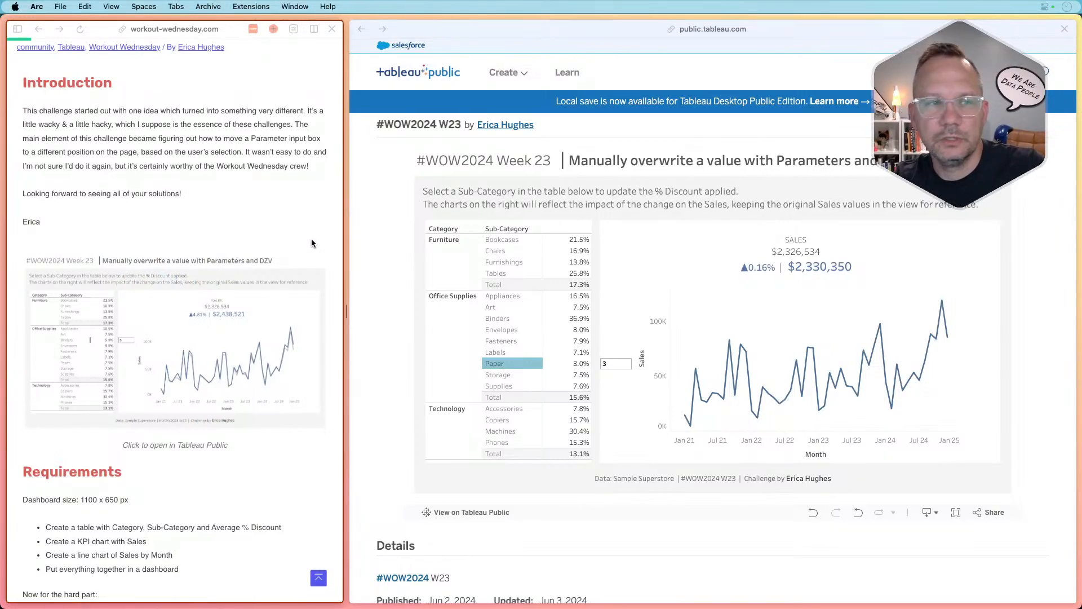
Select Binders, Envelopes, Fasteners and Storage in the reference dashboard's table to examine how the input box and sales charts respond.
{"action": "left_click", "coordinate": [370, 256]}
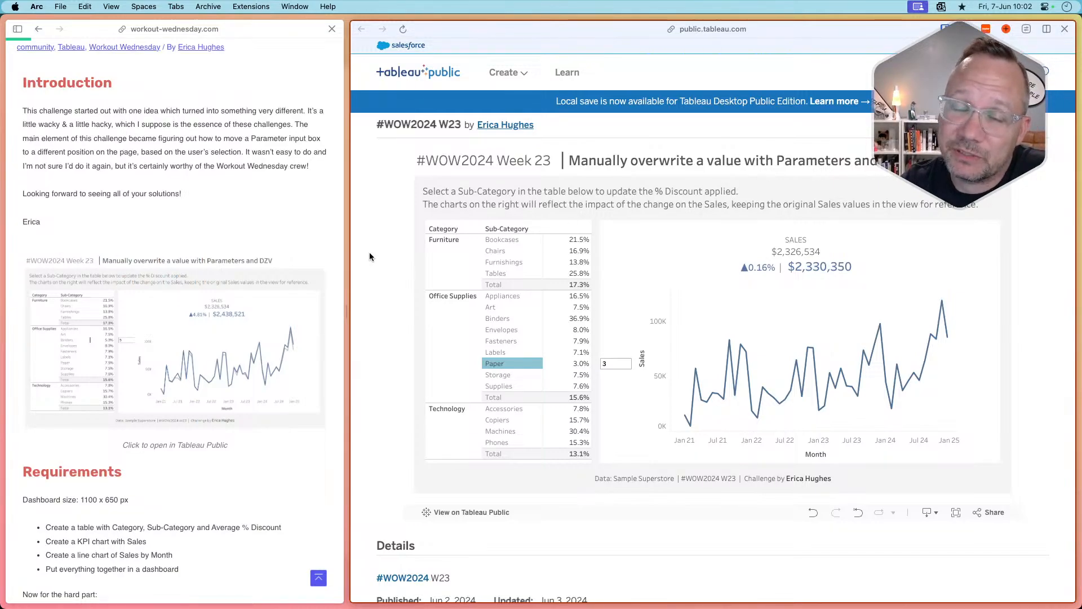
{"action": "left_click", "coordinate": [499, 319]}
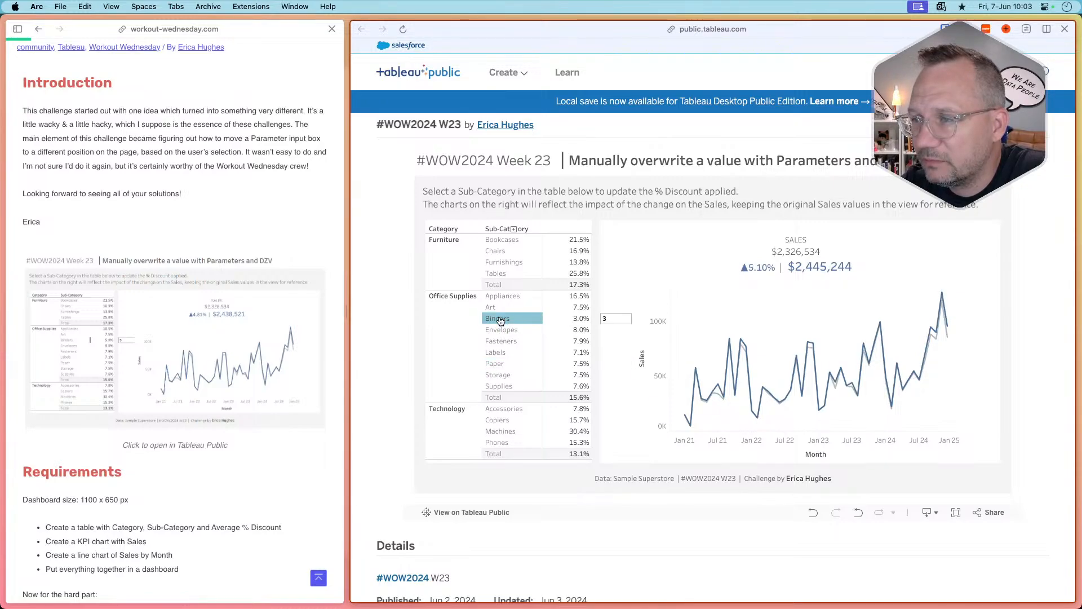
{"action": "left_click", "coordinate": [501, 331]}
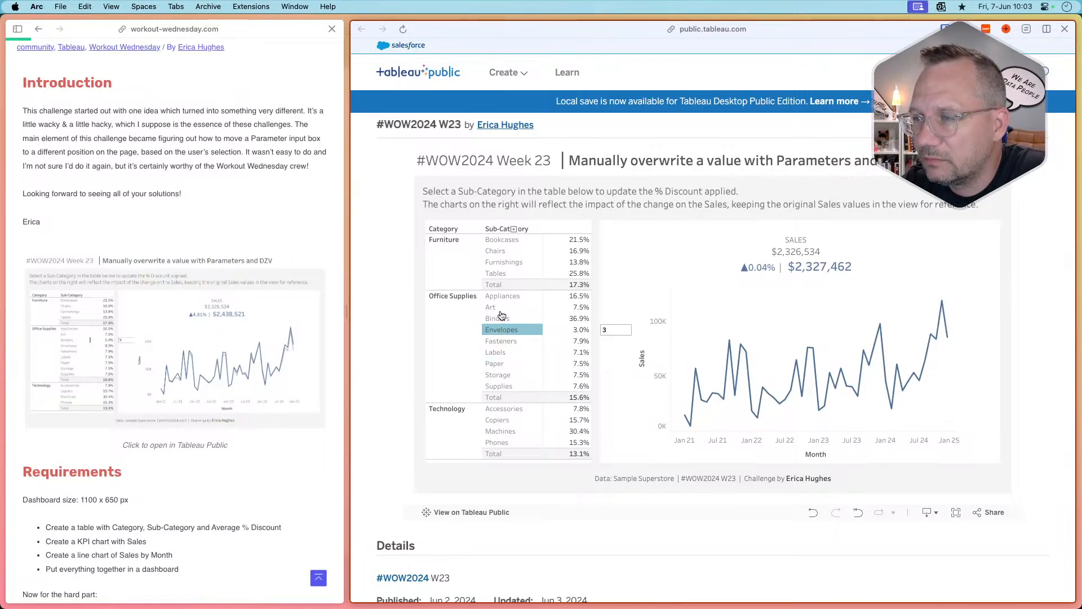
{"action": "left_click", "coordinate": [497, 341]}
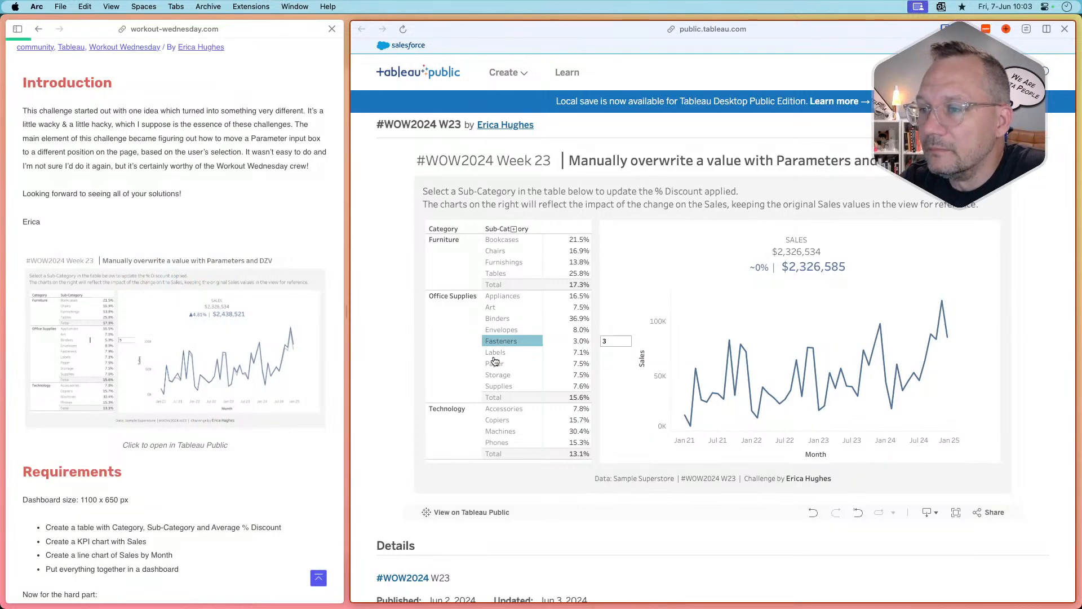
{"action": "left_click", "coordinate": [497, 376]}
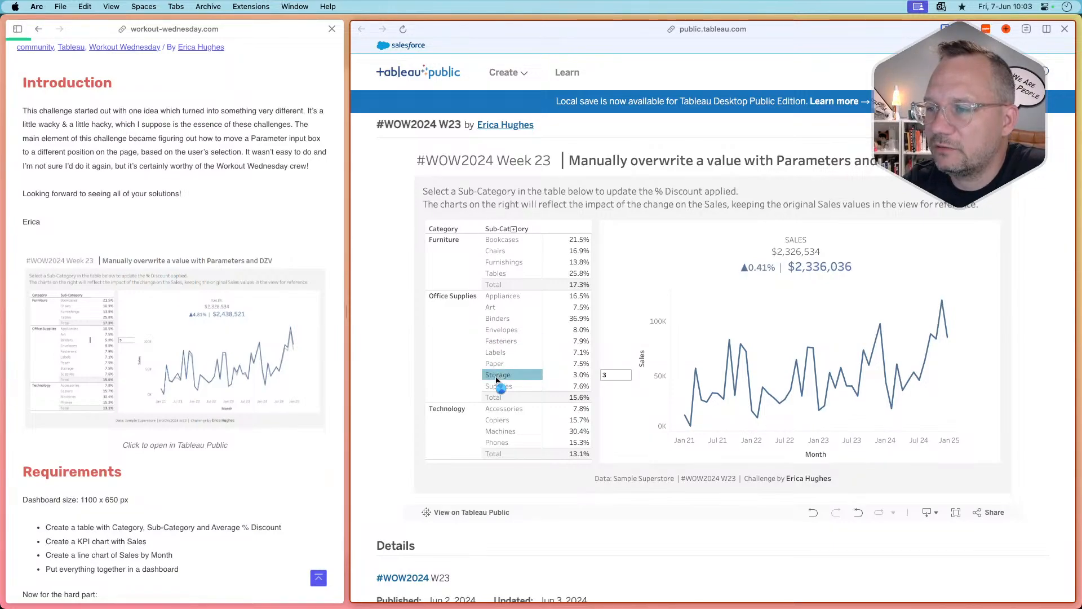
{"action": "left_click", "coordinate": [503, 322]}
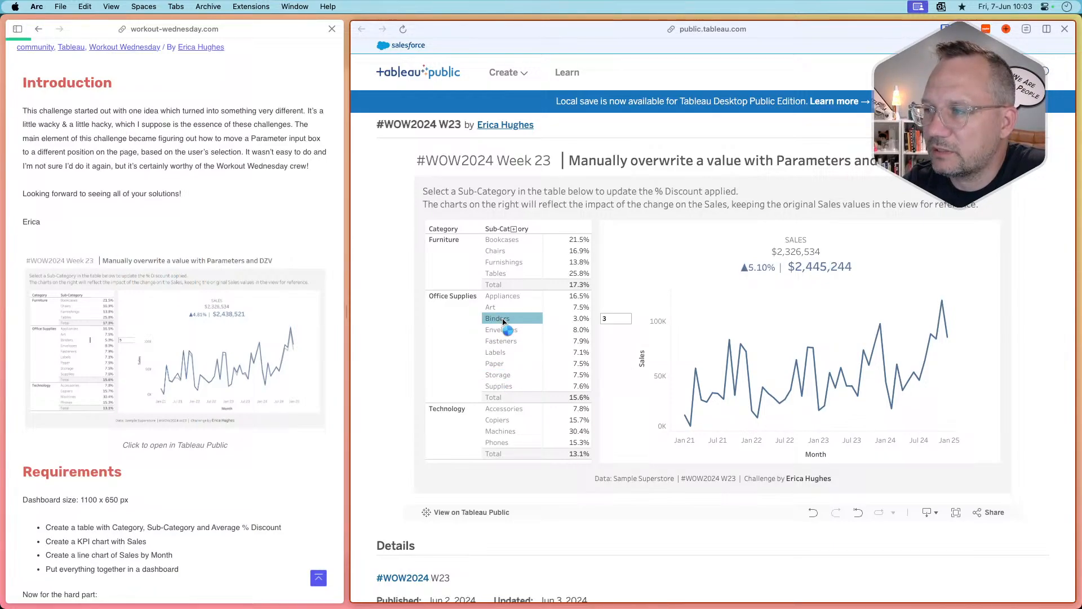
Select the Storage sub-category in the reference dashboard and set its discount override to 36.
{"action": "left_click", "coordinate": [499, 376]}
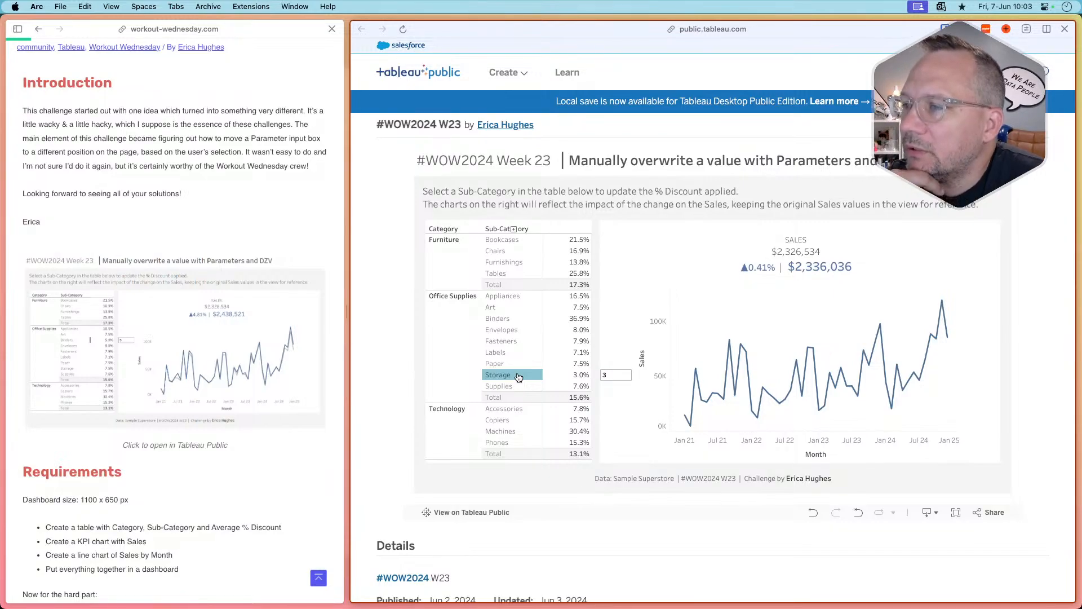
{"action": "left_click", "coordinate": [614, 375]}
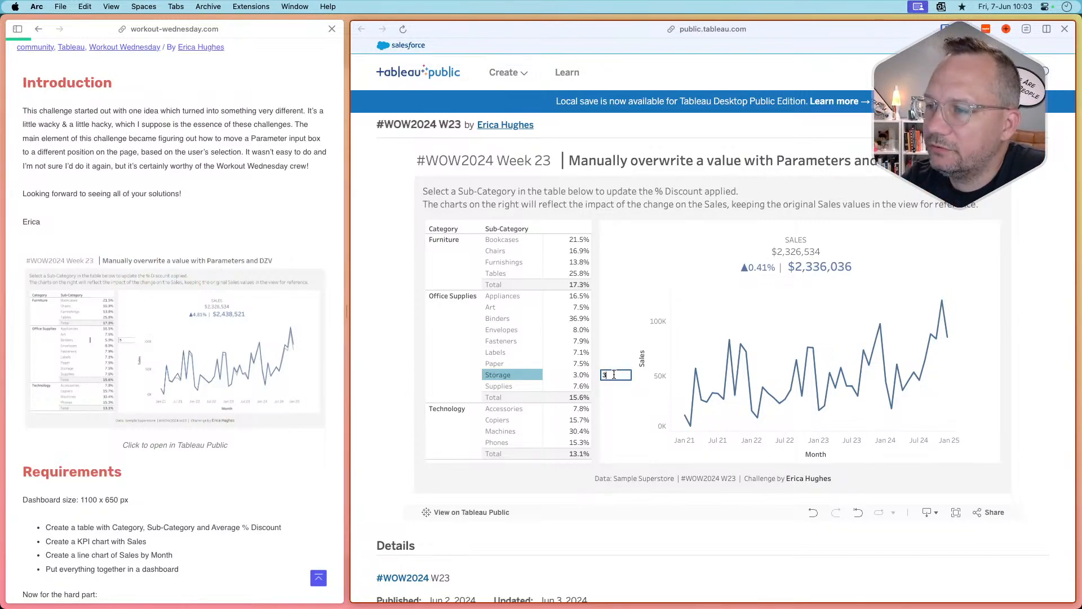
{"action": "type", "text": "6"}
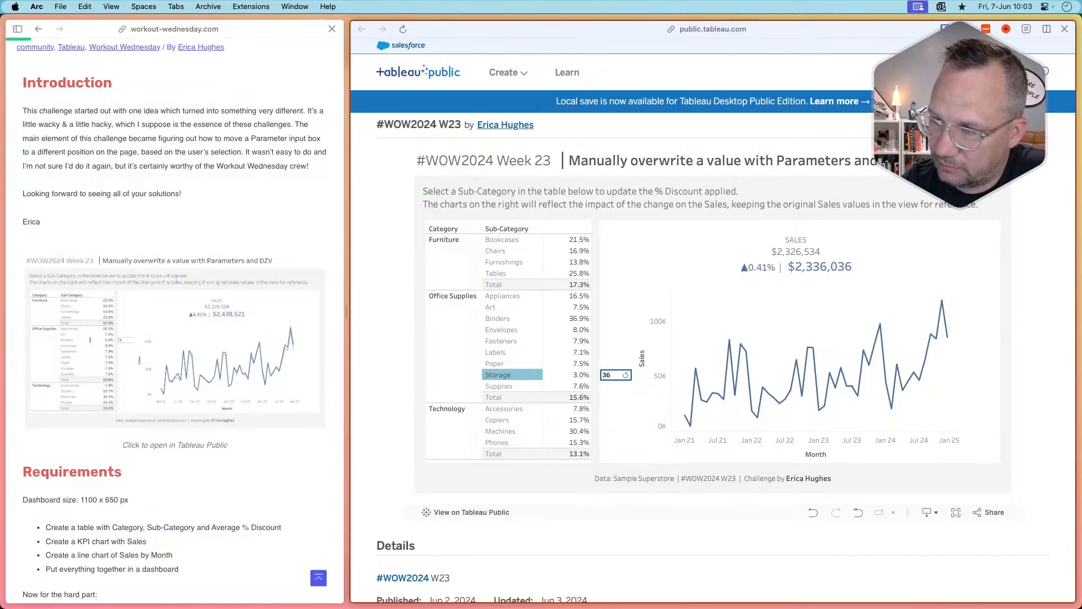
{"action": "key", "text": "Return"}
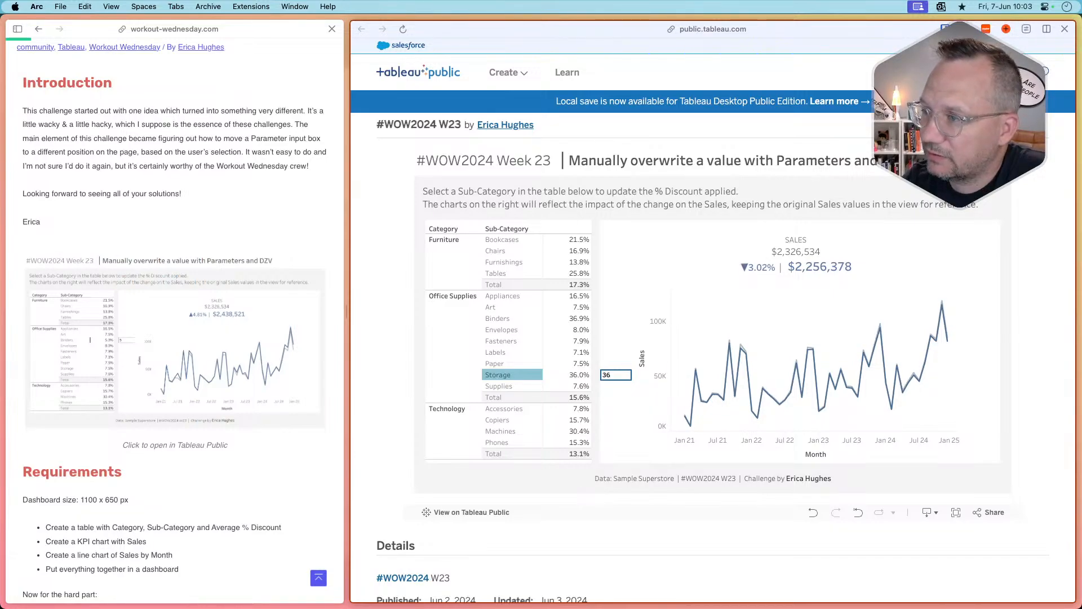
Set the discount override for Storage back to 3.
{"action": "double_click", "coordinate": [612, 375]}
{"action": "key", "text": "BackSpace"}
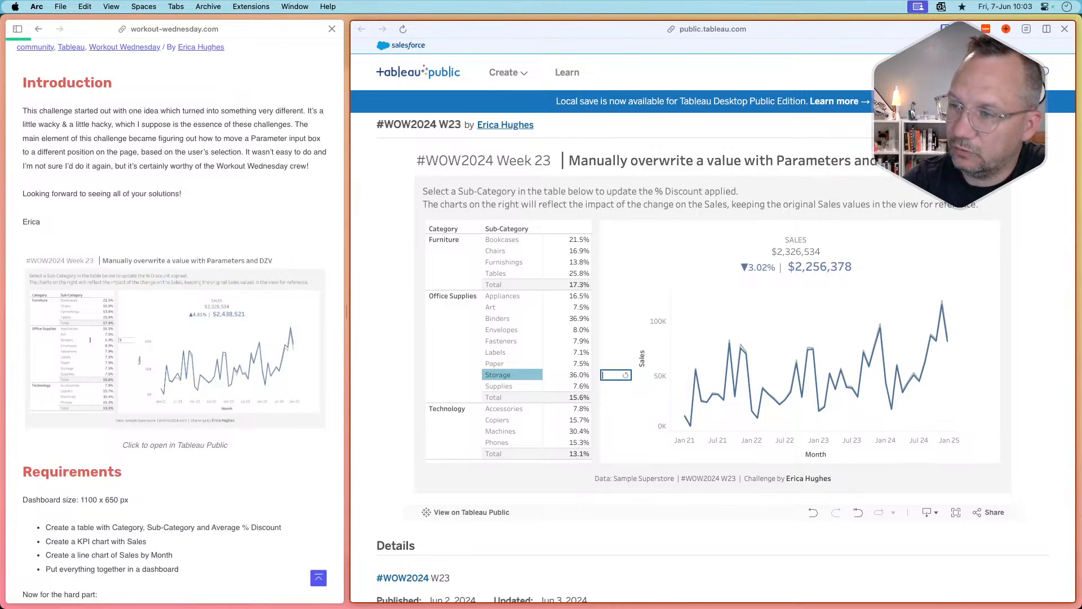
{"action": "left_click", "coordinate": [626, 376]}
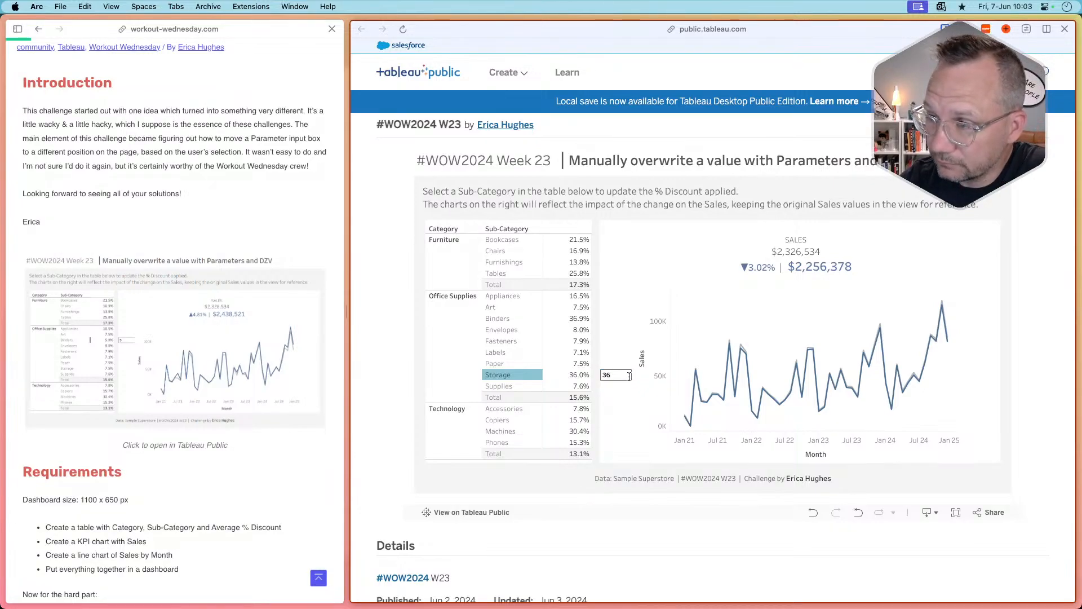
{"action": "double_click", "coordinate": [614, 376]}
{"action": "type", "text": "3"}
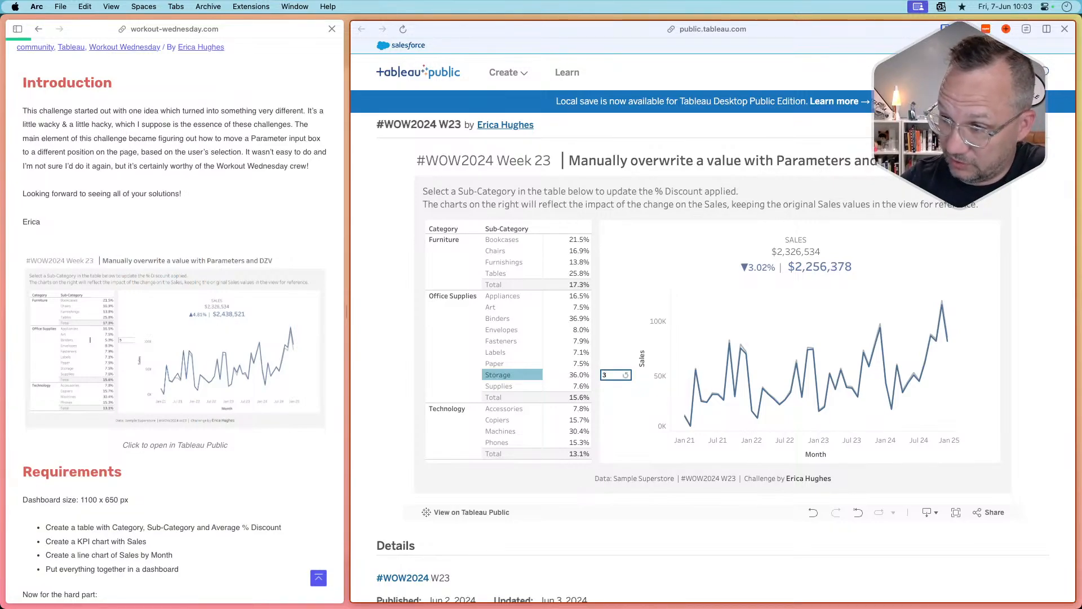
{"action": "key", "text": "Return"}
Select Envelopes in the dashboard table, read the challenge's Requirements list, and clear the sub-category selection.
{"action": "left_click", "coordinate": [504, 331]}
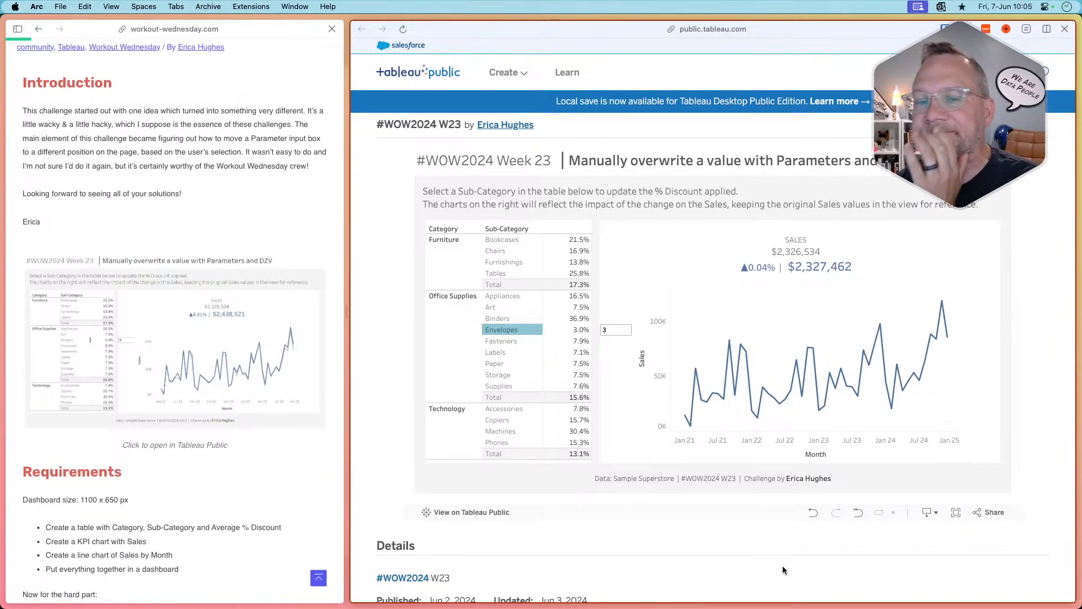
{"action": "scroll", "coordinate": [184, 475], "scroll_direction": "down", "scroll_amount": 5}
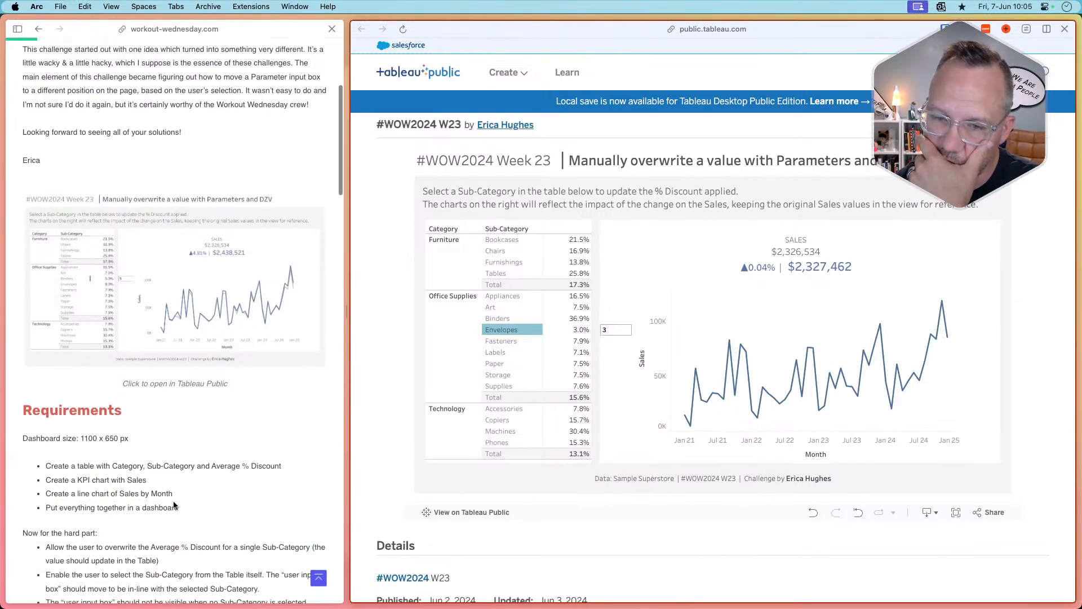
{"action": "scroll", "coordinate": [174, 501], "scroll_direction": "up", "scroll_amount": 1}
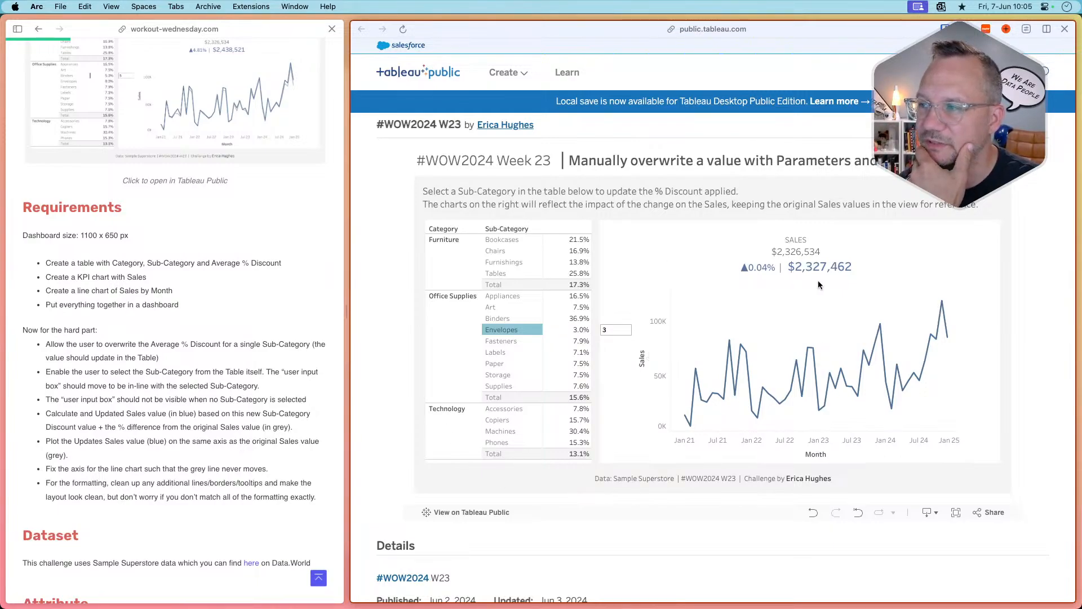
{"action": "left_click", "coordinate": [783, 257]}
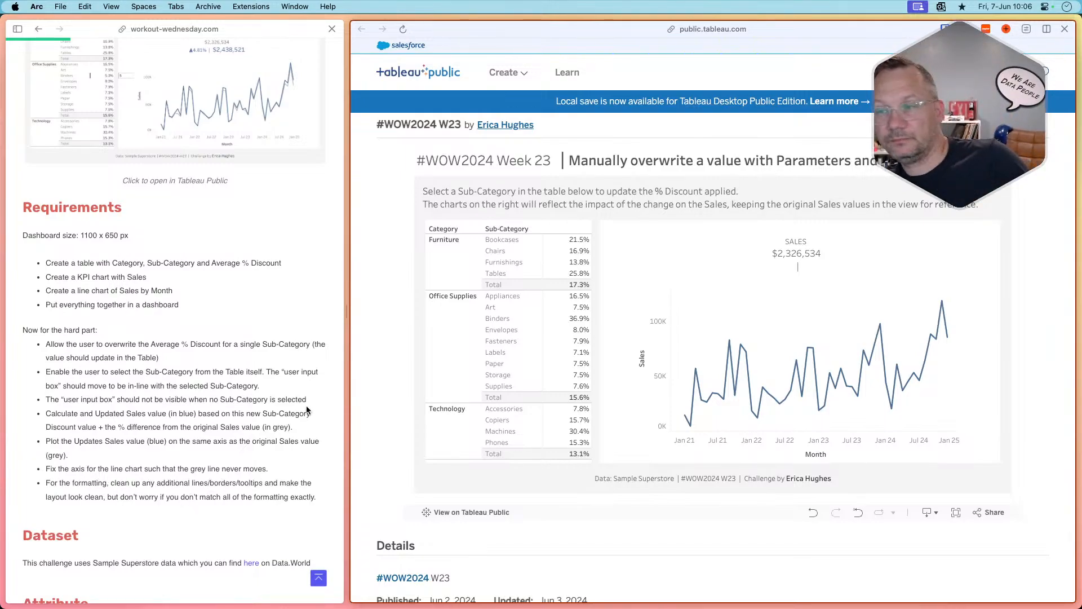
Switch to the Tableau Public desktop application.
{"action": "key", "text": "super+Tab"}
{"action": "key", "text": "super+Tab"}
{"action": "key", "text": "super+Tab"}
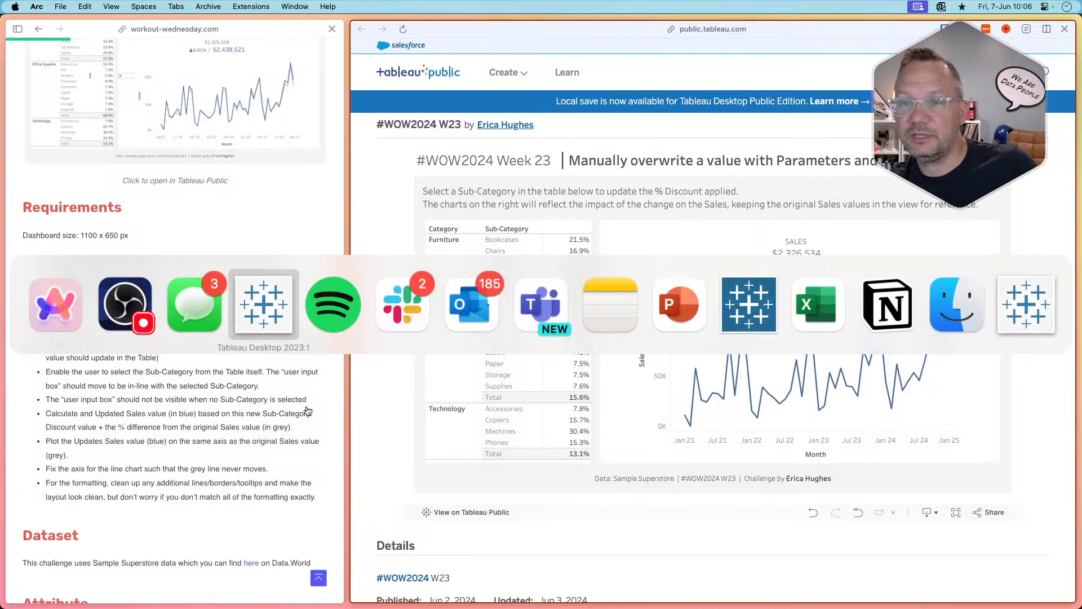
{"action": "key", "text": "super+shift+Tab"}
{"action": "key", "text": "super+shift+Tab"}
{"action": "key", "text": "super+shift+Tab"}
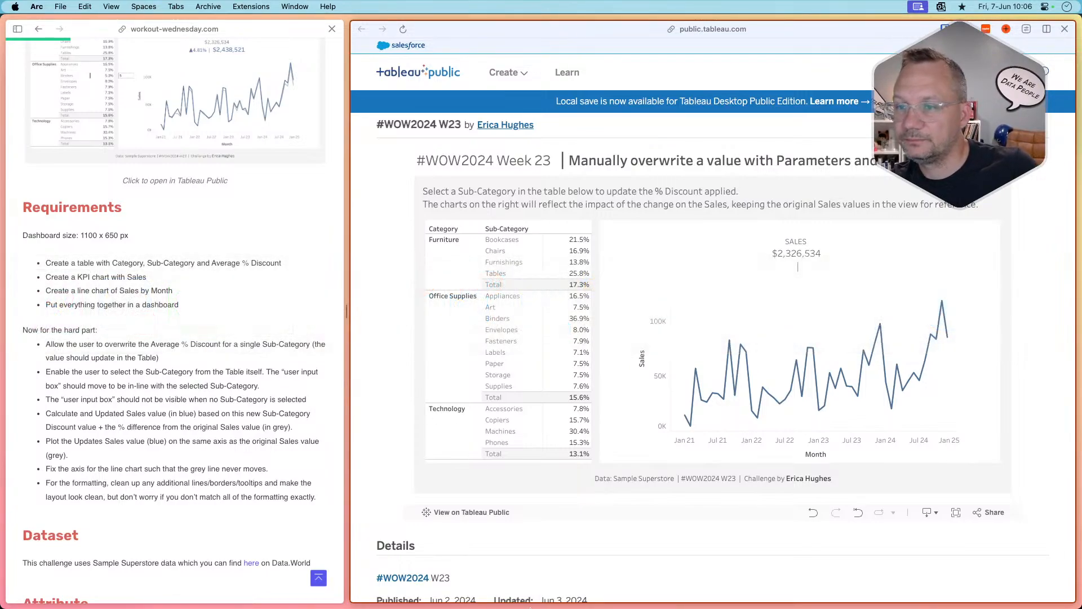
{"action": "left_click", "coordinate": [709, 591]}
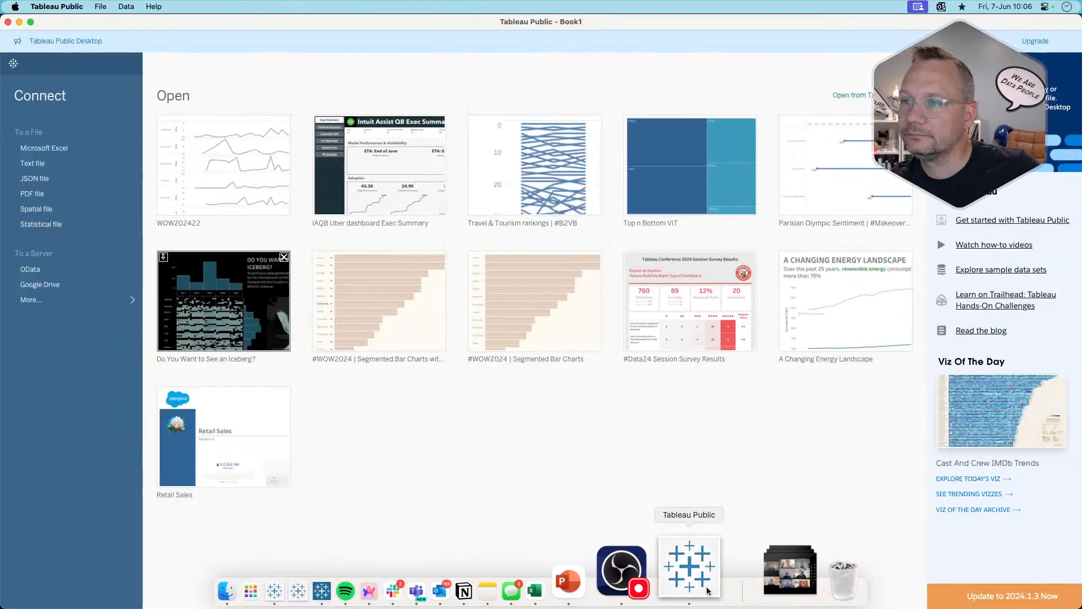
Connect to the Excel workbook Sample - Superstore.xls in Datasources/2024.1/en_US-US and add its Orders table to the data source.
{"action": "left_click", "coordinate": [50, 149]}
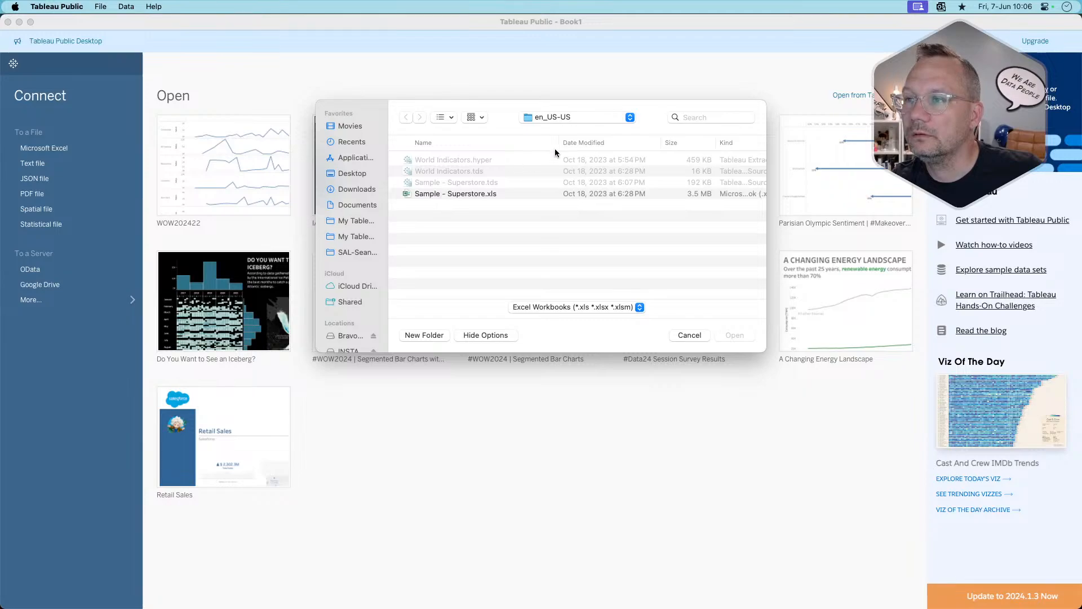
{"action": "left_click", "coordinate": [575, 117]}
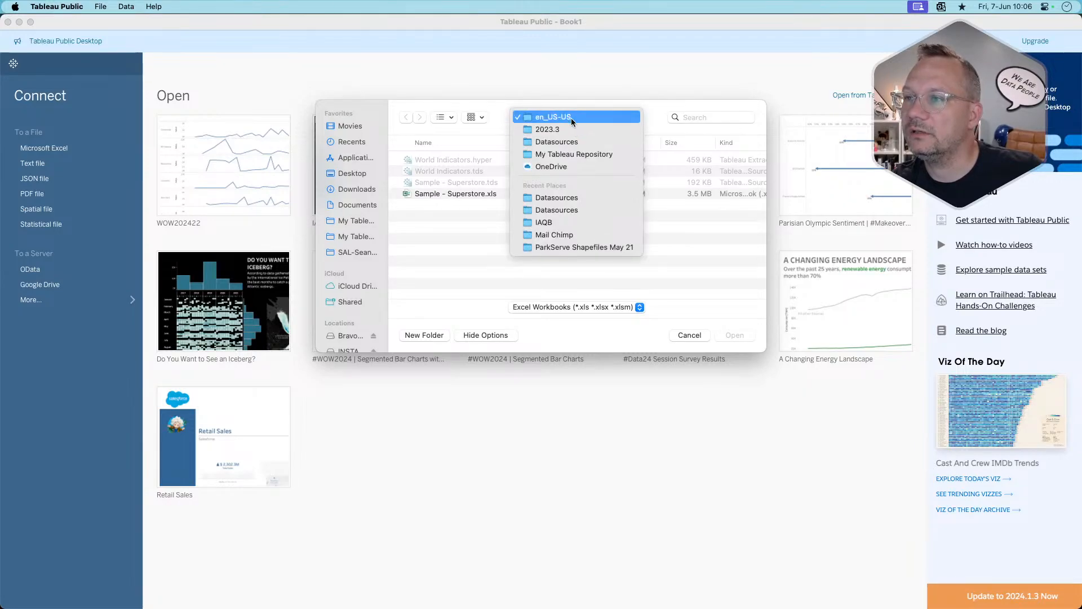
{"action": "left_click", "coordinate": [563, 129]}
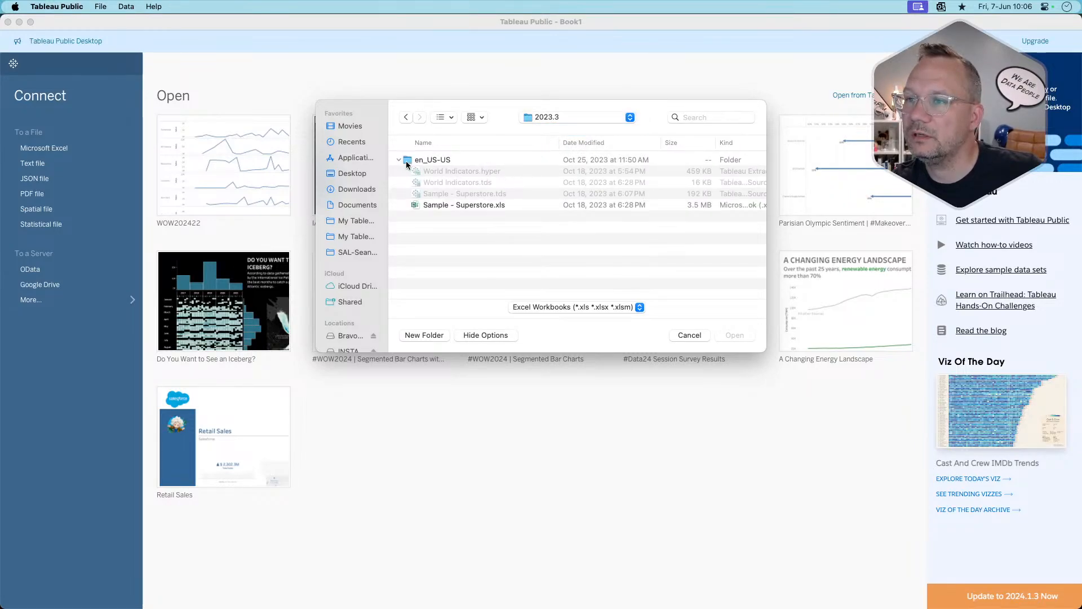
{"action": "left_click", "coordinate": [574, 119]}
{"action": "left_click", "coordinate": [568, 130]}
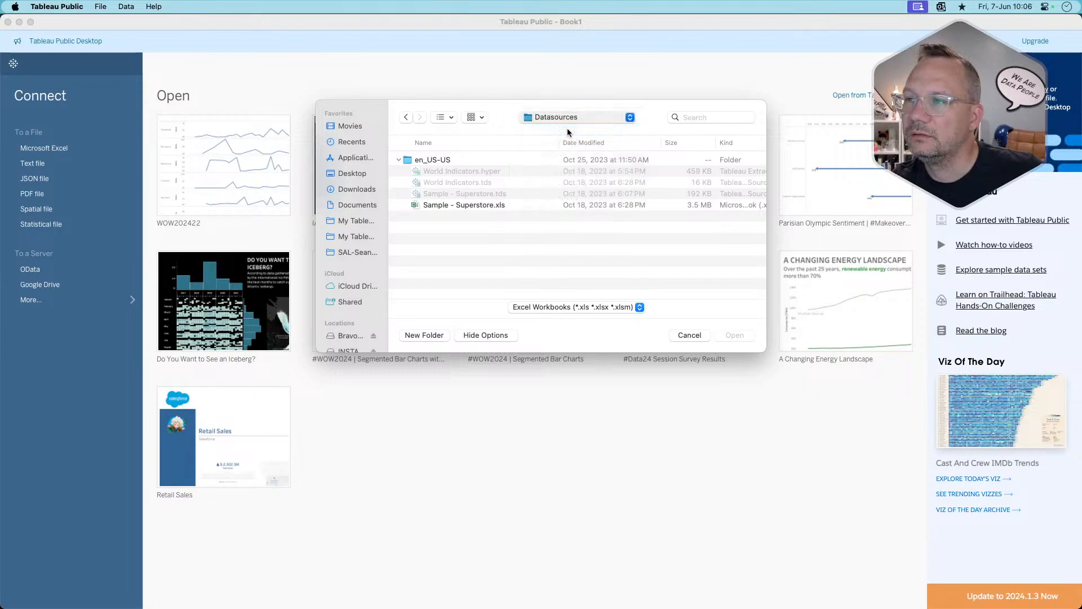
{"action": "left_click", "coordinate": [572, 118]}
{"action": "left_click", "coordinate": [571, 119]}
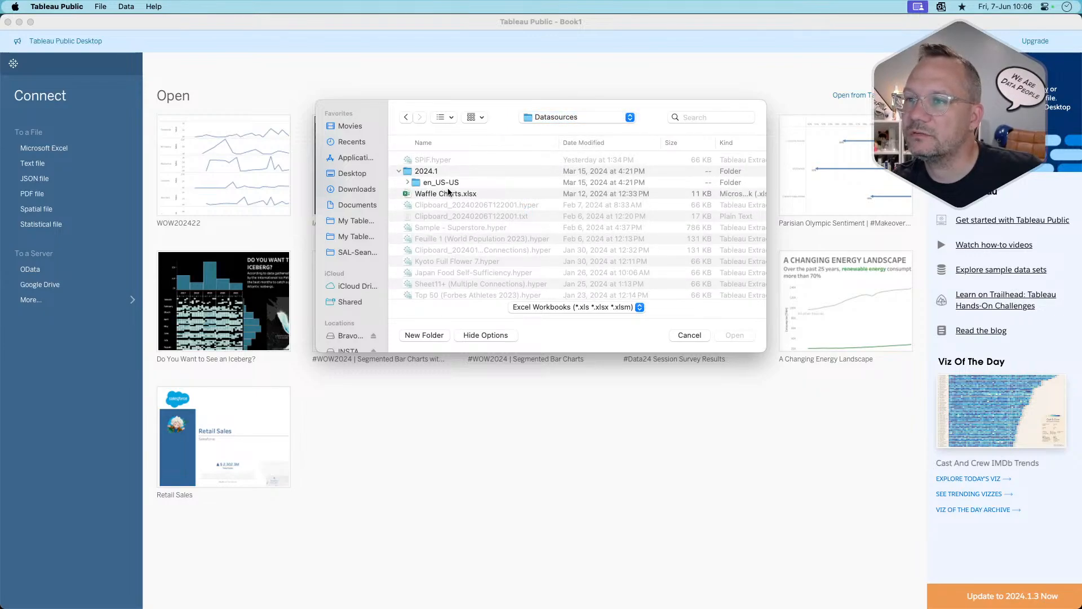
{"action": "left_click", "coordinate": [408, 183]}
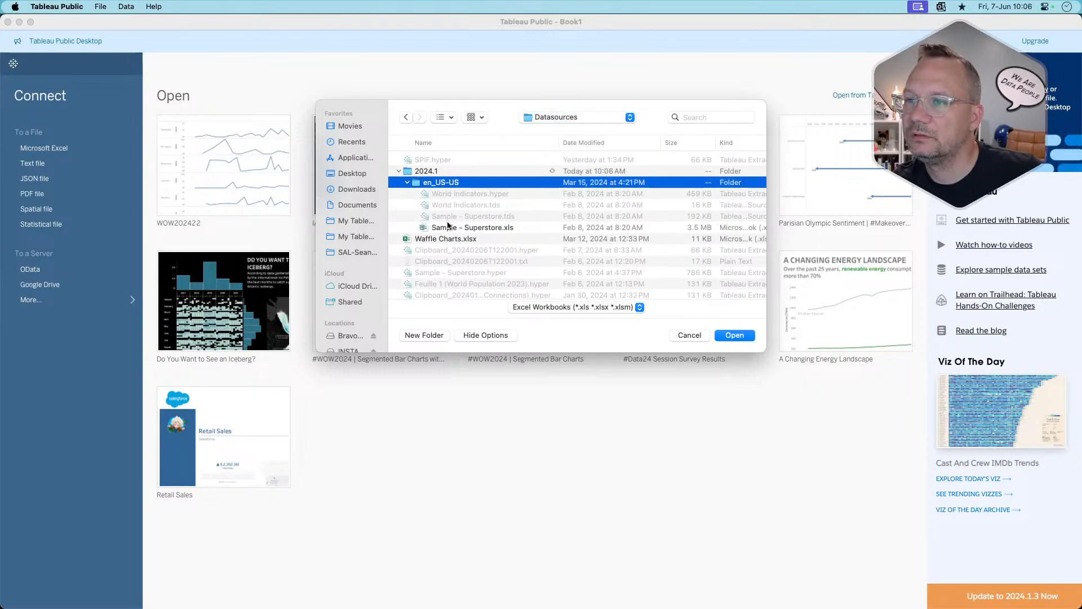
{"action": "double_click", "coordinate": [448, 226]}
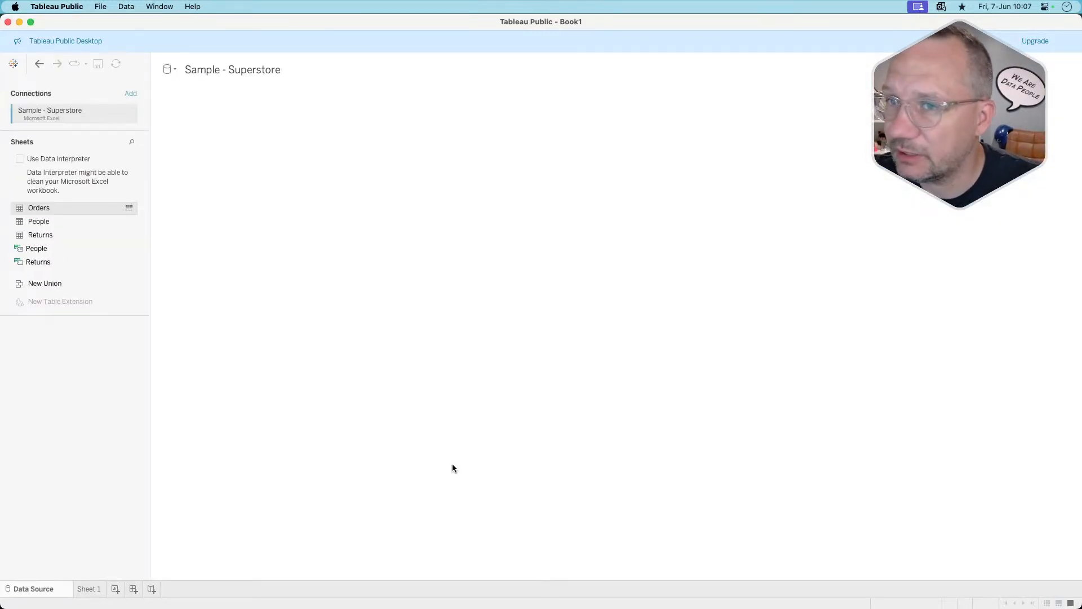
{"action": "double_click", "coordinate": [57, 210]}
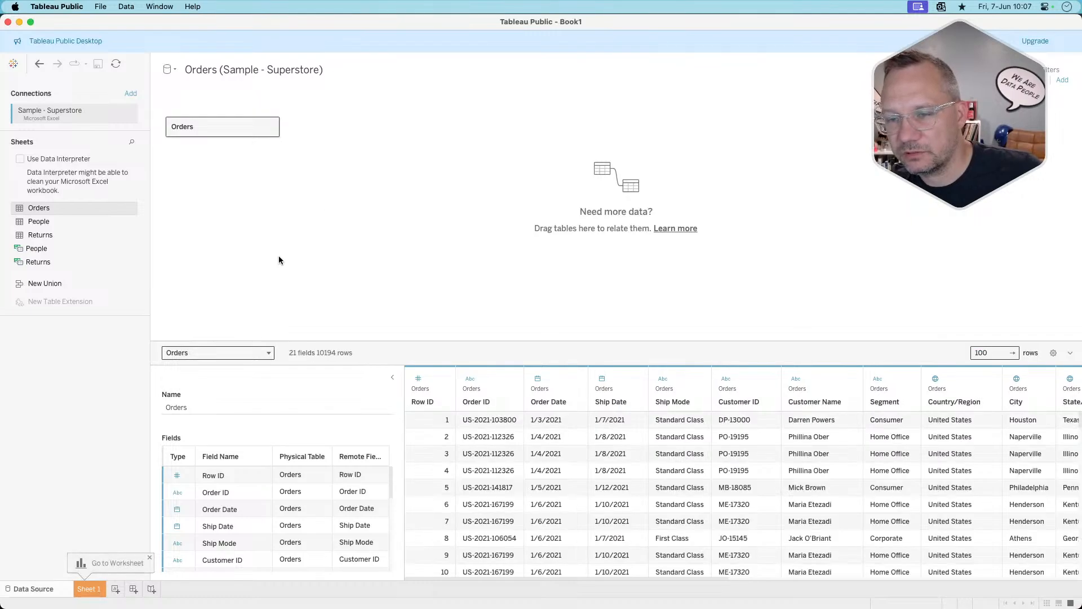
Build a table on Sheet 1 with Category and Sub-Category as nested rows.
{"action": "left_click", "coordinate": [89, 589]}
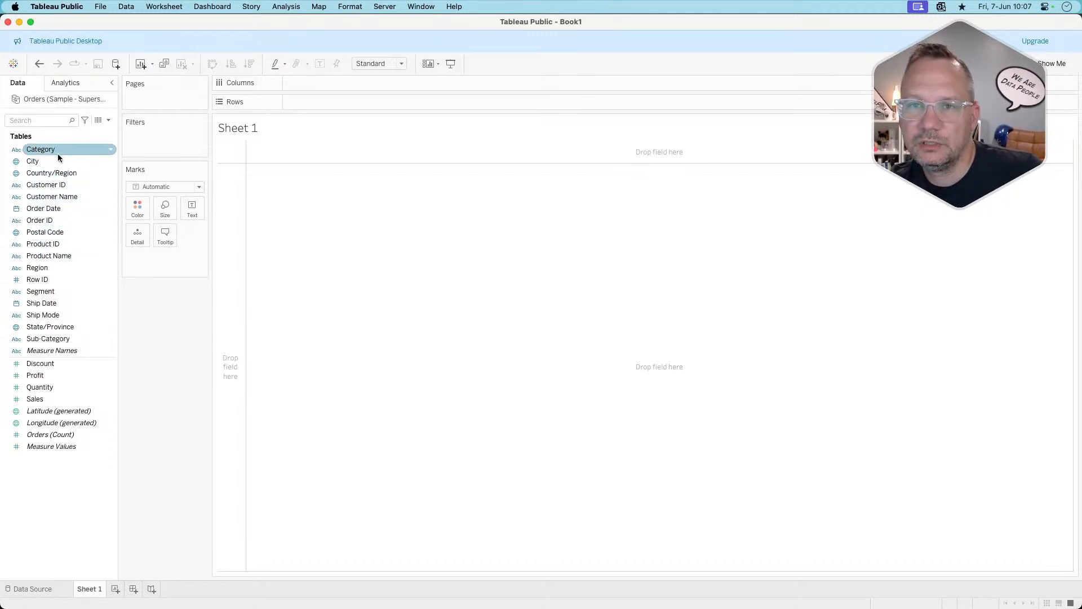
{"action": "left_click_drag", "start_coordinate": [57, 150], "coordinate": [345, 104]}
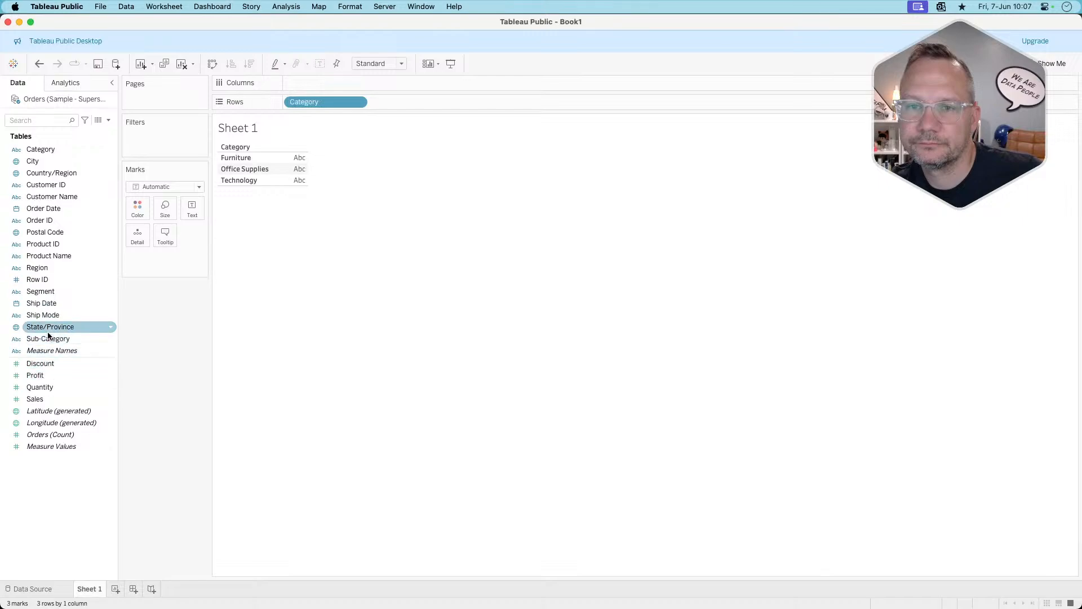
{"action": "left_click_drag", "start_coordinate": [46, 341], "coordinate": [435, 102]}
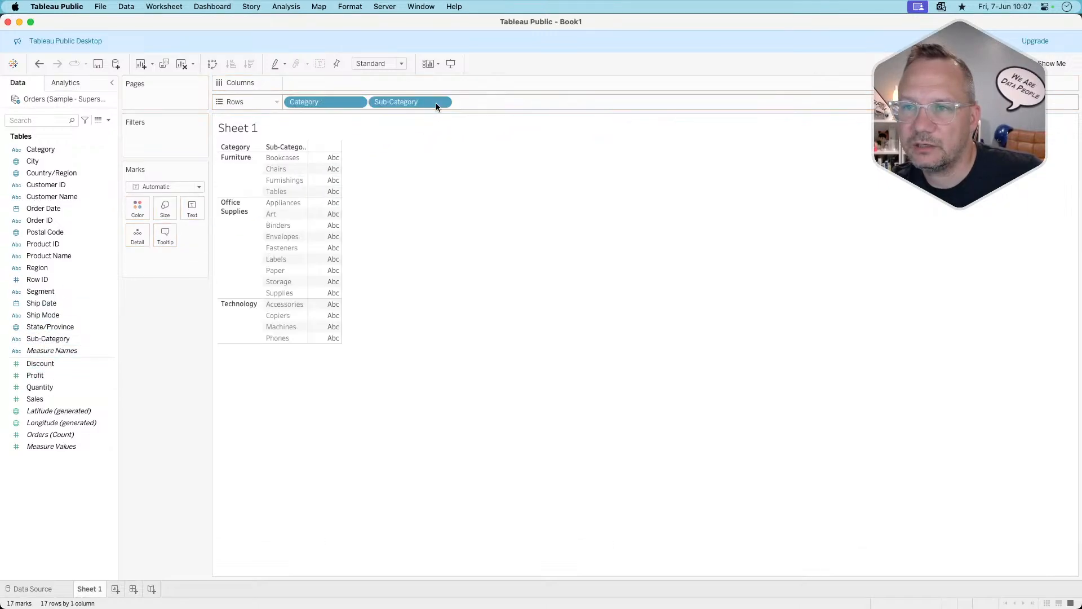
Show the average discount, AVG(Discount), as the text value for each sub-category row.
{"action": "right_click", "coordinate": [58, 364]}
{"action": "left_click", "coordinate": [187, 354]}
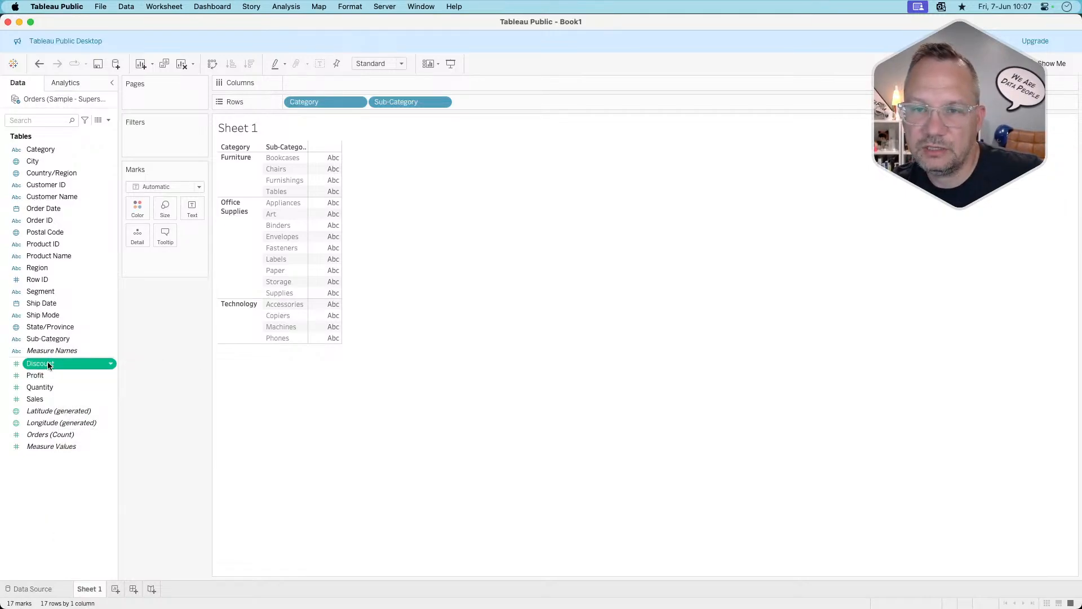
{"action": "left_click_drag", "start_coordinate": [48, 365], "coordinate": [187, 207]}
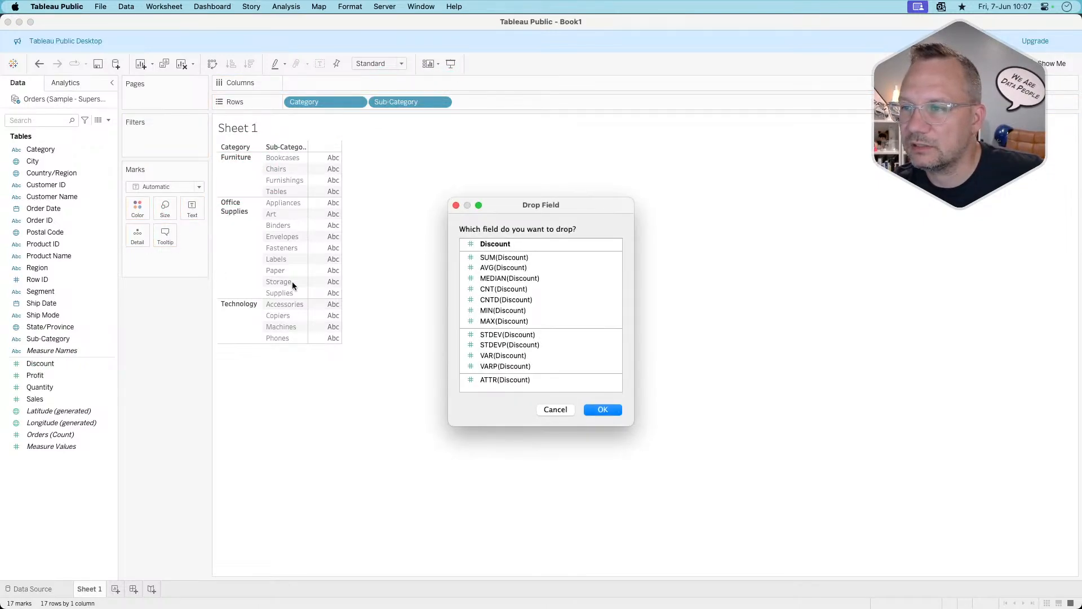
{"action": "left_click", "coordinate": [531, 269]}
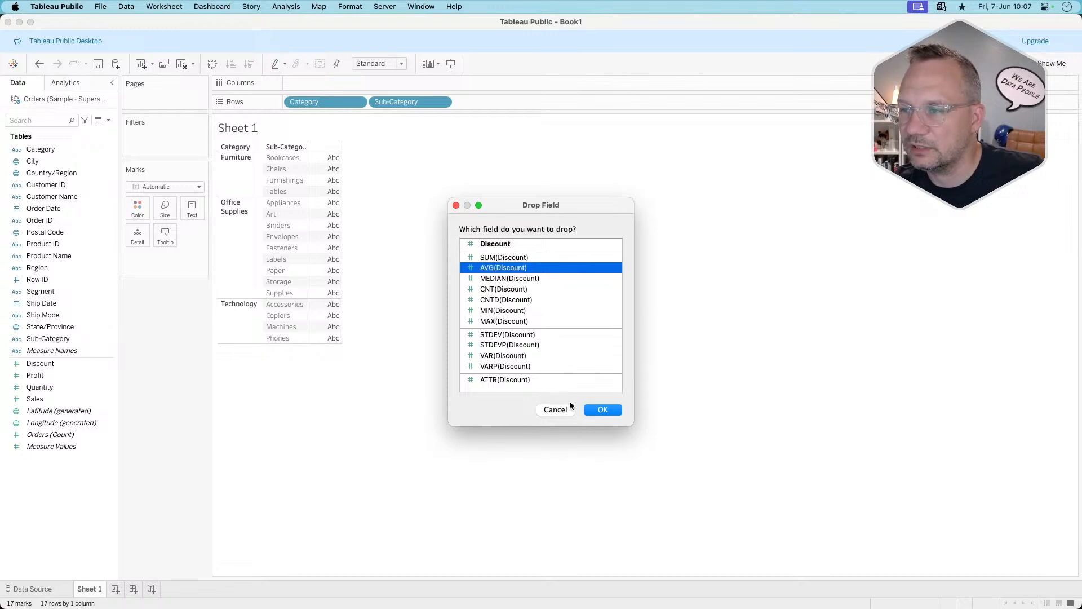
{"action": "left_click", "coordinate": [602, 408]}
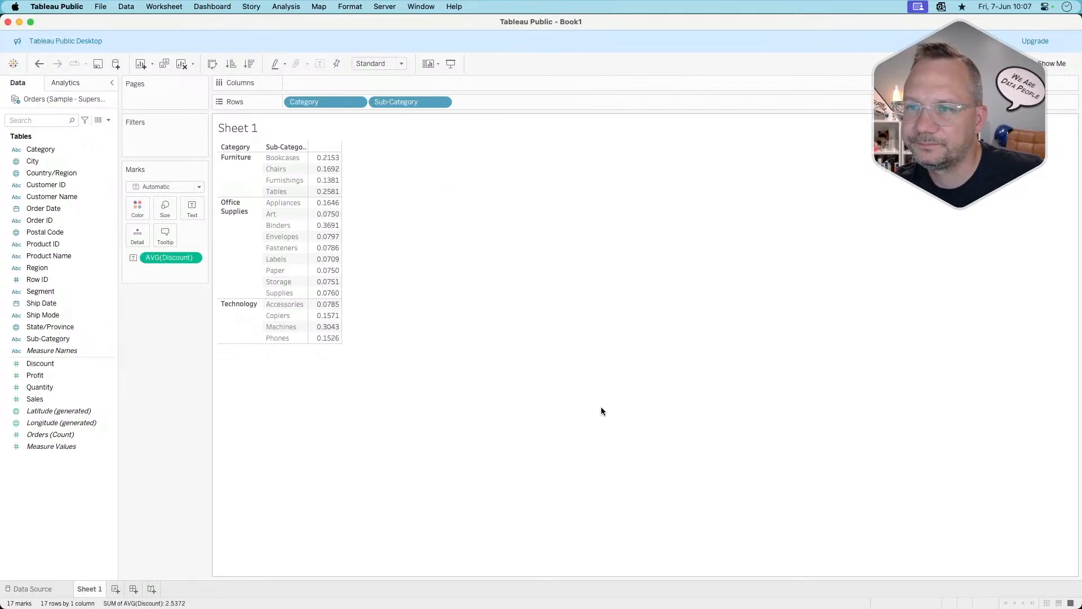
Set the default number format of the Discount field to Percentage with 1 decimal place.
{"action": "right_click", "coordinate": [46, 363]}
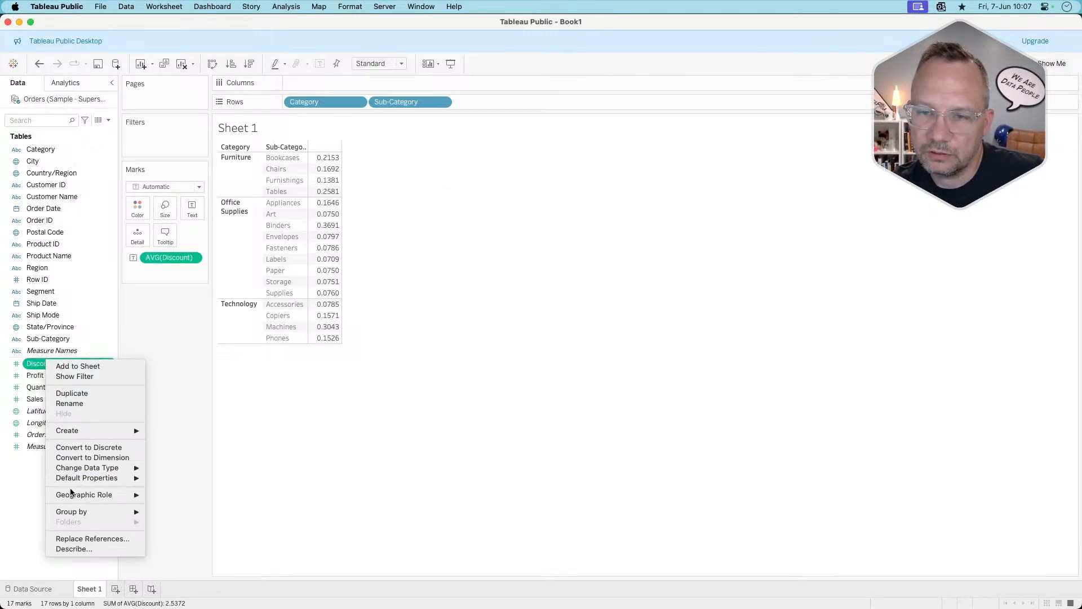
{"action": "mouse_move", "coordinate": [104, 478]}
{"action": "left_click", "coordinate": [192, 498]}
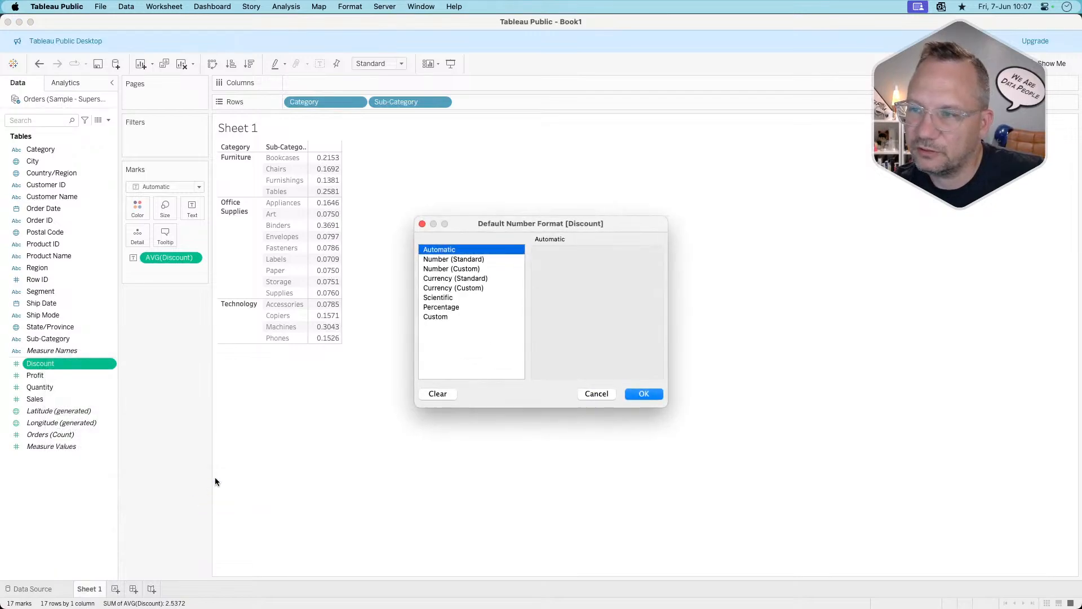
{"action": "left_click", "coordinate": [458, 308]}
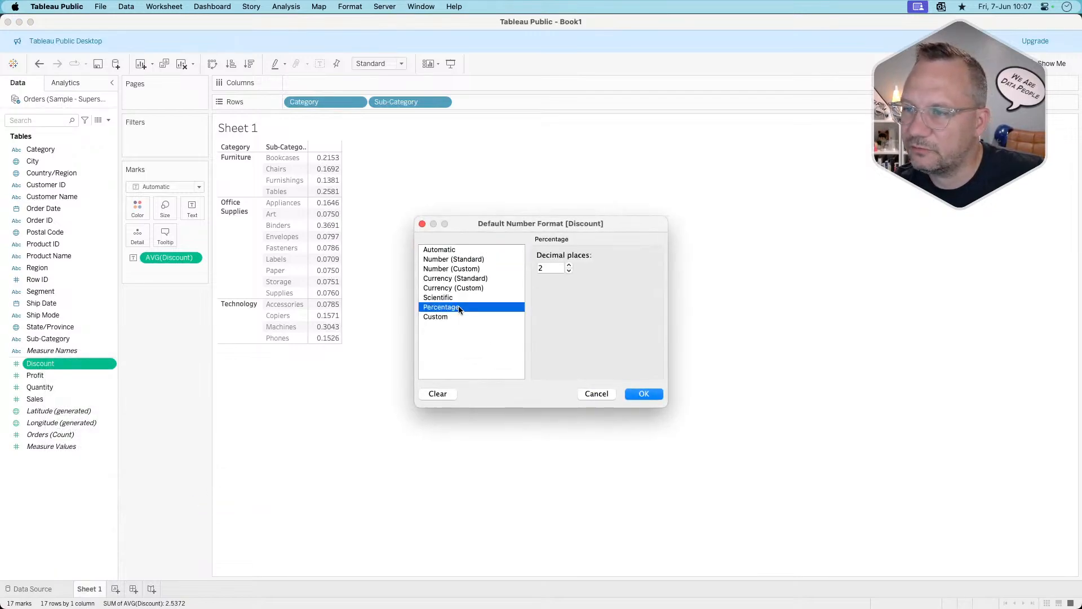
{"action": "left_click", "coordinate": [569, 271]}
{"action": "left_click", "coordinate": [569, 265]}
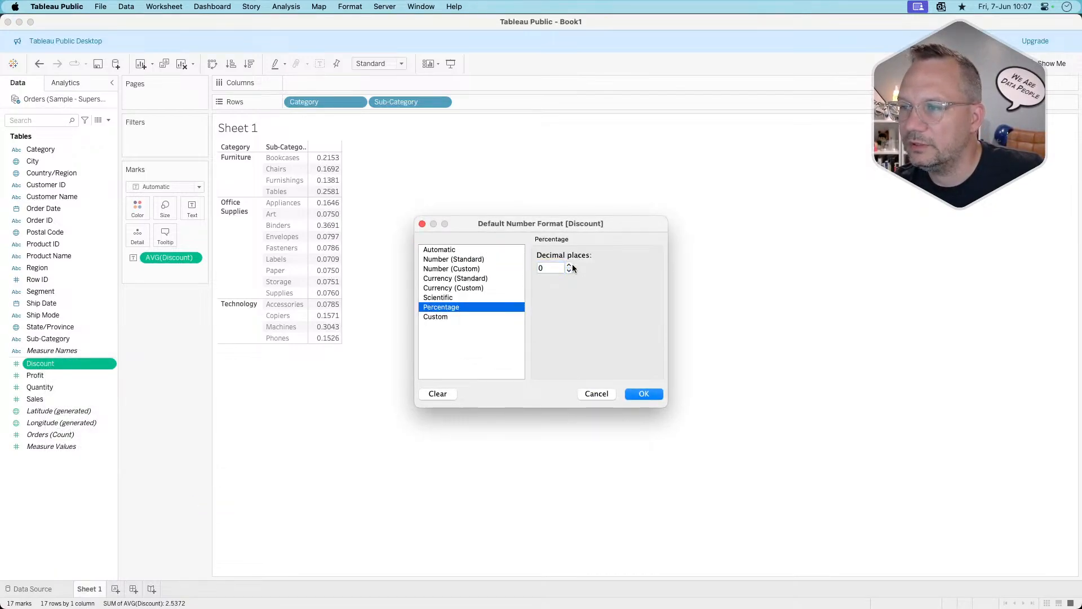
{"action": "key", "text": "super+Tab"}
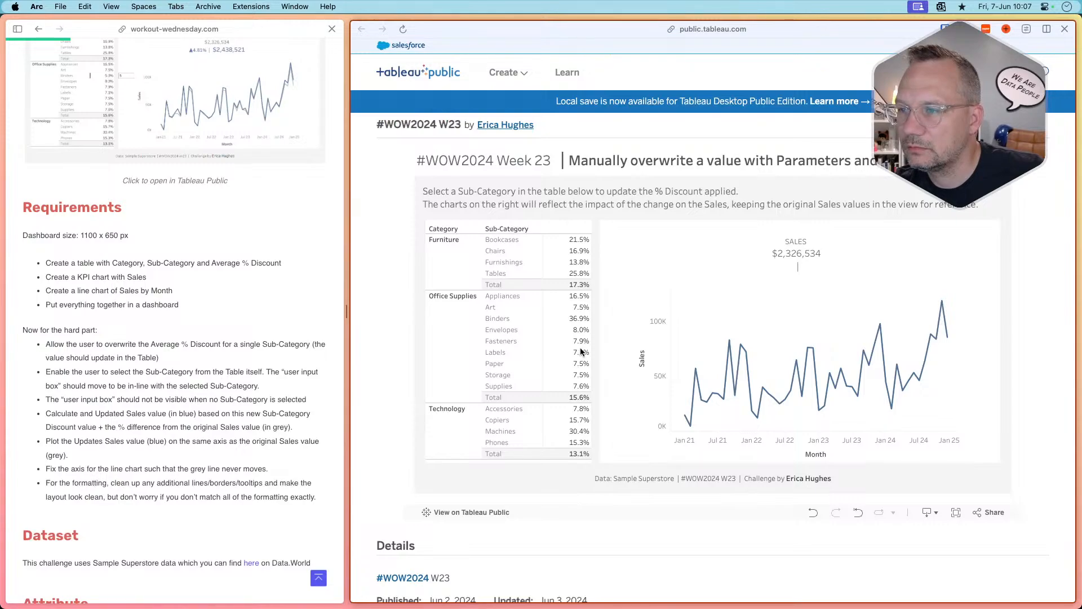
{"action": "key", "text": "super+Tab"}
{"action": "left_click", "coordinate": [643, 392]}
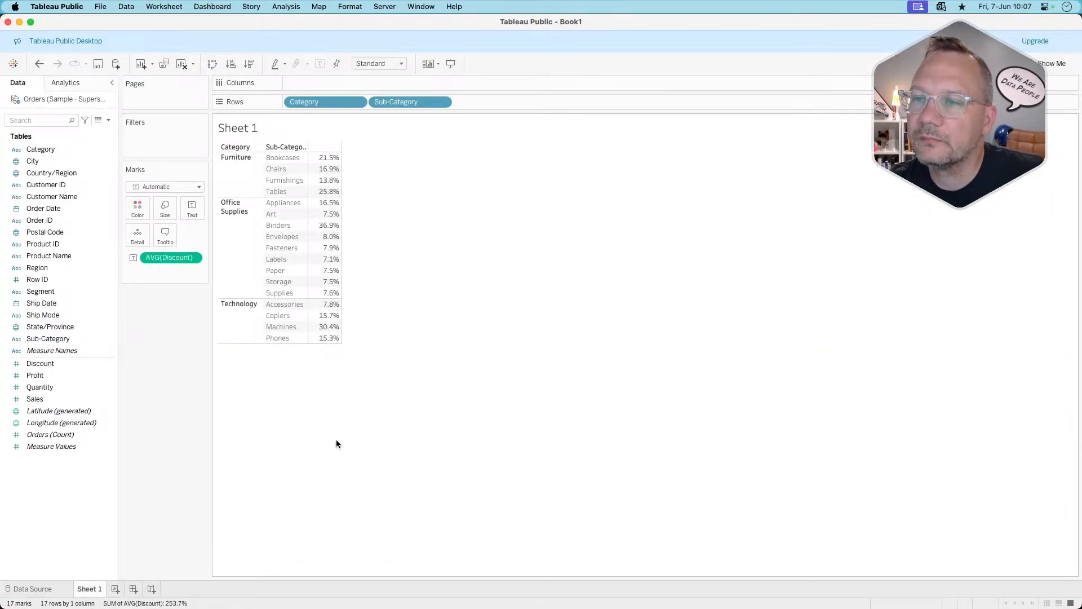
Add all subtotals to the discount table, as in the reference dashboard.
{"action": "key", "text": "super+Tab"}
{"action": "key", "text": "super+Tab"}
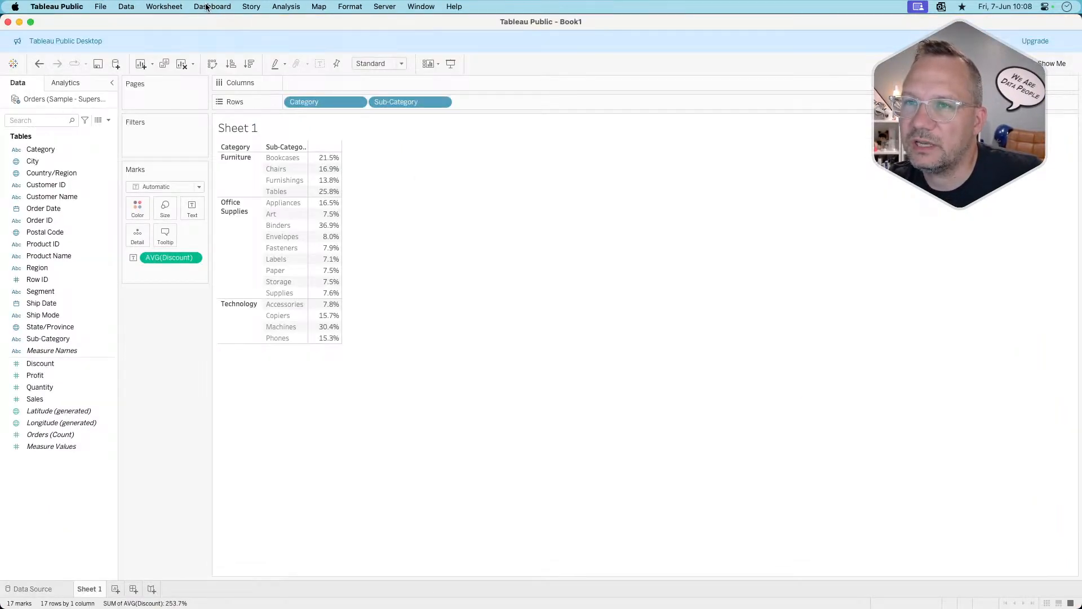
{"action": "left_click", "coordinate": [288, 7]}
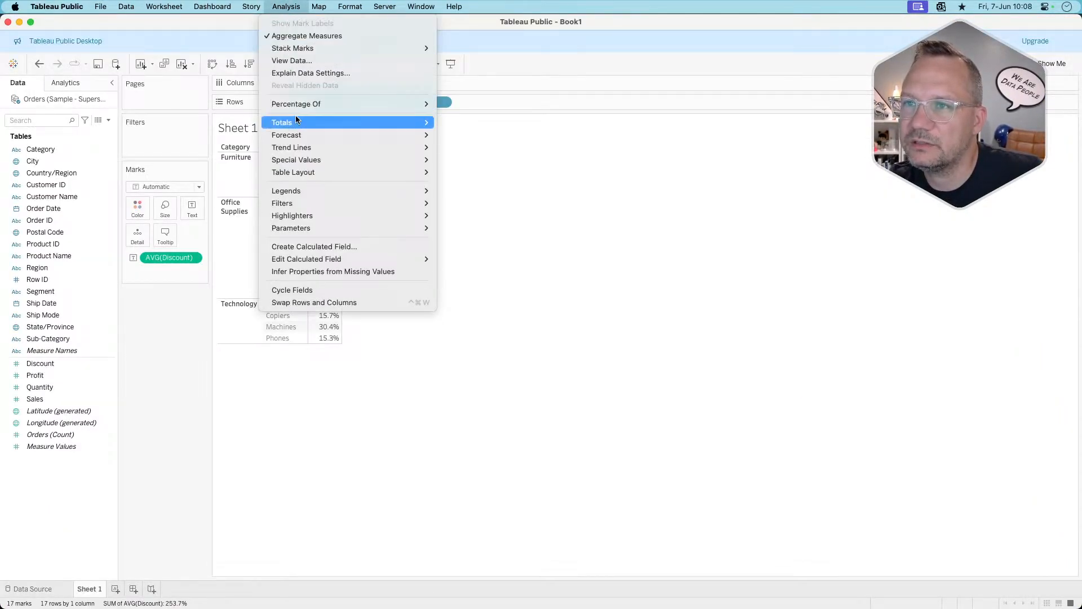
{"action": "mouse_move", "coordinate": [298, 137]}
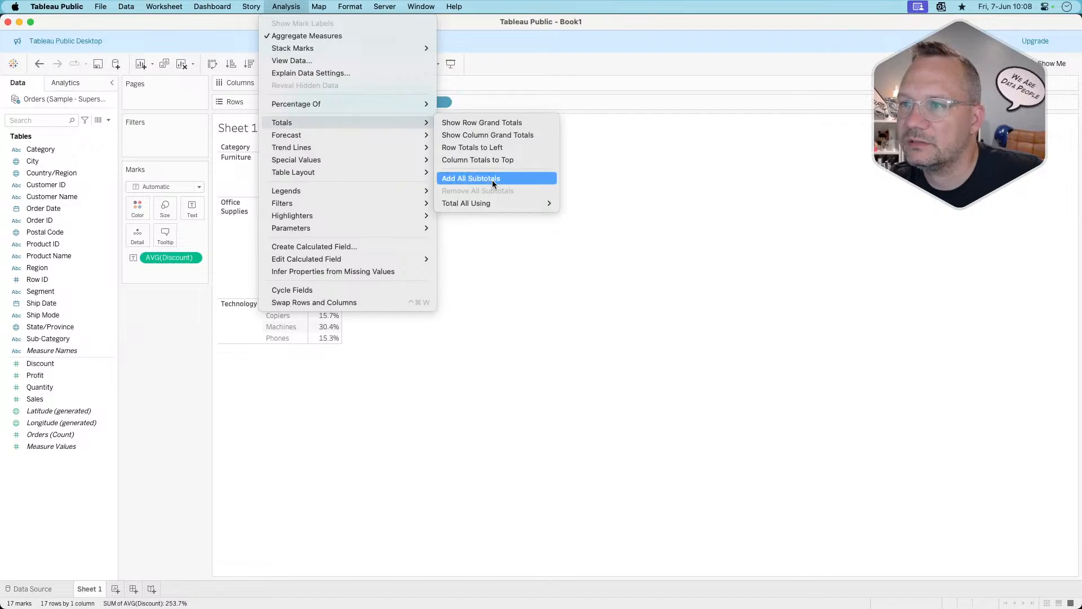
{"action": "left_click", "coordinate": [495, 179]}
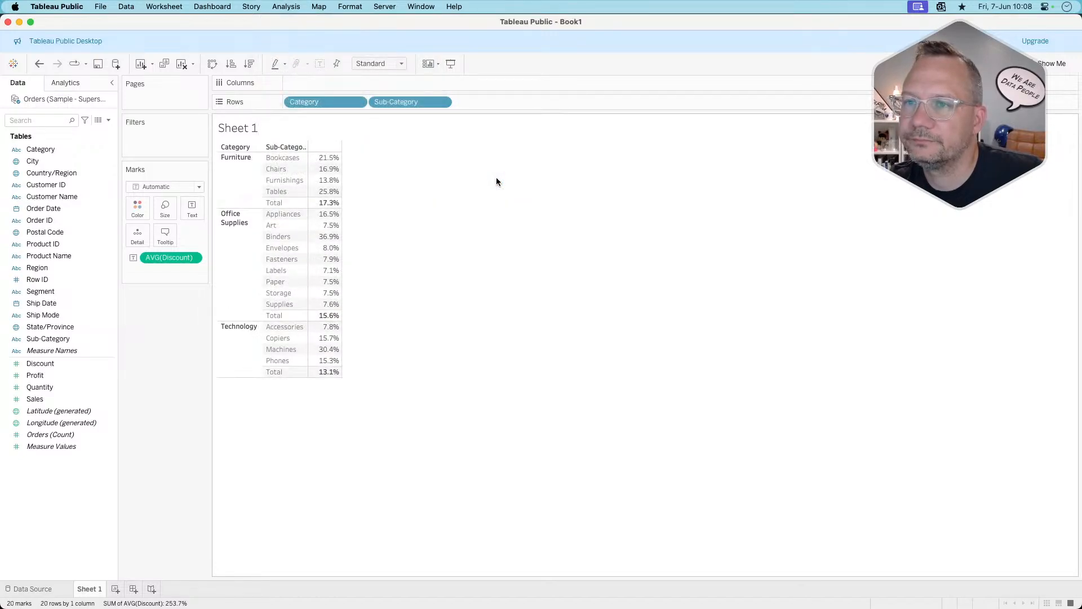
Shade the pane and header of the subtotal rows light grey.
{"action": "key", "text": "super+Tab"}
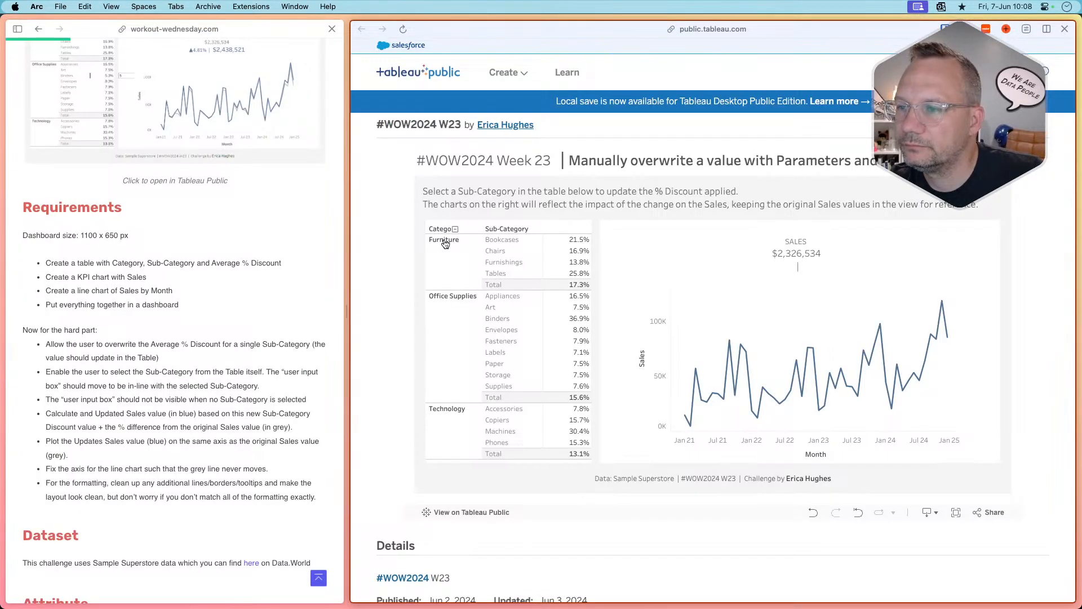
{"action": "key", "text": "super+Tab"}
{"action": "right_click", "coordinate": [288, 204]}
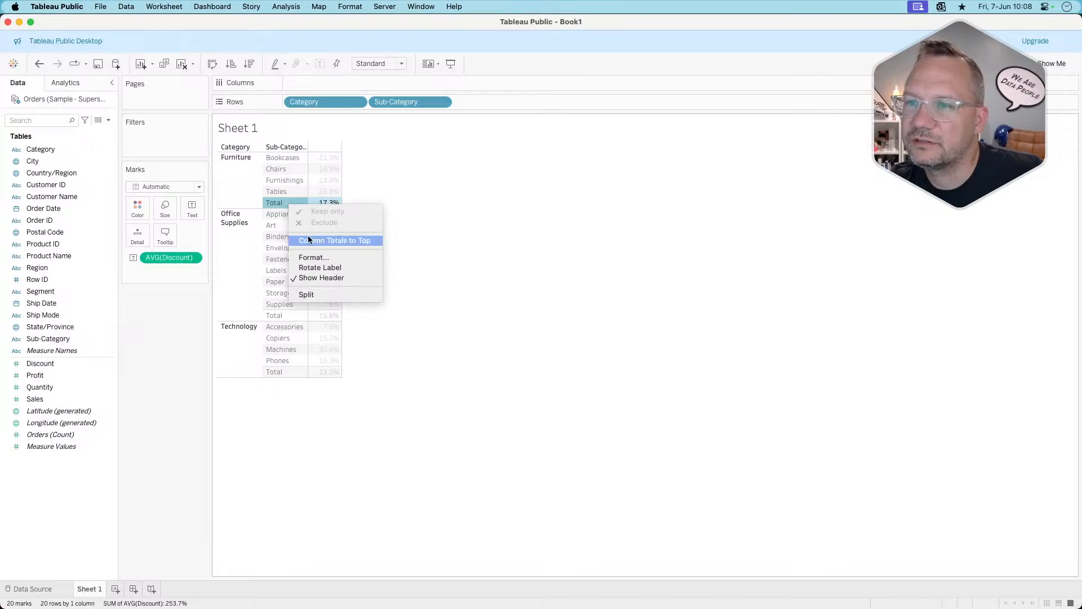
{"action": "left_click", "coordinate": [314, 257]}
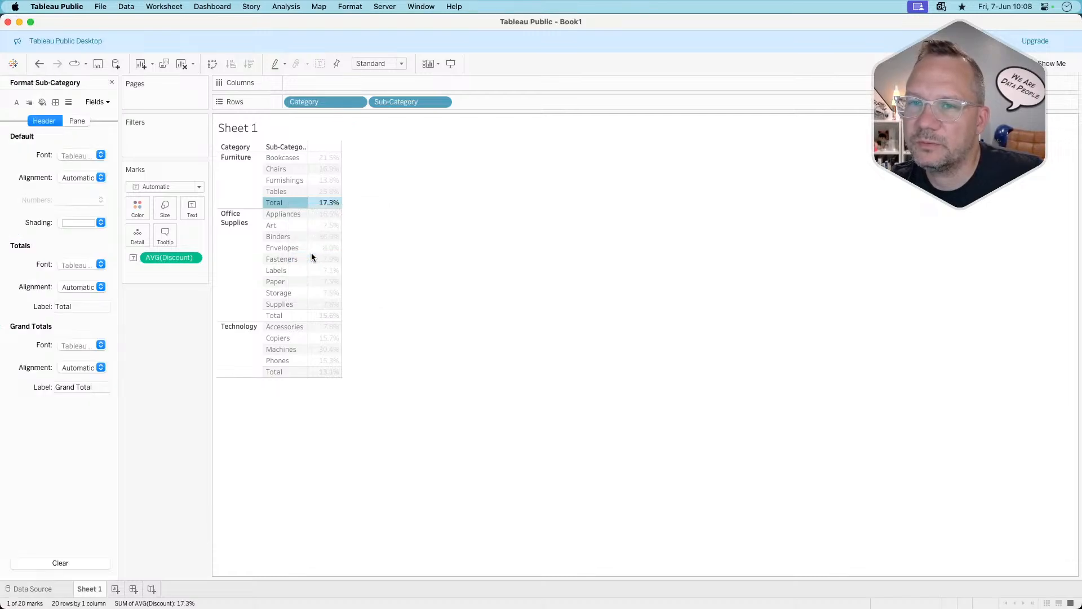
{"action": "left_click", "coordinate": [42, 103]}
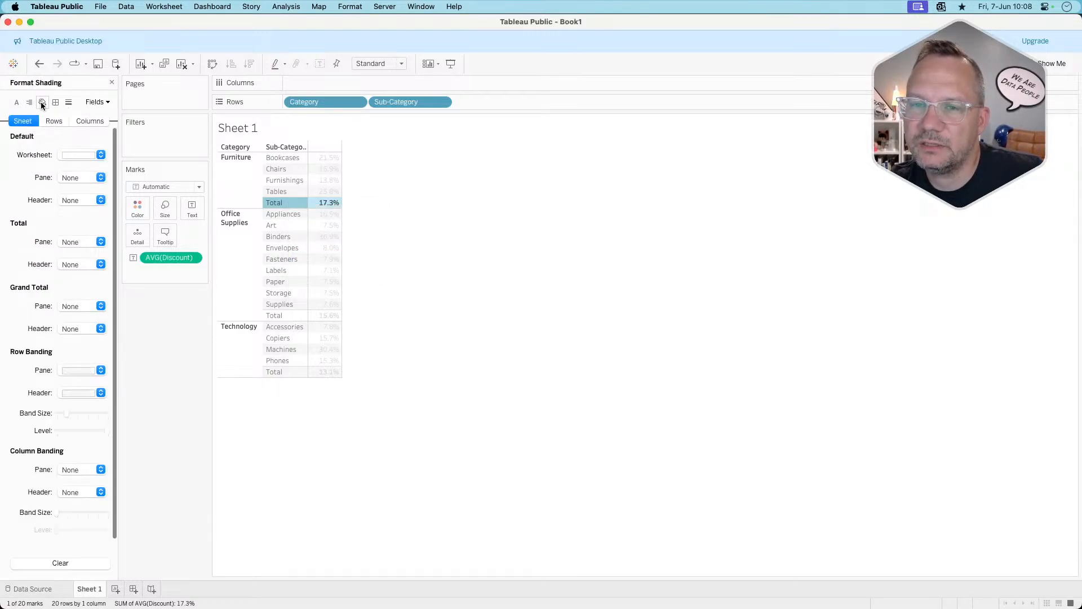
{"action": "left_click", "coordinate": [72, 242]}
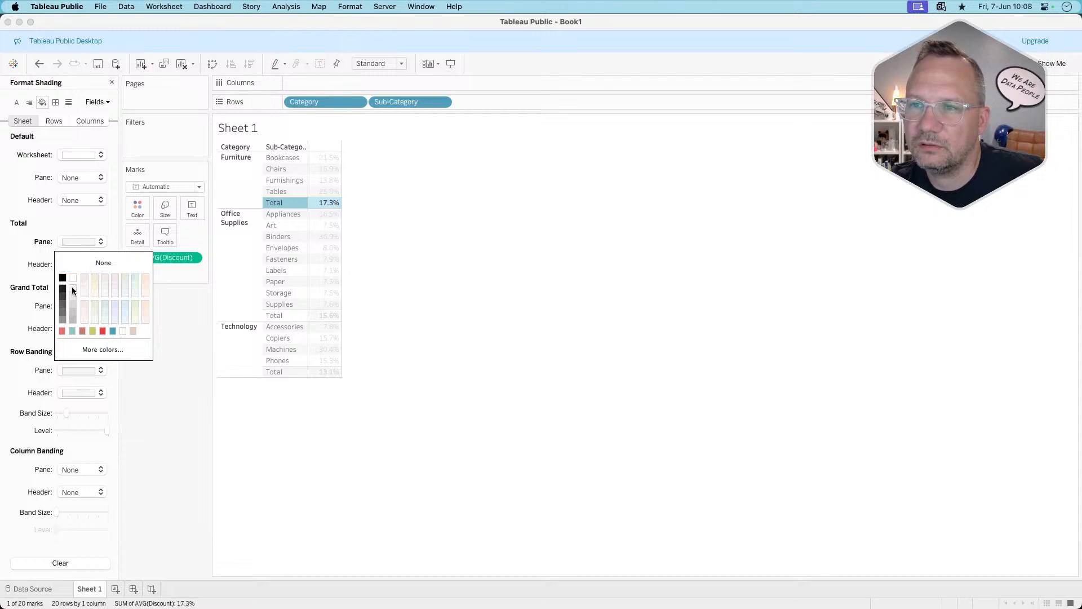
{"action": "left_click", "coordinate": [80, 264]}
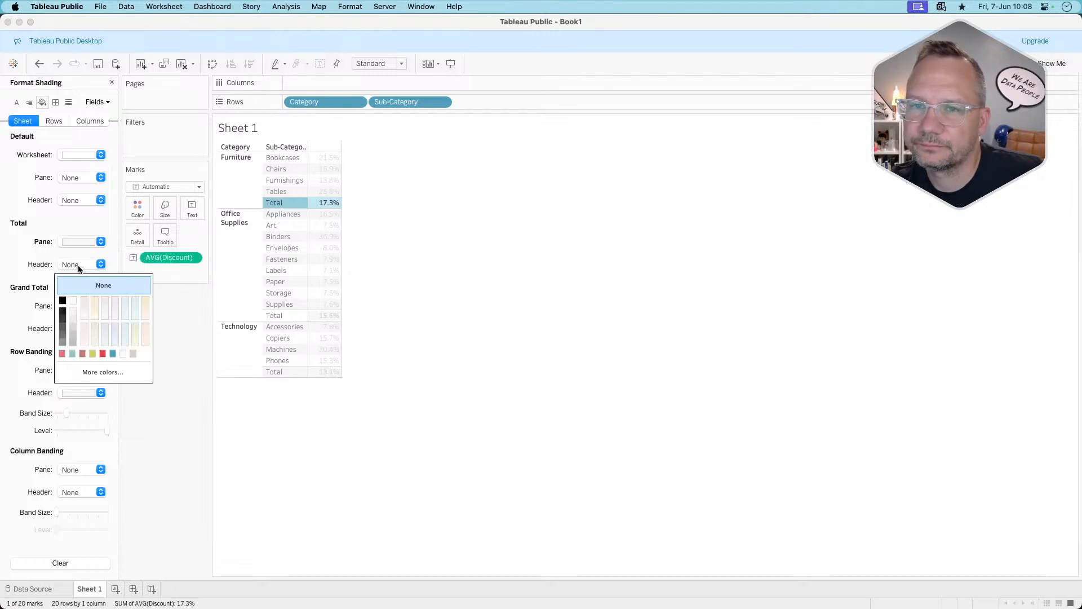
{"action": "left_click", "coordinate": [71, 309]}
{"action": "left_click", "coordinate": [171, 294]}
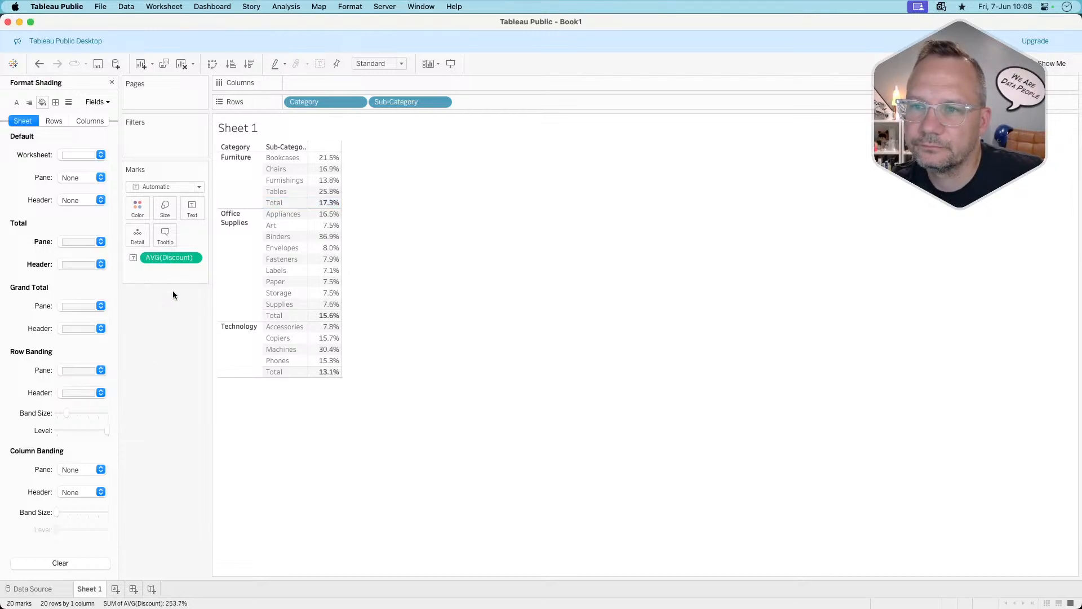
Remove the row banding from the table by setting both its pane and header shading to None.
{"action": "key", "text": "super+Tab"}
{"action": "key", "text": "super+Tab"}
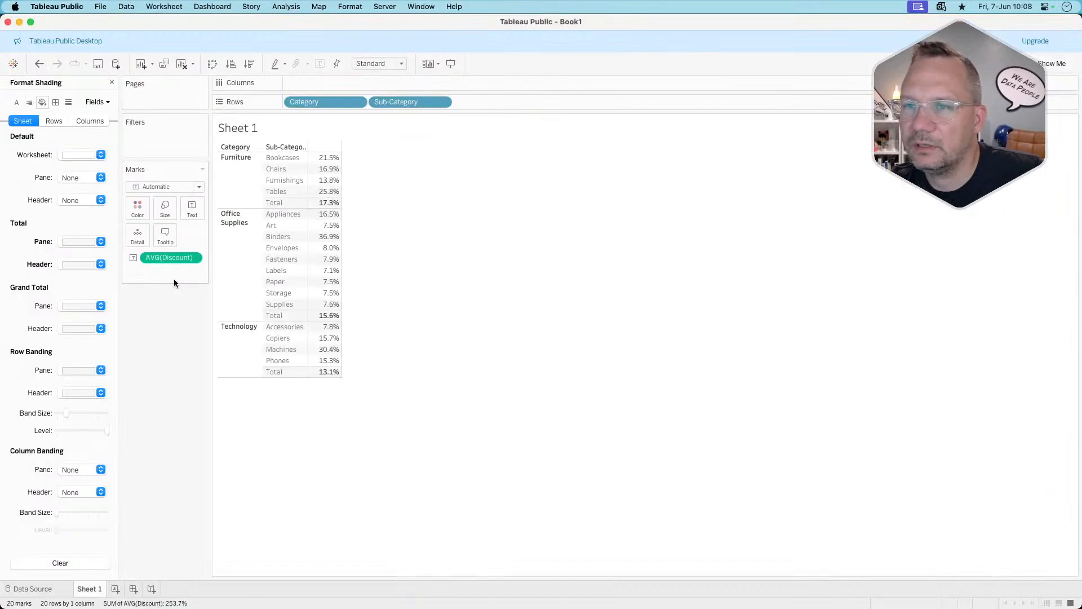
{"action": "left_click", "coordinate": [69, 372]}
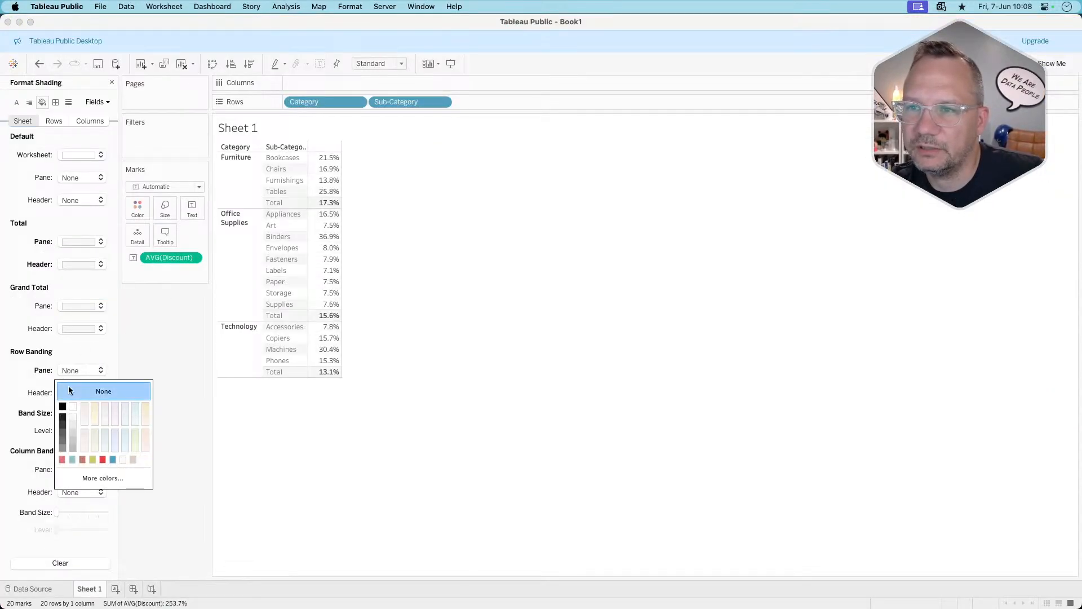
{"action": "left_click", "coordinate": [75, 391]}
{"action": "left_click", "coordinate": [75, 394]}
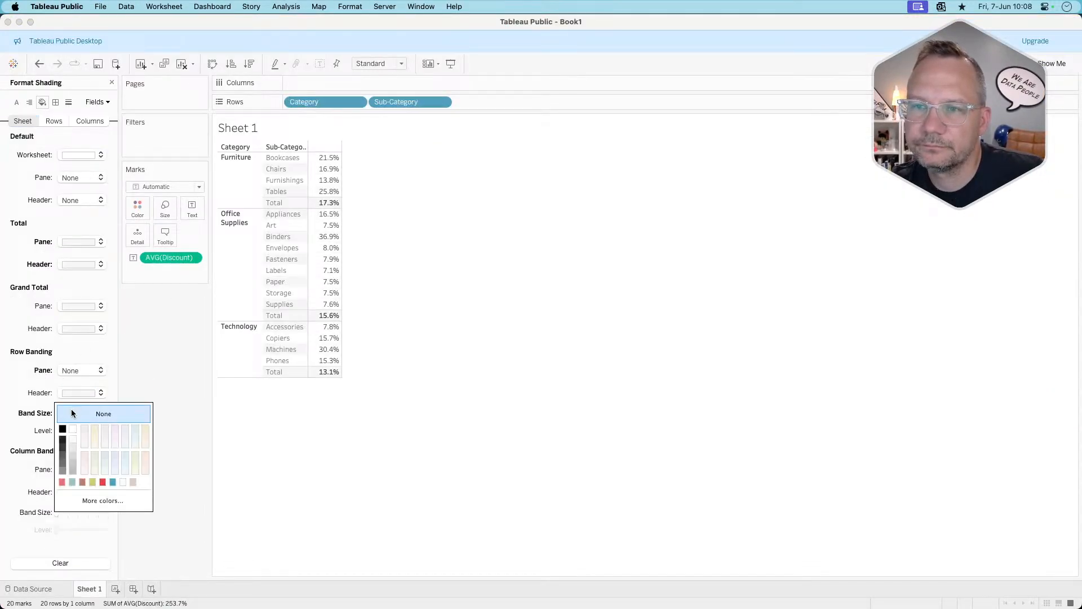
{"action": "left_click", "coordinate": [154, 340]}
Widen the Sub-Category column so its full heading fits, and compare the table with the reference dashboard.
{"action": "key", "text": "super+Tab"}
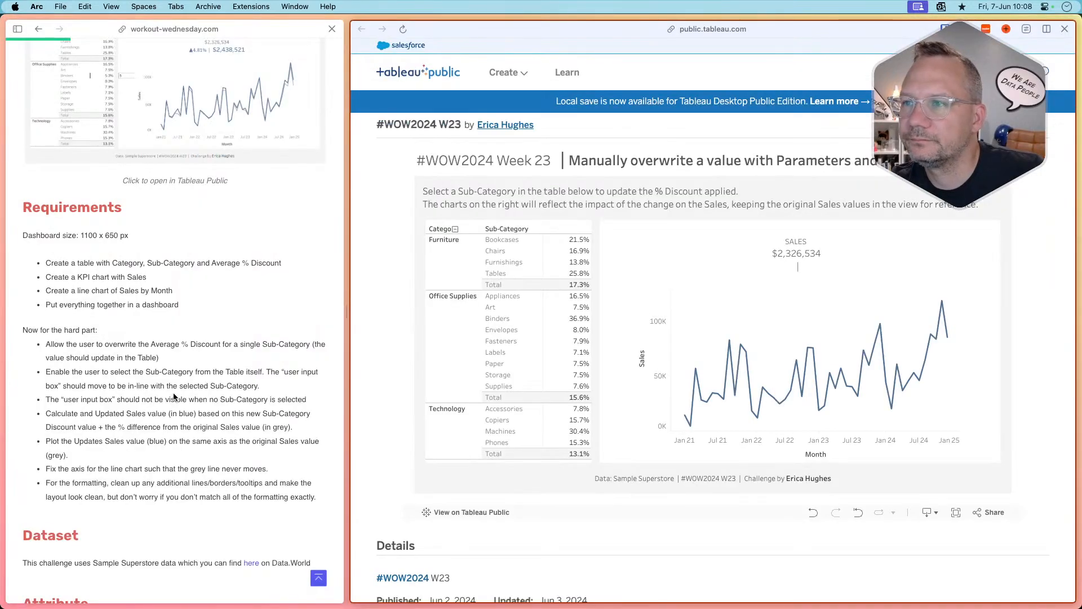
{"action": "key", "text": "super+Tab"}
{"action": "left_click_drag", "start_coordinate": [307, 243], "coordinate": [330, 242]}
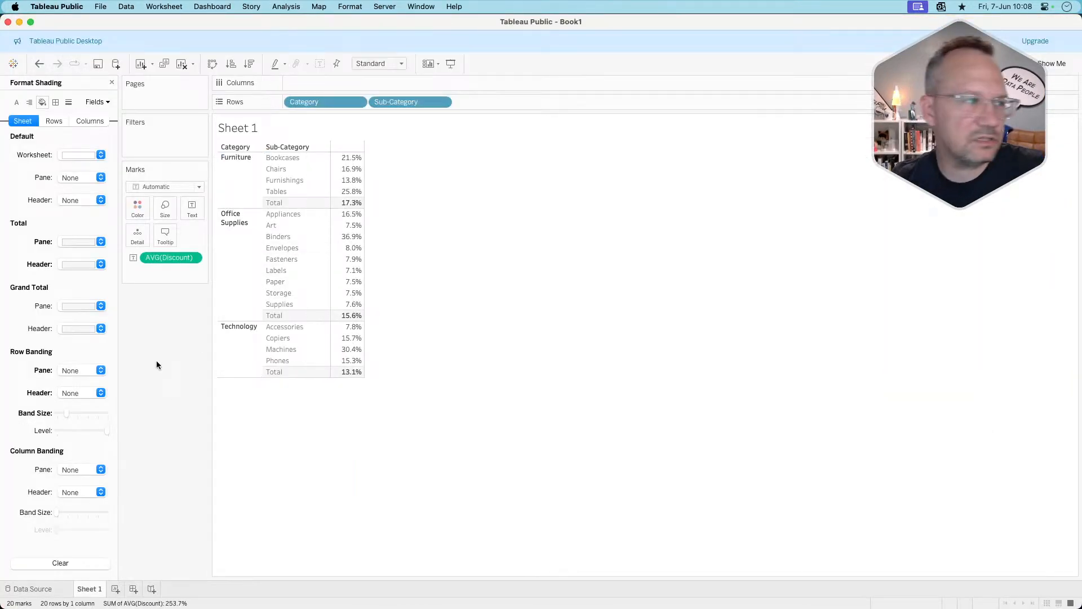
{"action": "key", "text": "super+Tab"}
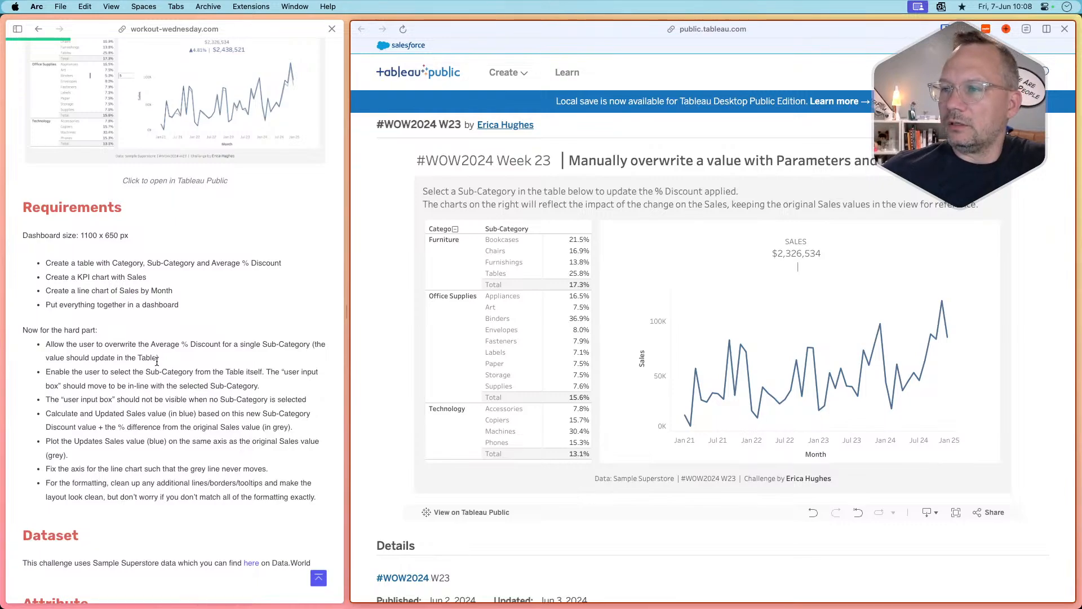
{"action": "key", "text": "super+Tab"}
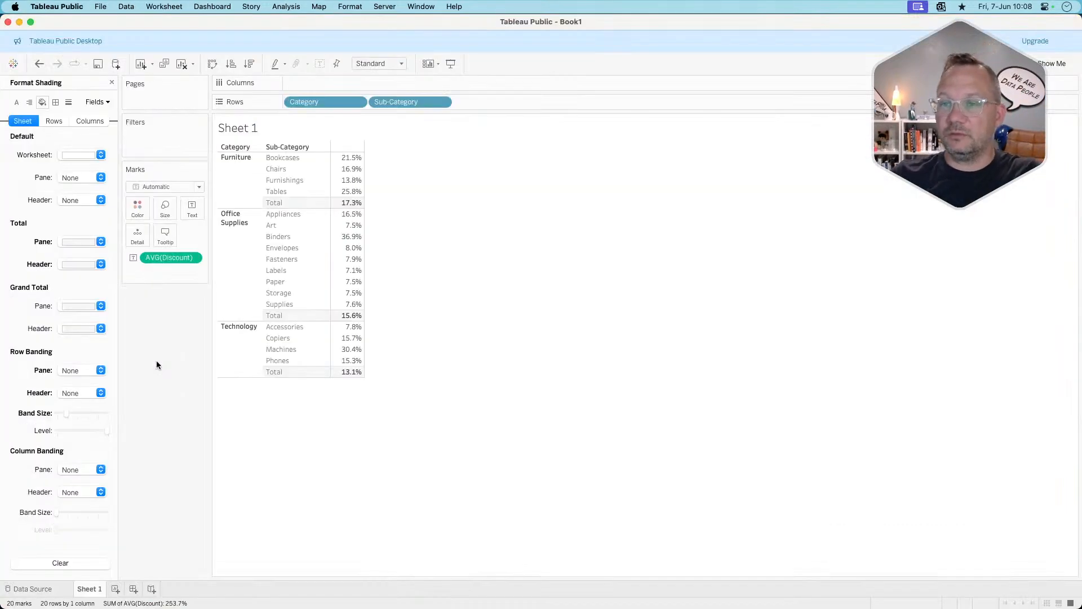
Rename Sheet 1 as Table and close the shading format settings.
{"action": "double_click", "coordinate": [84, 589]}
{"action": "type", "text": "Tab"}
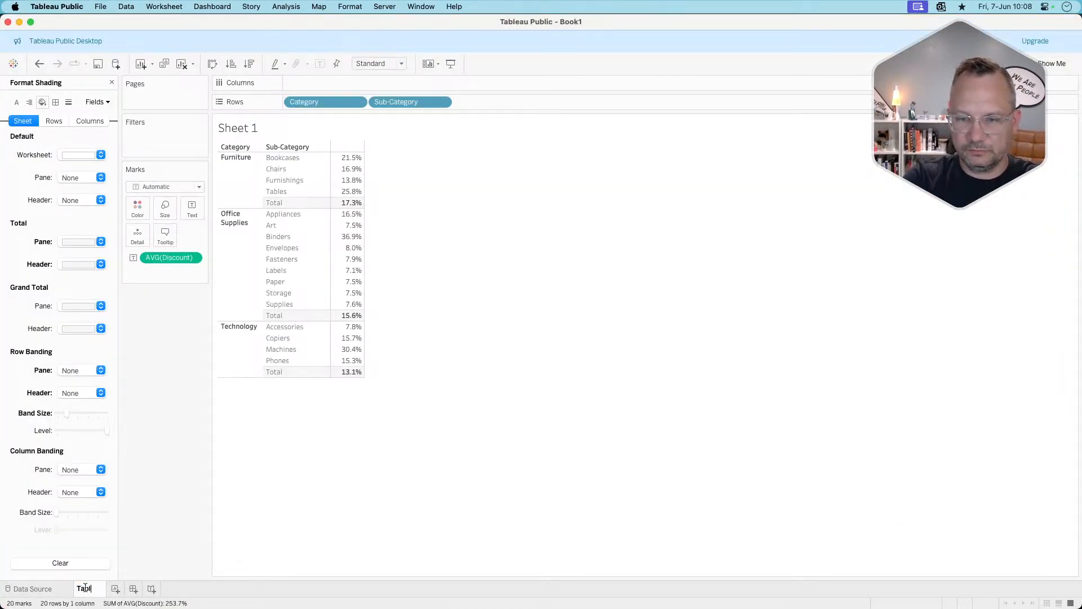
{"action": "type", "text": "le"}
{"action": "key", "text": "Return"}
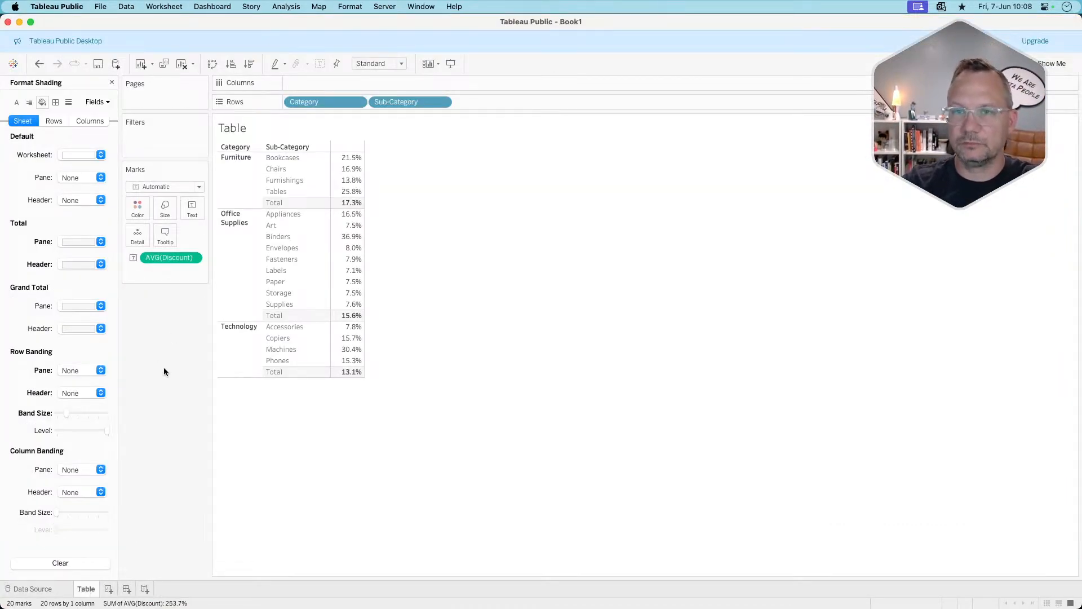
{"action": "left_click", "coordinate": [112, 82]}
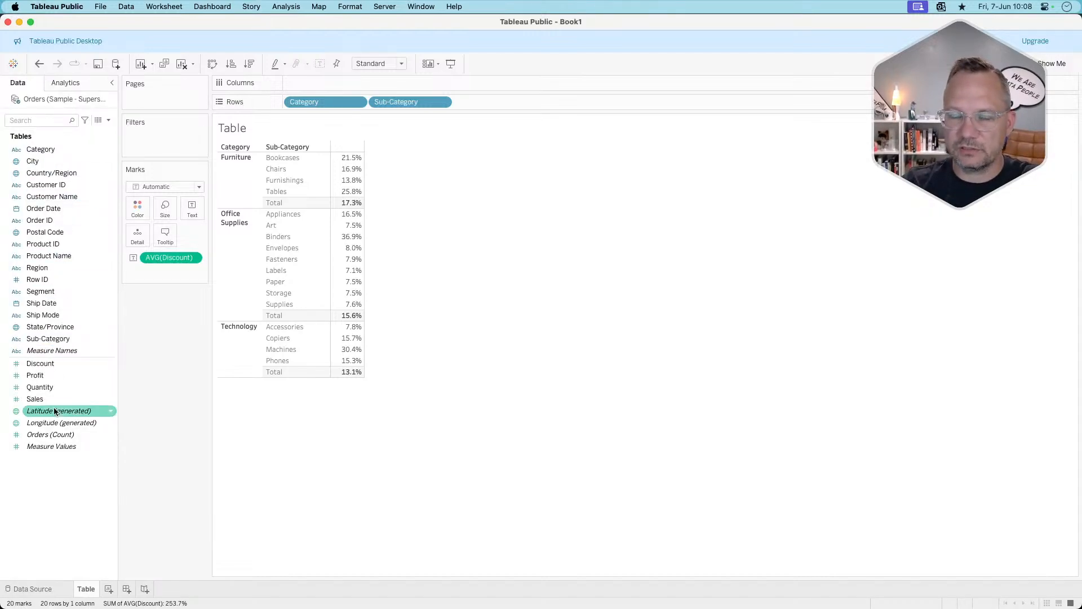
Start a new parameter named Discount Overwrite and set its data type to Integer.
{"action": "right_click", "coordinate": [49, 481]}
{"action": "left_click", "coordinate": [99, 353]}
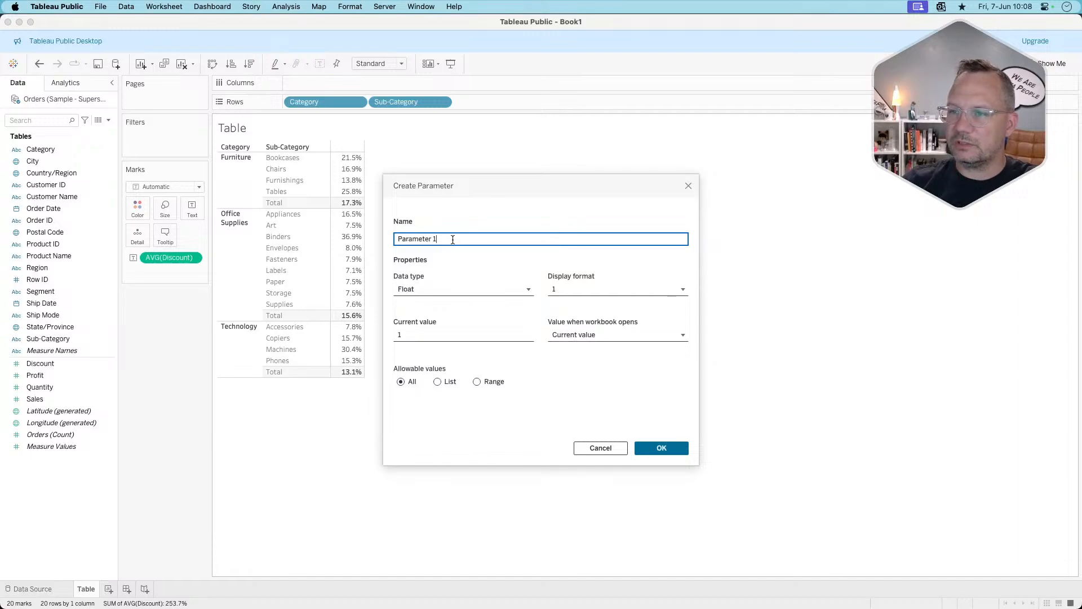
{"action": "triple_click", "coordinate": [452, 239]}
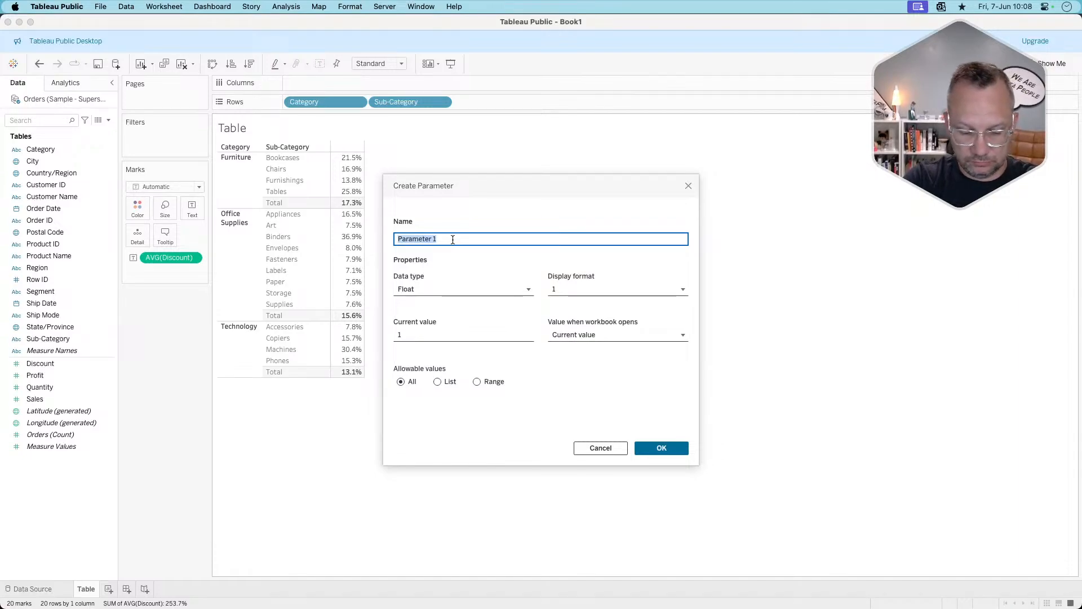
{"action": "type", "text": "Disco"}
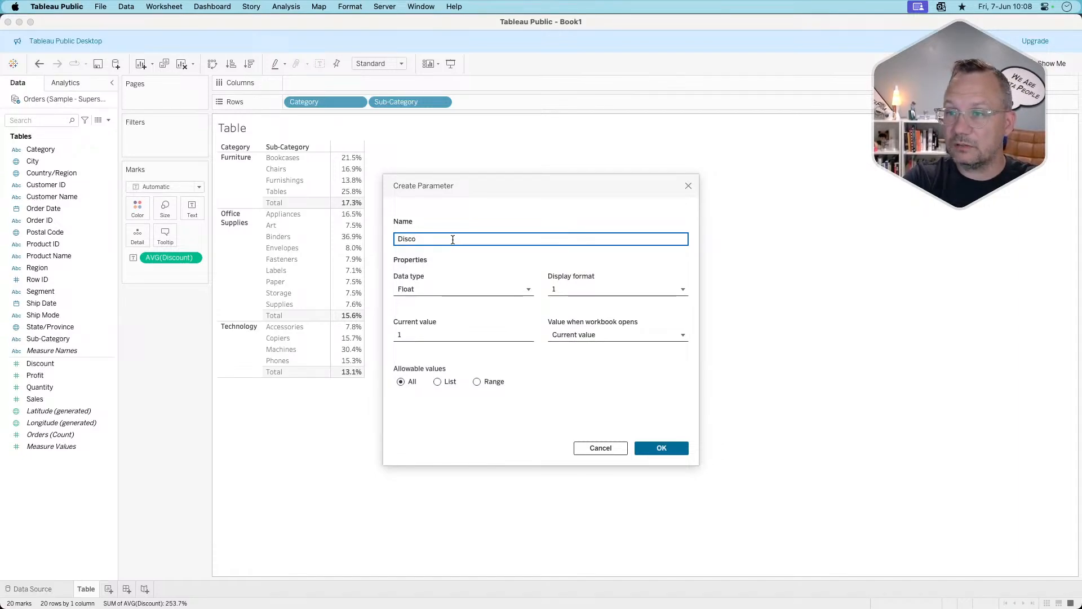
{"action": "type", "text": "unt Over"}
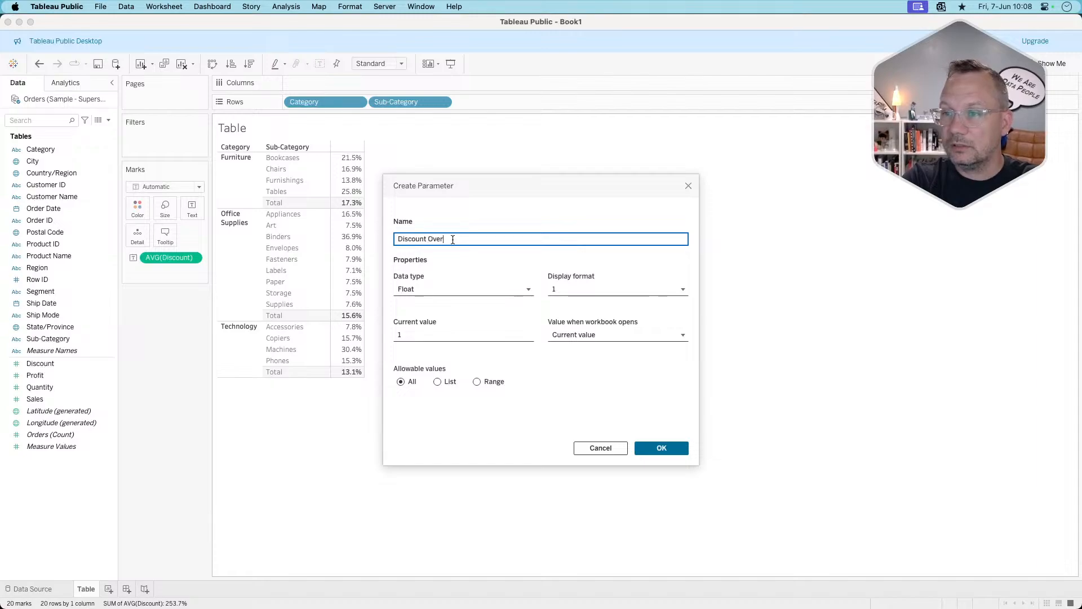
{"action": "type", "text": "write"}
{"action": "key", "text": "Tab"}
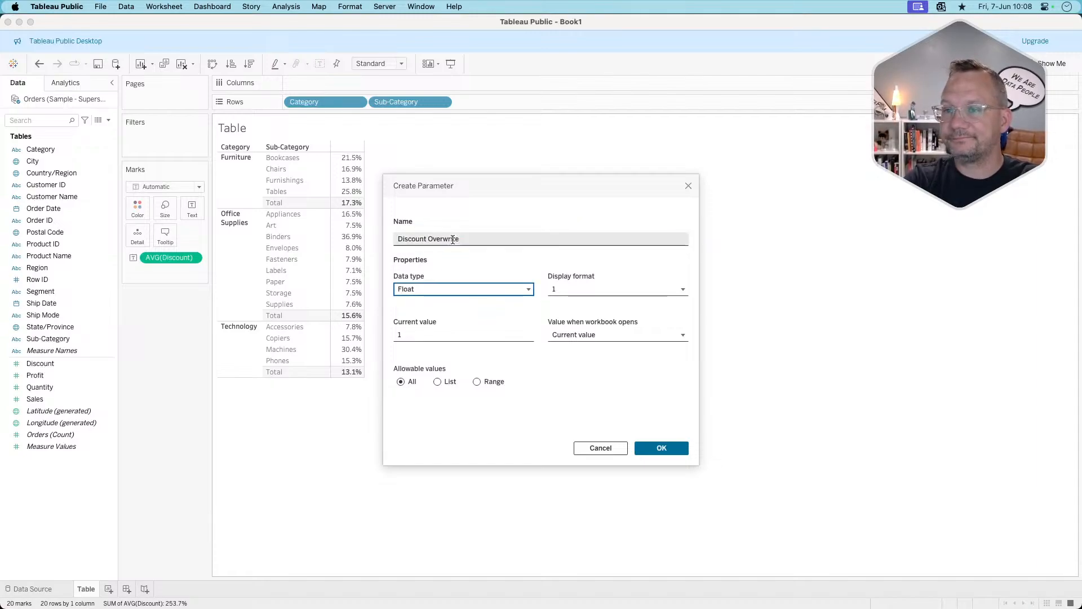
{"action": "left_click", "coordinate": [429, 291]}
{"action": "left_click", "coordinate": [428, 317]}
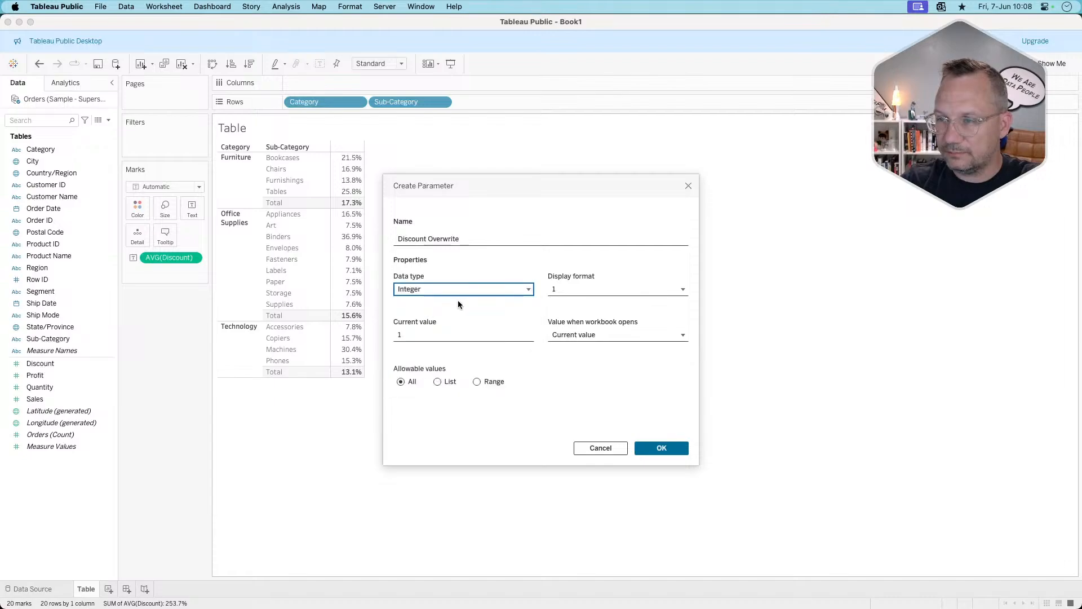
Check the Labels row's input box in the reference dashboard and set the Discount Overwrite parameter's current value to 3.
{"action": "key", "text": "super+Tab"}
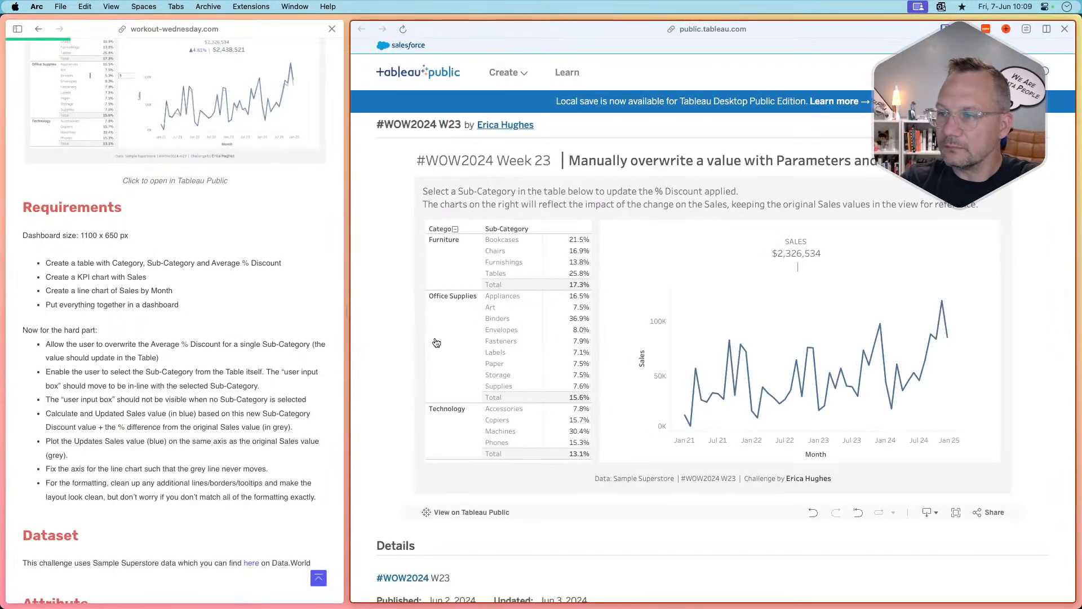
{"action": "left_click", "coordinate": [503, 358]}
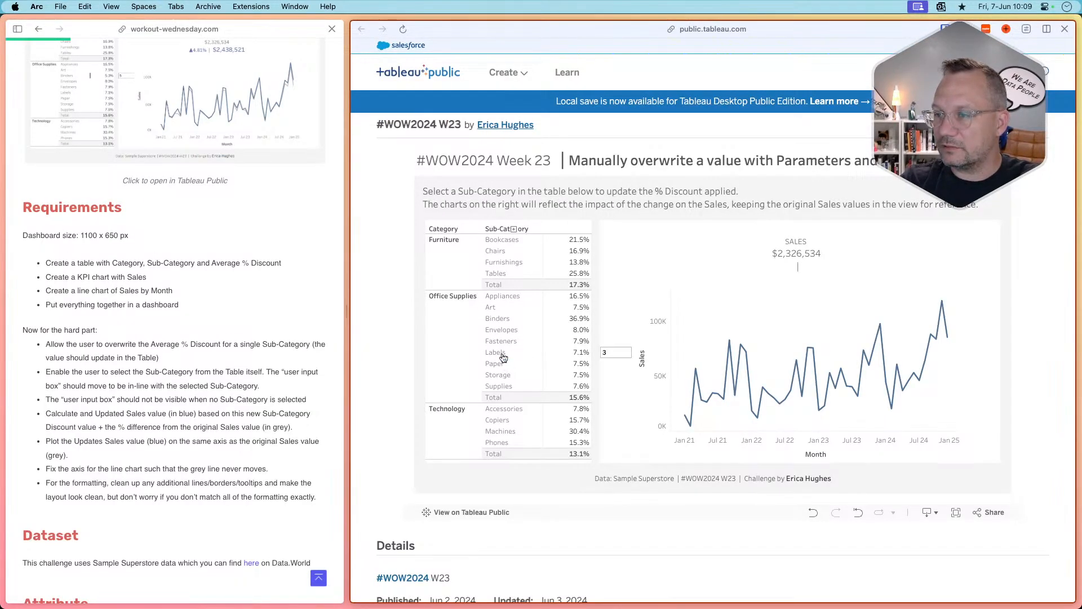
{"action": "key", "text": "super+Tab"}
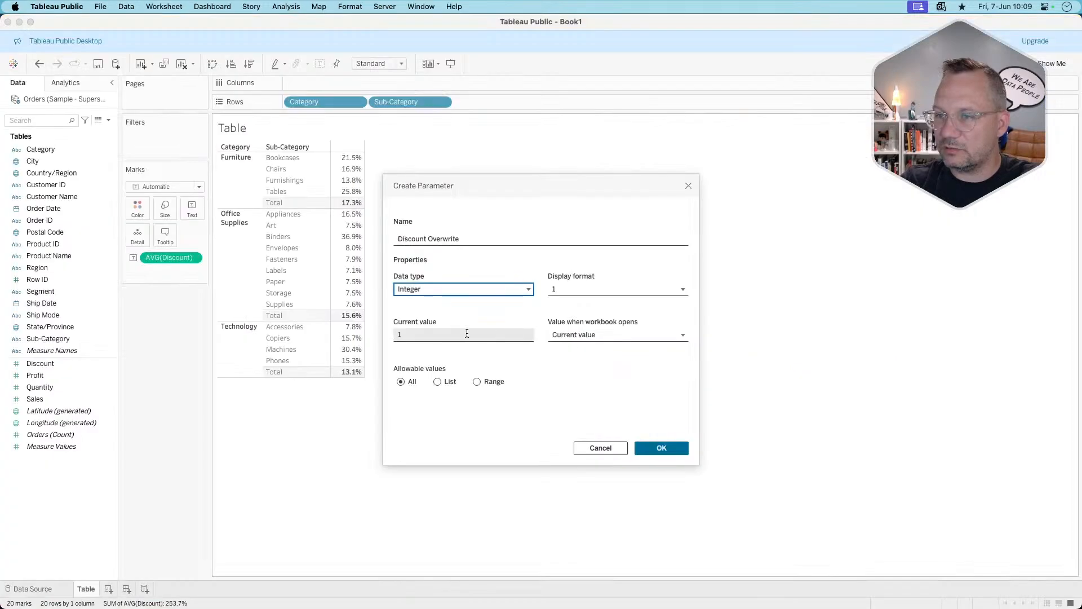
{"action": "type", "text": "3"}
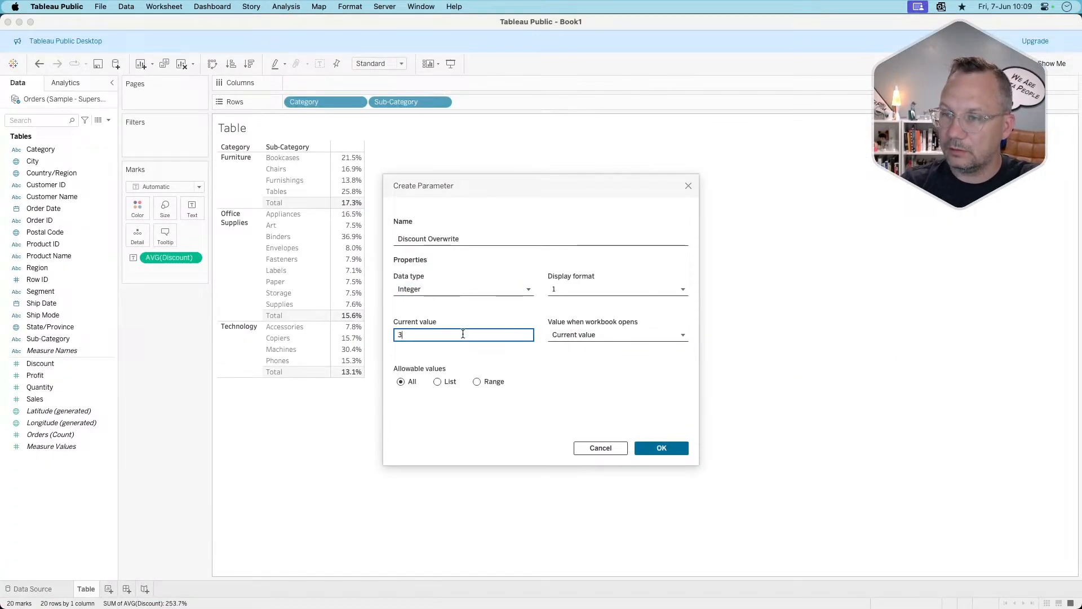
{"action": "key", "text": "Tab"}
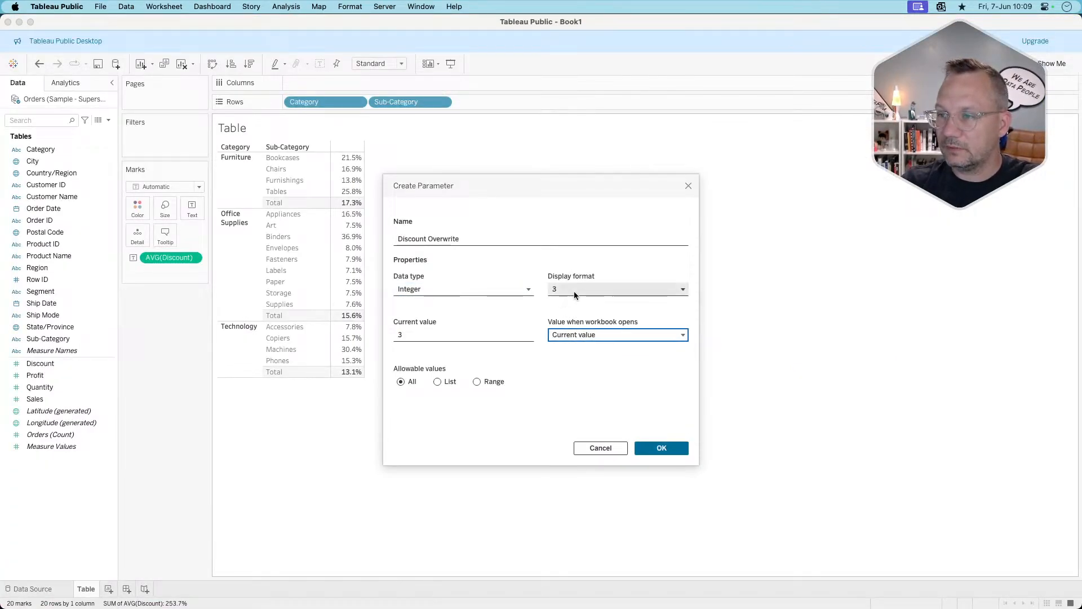
{"action": "left_click", "coordinate": [587, 335]}
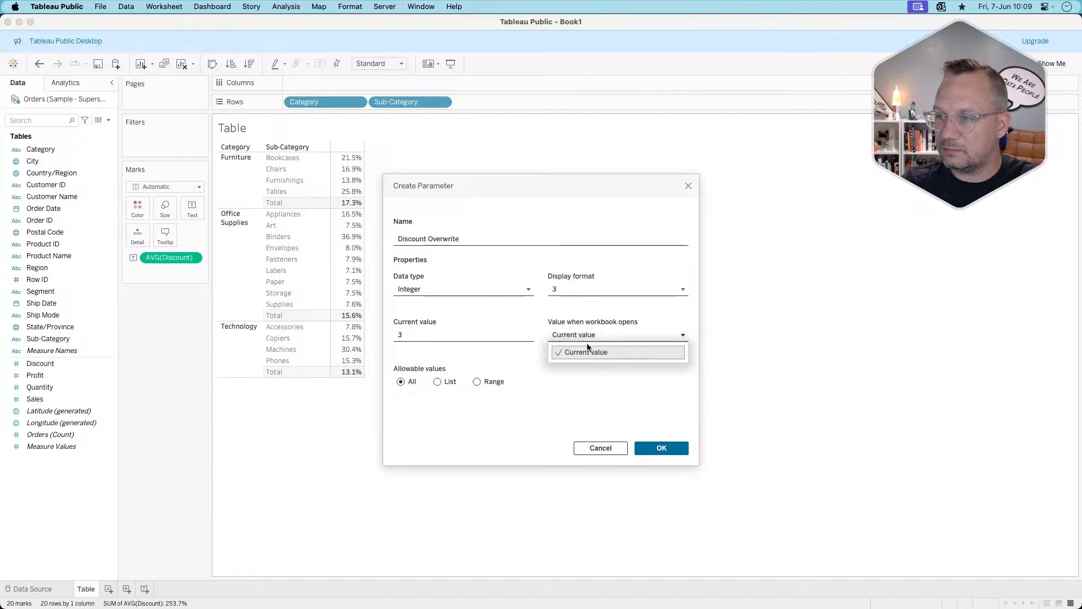
{"action": "left_click", "coordinate": [586, 335]}
Give the parameter a custom number display format with 1 decimal place and a % suffix.
{"action": "left_click", "coordinate": [603, 289]}
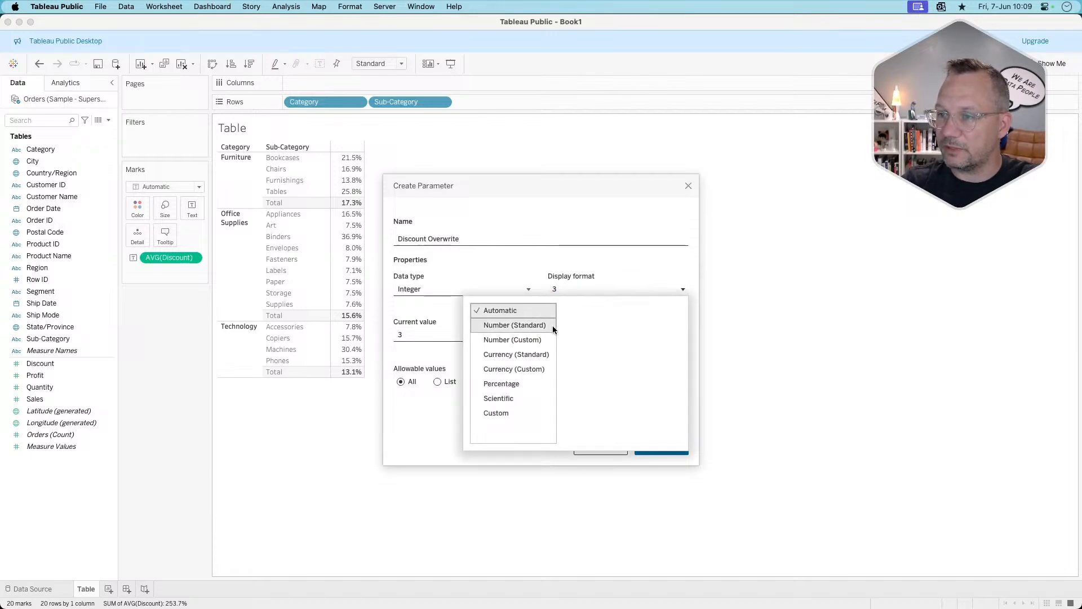
{"action": "left_click", "coordinate": [514, 339]}
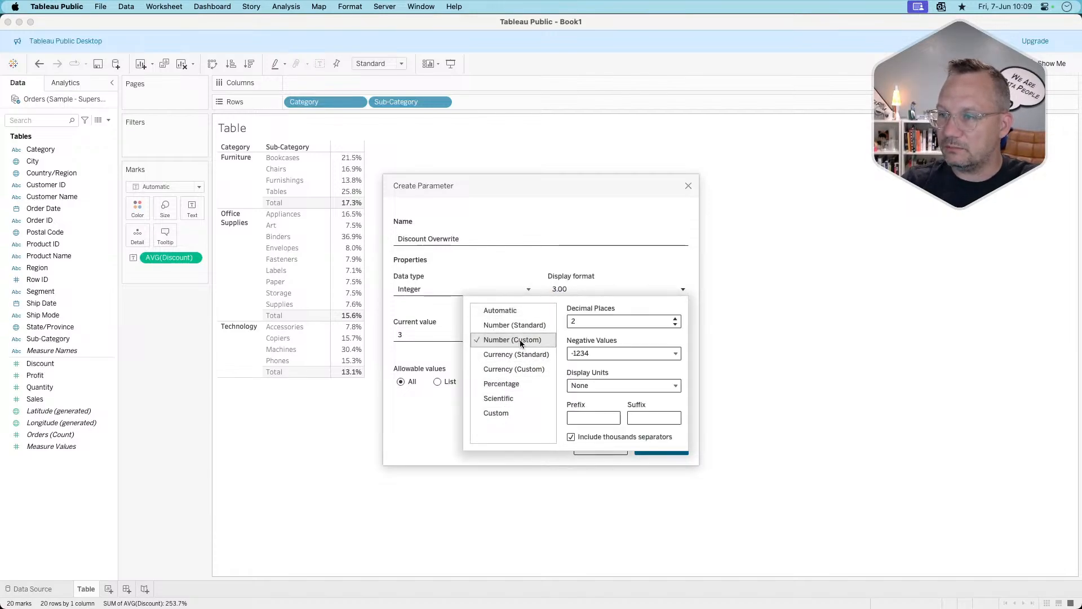
{"action": "left_click", "coordinate": [676, 324]}
{"action": "left_click", "coordinate": [675, 325]}
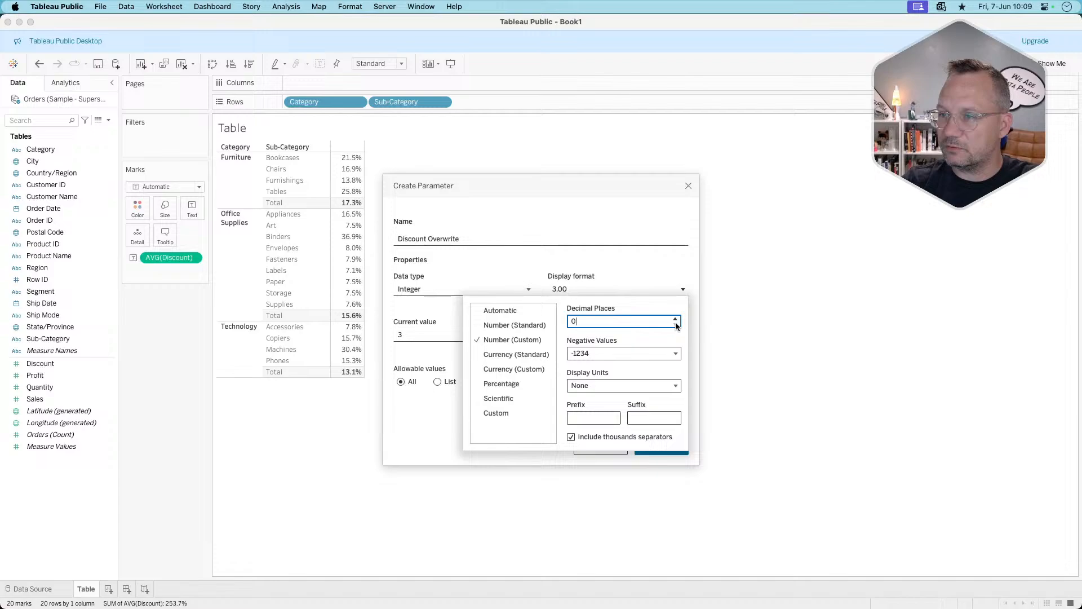
{"action": "left_click", "coordinate": [643, 418]}
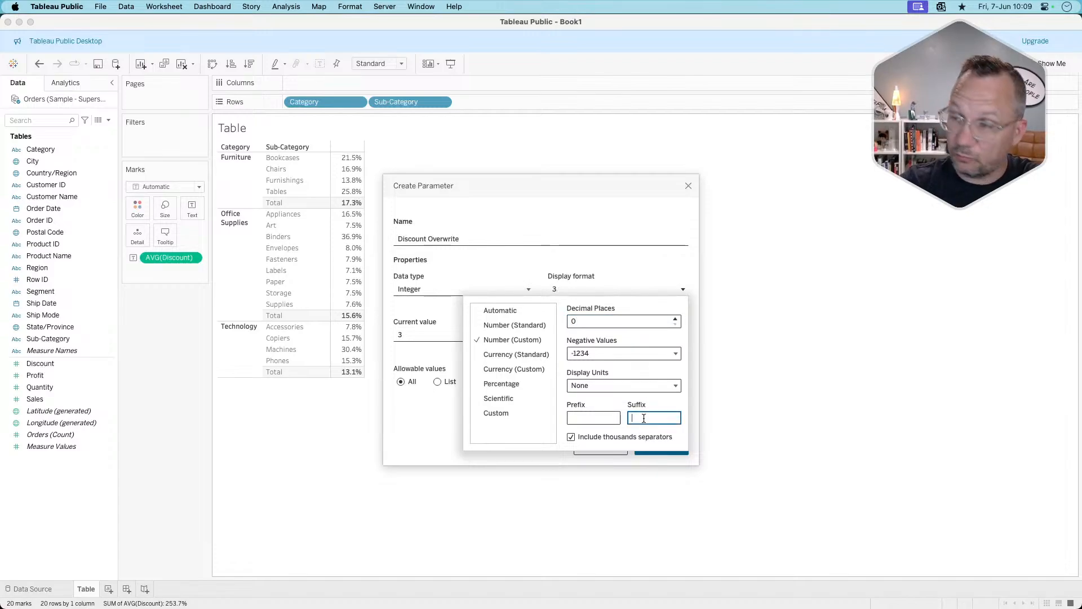
{"action": "left_click", "coordinate": [675, 320]}
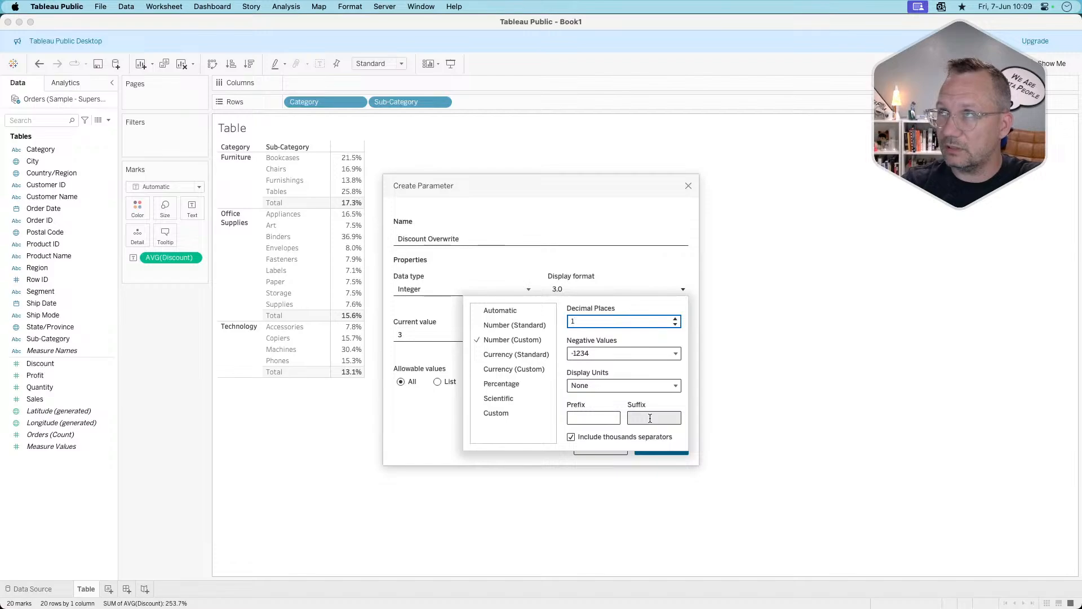
{"action": "left_click", "coordinate": [650, 418]}
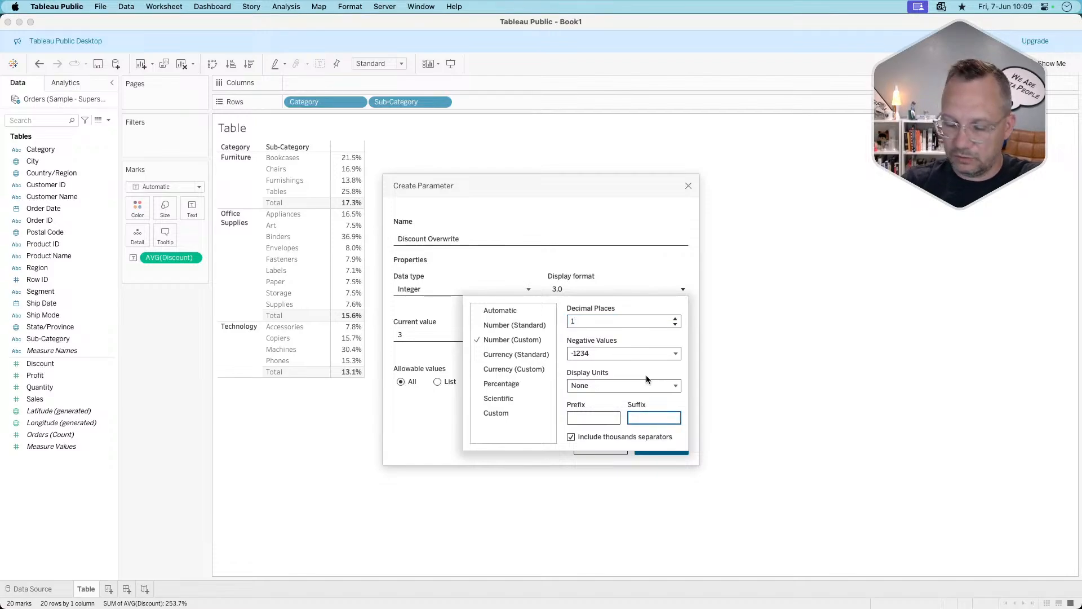
{"action": "type", "text": "%"}
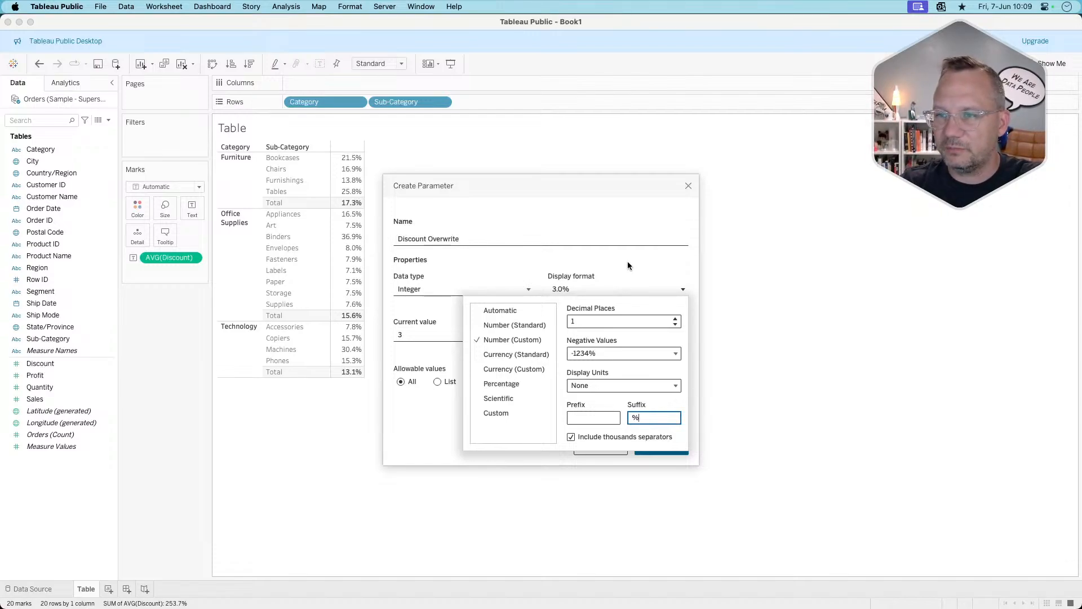
Compare the format with the reference dashboard's input box and finish creating the Discount Overwrite parameter.
{"action": "key", "text": "super+Tab"}
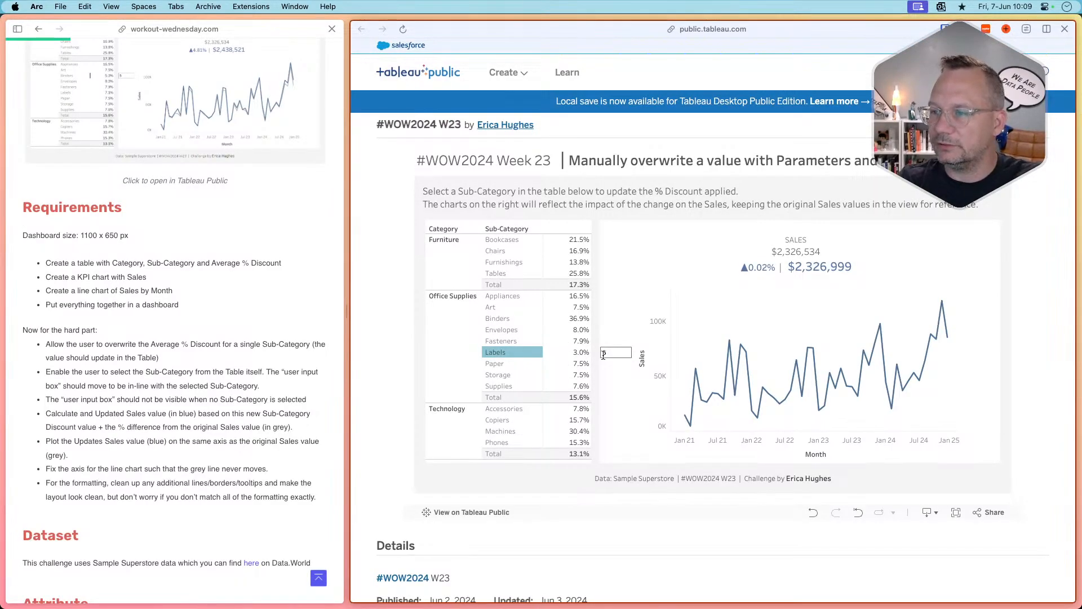
{"action": "key", "text": "super+Tab"}
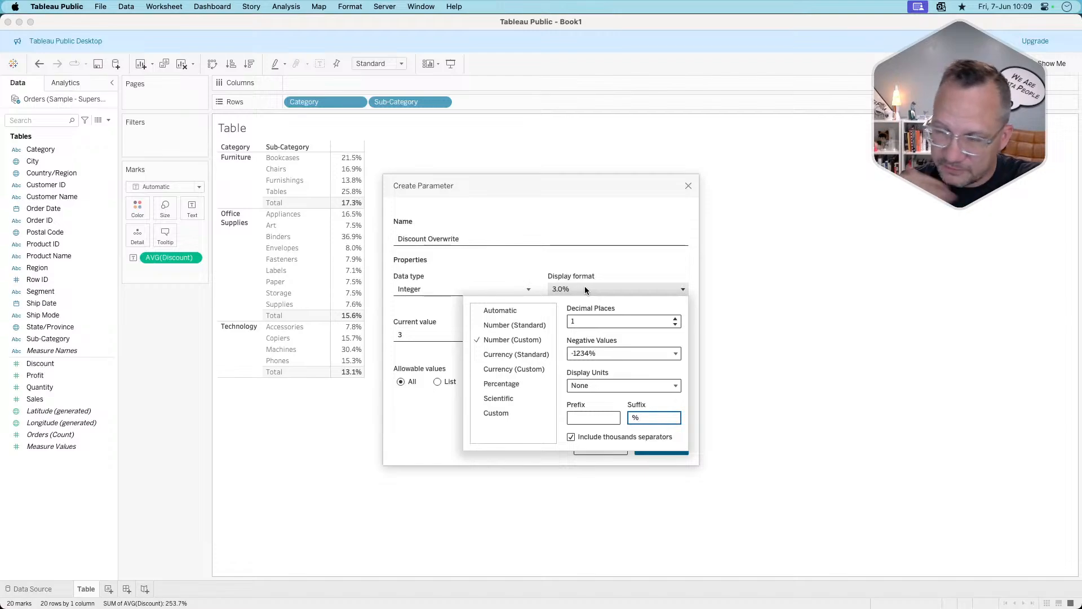
{"action": "left_click", "coordinate": [593, 211]}
{"action": "left_click", "coordinate": [658, 445]}
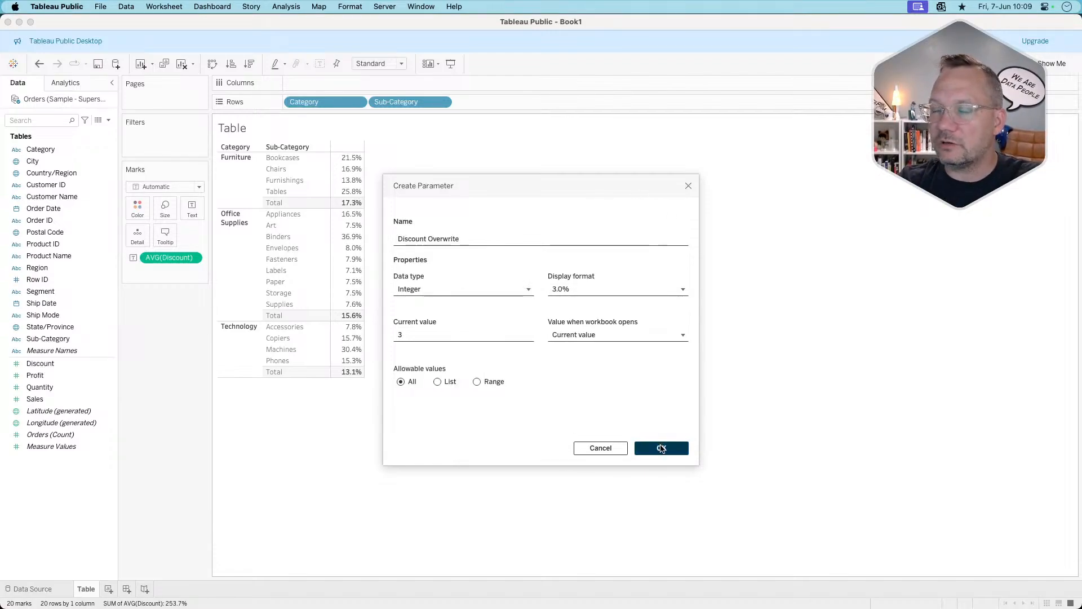
Start a new calculated field and name it New Discount.
{"action": "right_click", "coordinate": [46, 493]}
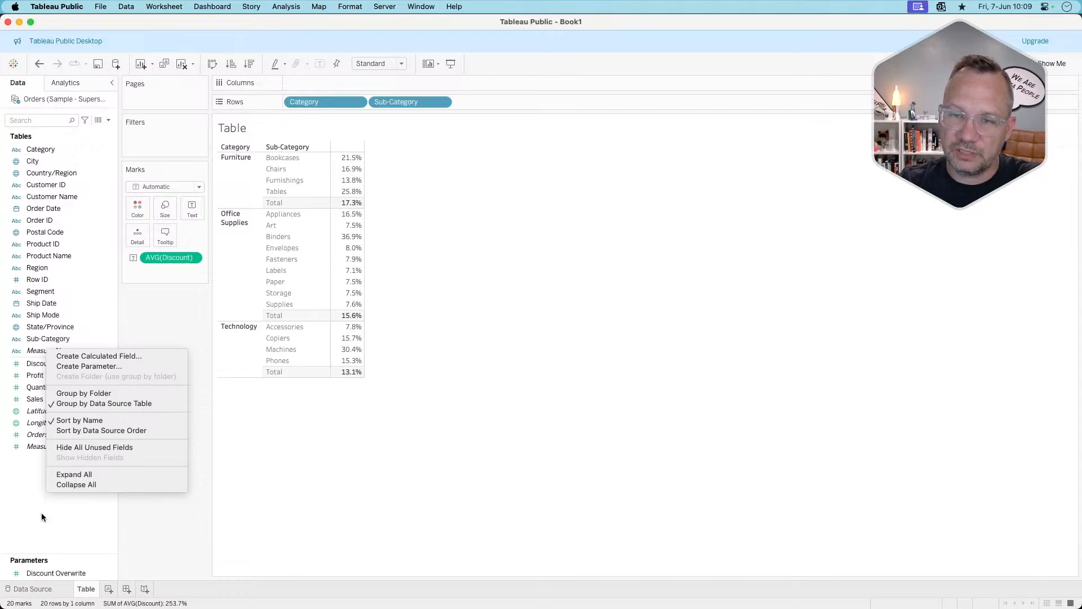
{"action": "left_click", "coordinate": [77, 356]}
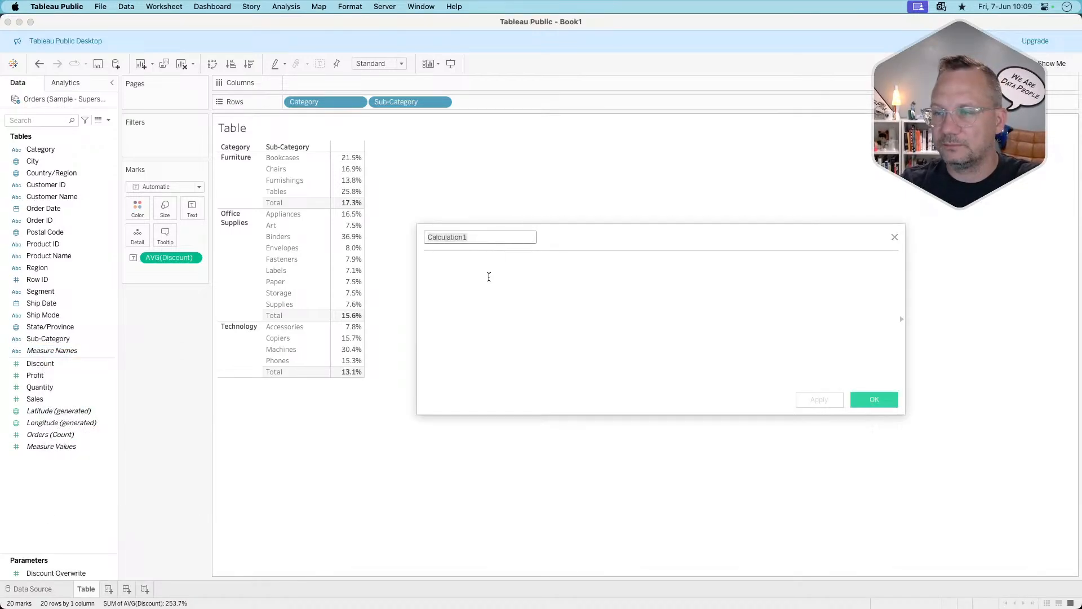
{"action": "left_click", "coordinate": [488, 295]}
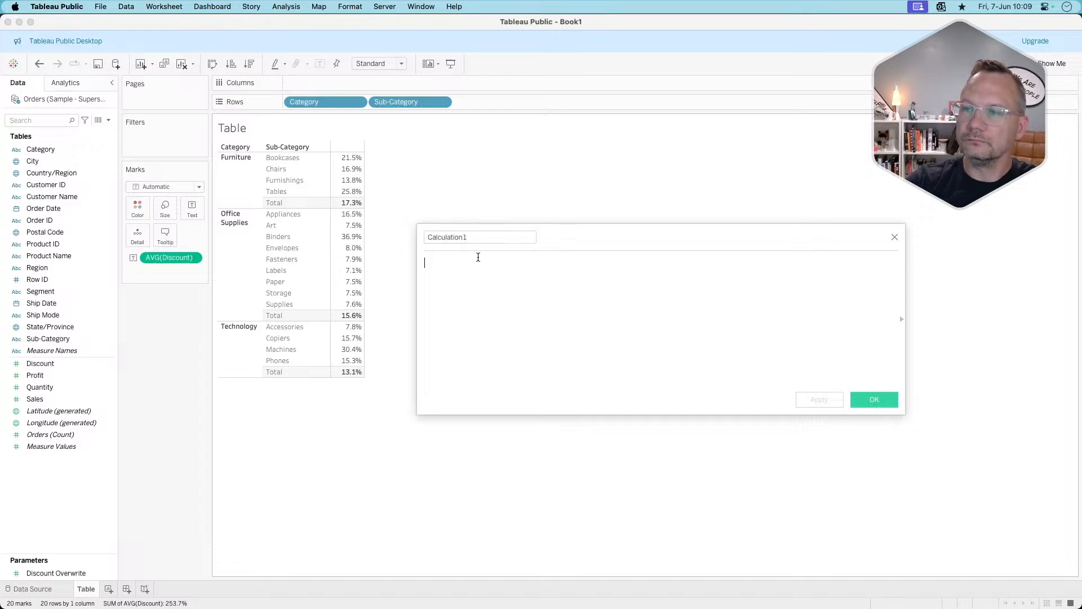
{"action": "left_click", "coordinate": [474, 238]}
{"action": "key", "text": "super+a"}
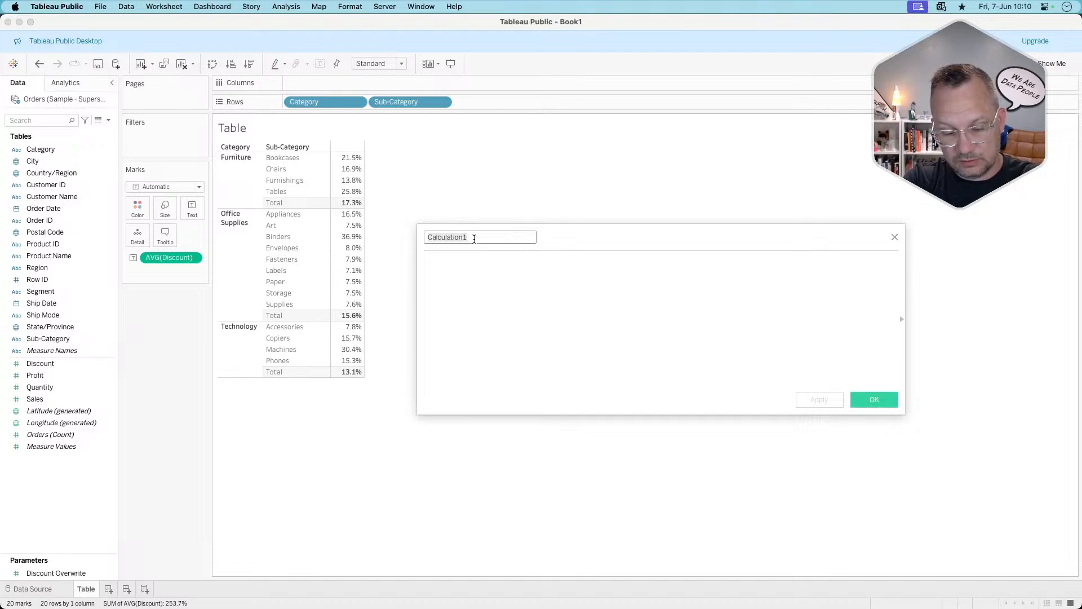
{"action": "type", "text": "New"}
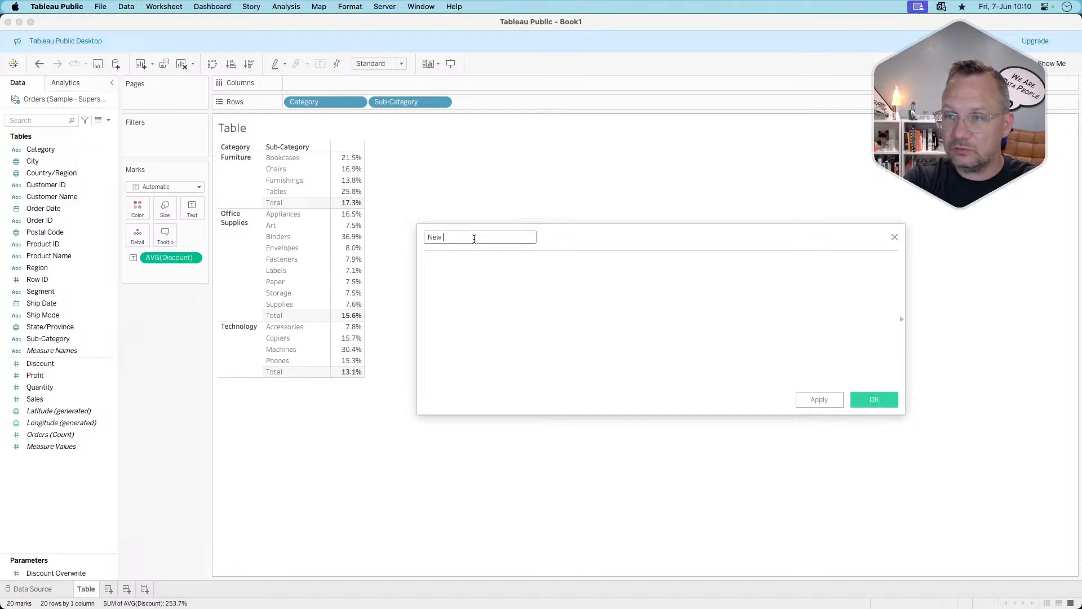
{"action": "type", "text": " Discount"}
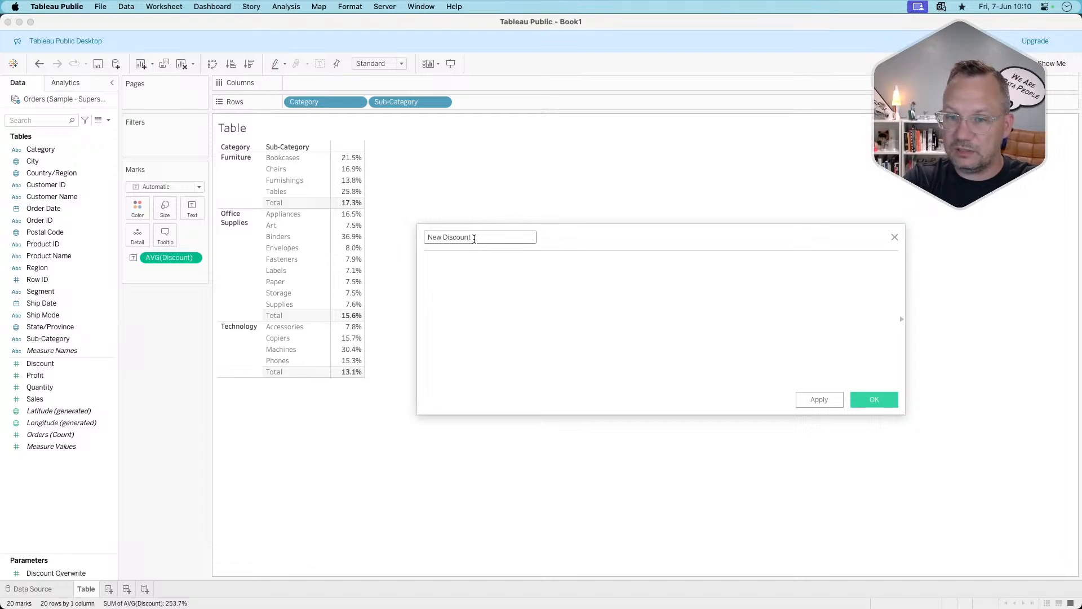
Define New Discount as [Discount Overwrite]/100 and save the calculated field.
{"action": "type", "text": "disc"}
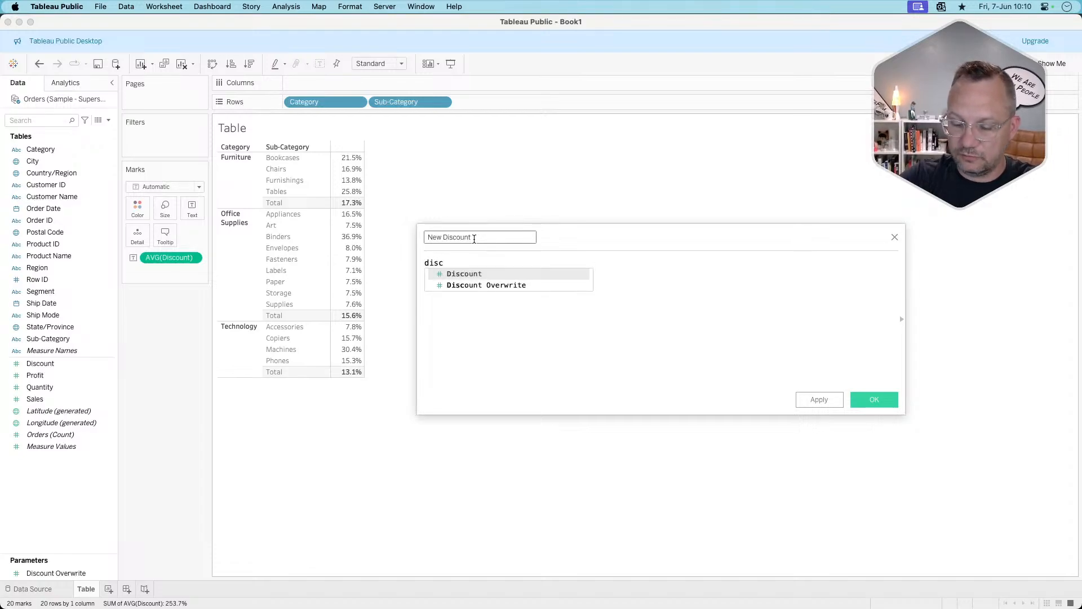
{"action": "key", "text": "Down"}
{"action": "key", "text": "Return"}
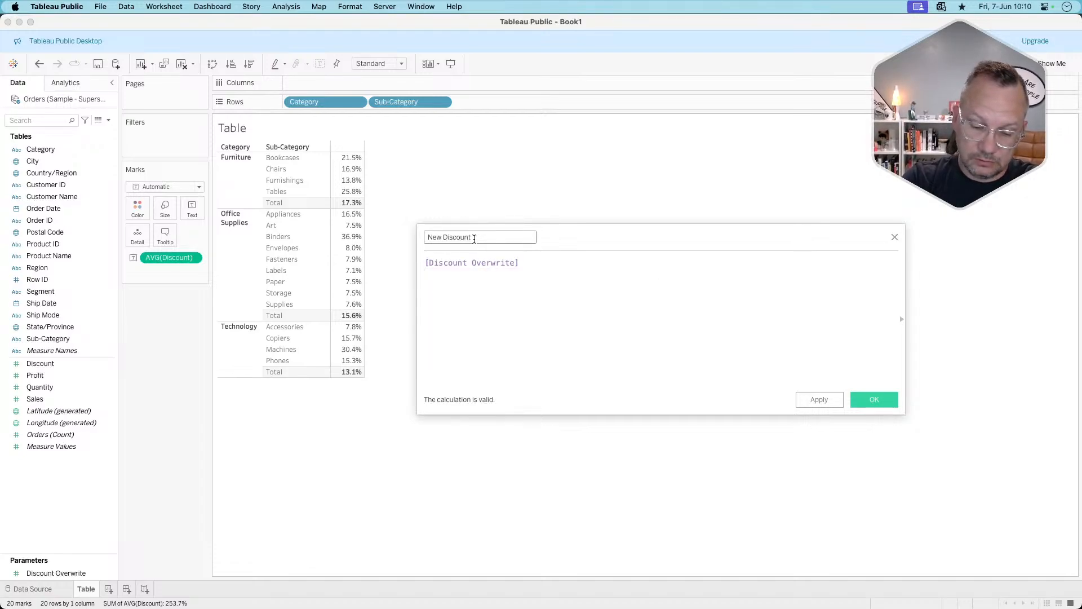
{"action": "type", "text": "/100"}
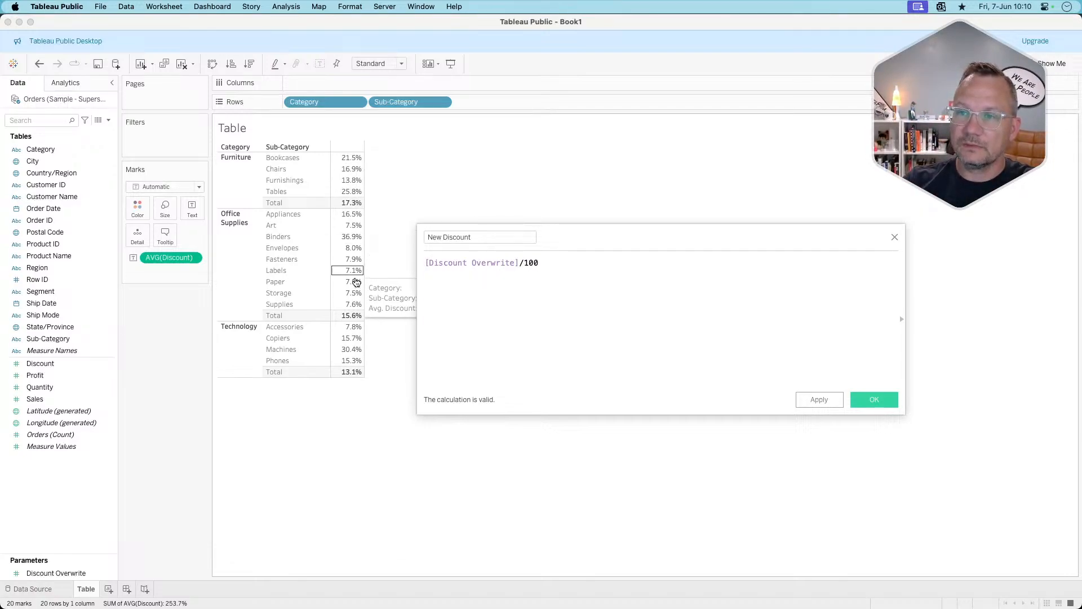
{"action": "left_click", "coordinate": [868, 399]}
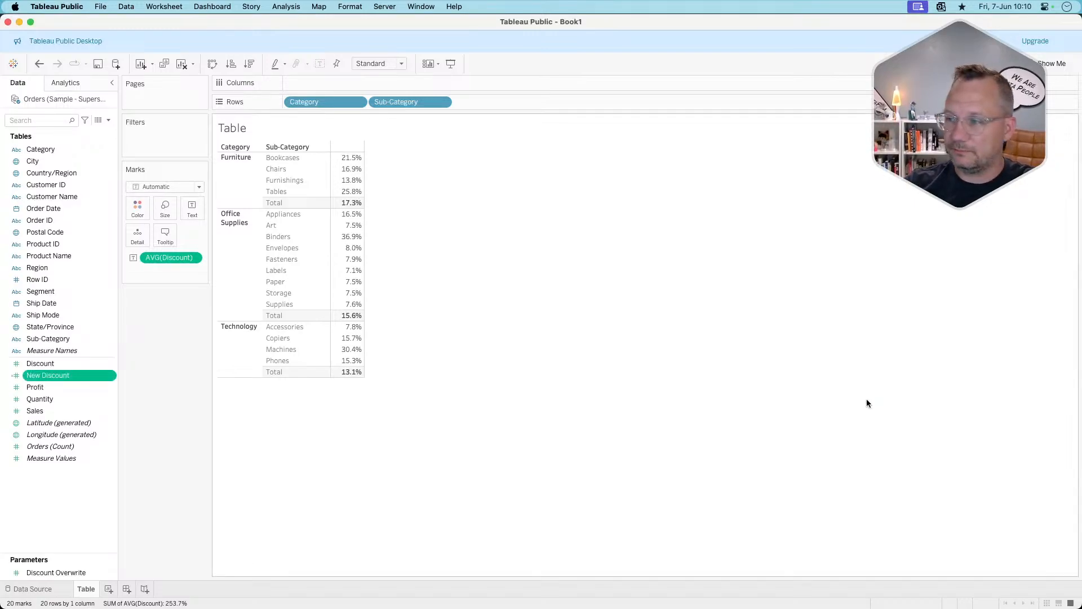
Show the Discount Overwrite parameter control on the sheet and place it below the Marks card.
{"action": "right_click", "coordinate": [88, 574]}
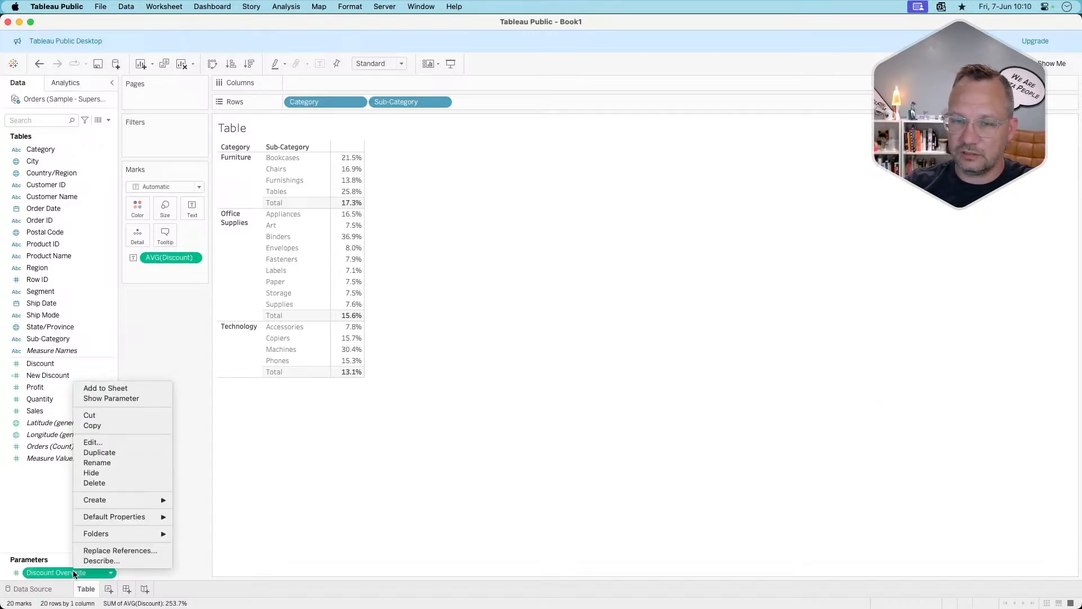
{"action": "left_click", "coordinate": [112, 398]}
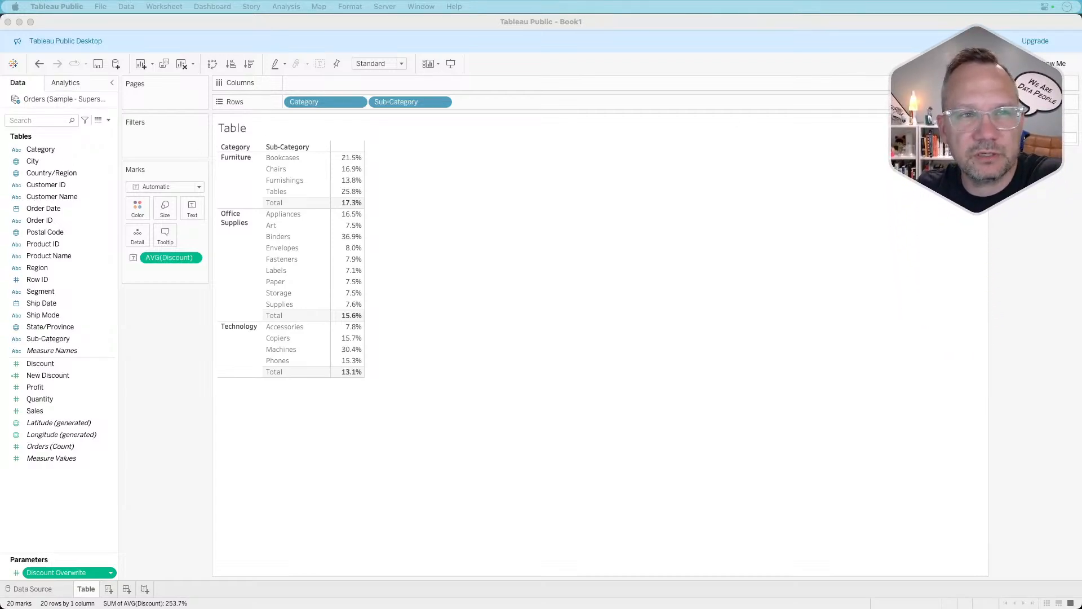
{"action": "left_click", "coordinate": [1032, 138]}
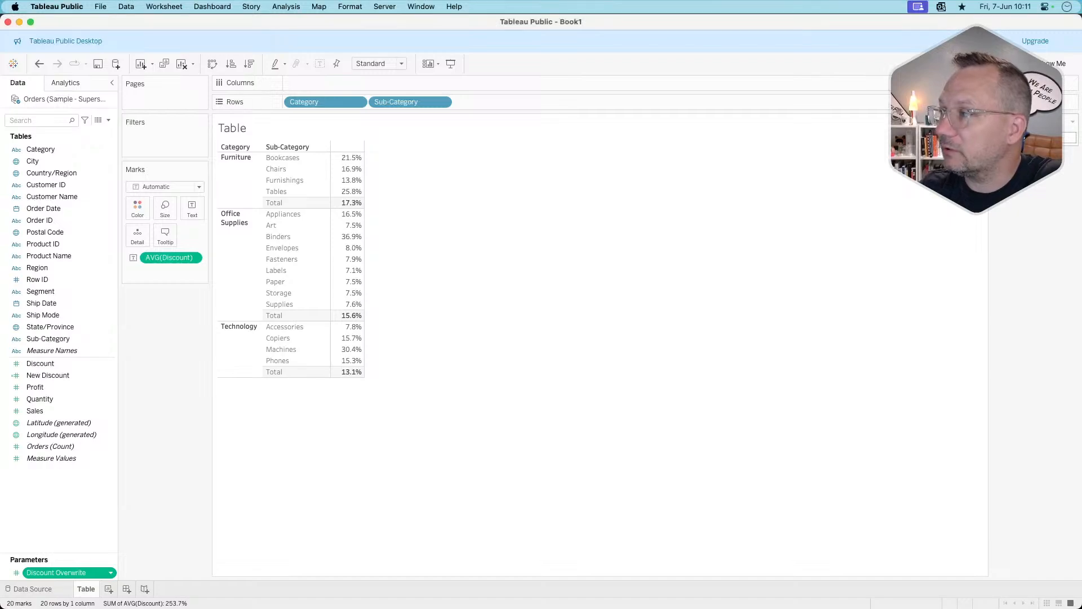
{"action": "left_click_drag", "start_coordinate": [1029, 122], "coordinate": [148, 327]}
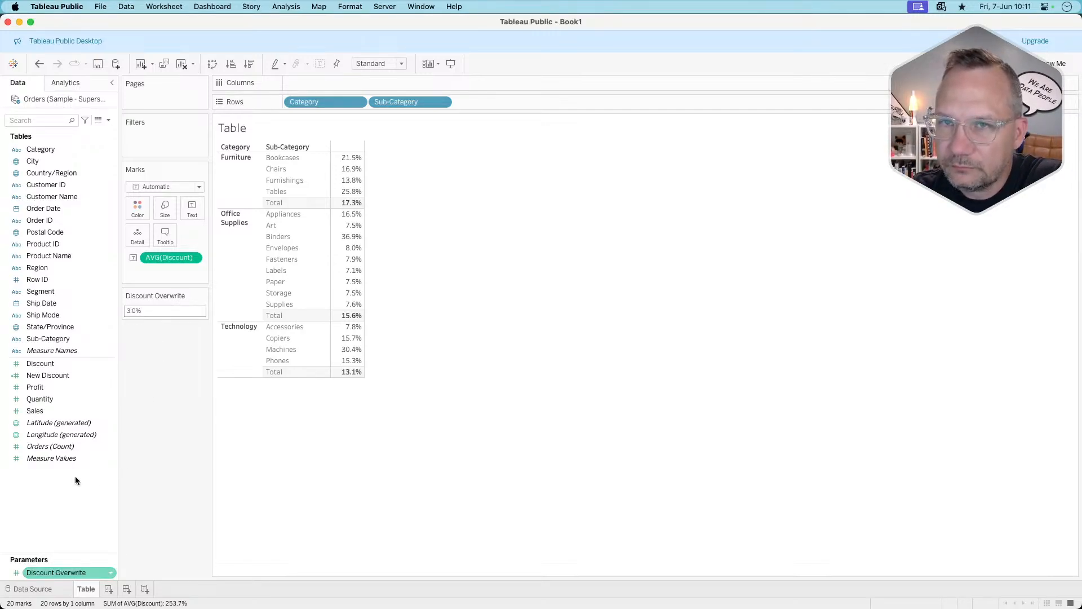
Create a new parameter named pSubcat with the String data type.
{"action": "right_click", "coordinate": [74, 492]}
{"action": "left_click", "coordinate": [52, 506]}
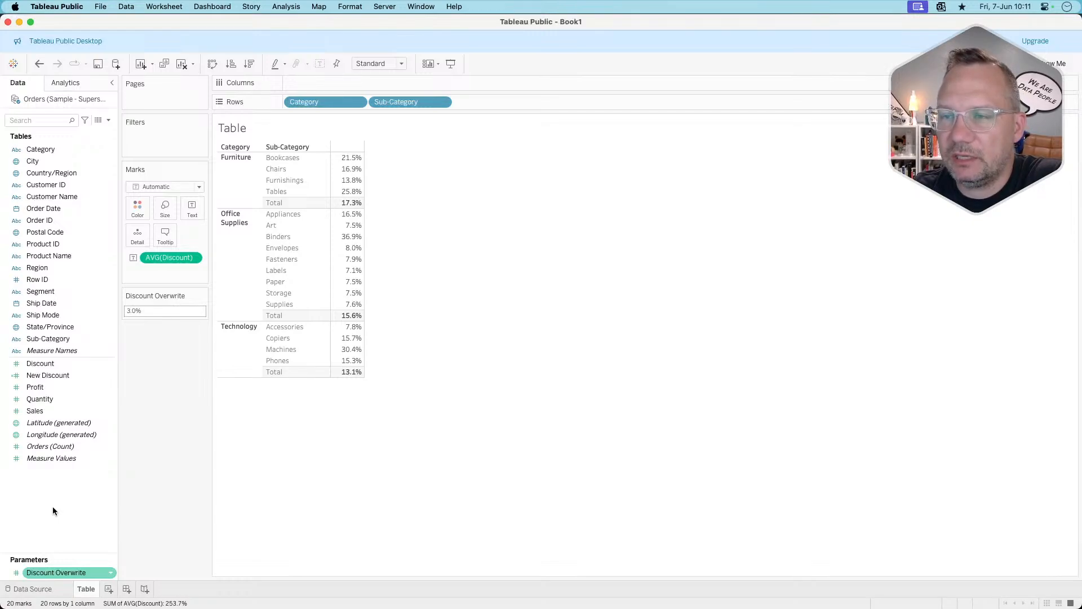
{"action": "right_click", "coordinate": [52, 506]}
{"action": "left_click", "coordinate": [144, 379]}
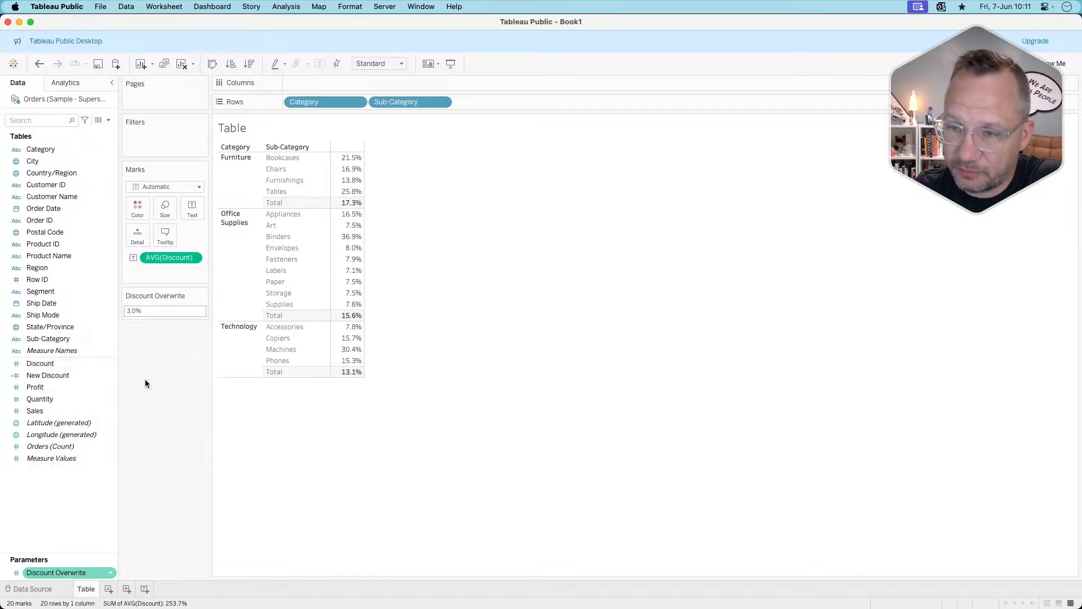
{"action": "triple_click", "coordinate": [449, 237]}
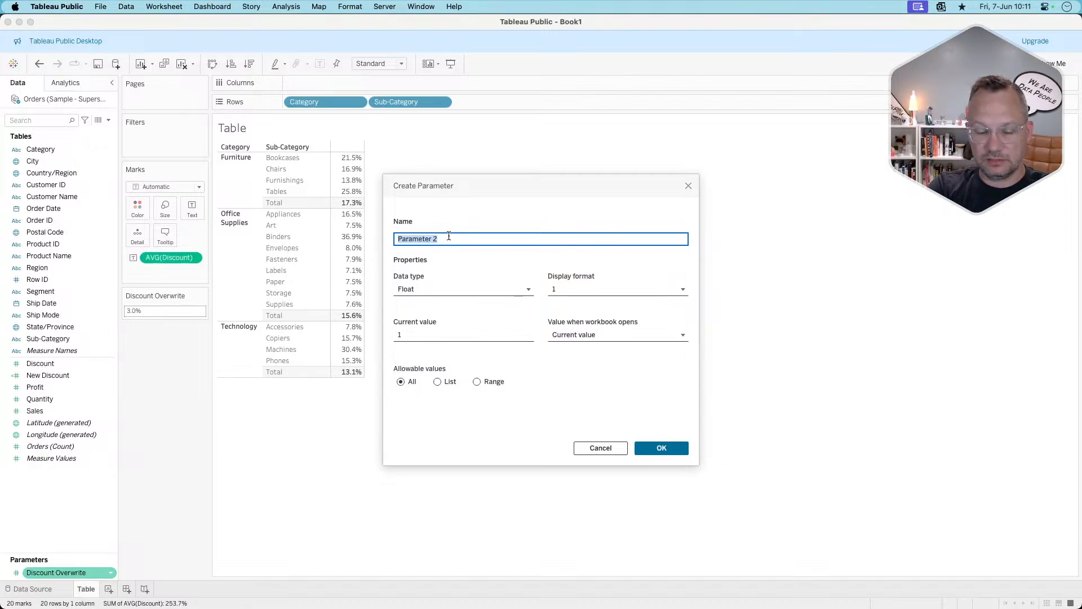
{"action": "type", "text": "pS"}
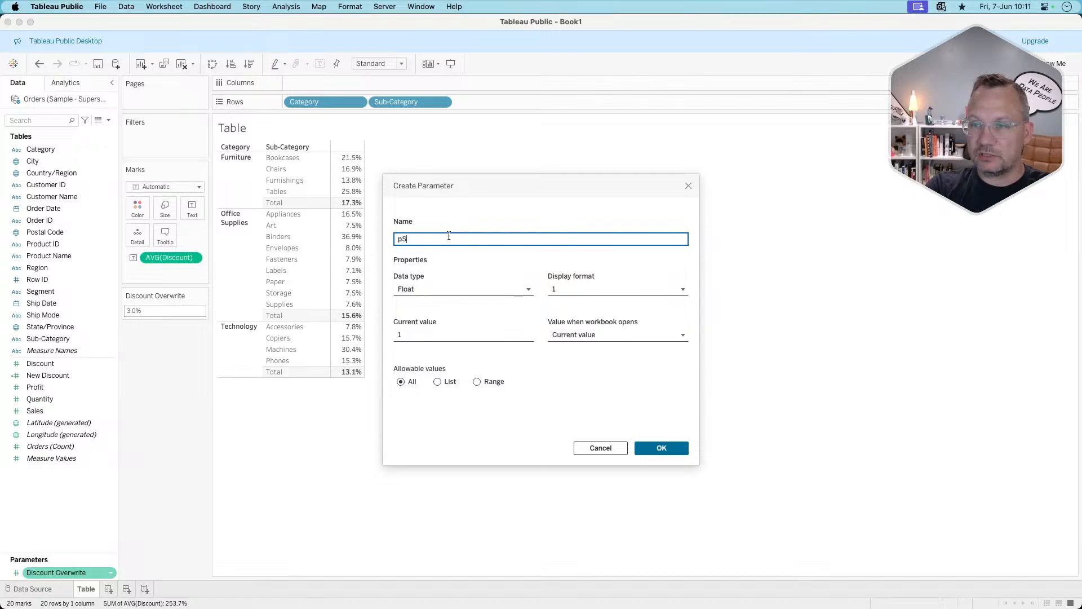
{"action": "type", "text": "ubcat"}
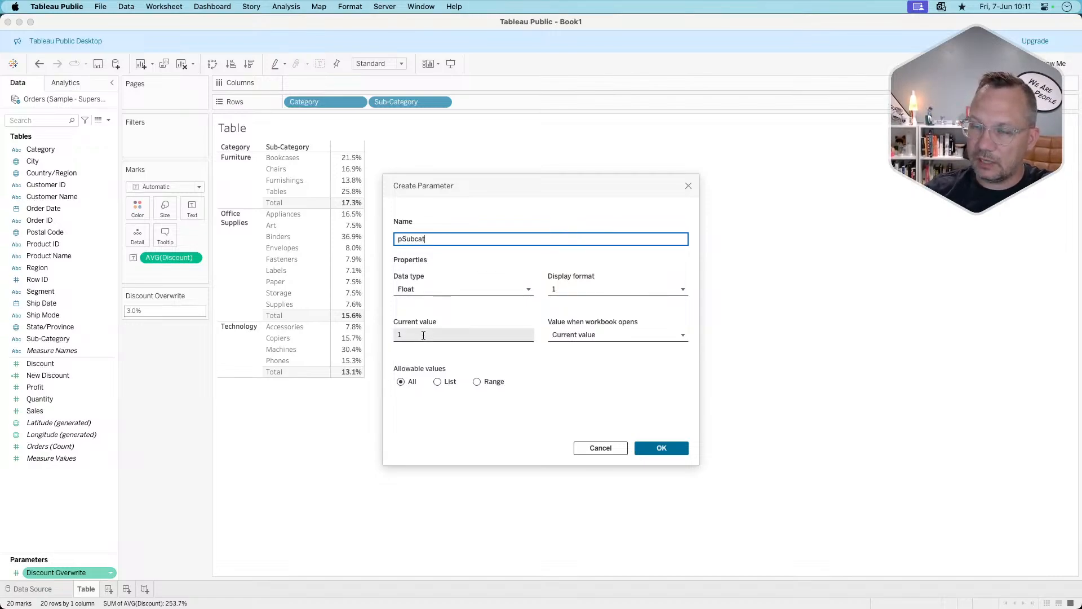
{"action": "left_click", "coordinate": [428, 286]}
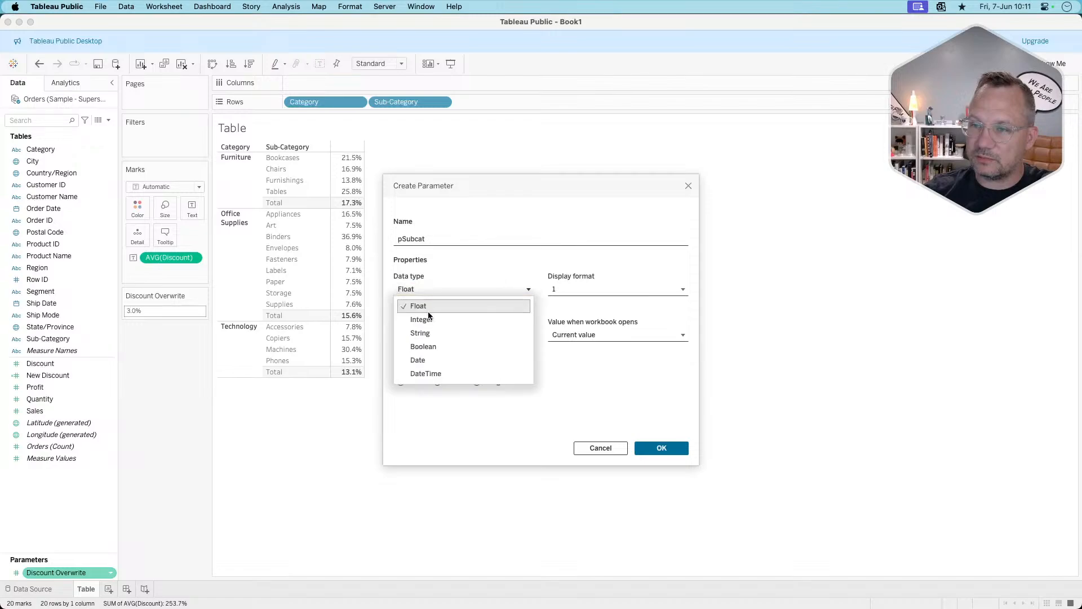
{"action": "left_click", "coordinate": [425, 332]}
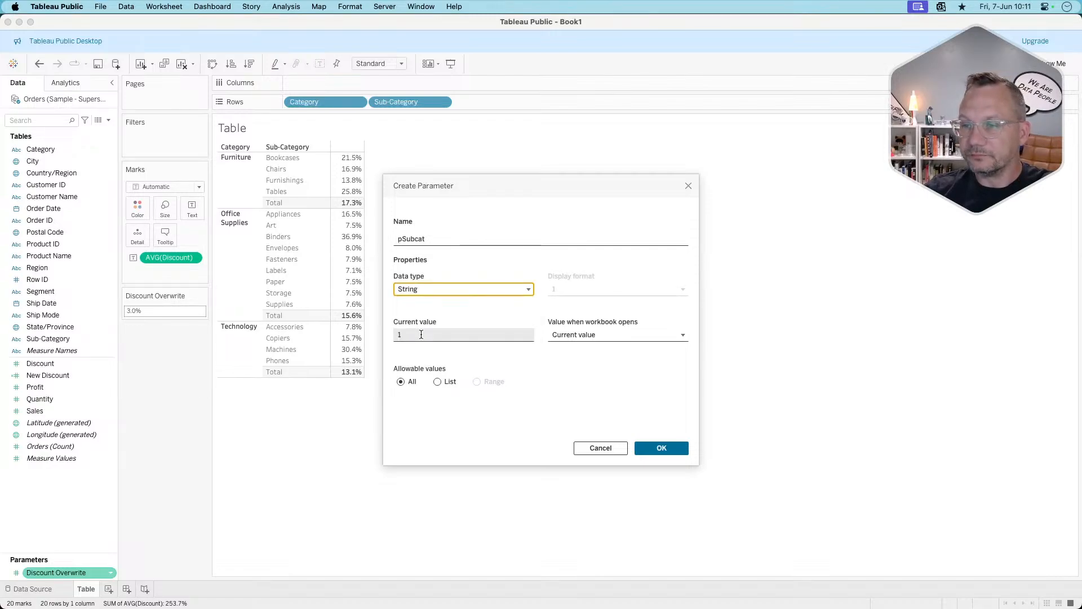
{"action": "left_click", "coordinate": [669, 450]}
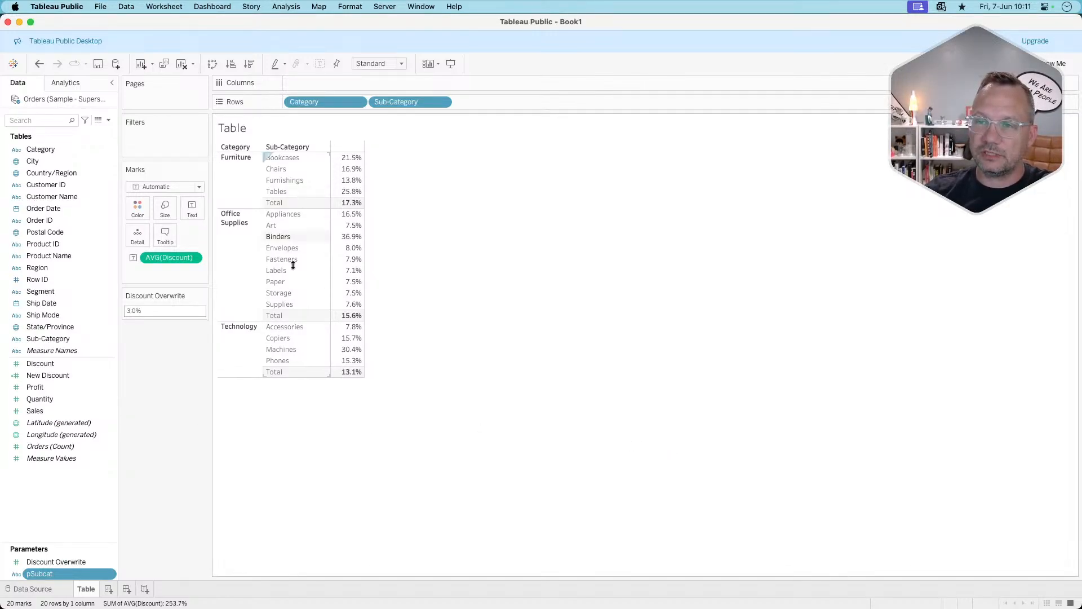
Start a new calculated field and name it Subcat Overwite.
{"action": "right_click", "coordinate": [52, 486]}
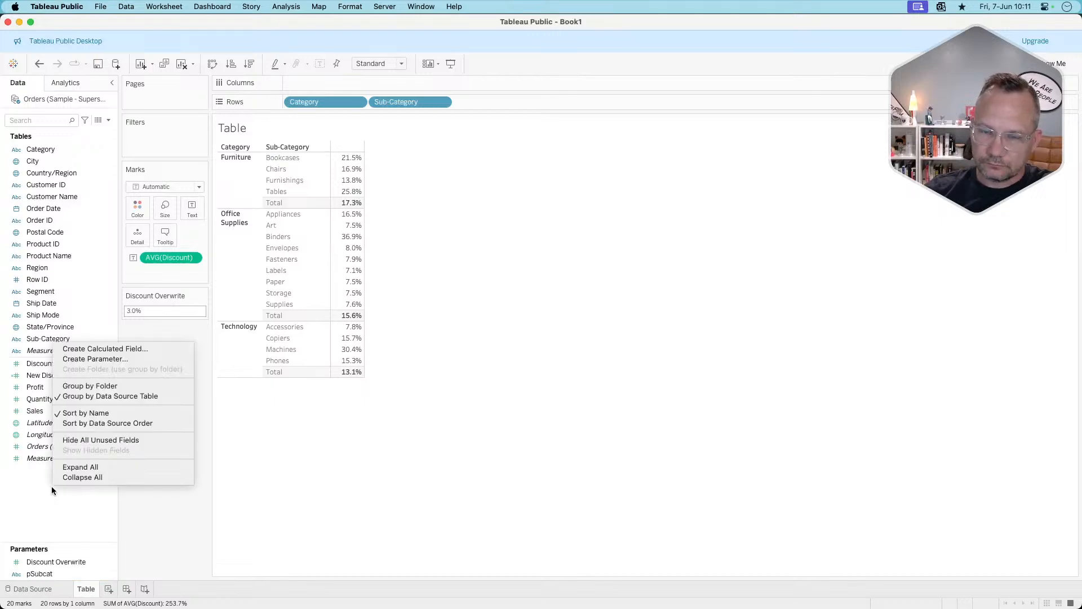
{"action": "left_click", "coordinate": [109, 350]}
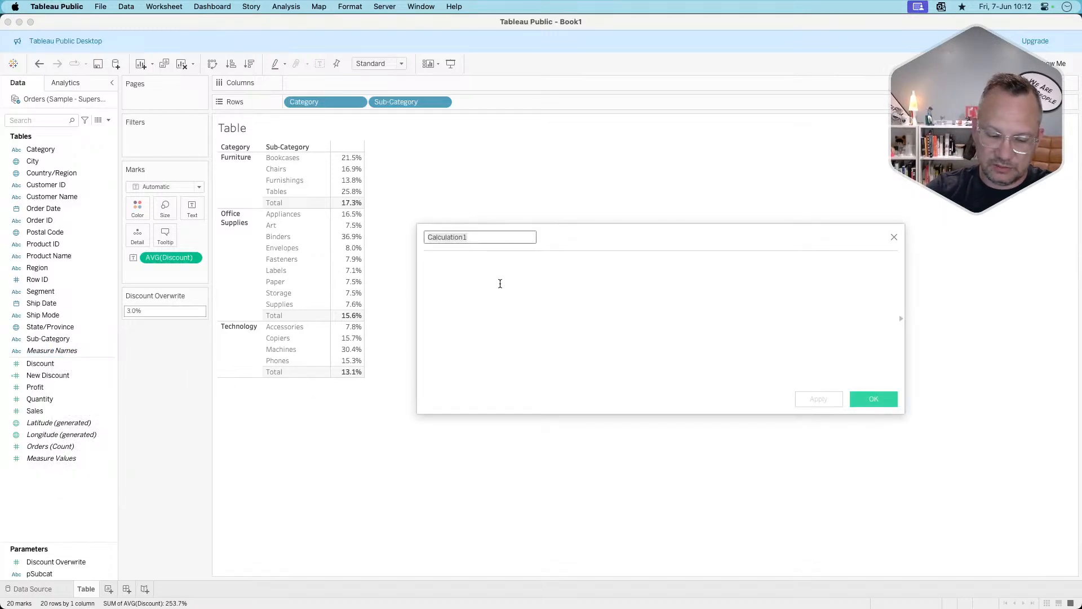
{"action": "type", "text": "New D"}
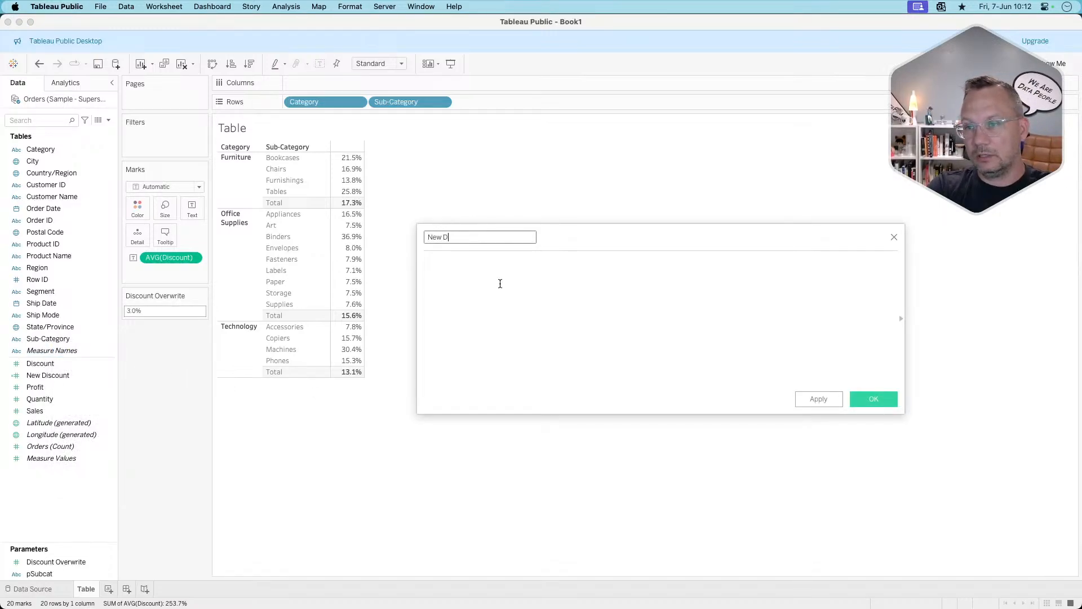
{"action": "key", "text": "BackSpace"}
{"action": "key", "text": "BackSpace"}
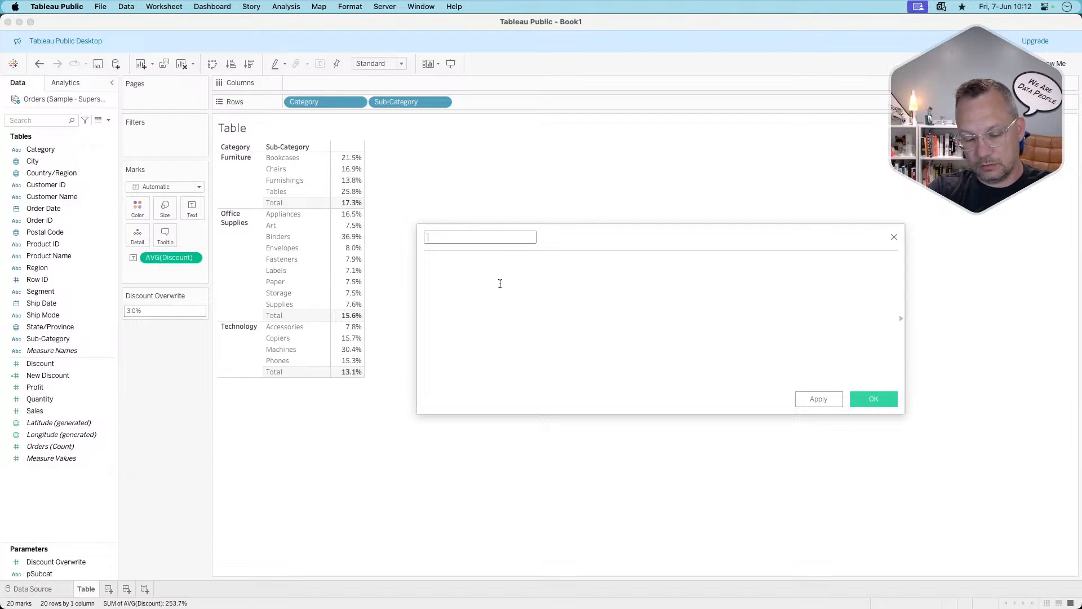
{"action": "type", "text": "Sub"}
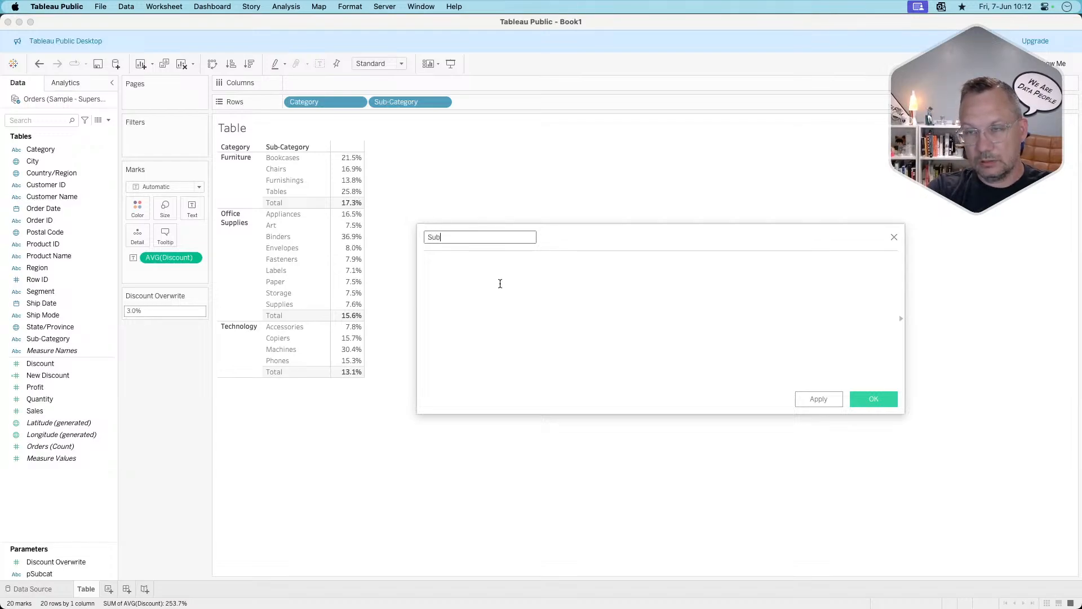
{"action": "type", "text": "cat Over"}
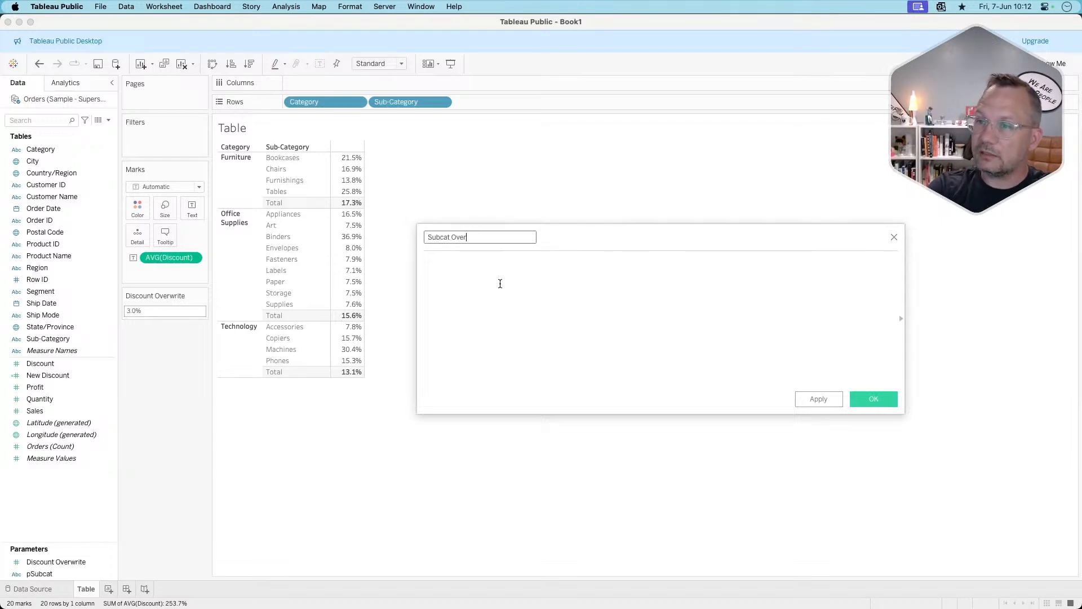
{"action": "type", "text": "write"}
{"action": "key", "text": "Tab"}
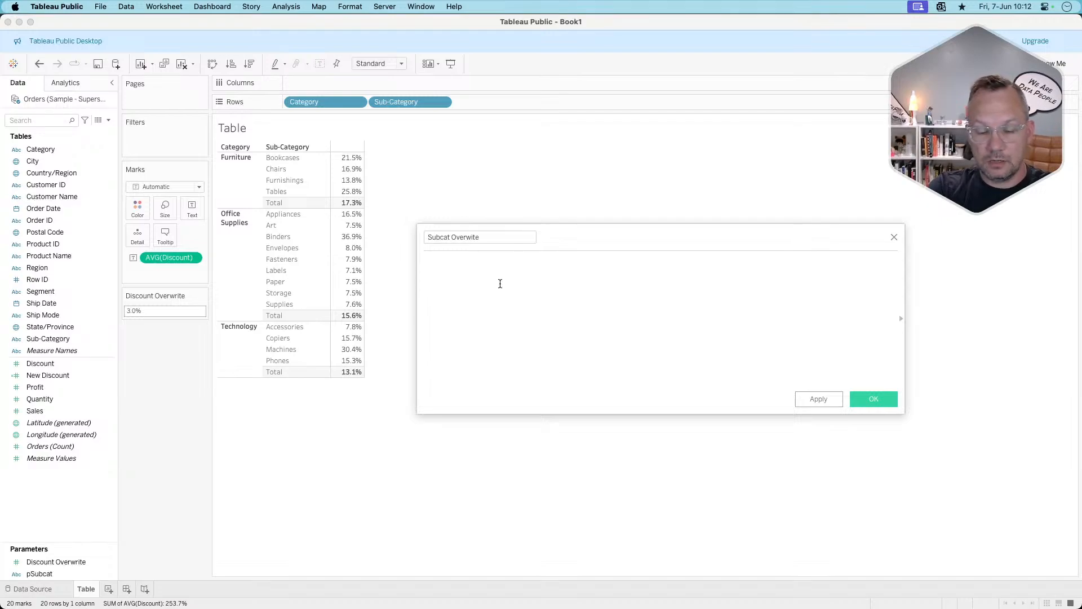
Write the formula if [pSubcat]=[Sub-Category] then [New Discount] else [Discount] END, ending with a closing parenthesis.
{"action": "type", "text": "if [pSubcat]="}
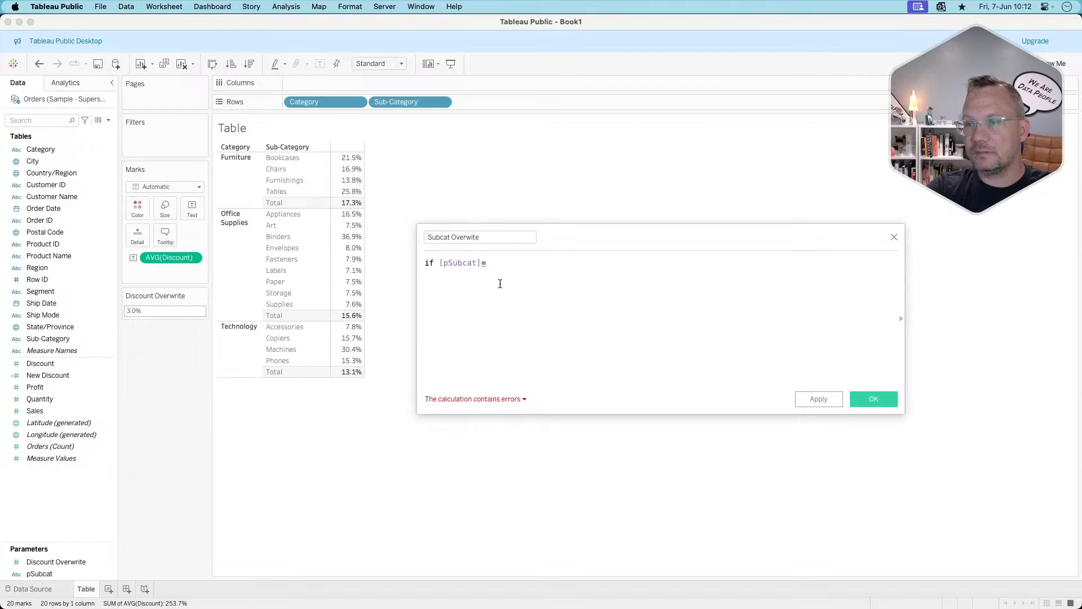
{"action": "type", "text": "[Sub-Category]"}
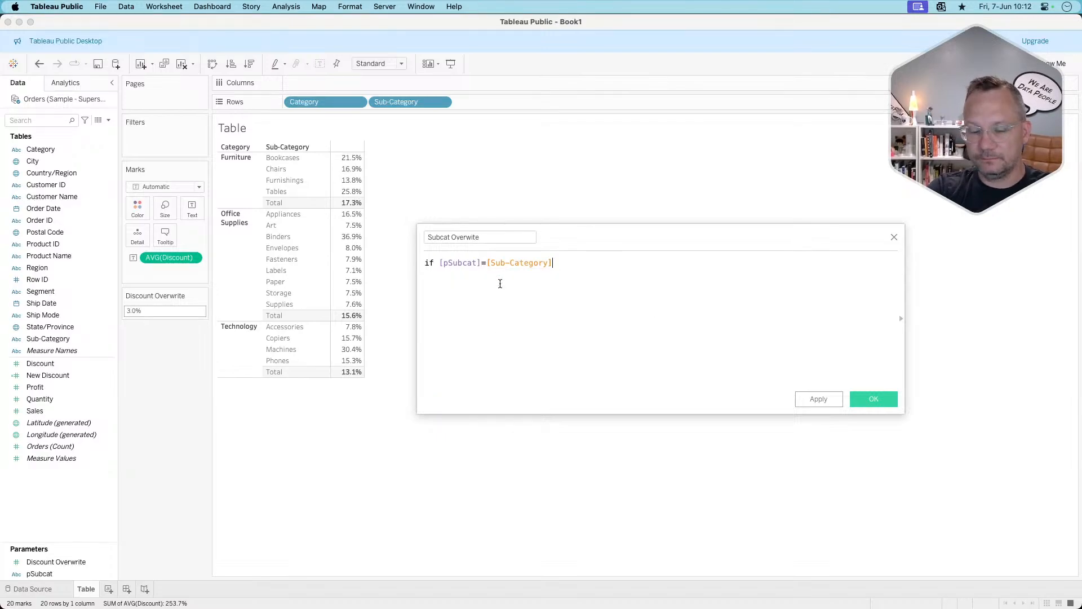
{"action": "type", "text": " then"}
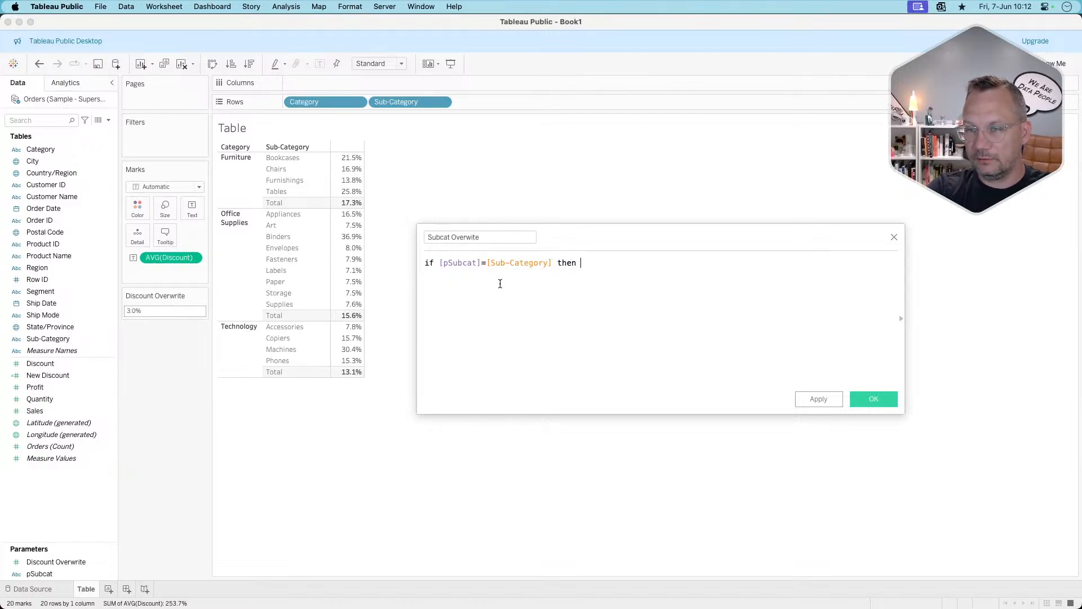
{"action": "type", "text": "ew"}
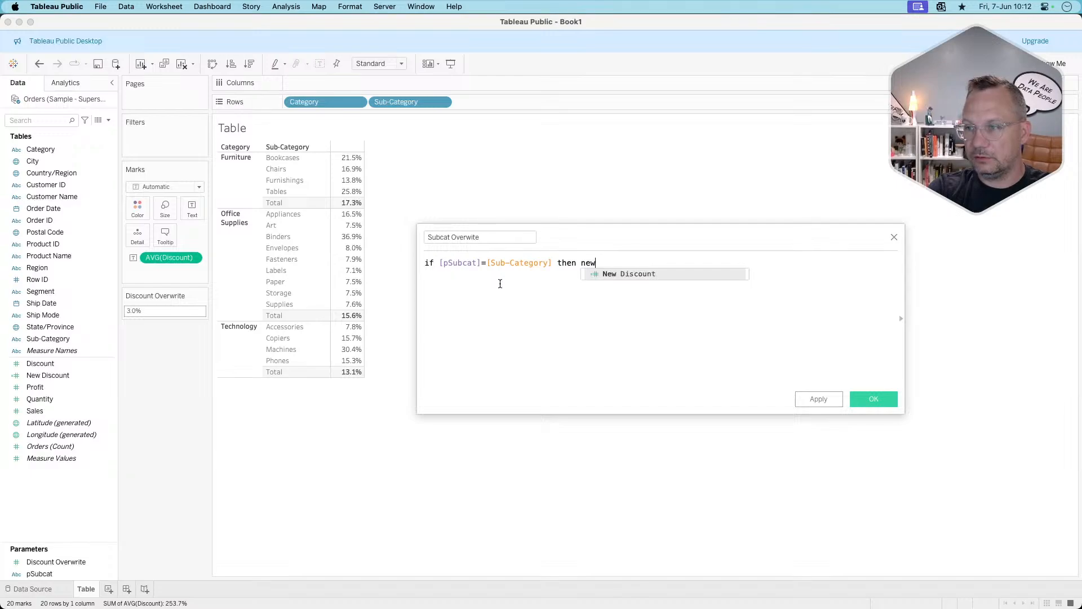
{"action": "key", "text": "Return"}
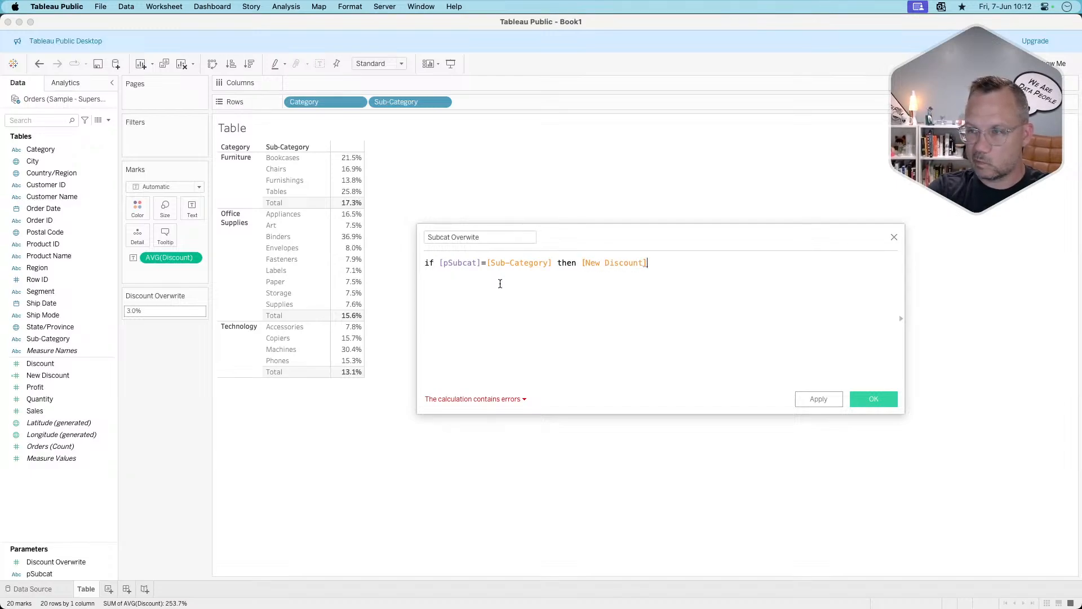
{"action": "key", "text": "Return"}
{"action": "type", "text": "else "}
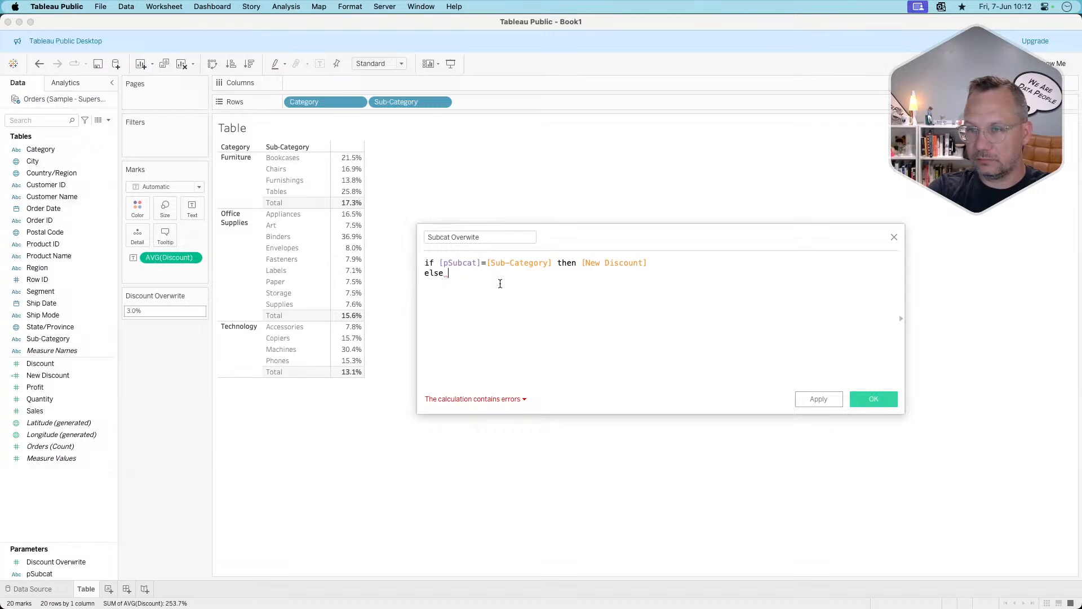
{"action": "type", "text": "di"}
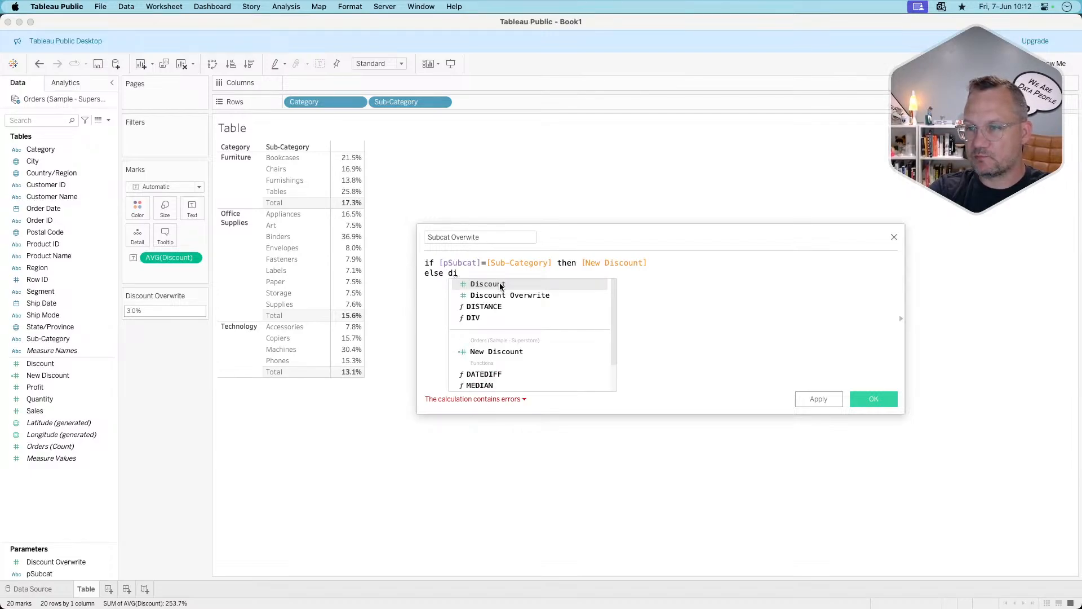
{"action": "left_click", "coordinate": [499, 285]}
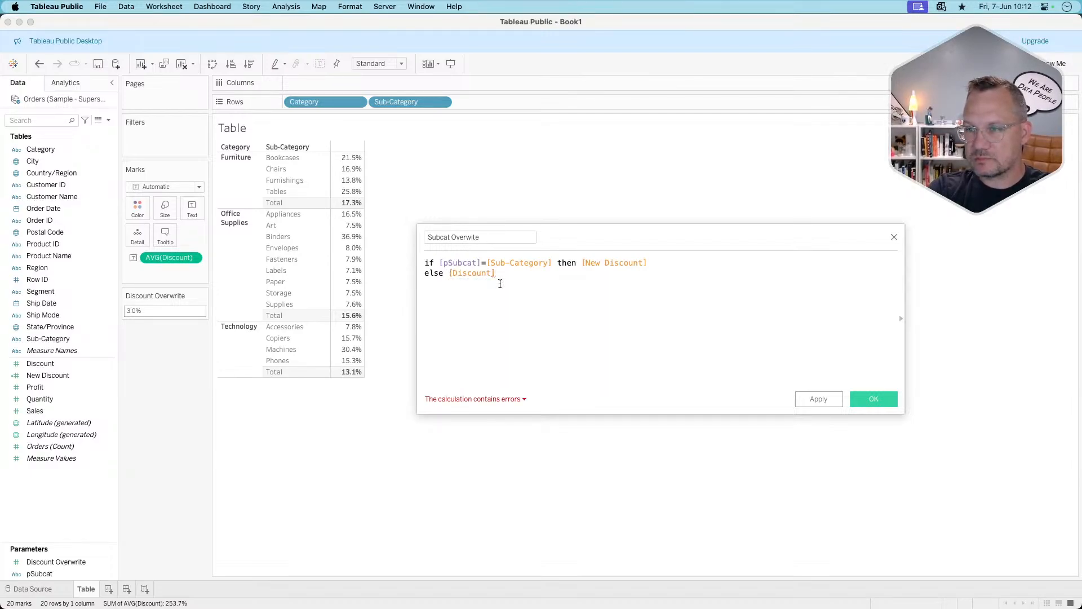
{"action": "key", "text": "Return"}
{"action": "type", "text": "END)"}
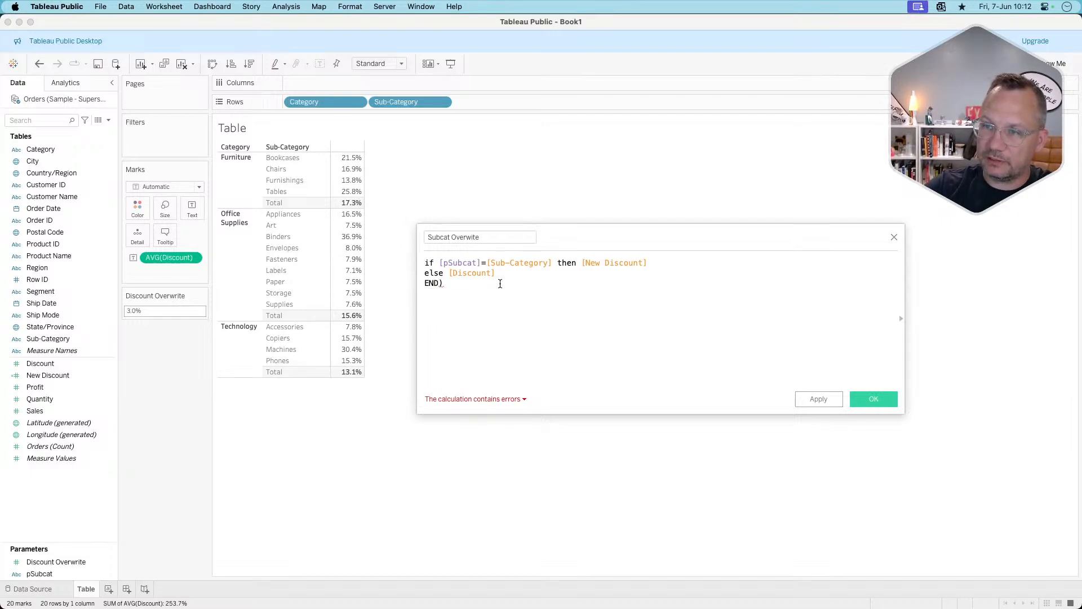
Wrap the whole IF expression in avg( ) and save the calculated field.
{"action": "type", "text": "avg"}
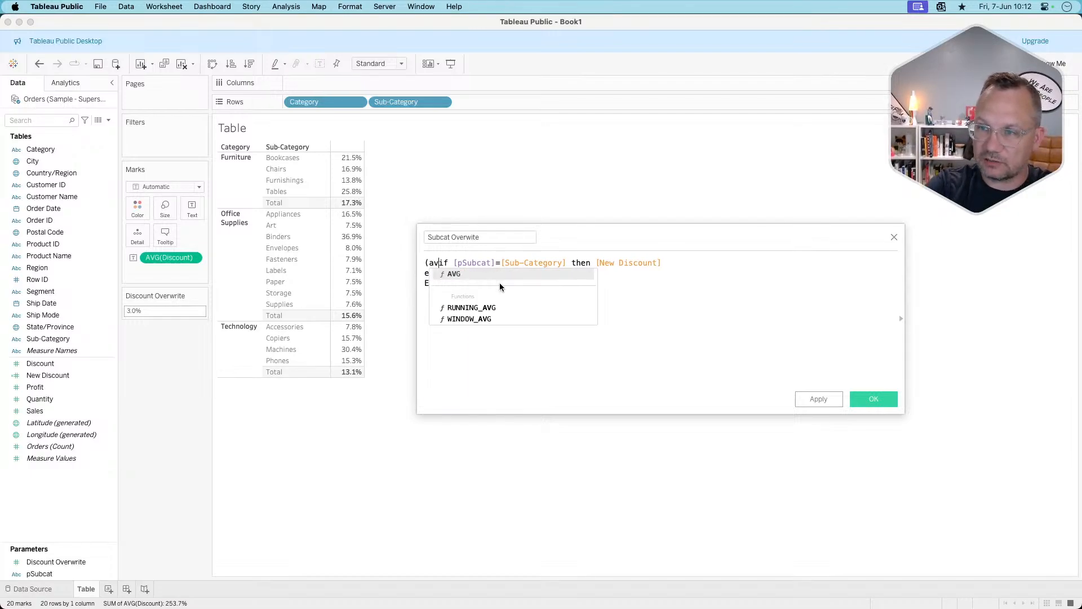
{"action": "key", "text": "BackSpace"}
{"action": "key", "text": "BackSpace"}
{"action": "key", "text": "BackSpace"}
{"action": "type", "text": "avg"}
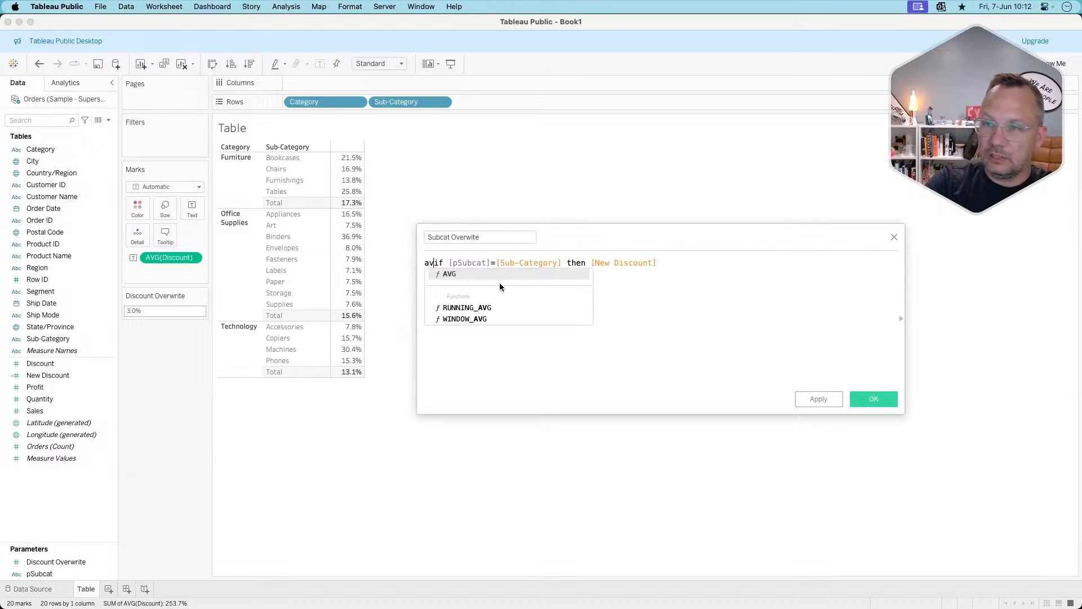
{"action": "type", "text": "("}
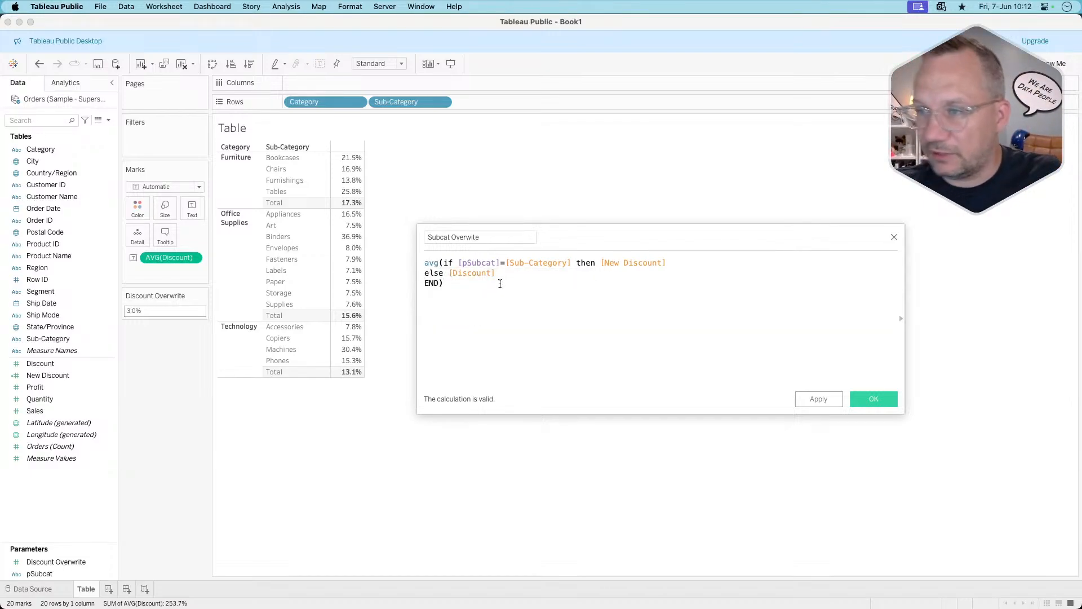
{"action": "left_click", "coordinate": [865, 398]}
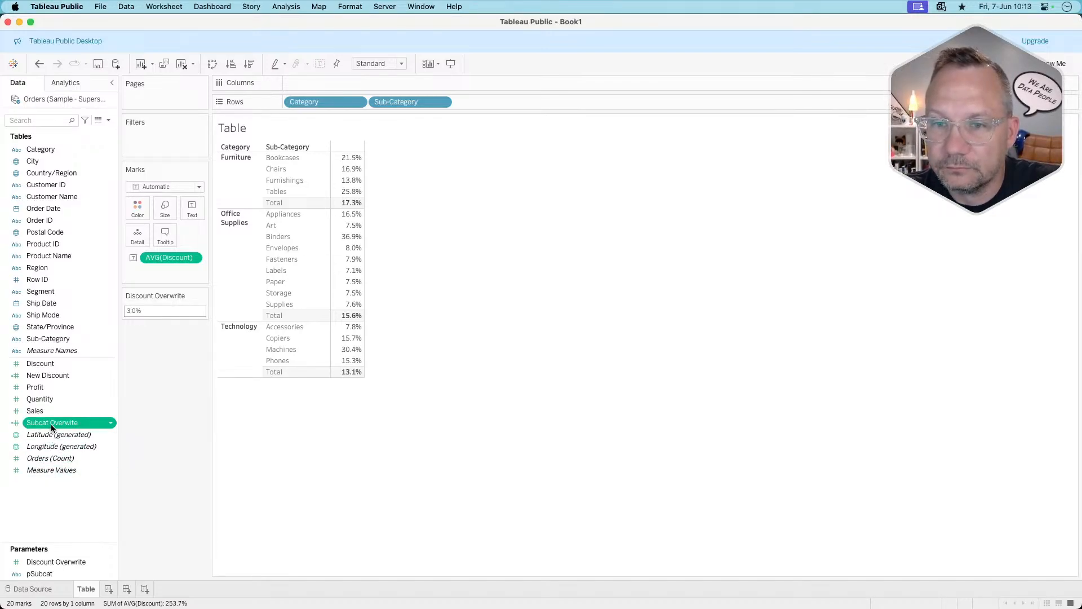
Add Subcat Overwite to the table as a second measure column and set its default number format to Percentage with 1 decimal place.
{"action": "left_click_drag", "start_coordinate": [53, 421], "coordinate": [352, 259]}
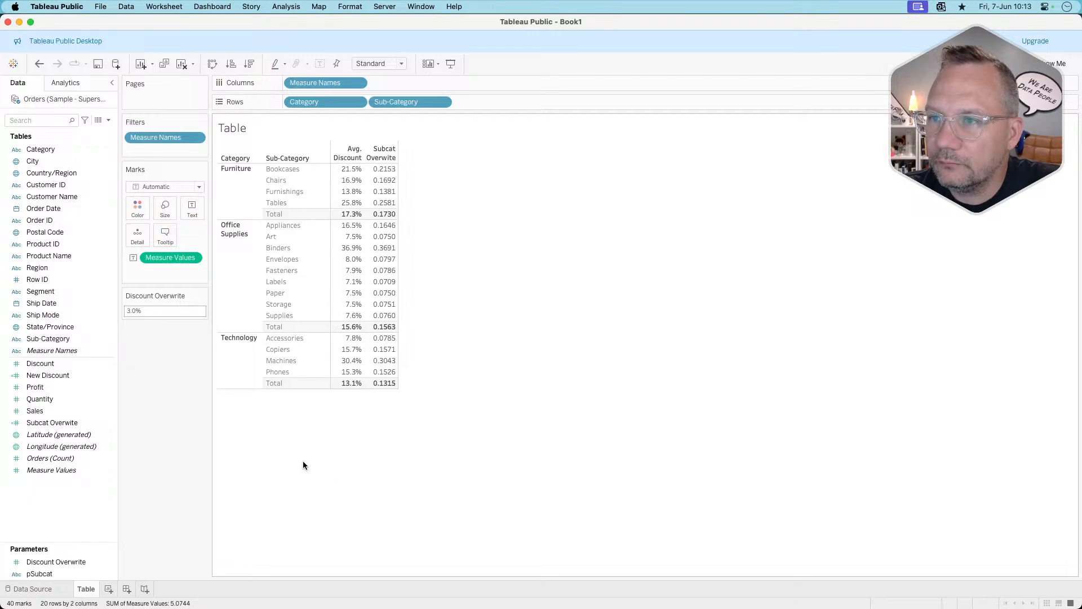
{"action": "right_click", "coordinate": [61, 420]}
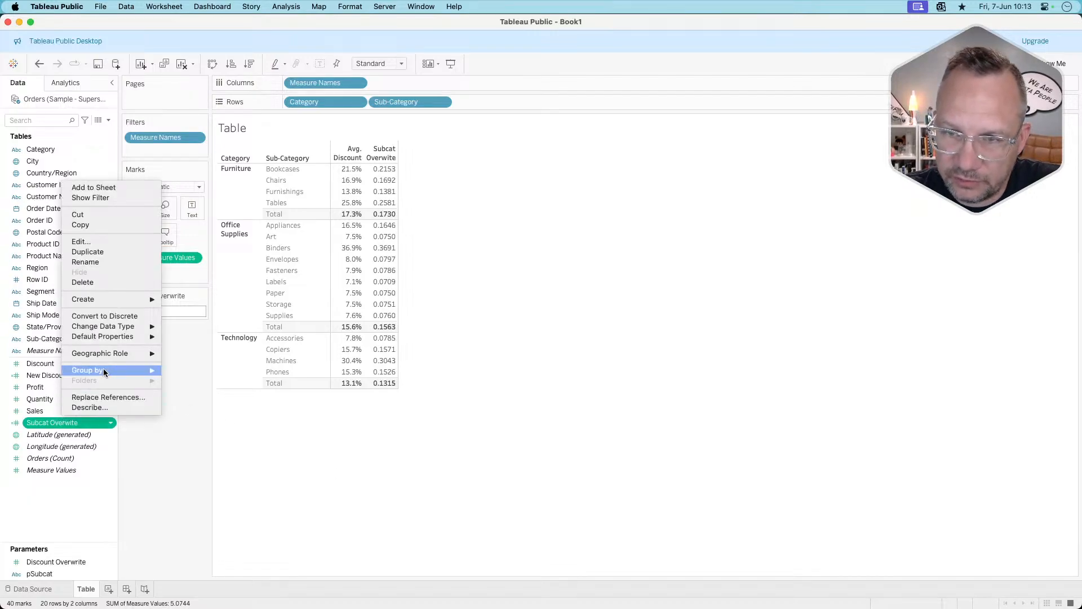
{"action": "mouse_move", "coordinate": [123, 337]}
{"action": "left_click", "coordinate": [189, 355]}
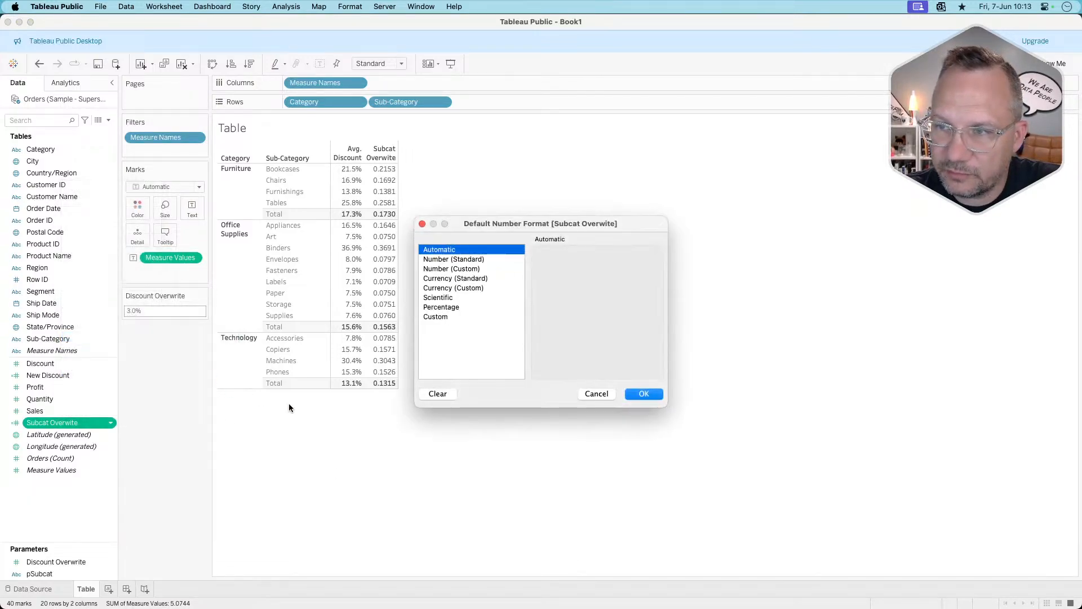
{"action": "left_click", "coordinate": [443, 306]}
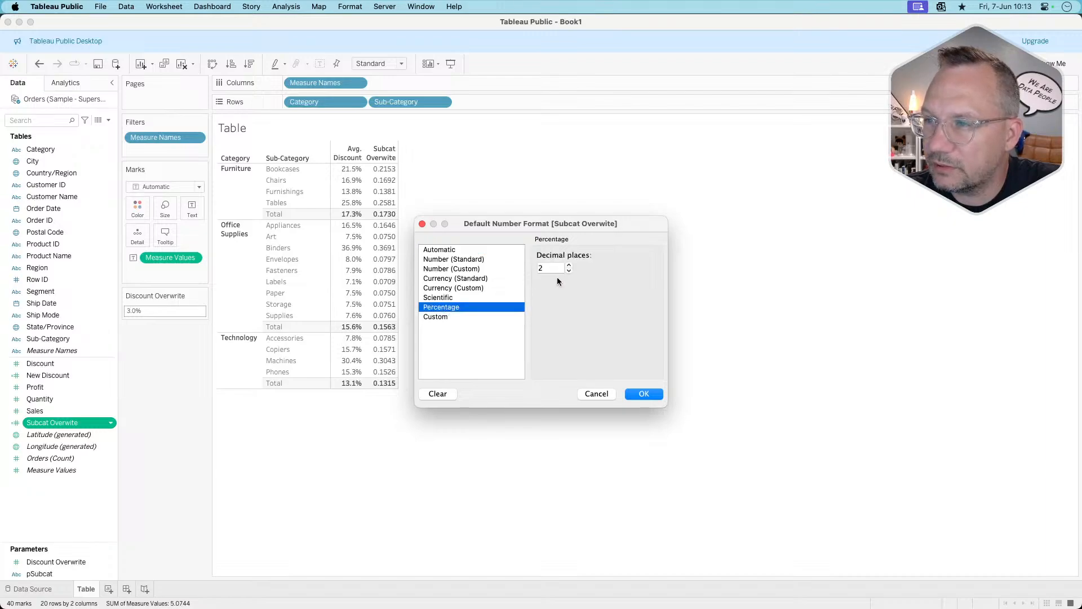
{"action": "left_click", "coordinate": [641, 394]}
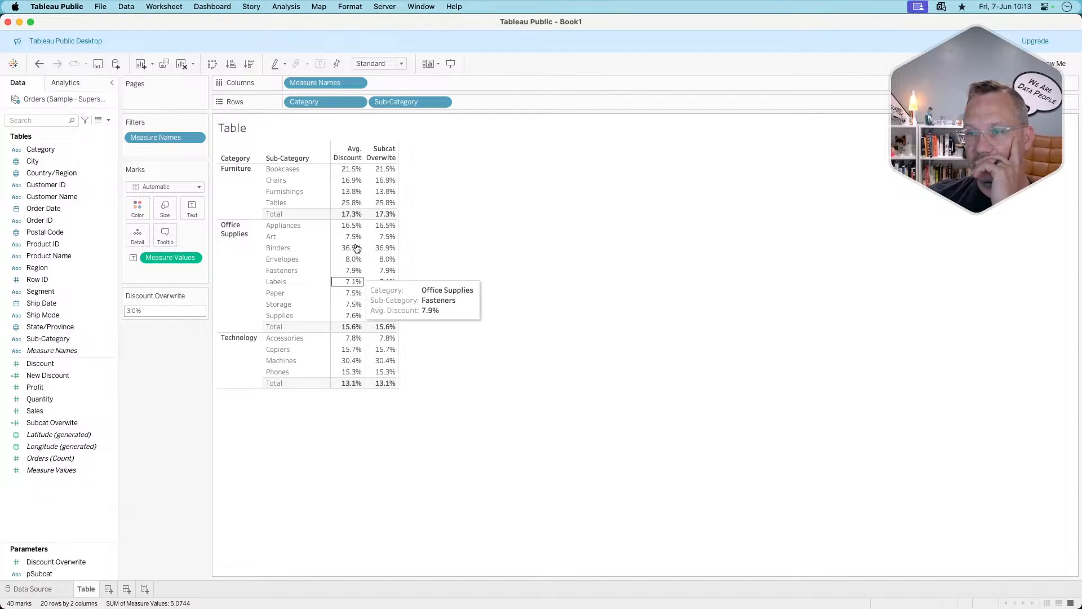
Show the pSubcat parameter control on the sheet.
{"action": "left_click", "coordinate": [43, 572]}
{"action": "right_click", "coordinate": [43, 572]}
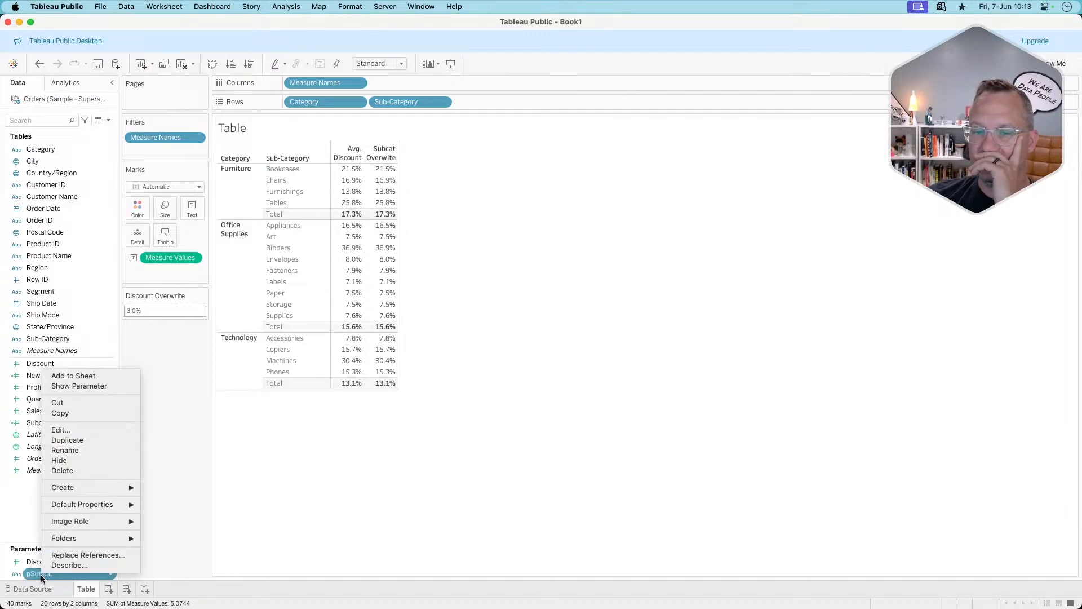
{"action": "left_click", "coordinate": [83, 387]}
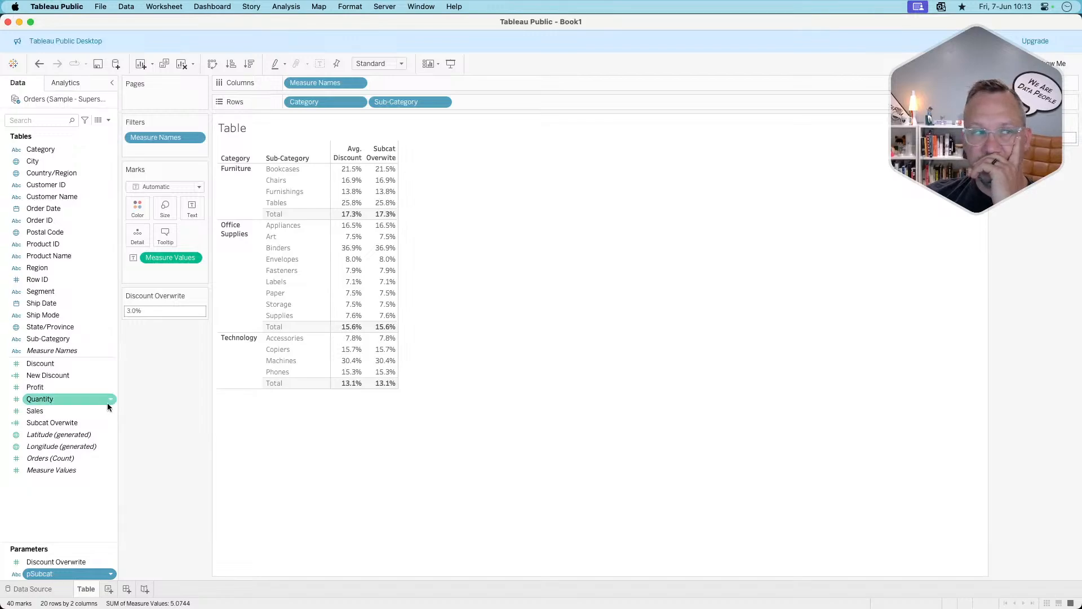
Place the pSubcat parameter control directly beneath Discount Overwrite and set its value to Art.
{"action": "left_click_drag", "start_coordinate": [1014, 122], "coordinate": [196, 346]}
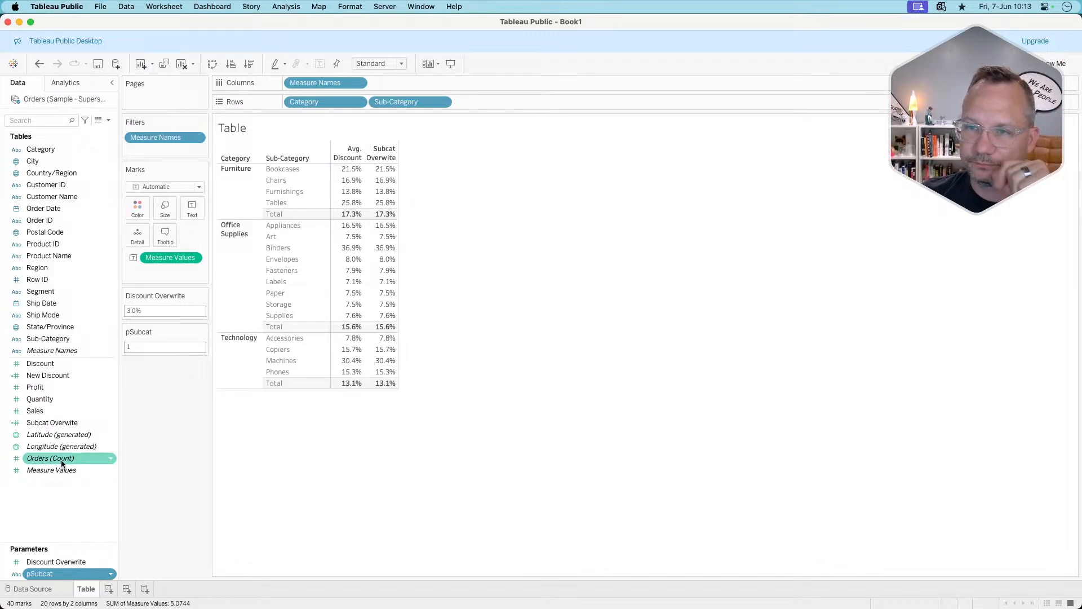
{"action": "double_click", "coordinate": [144, 347]}
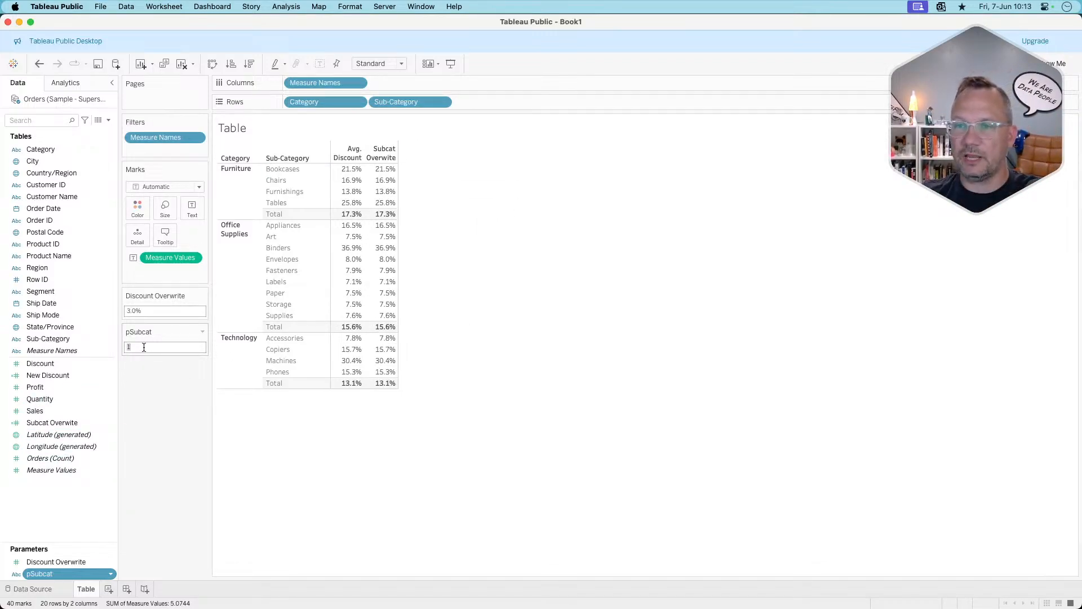
{"action": "type", "text": "Ar"}
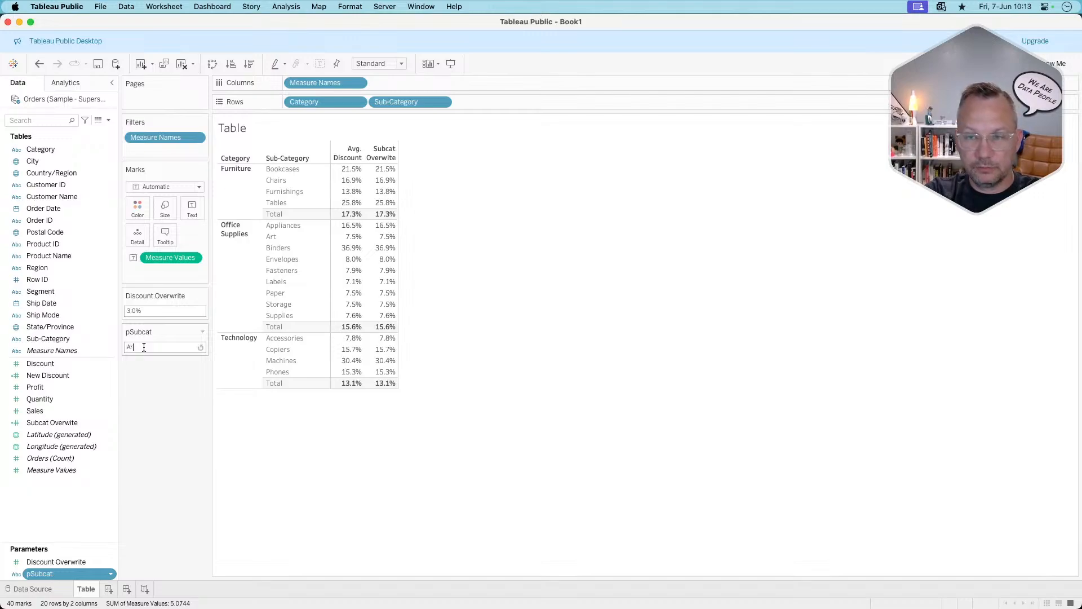
{"action": "type", "text": "t"}
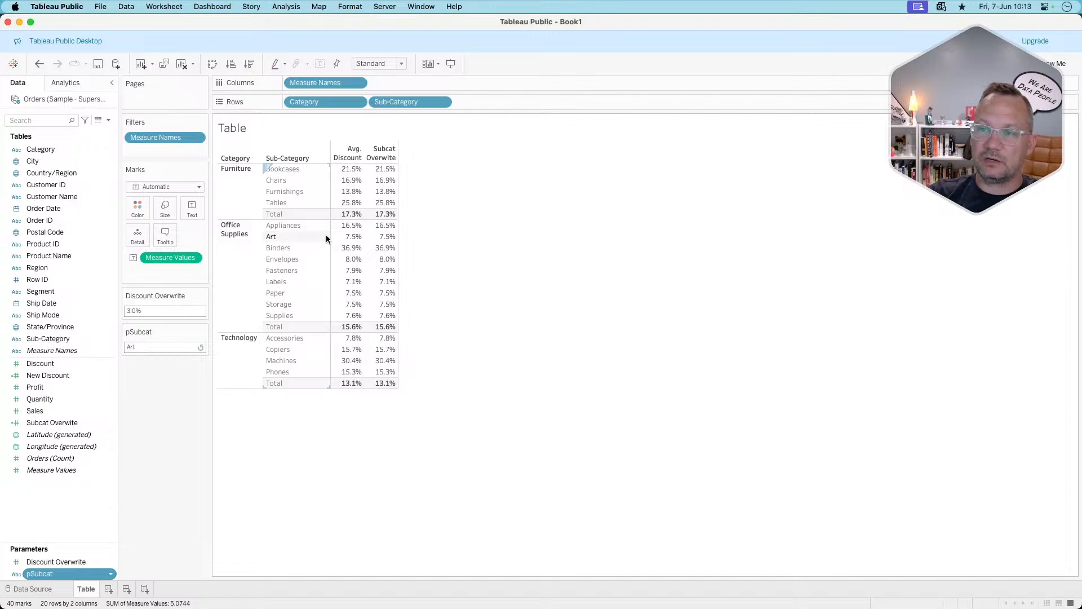
{"action": "mouse_move", "coordinate": [379, 236]}
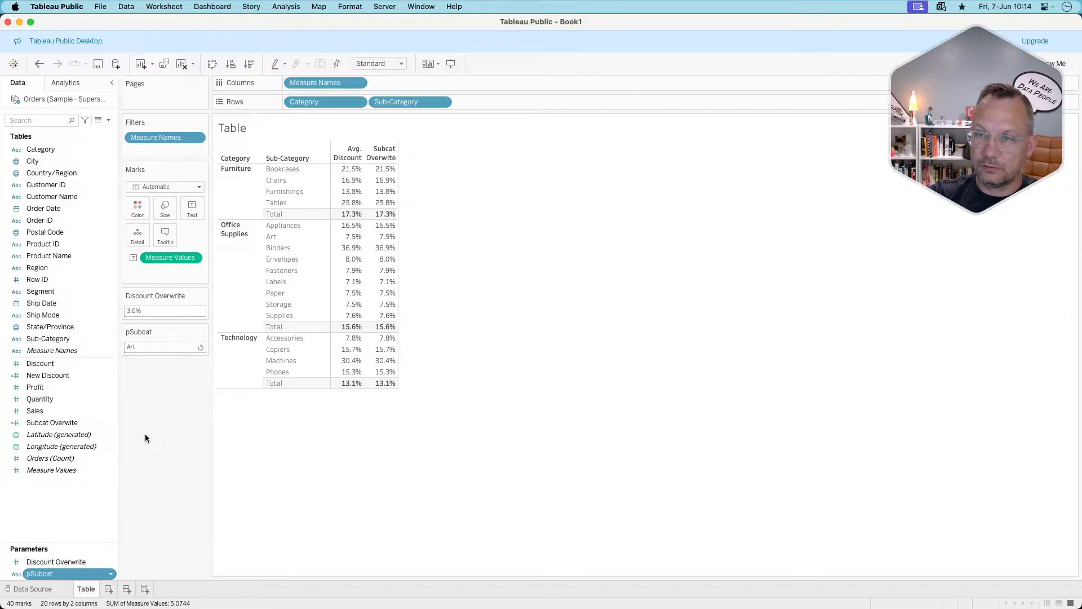
{"action": "key", "text": "Return"}
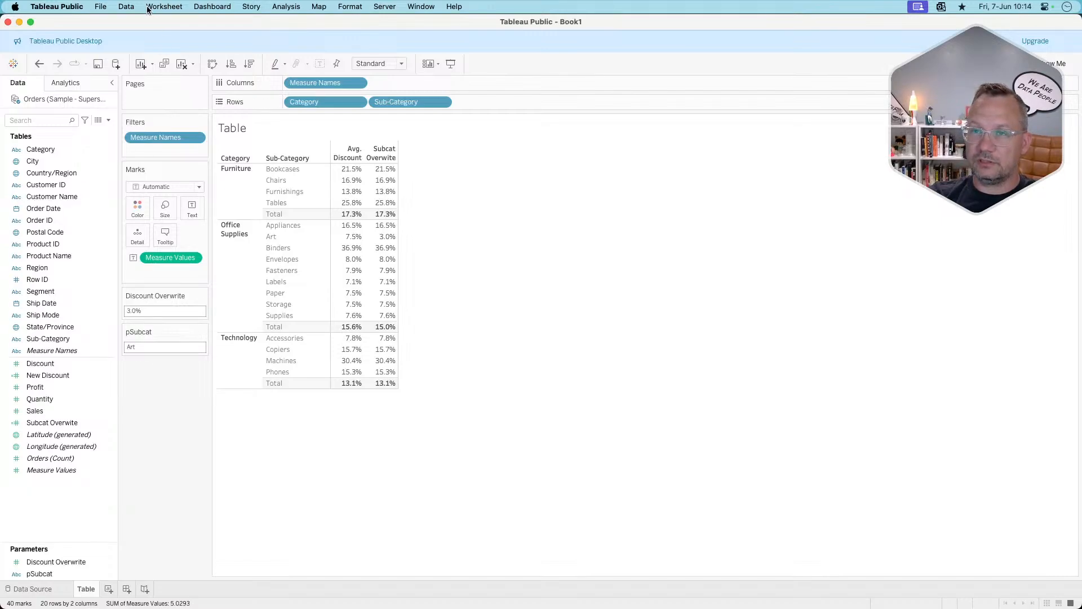
{"action": "double_click", "coordinate": [137, 348]}
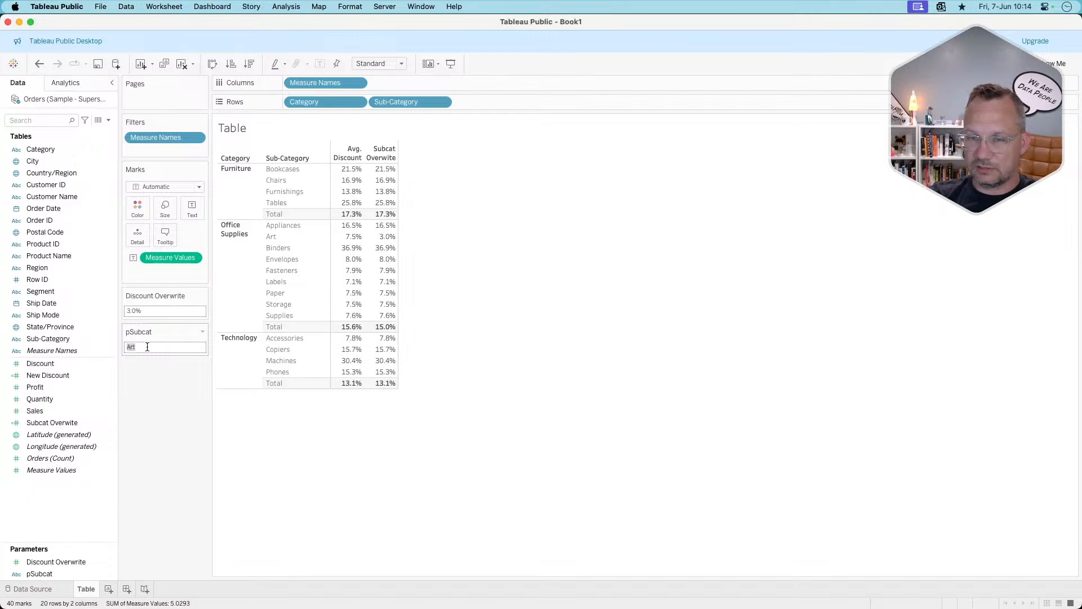
Add a worksheet action that changes a parameter and name it aSubcat.
{"action": "left_click", "coordinate": [158, 8]}
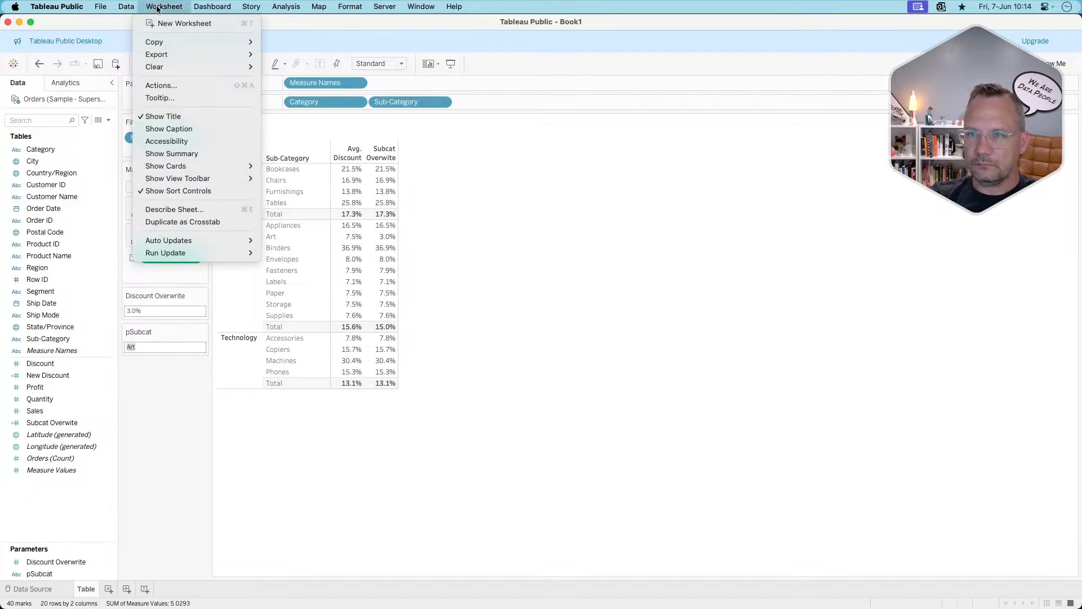
{"action": "left_click", "coordinate": [180, 85]}
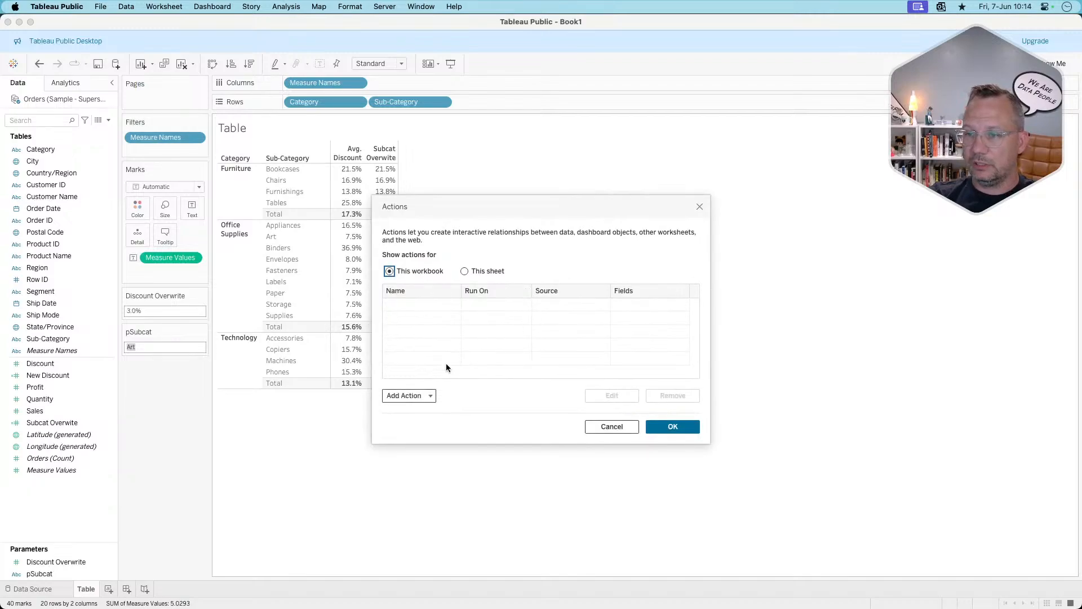
{"action": "left_click", "coordinate": [406, 395]}
{"action": "left_click", "coordinate": [431, 365]}
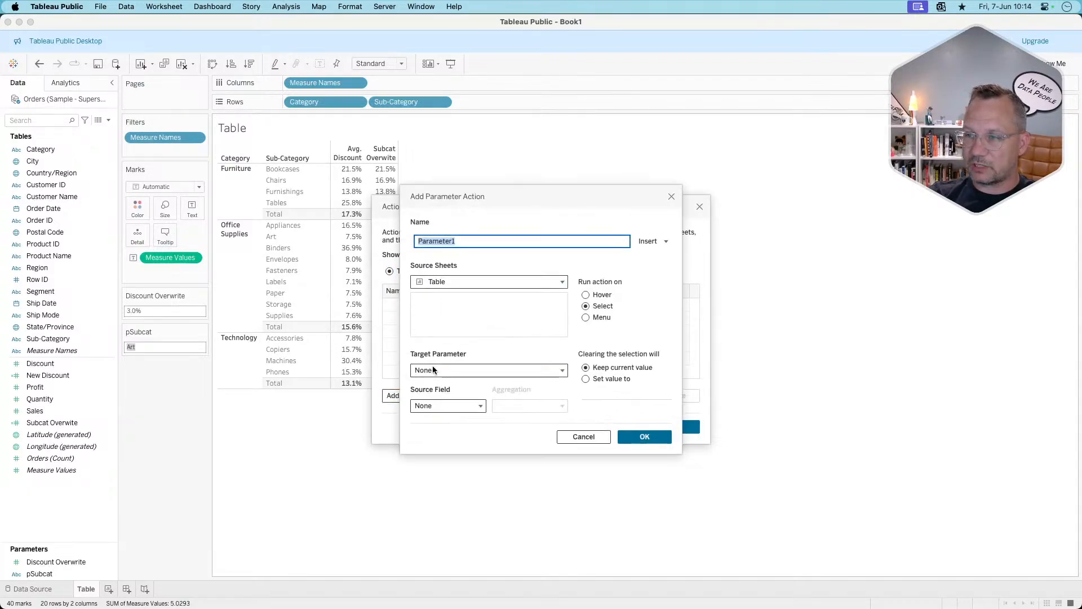
{"action": "key", "text": "BackSpace"}
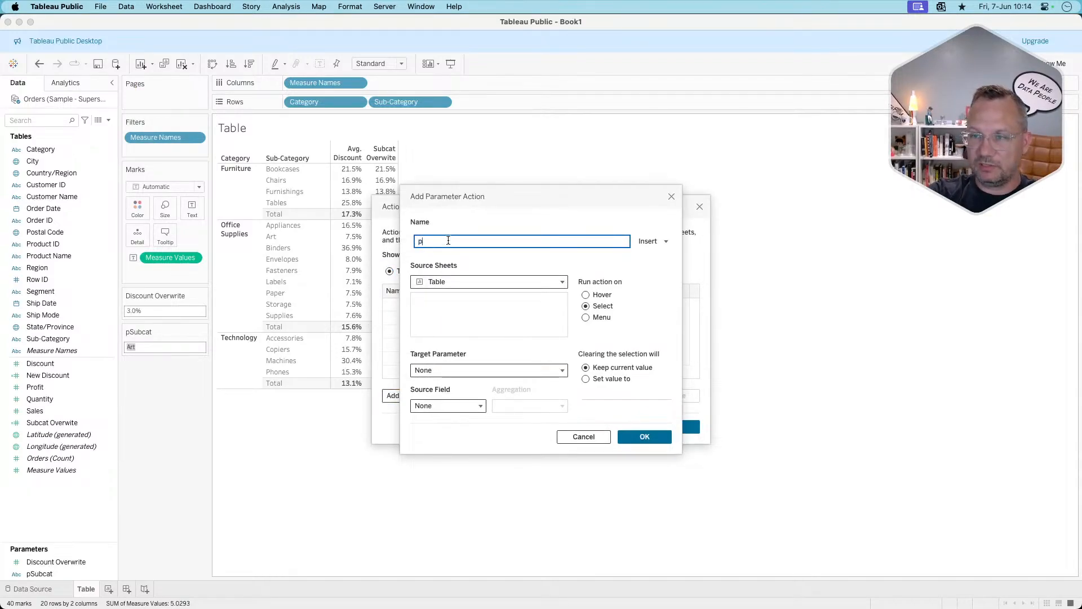
{"action": "type", "text": "p"}
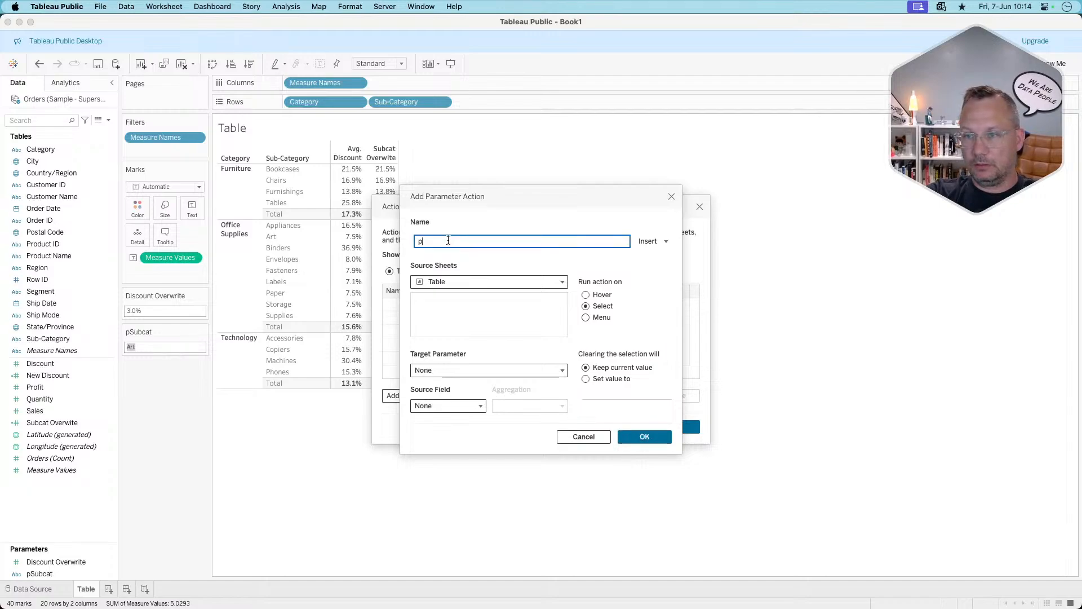
{"action": "type", "text": "sub"}
{"action": "key", "text": "BackSpace"}
{"action": "key", "text": "BackSpace"}
{"action": "key", "text": "BackSpace"}
{"action": "key", "text": "BackSpace"}
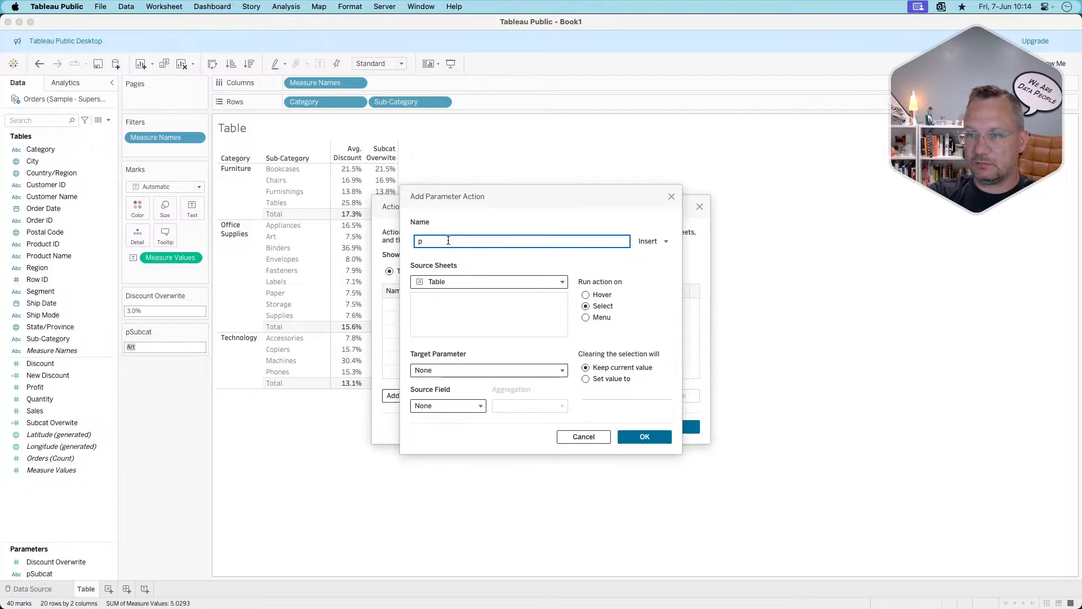
{"action": "type", "text": "asub"}
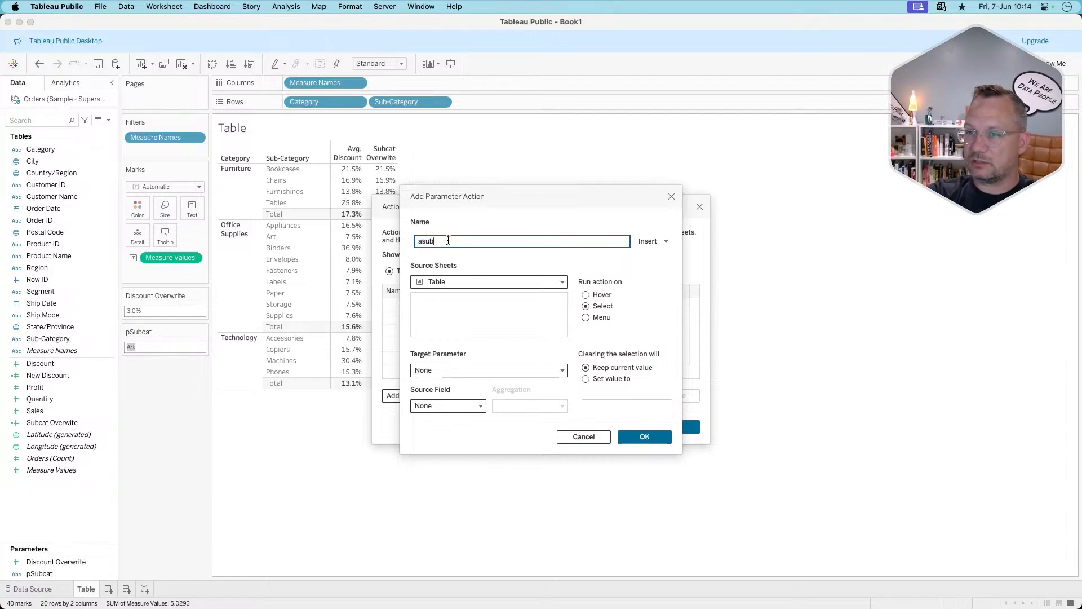
{"action": "key", "text": "BackSpace"}
{"action": "key", "text": "BackSpace"}
{"action": "key", "text": "BackSpace"}
{"action": "type", "text": "Subc"}
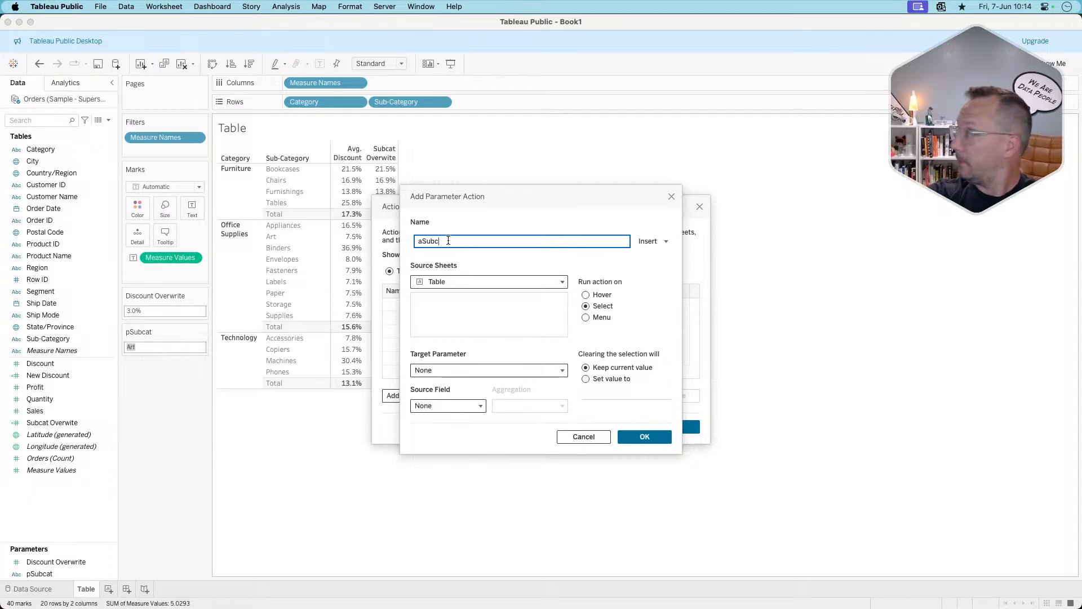
{"action": "type", "text": "at"}
{"action": "key", "text": "BackSpace"}
{"action": "type", "text": "at"}
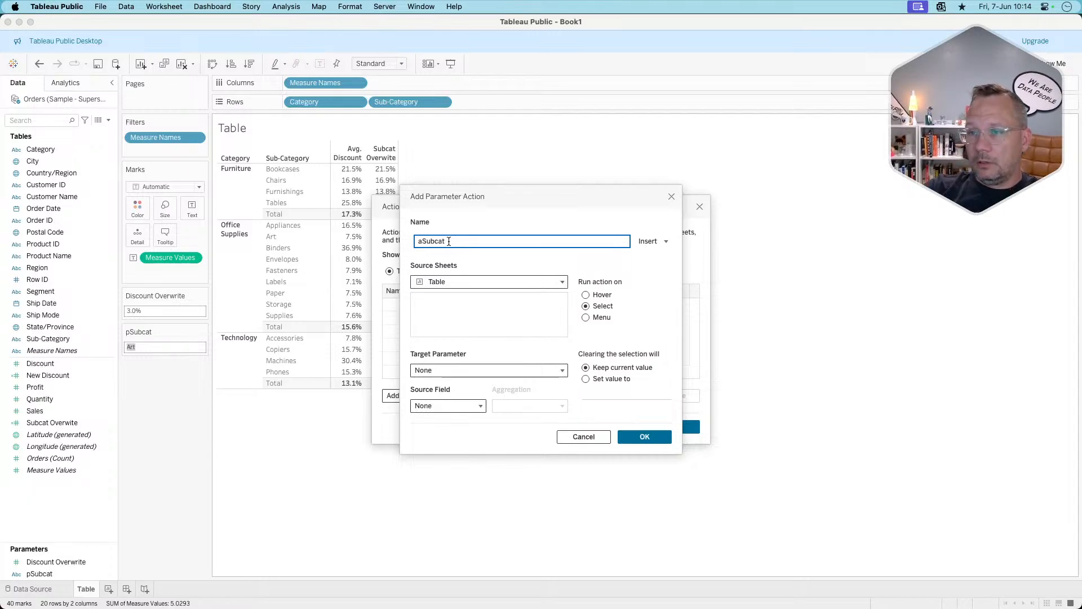
Set the action's source to the Table sheet of Orders (Sample - Superstore), target parameter pSubcat and source field Sub-Category.
{"action": "left_click", "coordinate": [451, 280]}
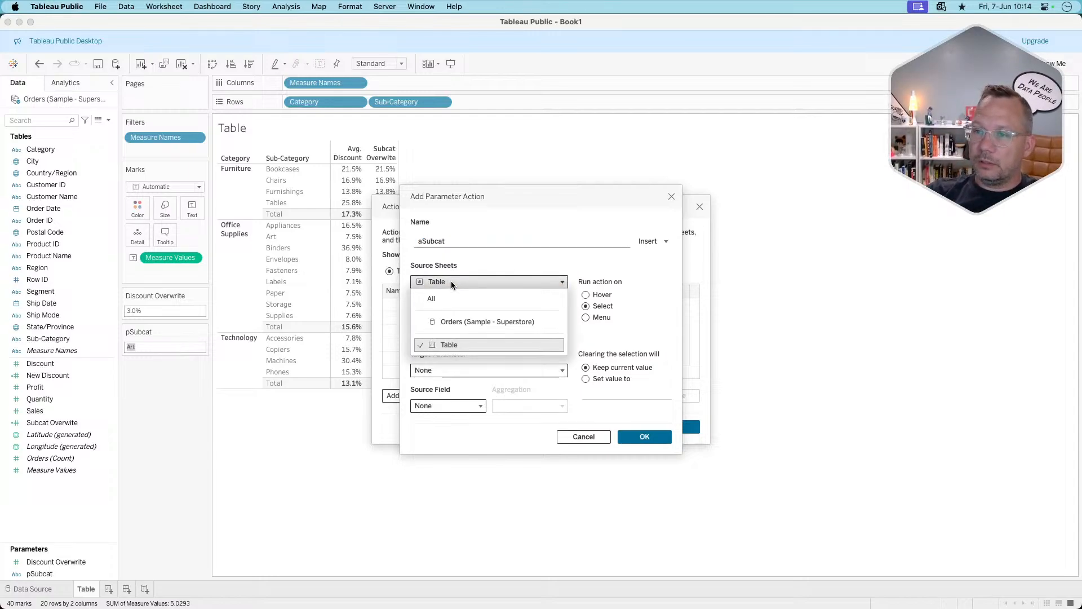
{"action": "left_click", "coordinate": [450, 322]}
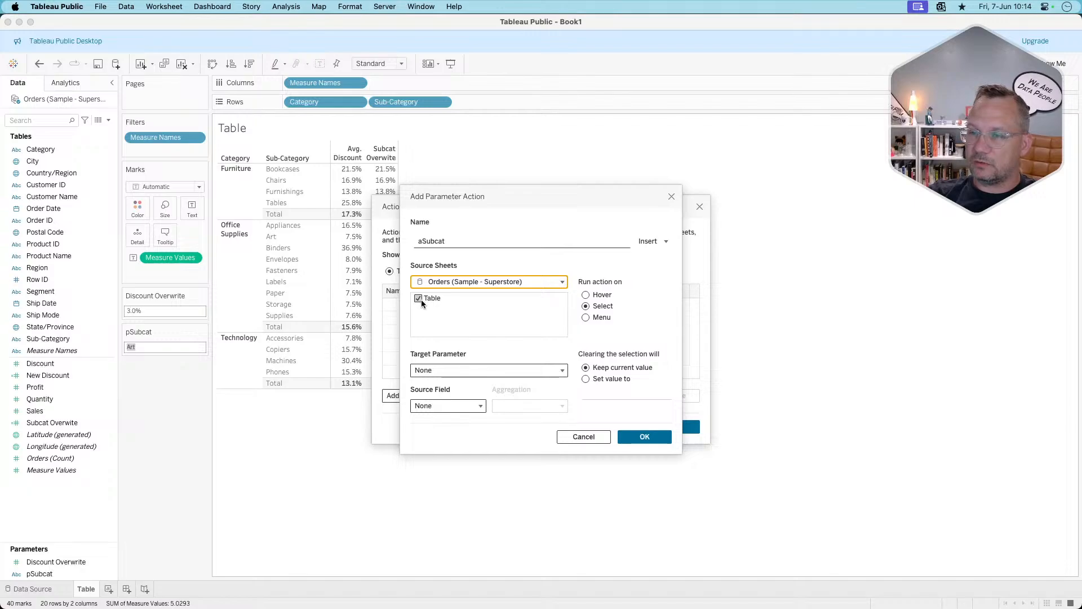
{"action": "left_click", "coordinate": [454, 373]}
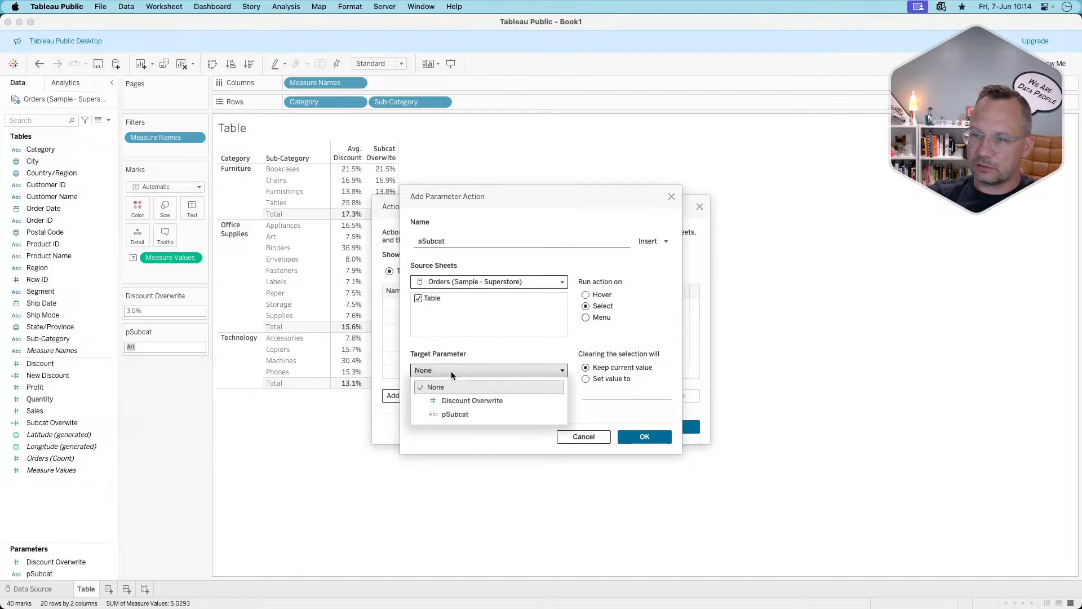
{"action": "left_click", "coordinate": [452, 414]}
{"action": "left_click", "coordinate": [450, 406]}
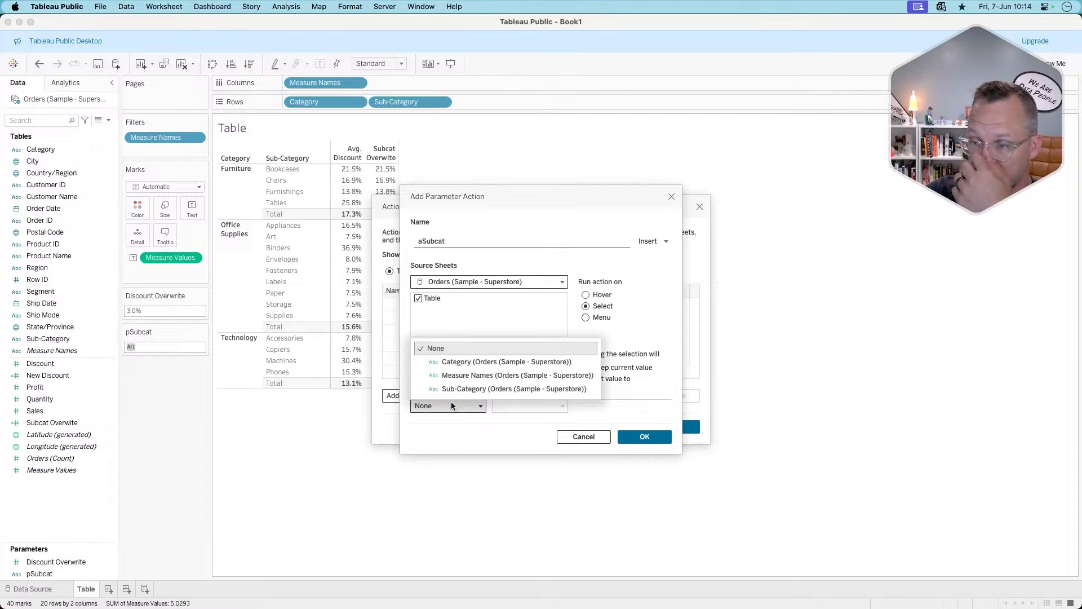
{"action": "left_click", "coordinate": [459, 389]}
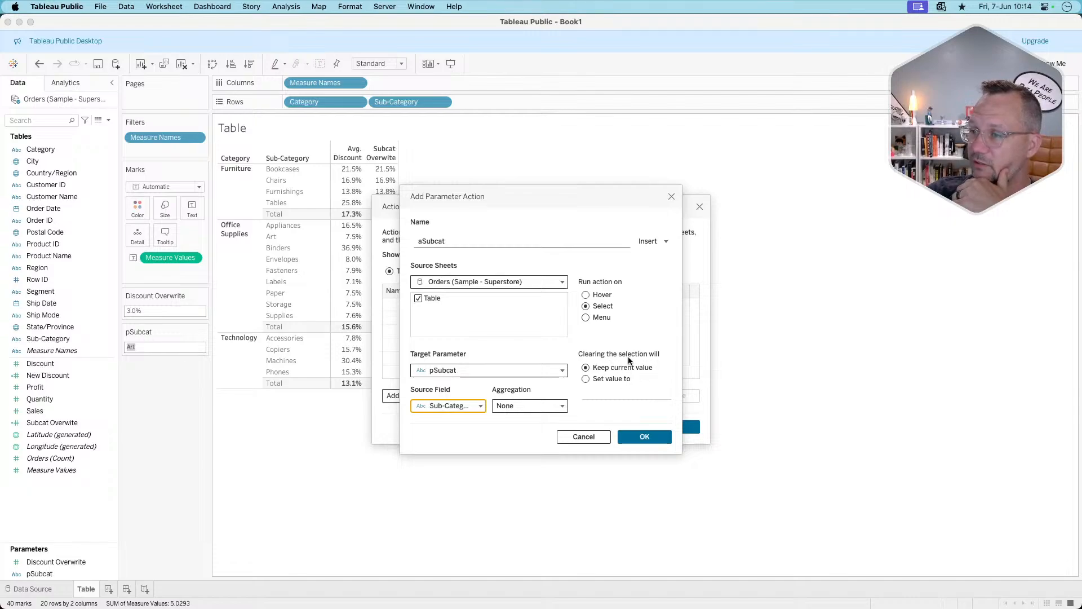
Make clearing the selection set the parameter to 1, and save the aSubcat action.
{"action": "left_click", "coordinate": [585, 379]}
{"action": "left_click", "coordinate": [595, 394]}
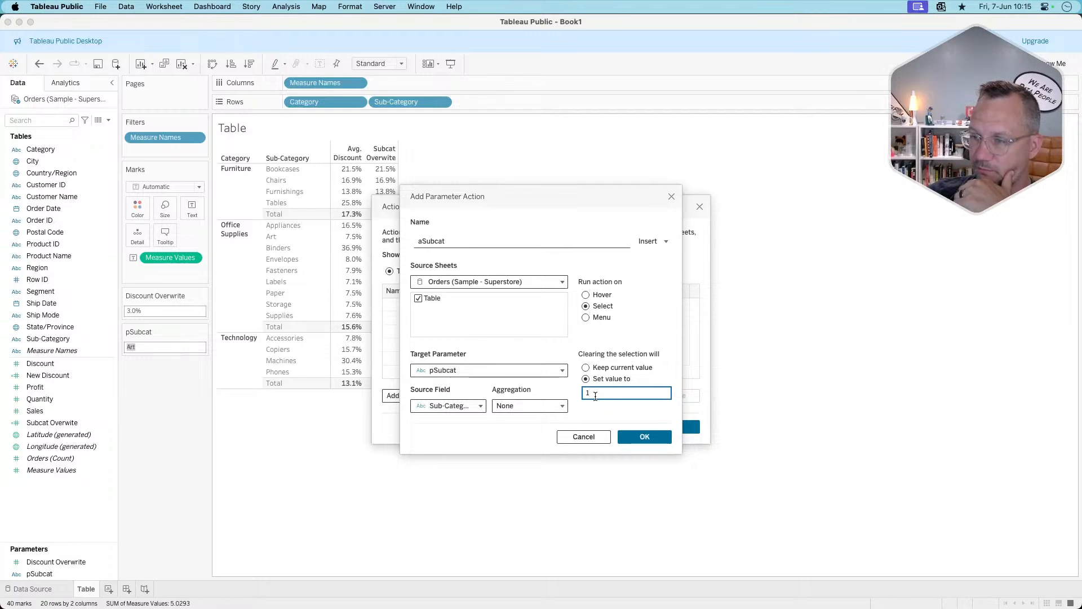
{"action": "left_click", "coordinate": [665, 436]}
{"action": "left_click", "coordinate": [671, 428]}
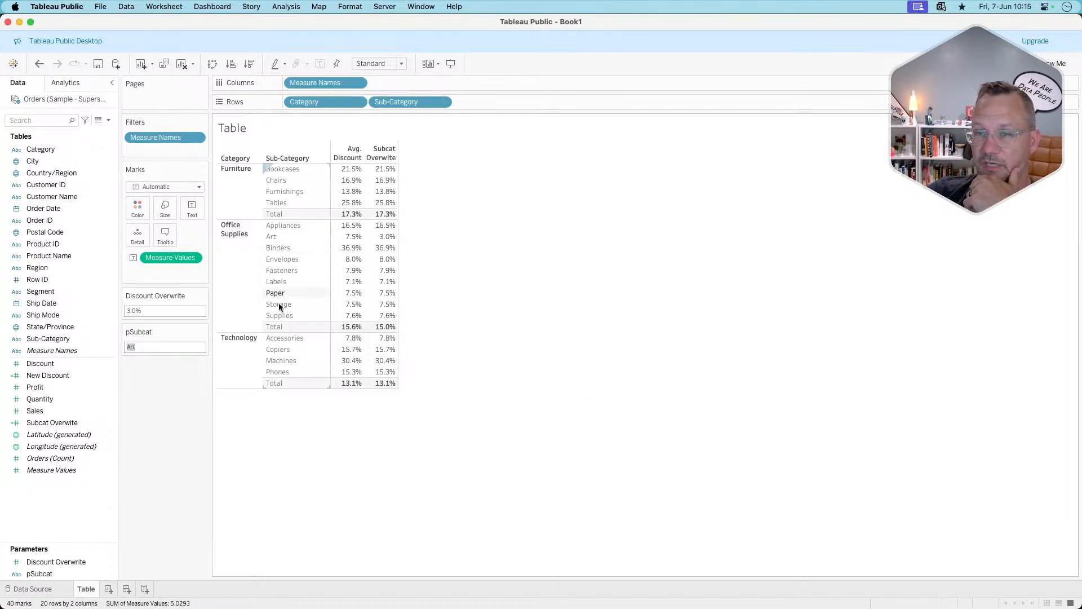
Test the parameter action by repeatedly selecting and deselecting the Labels sub-category in the table.
{"action": "mouse_move", "coordinate": [388, 271]}
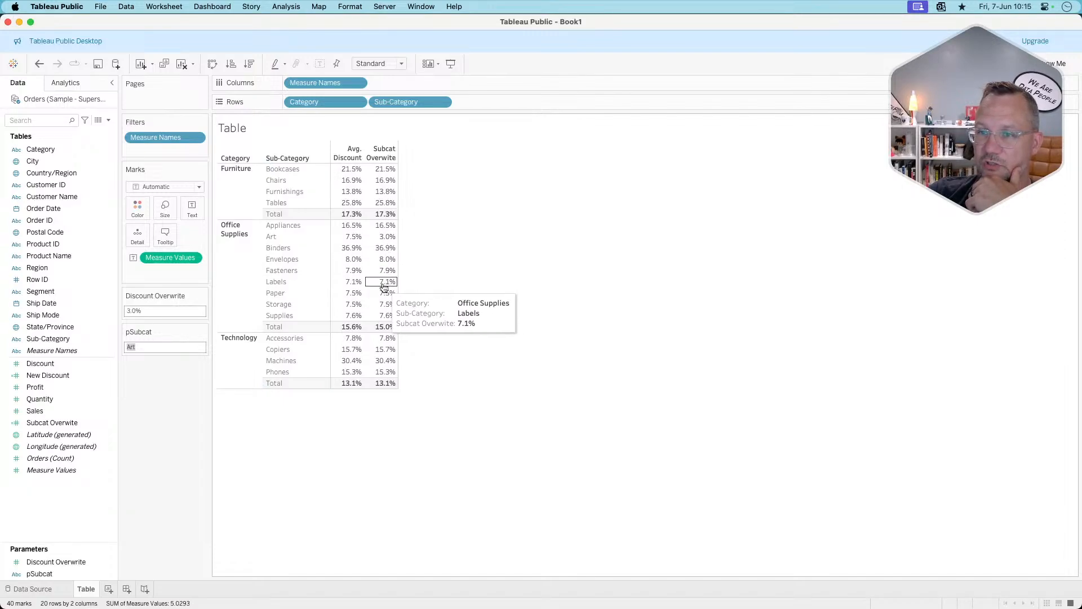
{"action": "left_click", "coordinate": [278, 283]}
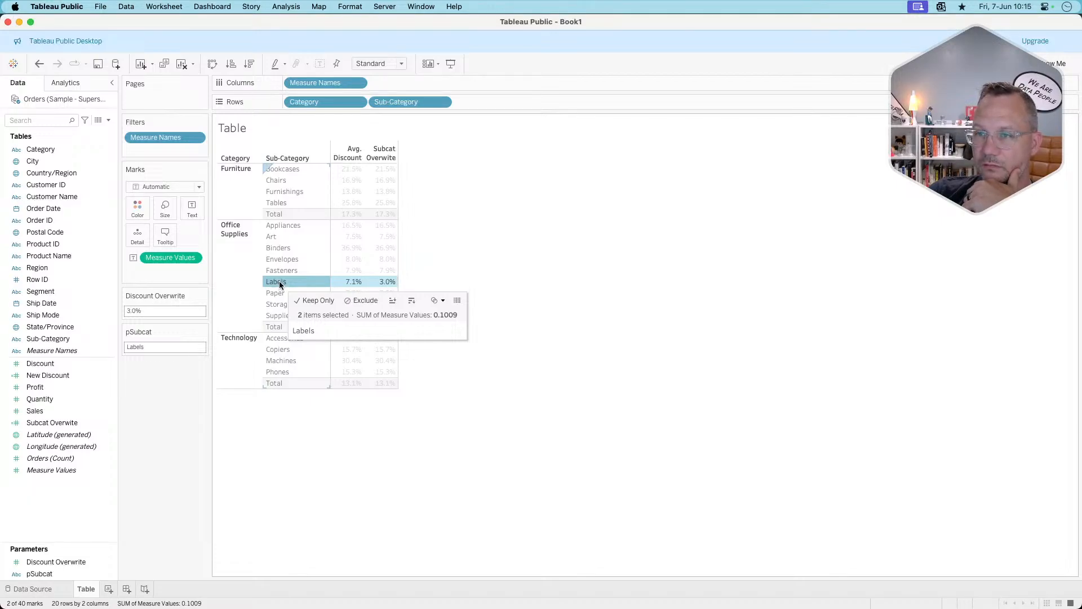
{"action": "left_click", "coordinate": [279, 285]}
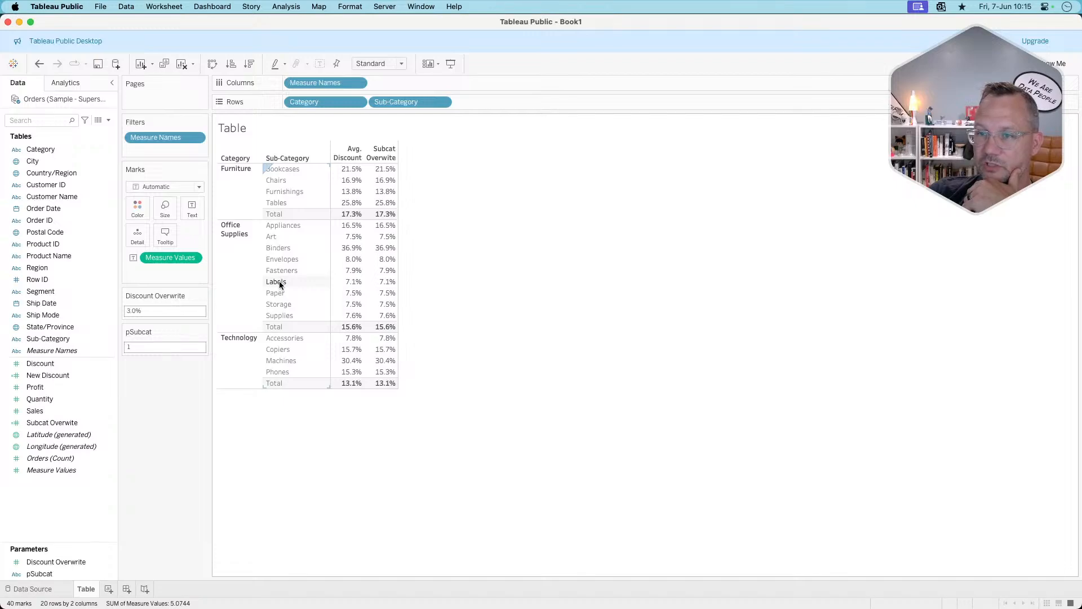
{"action": "left_click", "coordinate": [279, 284]}
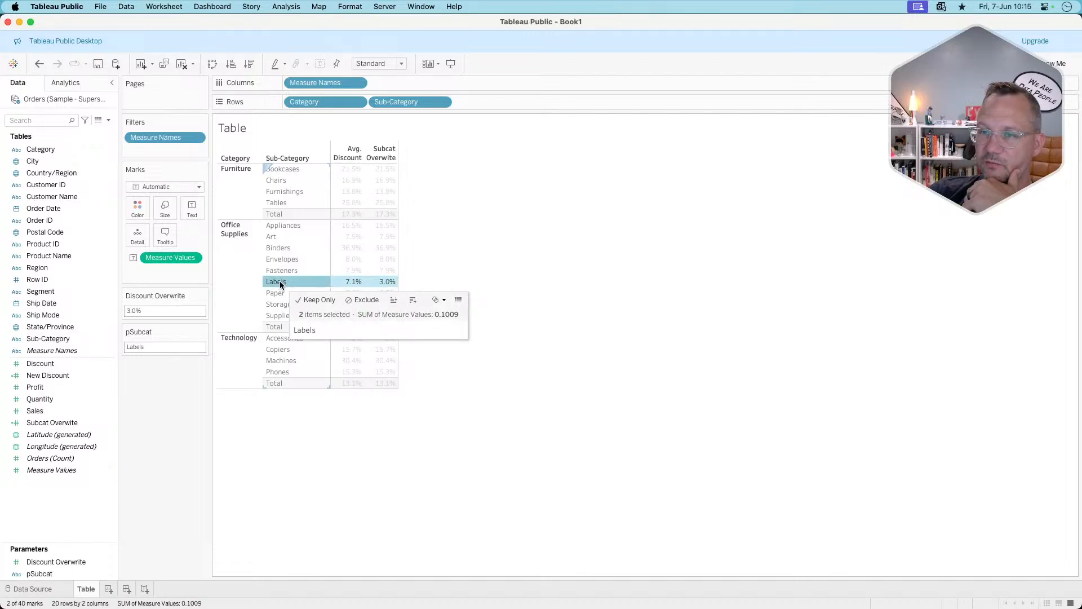
{"action": "left_click", "coordinate": [275, 533]}
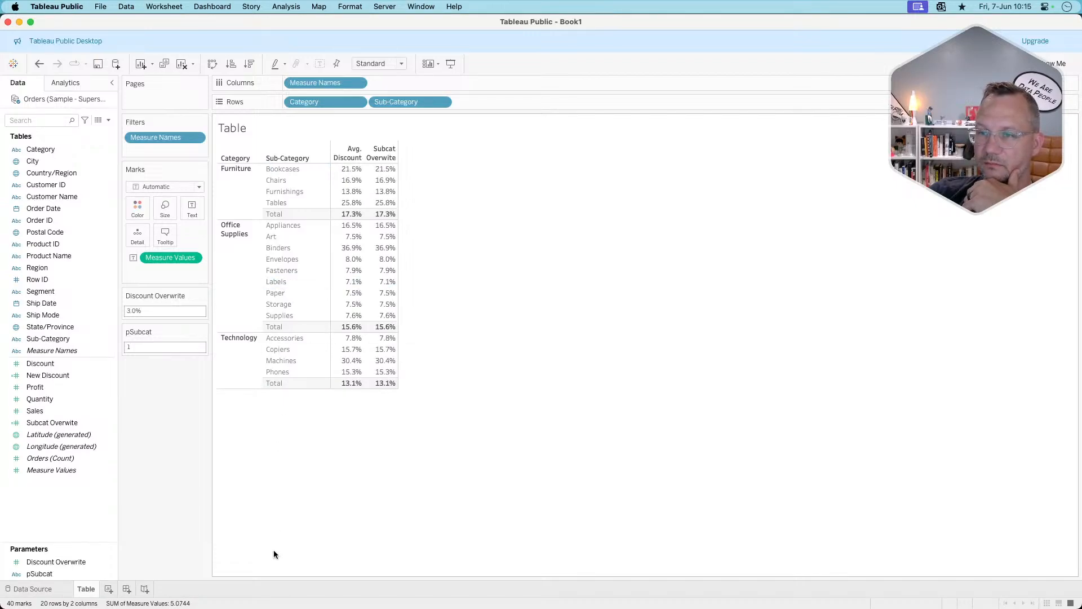
Select the Labels sub-category and set the Discount Overwrite parameter to 15.
{"action": "left_click", "coordinate": [292, 282]}
{"action": "left_click", "coordinate": [158, 310]}
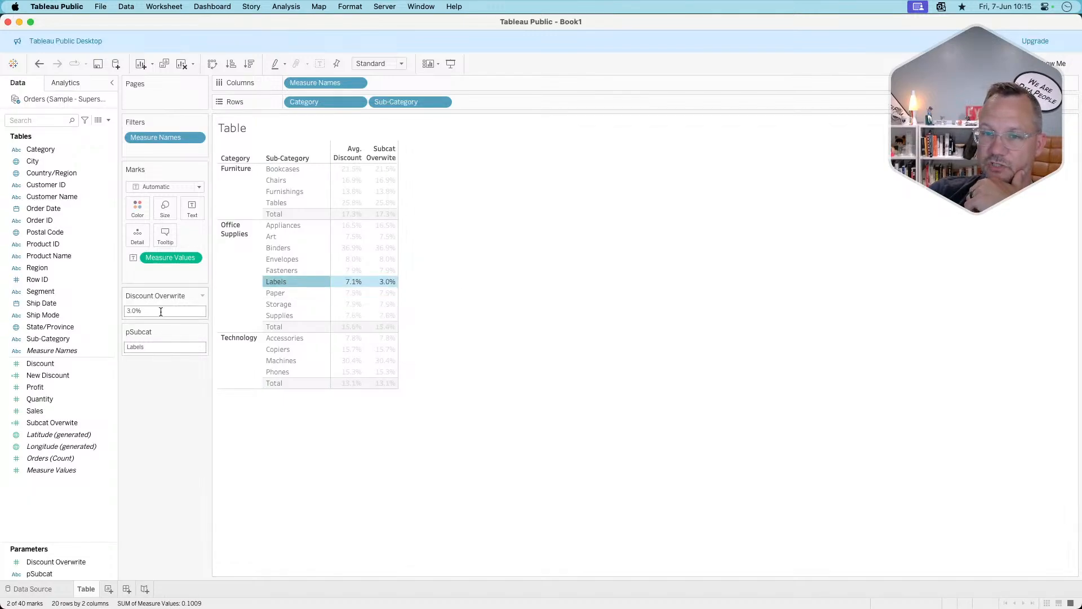
{"action": "type", "text": "3"}
{"action": "double_click", "coordinate": [156, 309]}
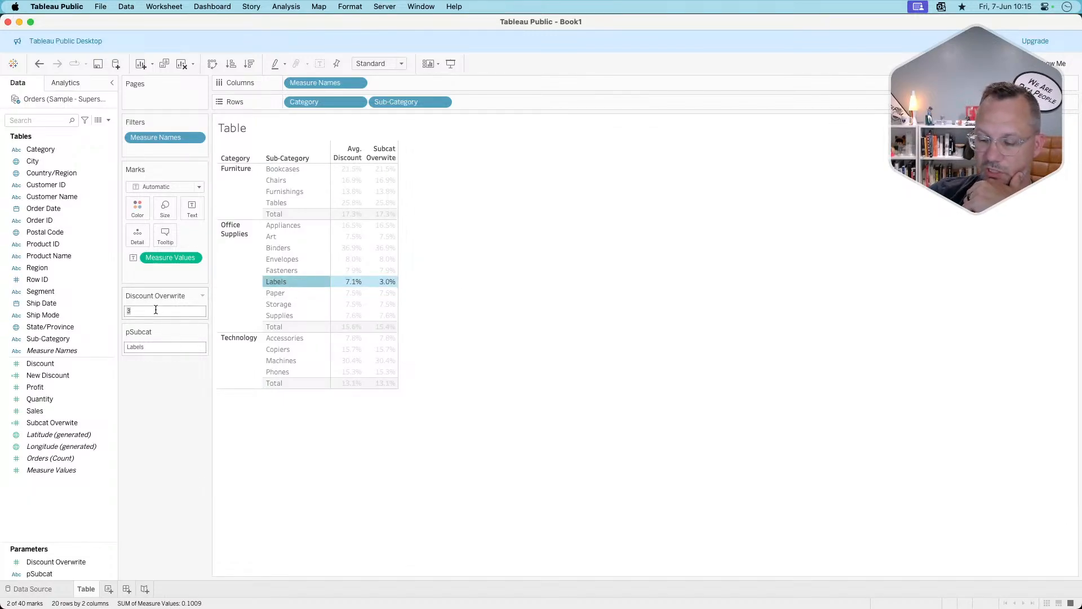
{"action": "type", "text": "15"}
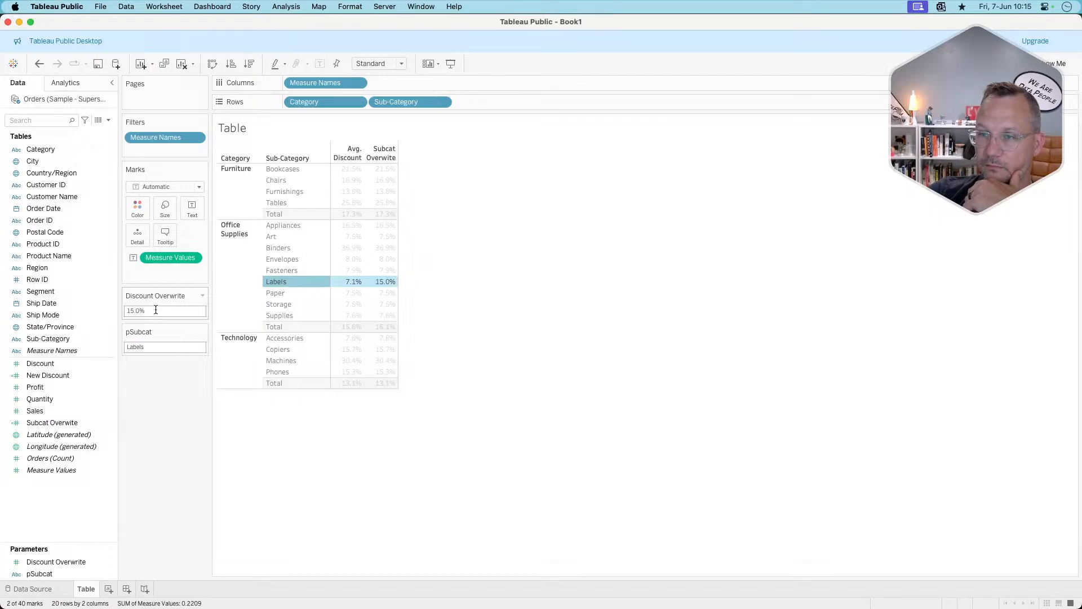
{"action": "key", "text": "Return"}
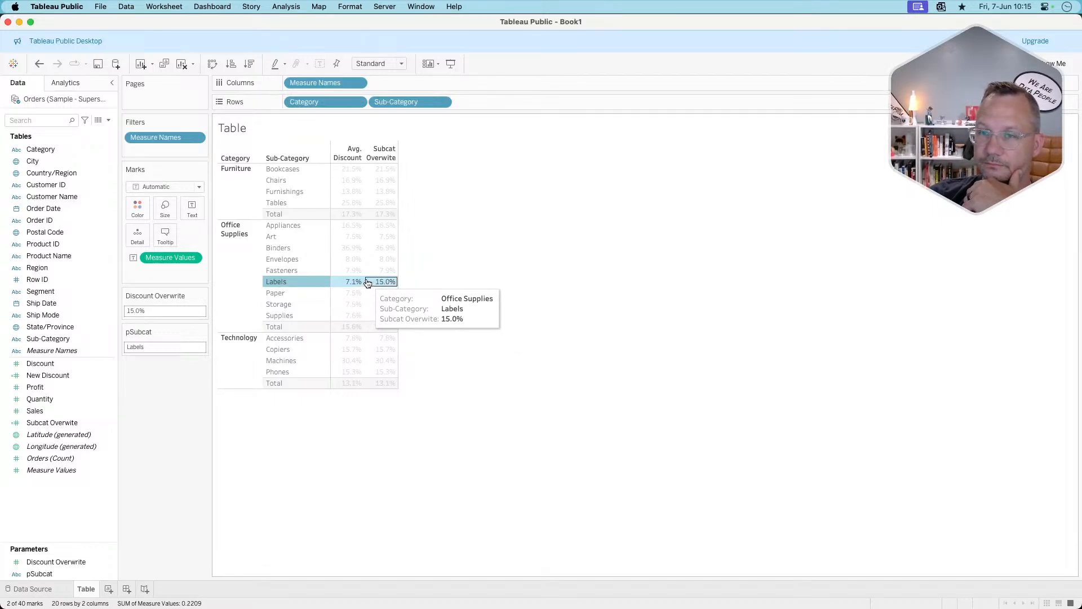
Re-enter 15 as the Discount Overwrite value and clear the Labels selection.
{"action": "left_click", "coordinate": [155, 312]}
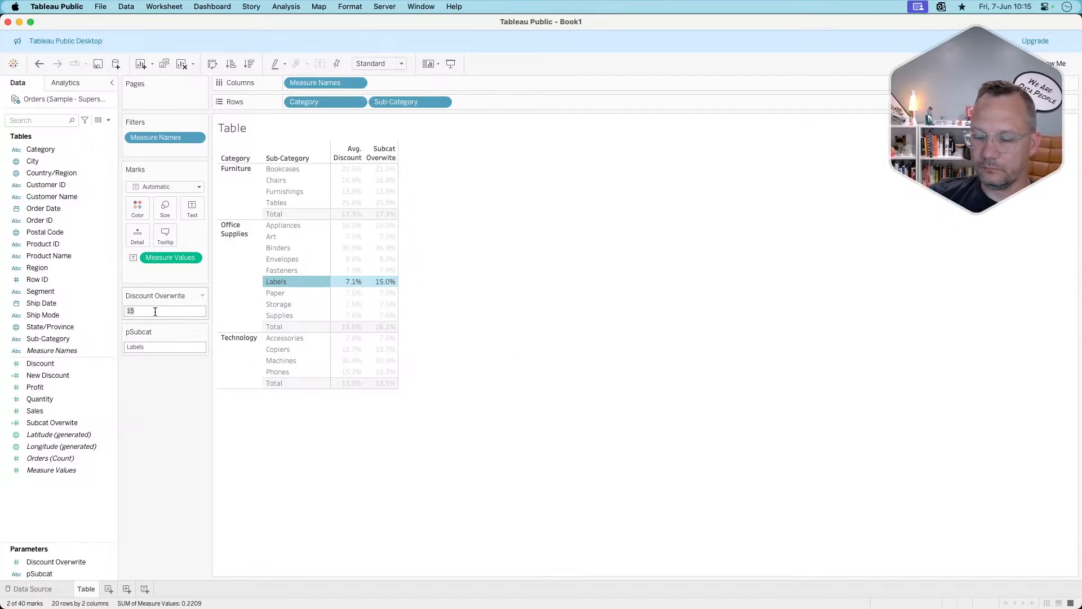
{"action": "key", "text": "BackSpace"}
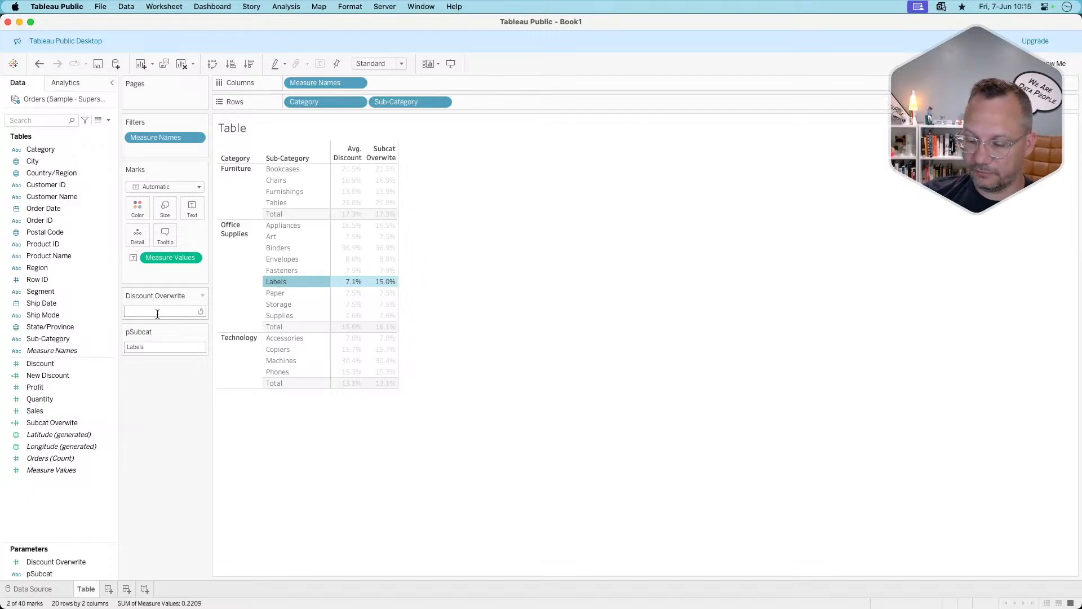
{"action": "type", "text": "15"}
{"action": "key", "text": "Return"}
{"action": "left_click", "coordinate": [203, 385]}
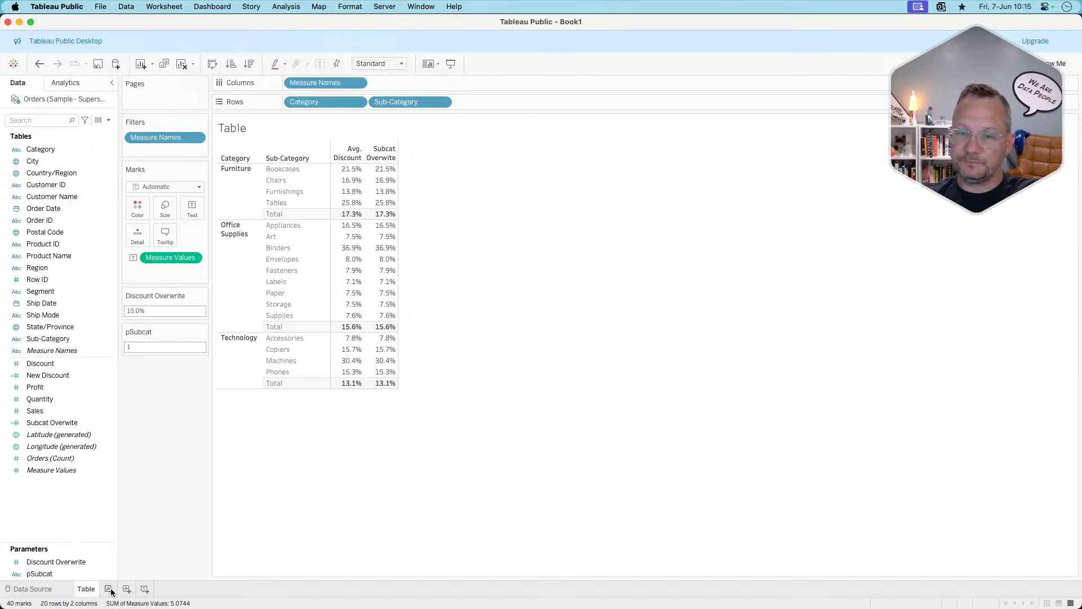
Review the challenge requirements in the browser, and add a new worksheet in Tableau Public showing total Sales as text.
{"action": "key", "text": "super+Tab"}
{"action": "key", "text": "super+Tab"}
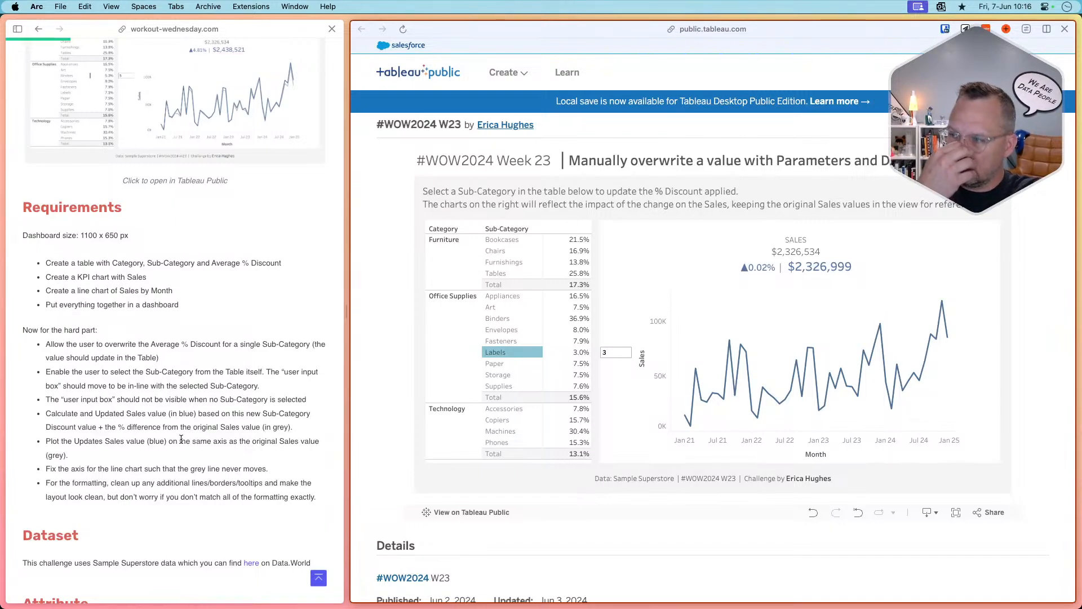
{"action": "key", "text": "super+Tab"}
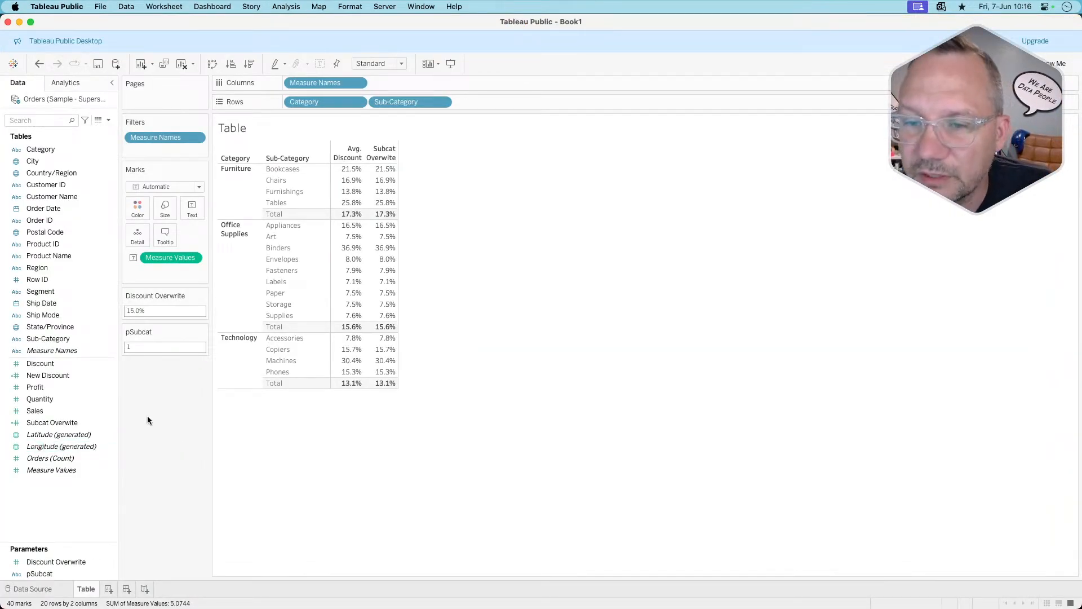
{"action": "left_click", "coordinate": [109, 589]}
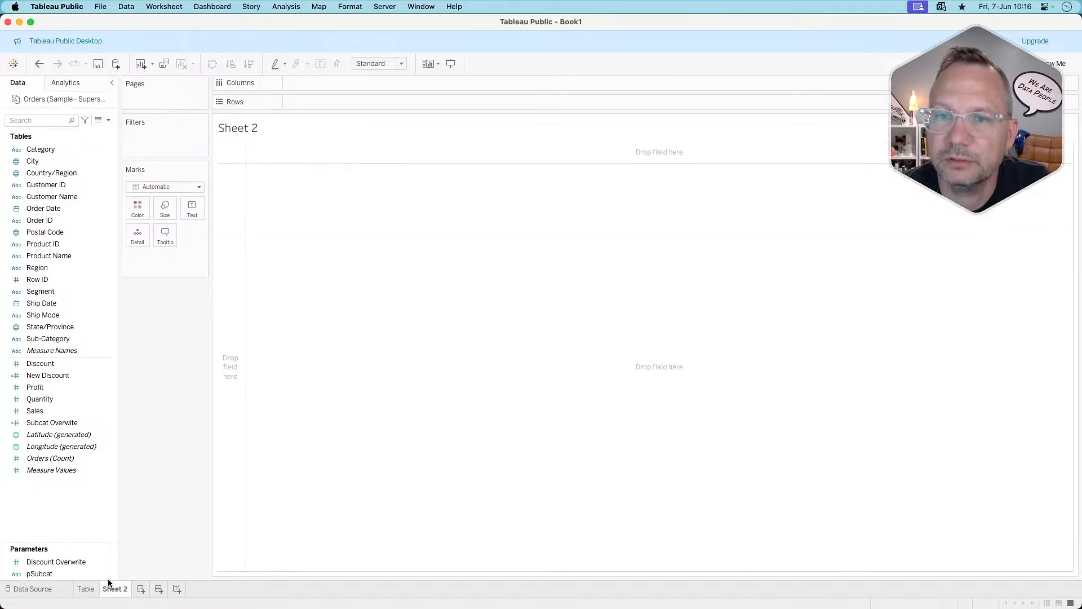
{"action": "left_click_drag", "start_coordinate": [52, 412], "coordinate": [189, 209]}
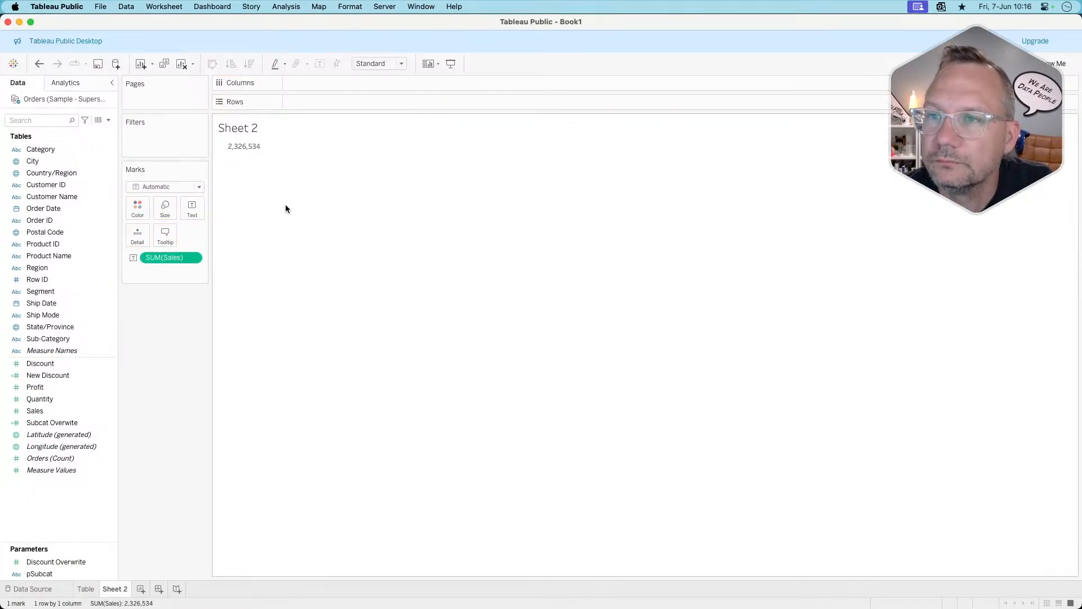
Switch to the reference dashboard in the browser and test a discount overwrite of 5 on the Labels sub-category.
{"action": "key", "text": "super+Tab"}
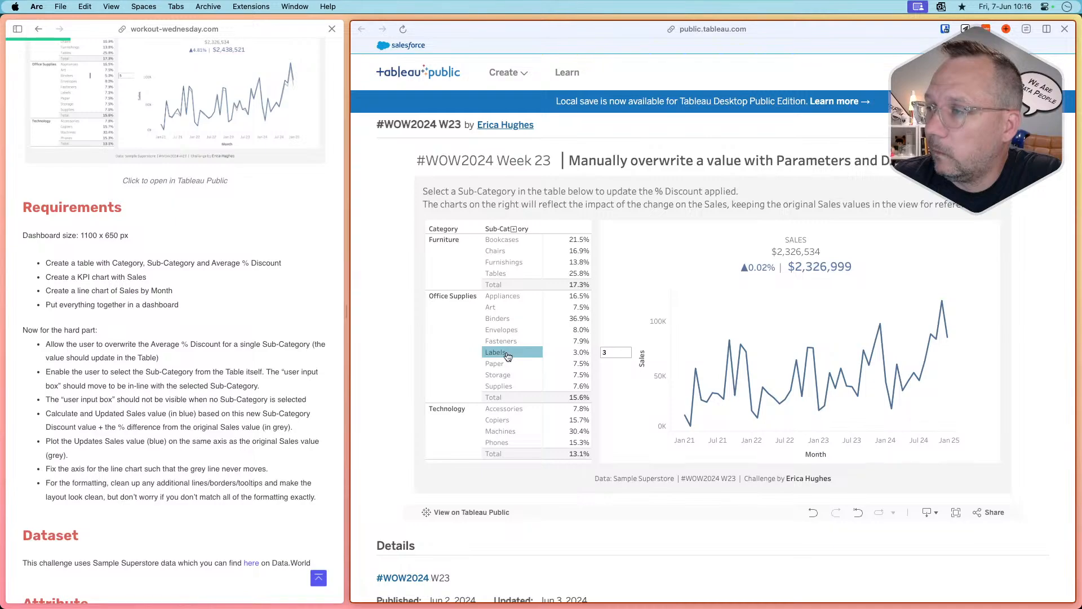
{"action": "key", "text": "super+Tab"}
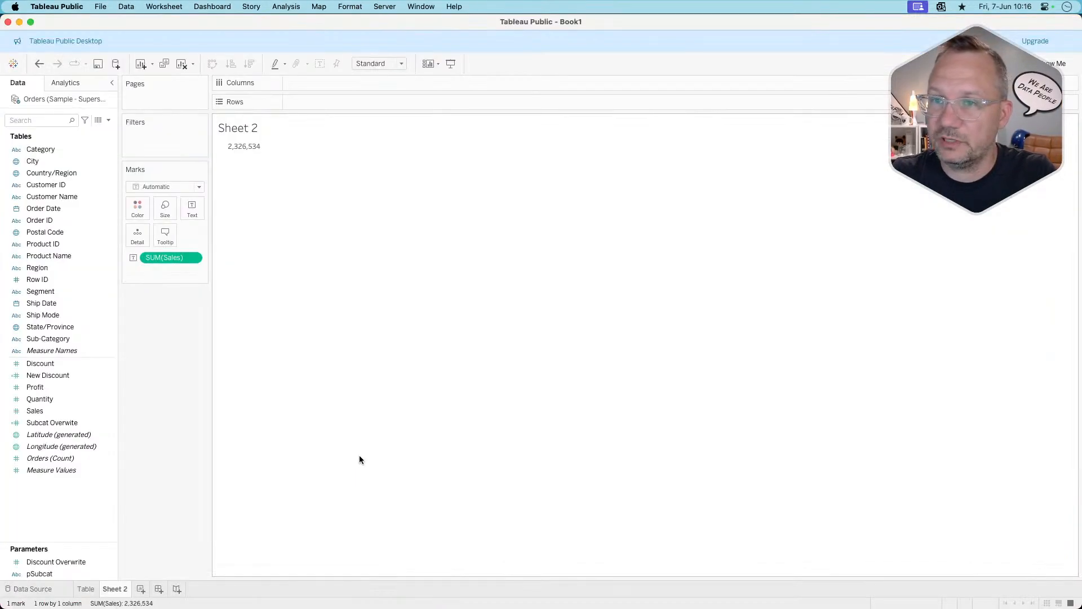
{"action": "key", "text": "super+Tab"}
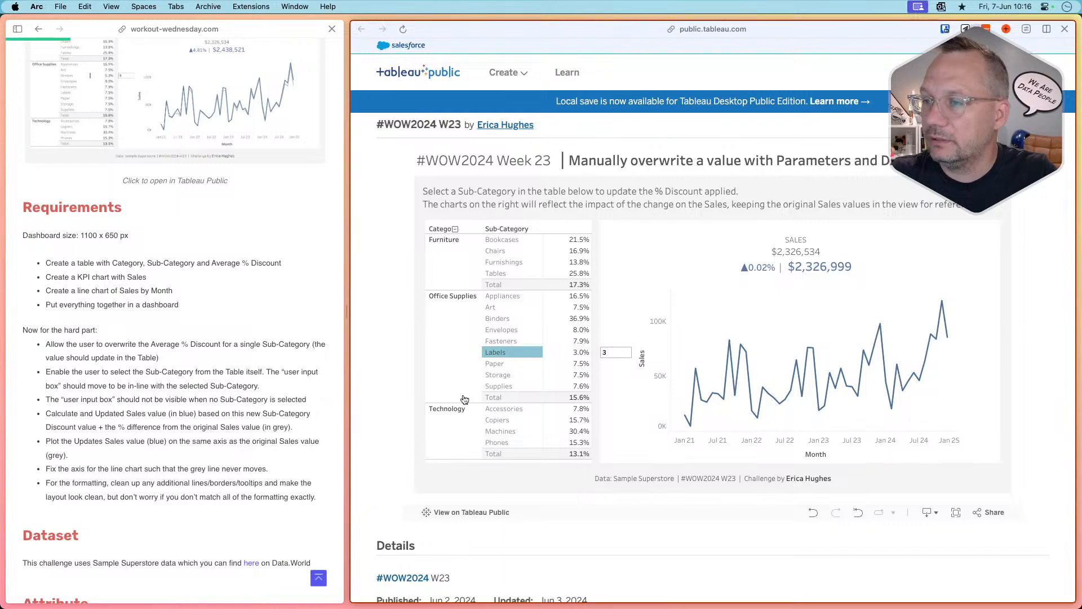
{"action": "left_click", "coordinate": [500, 352]}
{"action": "left_click", "coordinate": [501, 354]}
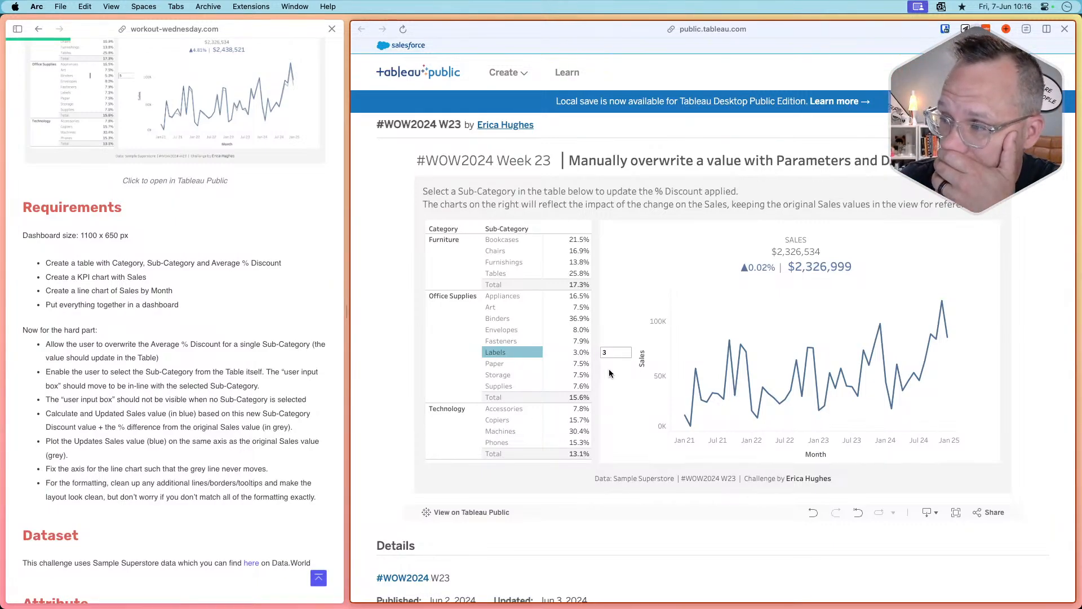
{"action": "double_click", "coordinate": [620, 350]}
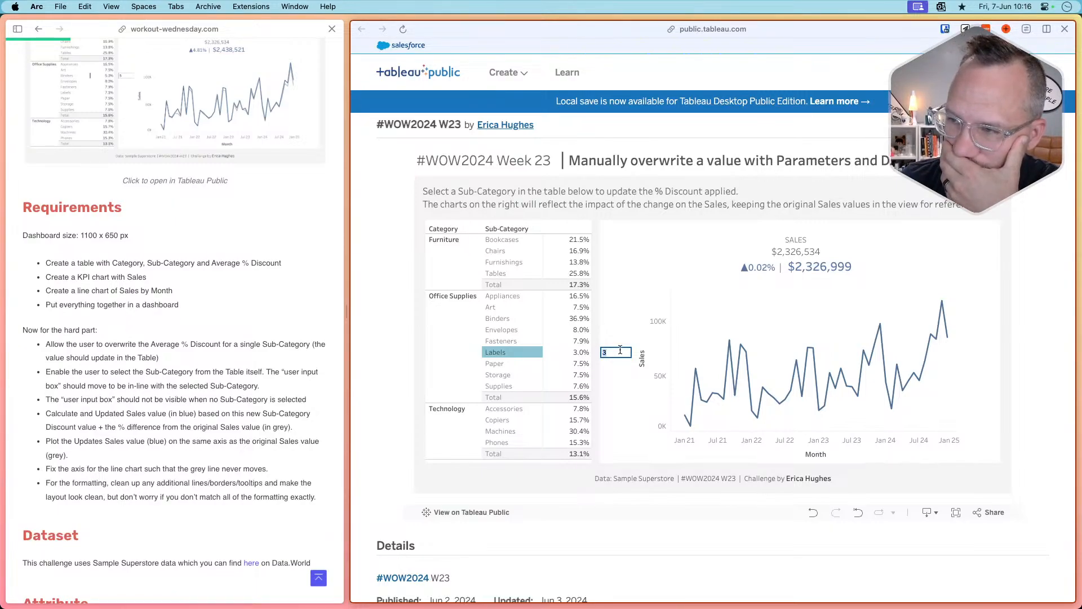
{"action": "type", "text": "3"}
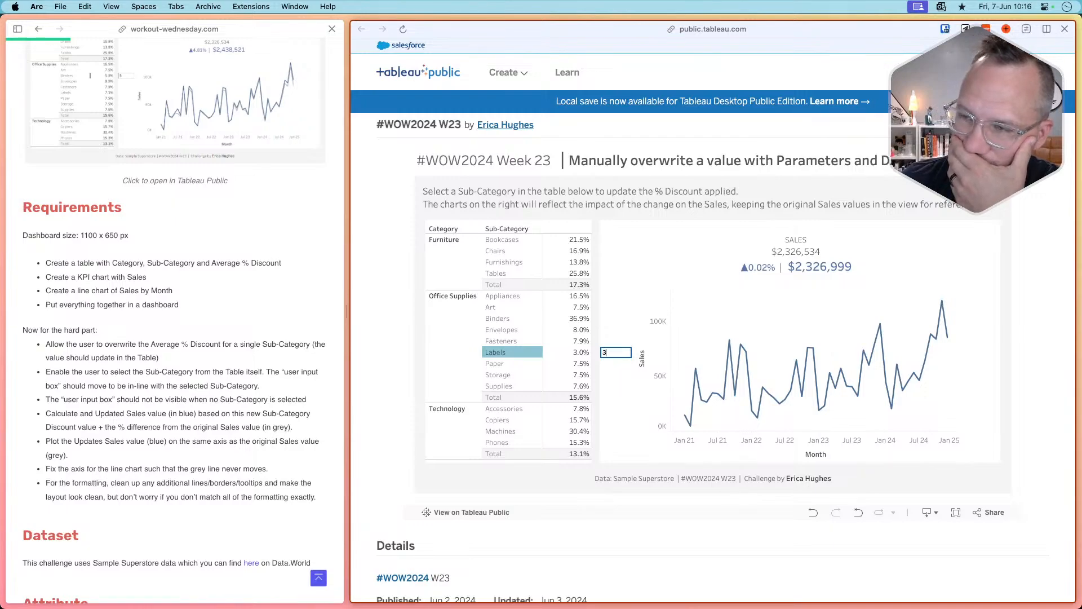
{"action": "key", "text": "BackSpace"}
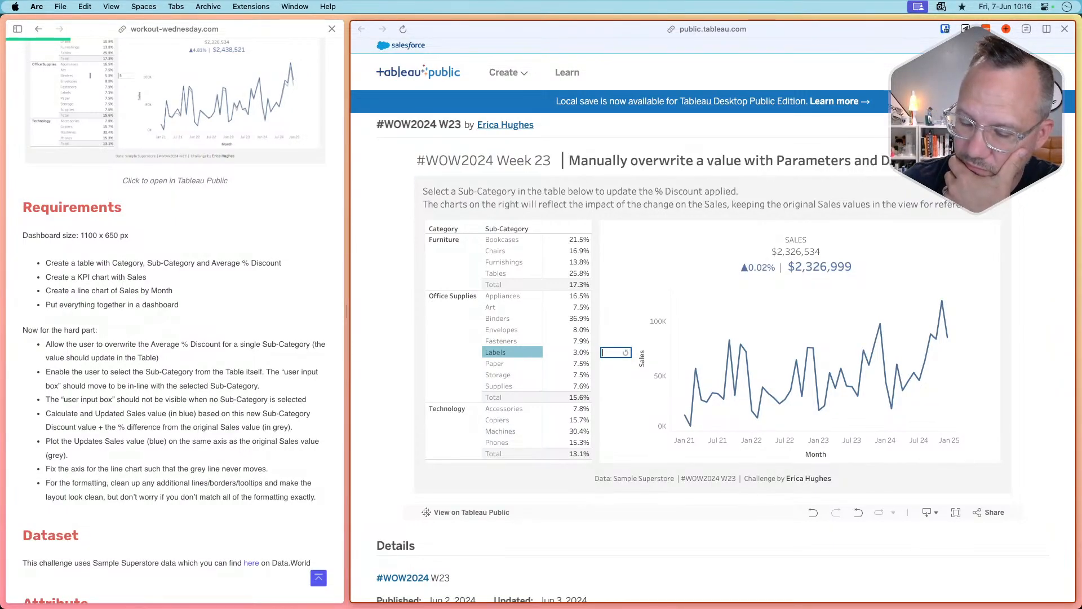
{"action": "type", "text": "5"}
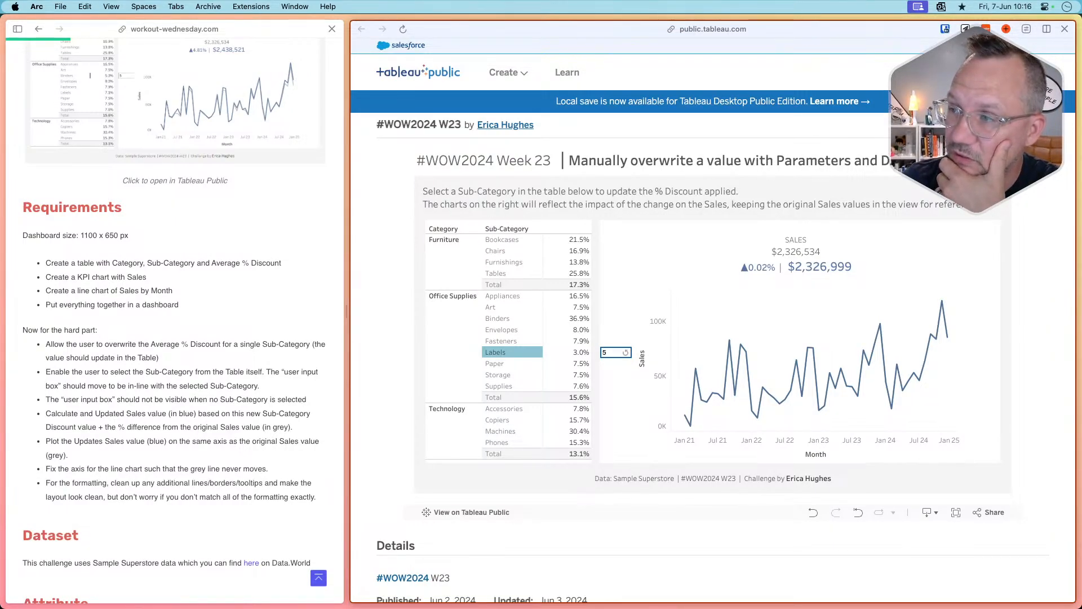
{"action": "key", "text": "Return"}
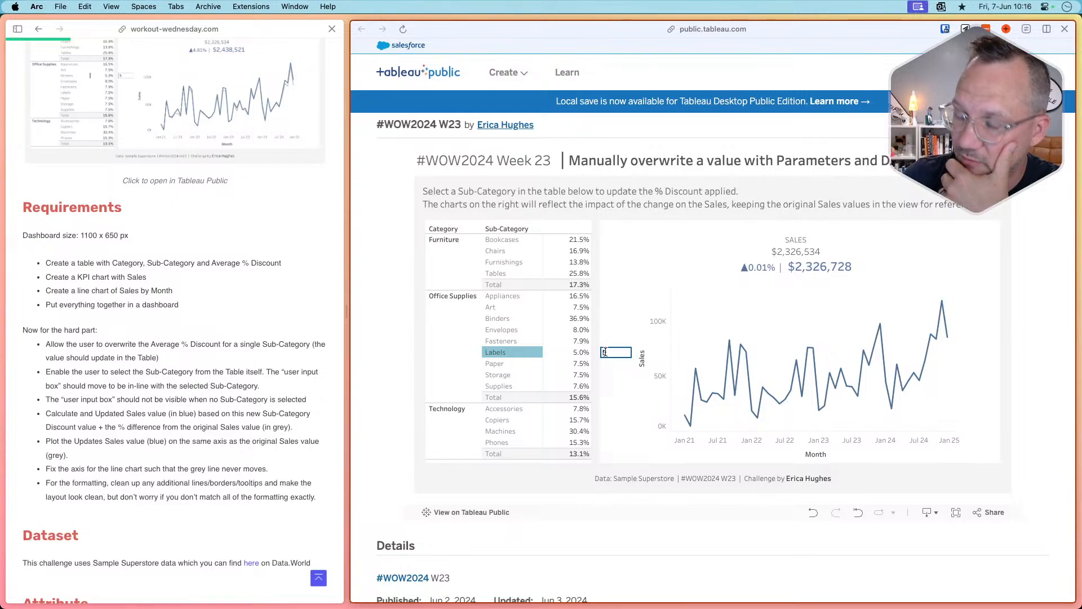
Test discount overwrites of 1 and 15 on Labels to compare their effect on updated Sales.
{"action": "key", "text": "BackSpace"}
{"action": "type", "text": "1"}
{"action": "key", "text": "Return"}
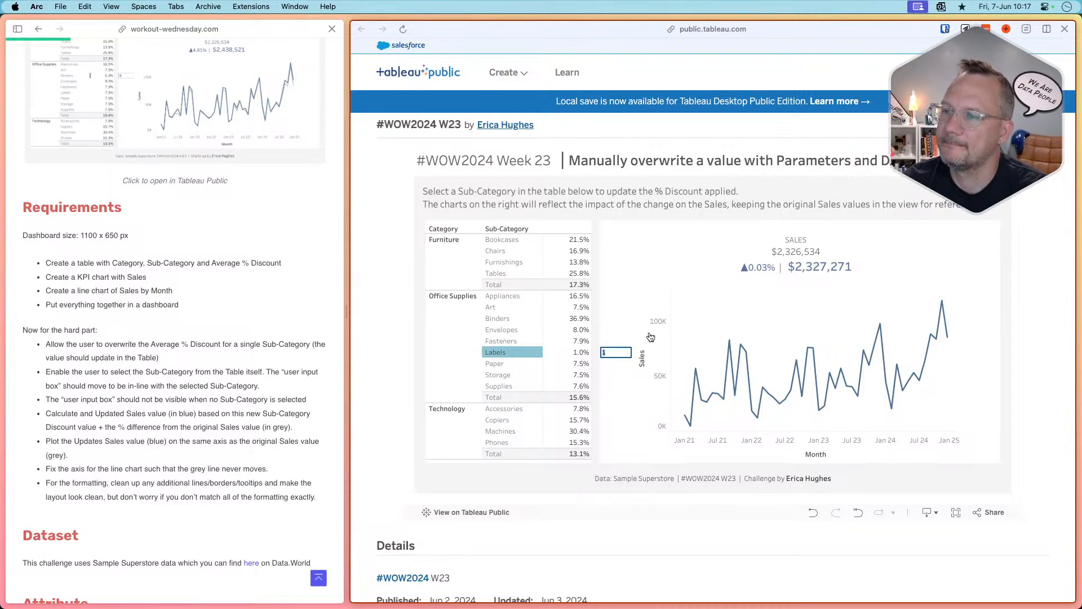
{"action": "left_click", "coordinate": [613, 351]}
{"action": "type", "text": "5"}
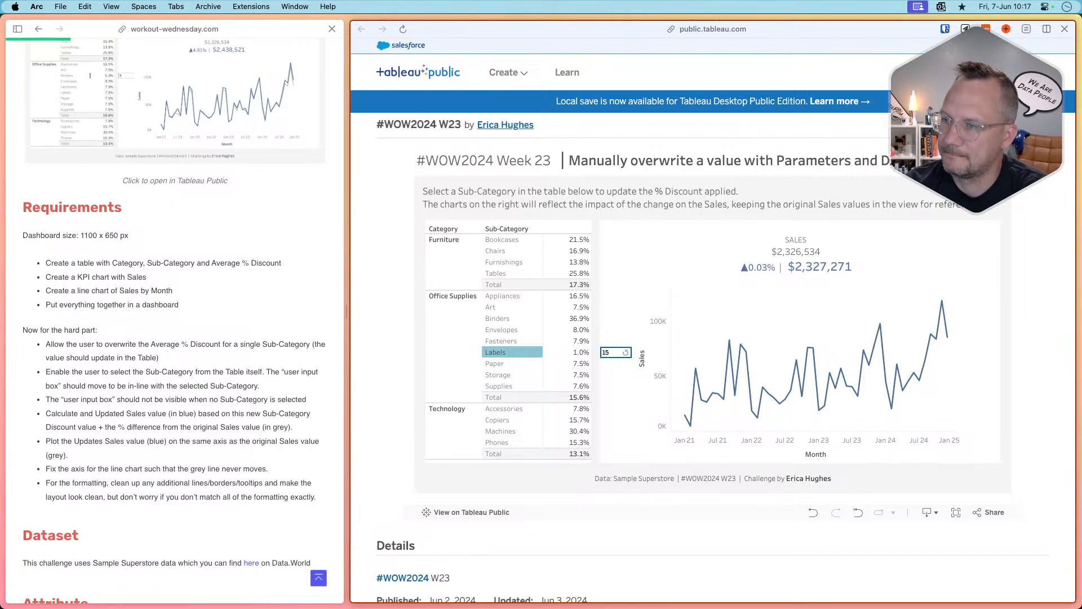
{"action": "key", "text": "Return"}
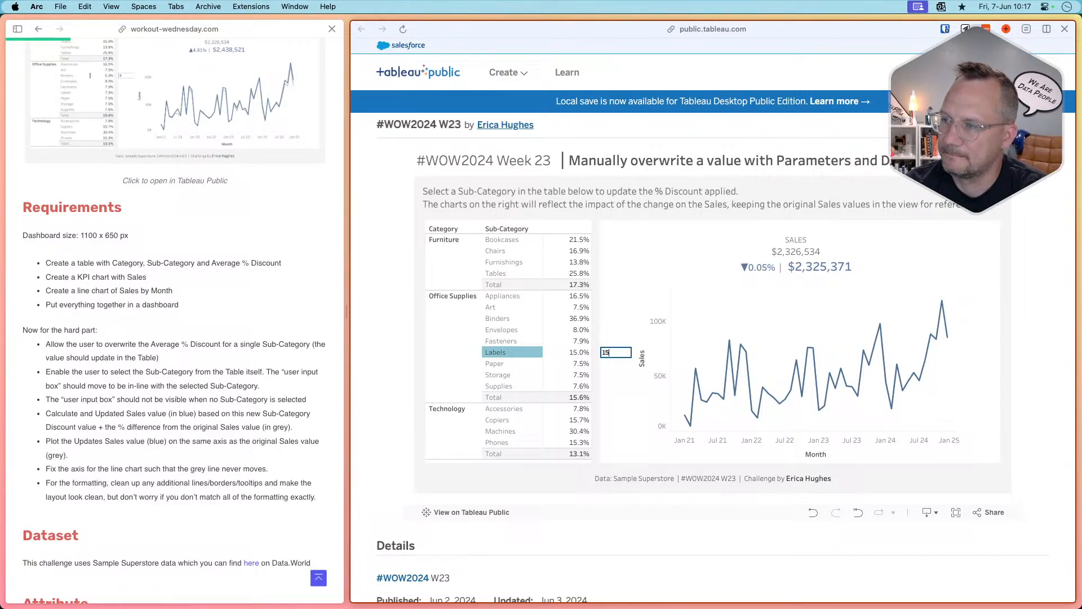
Test a discount overwrite of 50 on Labels, and clear the Labels selection.
{"action": "double_click", "coordinate": [622, 351]}
{"action": "type", "text": "50"}
{"action": "key", "text": "Return"}
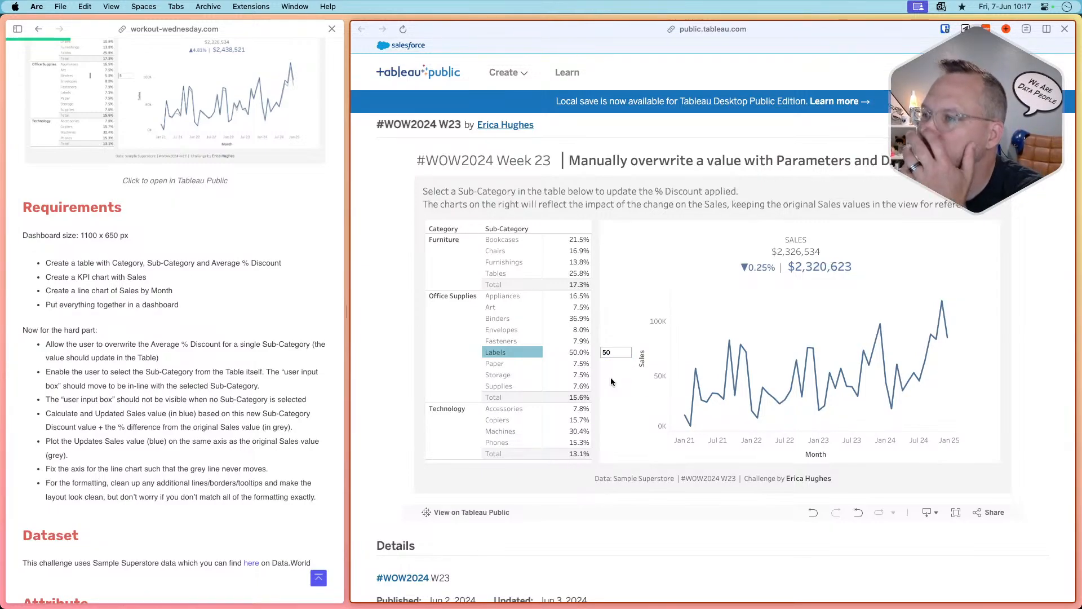
{"action": "left_click", "coordinate": [496, 352]}
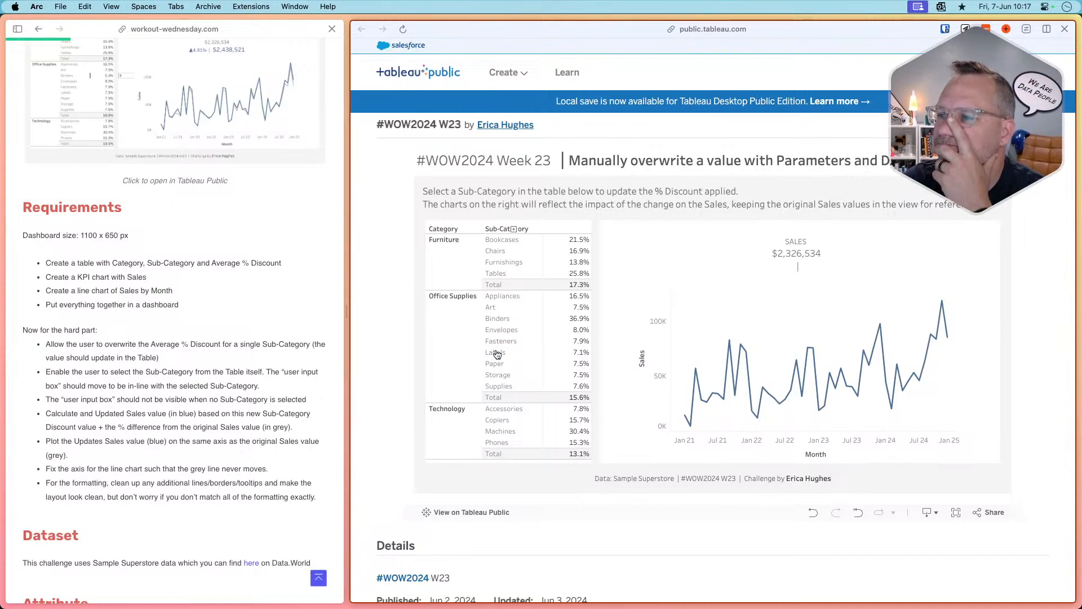
Select and clear Appliances, Bookcases and Chairs one by one to examine how the overwrite affects Sales.
{"action": "left_click", "coordinate": [497, 297]}
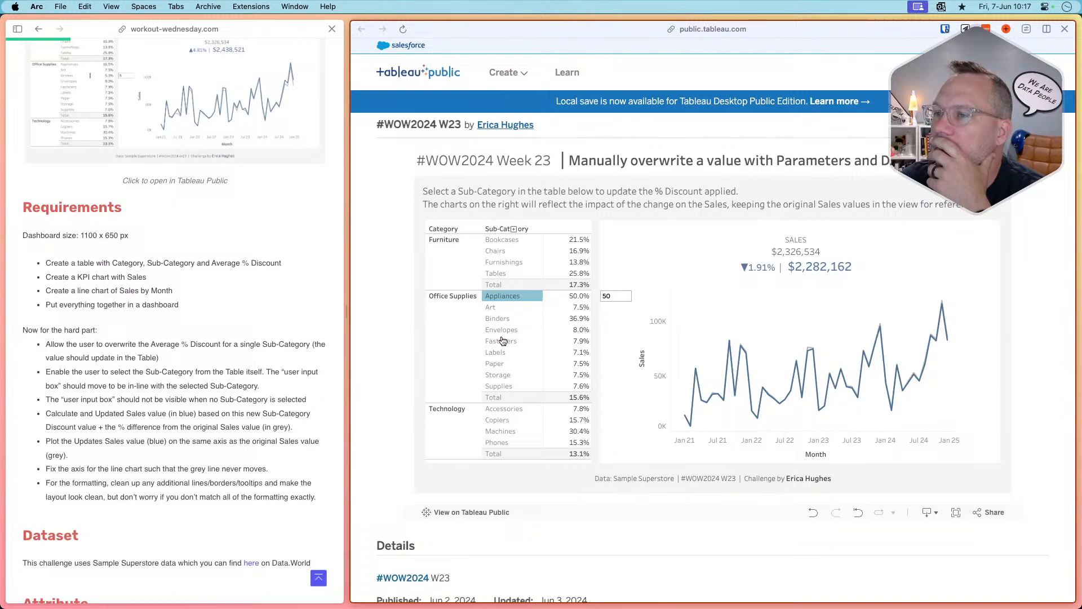
{"action": "left_click", "coordinate": [502, 298]}
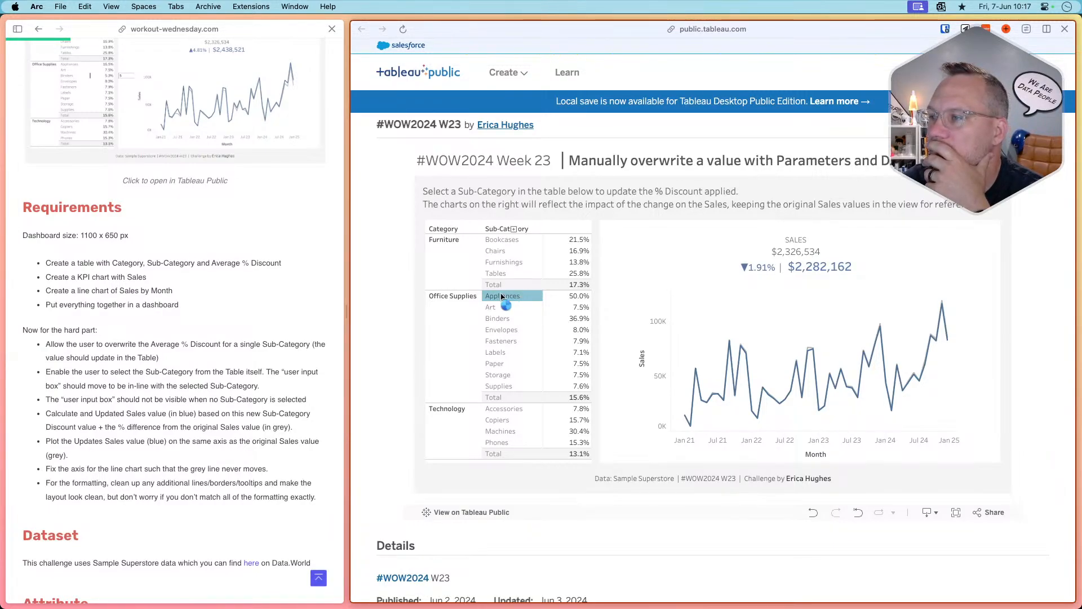
{"action": "left_click", "coordinate": [509, 242]}
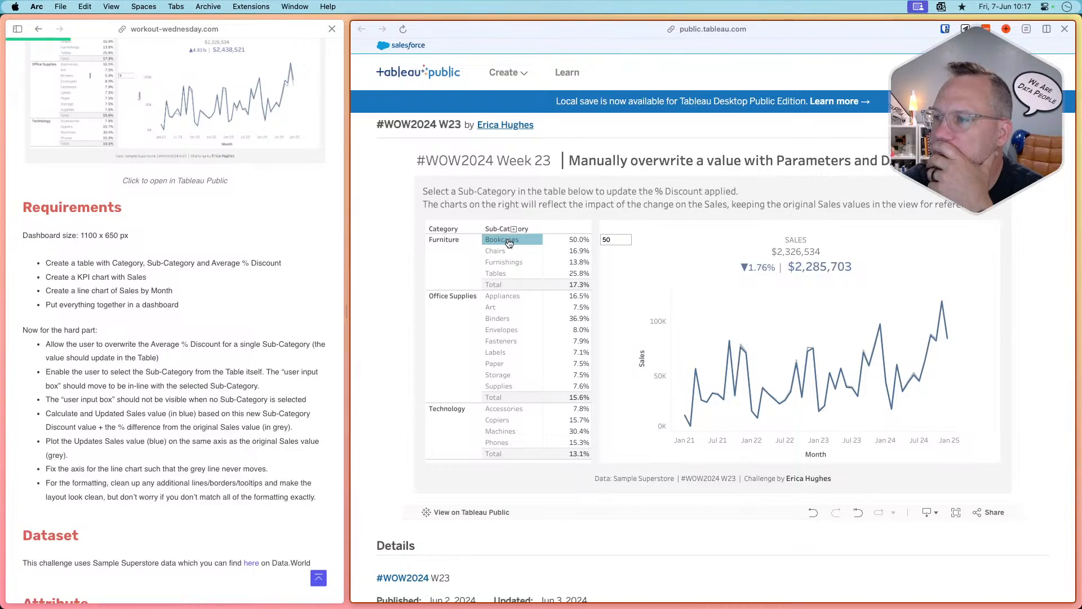
{"action": "left_click", "coordinate": [506, 252]}
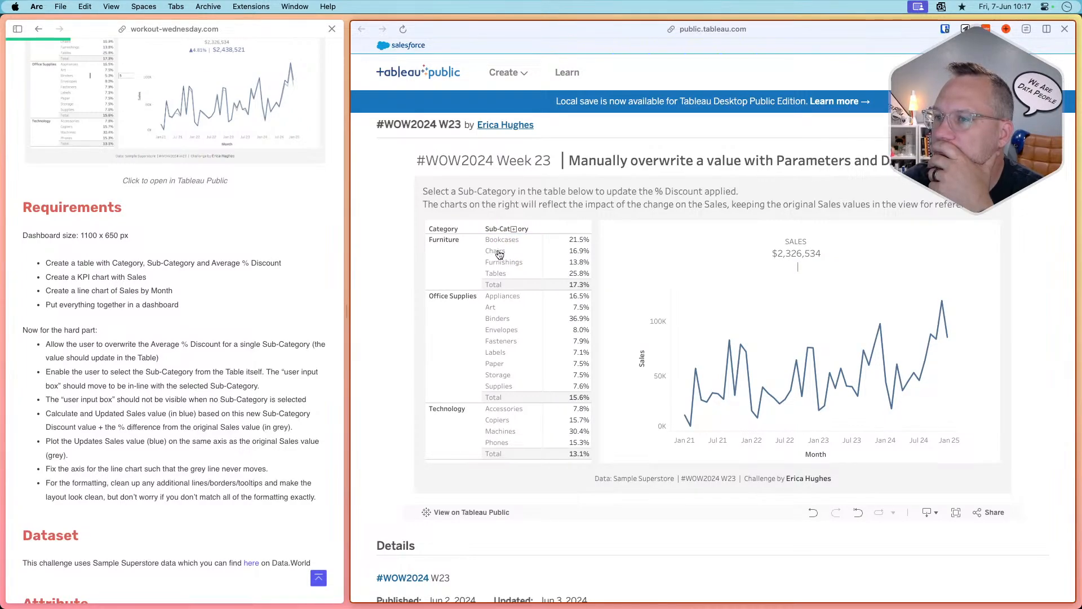
{"action": "left_click", "coordinate": [498, 254]}
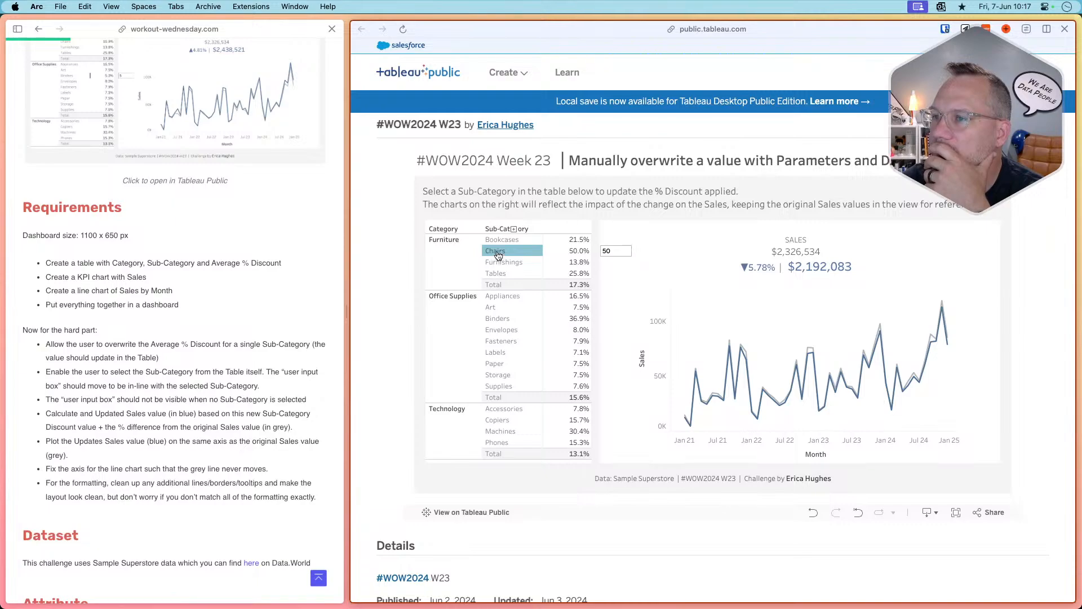
{"action": "left_click", "coordinate": [497, 253]}
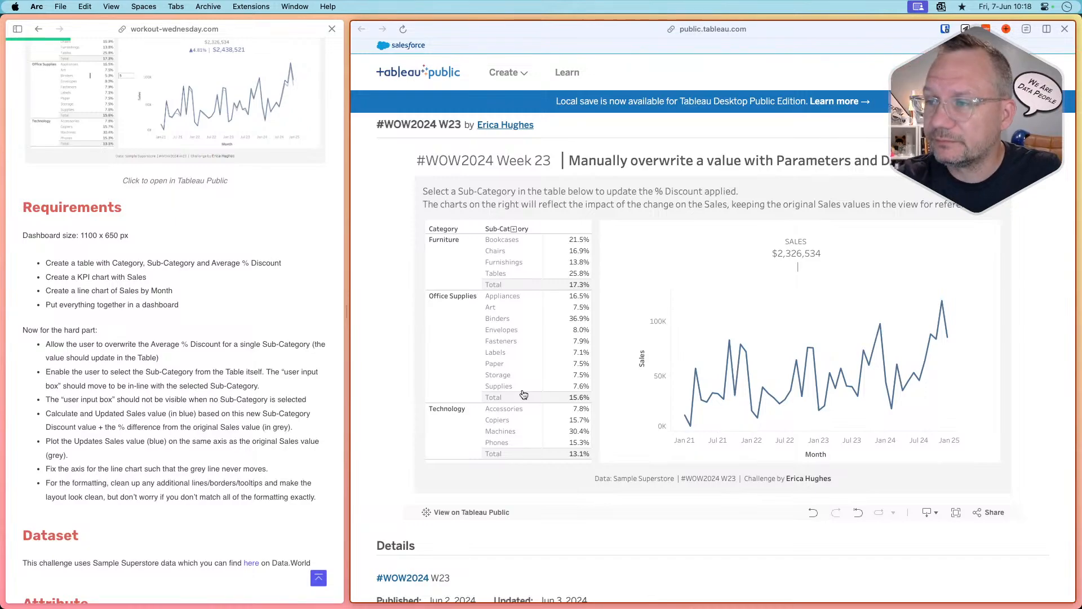
Switch back to Tableau Public and start a calculated field with the condition if [pSubcat]=[Sub-Category].
{"action": "key", "text": "super+Tab"}
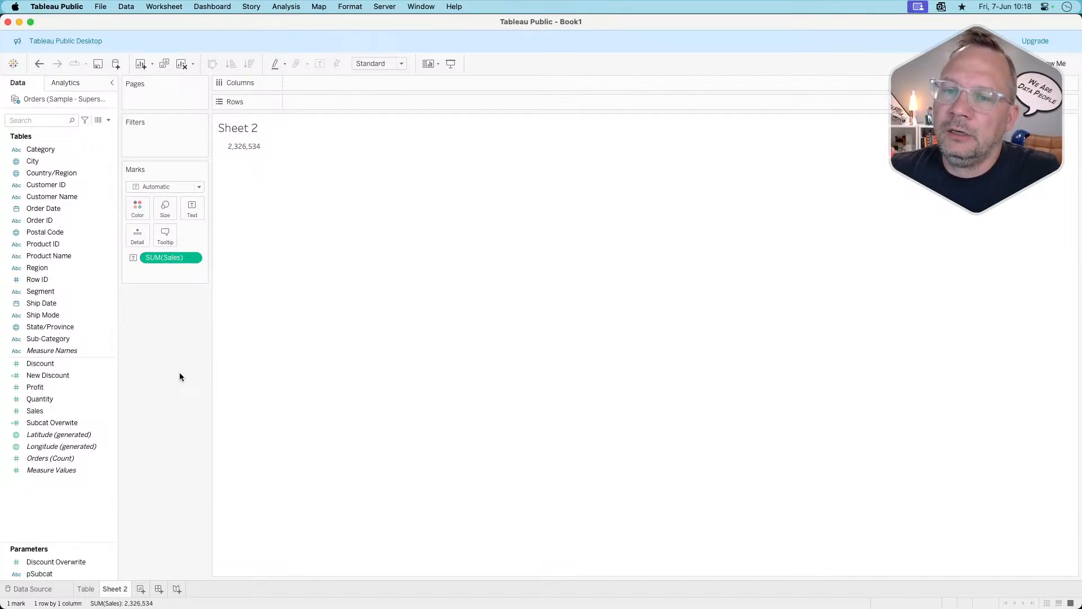
{"action": "right_click", "coordinate": [65, 523]}
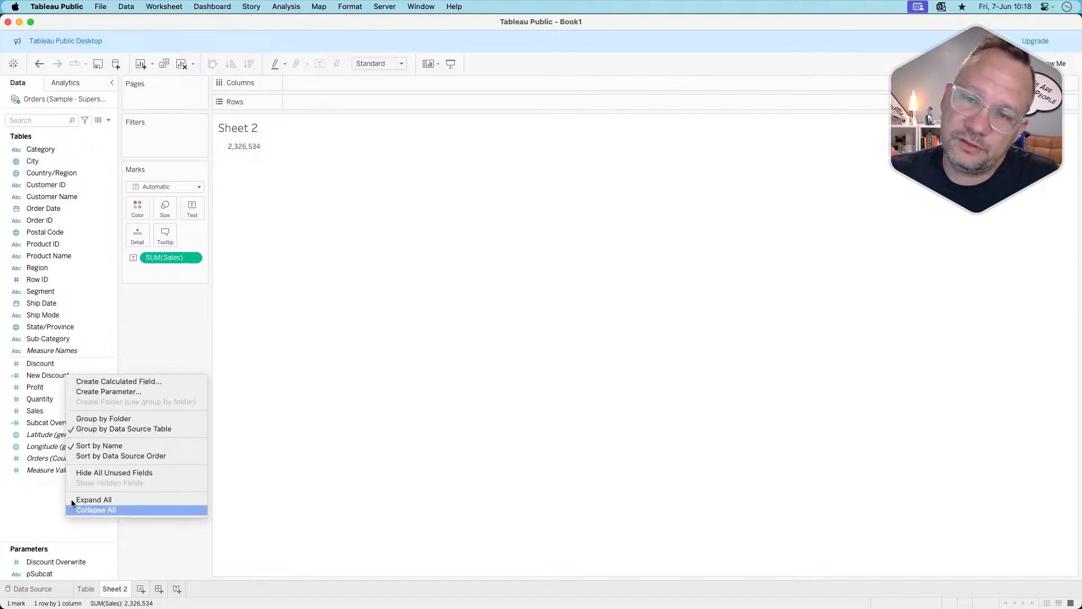
{"action": "left_click", "coordinate": [111, 383]}
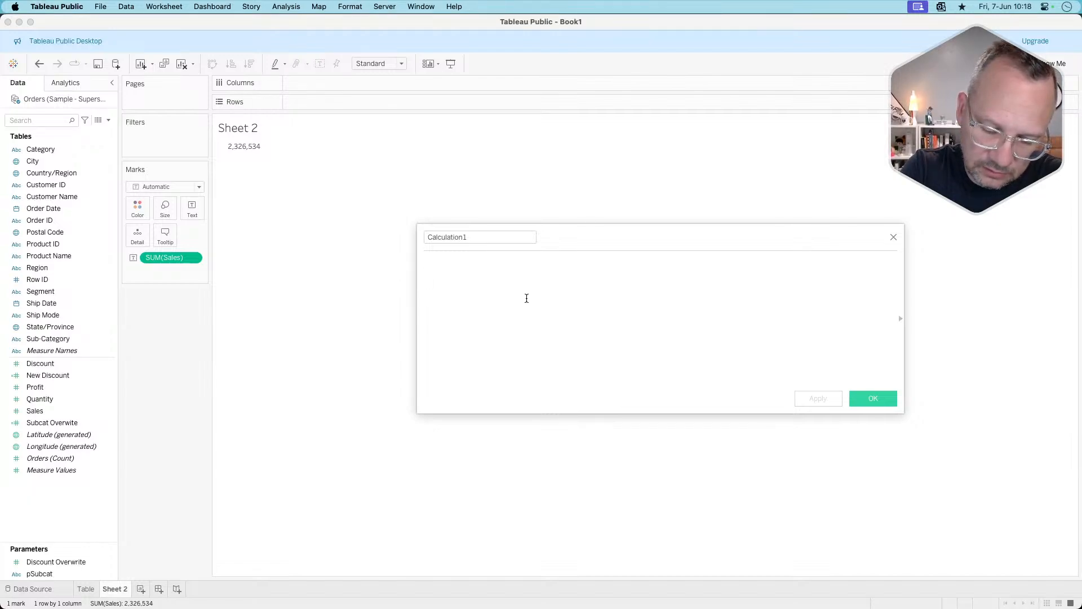
{"action": "type", "text": "if "}
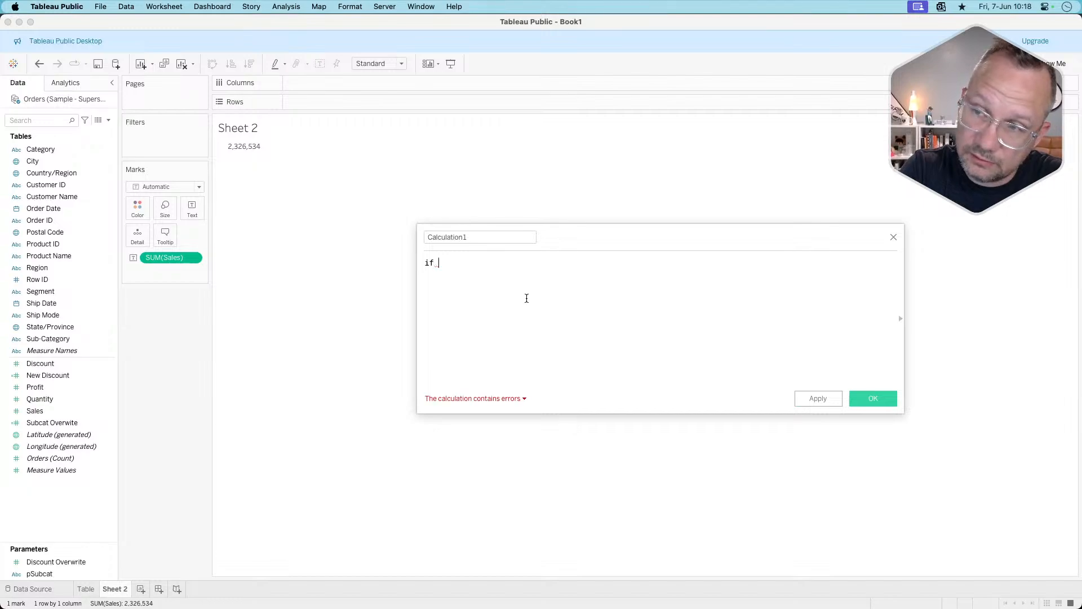
{"action": "type", "text": "[ps"}
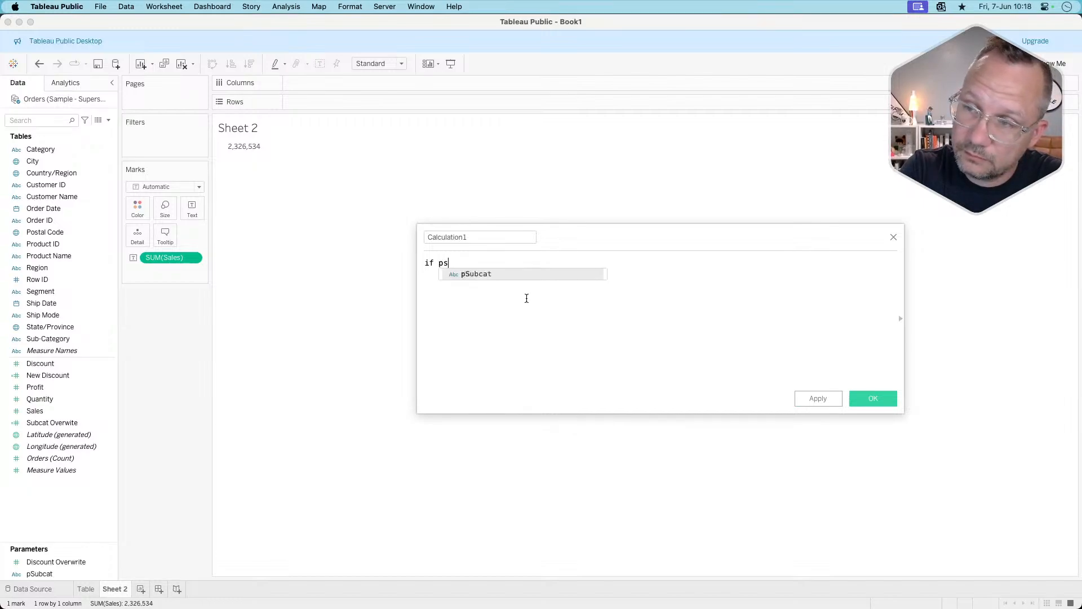
{"action": "key", "text": "Return"}
{"action": "type", "text": "=sub"}
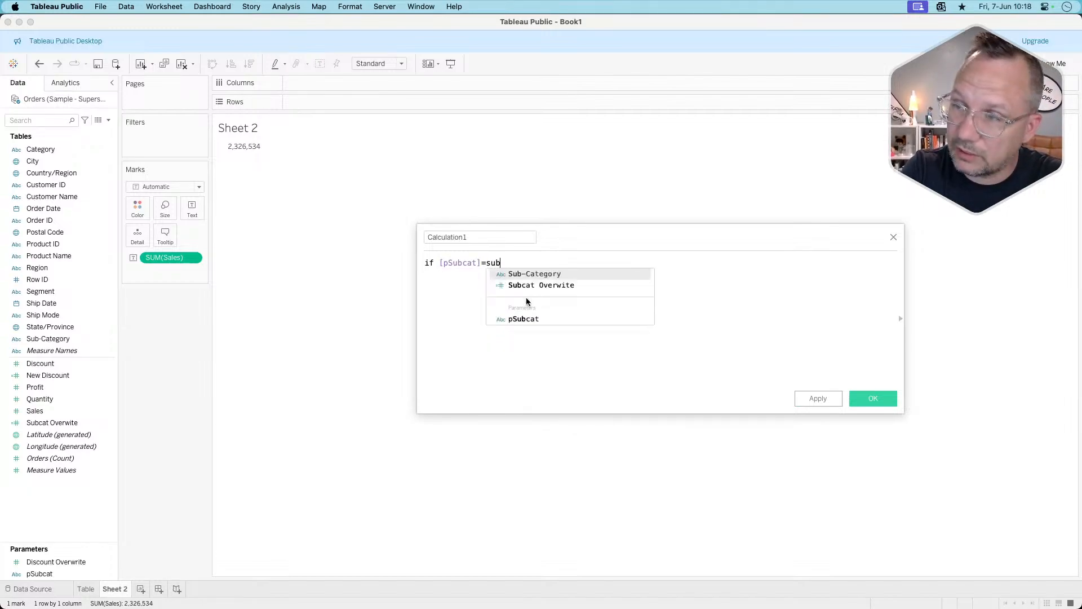
{"action": "key", "text": "Return"}
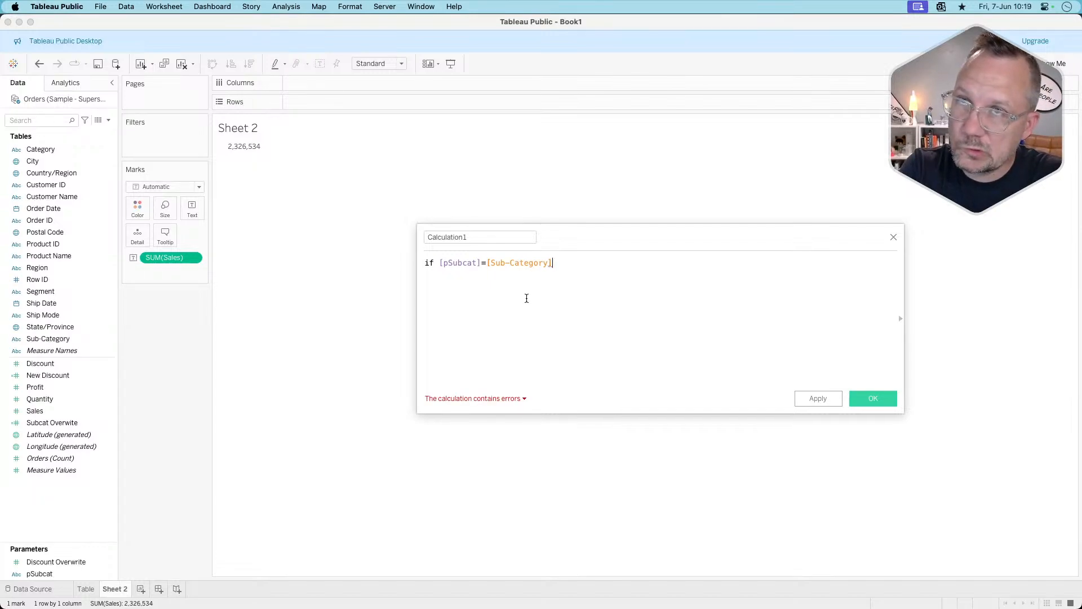
Complete the condition in the formula with then [Sales] END.
{"action": "type", "text": "then "}
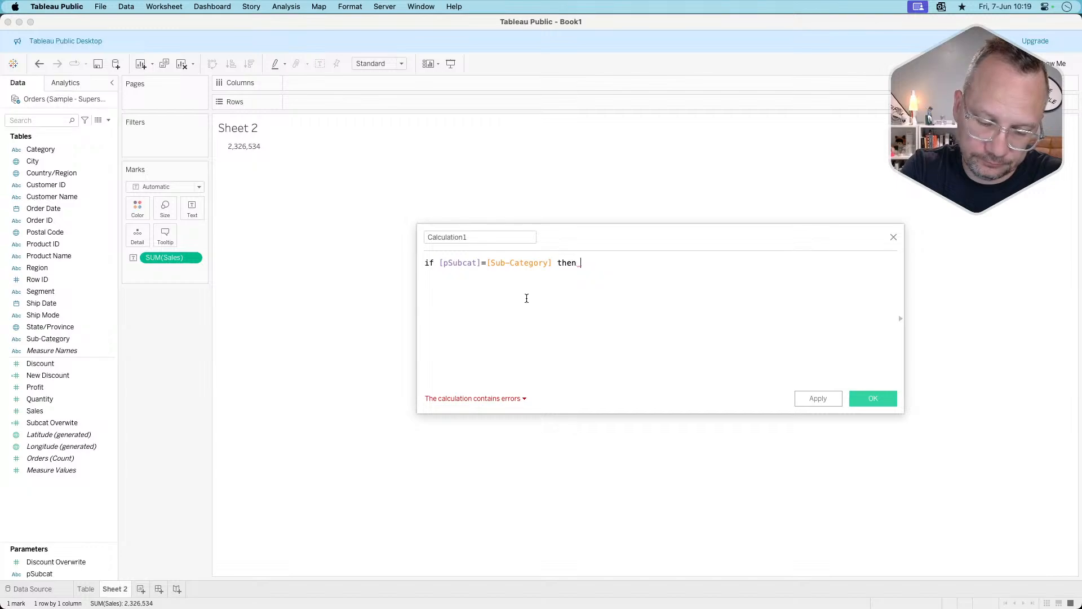
{"action": "type", "text": "sale"}
{"action": "key", "text": "Return"}
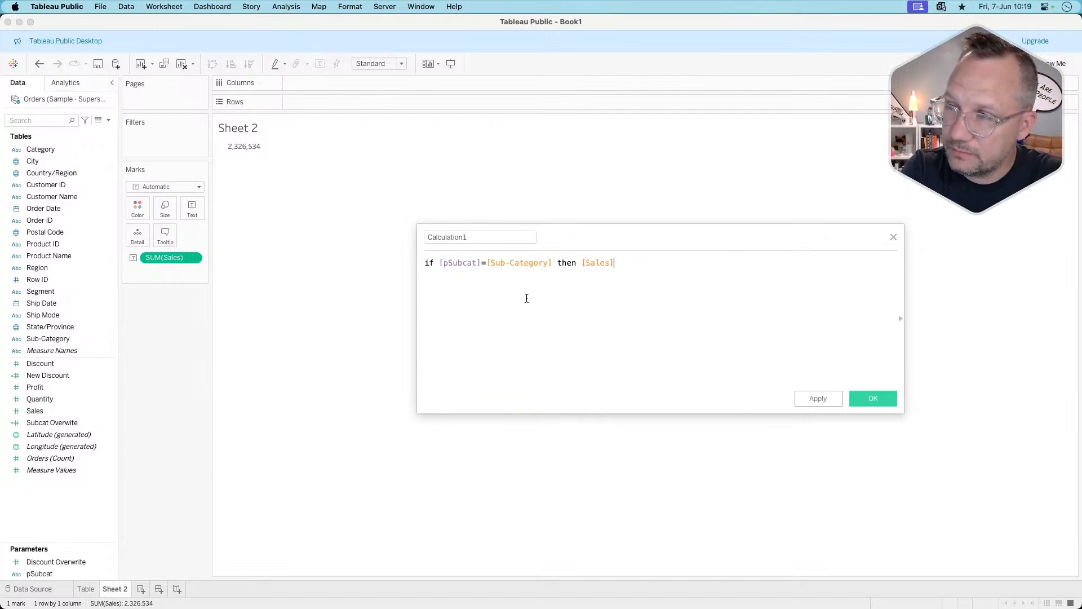
{"action": "type", "text": "end"}
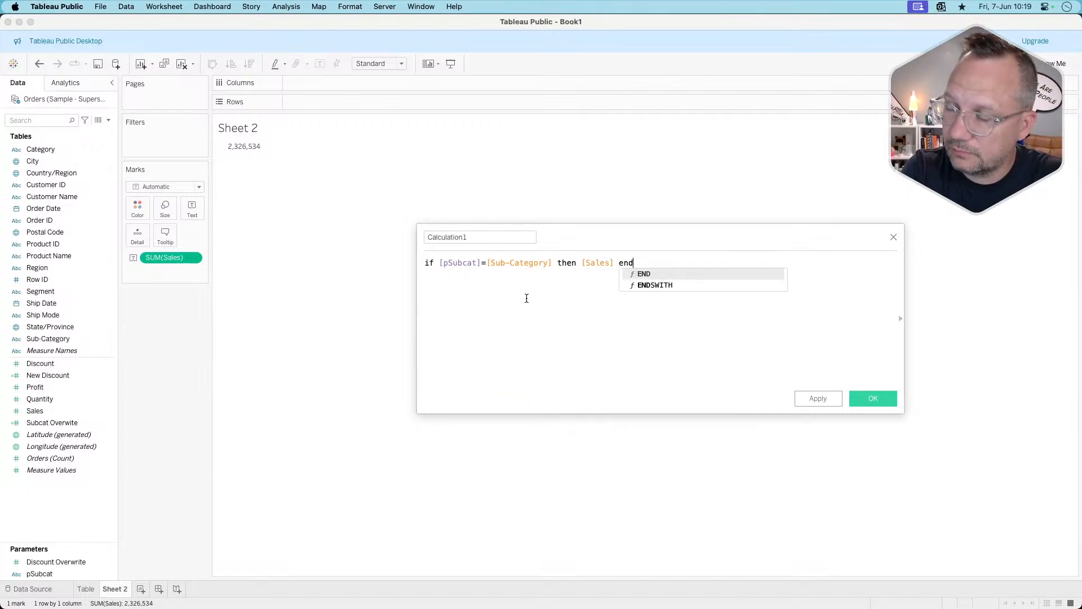
{"action": "key", "text": "Return"}
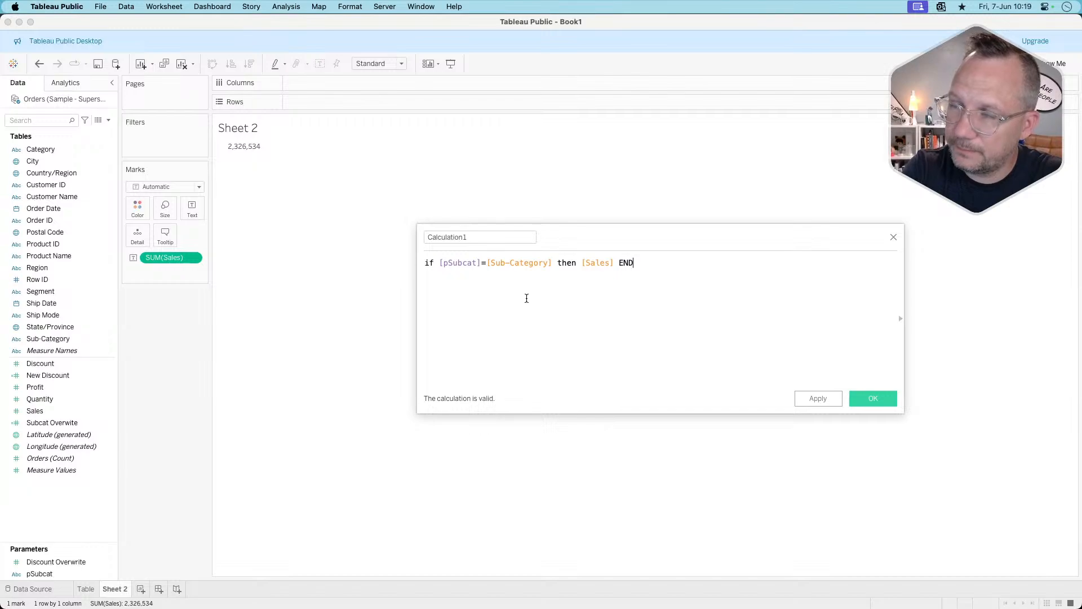
Wrap the IF expression in sum( ) and multiply it by [New Discount] on a second line.
{"action": "type", "text": ")"}
{"action": "key", "text": "super+Left"}
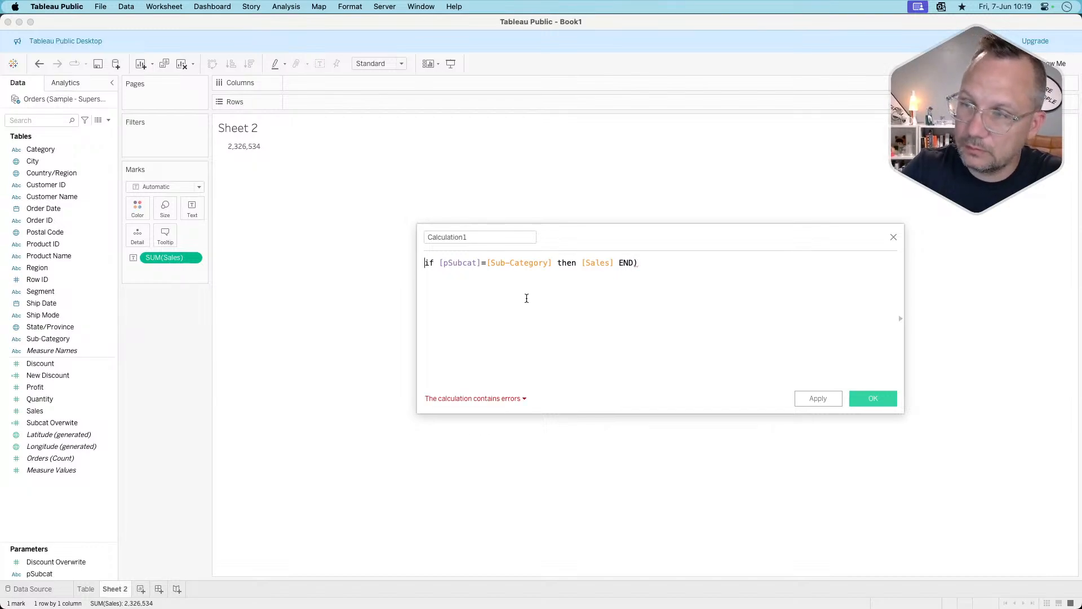
{"action": "type", "text": "("}
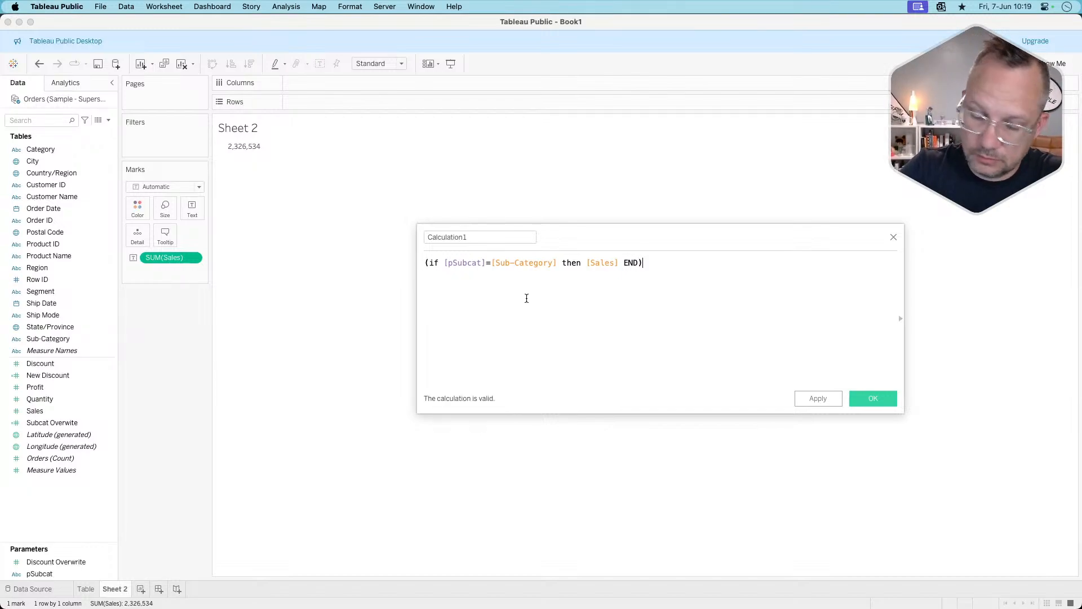
{"action": "key", "text": "Return"}
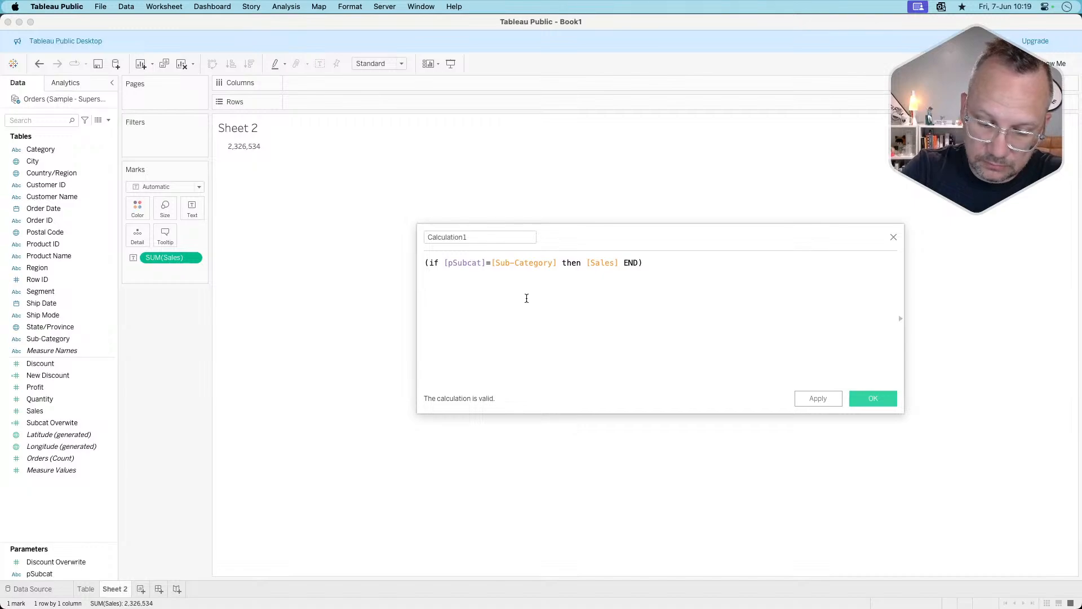
{"action": "type", "text": "*"}
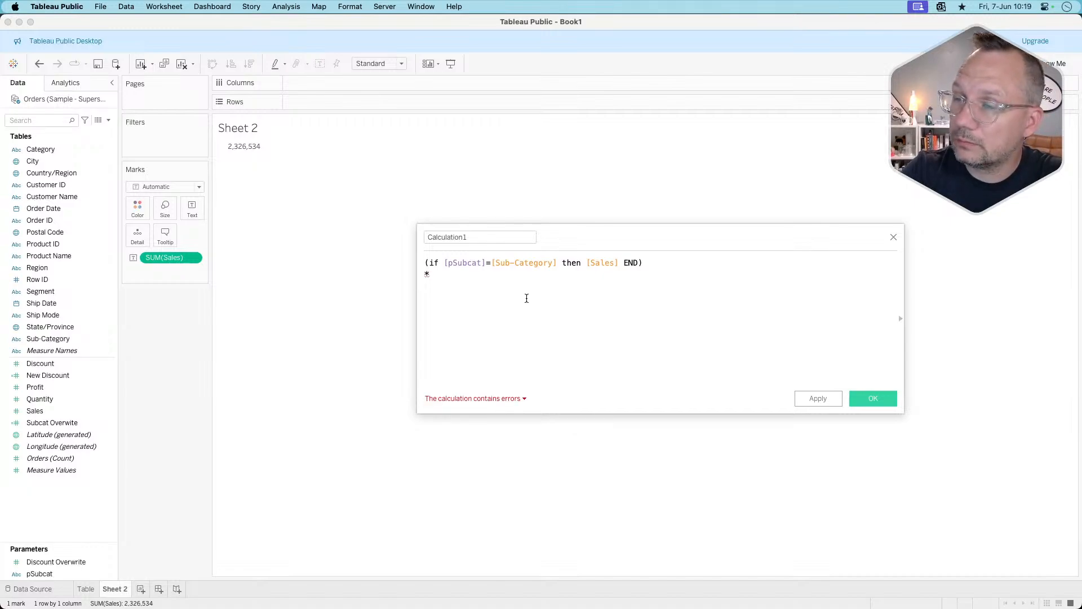
{"action": "type", "text": "sum"}
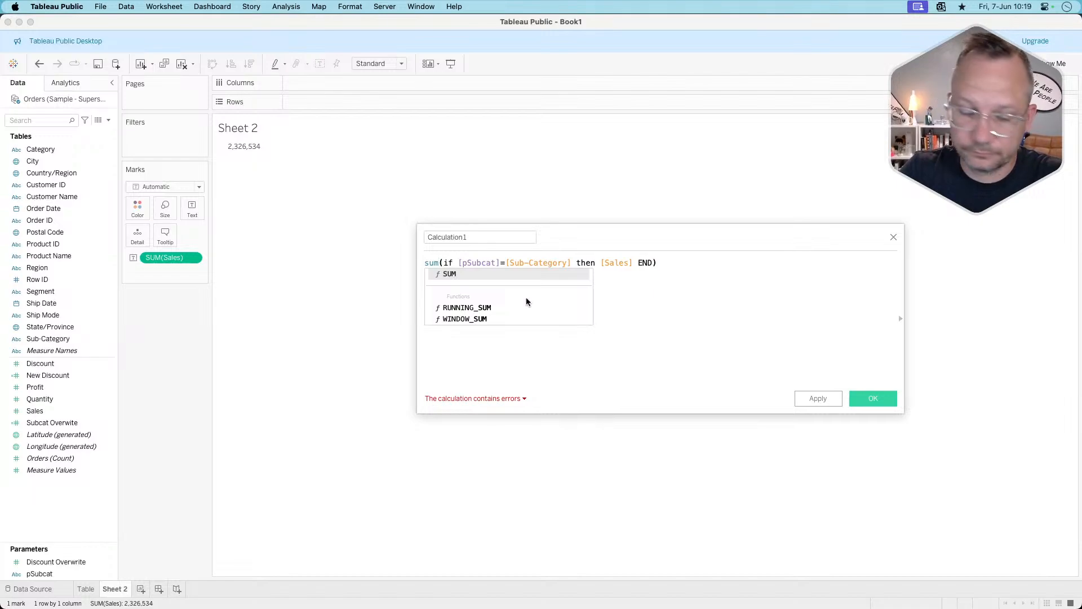
{"action": "key", "text": "Right"}
{"action": "key", "text": "Down"}
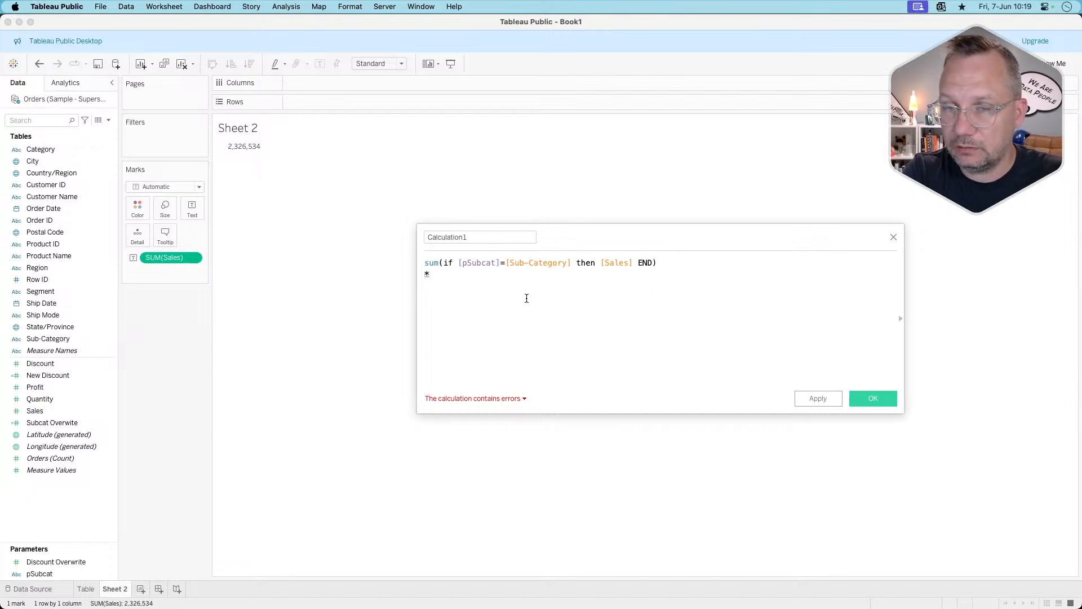
{"action": "type", "text": "new"}
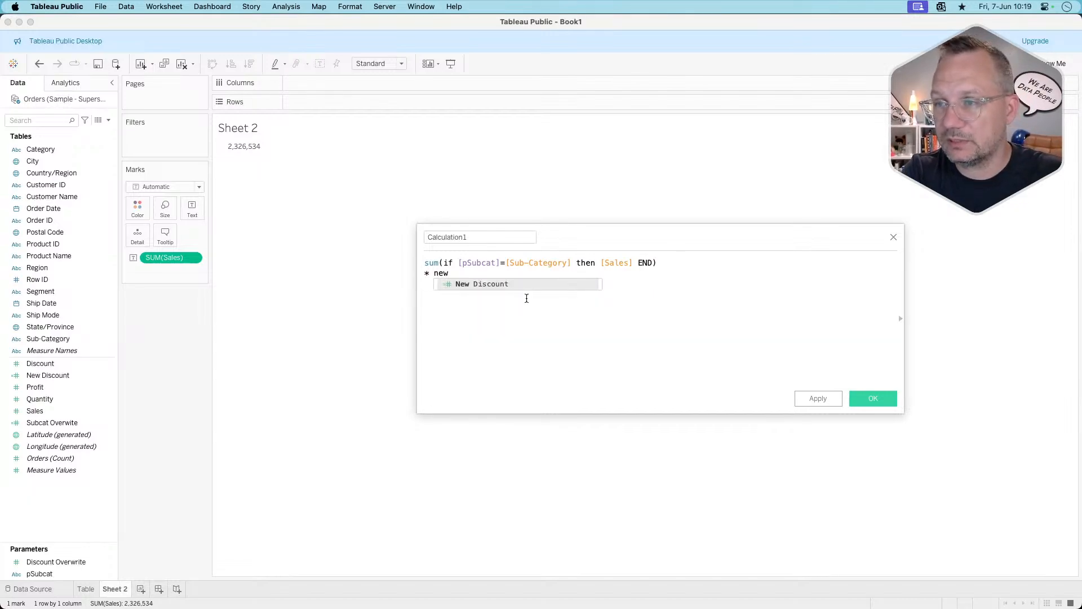
{"action": "key", "text": "Return"}
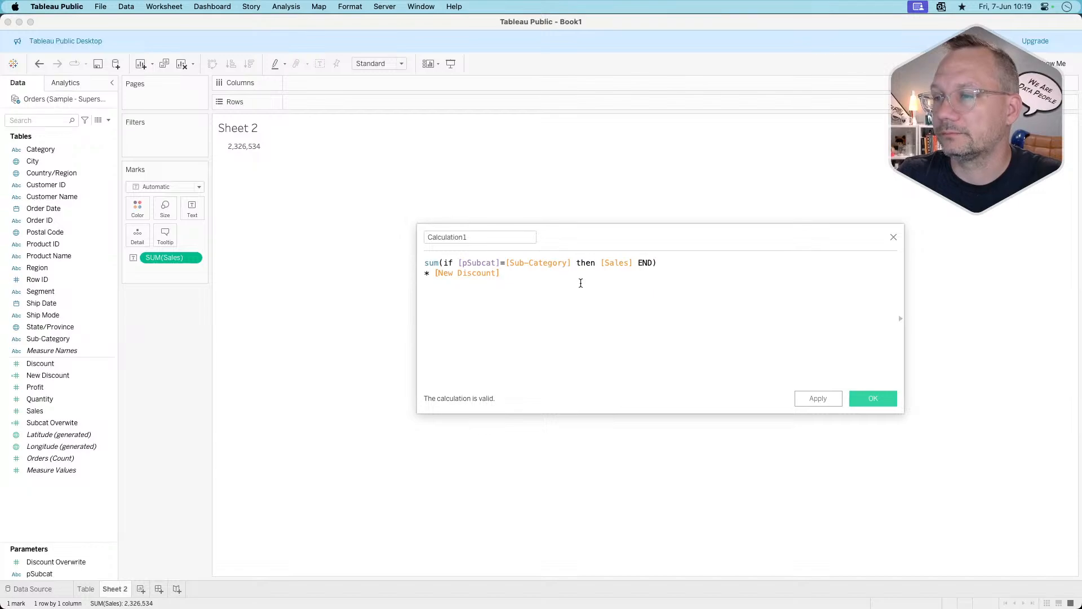
Name the calculated field "New Subcat Sales with discount" and save it.
{"action": "double_click", "coordinate": [477, 236]}
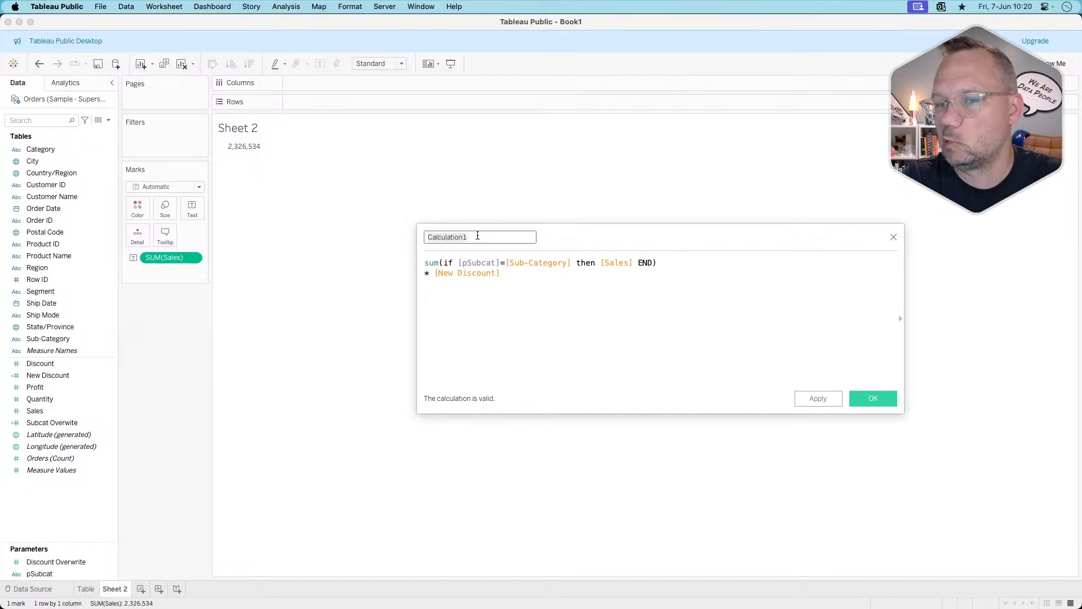
{"action": "type", "text": "New "}
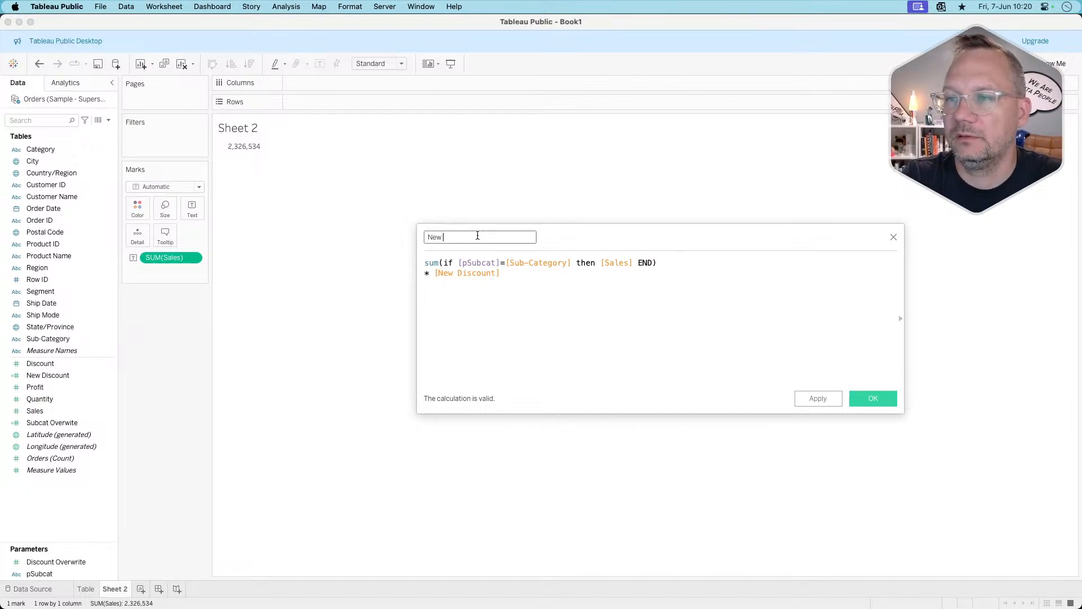
{"action": "type", "text": "Subcat "}
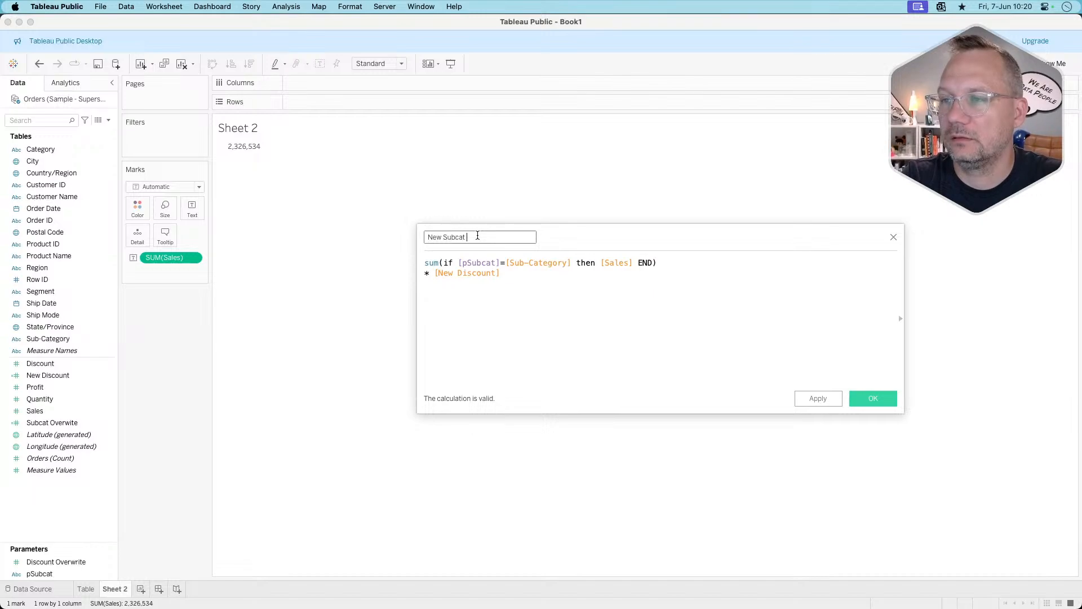
{"action": "type", "text": "Sales"}
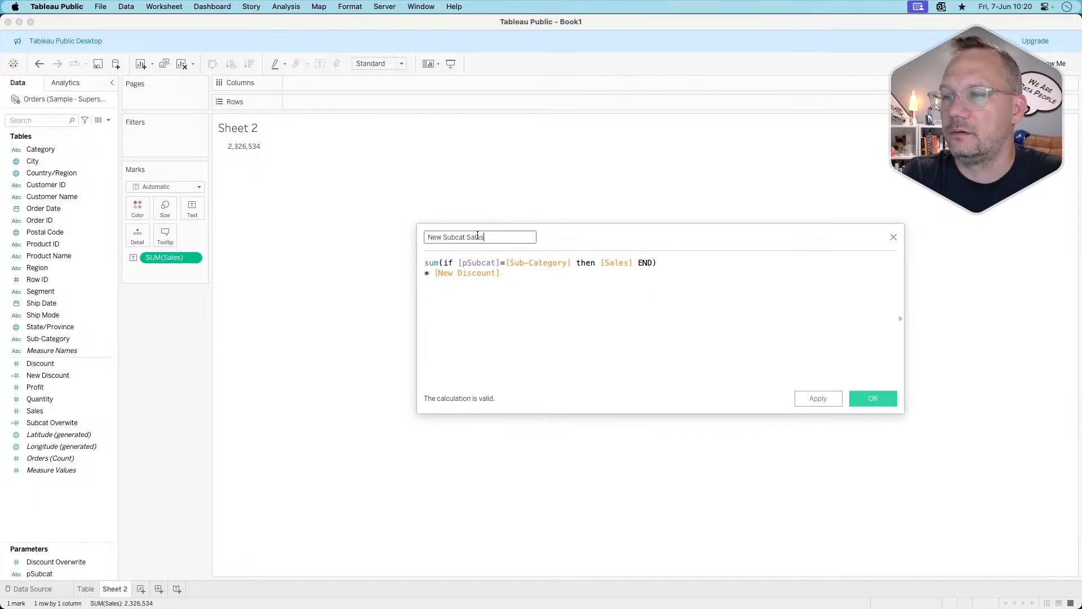
{"action": "type", "text": " with d"}
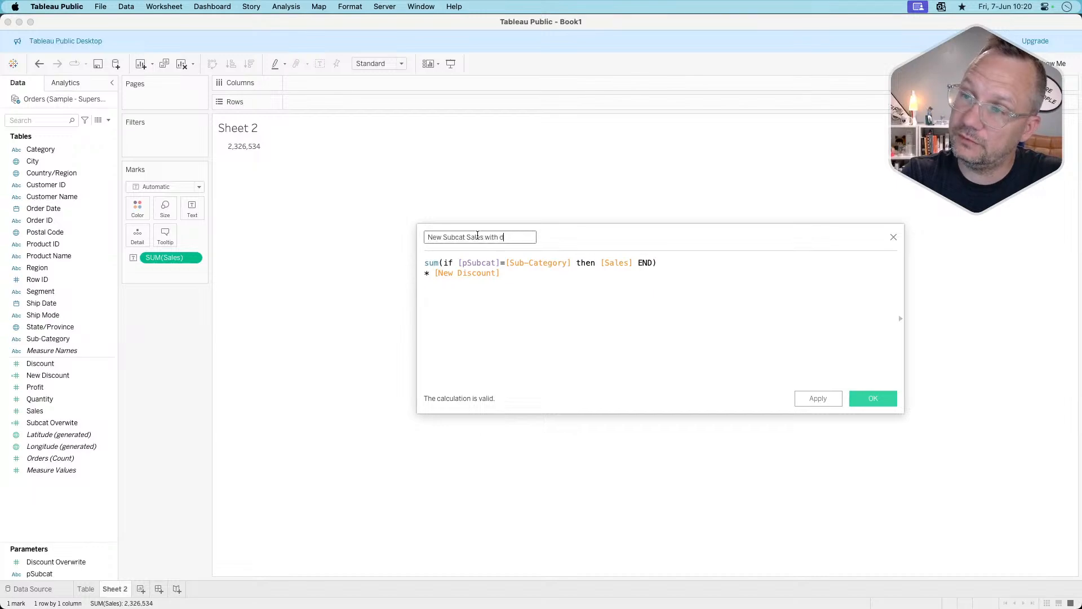
{"action": "type", "text": "iscount"}
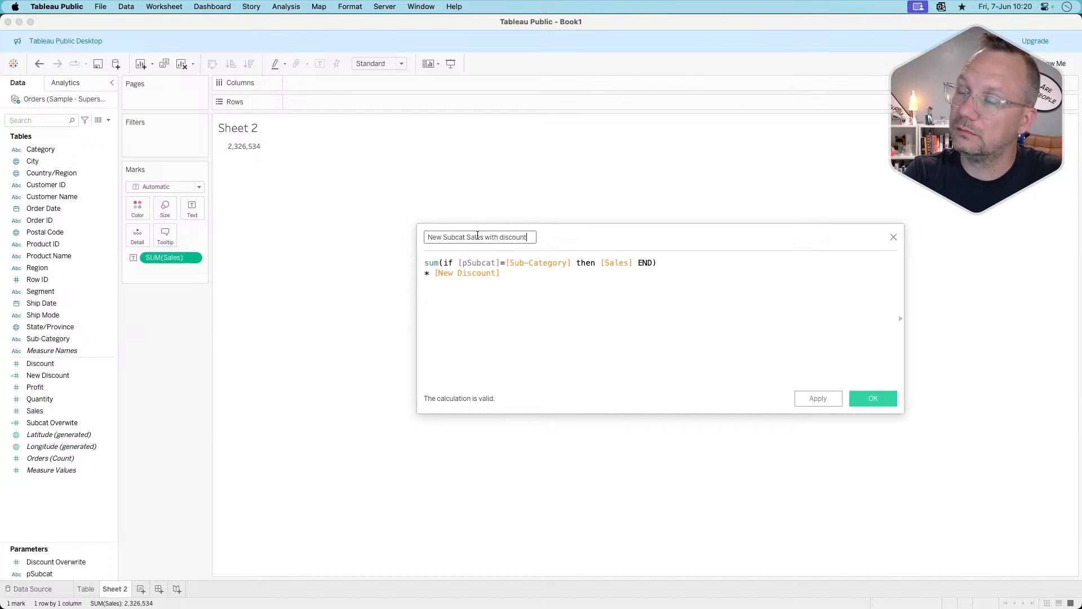
{"action": "left_click", "coordinate": [873, 398]}
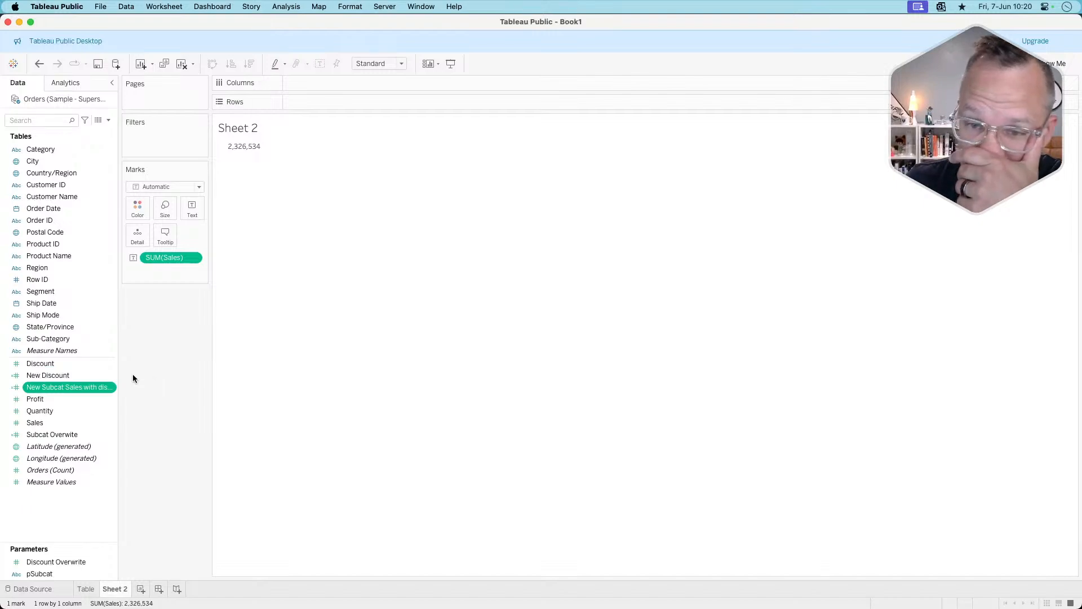
Duplicate the Table worksheet.
{"action": "left_click", "coordinate": [87, 589]}
{"action": "right_click", "coordinate": [88, 592]}
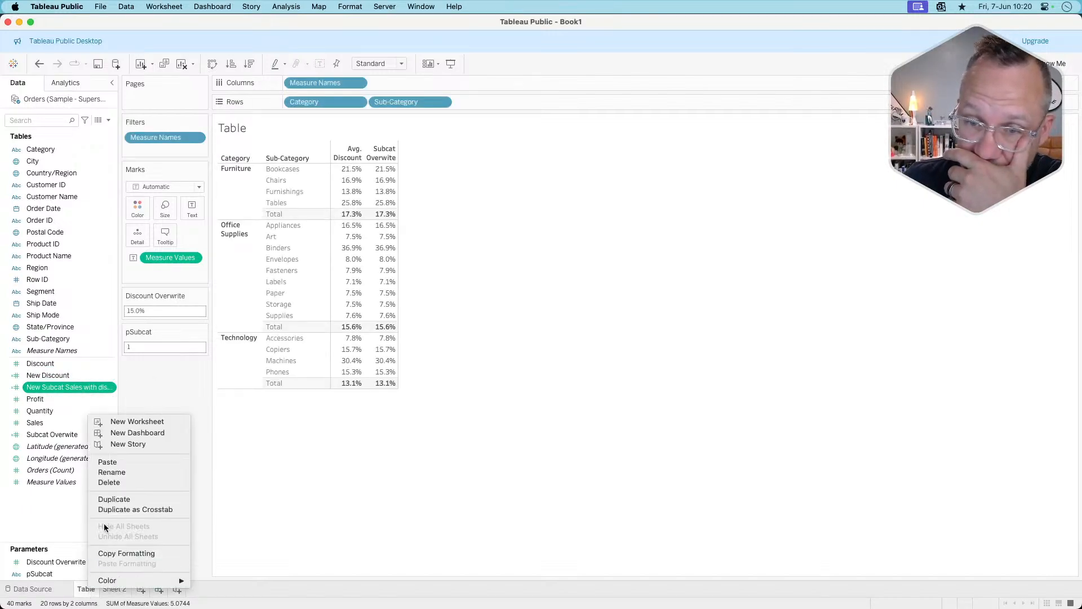
{"action": "left_click", "coordinate": [123, 499]}
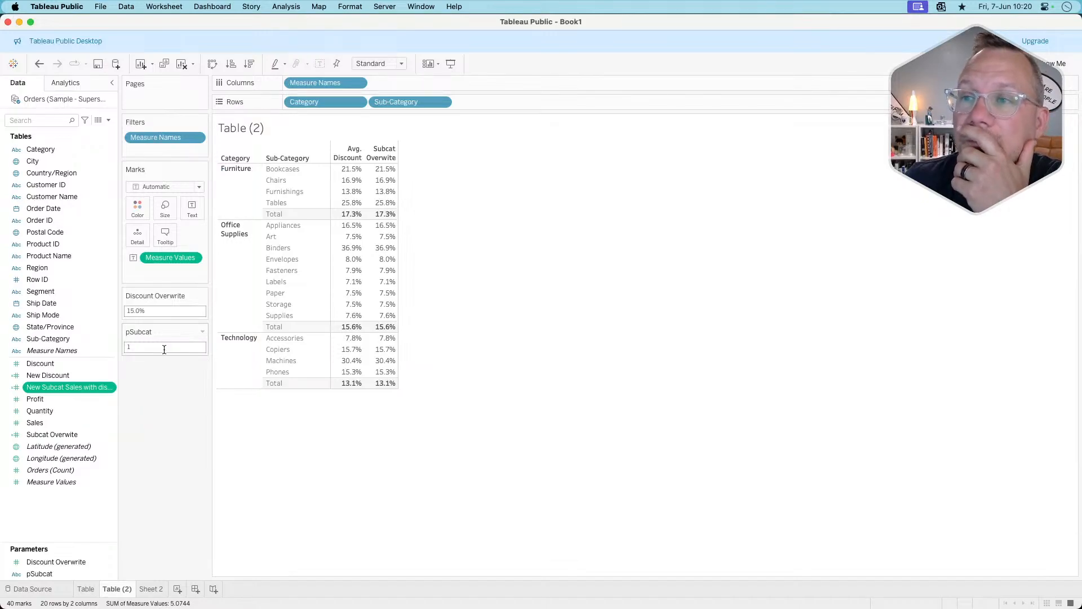
Show the Measure Values shelf on the duplicated sheet and add New Subcat Sales with discount, with Sales placed just before it.
{"action": "right_click", "coordinate": [158, 382]}
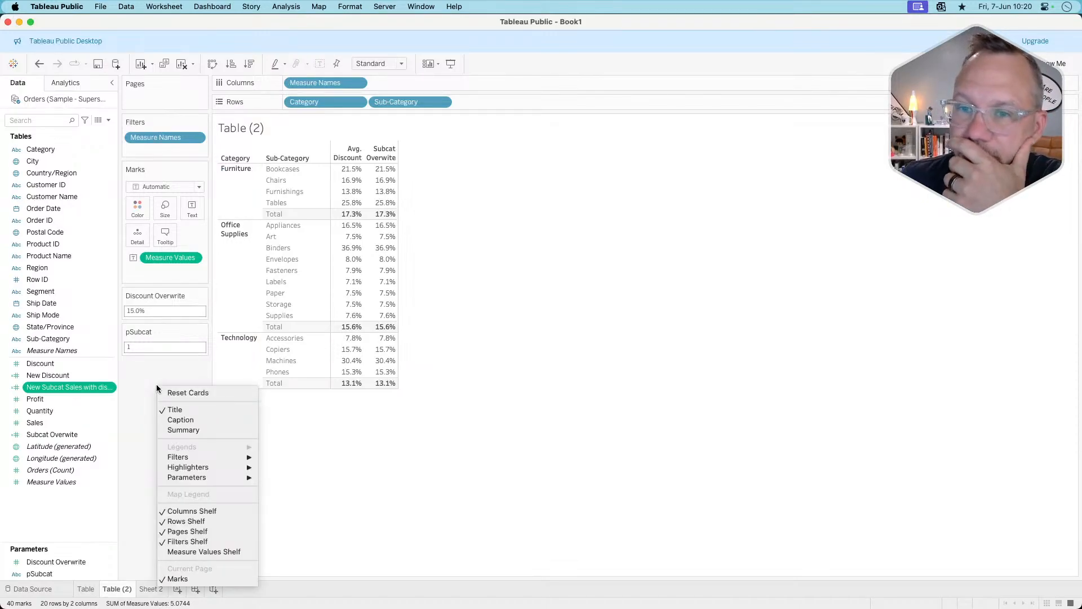
{"action": "left_click", "coordinate": [186, 551]}
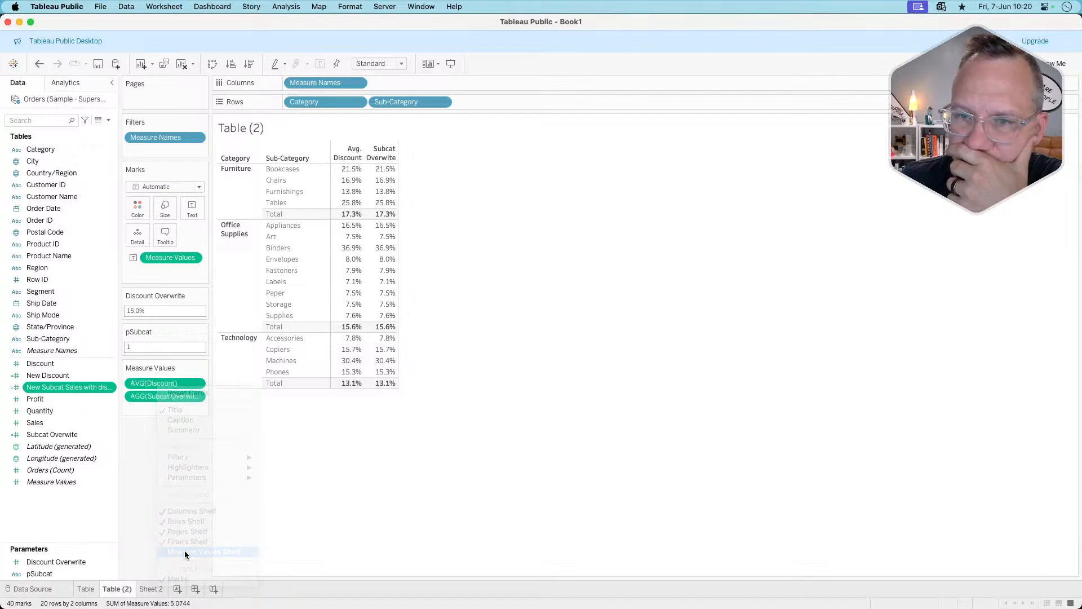
{"action": "left_click_drag", "start_coordinate": [85, 388], "coordinate": [164, 408]}
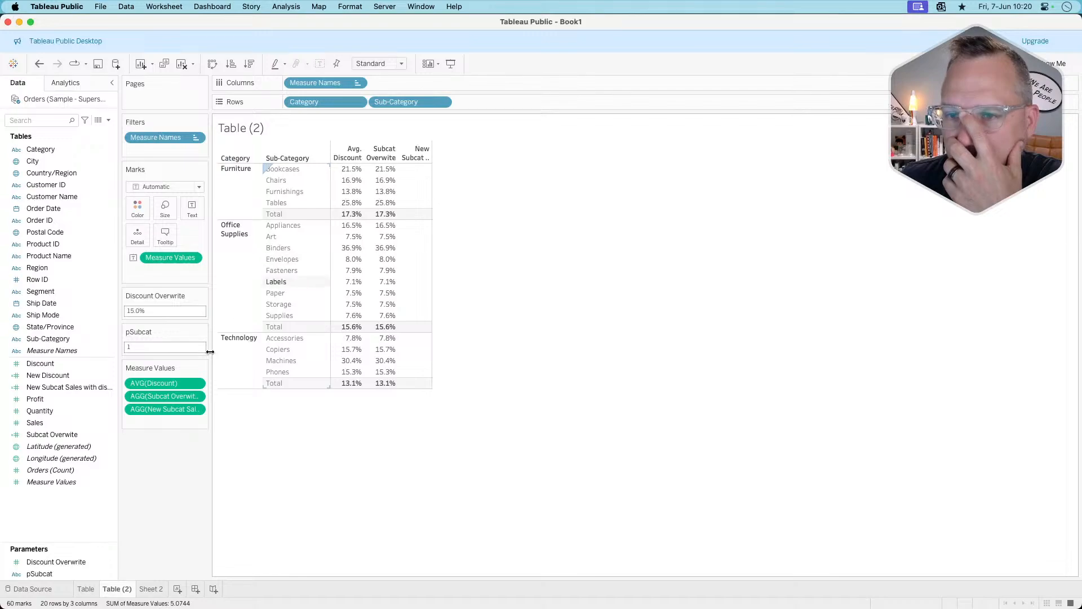
{"action": "left_click_drag", "start_coordinate": [53, 421], "coordinate": [170, 400]}
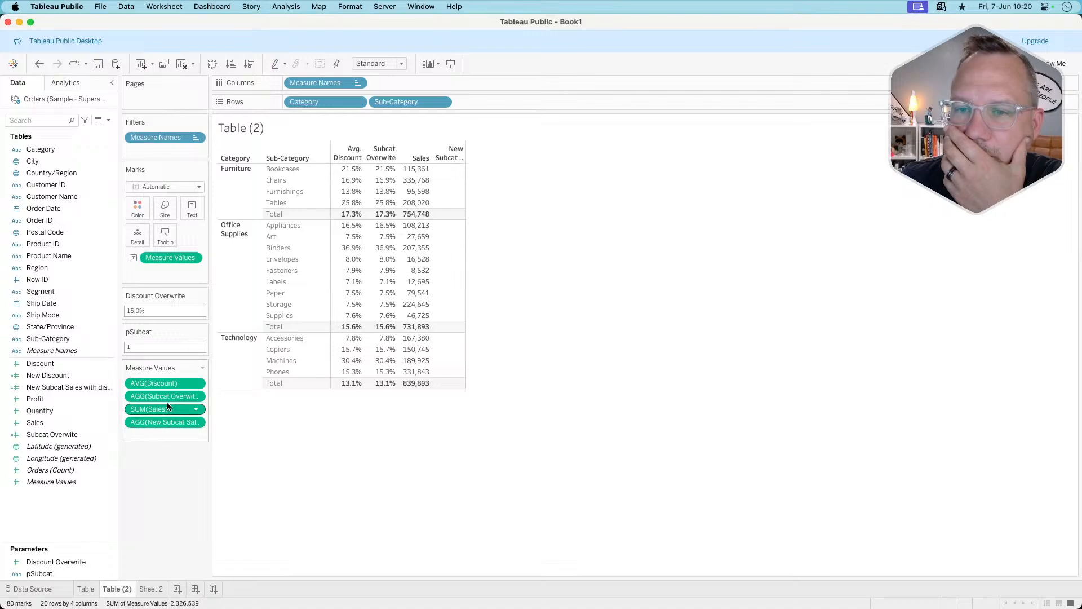
Select the Binders sub-category and examine its new discounted Sales value against the original Sales.
{"action": "left_click", "coordinate": [283, 248]}
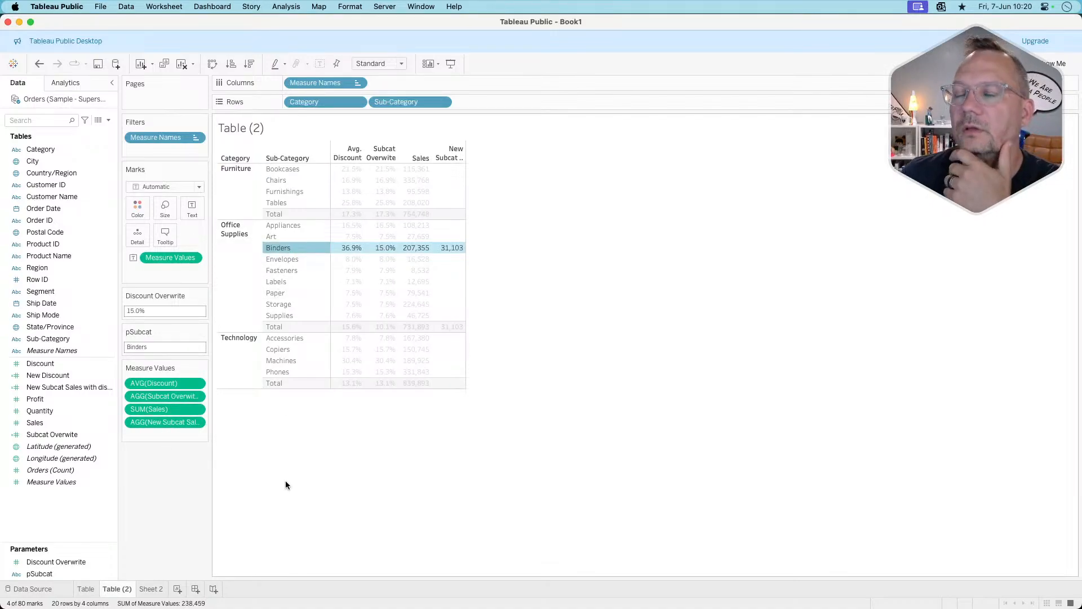
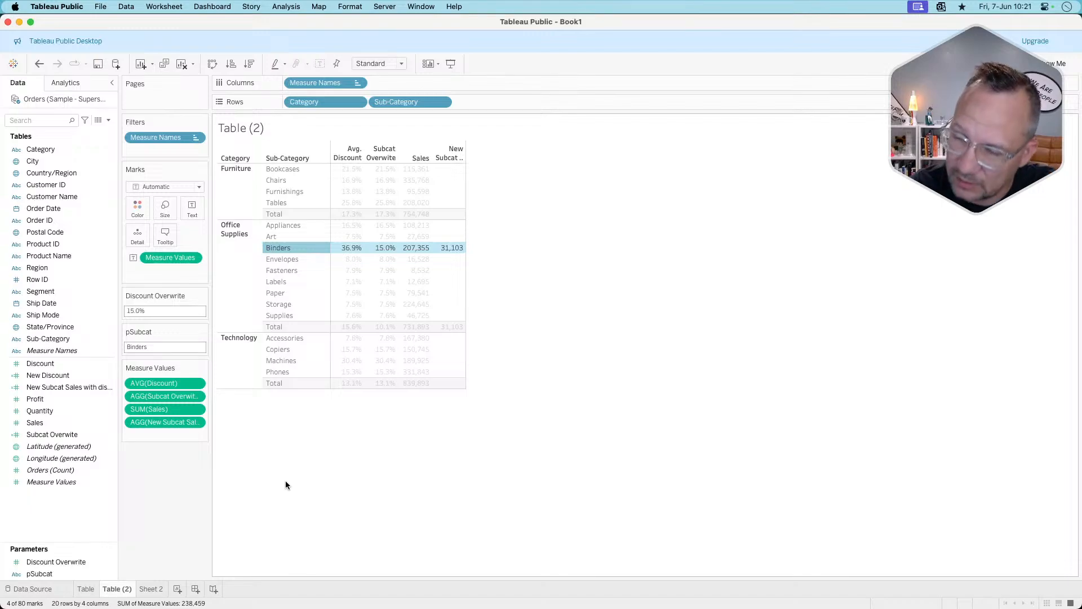
{"action": "mouse_move", "coordinate": [451, 253]}
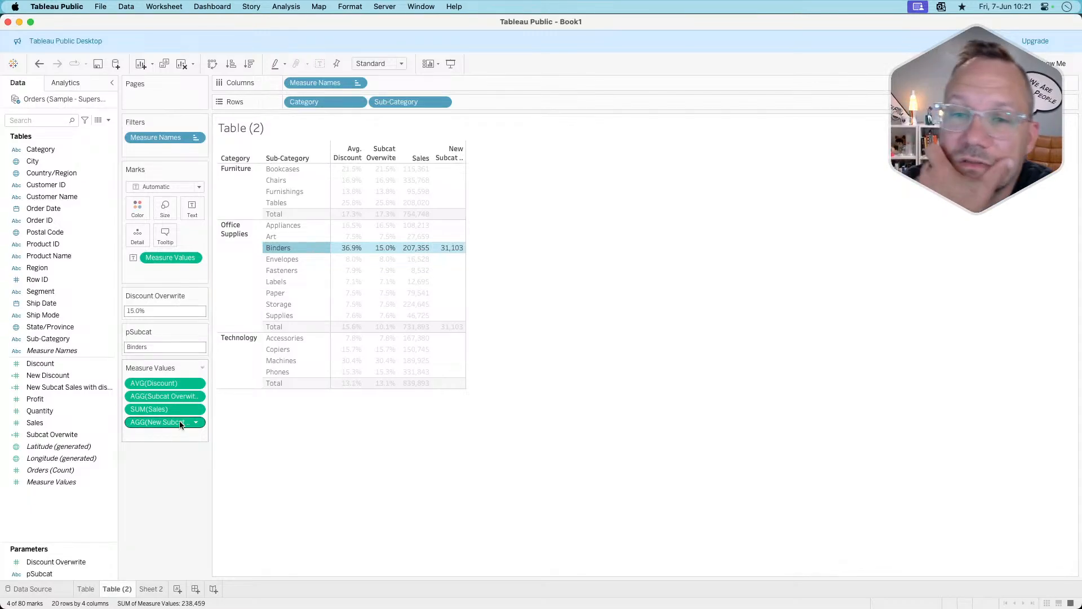
Review the formula of the New Subcat Sales with discount field and close it without changes.
{"action": "right_click", "coordinate": [61, 387]}
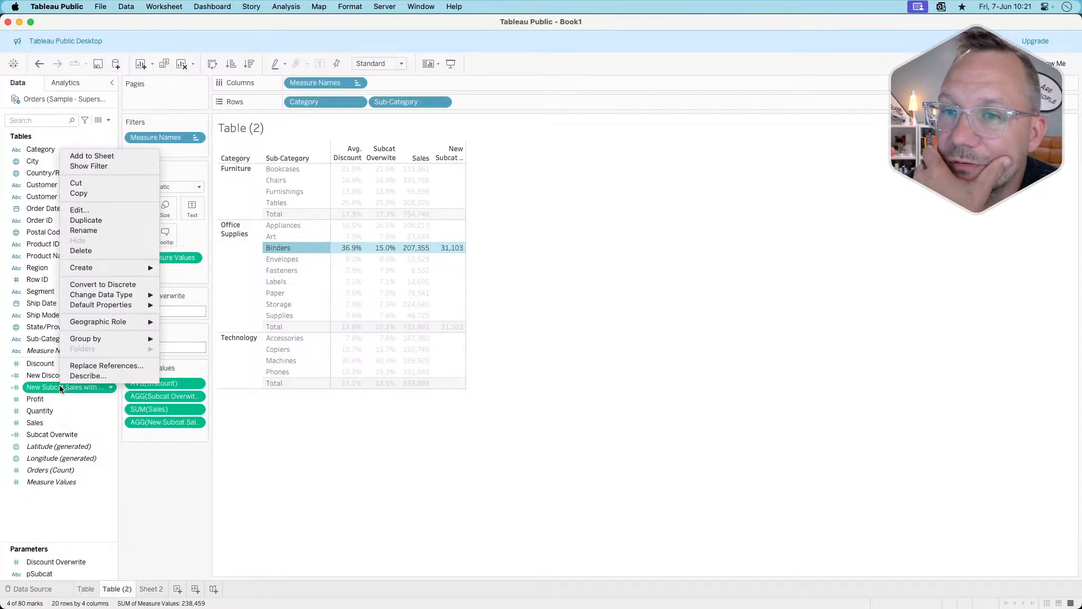
{"action": "left_click", "coordinate": [86, 212]}
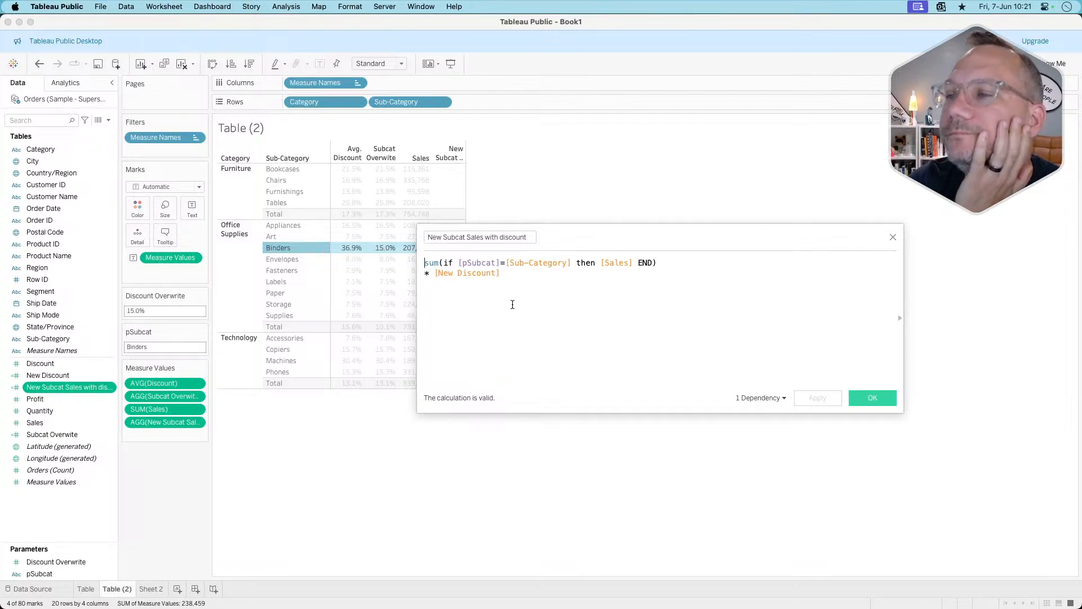
{"action": "left_click_drag", "start_coordinate": [616, 236], "coordinate": [593, 371]}
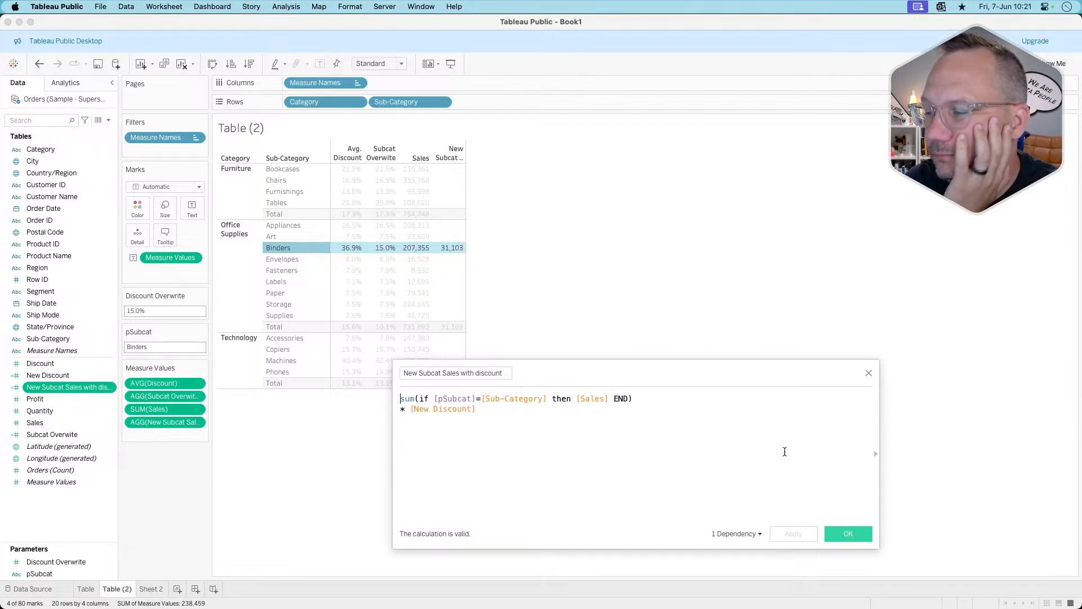
{"action": "left_click", "coordinate": [868, 374]}
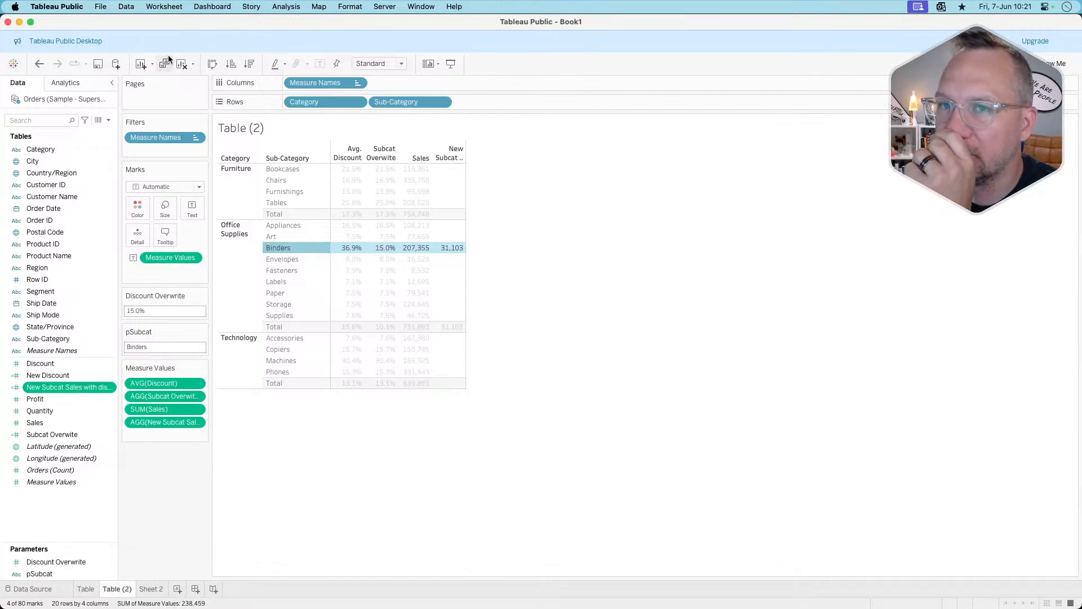
Create a new calculated field and begin its formula with "if [pSubcat]".
{"action": "left_click", "coordinate": [110, 122]}
{"action": "left_click", "coordinate": [101, 128]}
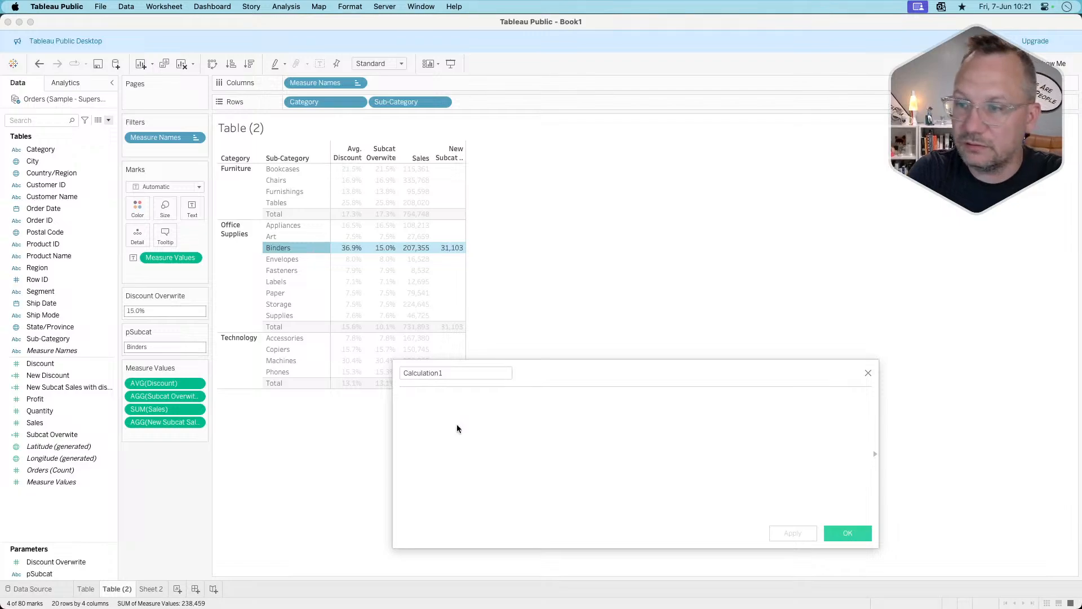
{"action": "type", "text": "if"}
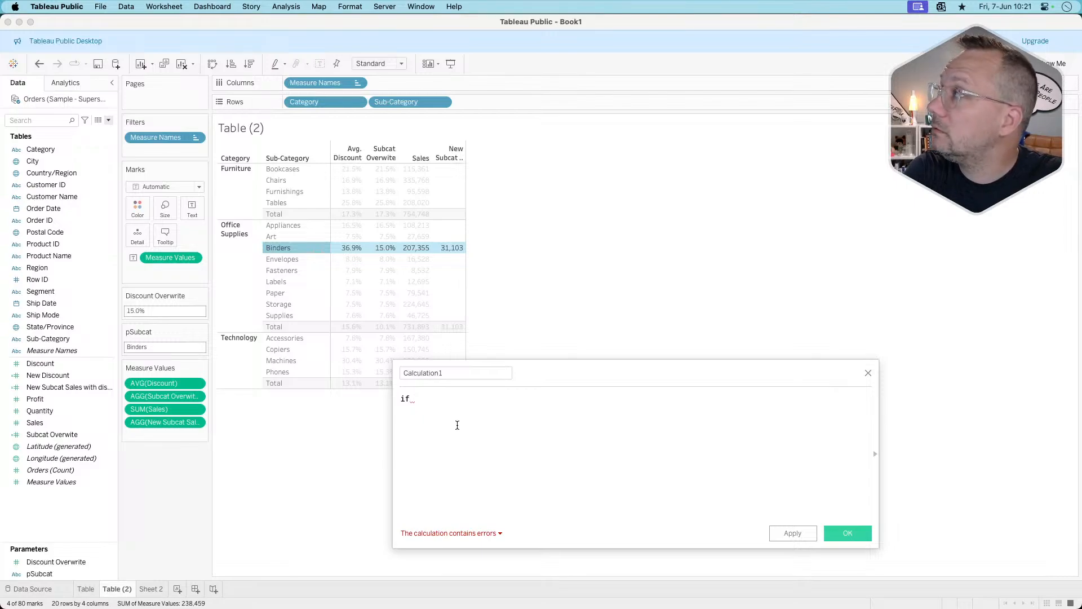
{"action": "type", "text": "sub"}
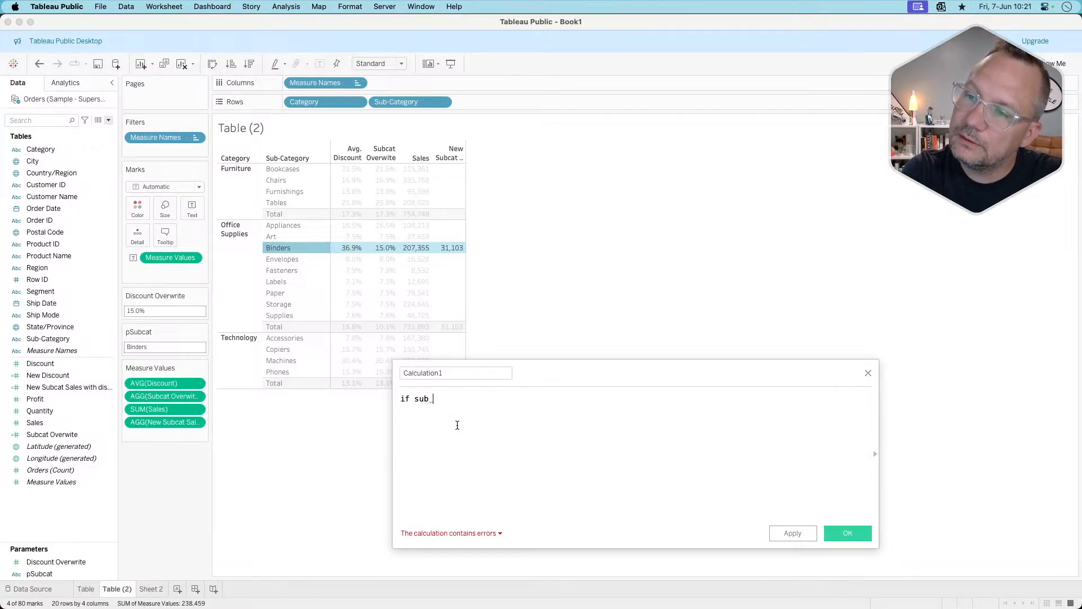
{"action": "type", "text": "c"}
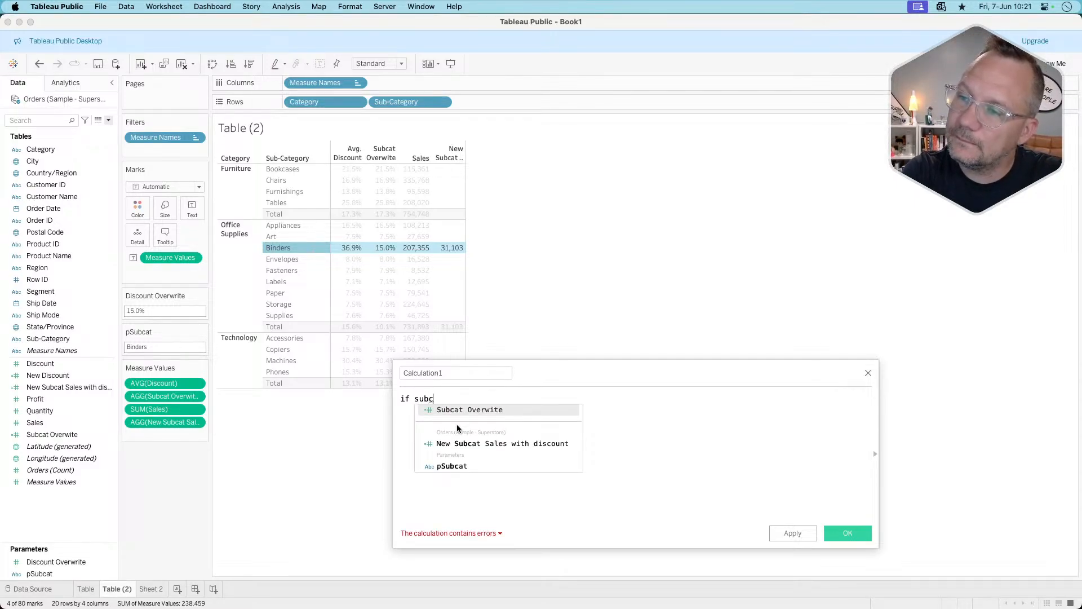
{"action": "key", "text": "Return"}
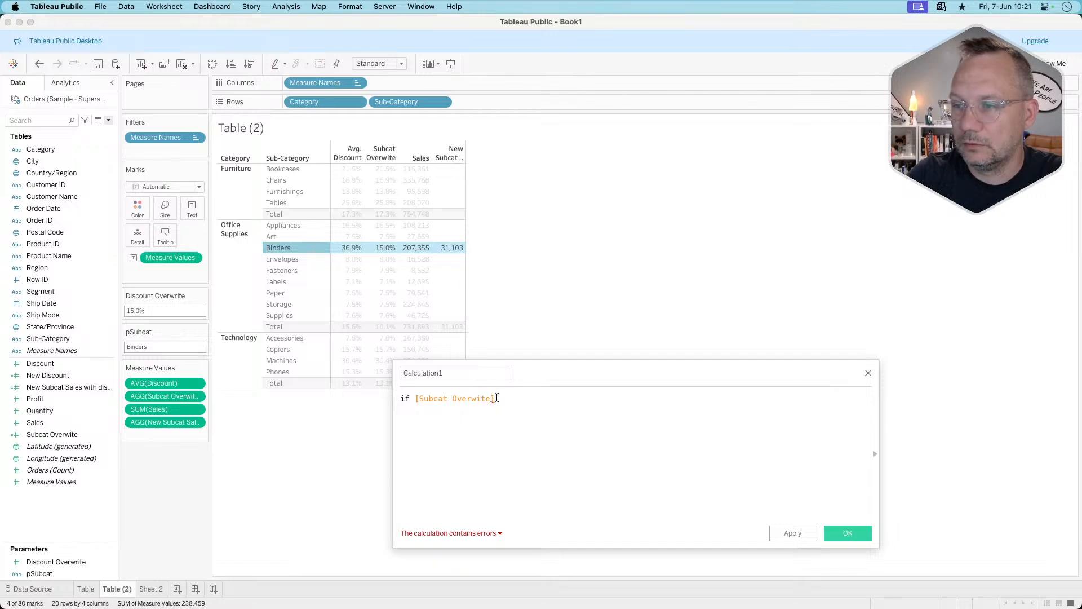
{"action": "left_click_drag", "start_coordinate": [496, 398], "coordinate": [413, 397]}
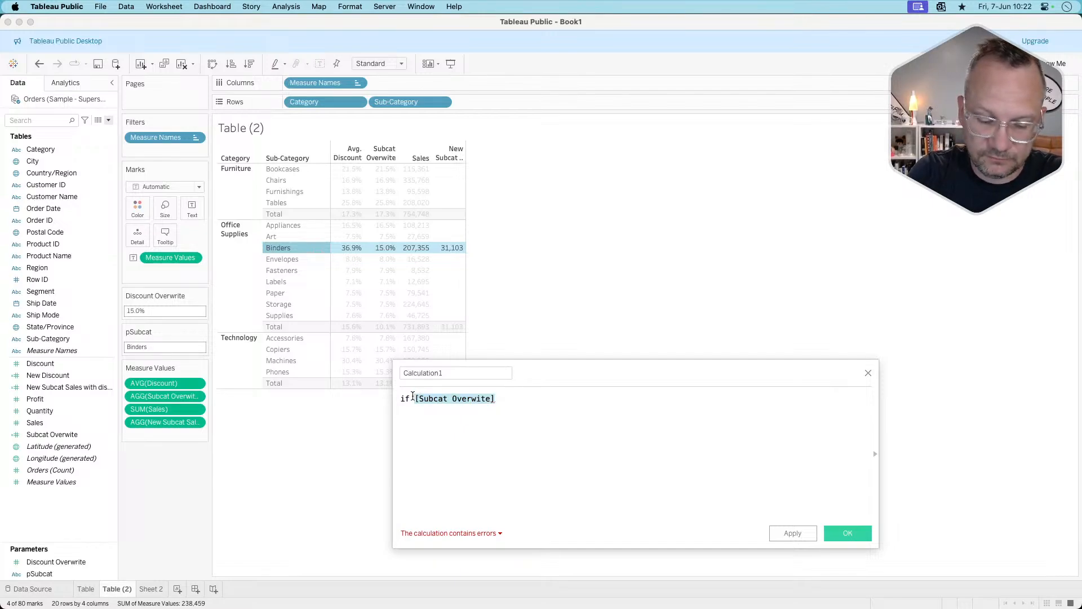
{"action": "type", "text": "psub"}
{"action": "key", "text": "Return"}
Complete the formula's condition so that pSubcat is compared with [Sub-Category].
{"action": "type", "text": "=cat"}
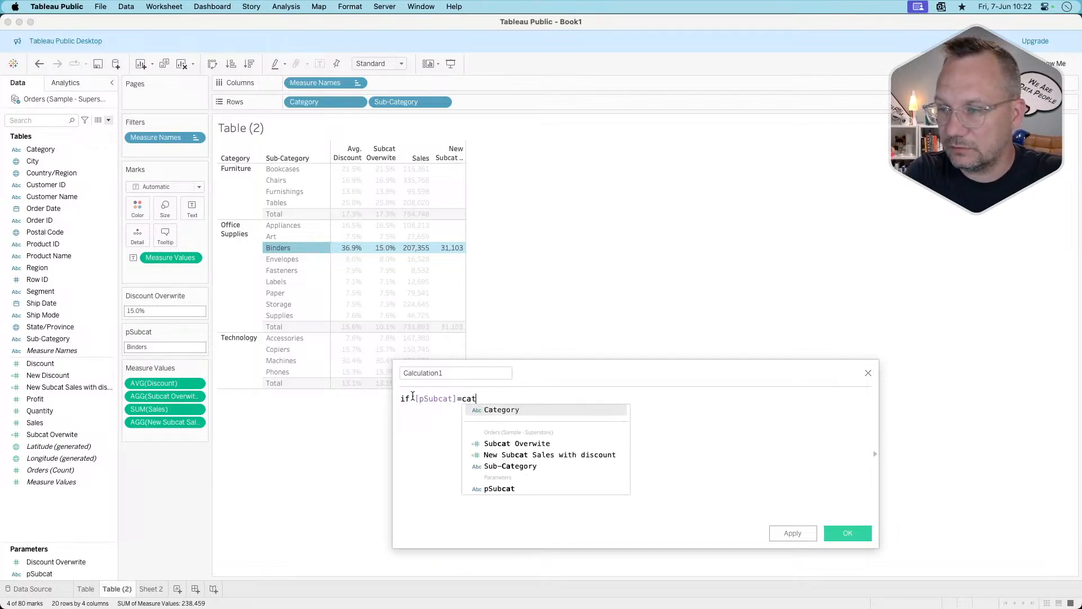
{"action": "key", "text": "BackSpace"}
{"action": "key", "text": "BackSpace"}
{"action": "key", "text": "BackSpace"}
{"action": "type", "text": "[Sub-Category]"}
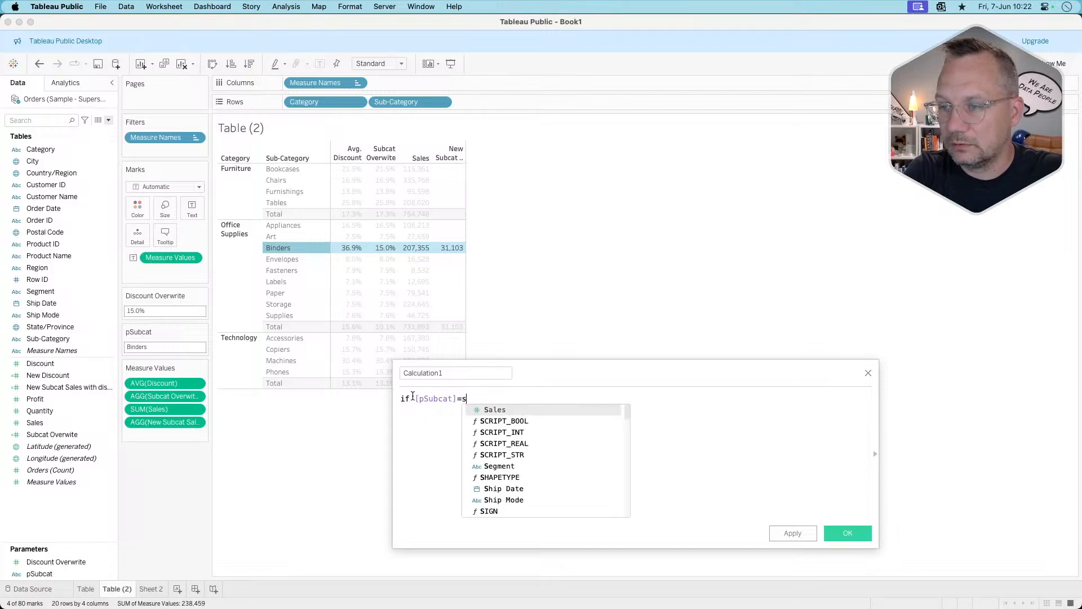
{"action": "key", "text": "Return"}
Finish the IF expression with "then [Sales] end" and enclose the whole expression in parentheses.
{"action": "type", "text": "then "}
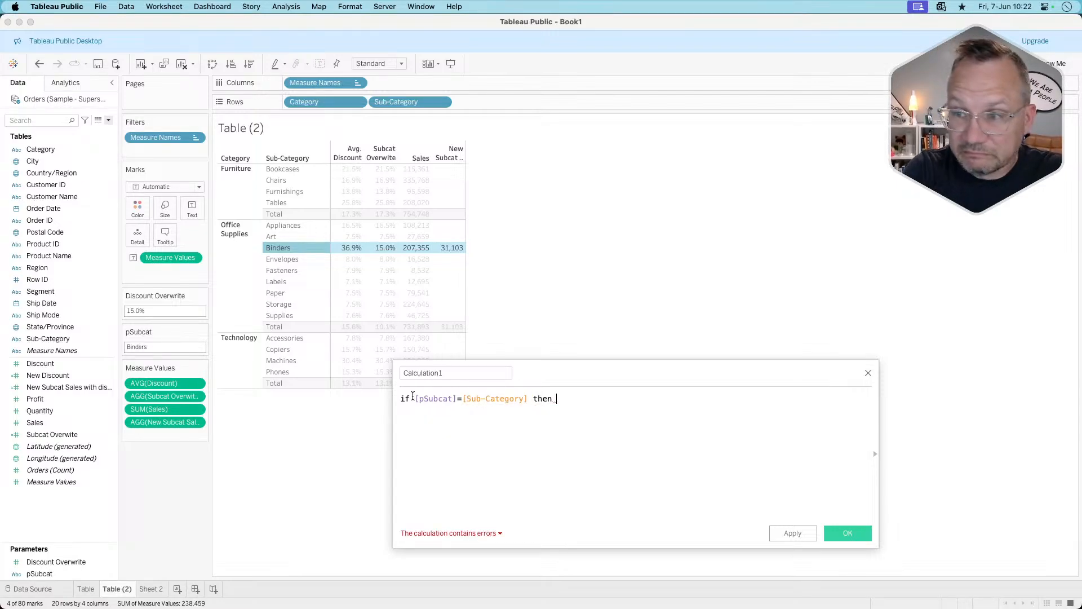
{"action": "type", "text": "sales"}
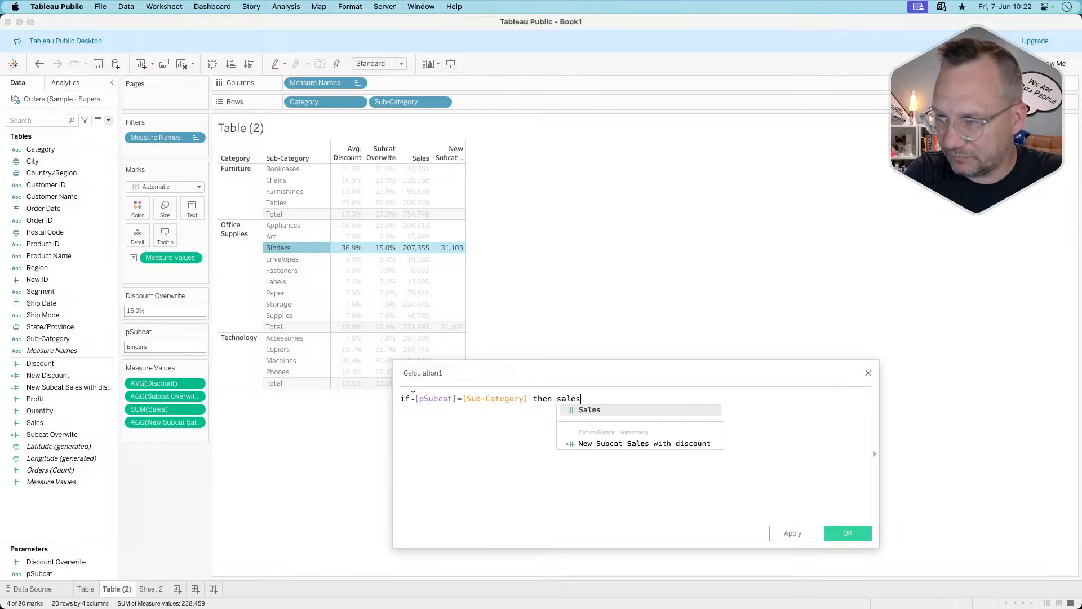
{"action": "key", "text": "Return"}
{"action": "type", "text": "en"}
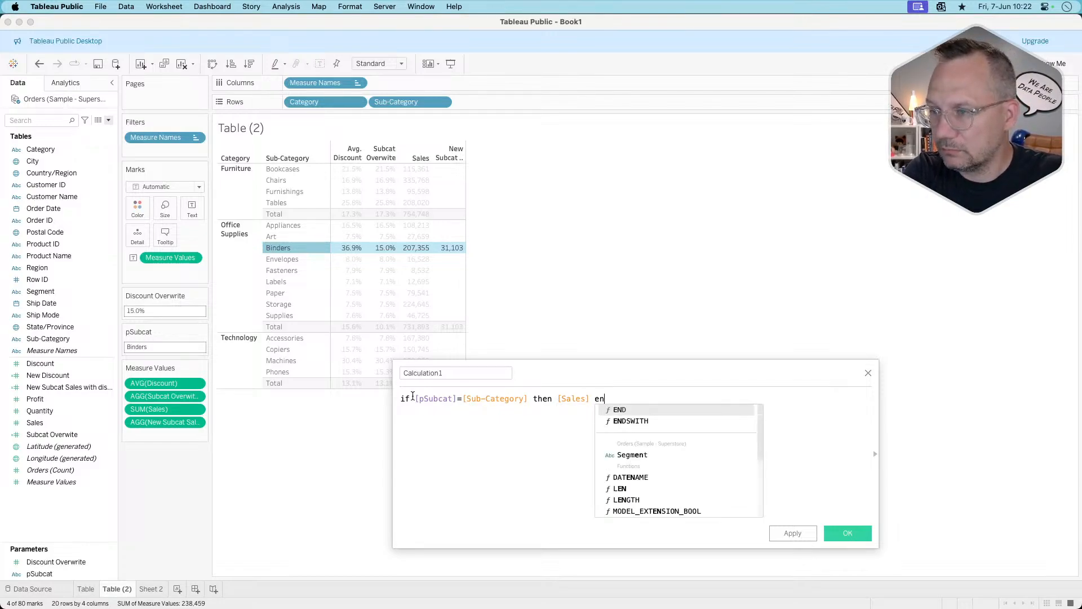
{"action": "type", "text": "d)("}
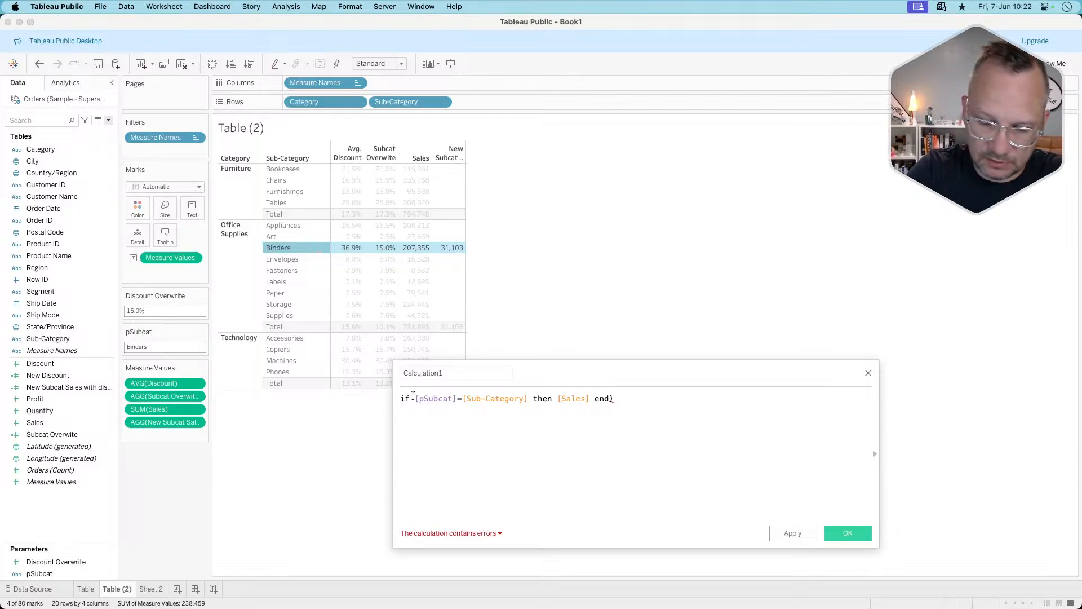
{"action": "key", "text": "Return"}
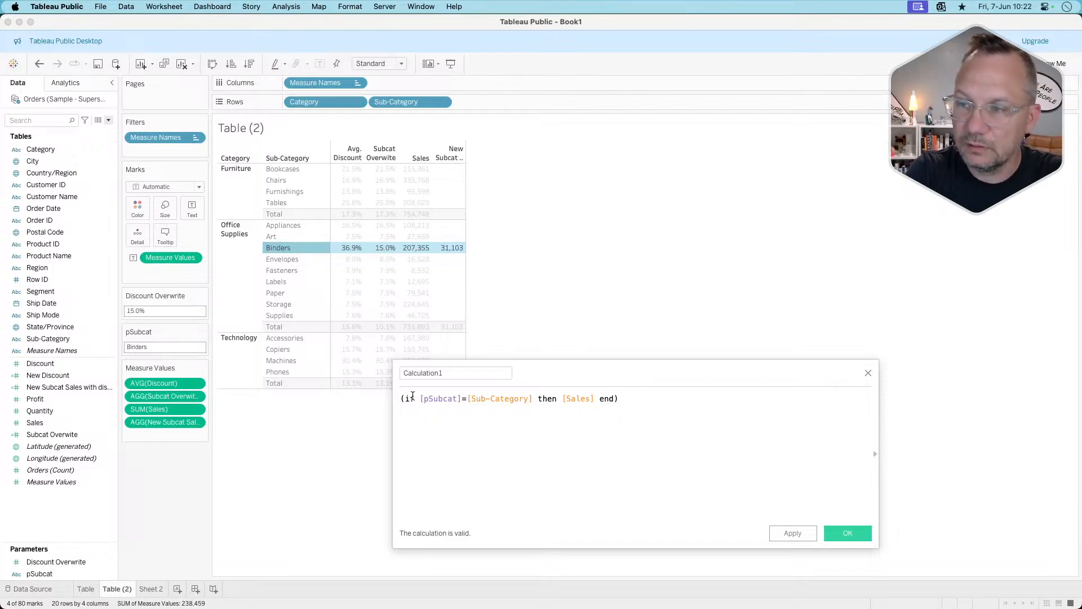
Subtract [New Subcat Sales with discount] from the IF expression and aggregate that expression with SUM.
{"action": "type", "text": "-"}
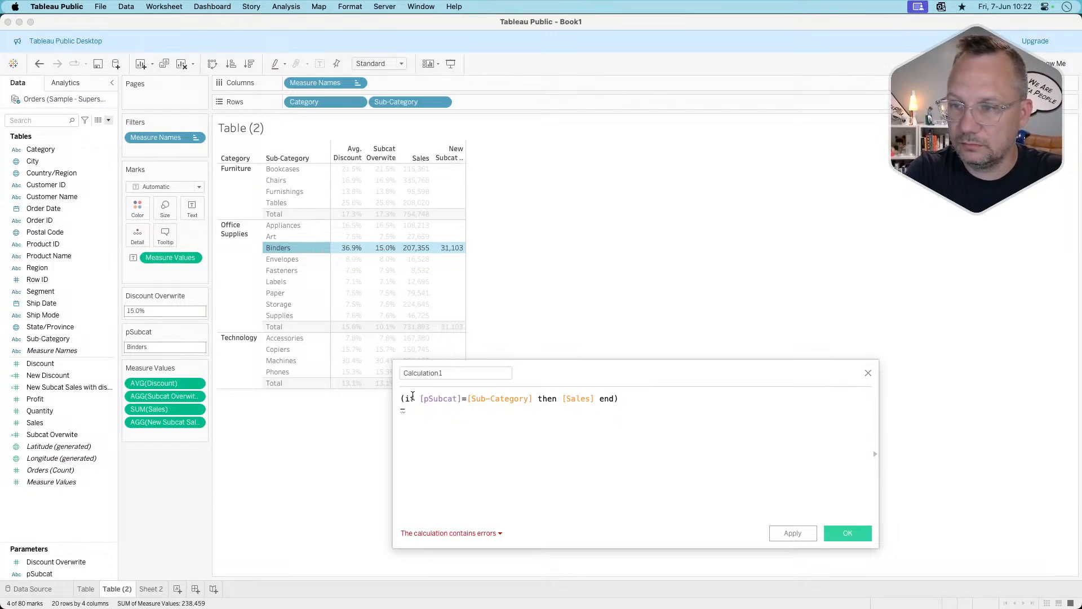
{"action": "key", "text": "Return"}
{"action": "type", "text": "new"}
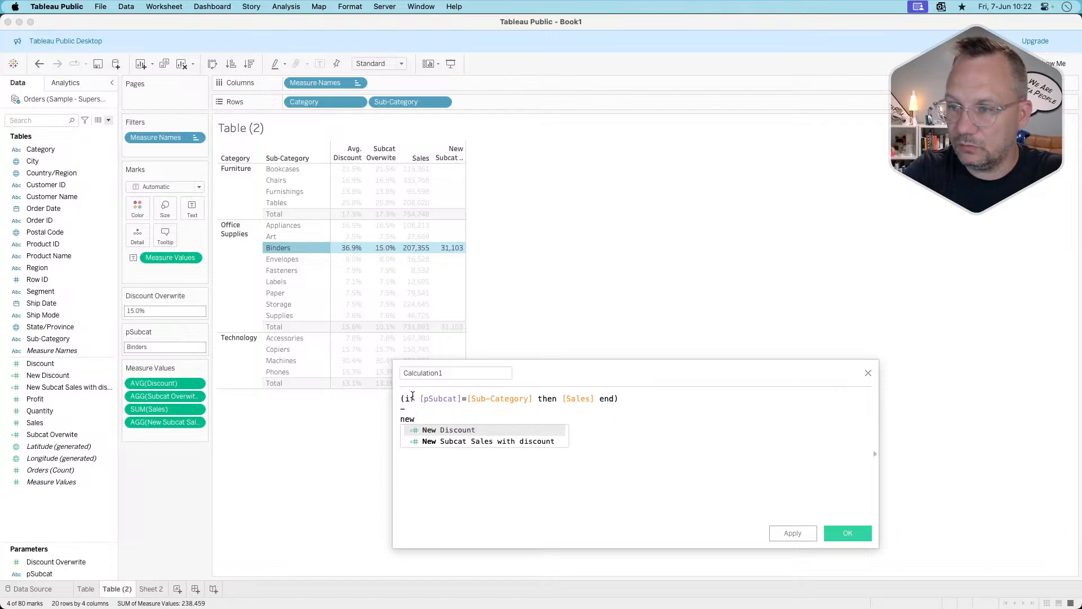
{"action": "key", "text": "Down"}
{"action": "key", "text": "Return"}
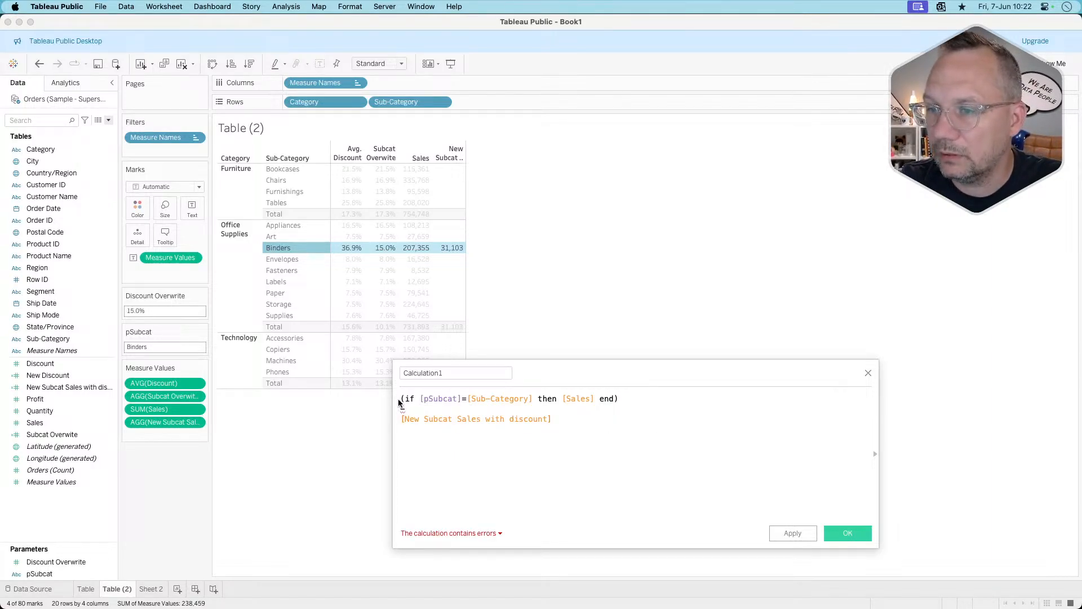
{"action": "left_click", "coordinate": [401, 398]}
{"action": "type", "text": "su"}
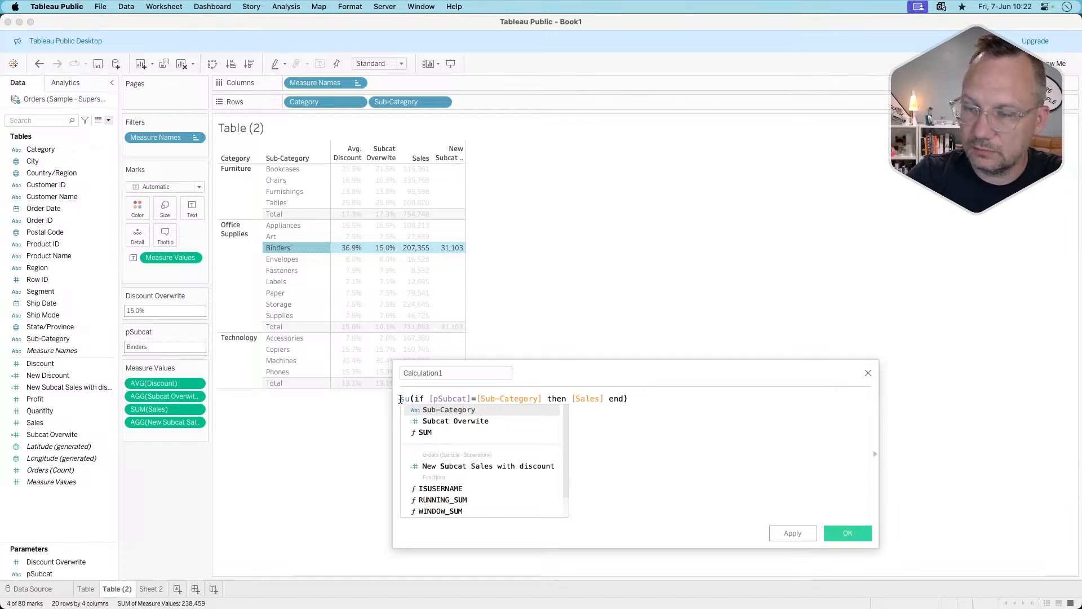
{"action": "type", "text": "m"}
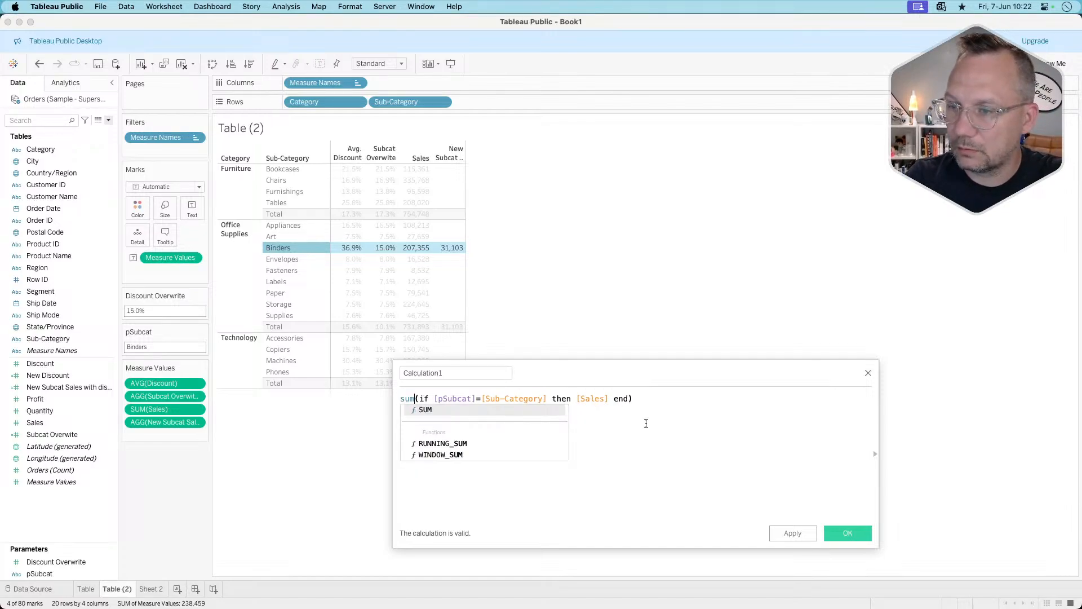
{"action": "left_click", "coordinate": [646, 423]}
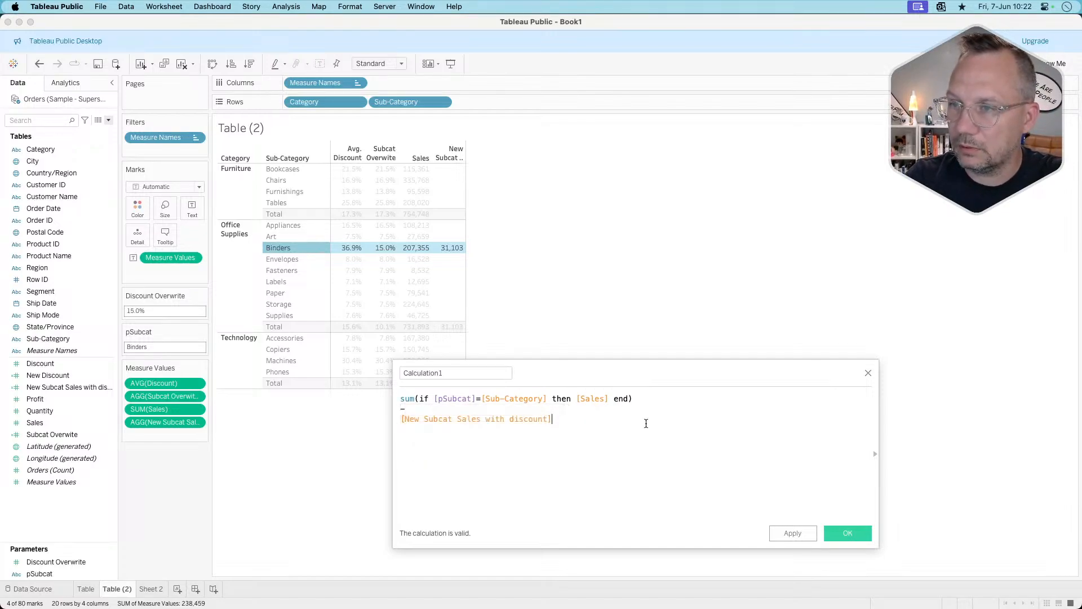
Apply the calculation and add Calculation1 to Measure Values below New Subcat Sales with discount.
{"action": "left_click", "coordinate": [792, 533]}
{"action": "left_click_drag", "start_coordinate": [85, 379], "coordinate": [173, 437]}
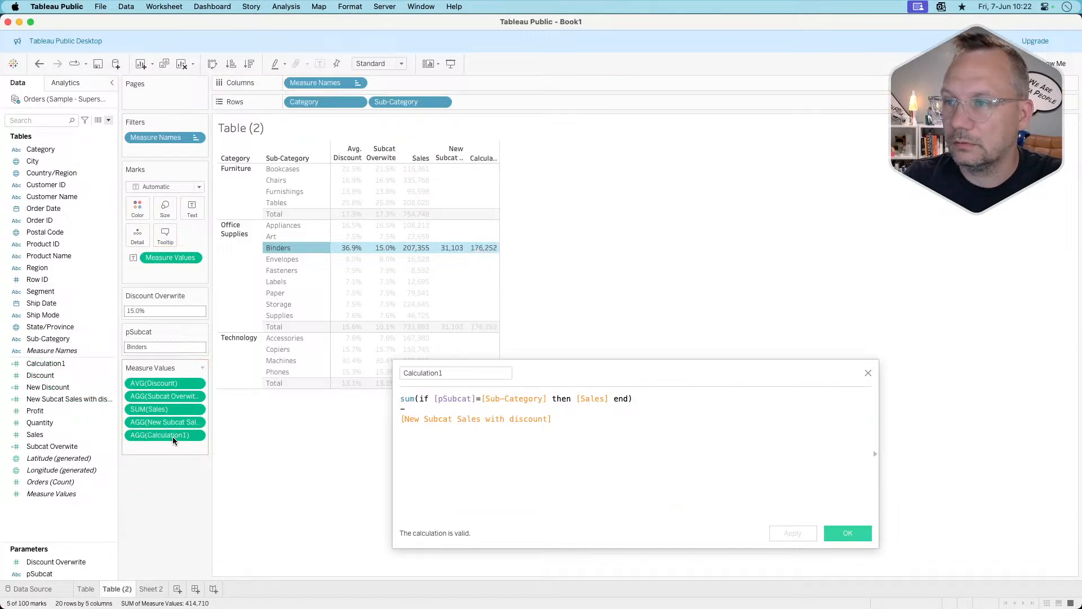
{"action": "left_click", "coordinate": [556, 419]}
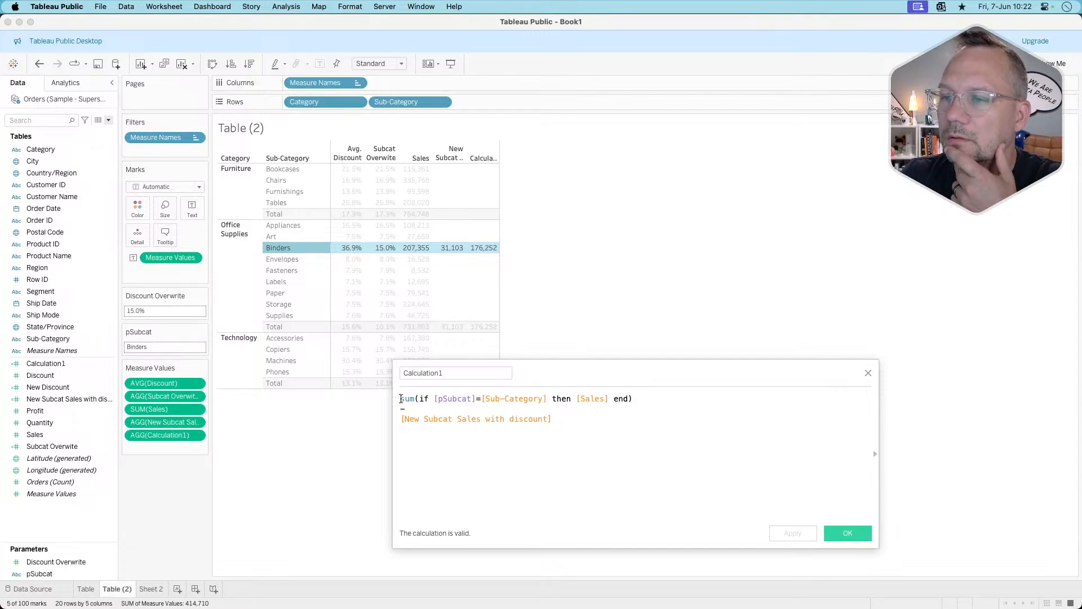
{"action": "key", "text": "Return"}
{"action": "key", "text": "Up"}
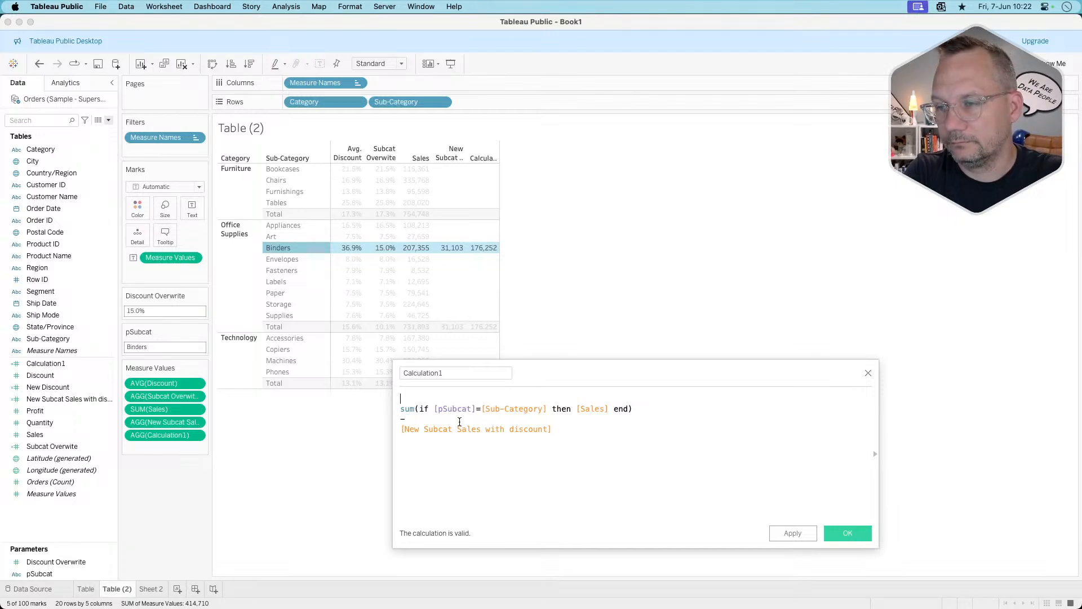
{"action": "left_click", "coordinate": [611, 408]}
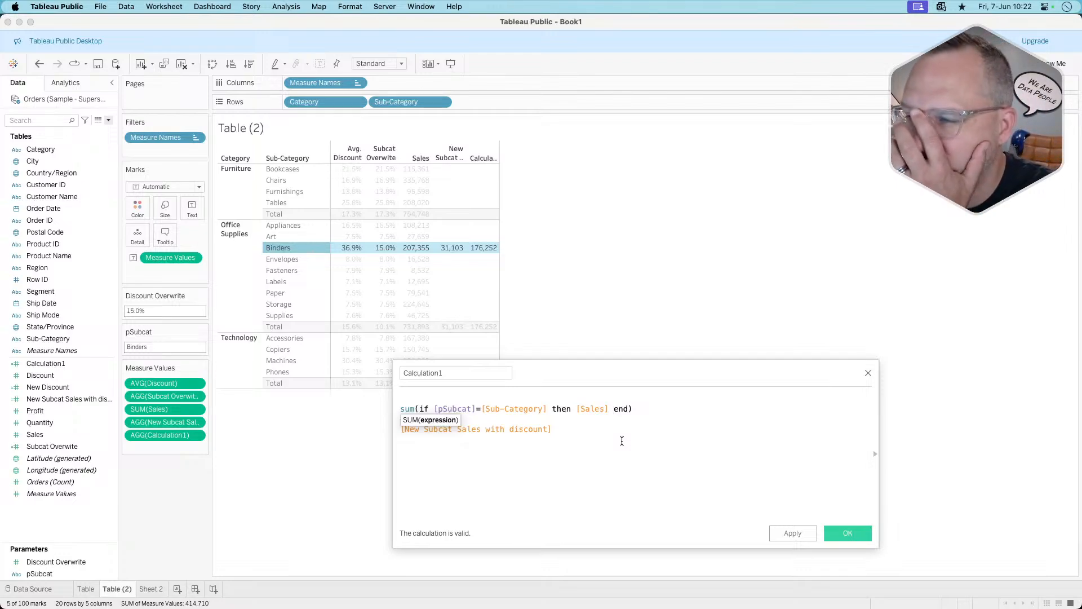
{"action": "left_click", "coordinate": [563, 437]}
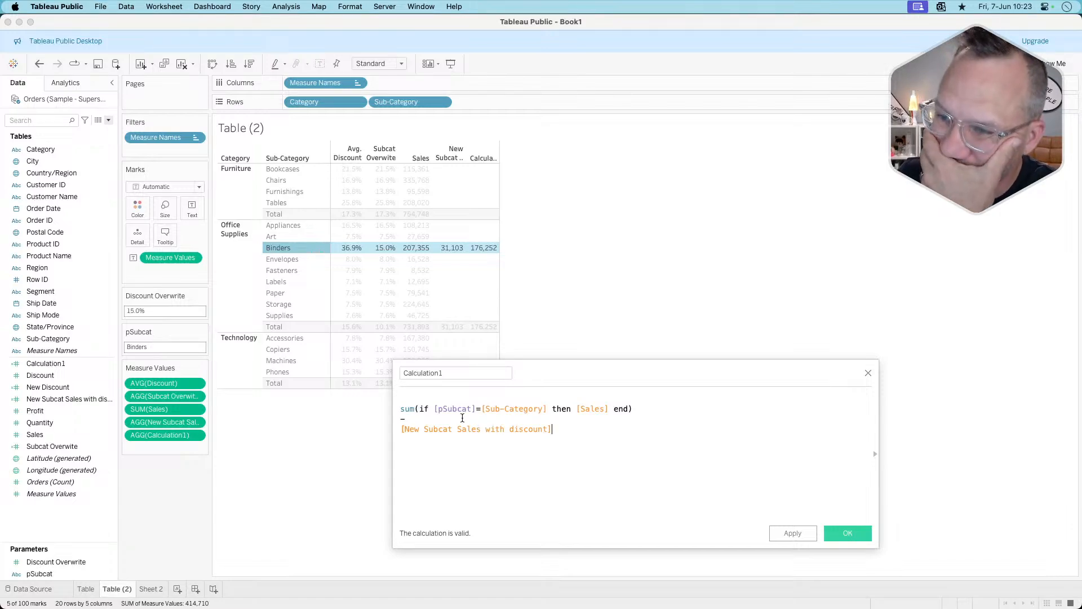
{"action": "left_click", "coordinate": [480, 411]}
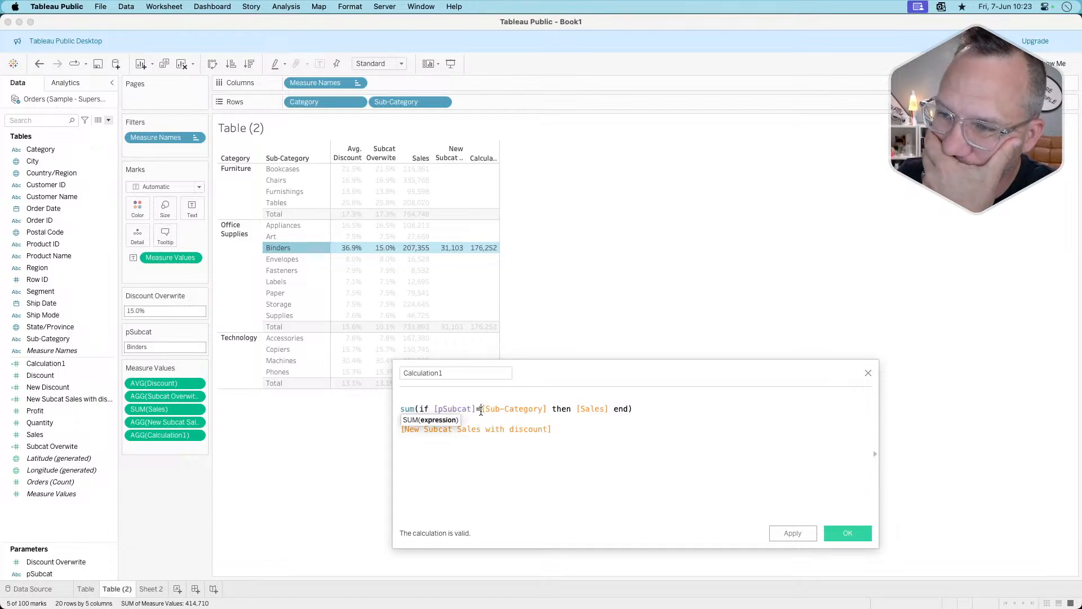
{"action": "left_click", "coordinate": [491, 435]}
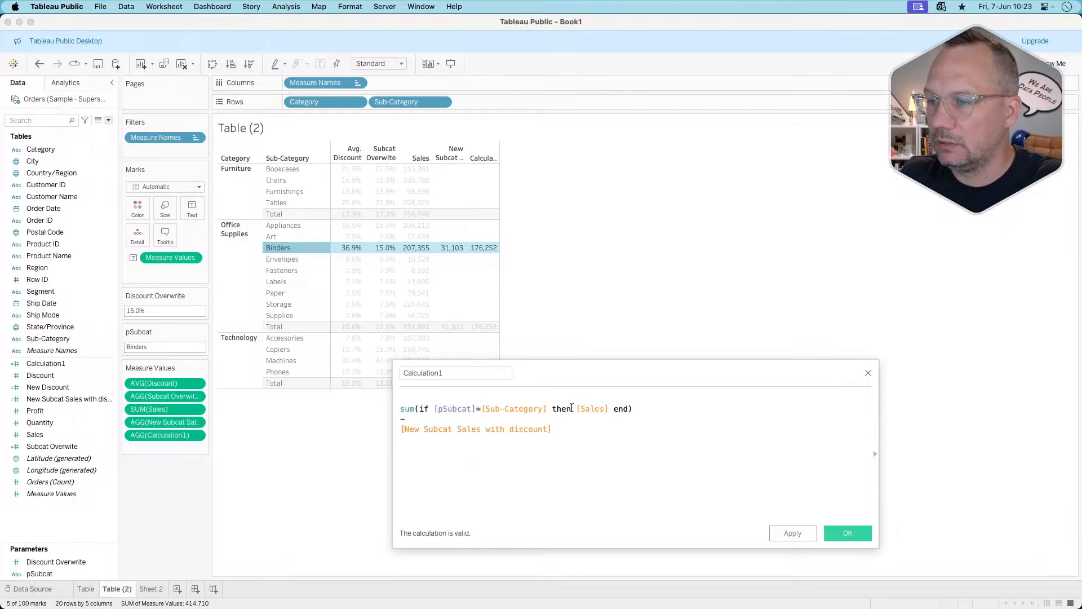
Reduce the formula to "if [pSubcat]=[Sub-Category] then [Sales] end", removing the SUM wrapper and the subtraction.
{"action": "left_click", "coordinate": [400, 408]}
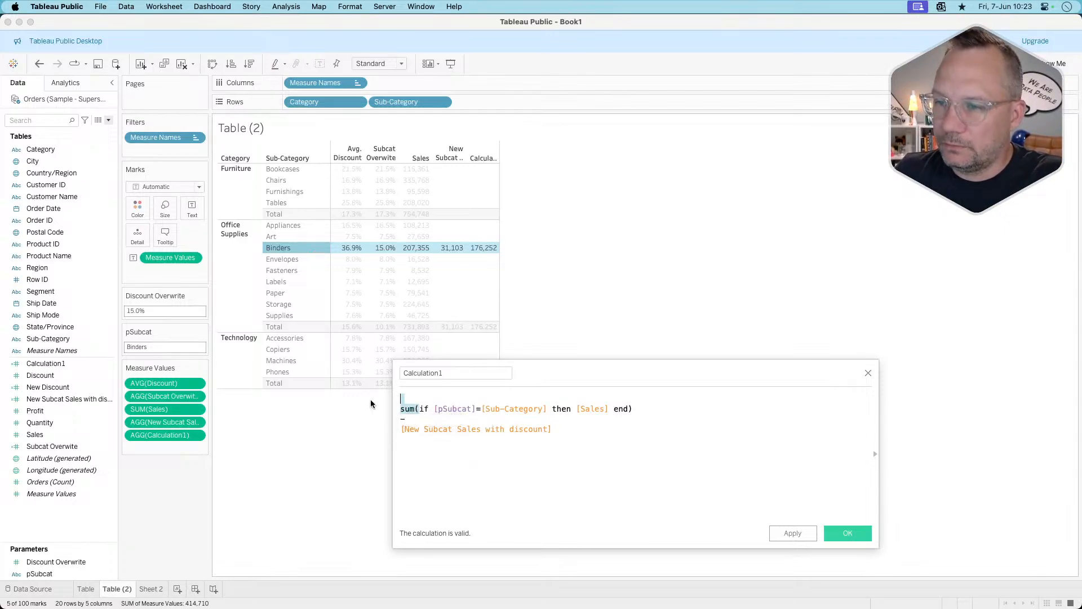
{"action": "key", "text": "BackSpace"}
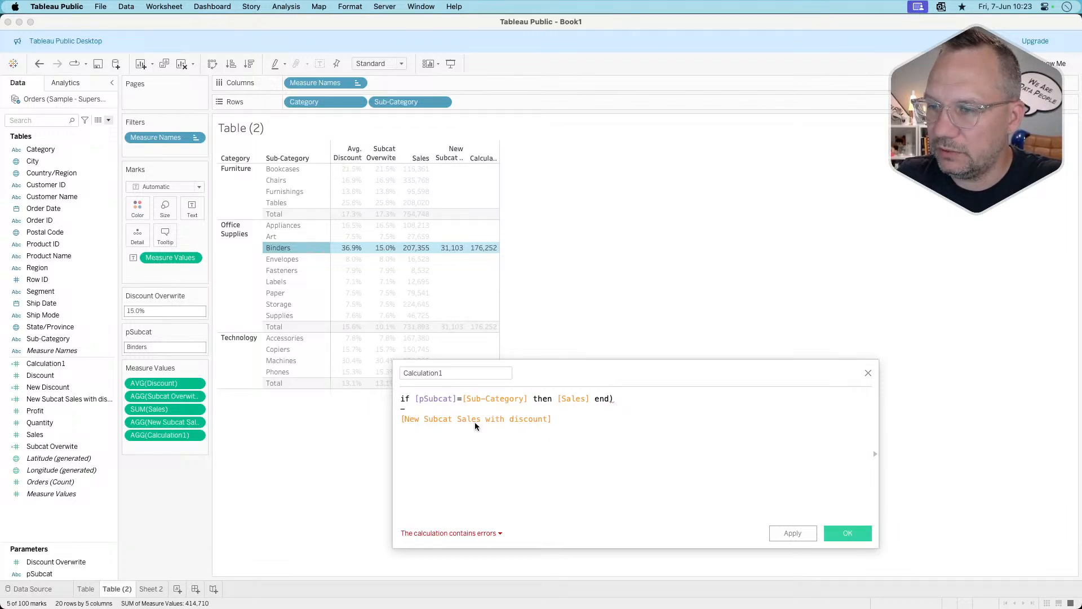
{"action": "left_click_drag", "start_coordinate": [583, 429], "coordinate": [390, 407]}
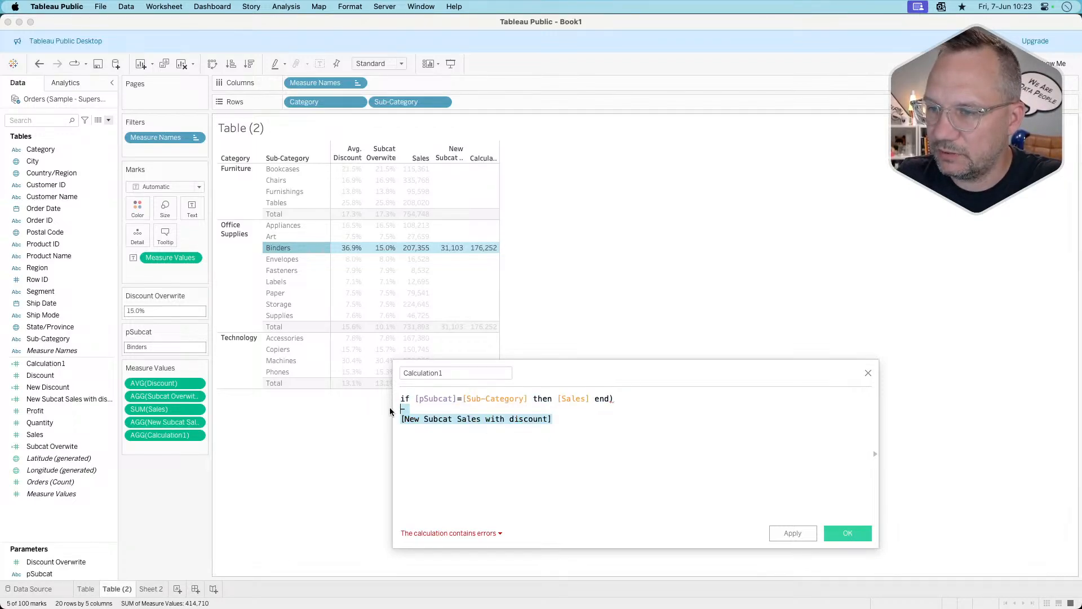
{"action": "key", "text": "BackSpace"}
{"action": "left_click", "coordinate": [626, 399]}
{"action": "key", "text": "BackSpace"}
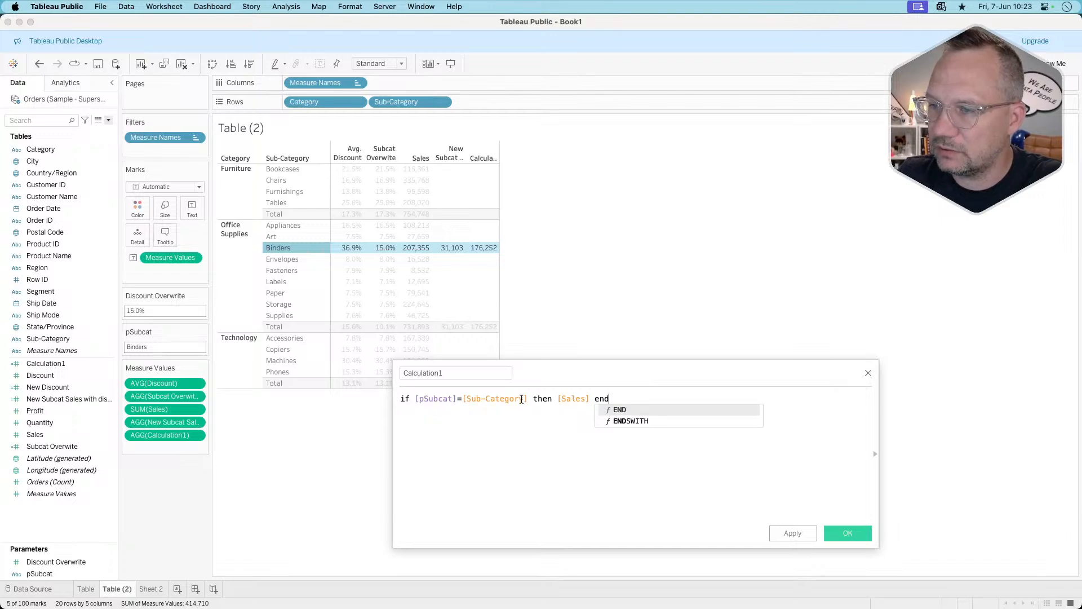
Wrap [Sub-Category] in ATTR and [Sales] in SUM within the Calculation1 IF formula.
{"action": "left_click", "coordinate": [463, 399]}
{"action": "type", "text": "attr("}
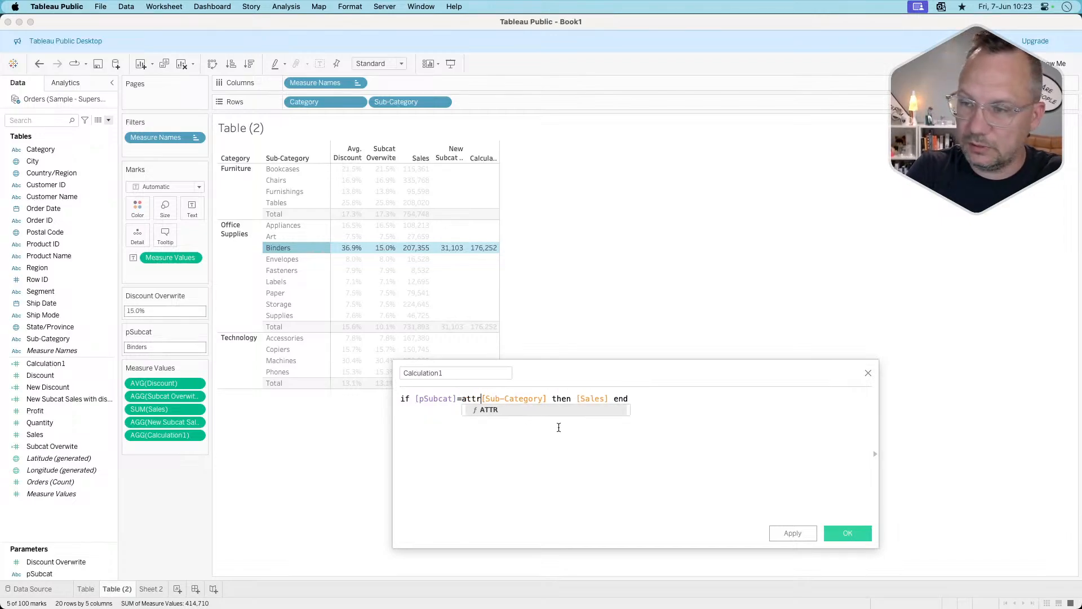
{"action": "left_click", "coordinate": [552, 398]}
{"action": "type", "text": ")"}
{"action": "left_click", "coordinate": [585, 398]}
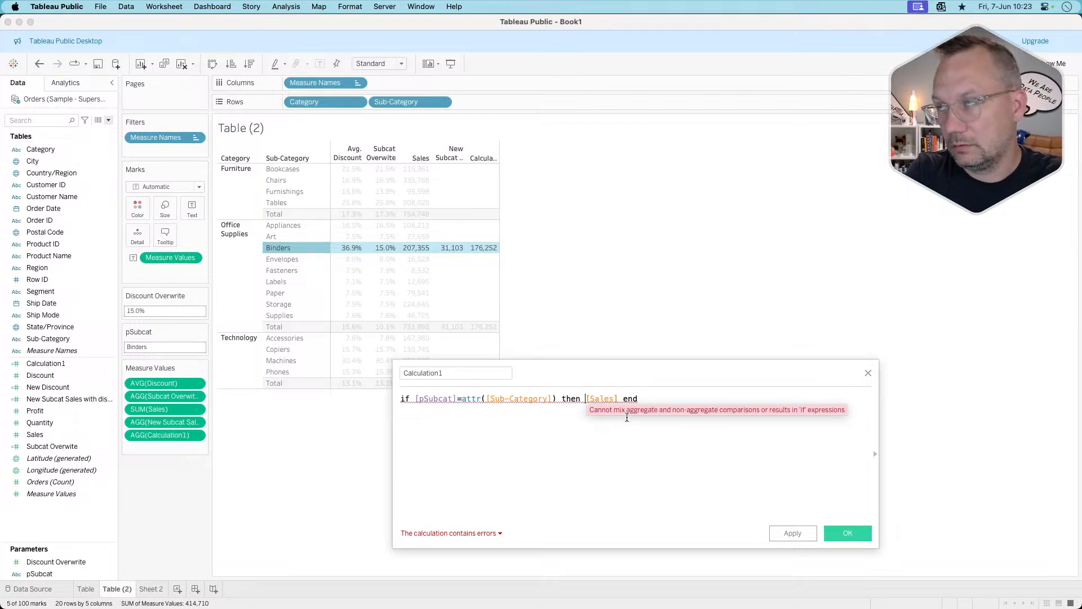
{"action": "type", "text": "sum("}
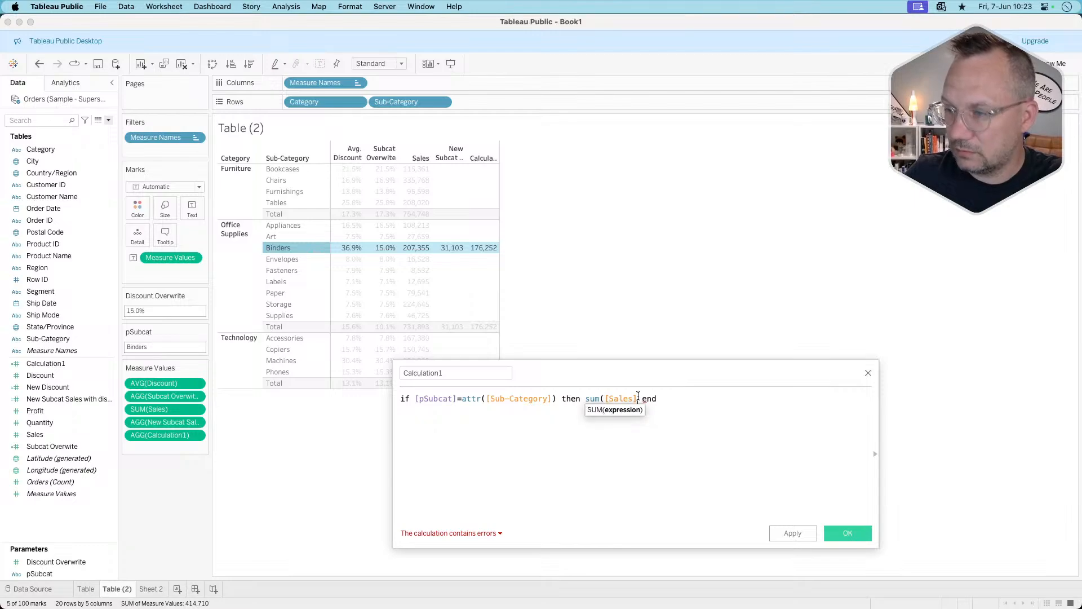
{"action": "type", "text": ")"}
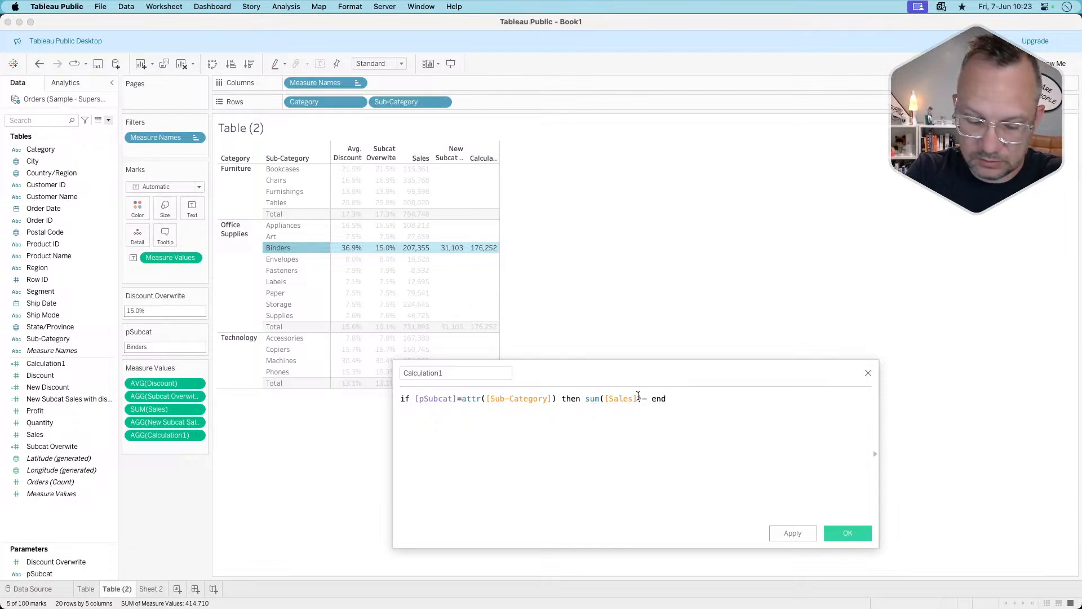
Make the THEN result "(sum([Sales])-[New Subcat Sales with discount])" in the formula.
{"action": "left_click", "coordinate": [588, 399]}
{"action": "type", "text": "("}
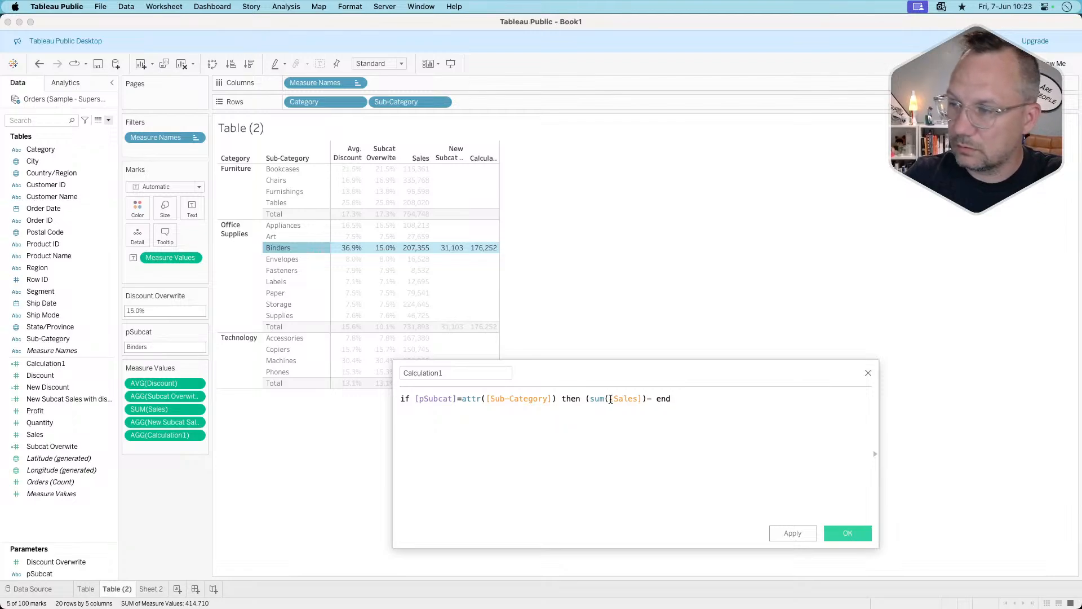
{"action": "left_click", "coordinate": [654, 399]}
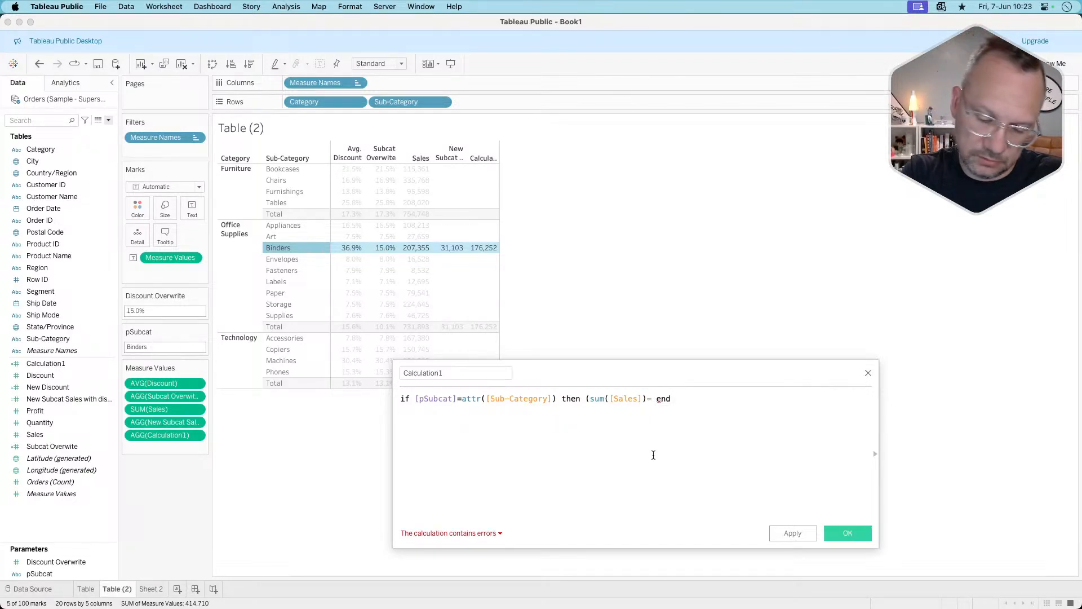
{"action": "type", "text": "-new"}
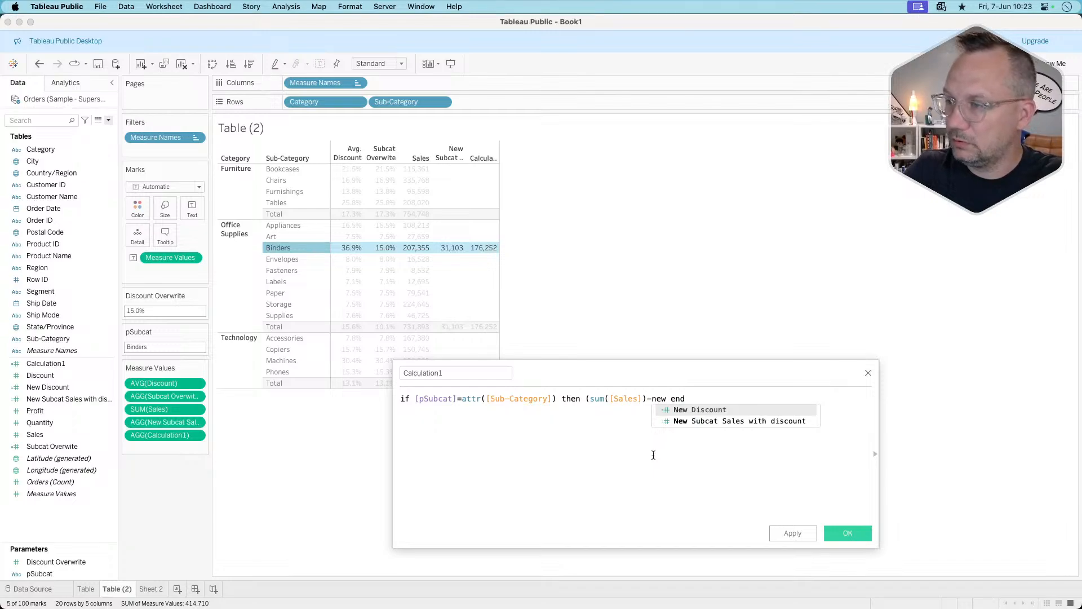
{"action": "key", "text": "Down"}
{"action": "key", "text": "Return"}
{"action": "type", "text": ")"}
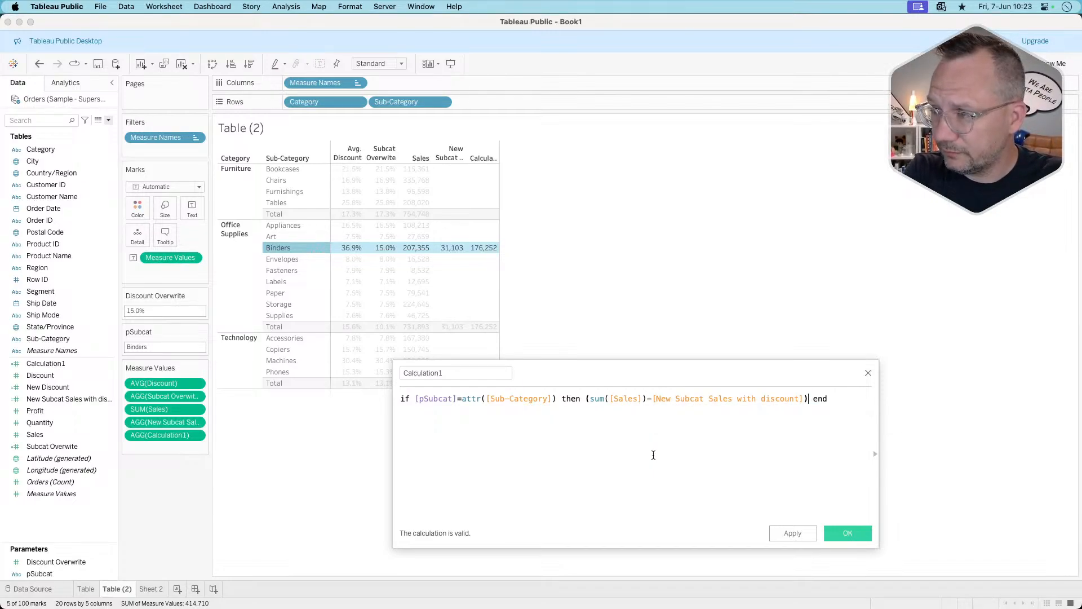
Add the branch "else SUM([Sales])" before the formula's end and apply the calculation.
{"action": "type", "text": " else sum"}
{"action": "key", "text": "Return"}
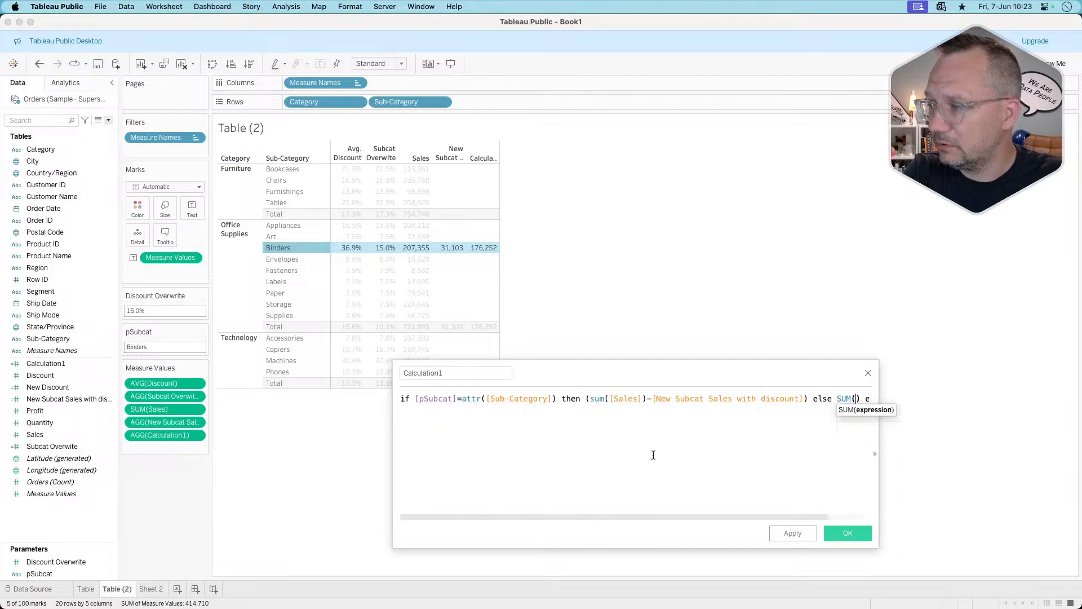
{"action": "type", "text": "[Sales])"}
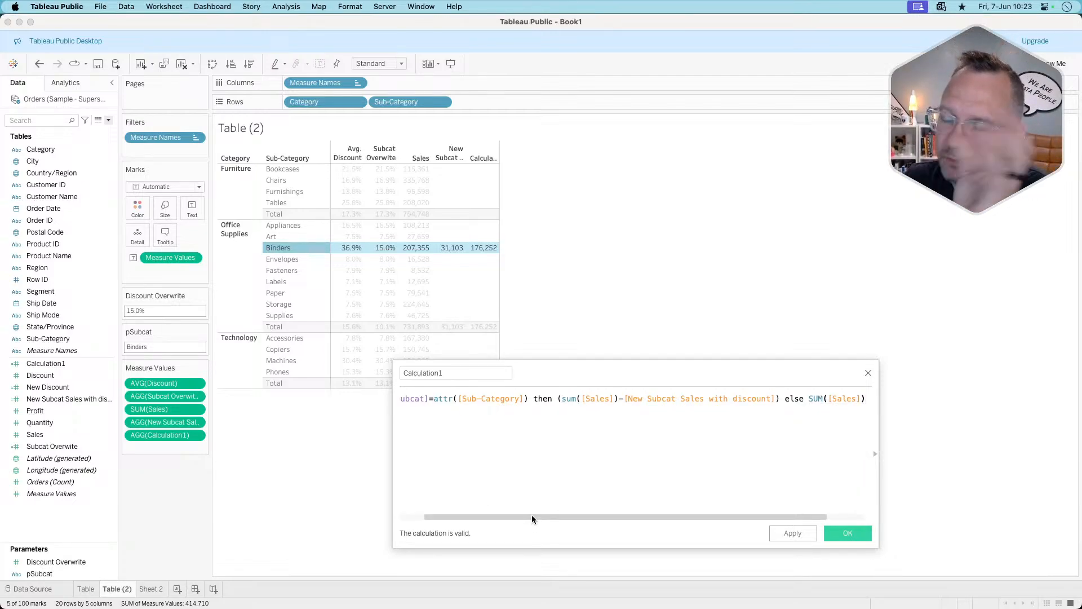
{"action": "left_click_drag", "start_coordinate": [532, 515], "coordinate": [496, 515]}
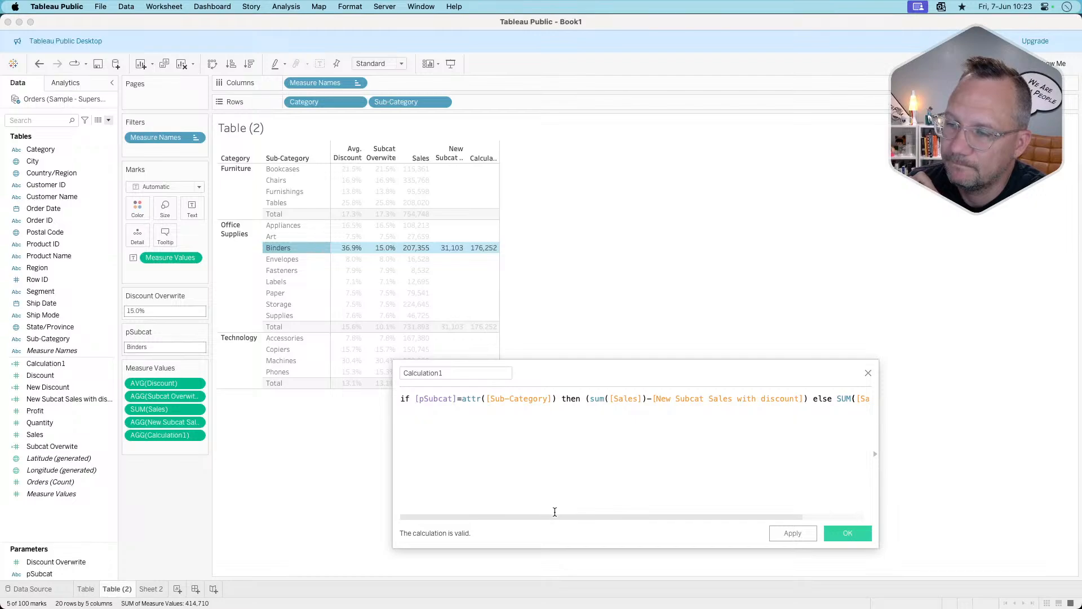
{"action": "mouse_move", "coordinate": [482, 252]}
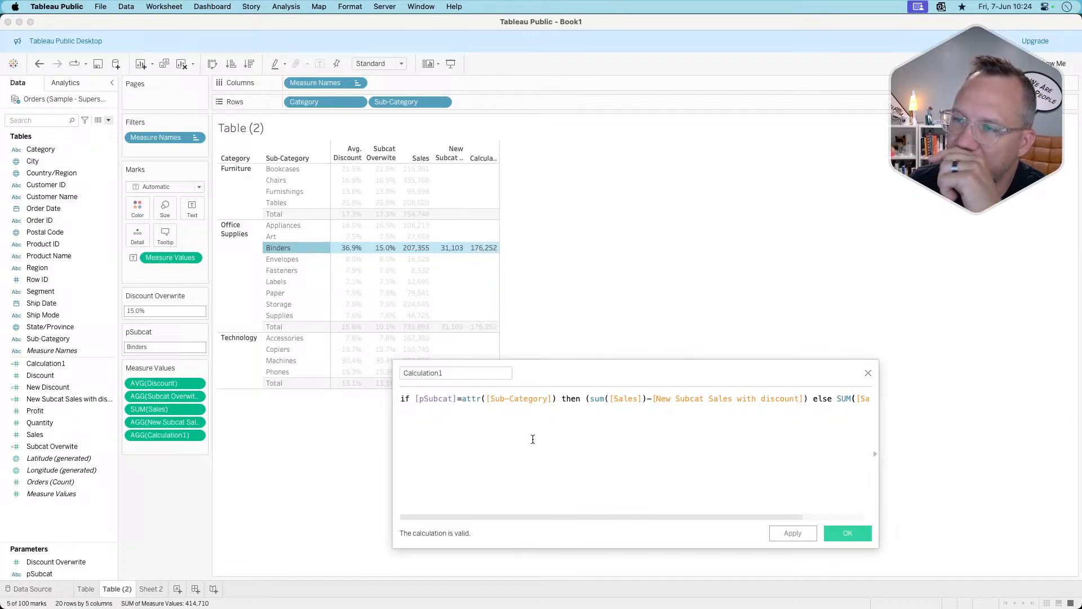
{"action": "left_click", "coordinate": [789, 533]}
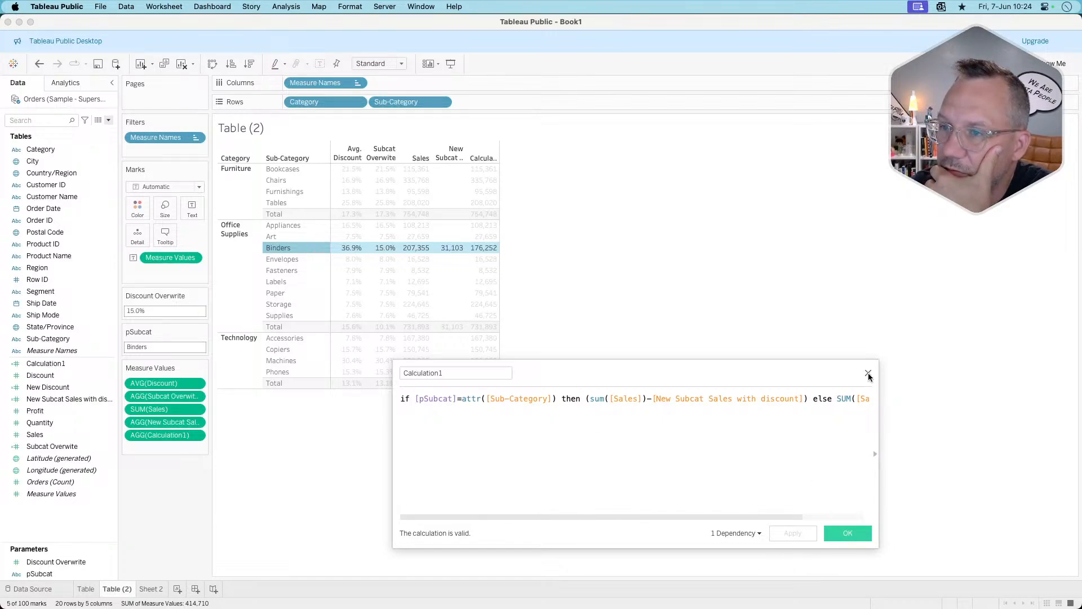
Rename the calculation "New Sales", save it, and remove New Subcat Sales with discount from Measure Values.
{"action": "left_click", "coordinate": [483, 374]}
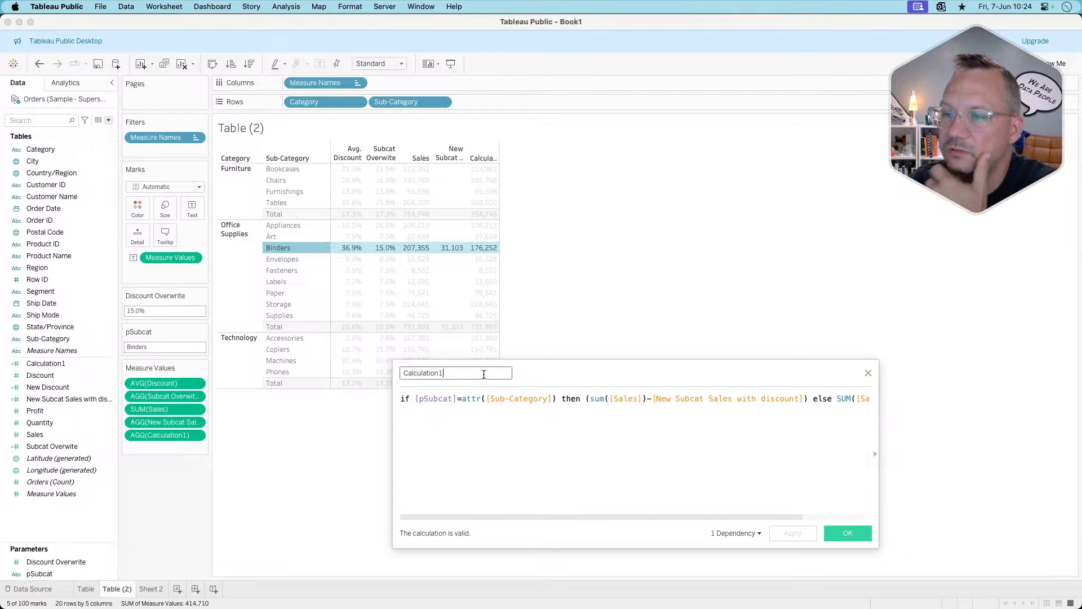
{"action": "type", "text": "New Sales"}
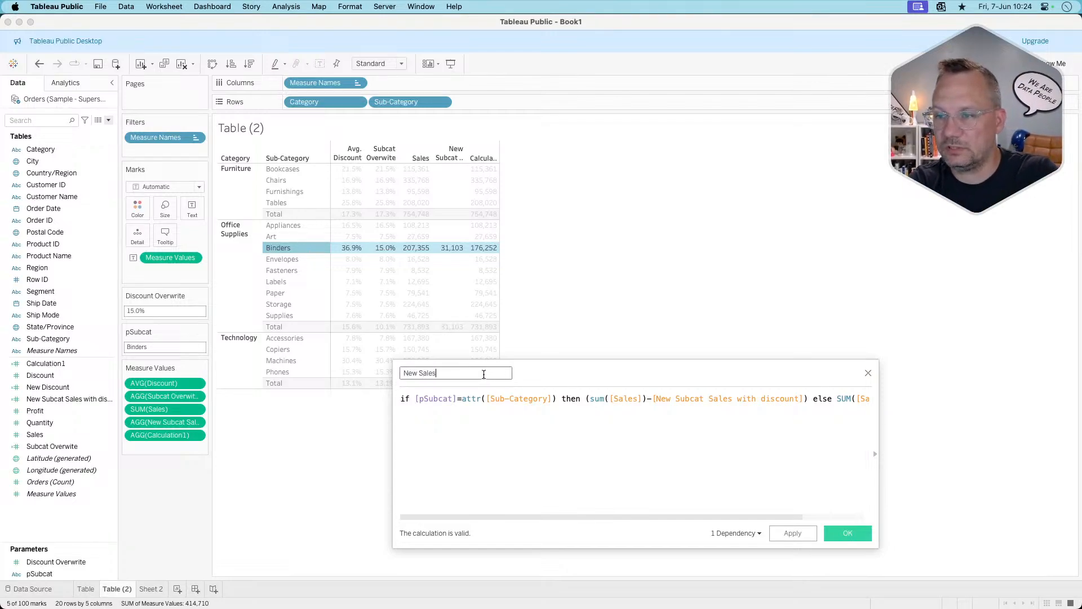
{"action": "left_click", "coordinate": [844, 536]}
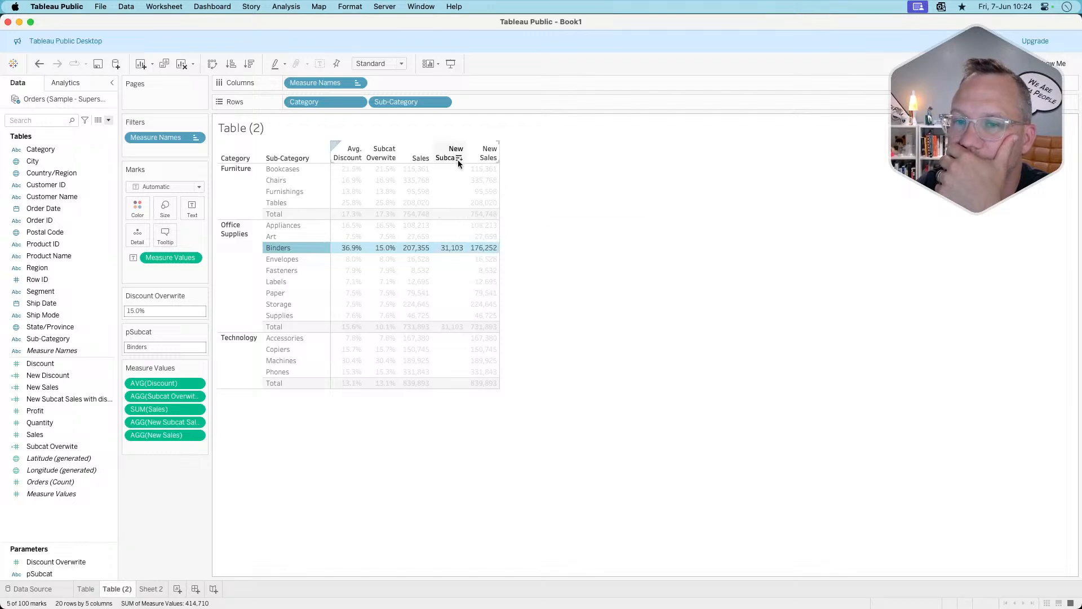
{"action": "left_click_drag", "start_coordinate": [164, 421], "coordinate": [144, 496]}
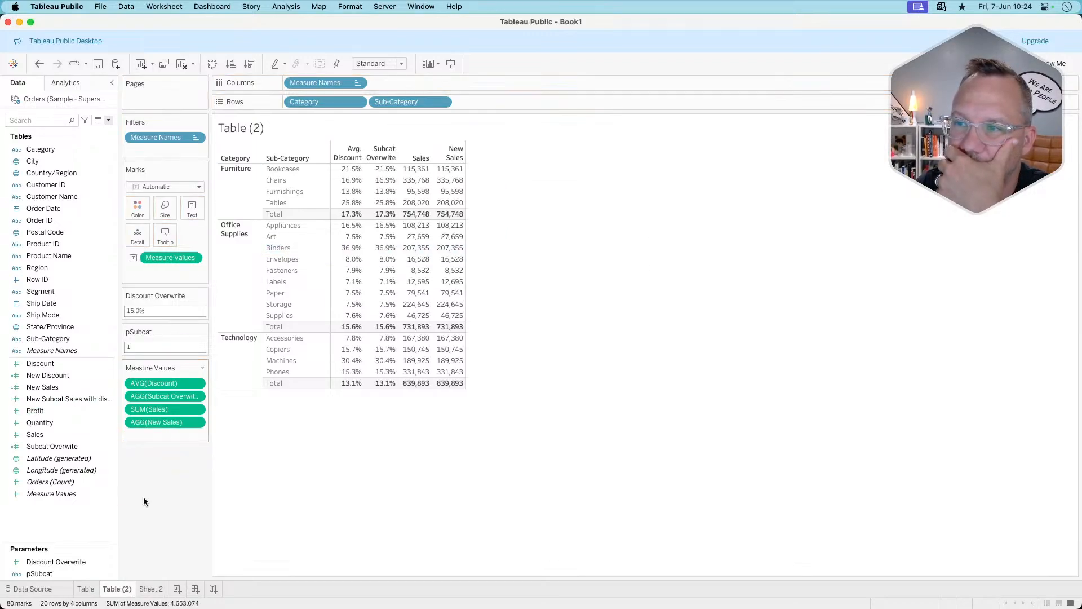
Check how New Sales responds by selecting and deselecting Envelopes, Binders, Art and Machines in the table.
{"action": "left_click", "coordinate": [284, 259]}
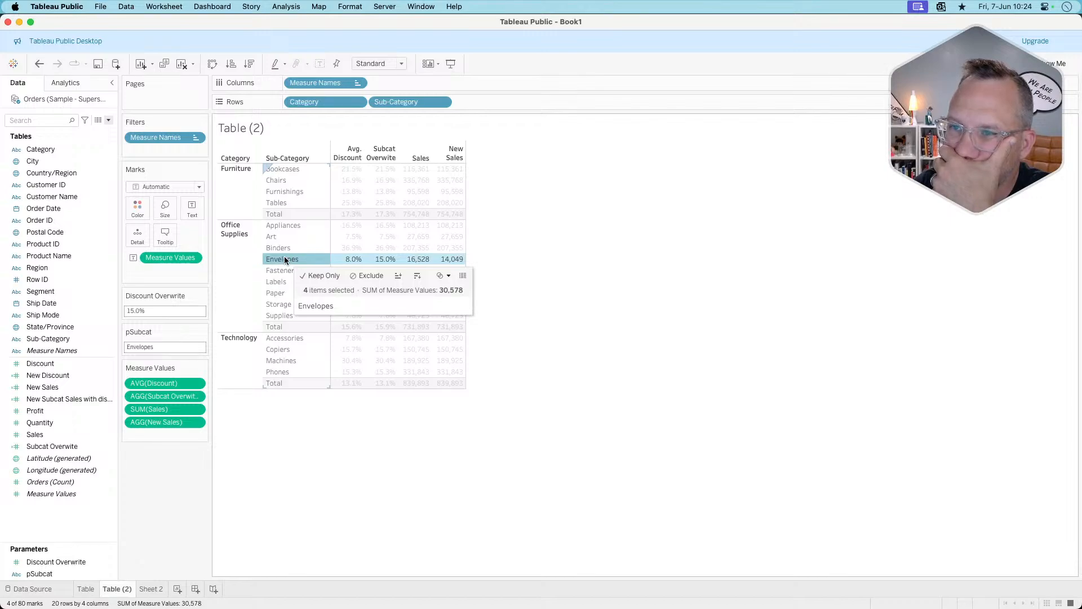
{"action": "left_click", "coordinate": [284, 256]}
{"action": "left_click", "coordinate": [285, 248]}
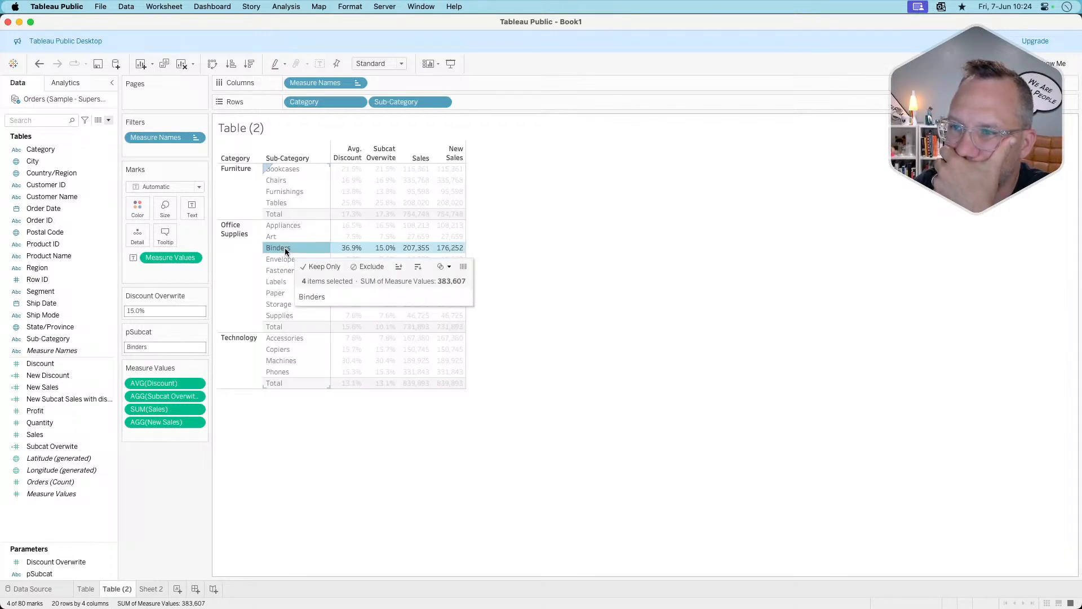
{"action": "left_click", "coordinate": [285, 248]}
{"action": "left_click", "coordinate": [285, 238]}
{"action": "left_click", "coordinate": [286, 238]}
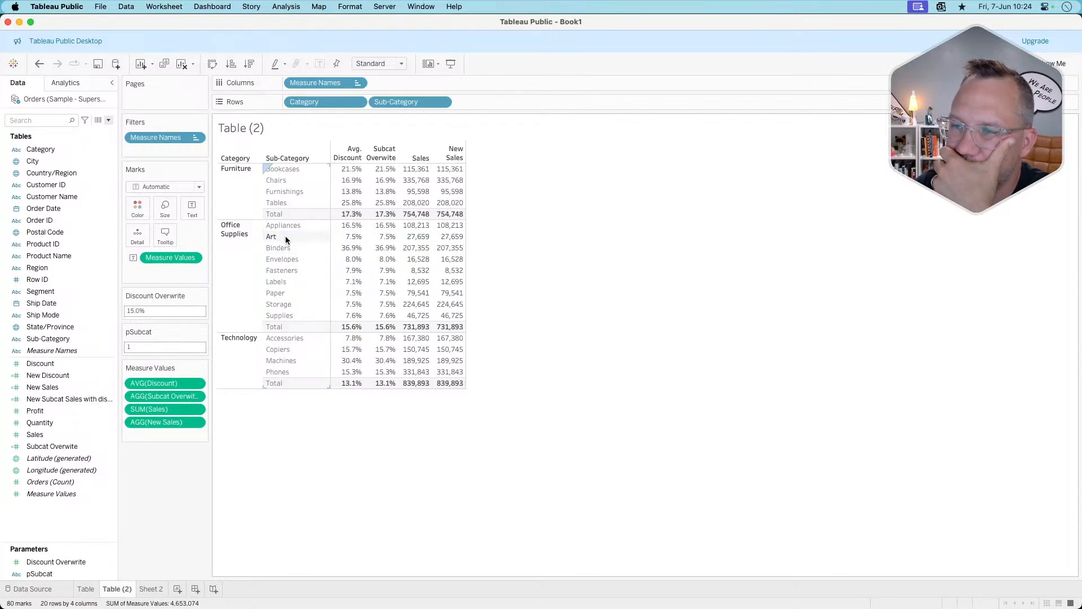
{"action": "left_click", "coordinate": [277, 358]}
{"action": "left_click", "coordinate": [277, 358]}
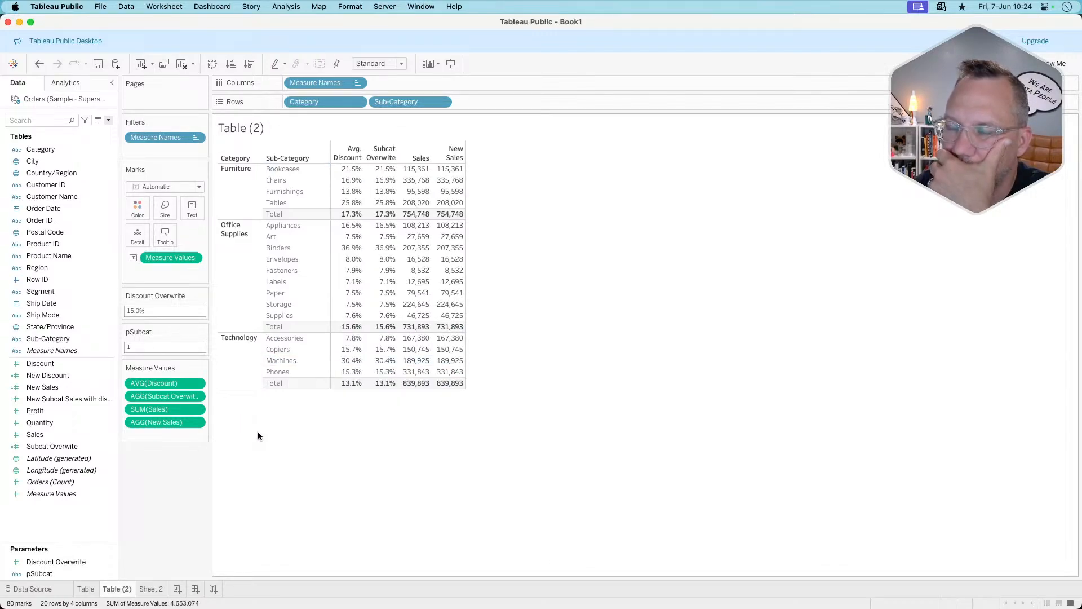
Create a calculated field with the formula "{sum([Sales])}".
{"action": "right_click", "coordinate": [77, 522]}
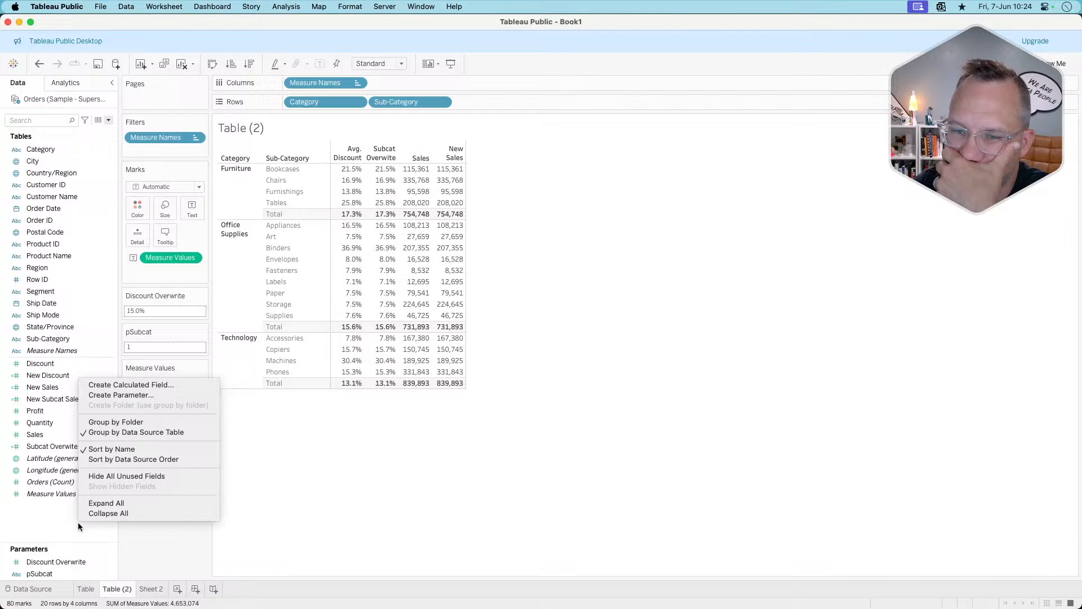
{"action": "left_click", "coordinate": [128, 386]}
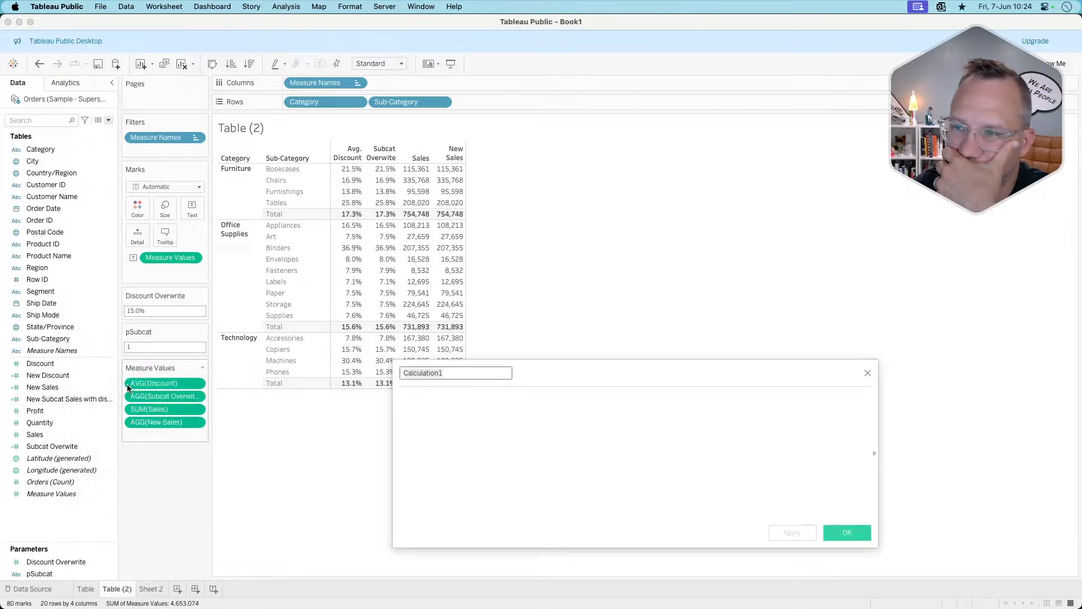
{"action": "left_click", "coordinate": [472, 441]}
{"action": "type", "text": "{ta"}
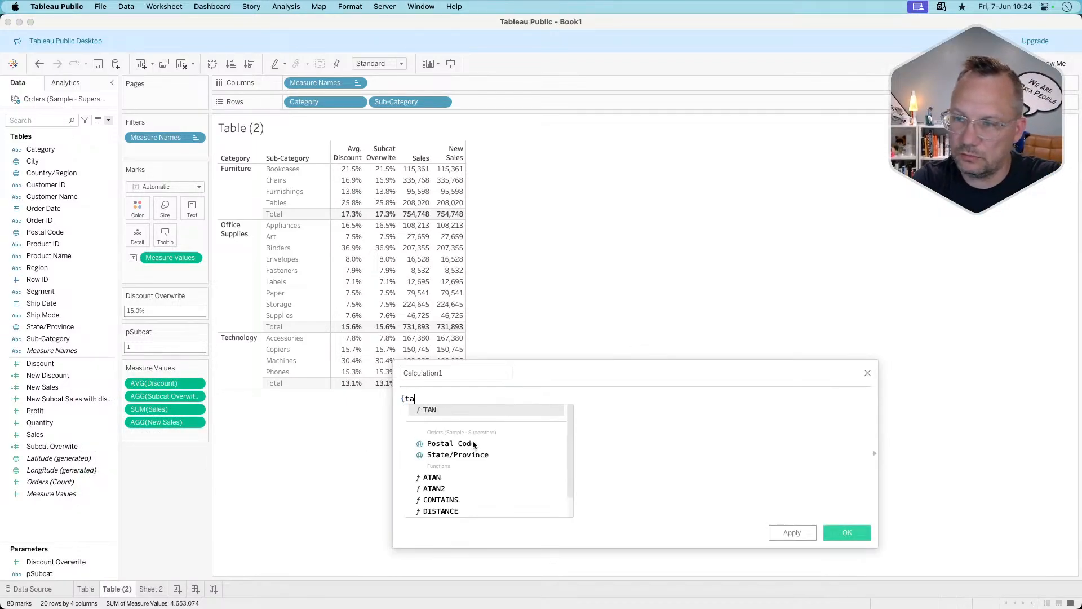
{"action": "key", "text": "BackSpace"}
{"action": "key", "text": "BackSpace"}
{"action": "type", "text": "su"}
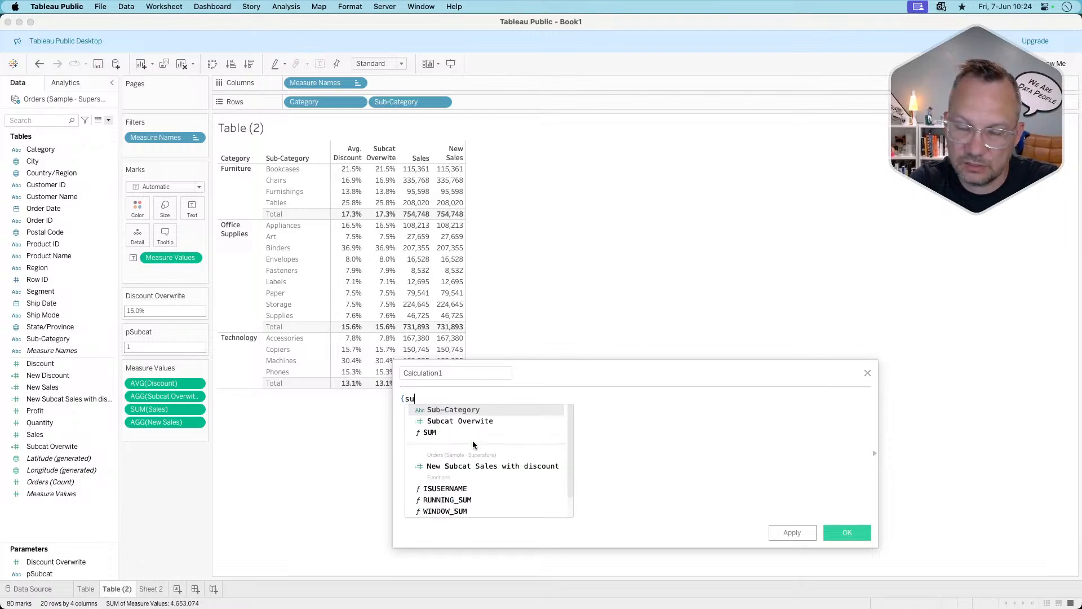
{"action": "type", "text": "m([sa"}
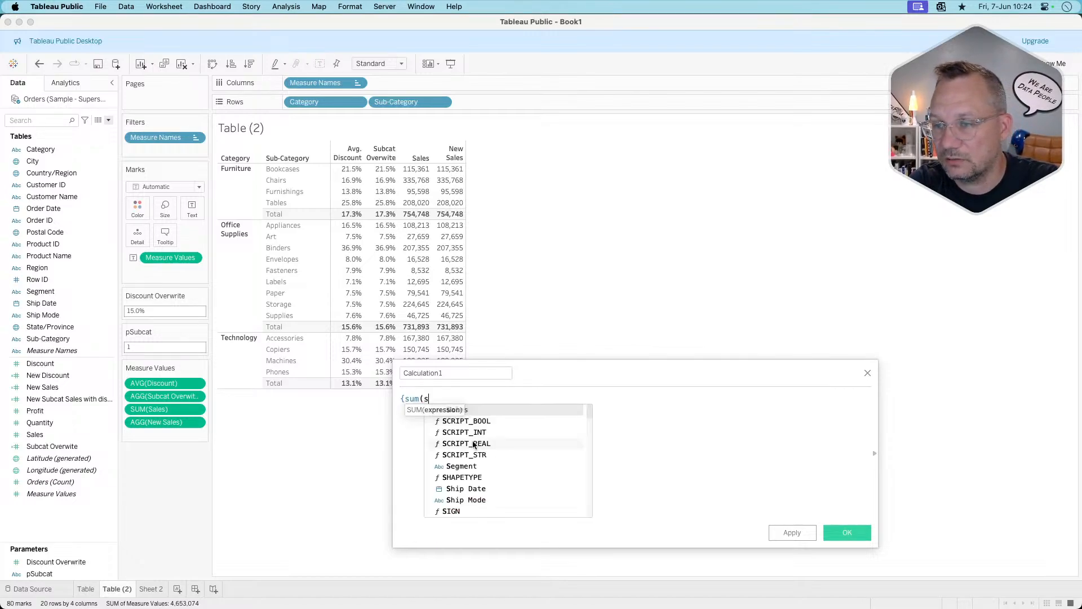
{"action": "key", "text": "Return"}
{"action": "type", "text": ")"}
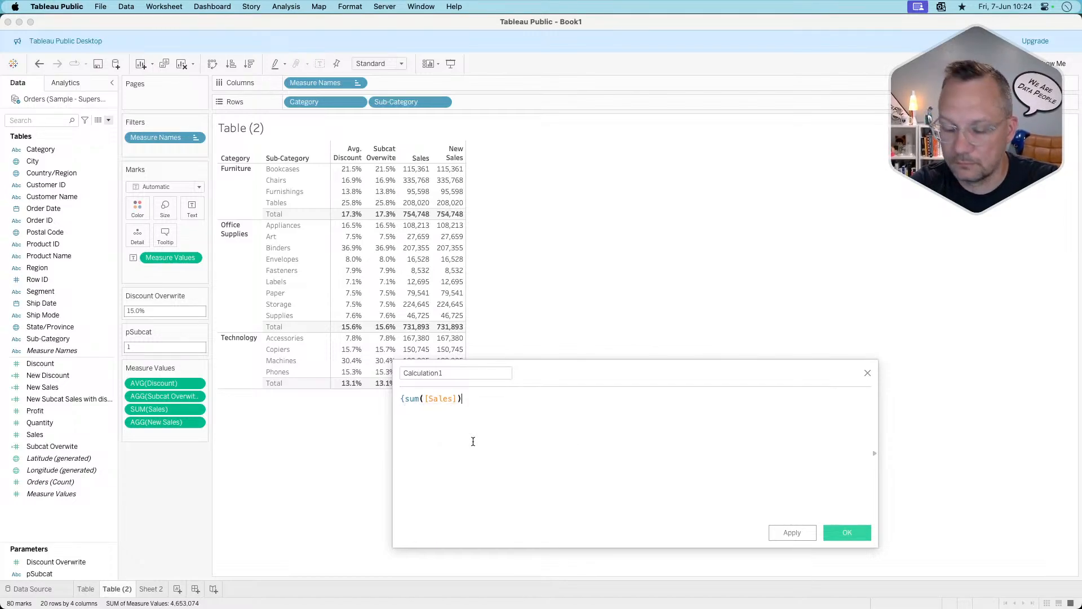
{"action": "type", "text": "}"}
Name the new calculated field "OG Total Sales" and save it.
{"action": "left_click", "coordinate": [454, 375]}
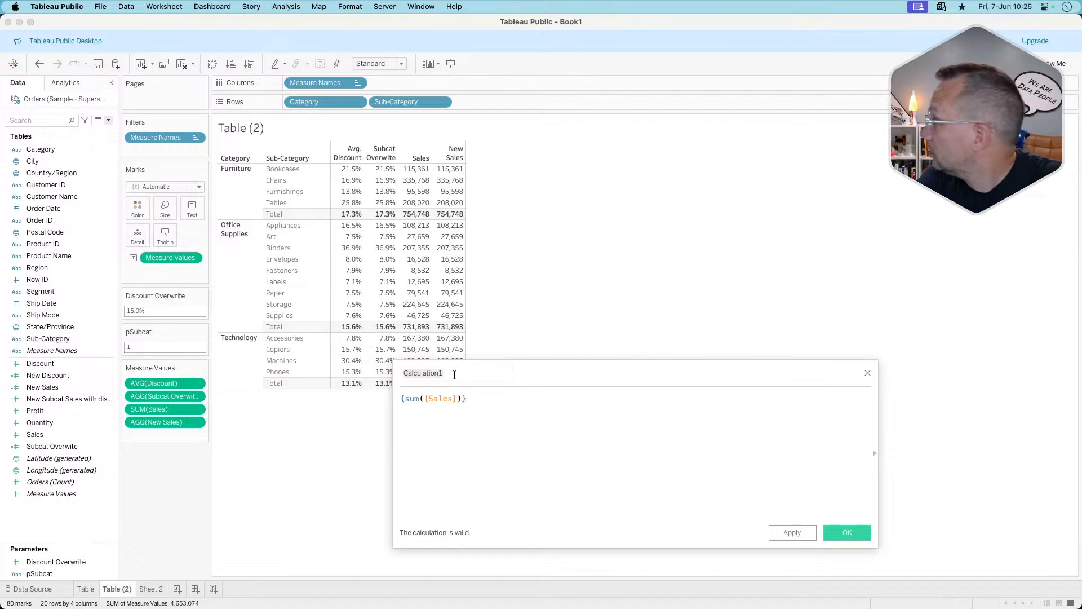
{"action": "type", "text": "OG "}
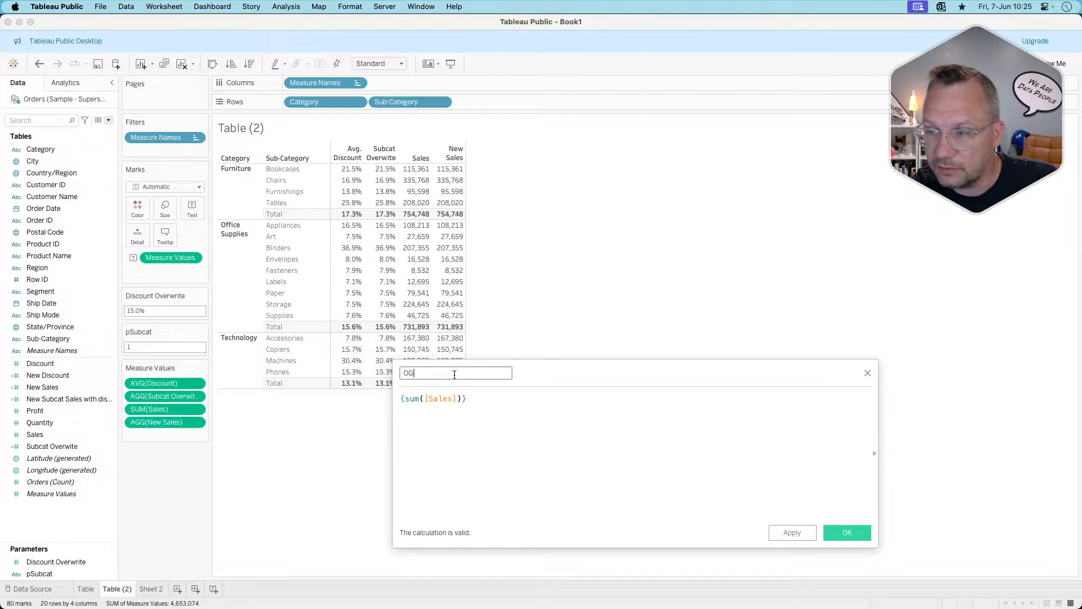
{"action": "type", "text": "S"}
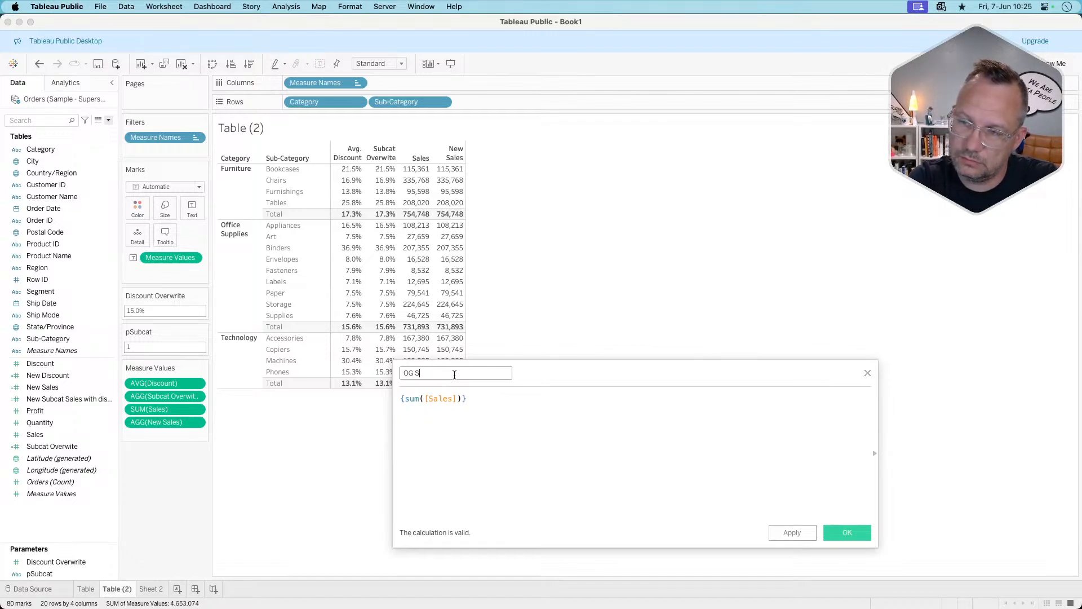
{"action": "key", "text": "BackSpace"}
{"action": "type", "text": "Tla"}
{"action": "key", "text": "BackSpace"}
{"action": "key", "text": "BackSpace"}
{"action": "type", "text": "otal"}
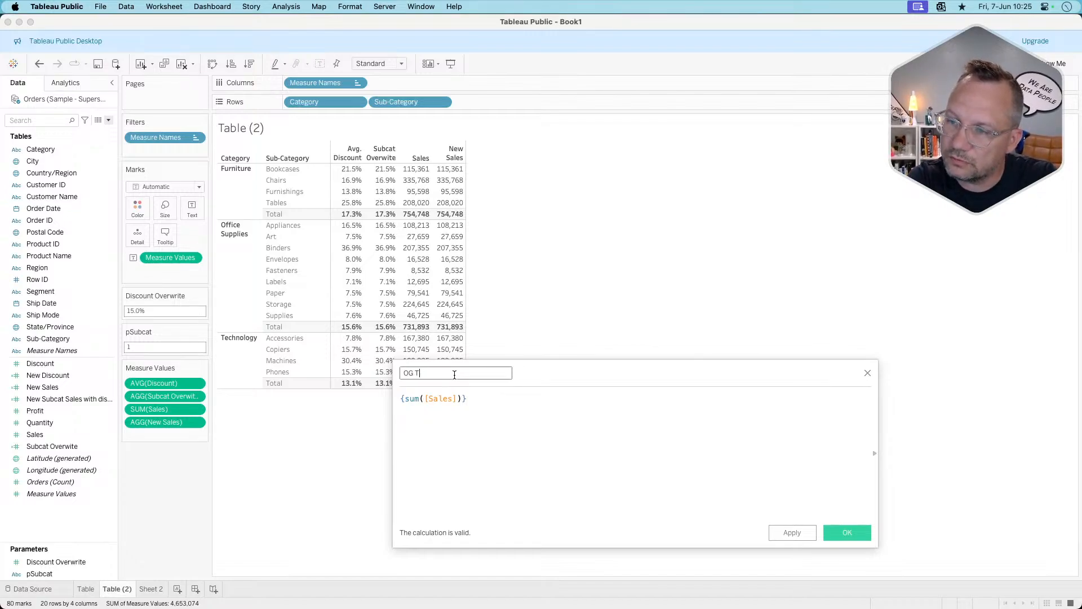
{"action": "type", "text": " Sales"}
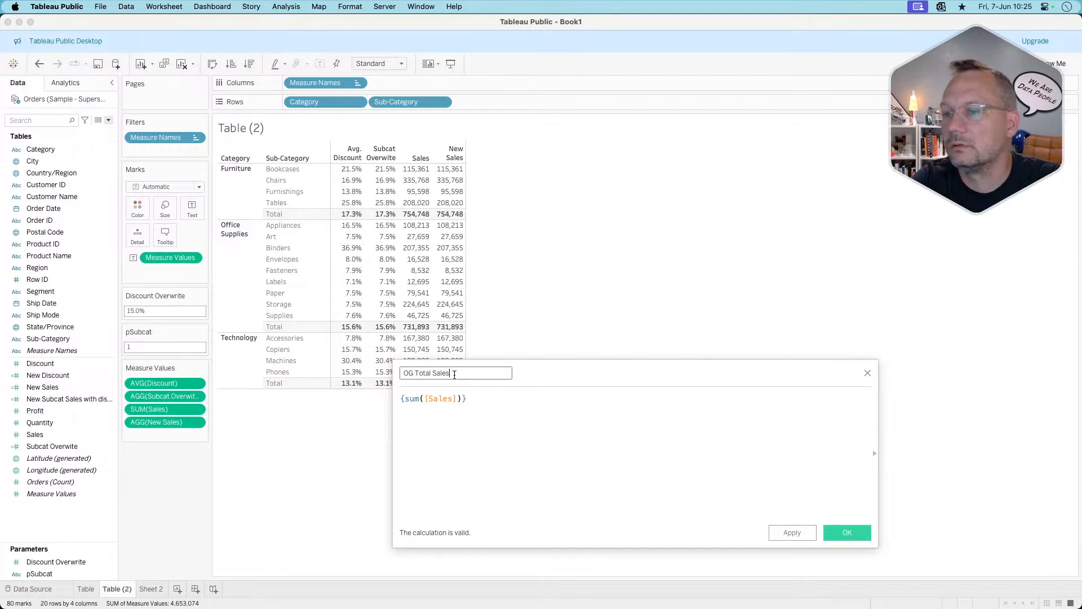
{"action": "left_click", "coordinate": [851, 532]}
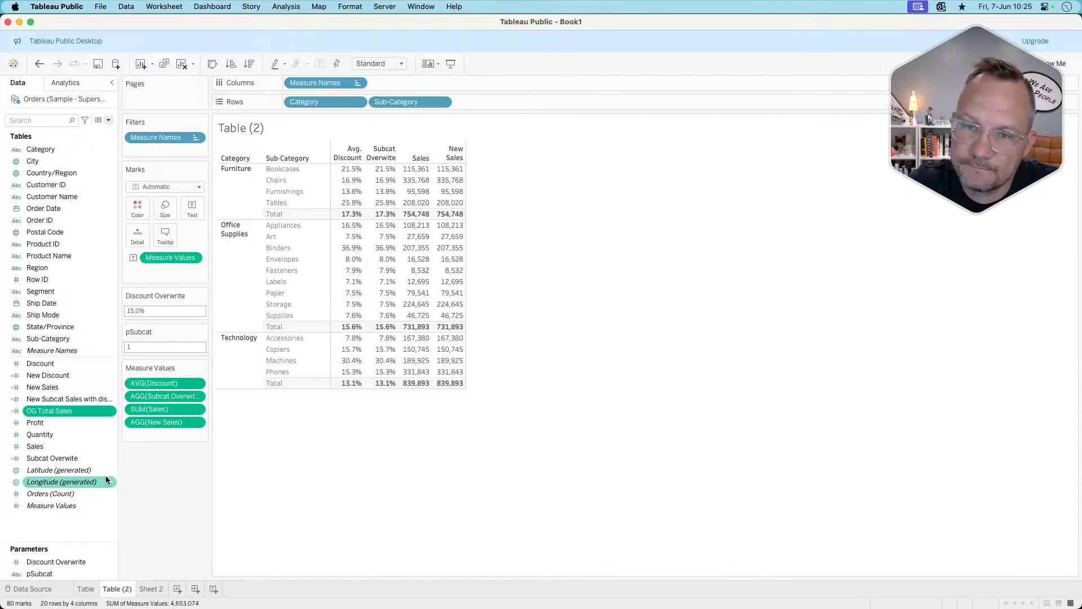
Duplicate the OG Total Sales calculated field and name the copy "New Total Sales".
{"action": "right_click", "coordinate": [69, 413]}
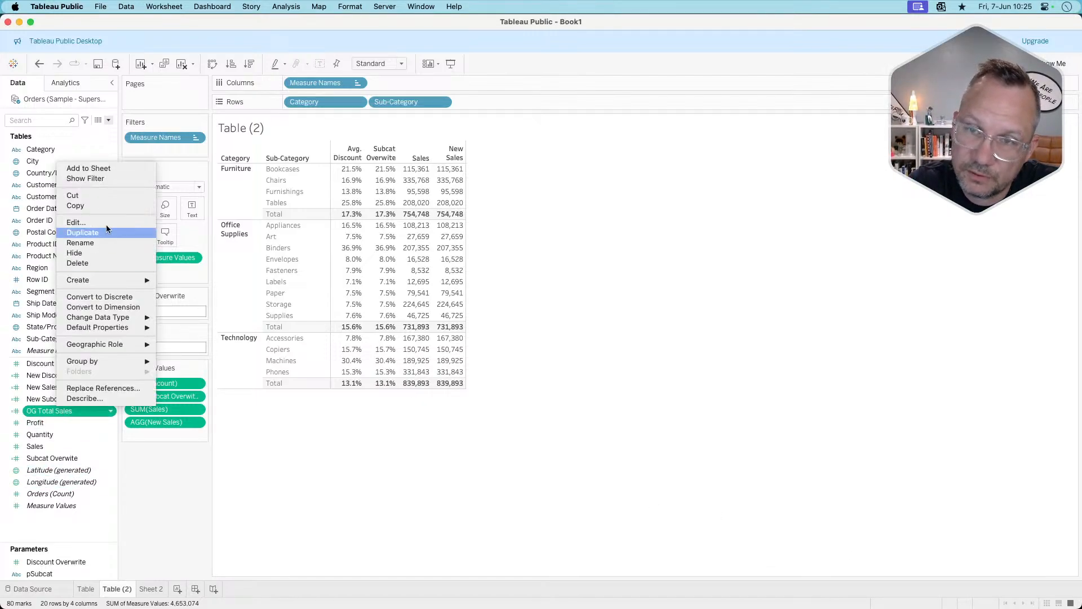
{"action": "left_click", "coordinate": [107, 231]}
{"action": "right_click", "coordinate": [49, 421]}
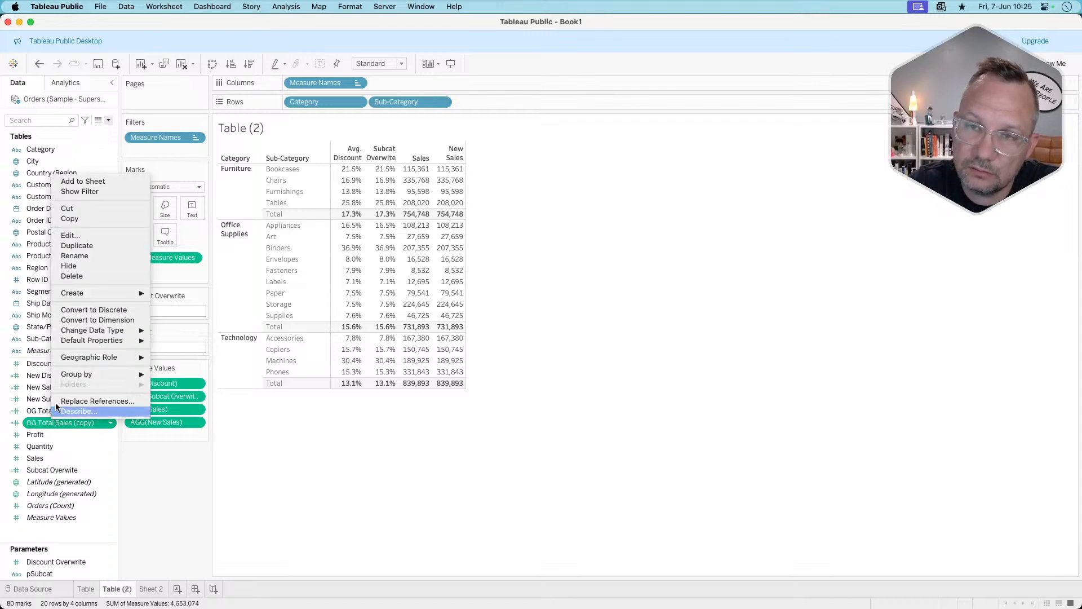
{"action": "left_click", "coordinate": [82, 235]}
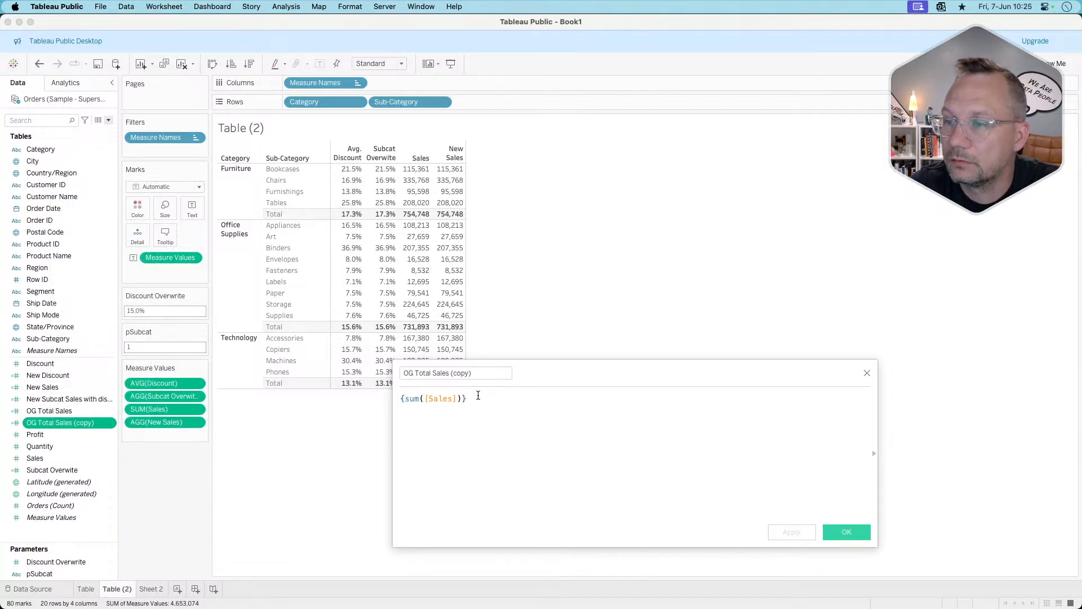
{"action": "double_click", "coordinate": [406, 373]}
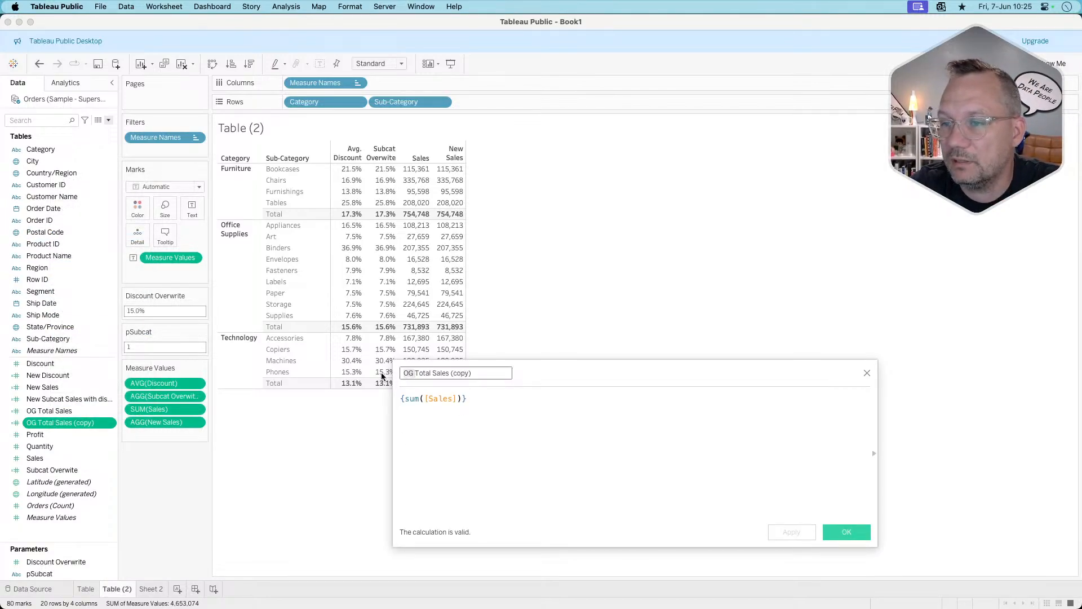
{"action": "type", "text": "New"}
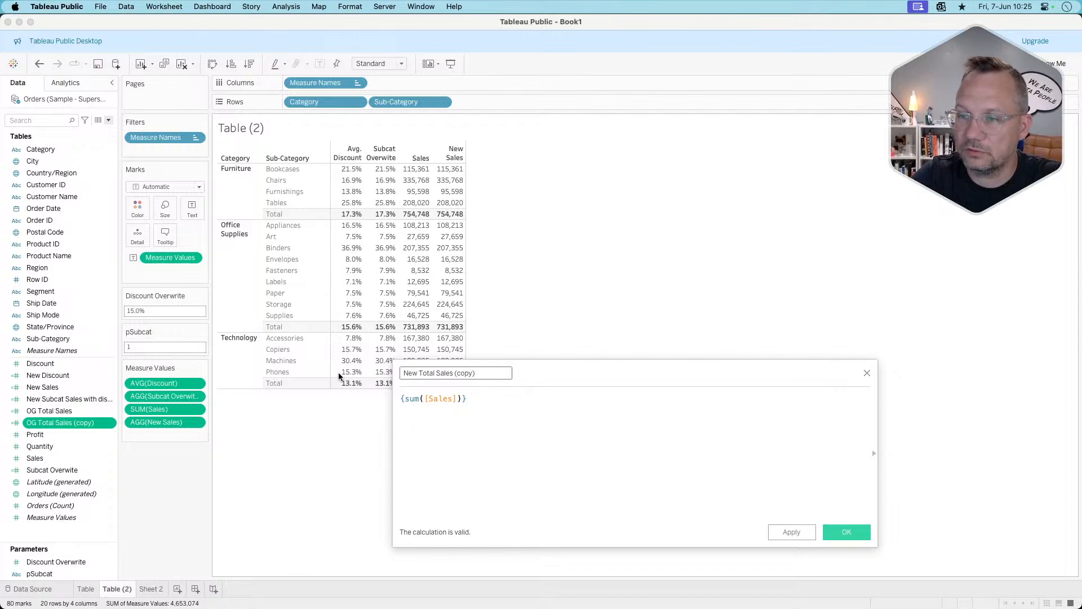
{"action": "key", "text": "super+Right"}
{"action": "key", "text": "BackSpace"}
{"action": "key", "text": "BackSpace"}
{"action": "key", "text": "BackSpace"}
{"action": "key", "text": "BackSpace"}
{"action": "key", "text": "BackSpace"}
{"action": "key", "text": "BackSpace"}
{"action": "key", "text": "BackSpace"}
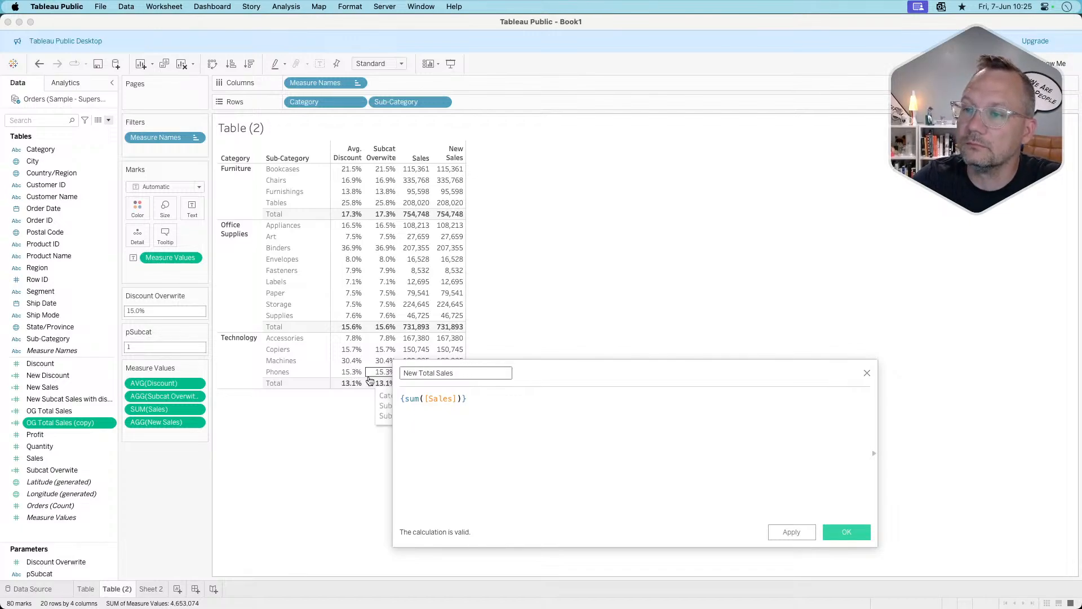
Replace Sales with New Sales in the formula so it reads "{sum([New Sales])}" and save the calculation.
{"action": "left_click", "coordinate": [442, 398]}
{"action": "double_click", "coordinate": [441, 397]}
{"action": "type", "text": "new"}
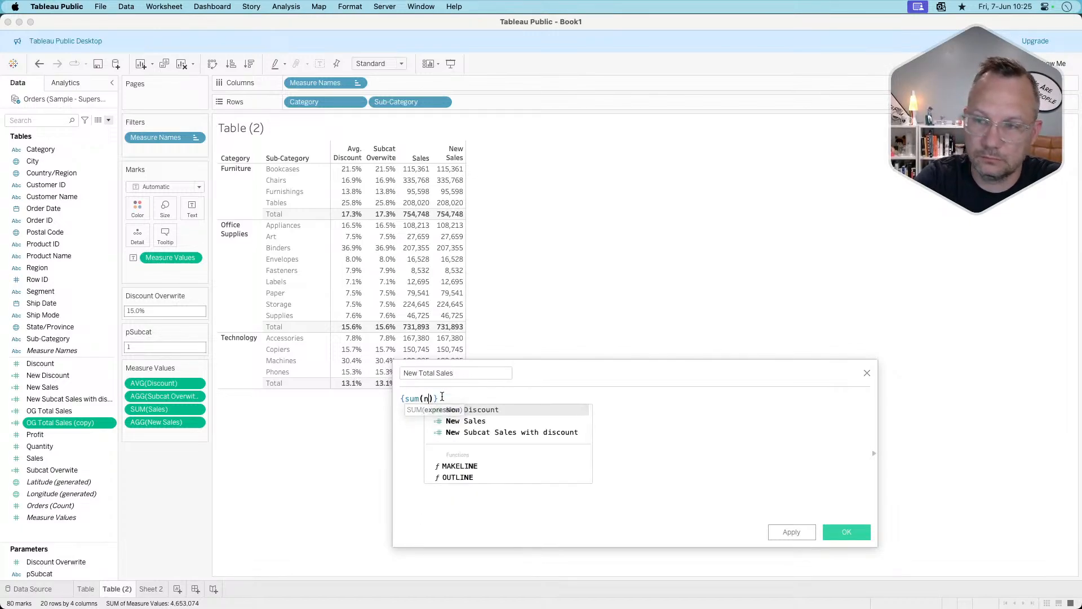
{"action": "left_click", "coordinate": [482, 421]}
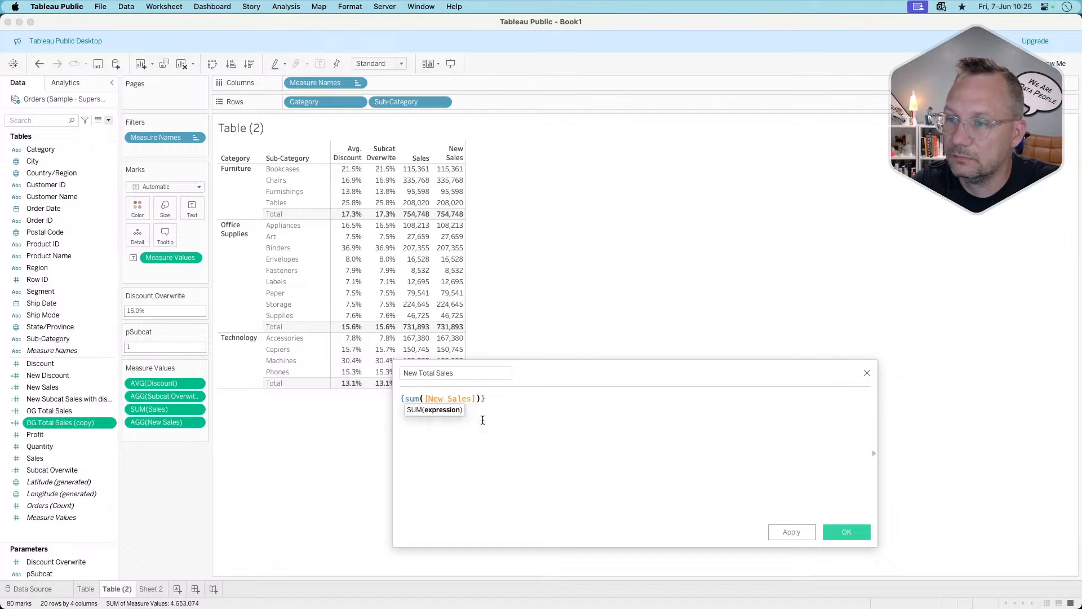
{"action": "left_click", "coordinate": [840, 532]}
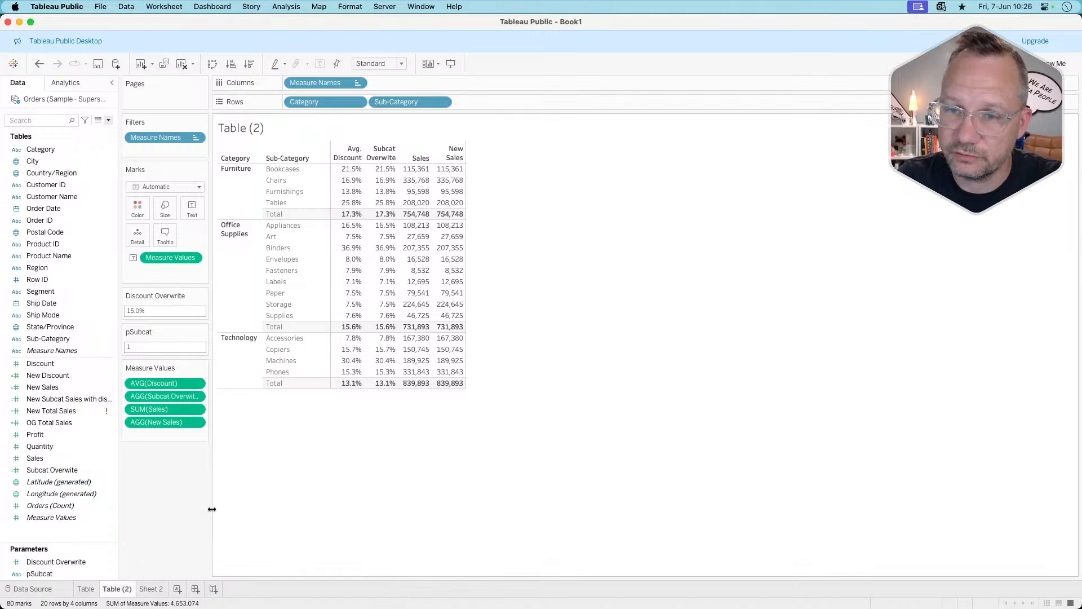
Edit New Total Sales and remove the sum function from its formula, leaving "{([New Sales])}", and check the formula's error.
{"action": "right_click", "coordinate": [70, 411]}
{"action": "left_click", "coordinate": [143, 477]}
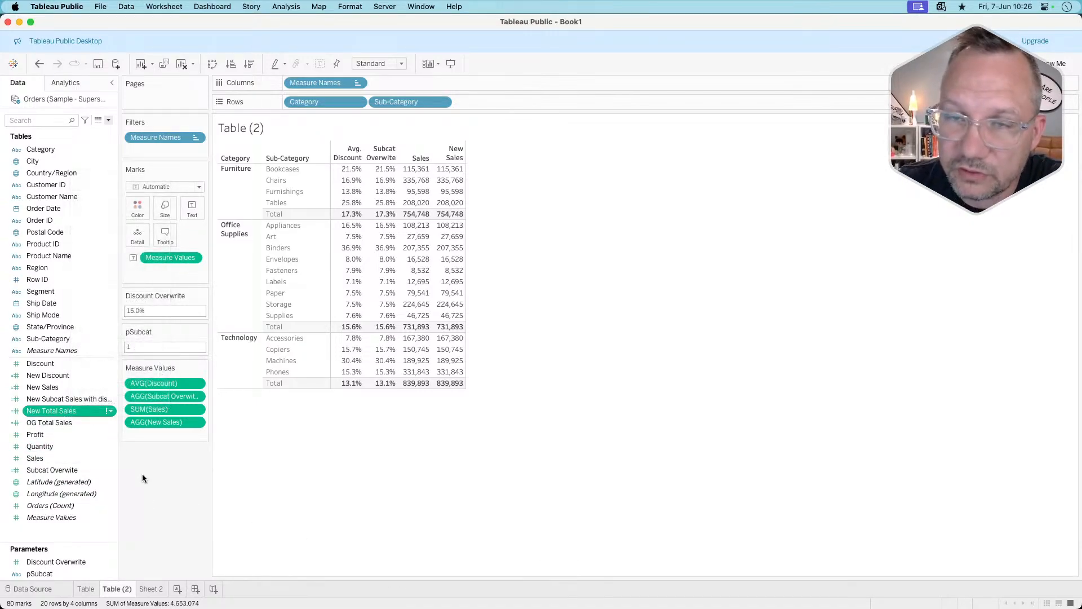
{"action": "right_click", "coordinate": [66, 413]}
{"action": "left_click", "coordinate": [85, 227]}
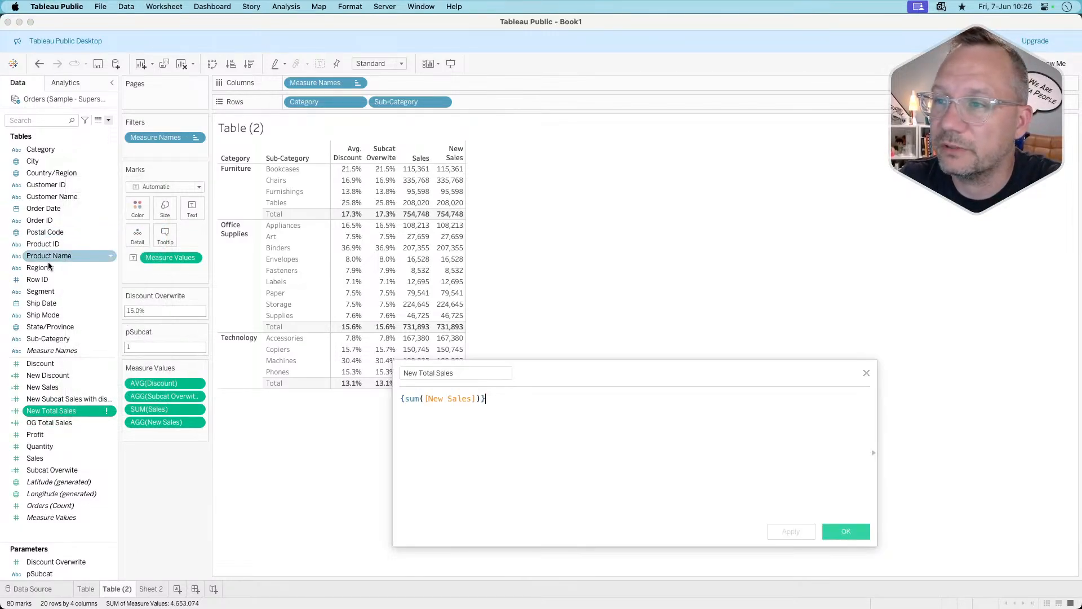
{"action": "double_click", "coordinate": [413, 399]}
{"action": "key", "text": "BackSpace"}
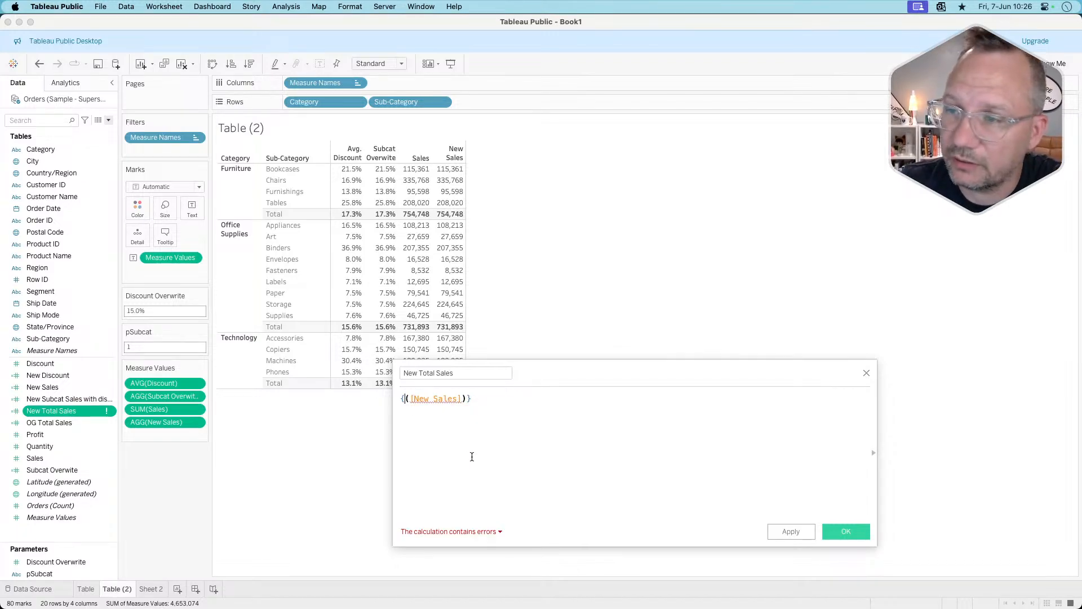
{"action": "mouse_move", "coordinate": [434, 401]}
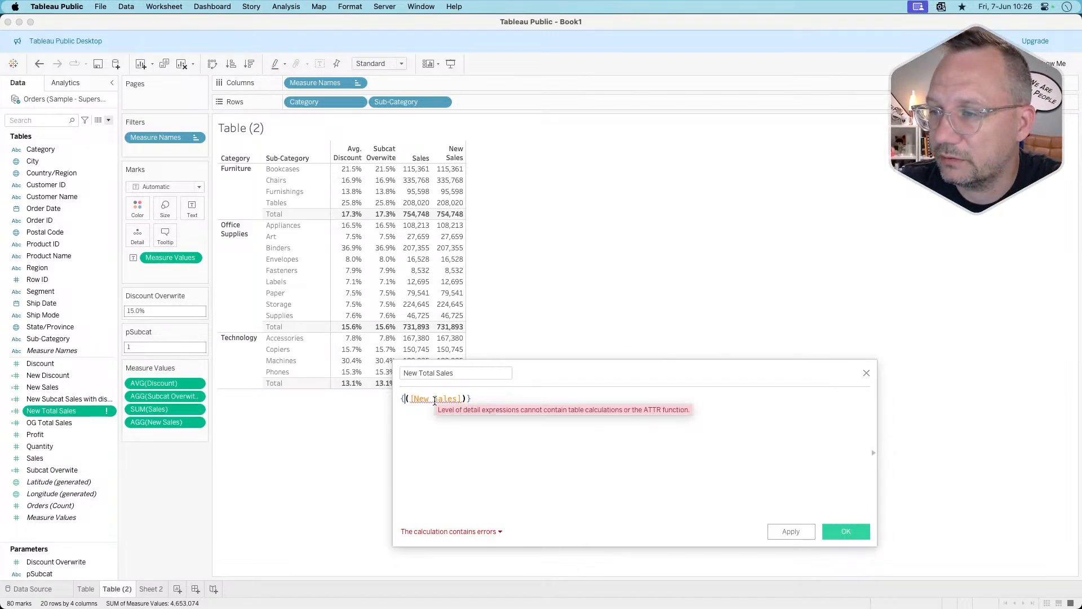
Replace the curly braces in the New Total Sales formula with the TOTAL function, giving total([New Sales]).
{"action": "left_click", "coordinate": [426, 418]}
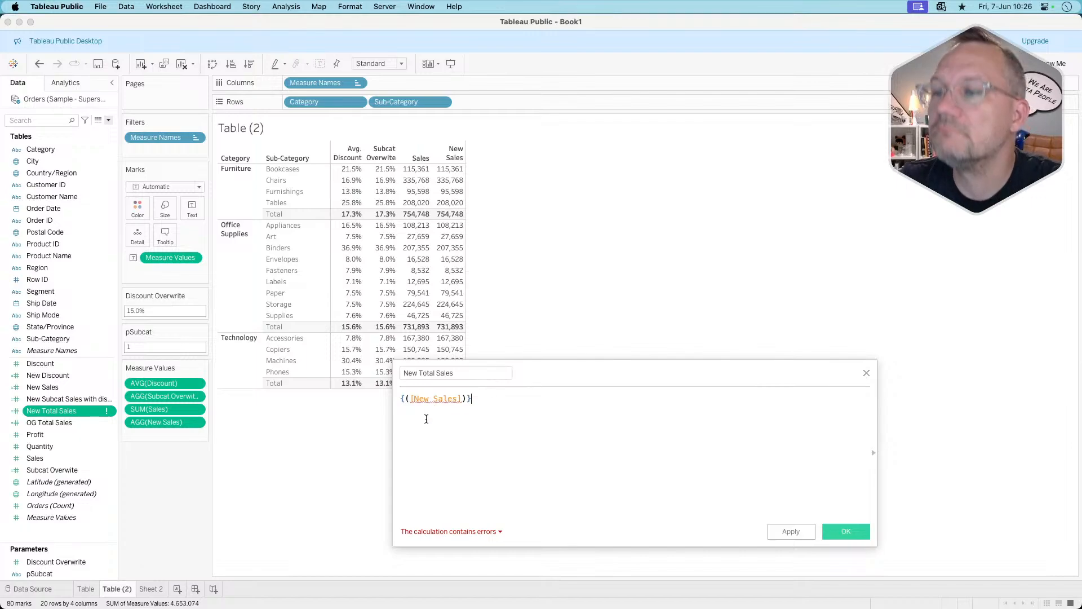
{"action": "left_click", "coordinate": [402, 398]}
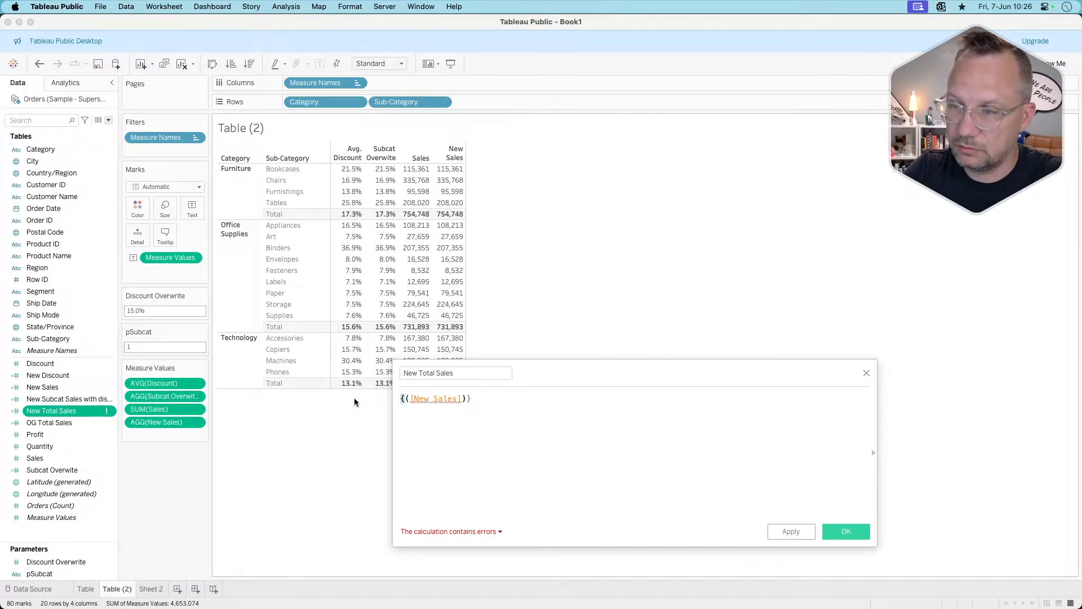
{"action": "key", "text": "Delete"}
{"action": "type", "text": "total"}
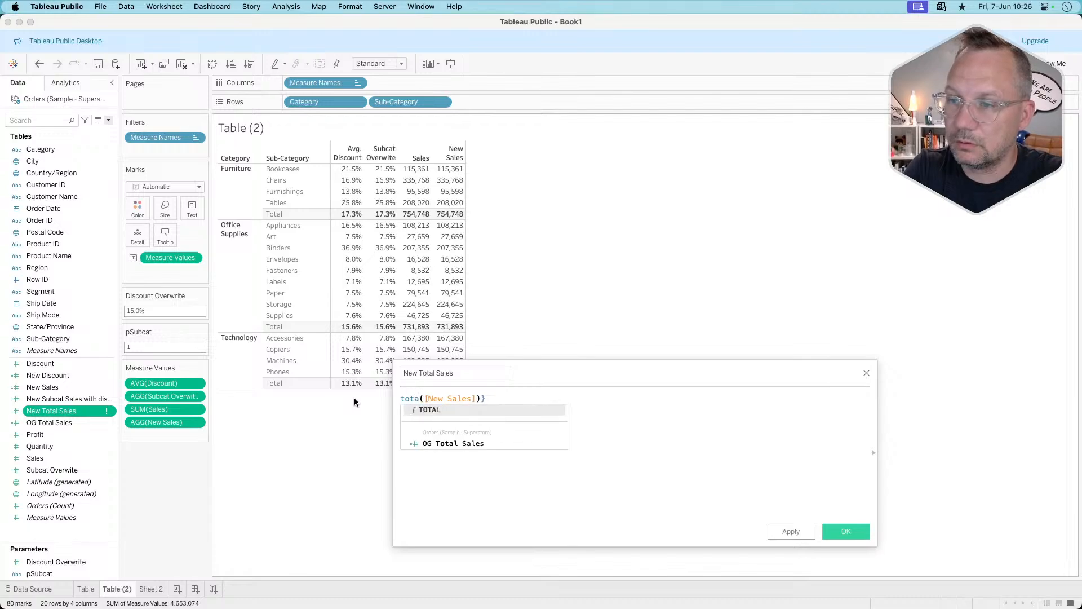
{"action": "key", "text": "End"}
{"action": "key", "text": "BackSpace"}
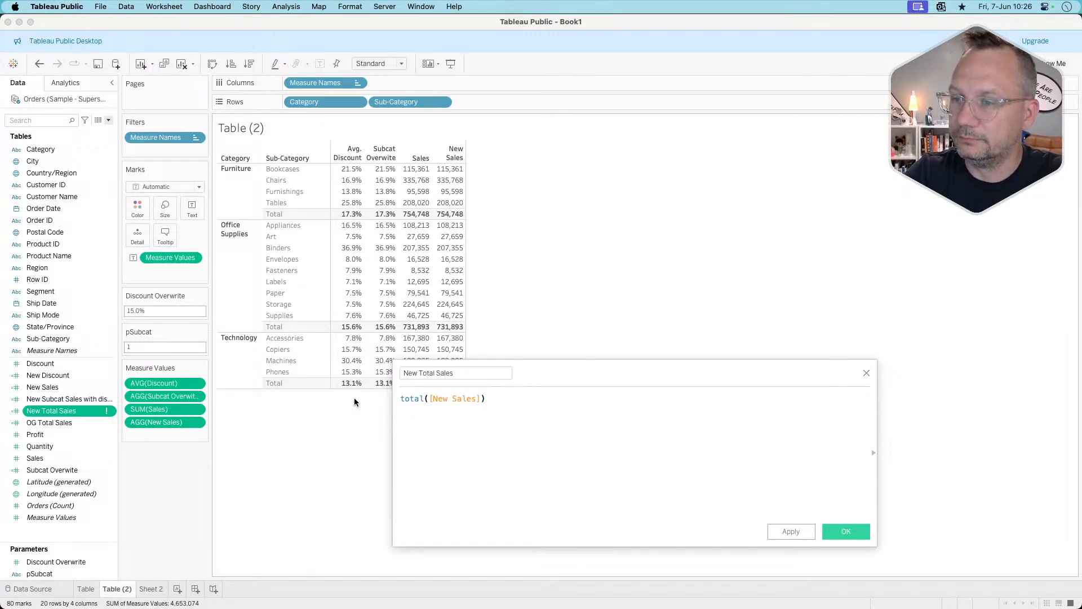
Try to wrap [New Sales] in SUM inside the TOTAL function, and remove the SUM again.
{"action": "left_click", "coordinate": [431, 401]}
{"action": "type", "text": "sum("}
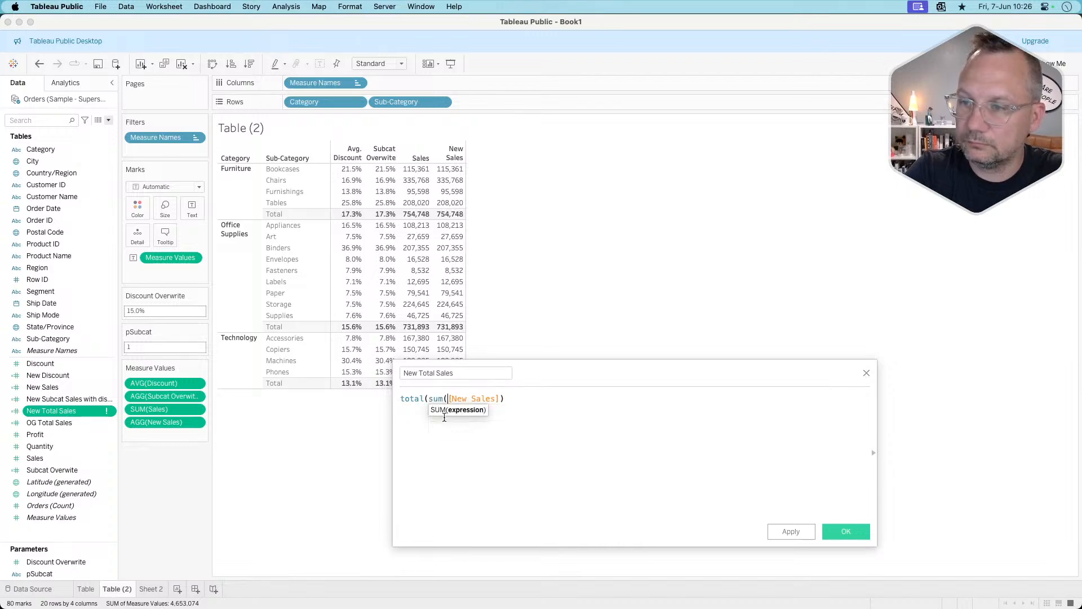
{"action": "key", "text": "End"}
{"action": "type", "text": ")"}
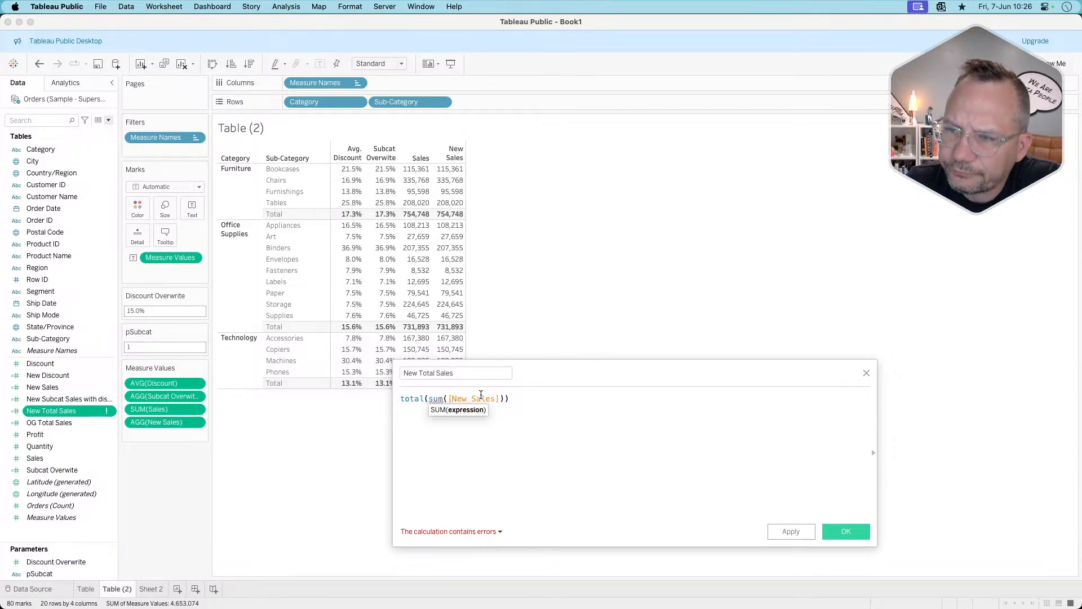
{"action": "double_click", "coordinate": [437, 399]}
{"action": "key", "text": "BackSpace"}
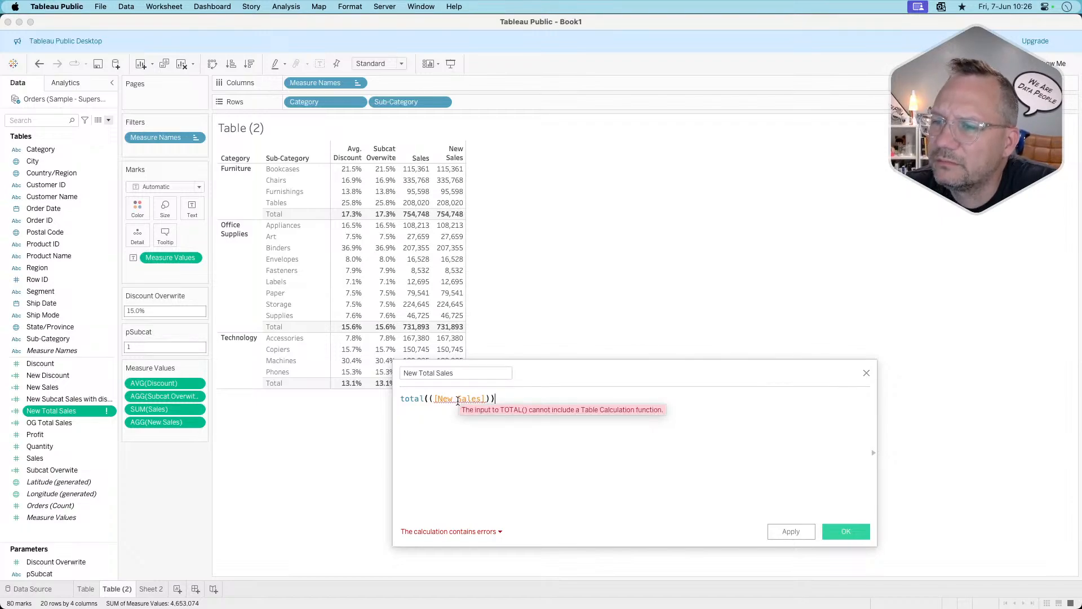
Change the New Total Sales formula to window_sum([New Sales]), removing the extra parentheses, and save the calculation.
{"action": "double_click", "coordinate": [414, 398]}
{"action": "type", "text": "window"}
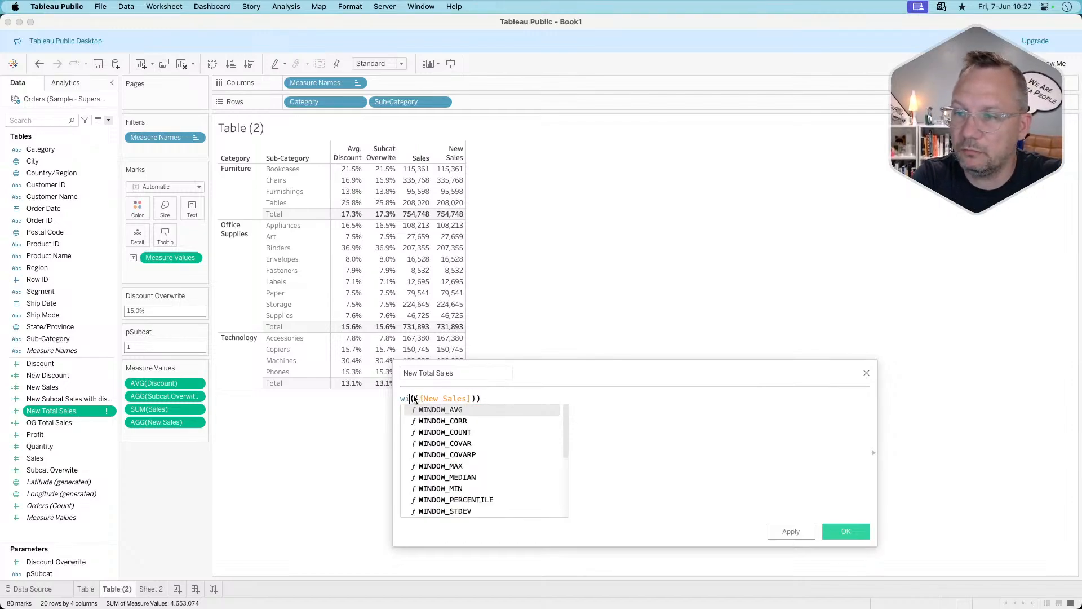
{"action": "type", "text": "-"}
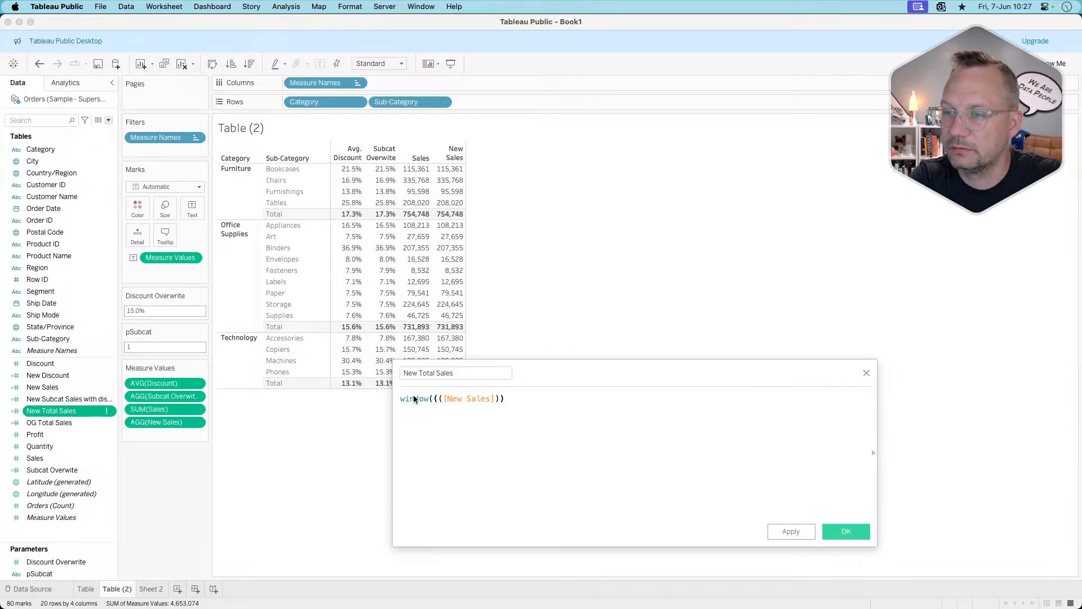
{"action": "key", "text": "BackSpace"}
{"action": "type", "text": "_"}
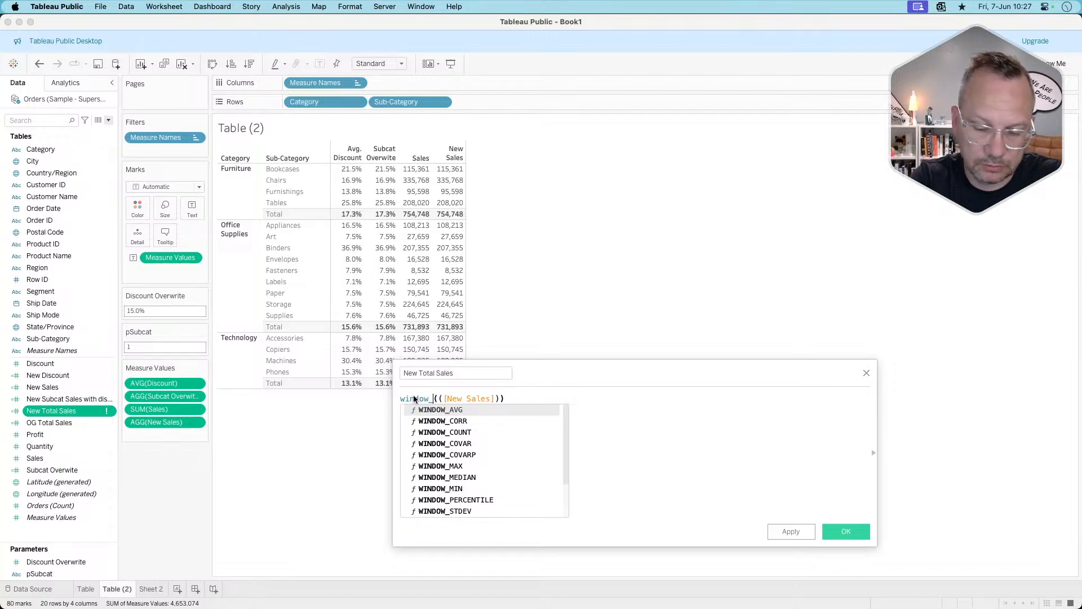
{"action": "type", "text": "sum"}
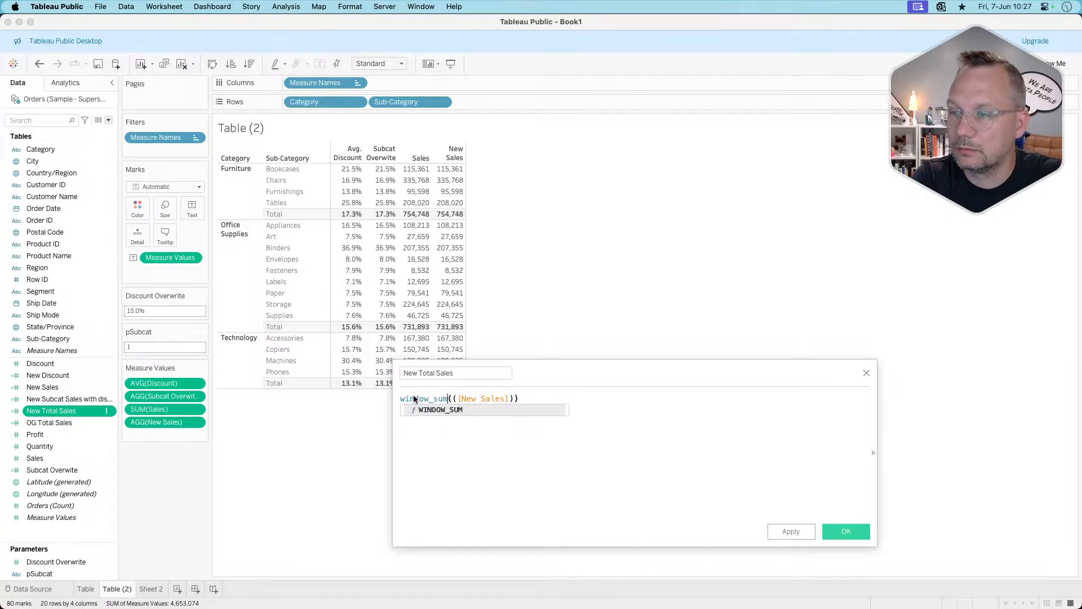
{"action": "key", "text": "Delete"}
{"action": "key", "text": "End"}
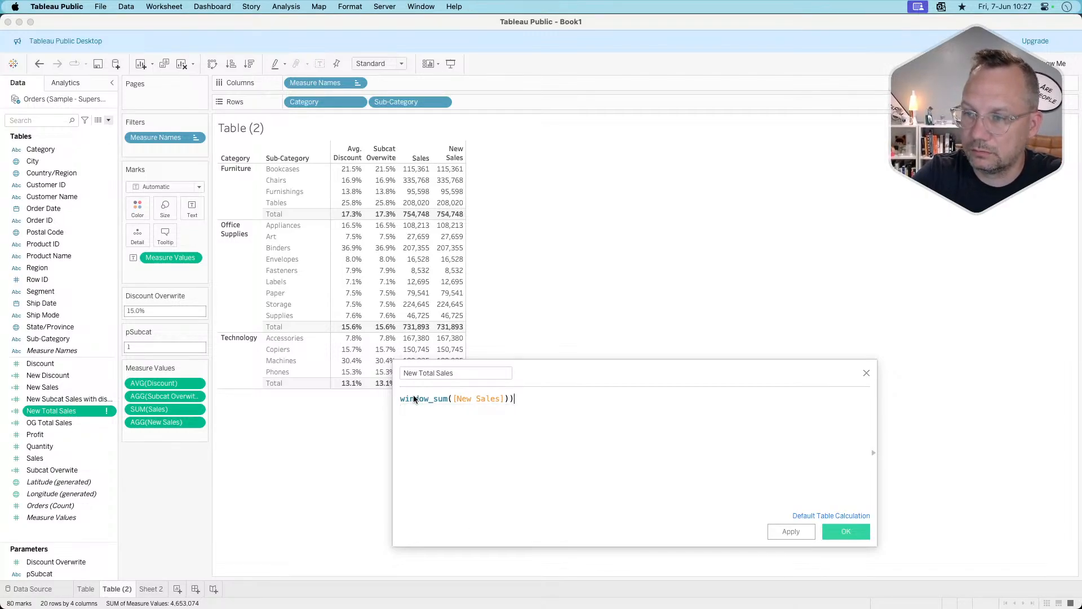
{"action": "key", "text": "BackSpace"}
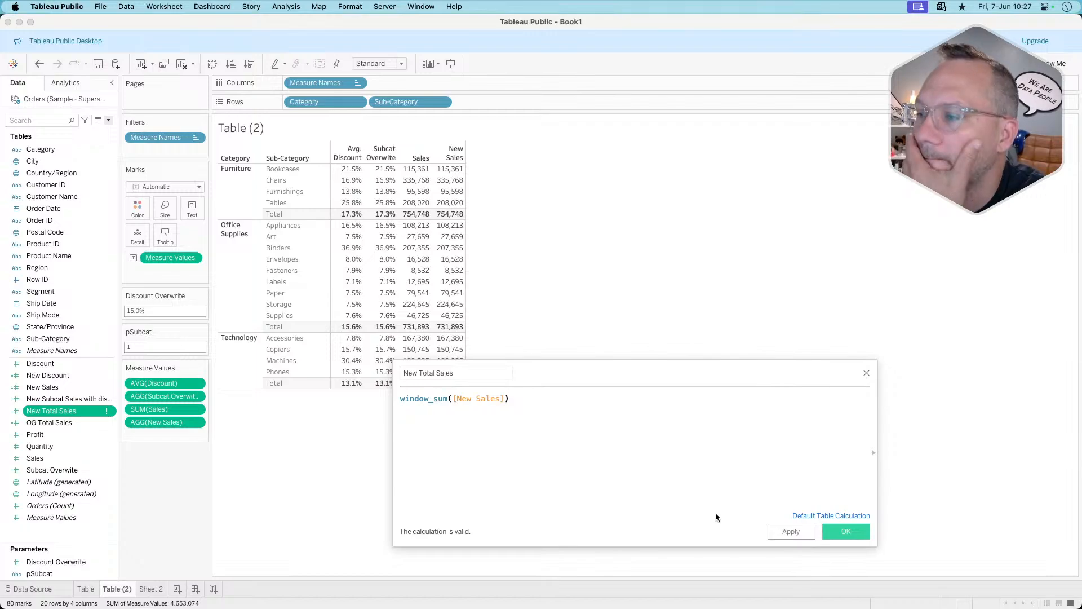
{"action": "left_click", "coordinate": [781, 532]}
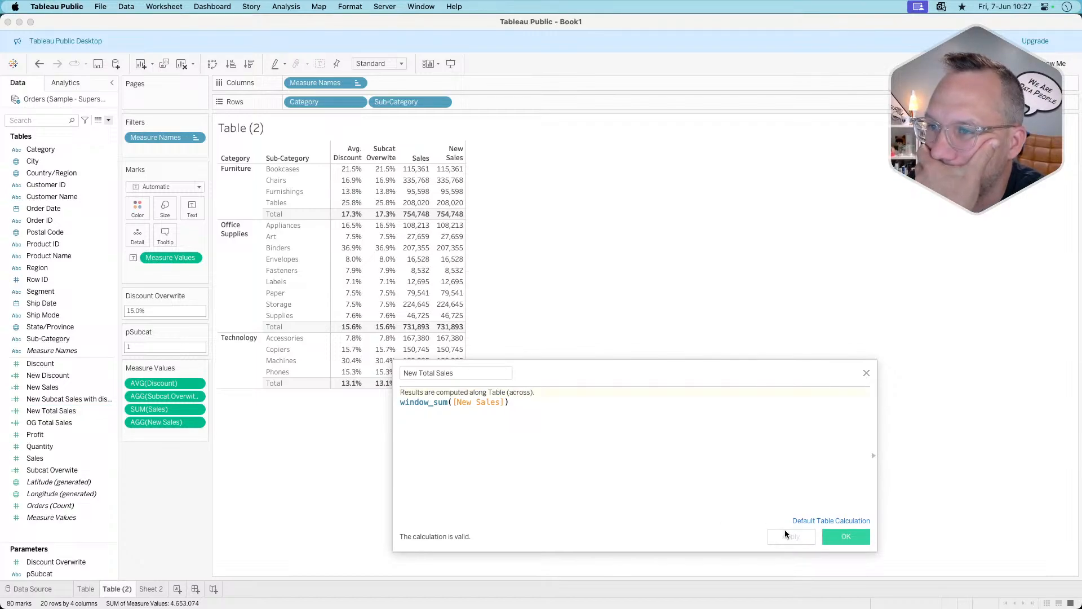
{"action": "left_click", "coordinate": [837, 536]}
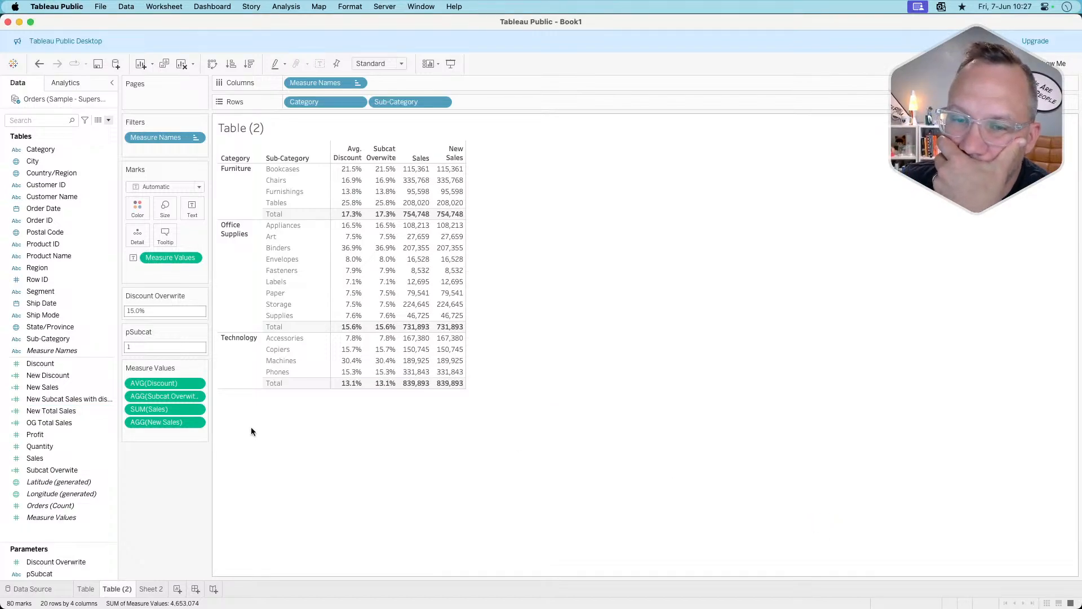
Add OG Total Sales and New Total Sales to the table's measure values, below New Sales.
{"action": "left_click", "coordinate": [63, 404]}
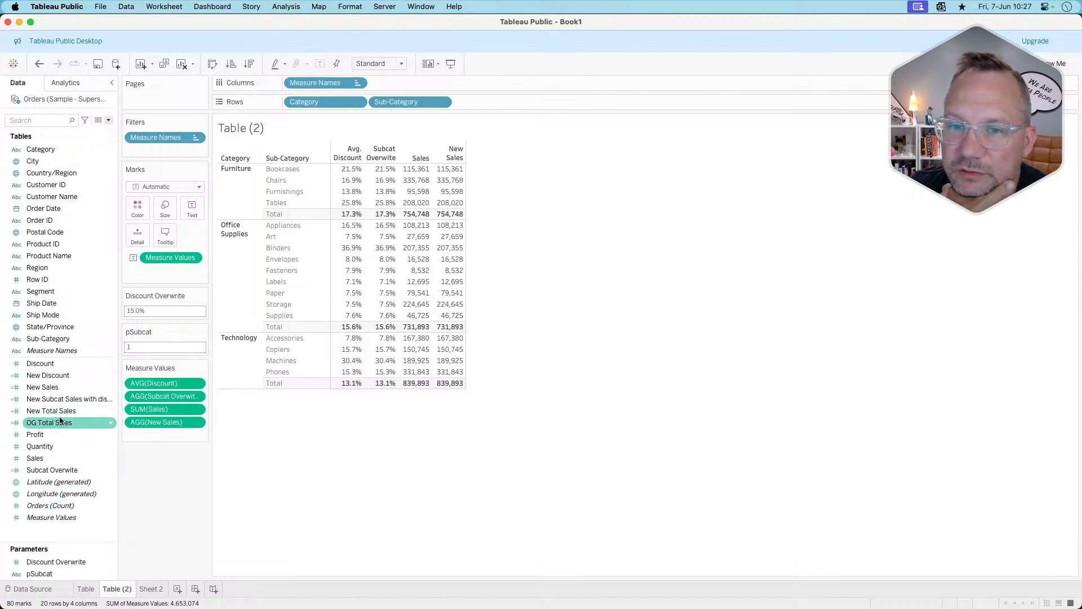
{"action": "left_click_drag", "start_coordinate": [56, 421], "coordinate": [158, 435]}
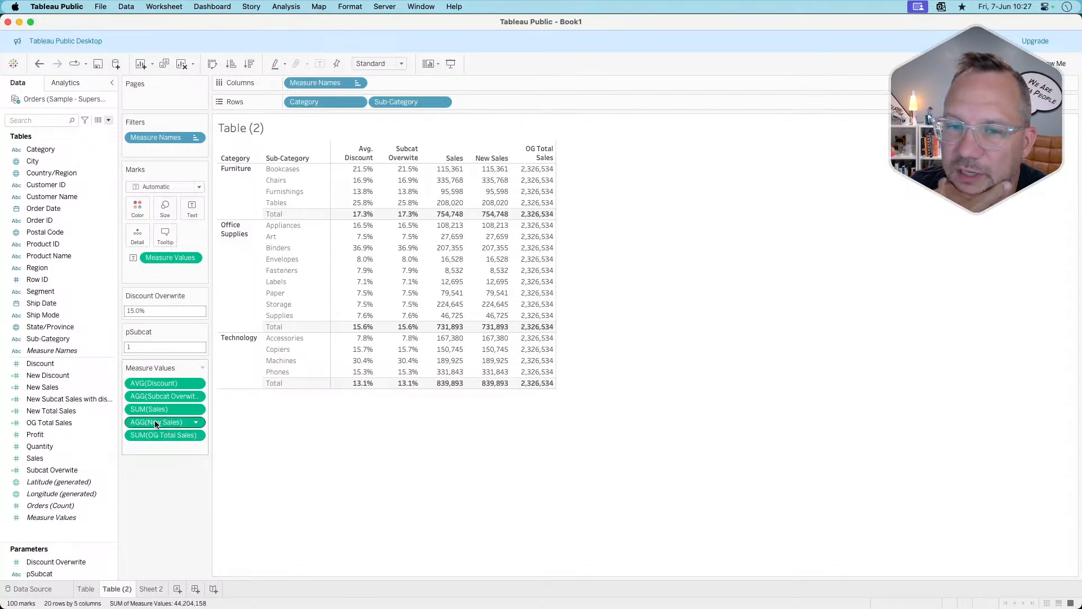
{"action": "left_click_drag", "start_coordinate": [84, 411], "coordinate": [174, 448]}
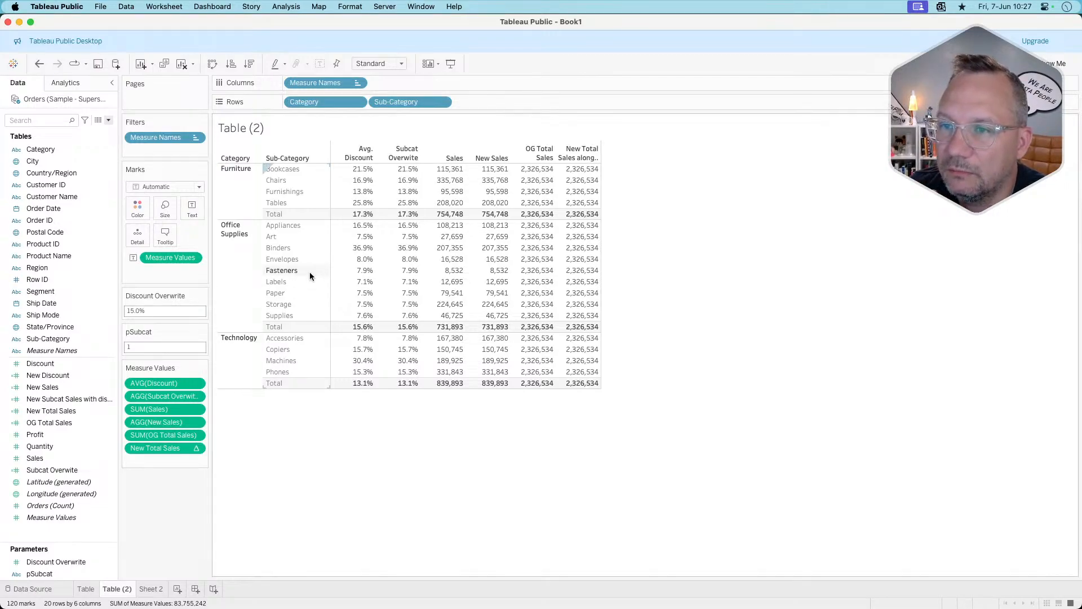
Test the discount overwrite by selecting the Fasteners row and the Labels row in turn, clearing each selection.
{"action": "left_click", "coordinate": [289, 269]}
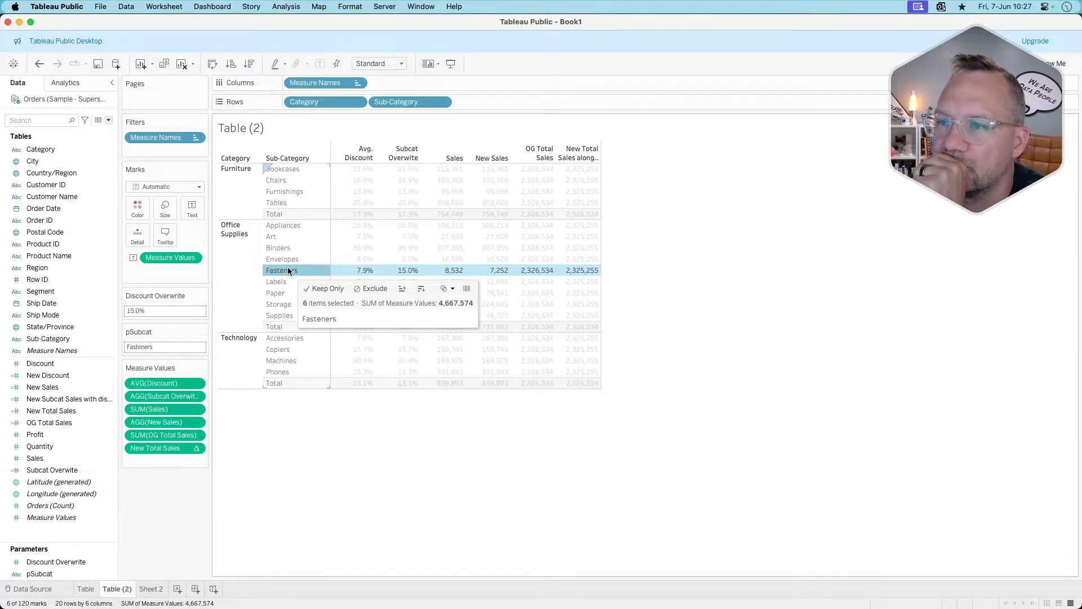
{"action": "left_click", "coordinate": [288, 267]}
{"action": "left_click", "coordinate": [282, 281]}
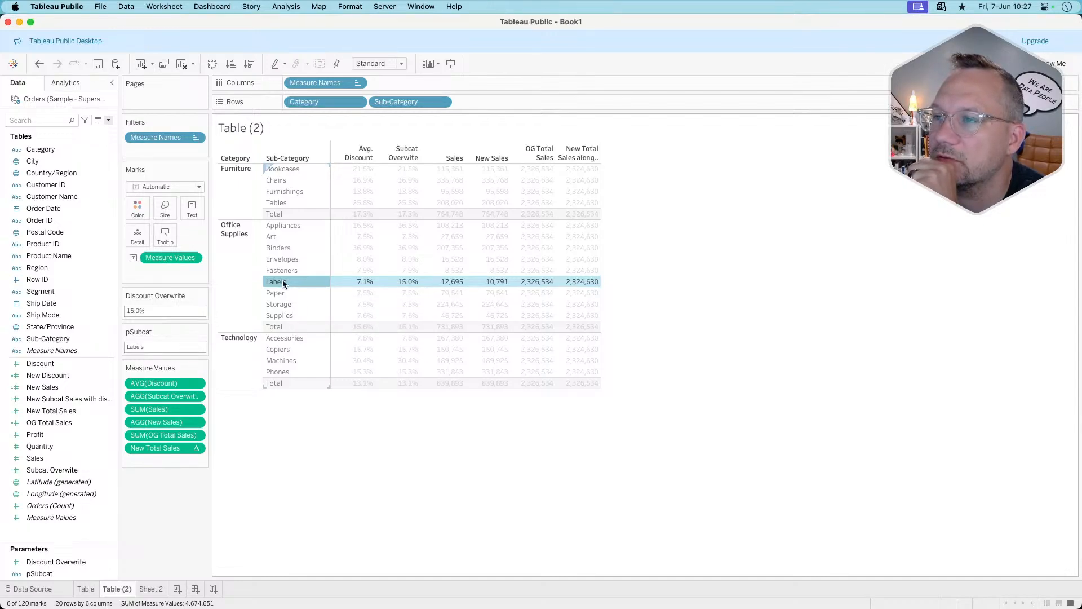
{"action": "left_click", "coordinate": [283, 284]}
{"action": "left_click", "coordinate": [284, 284]}
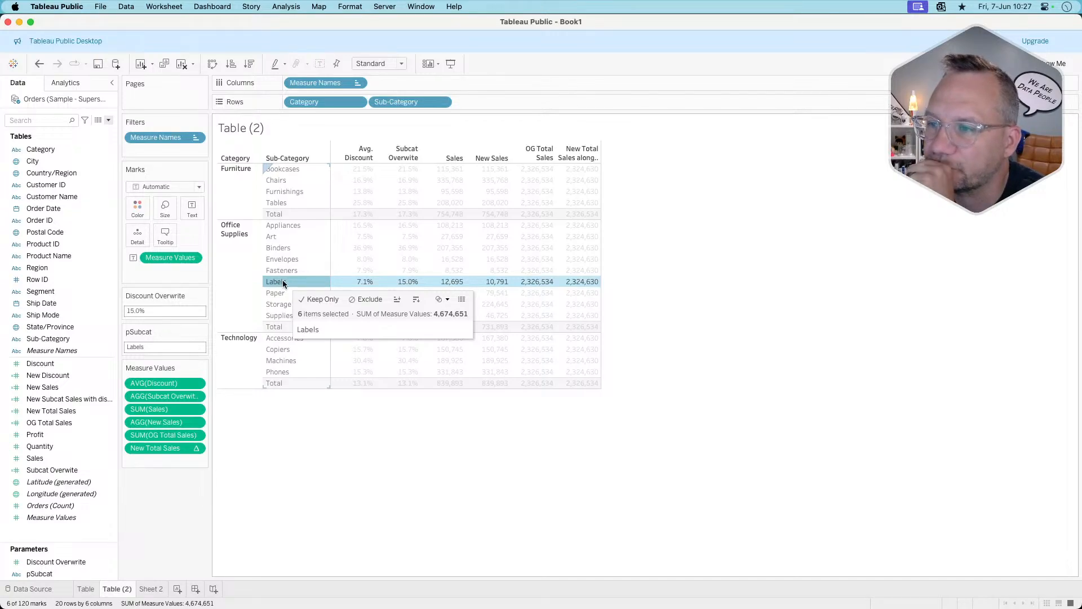
{"action": "left_click", "coordinate": [283, 284]}
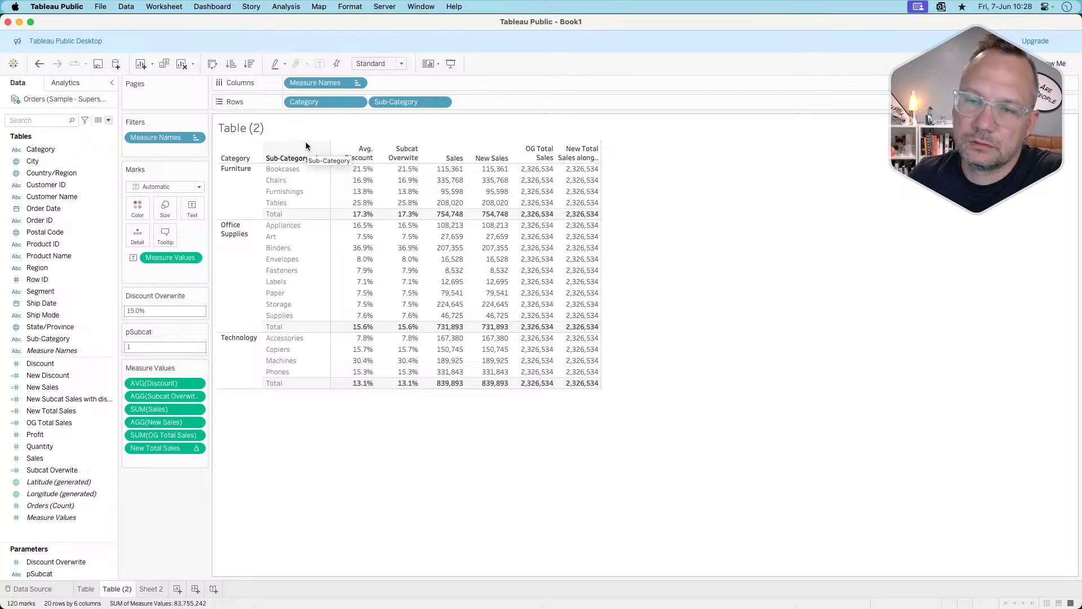
Review the formulas of New Subcat Sales with discount and New Total Sales, closing each without changes.
{"action": "right_click", "coordinate": [63, 398]}
{"action": "left_click", "coordinate": [100, 223]}
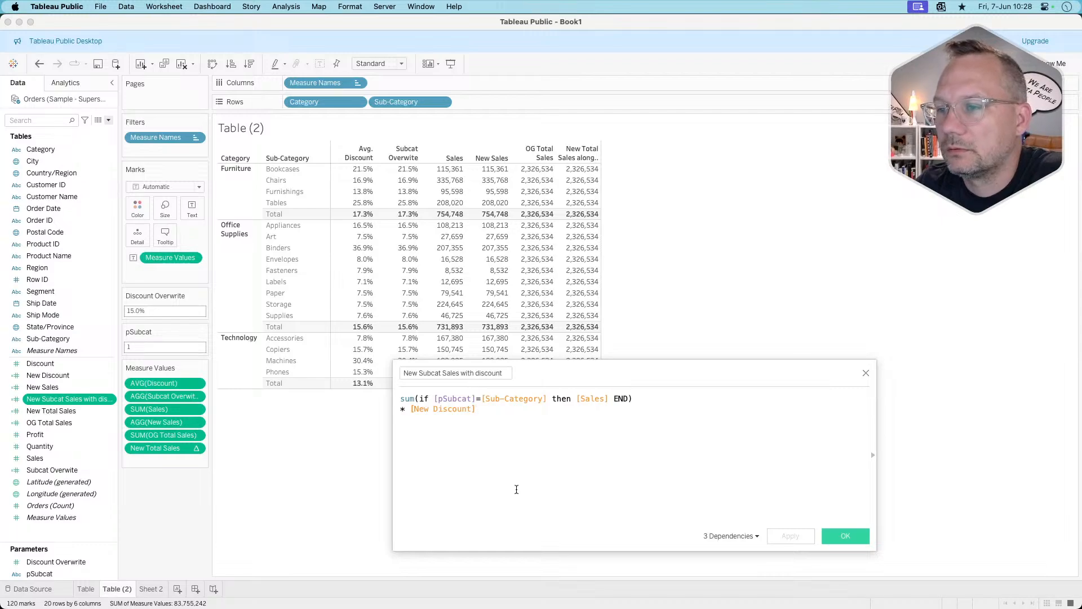
{"action": "left_click", "coordinate": [865, 373]}
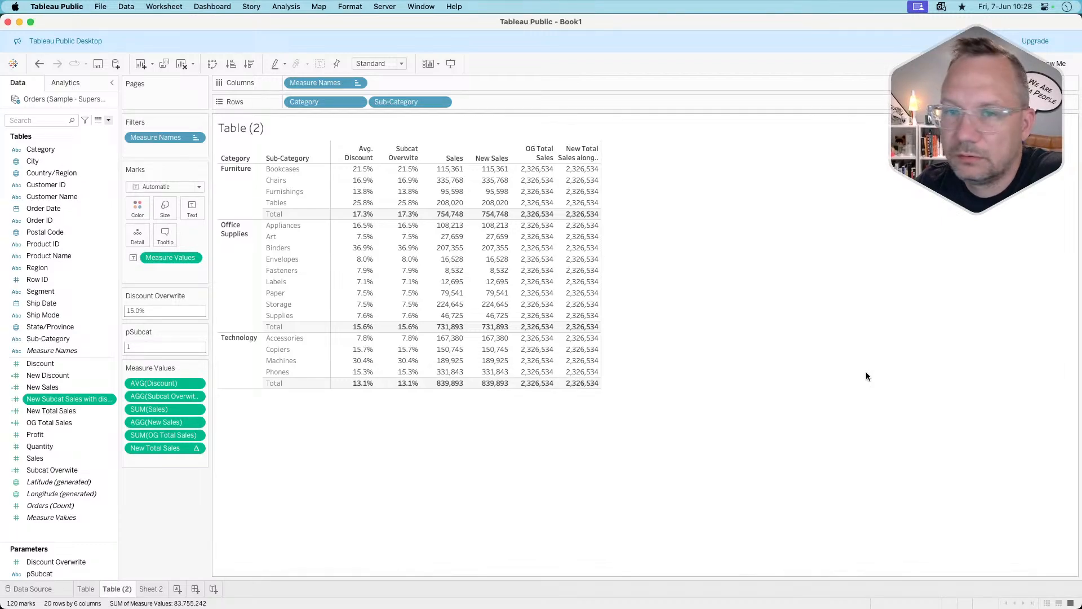
{"action": "right_click", "coordinate": [59, 411]}
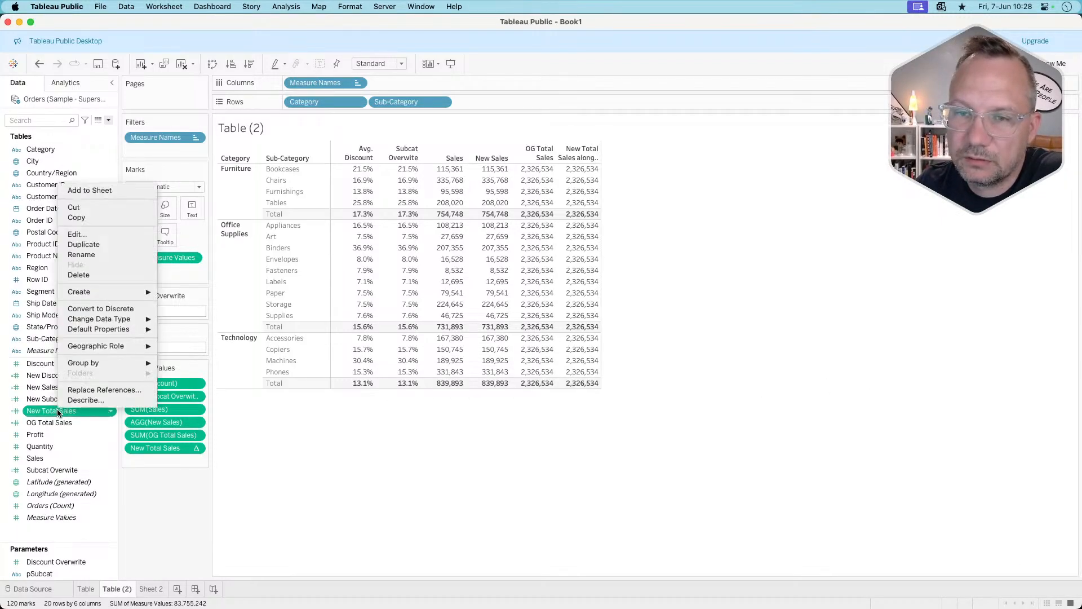
{"action": "left_click", "coordinate": [104, 237]}
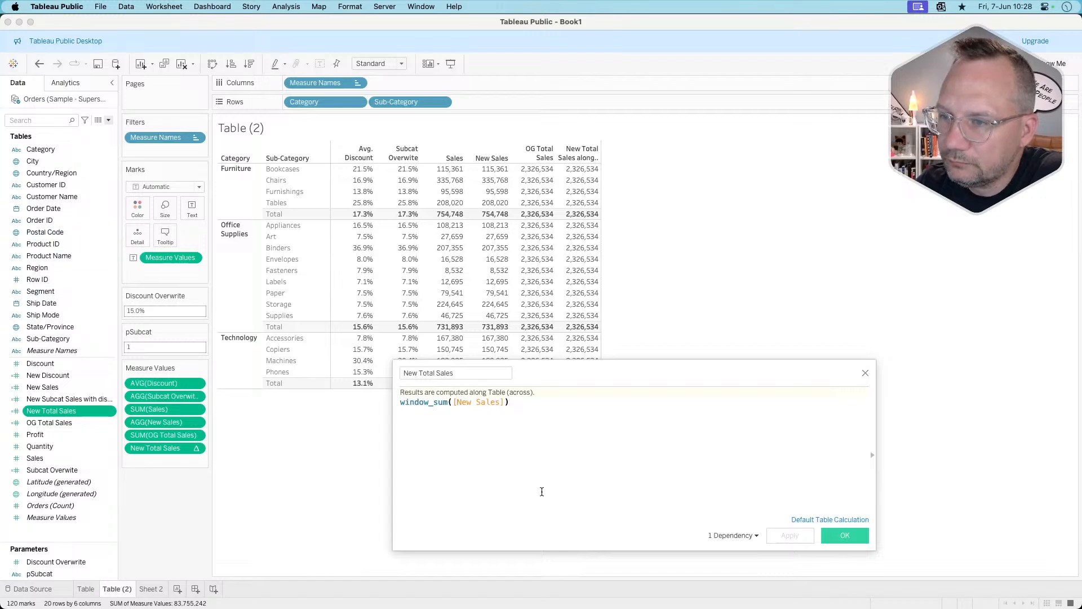
{"action": "left_click", "coordinate": [865, 373]}
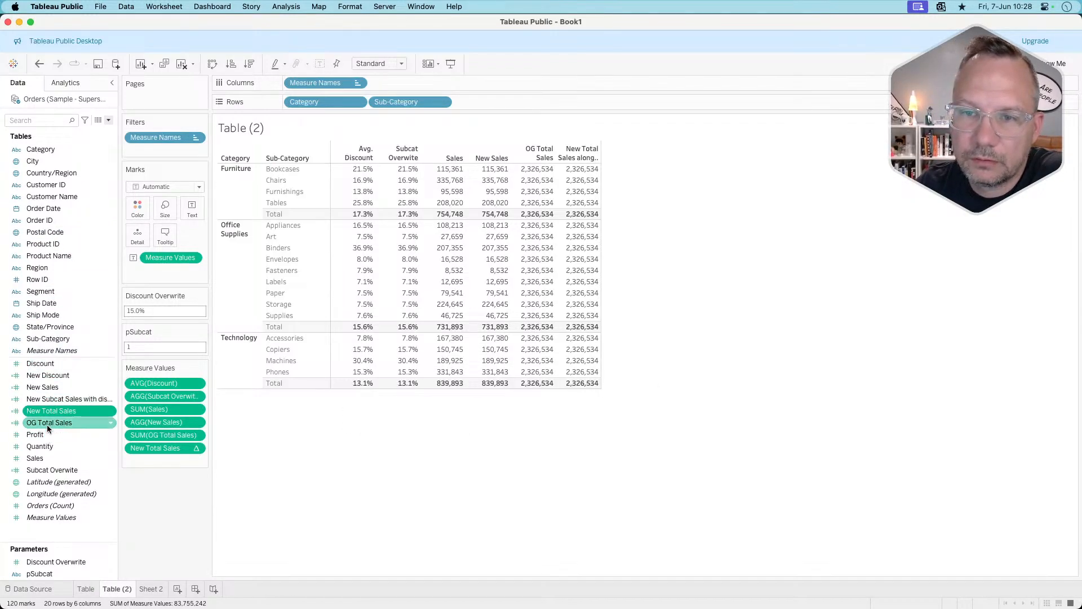
Open the New Sales calculation for editing and review its full formula.
{"action": "right_click", "coordinate": [52, 389]}
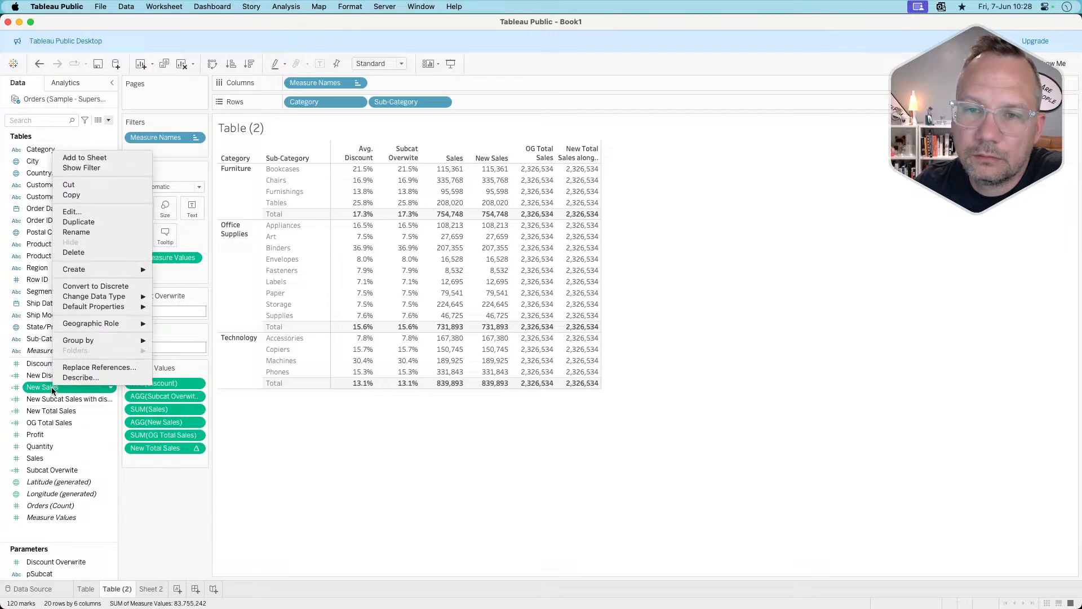
{"action": "left_click", "coordinate": [109, 212]}
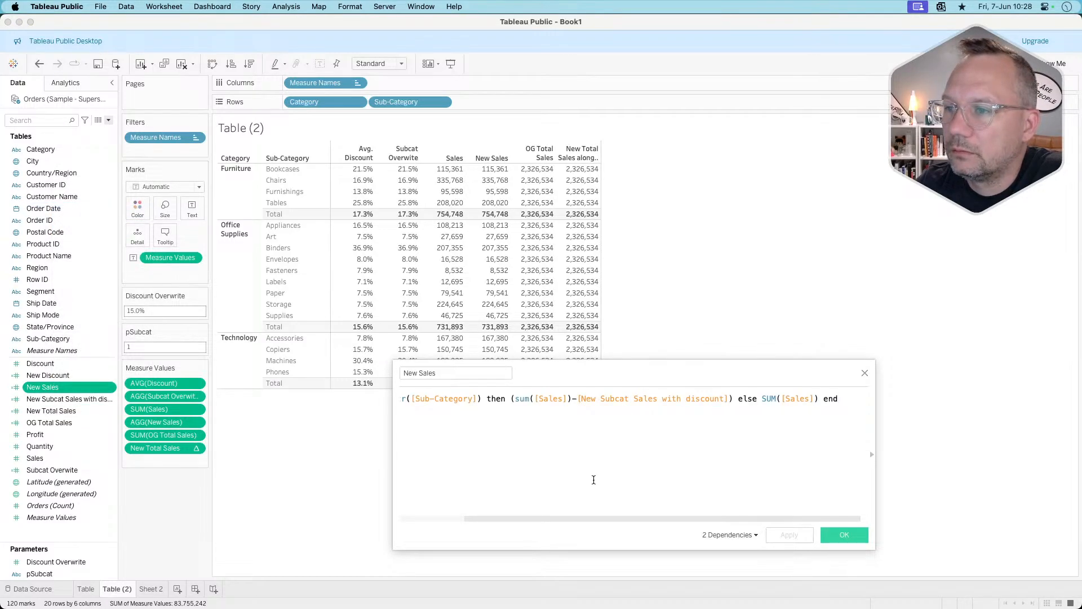
{"action": "scroll", "coordinate": [517, 454], "scroll_direction": "left", "scroll_amount": 3}
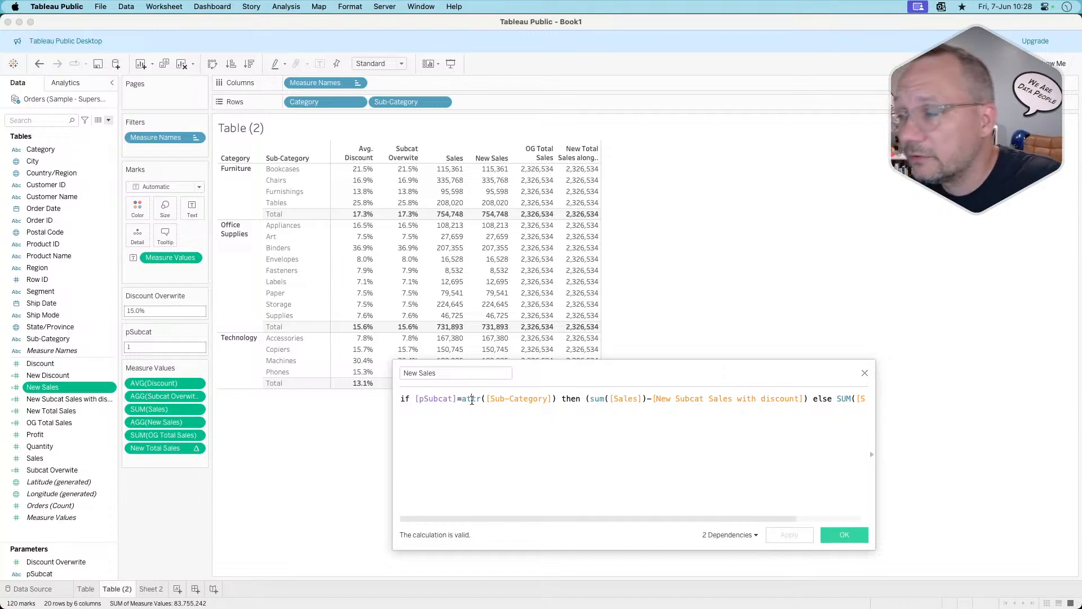
{"action": "left_click", "coordinate": [597, 407]}
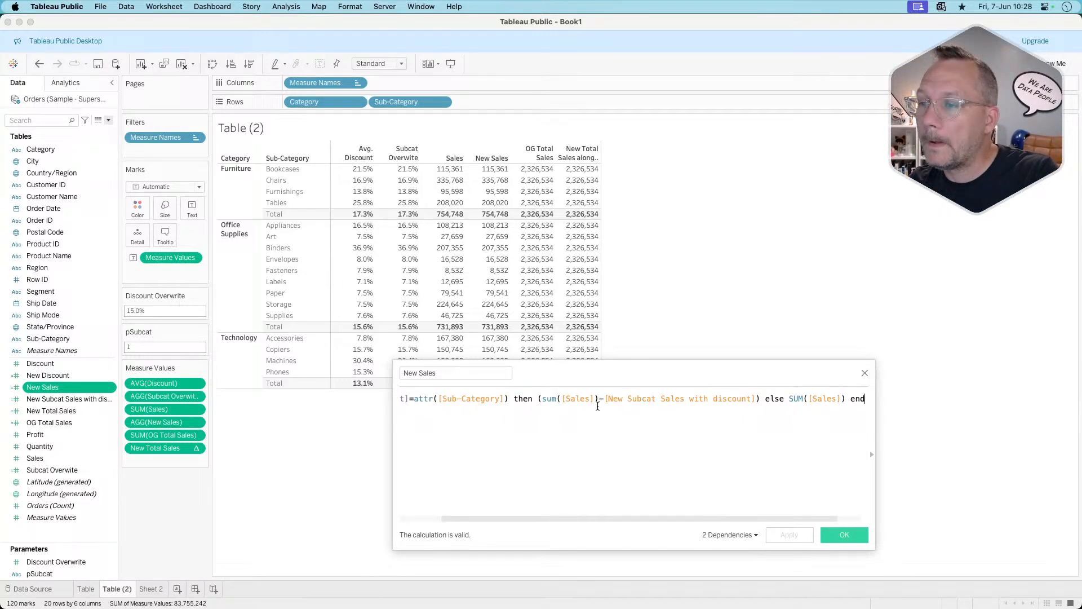
{"action": "scroll", "coordinate": [451, 406], "scroll_direction": "left", "scroll_amount": 2}
Remove attr from the New Sales condition and delete everything after the [Sub-Category] comparison.
{"action": "double_click", "coordinate": [472, 399]}
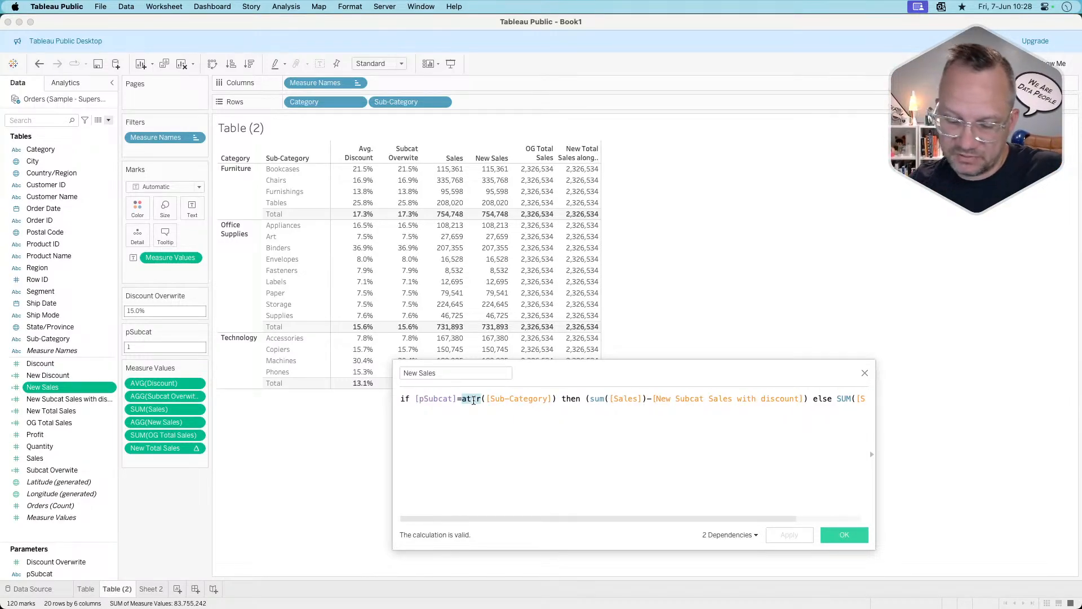
{"action": "key", "text": "BackSpace"}
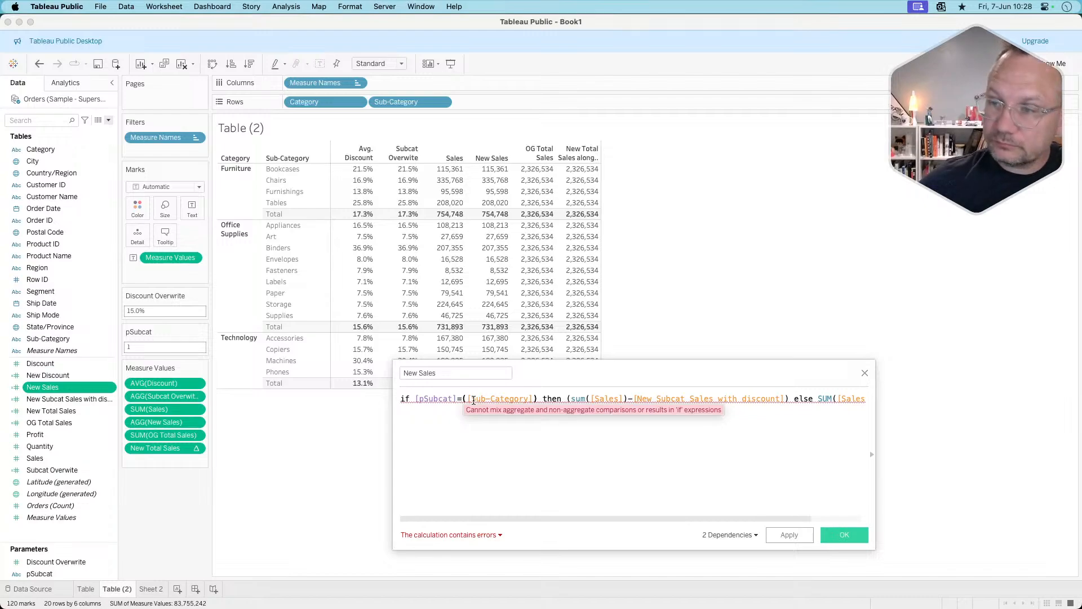
{"action": "scroll", "coordinate": [485, 459], "scroll_direction": "right", "scroll_amount": 2}
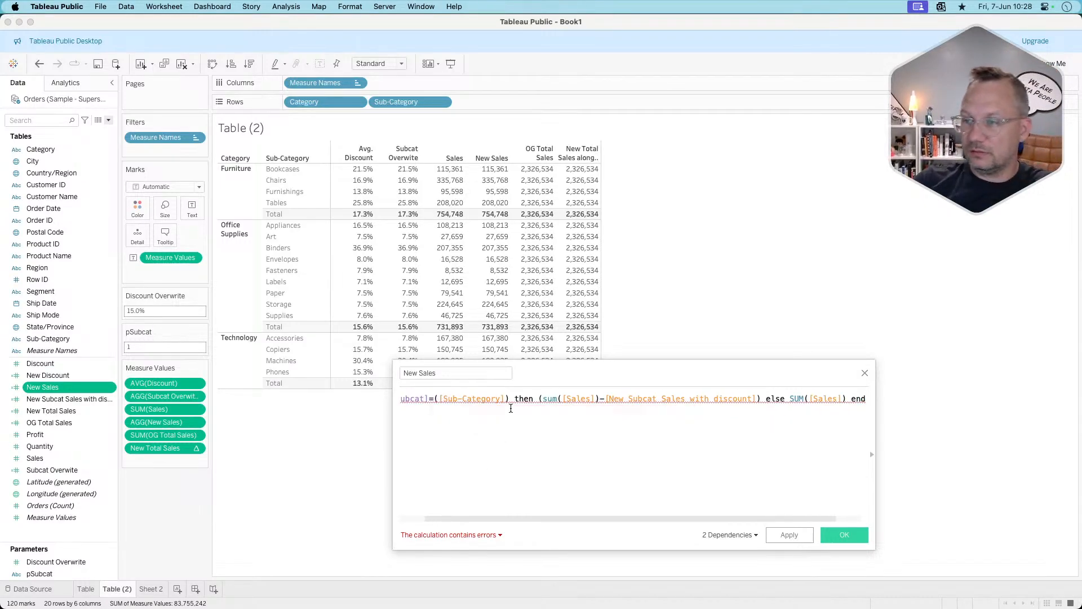
{"action": "left_click", "coordinate": [511, 399]}
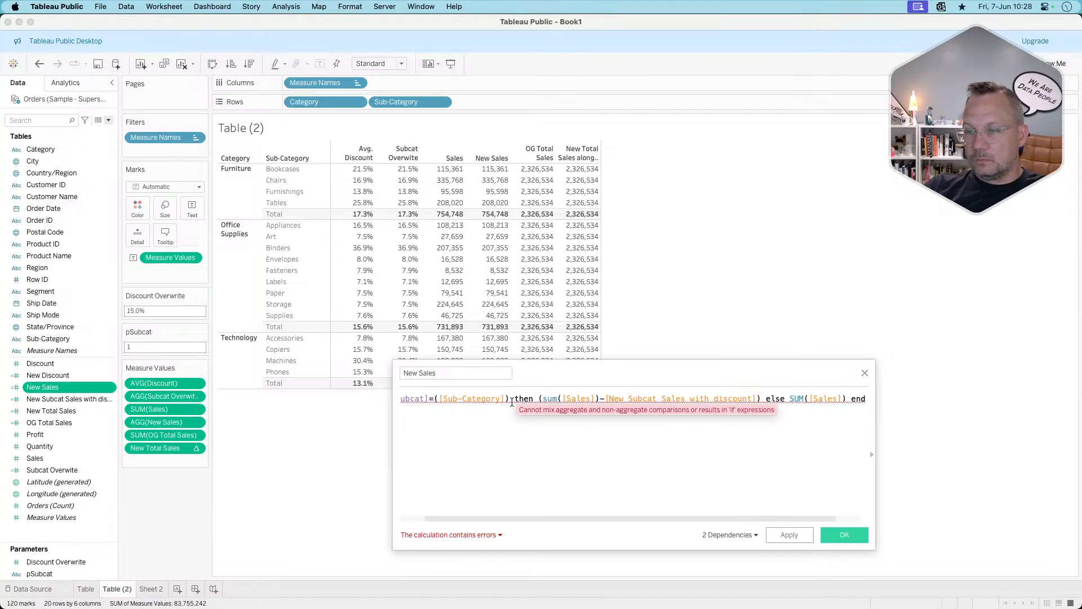
{"action": "key", "text": "shift+super+Right"}
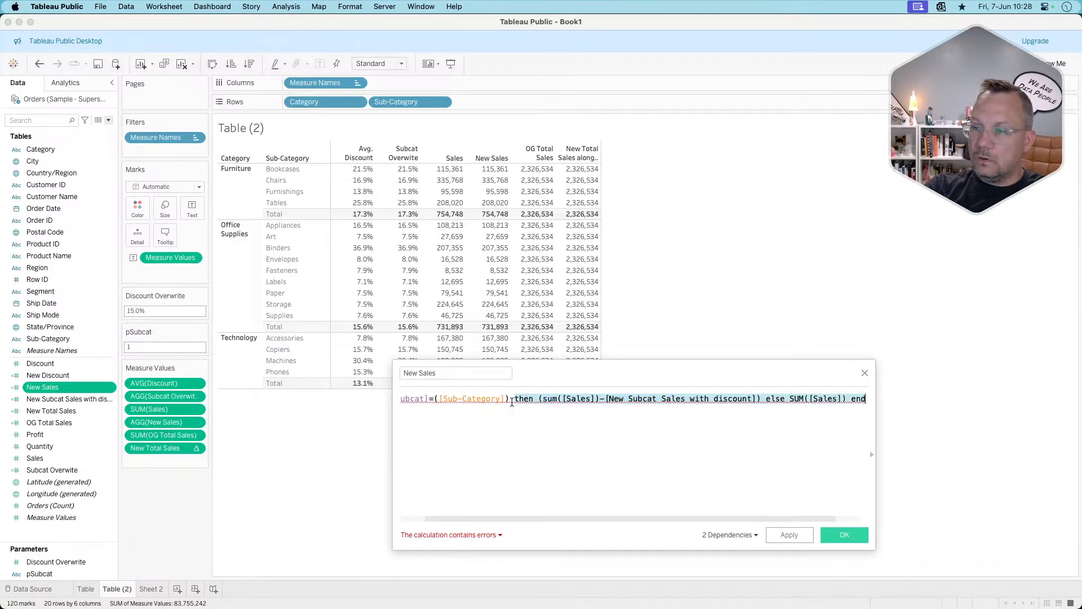
{"action": "key", "text": "BackSpace"}
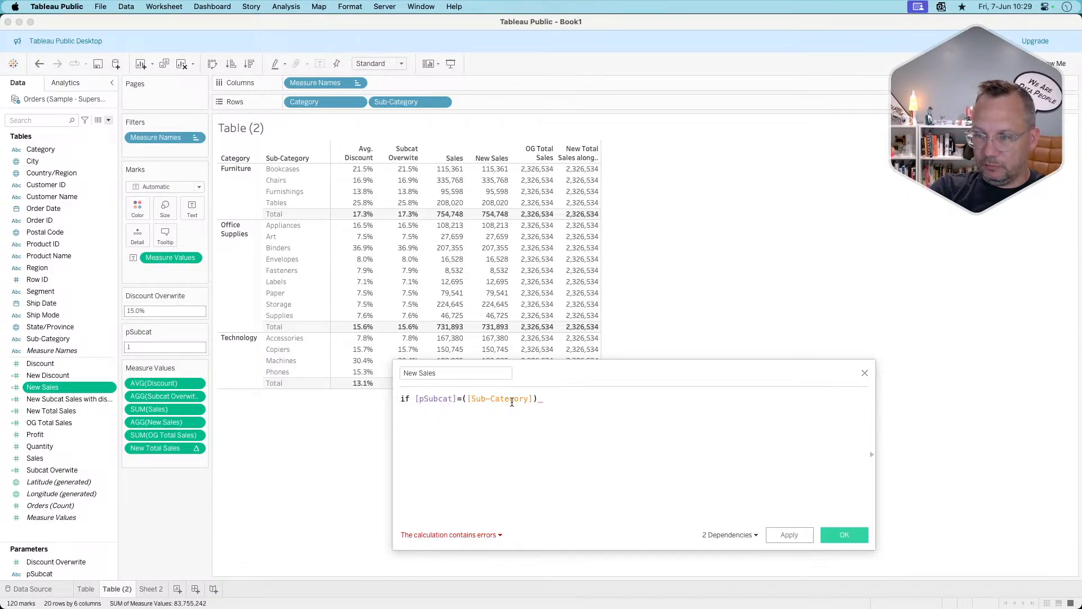
Continue the New Sales condition with then [Sales] end) so the matching sub-category returns its sales.
{"action": "type", "text": "sales"}
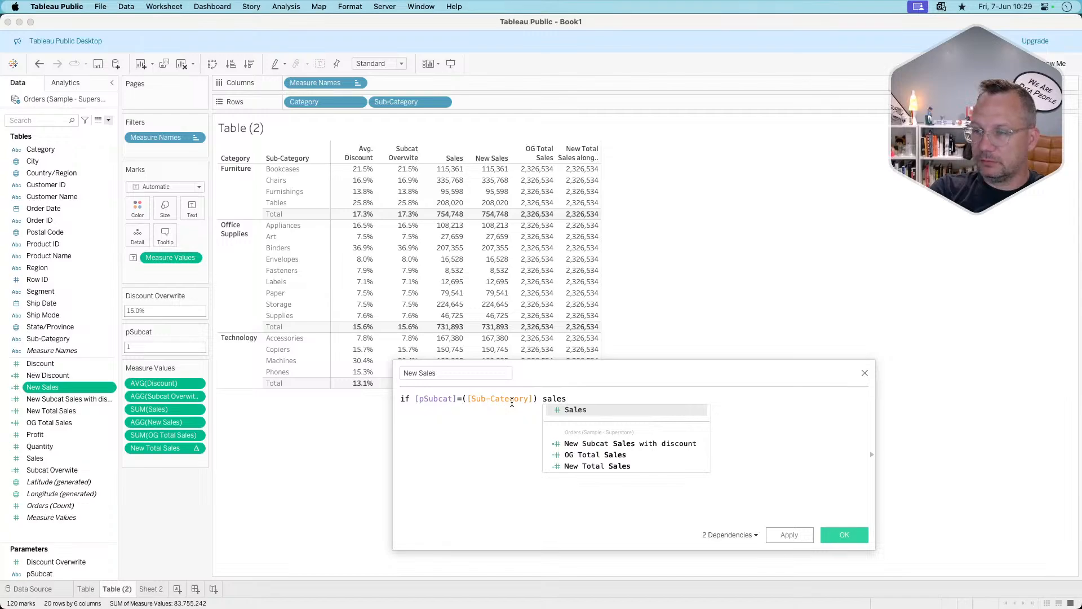
{"action": "key", "text": "BackSpace"}
{"action": "key", "text": "BackSpace"}
{"action": "key", "text": "BackSpace"}
{"action": "key", "text": "BackSpace"}
{"action": "key", "text": "BackSpace"}
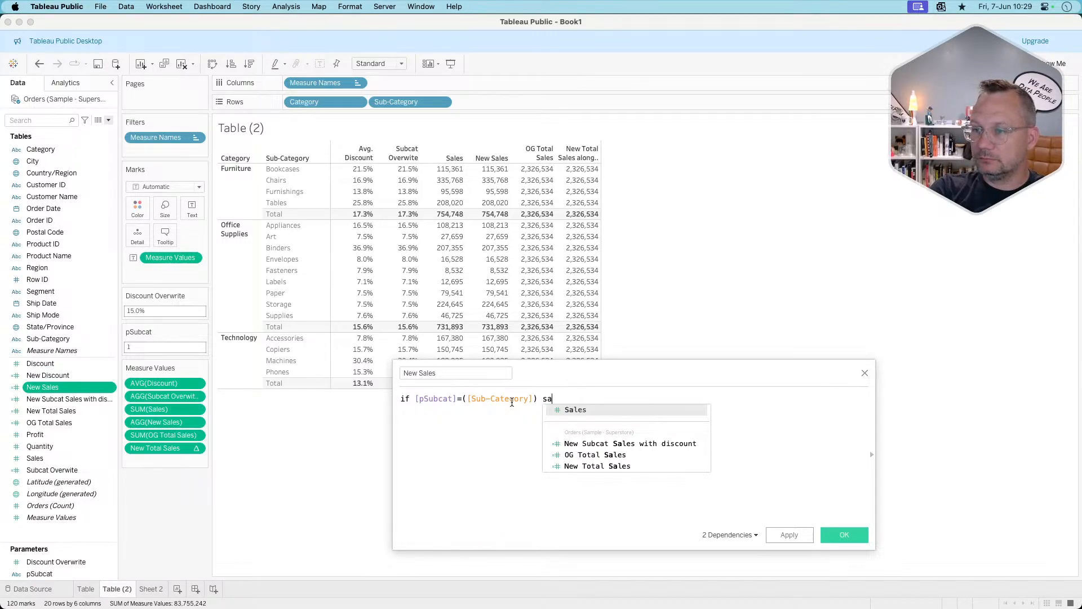
{"action": "type", "text": "then sal"}
{"action": "key", "text": "Return"}
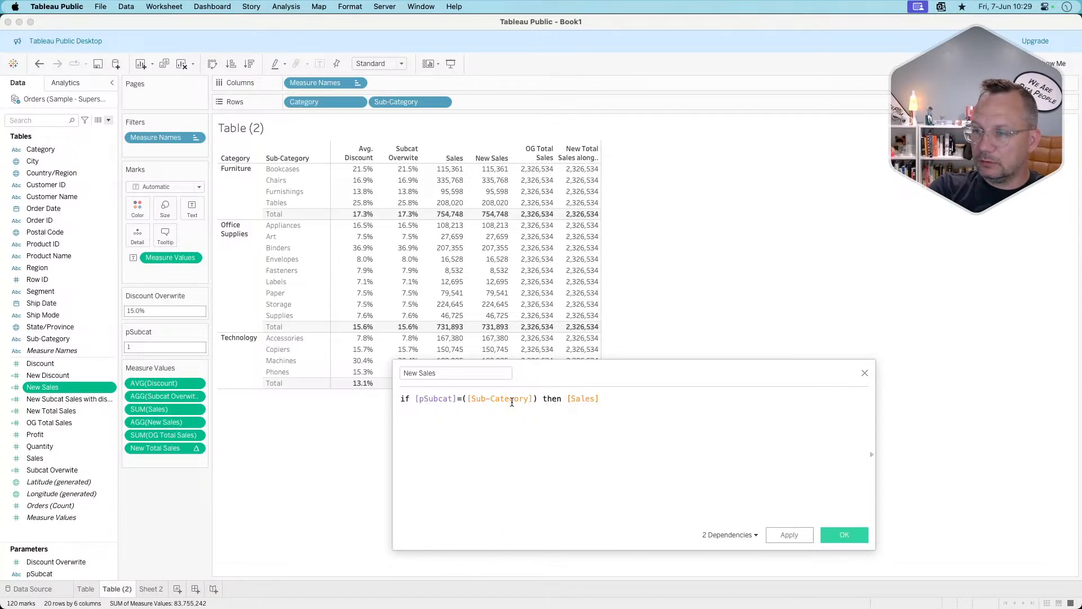
{"action": "type", "text": ")"}
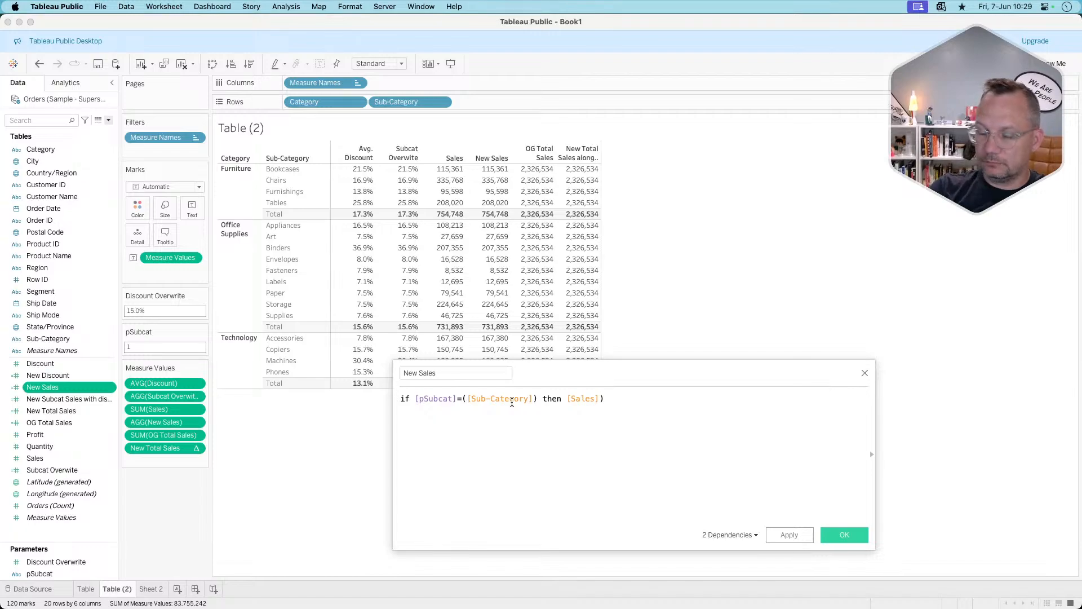
{"action": "key", "text": "BackSpace"}
{"action": "type", "text": "end)"}
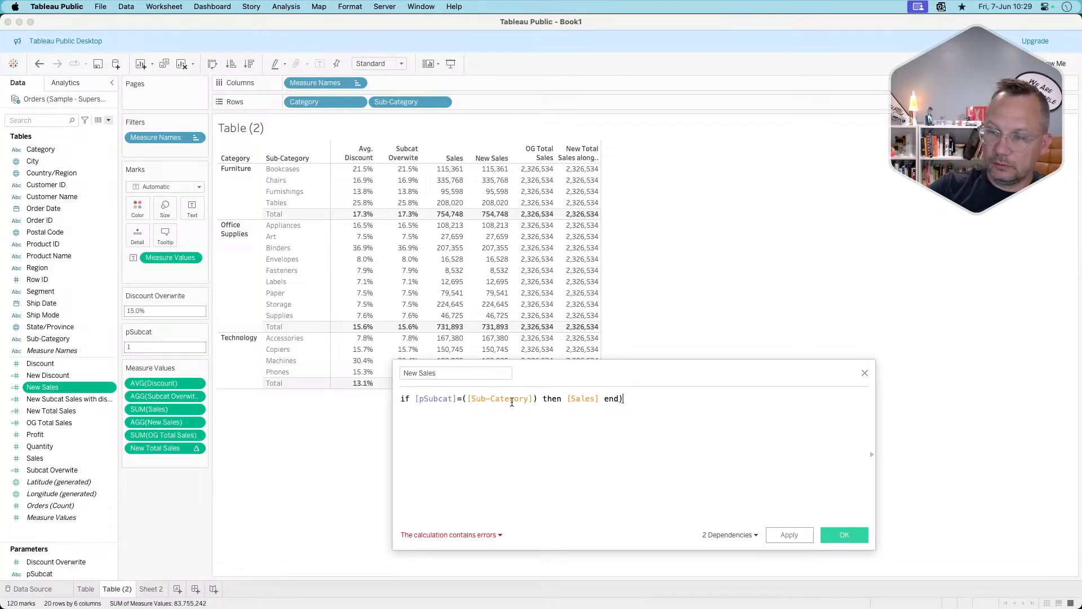
Wrap the if statement in sum( ) and multiply the result by [New Discount].
{"action": "type", "text": "sum("}
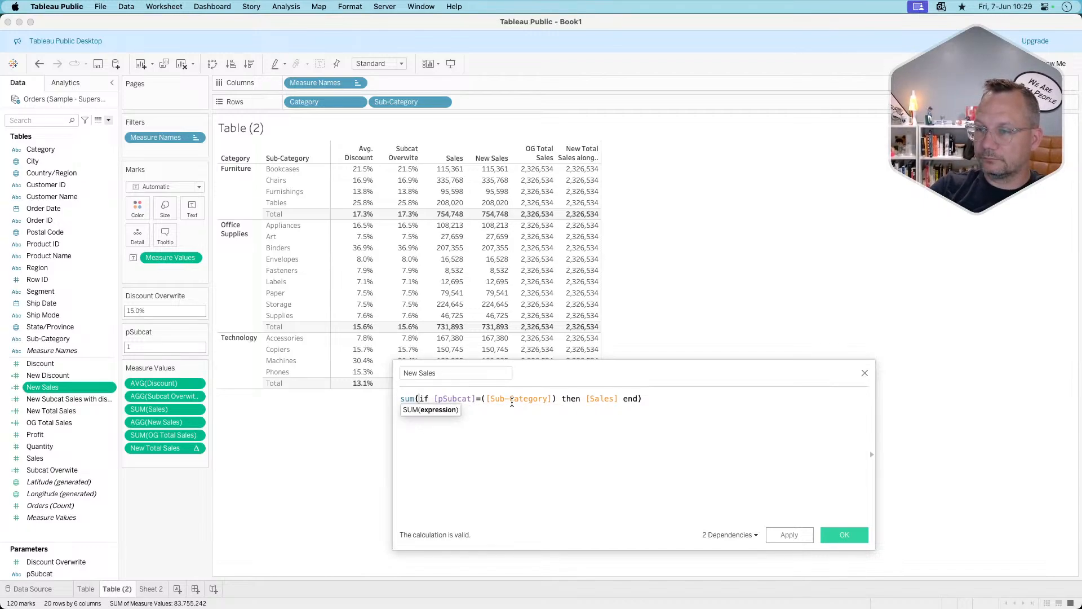
{"action": "key", "text": "super+Right"}
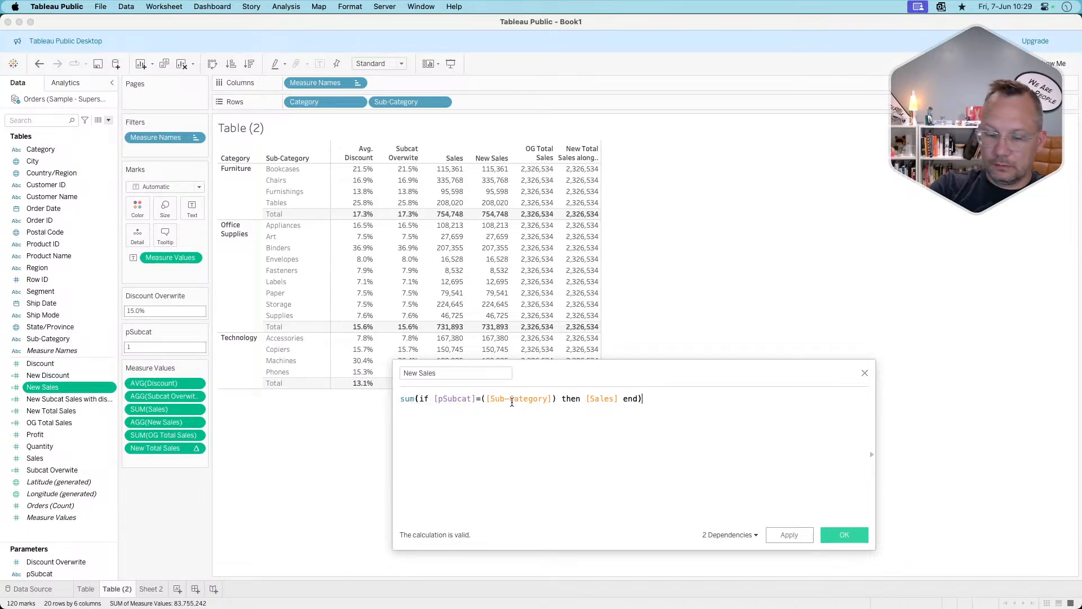
{"action": "type", "text": "*"}
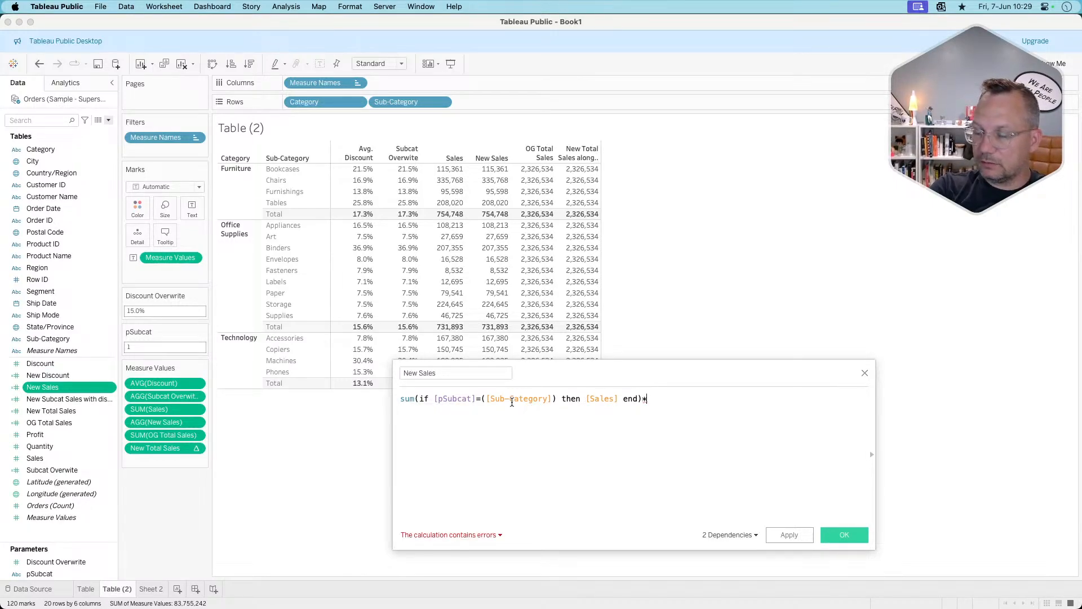
{"action": "type", "text": "[New Discount]"}
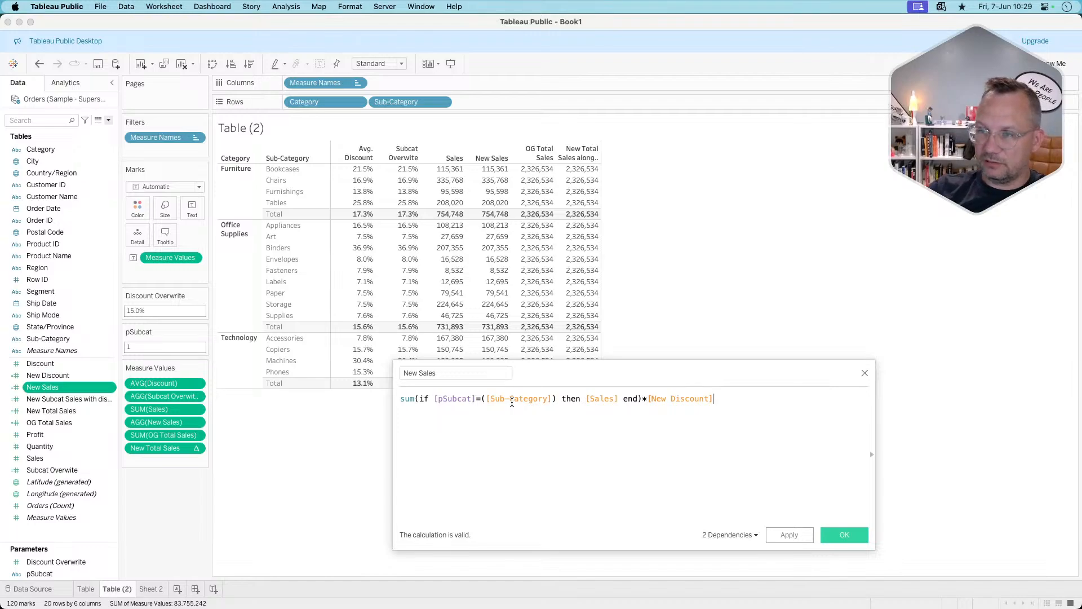
Try to start an outer if condition on a new line above the sum expression, using pSubcat or Sub-Category.
{"action": "left_click", "coordinate": [401, 399]}
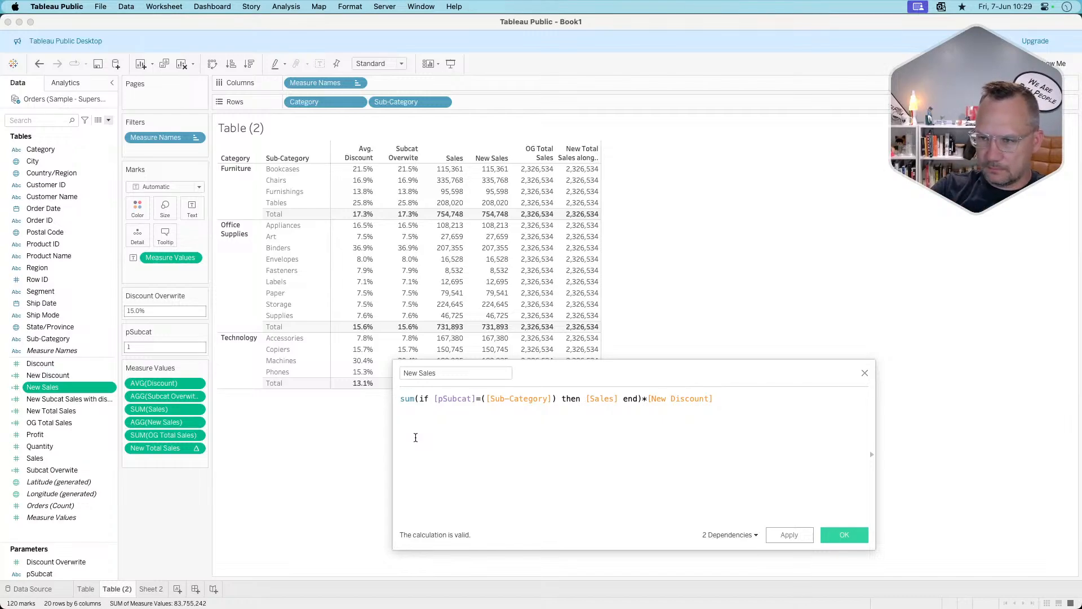
{"action": "key", "text": "Return"}
{"action": "key", "text": "Up"}
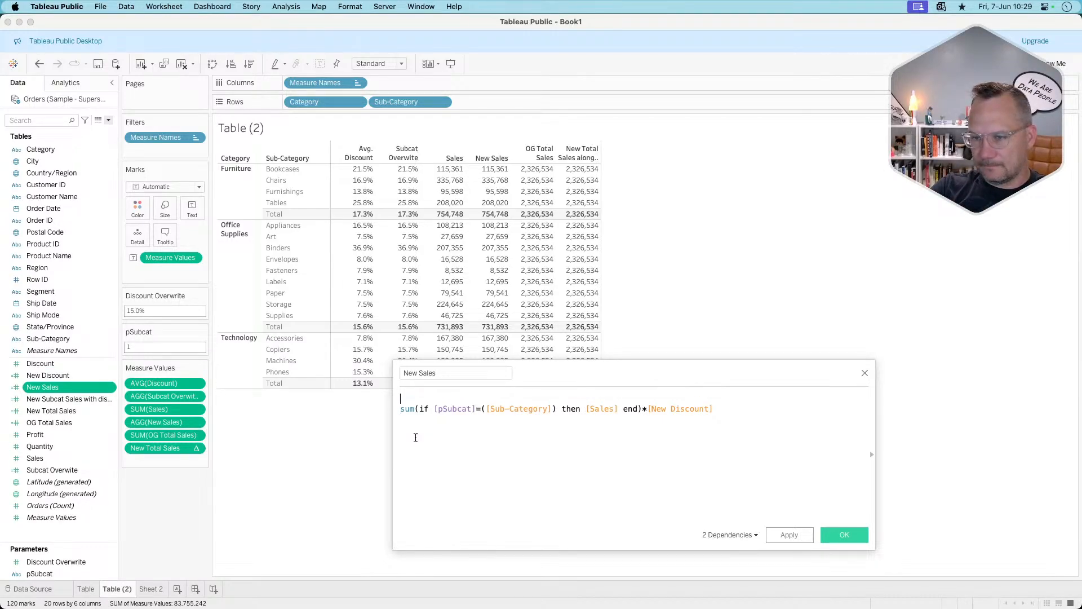
{"action": "type", "text": "if "}
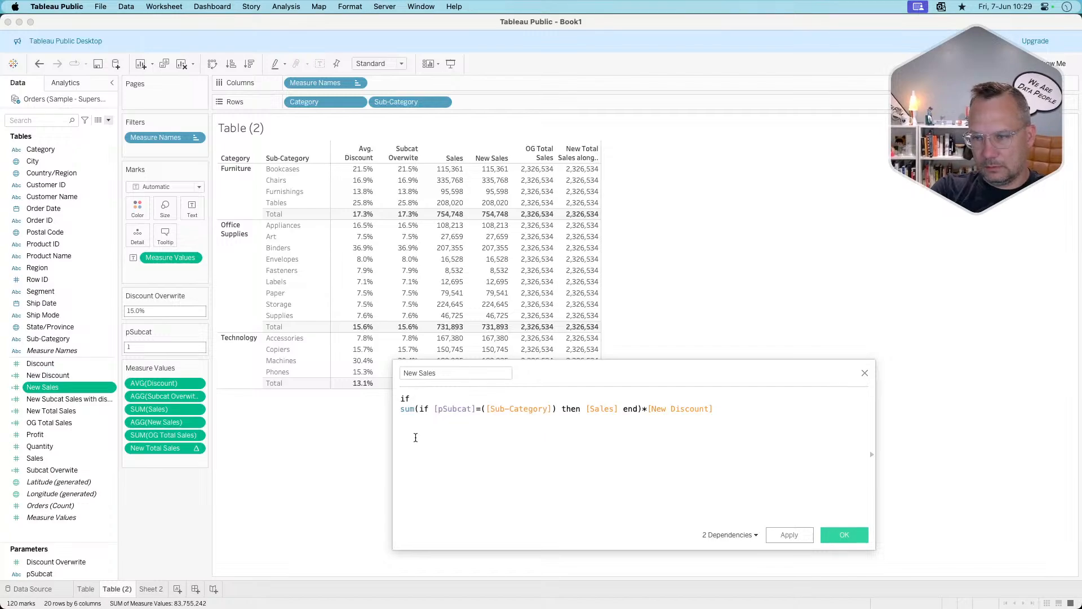
{"action": "type", "text": "ps"}
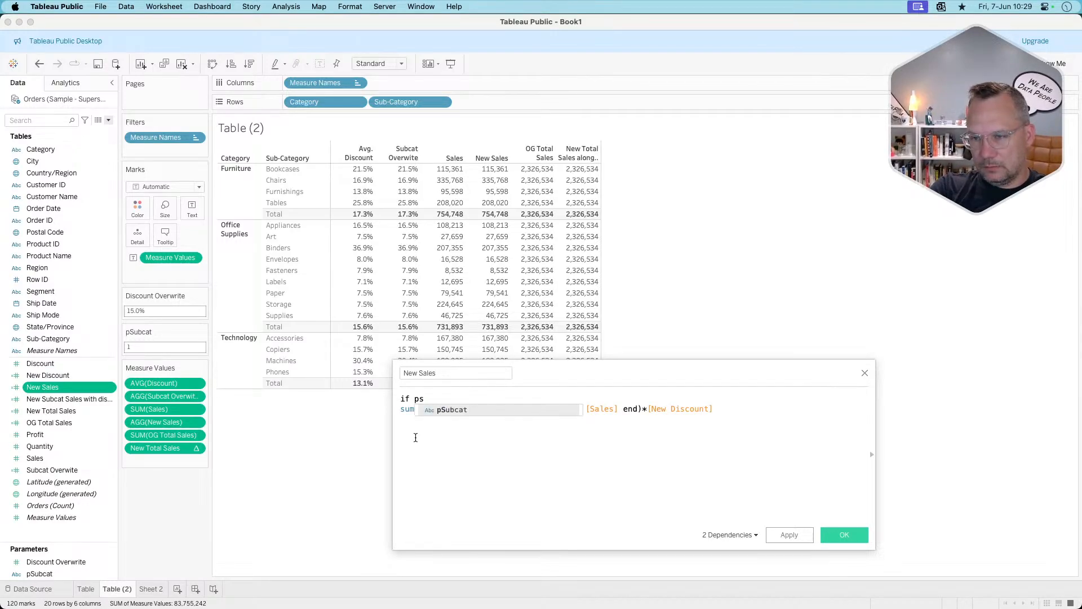
{"action": "key", "text": "BackSpace"}
{"action": "key", "text": "BackSpace"}
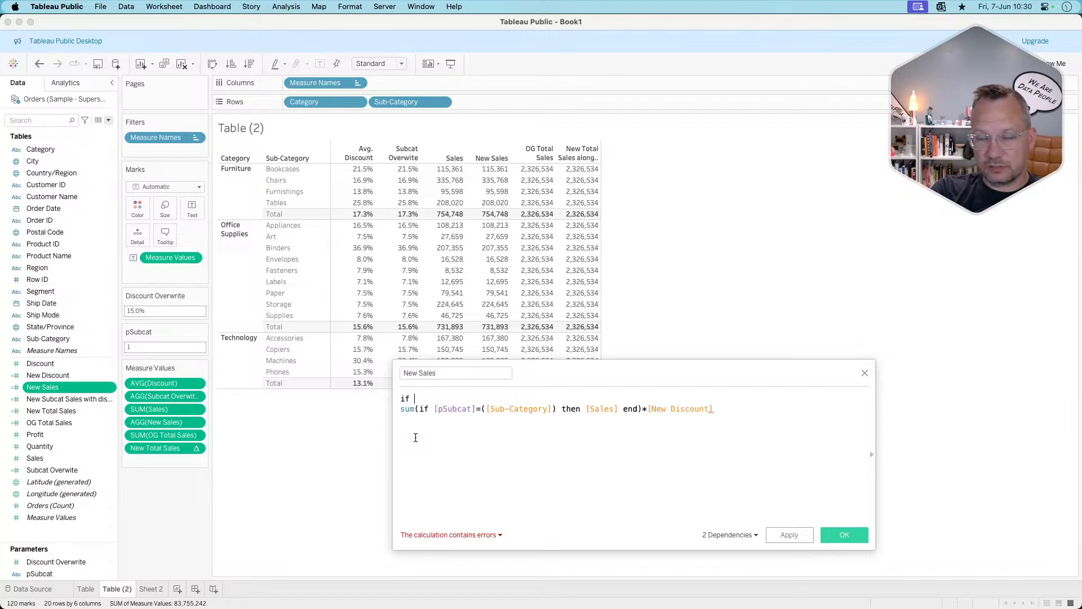
{"action": "type", "text": "sub"}
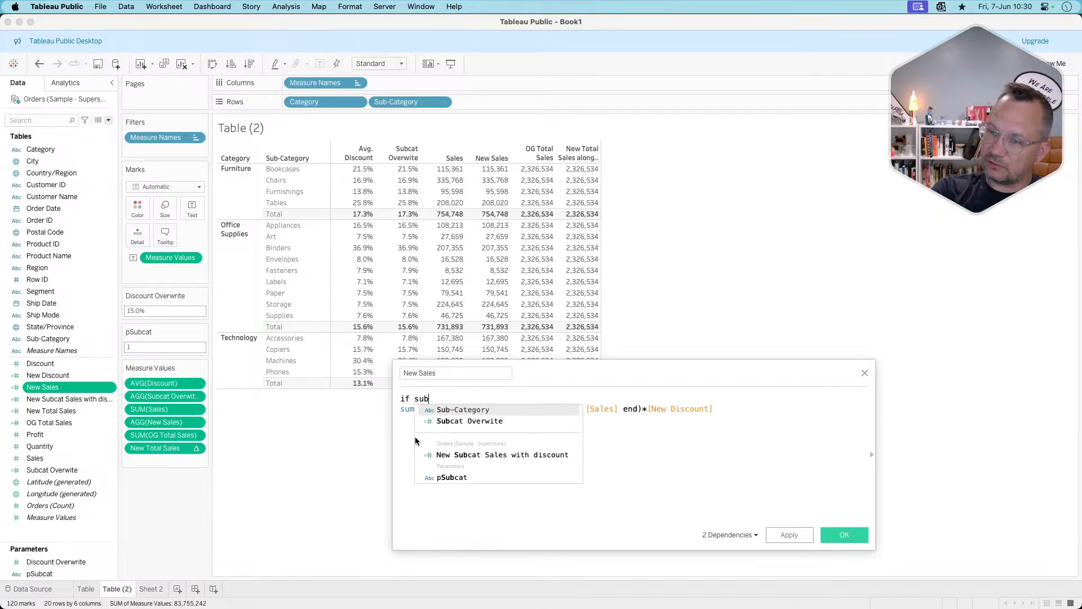
{"action": "key", "text": "BackSpace"}
{"action": "key", "text": "BackSpace"}
{"action": "key", "text": "BackSpace"}
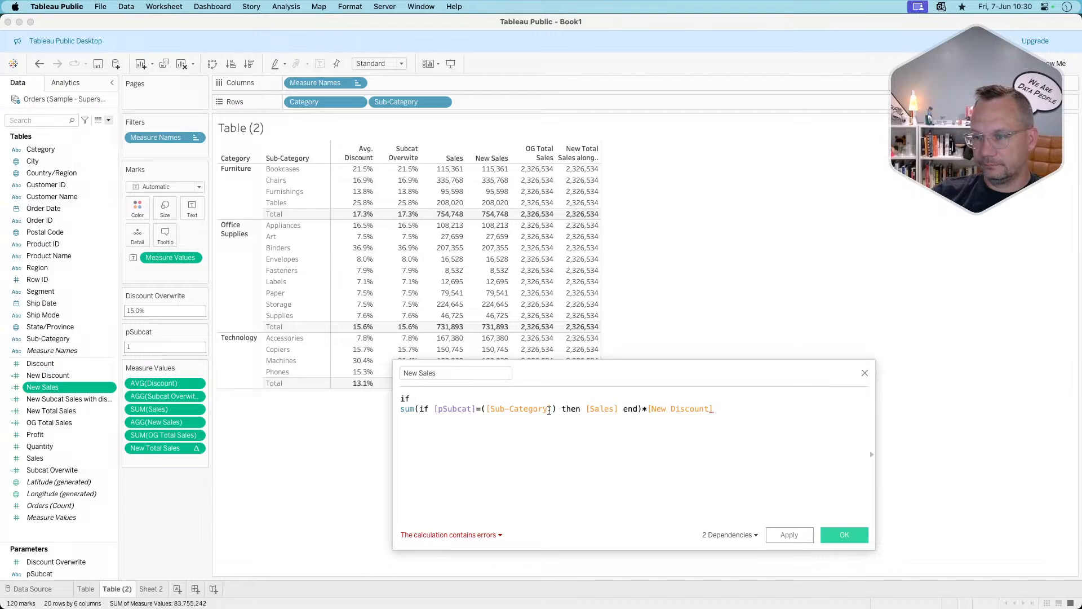
Clear the entire New Sales formula, including the outer if line and the sum expression.
{"action": "left_click", "coordinate": [401, 408]}
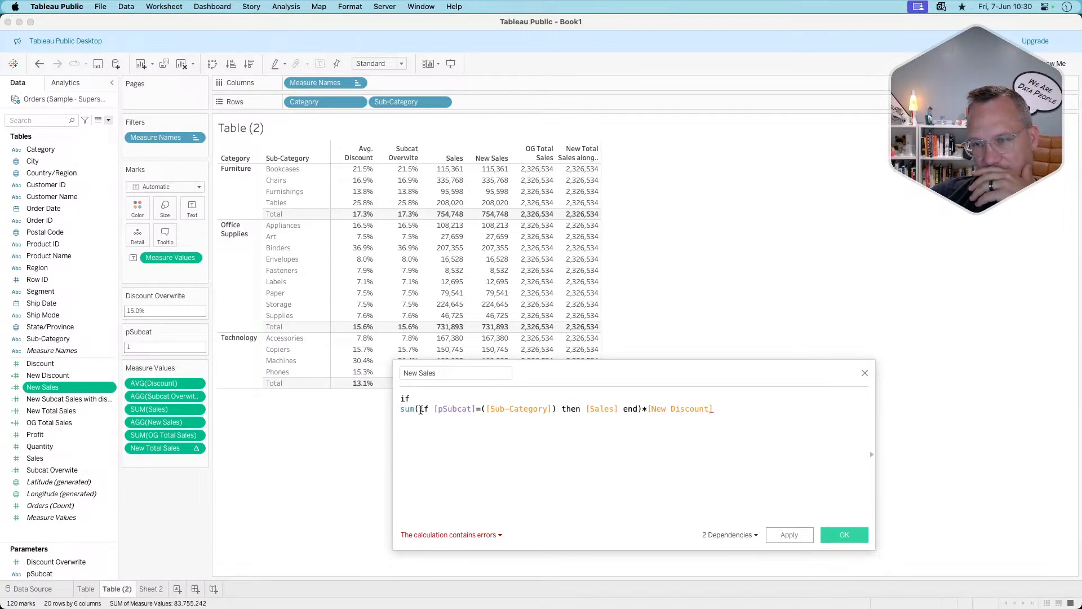
{"action": "left_click", "coordinate": [410, 410]}
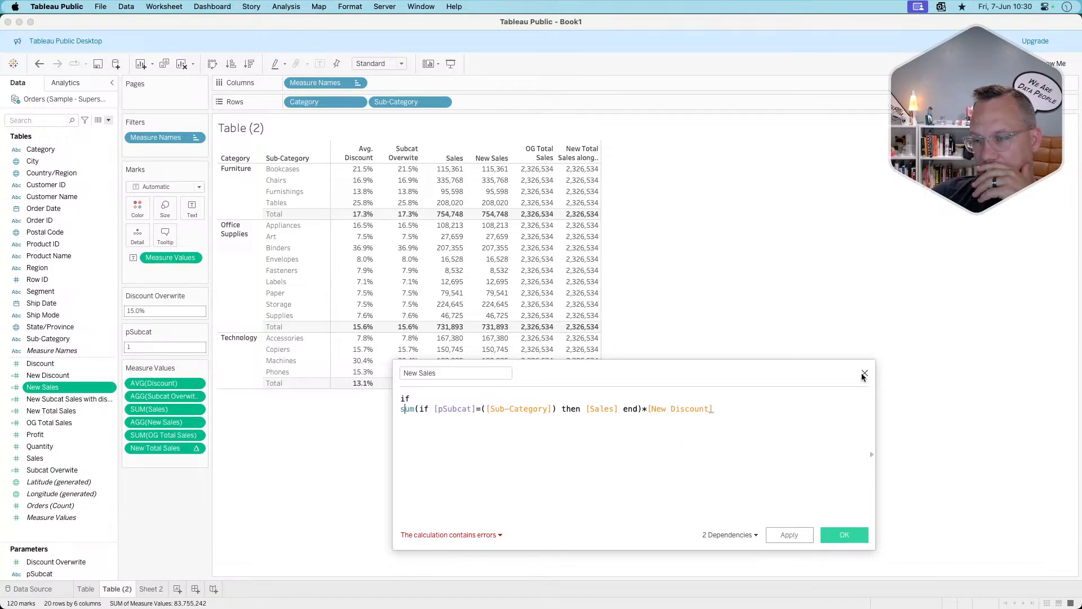
{"action": "left_click", "coordinate": [518, 425]}
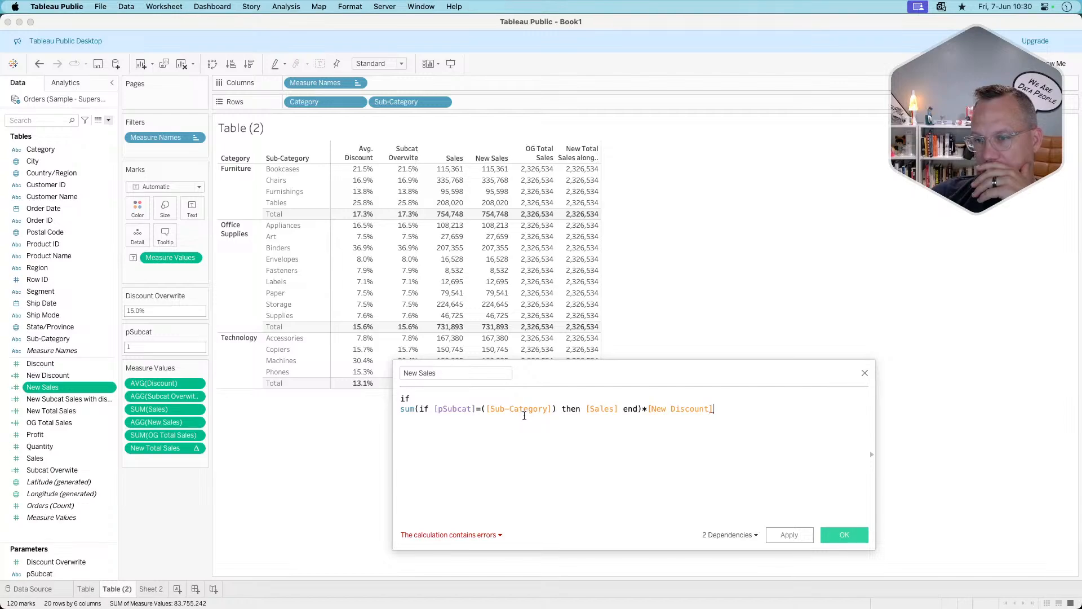
{"action": "double_click", "coordinate": [412, 409]}
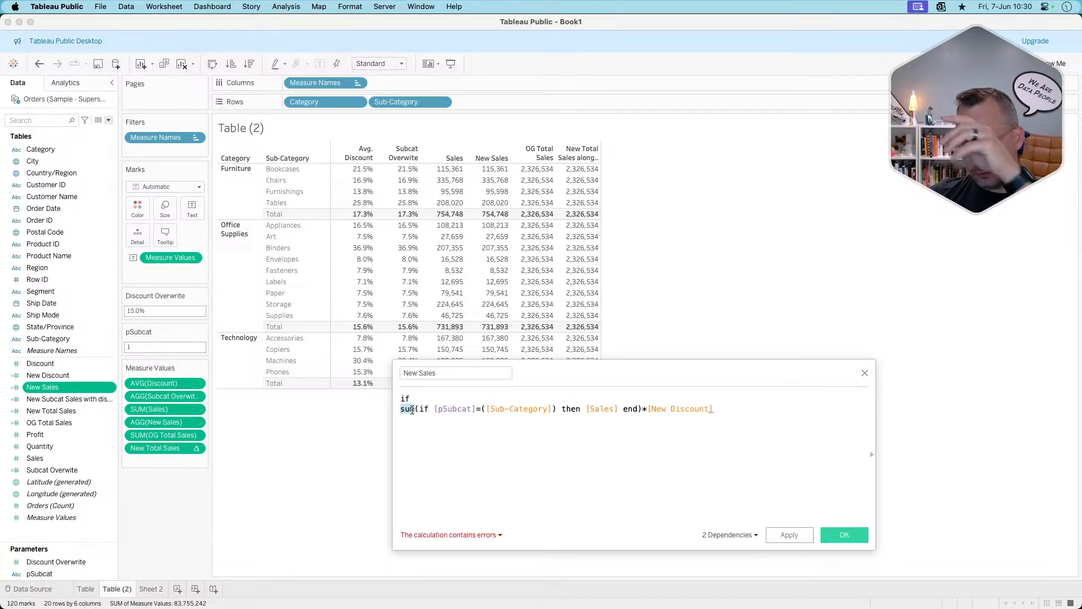
{"action": "left_click_drag", "start_coordinate": [804, 399], "coordinate": [403, 395]}
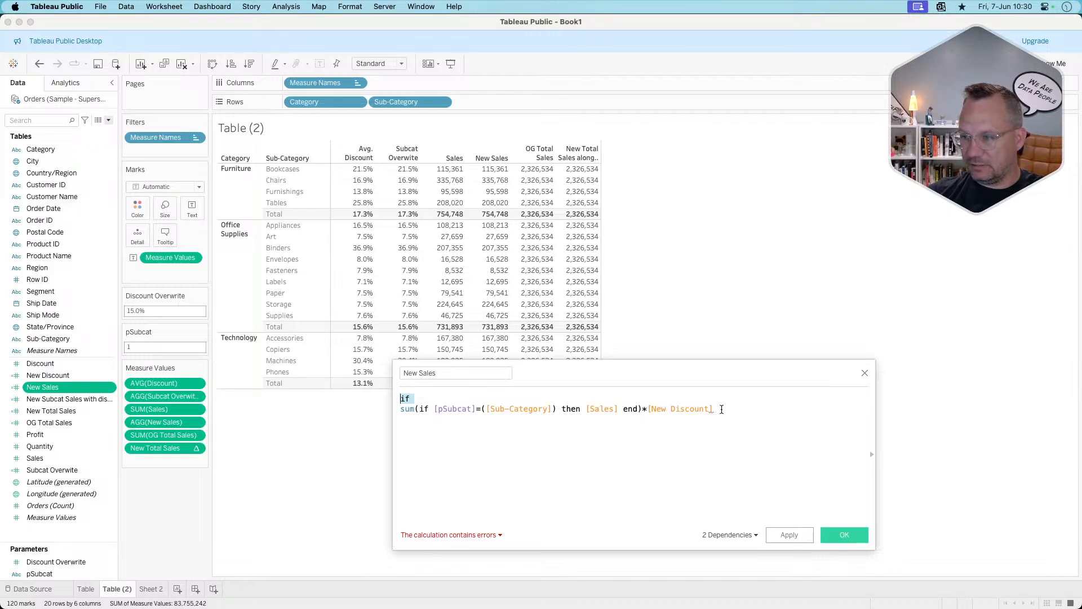
{"action": "left_click_drag", "start_coordinate": [721, 410], "coordinate": [376, 403]}
{"action": "key", "text": "BackSpace"}
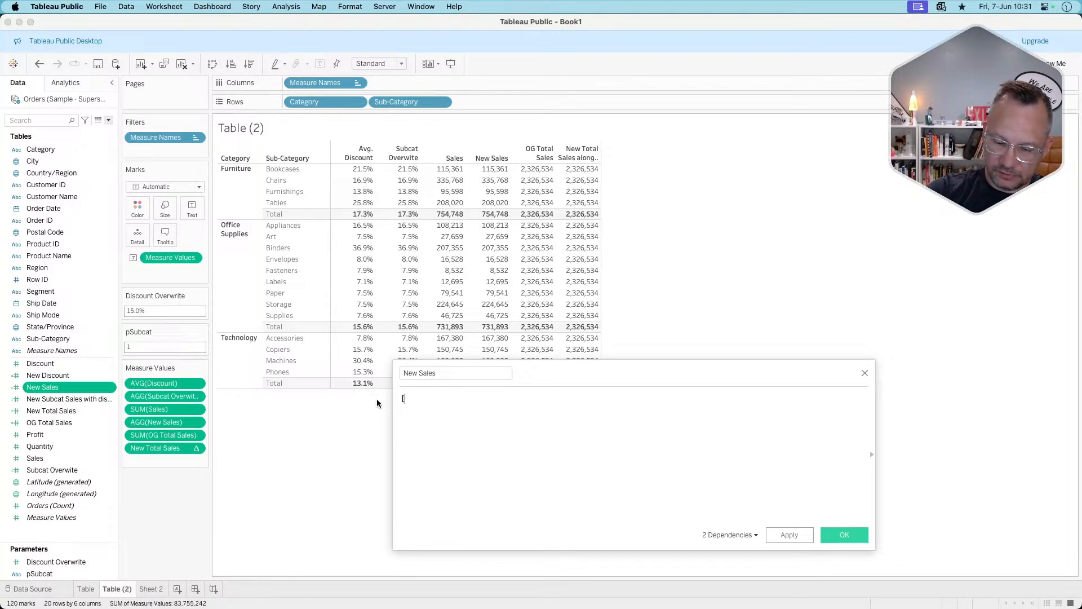
{"action": "key", "text": "BackSpace"}
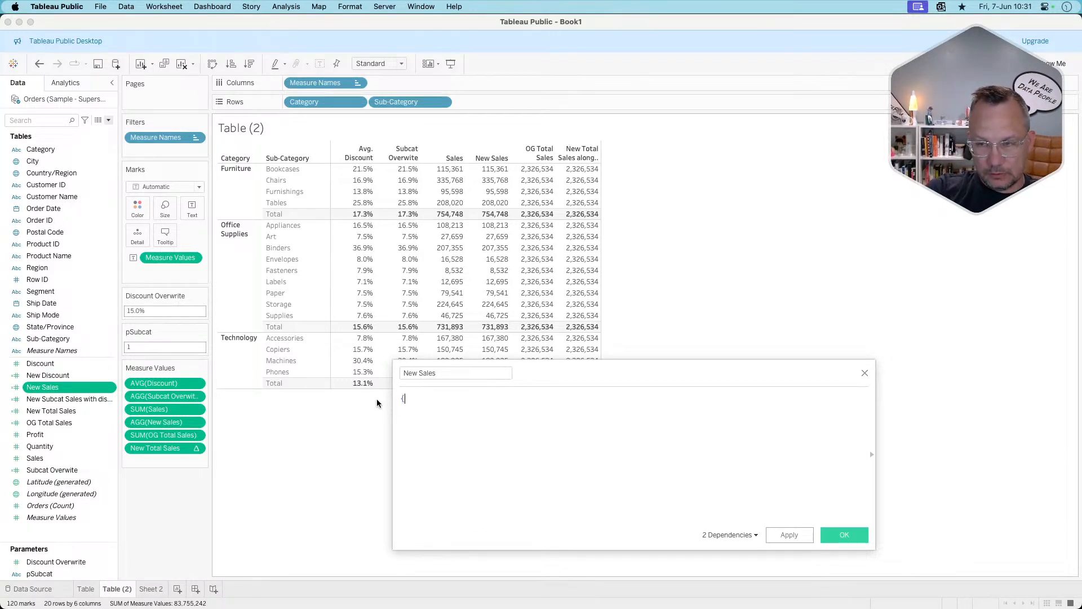
{"action": "type", "text": "{FIXED"}
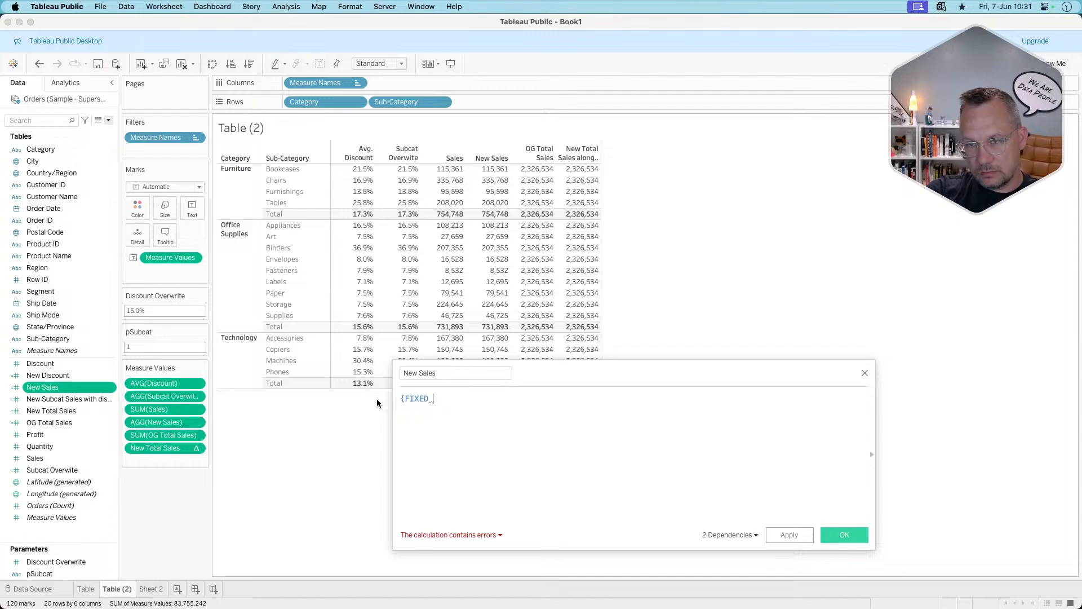
{"action": "key", "text": "BackSpace"}
{"action": "key", "text": "BackSpace"}
{"action": "key", "text": "BackSpace"}
{"action": "key", "text": "BackSpace"}
{"action": "key", "text": "BackSpace"}
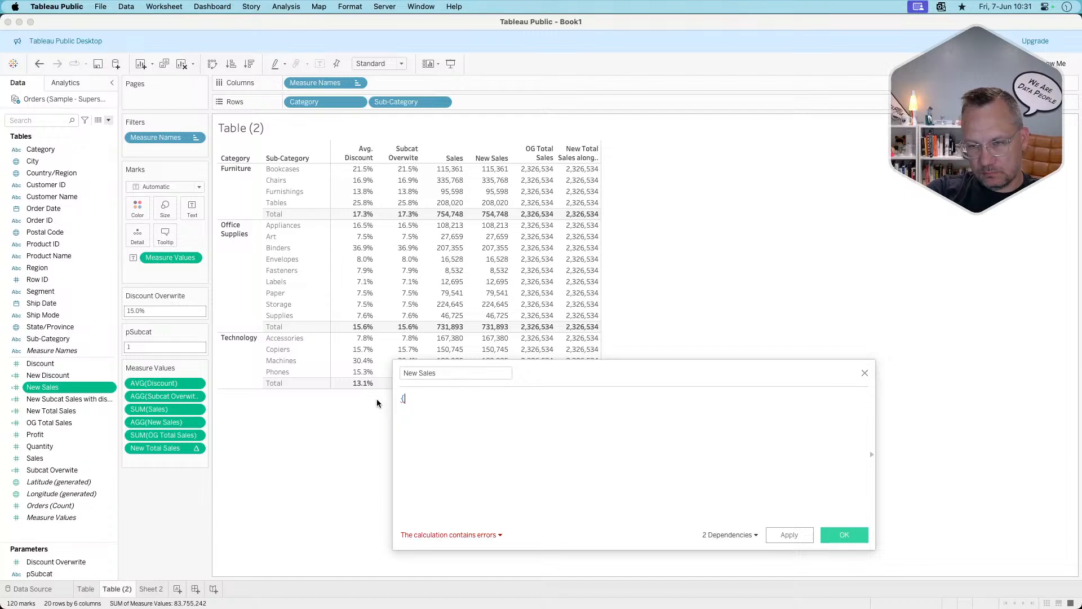
Remove the stray brace and undo the clearing of the New Sales formula, restoring the outer if line and sum expression.
{"action": "key", "text": "BackSpace"}
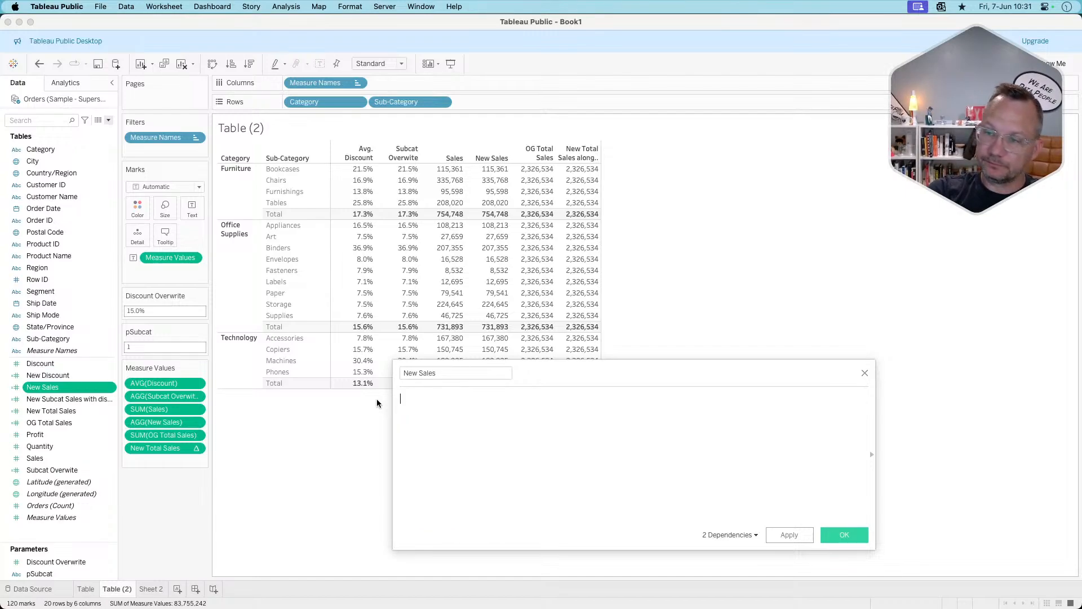
{"action": "key", "text": "super+z"}
{"action": "key", "text": "super+z"}
{"action": "key", "text": "super+z"}
{"action": "key", "text": "super+z"}
{"action": "key", "text": "super+z"}
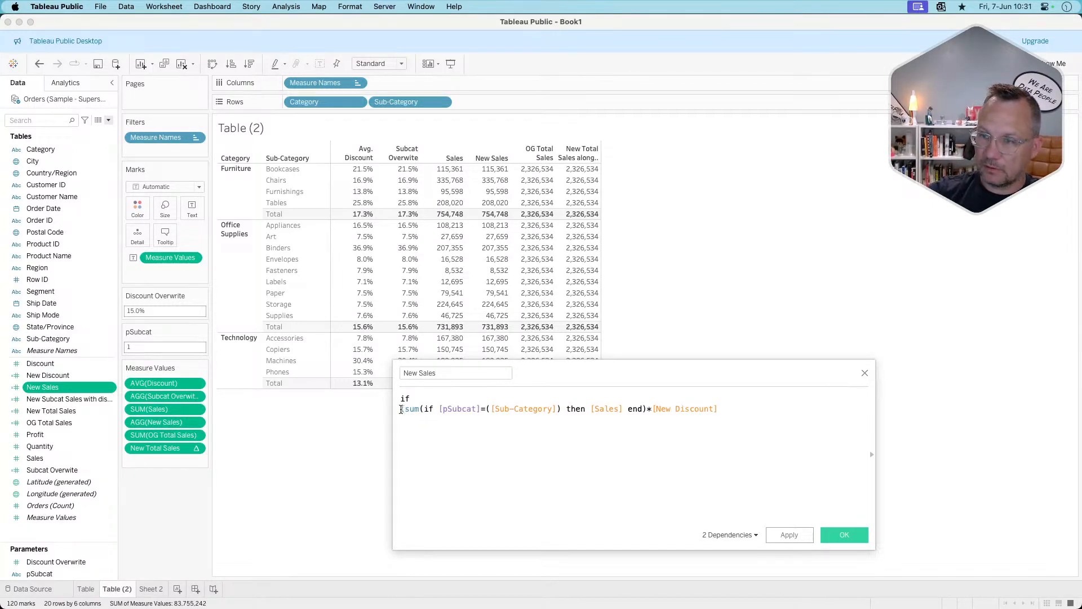
Enclose the sum(if … end) expression in curly braces, leaving *[New Discount] outside them.
{"action": "type", "text": "{"}
{"action": "left_click", "coordinate": [647, 410]}
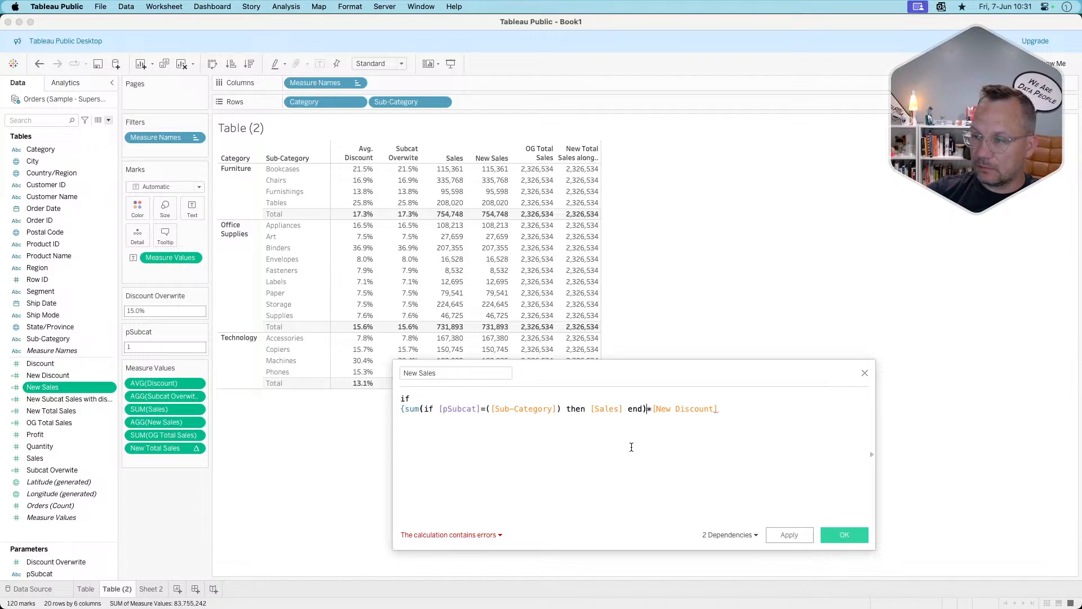
{"action": "type", "text": "}"}
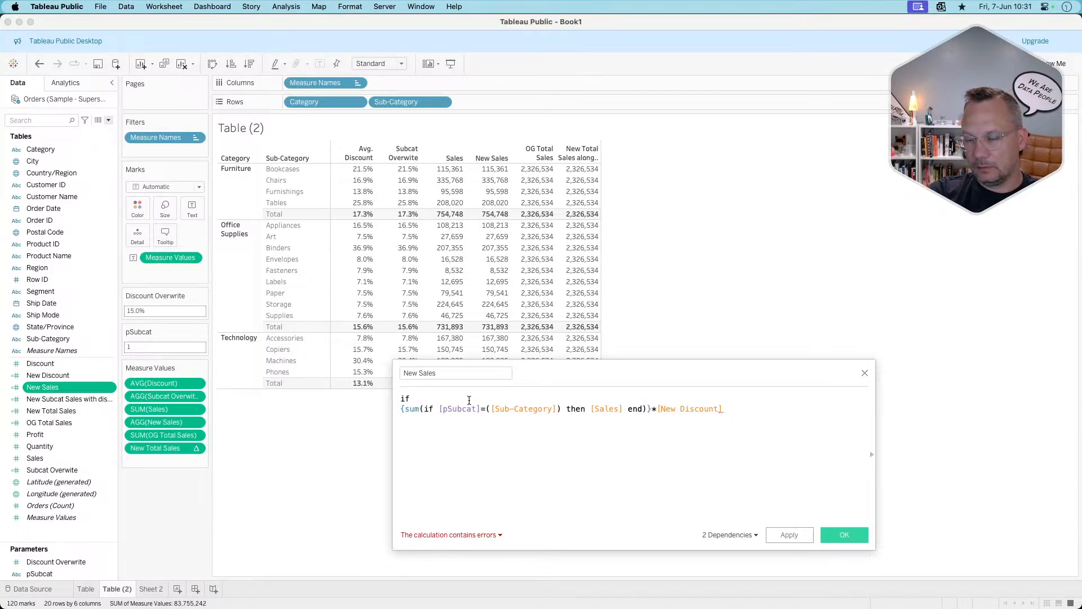
Complete the outer condition on the first line as if [pSubcat]=[Sub-Category] then.
{"action": "type", "text": "pasu"}
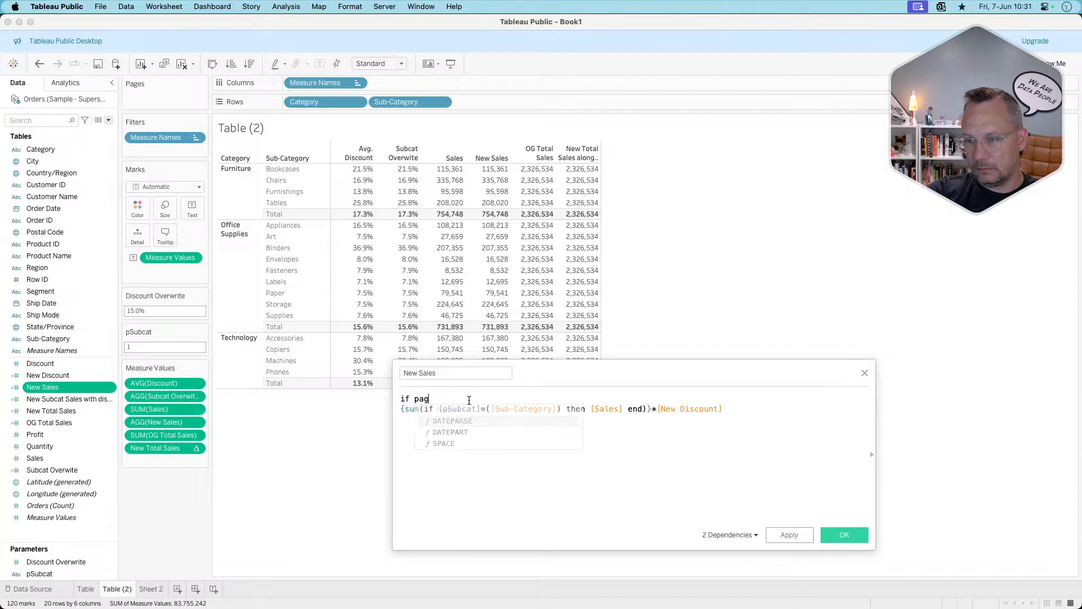
{"action": "key", "text": "BackSpace"}
{"action": "key", "text": "BackSpace"}
{"action": "key", "text": "BackSpace"}
{"action": "key", "text": "BackSpace"}
{"action": "type", "text": "ps"}
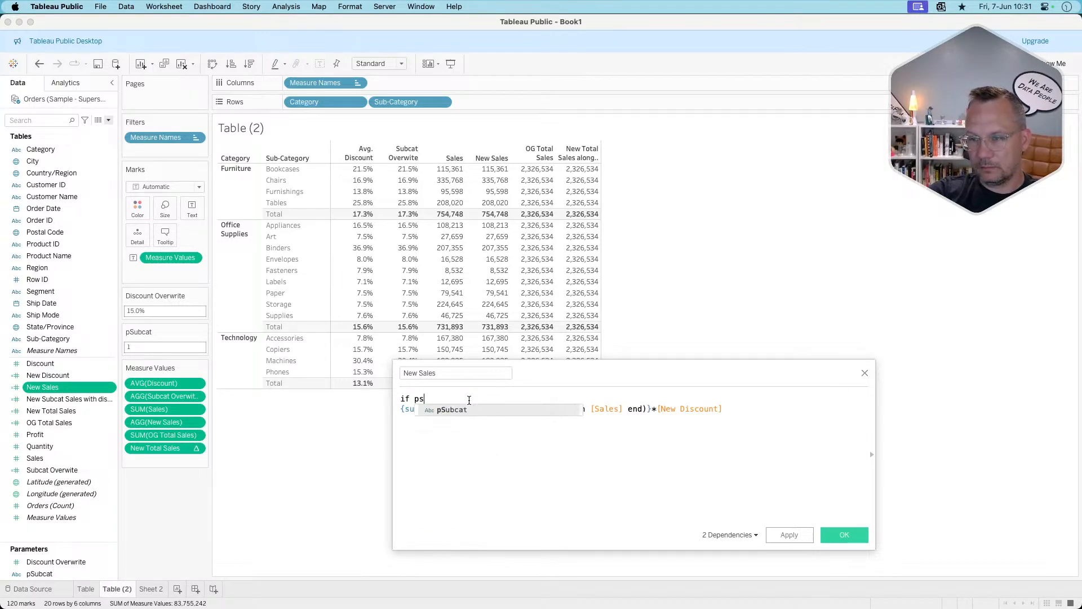
{"action": "key", "text": "Return"}
{"action": "type", "text": "=sub"}
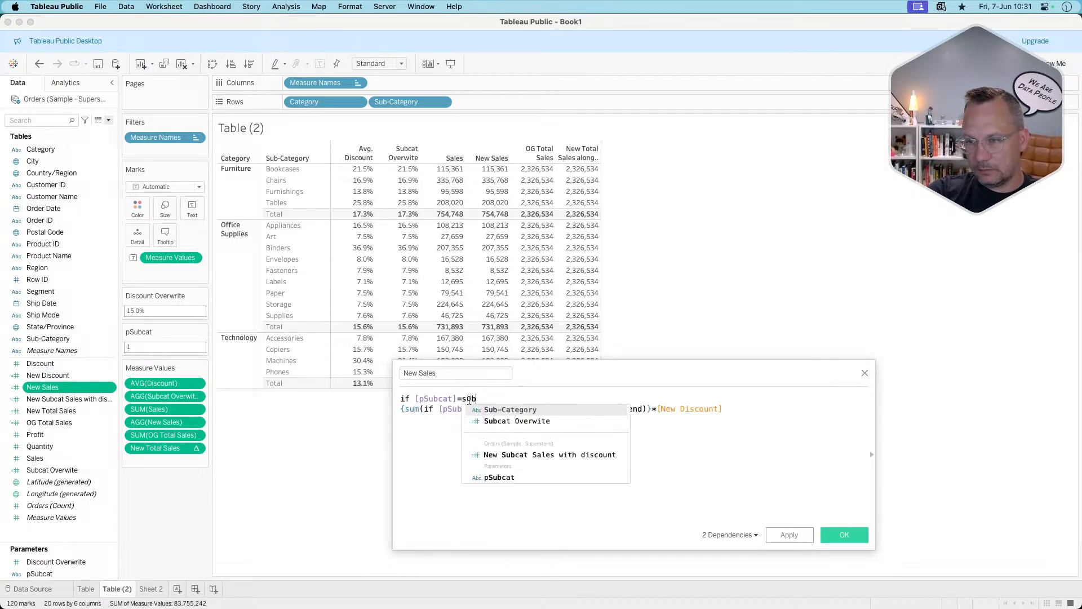
{"action": "key", "text": "Return"}
{"action": "type", "text": "then"}
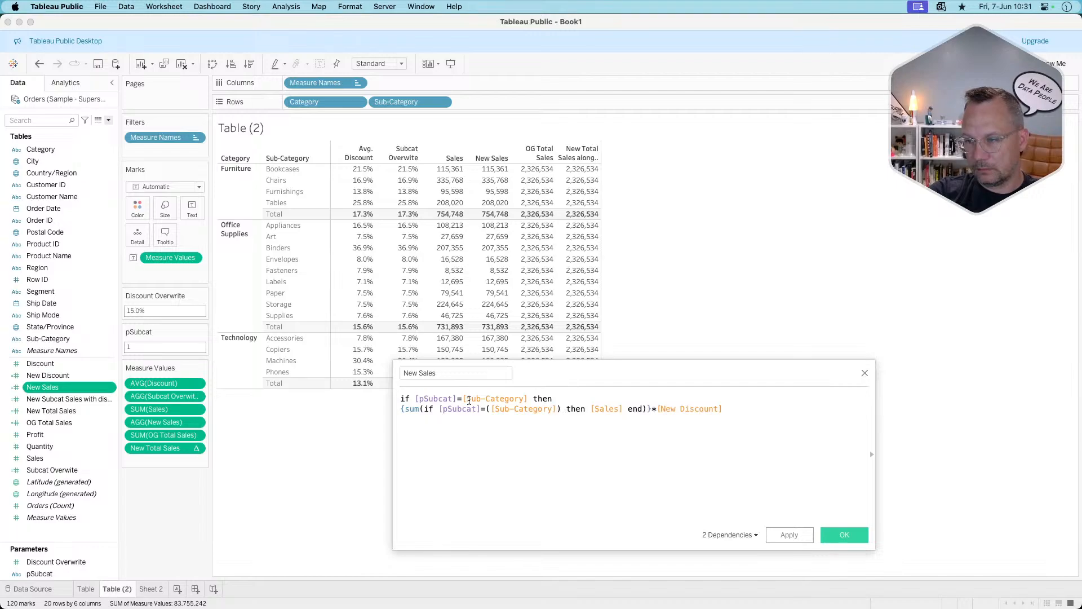
Add an else branch returning the plain [Sales] field below the sum expression and close the outer if with END.
{"action": "key", "text": "Return"}
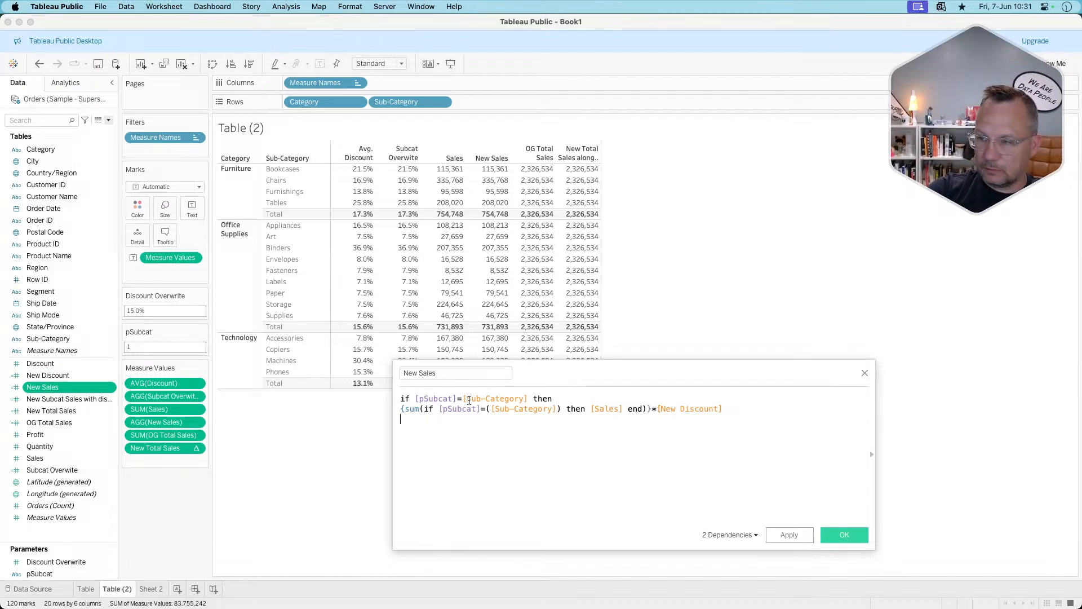
{"action": "type", "text": "else sum"}
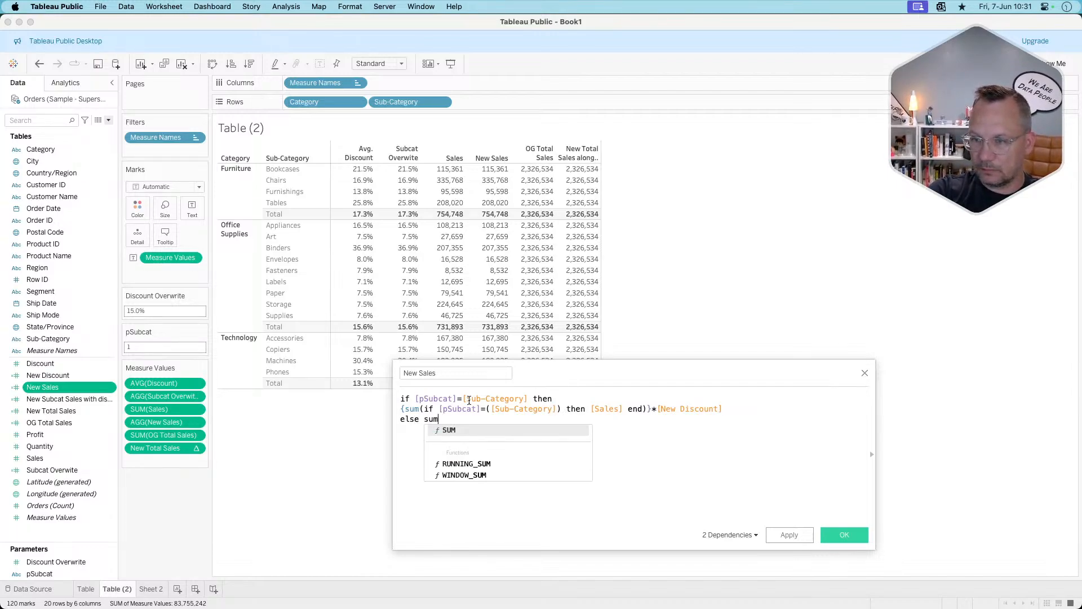
{"action": "key", "text": "Return"}
{"action": "type", "text": "sale"}
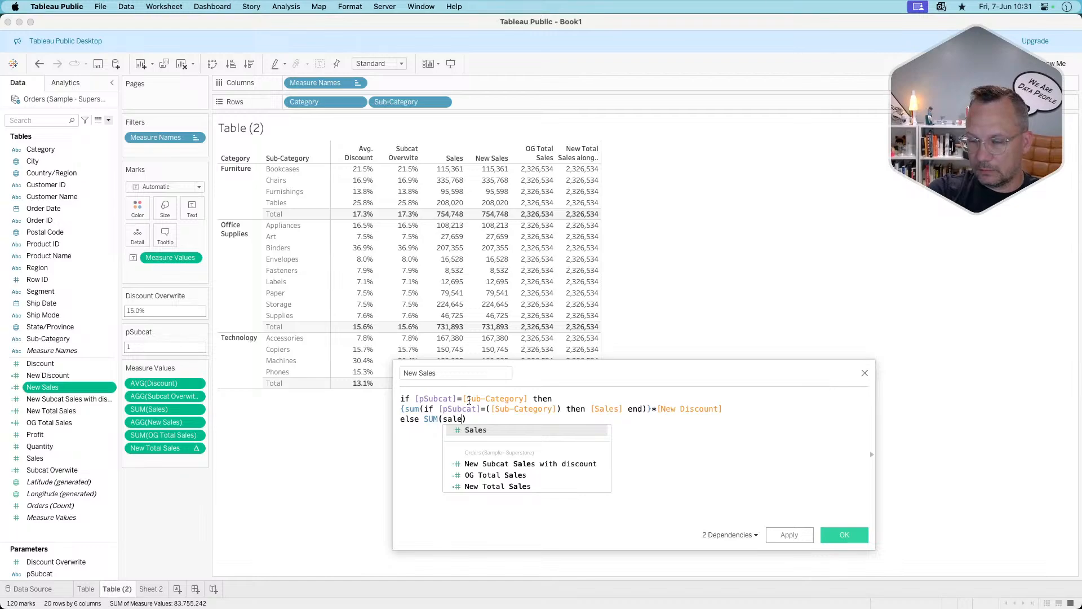
{"action": "key", "text": "BackSpace"}
{"action": "key", "text": "BackSpace"}
{"action": "key", "text": "BackSpace"}
{"action": "key", "text": "BackSpace"}
{"action": "key", "text": "BackSpace"}
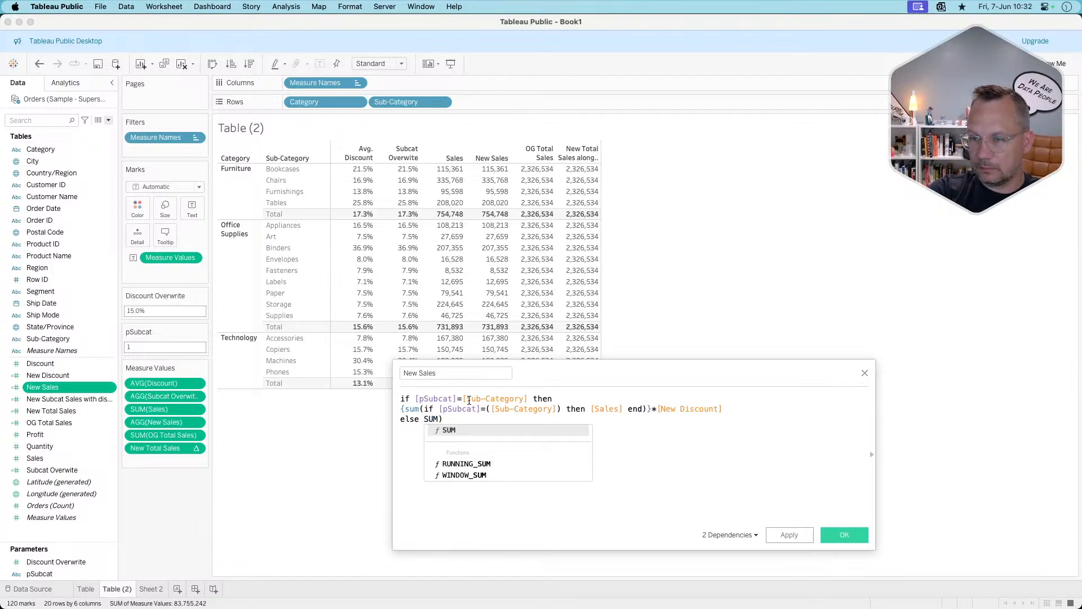
{"action": "key", "text": "BackSpace"}
{"action": "key", "text": "BackSpace"}
{"action": "key", "text": "BackSpace"}
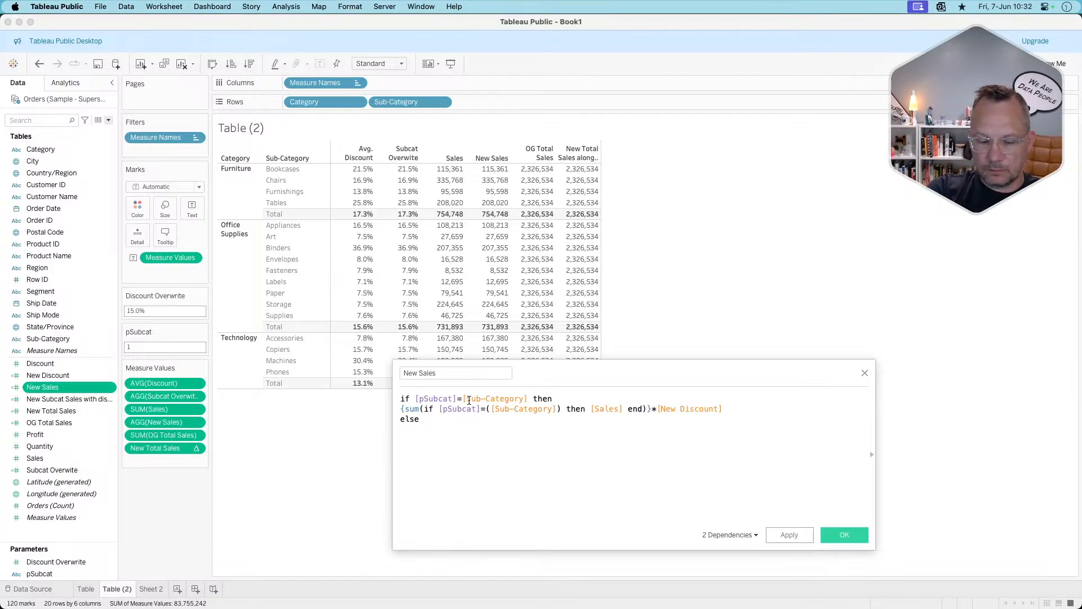
{"action": "type", "text": "sale"}
{"action": "key", "text": "Return"}
{"action": "type", "text": "END"}
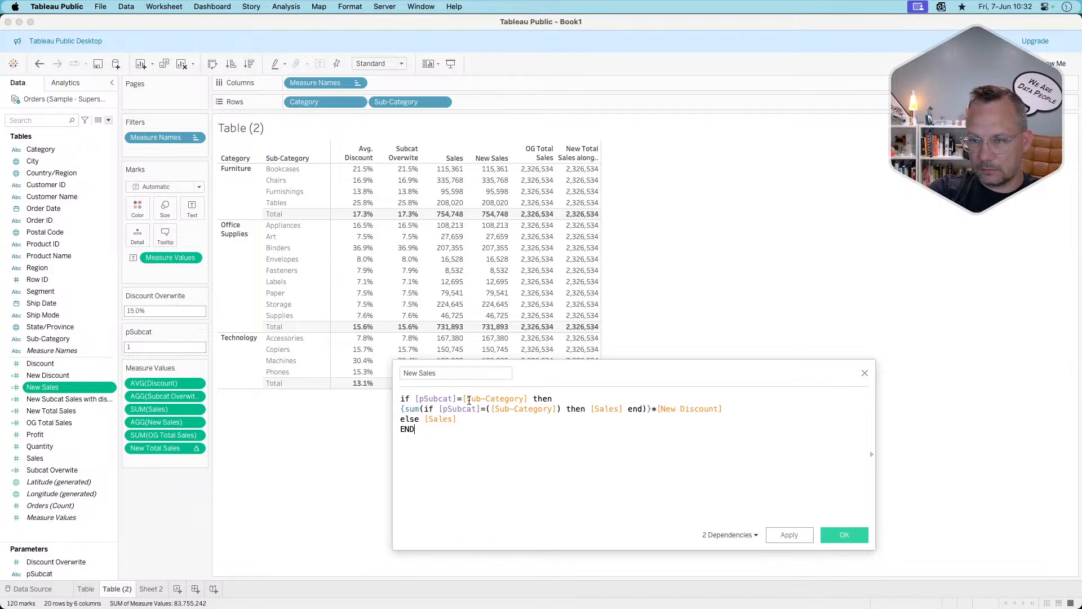
Wrap the whole outer if … END statement in sum( ) so New Sales is aggregated.
{"action": "type", "text": ")"}
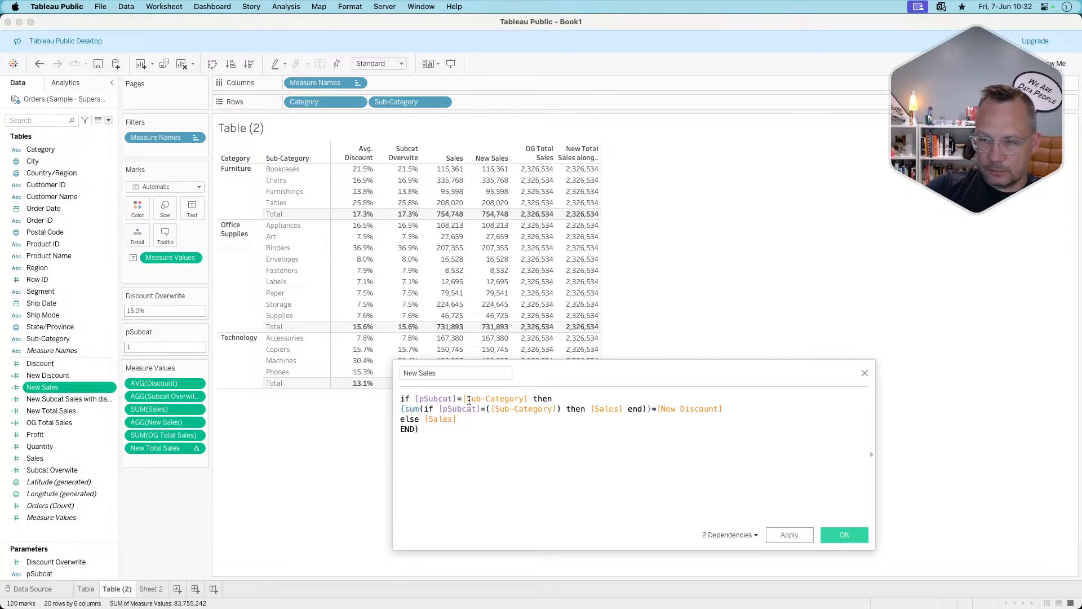
{"action": "key", "text": "super+Up"}
{"action": "type", "text": "("}
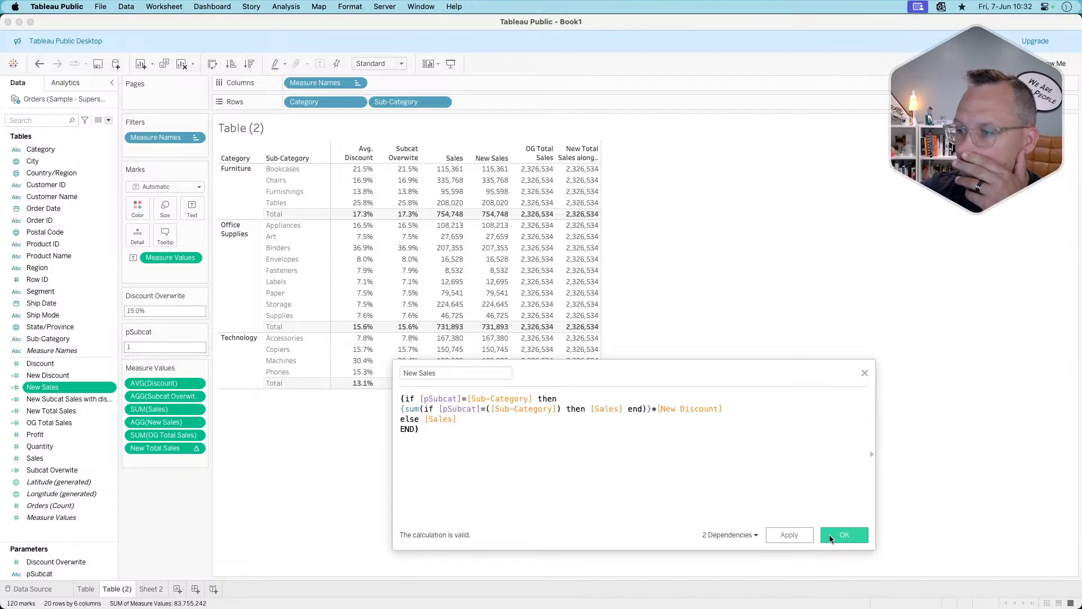
{"action": "left_click", "coordinate": [789, 534]}
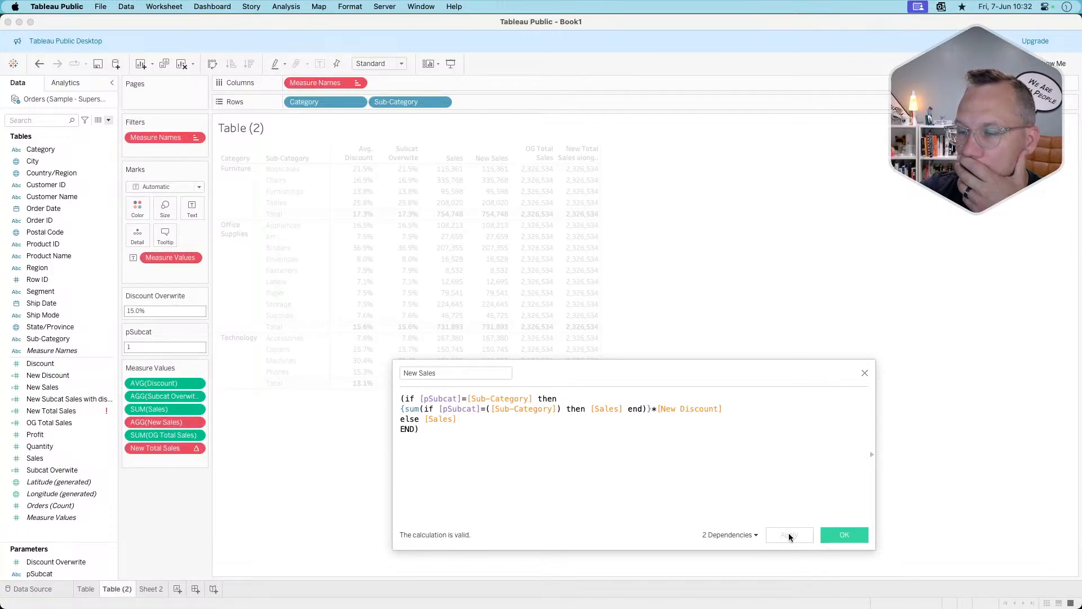
{"action": "left_click", "coordinate": [401, 399]}
{"action": "type", "text": "sum("}
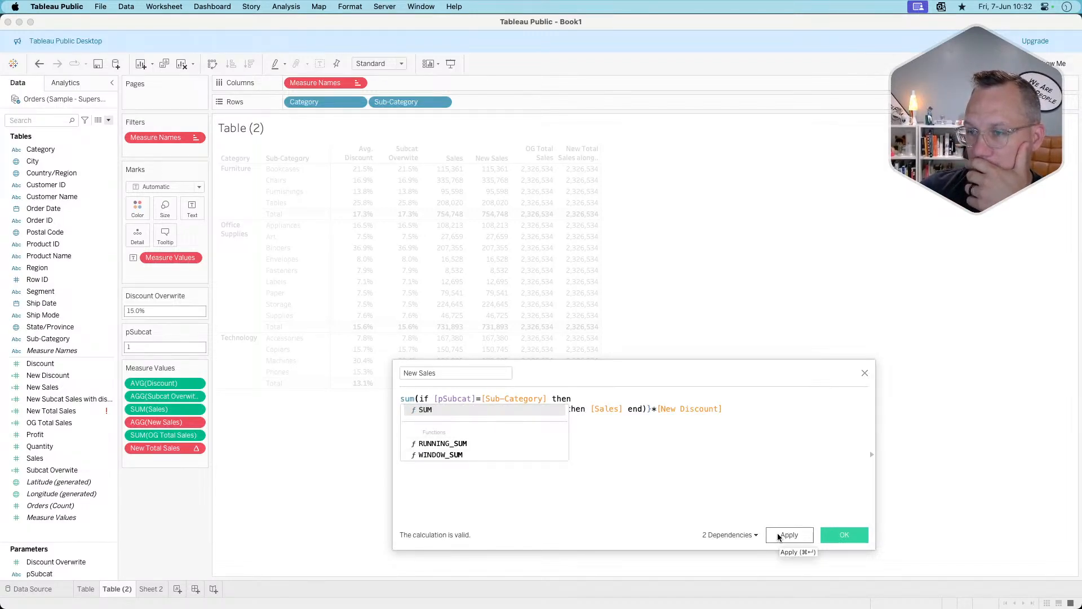
Rename the calculation New Sales1, apply the changes and close the editor.
{"action": "left_click", "coordinate": [451, 365]}
{"action": "left_click", "coordinate": [443, 374]}
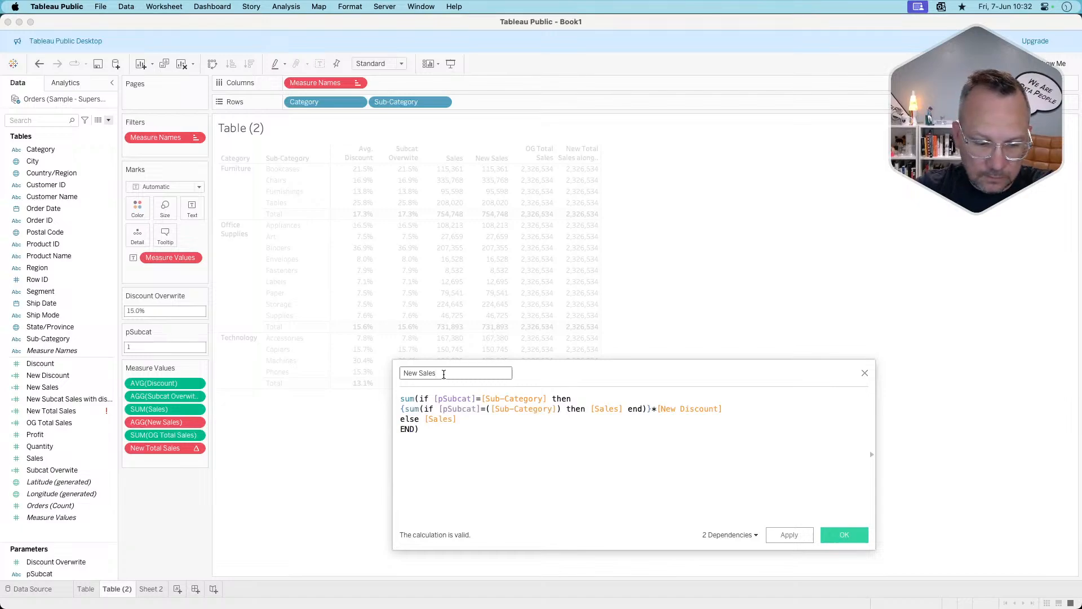
{"action": "type", "text": "1"}
{"action": "left_click", "coordinate": [519, 445]}
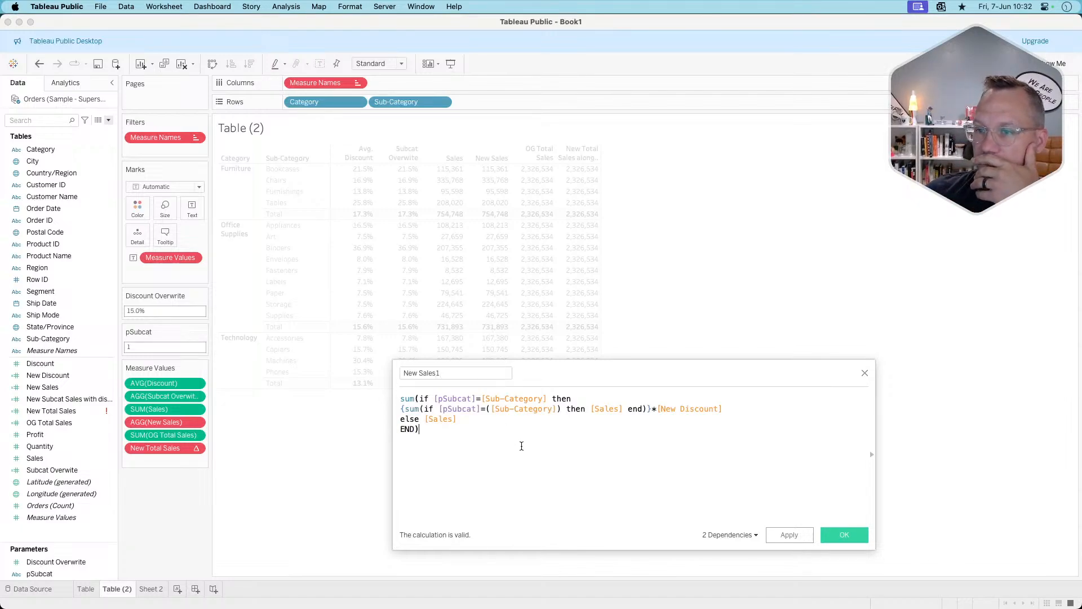
{"action": "left_click", "coordinate": [800, 536]}
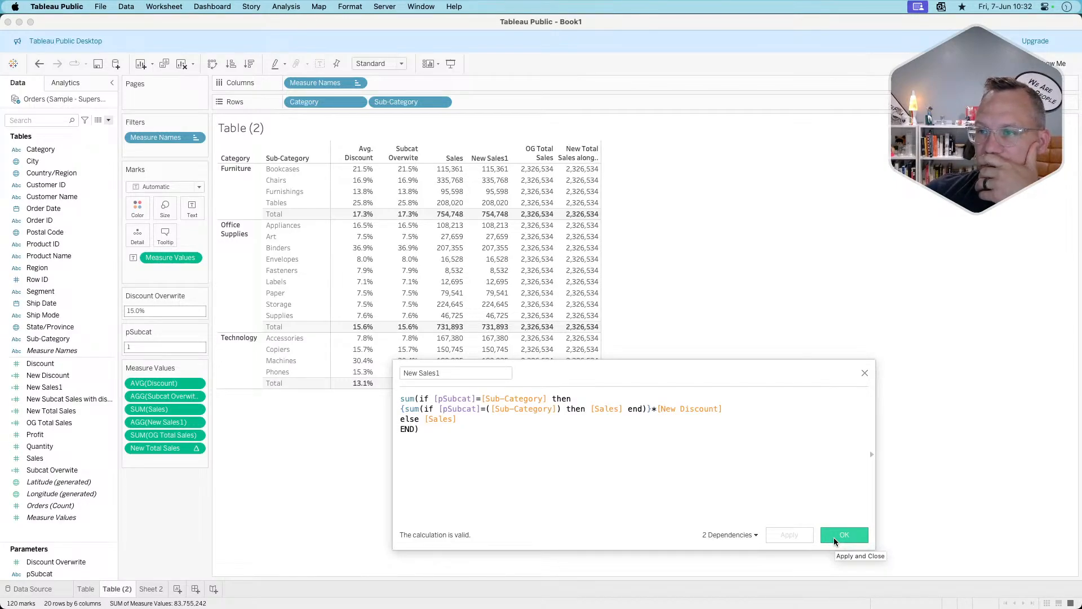
{"action": "left_click", "coordinate": [833, 536]}
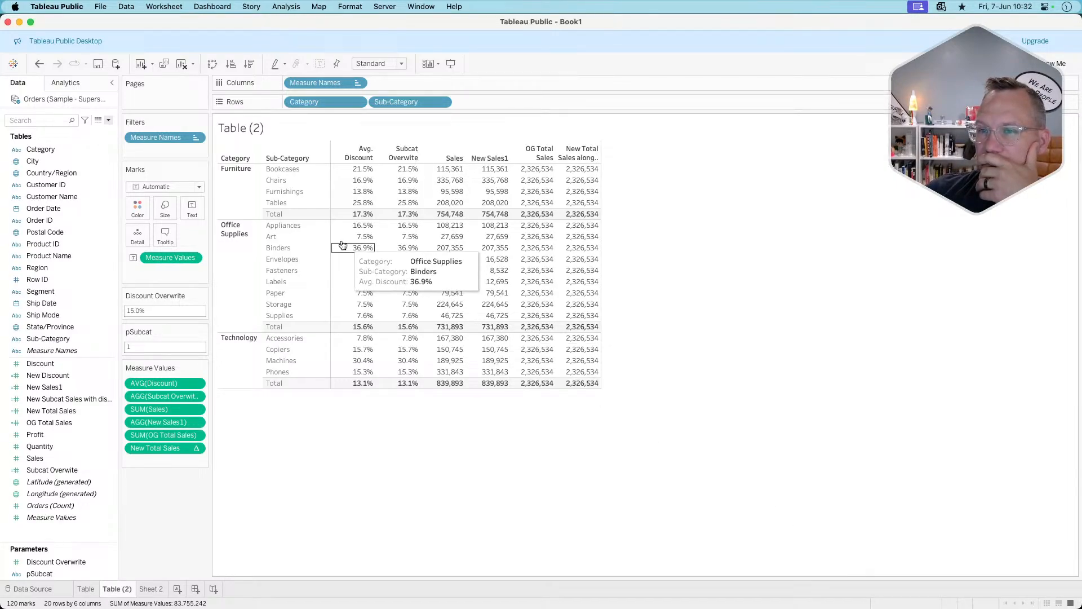
Select the Binders sub-category to check its overwritten discount and New Sales1 value, and clear the selection.
{"action": "left_click", "coordinate": [276, 248]}
{"action": "left_click", "coordinate": [276, 248]}
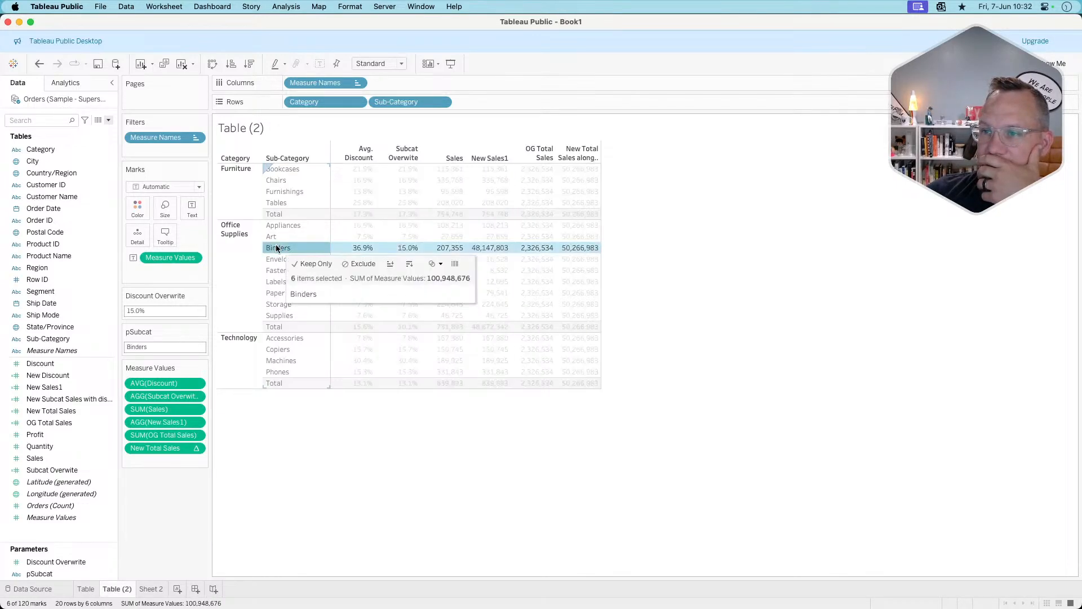
{"action": "left_click", "coordinate": [276, 248]}
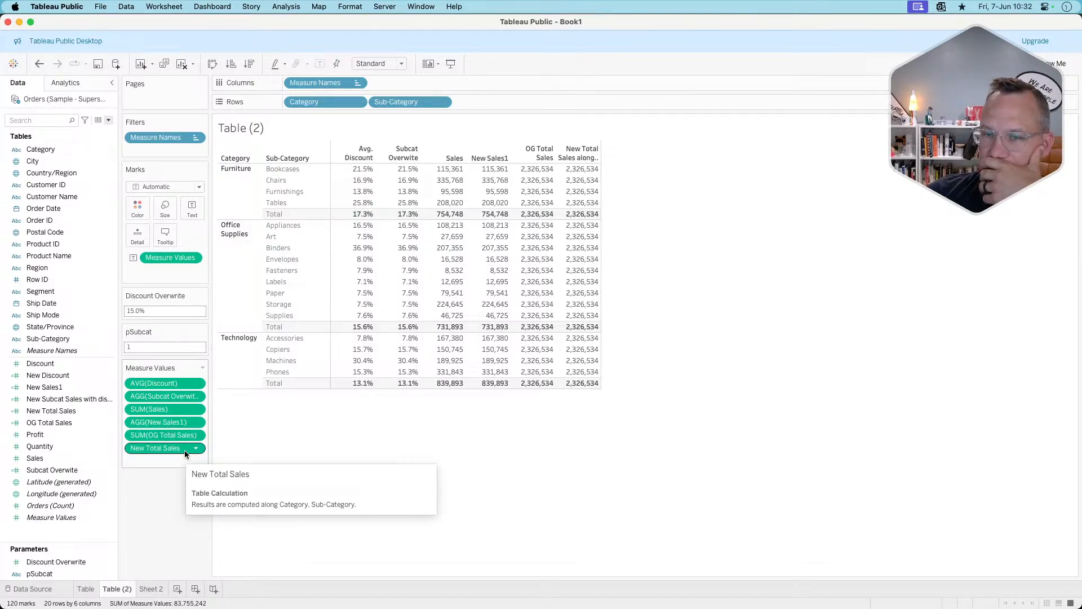
Remove New Total Sales from the measures shown in the table.
{"action": "left_click_drag", "start_coordinate": [184, 450], "coordinate": [174, 516]}
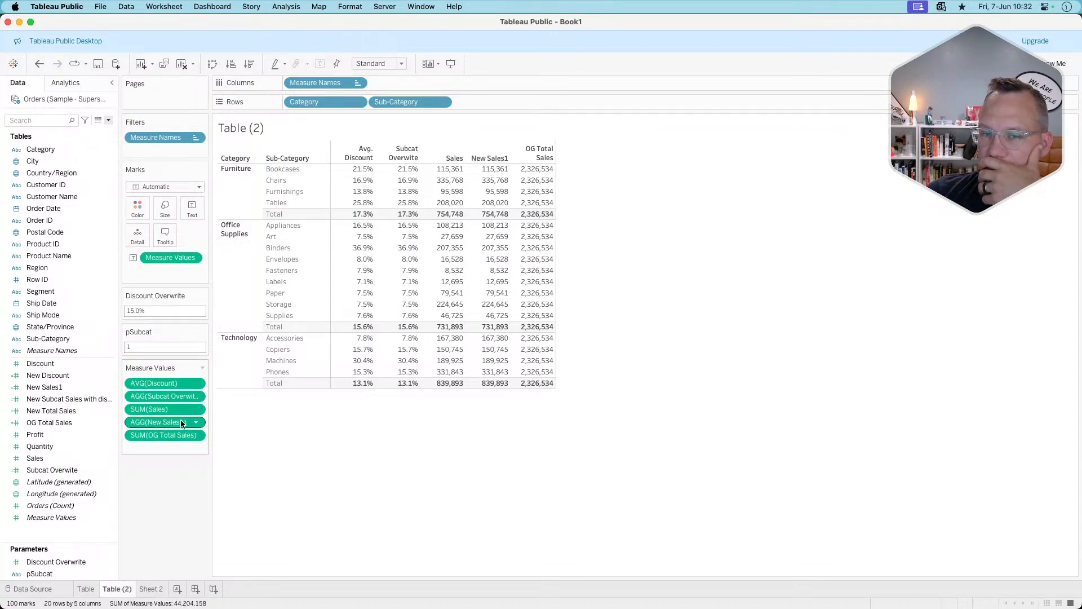
Edit New Sales1 to wrap the inner {sum(if … end)} expression in {min( )} before *[New Discount], and apply it.
{"action": "left_click", "coordinate": [83, 389]}
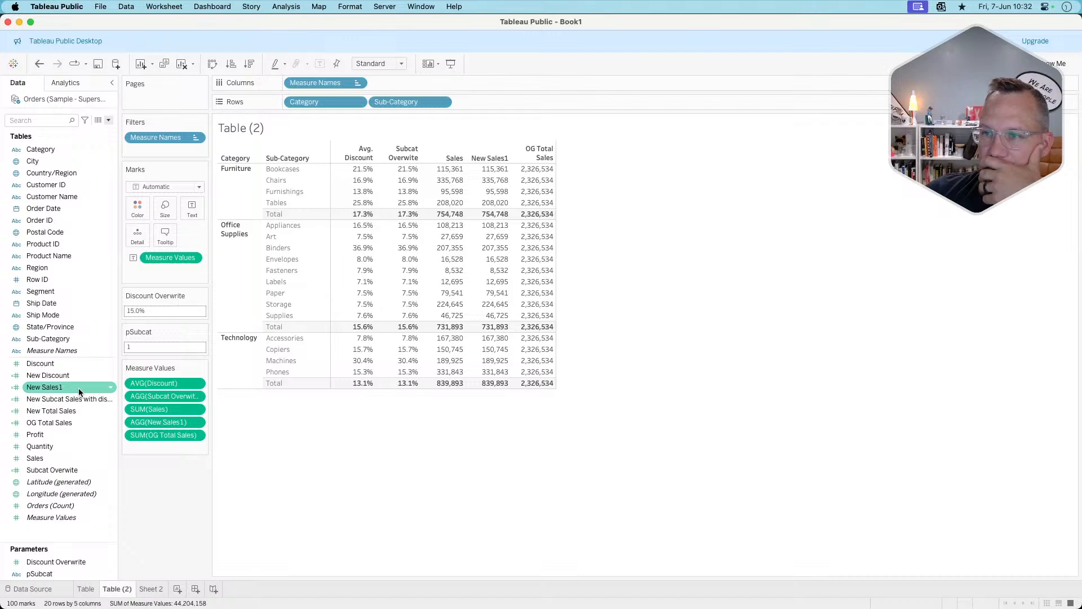
{"action": "right_click", "coordinate": [79, 388]}
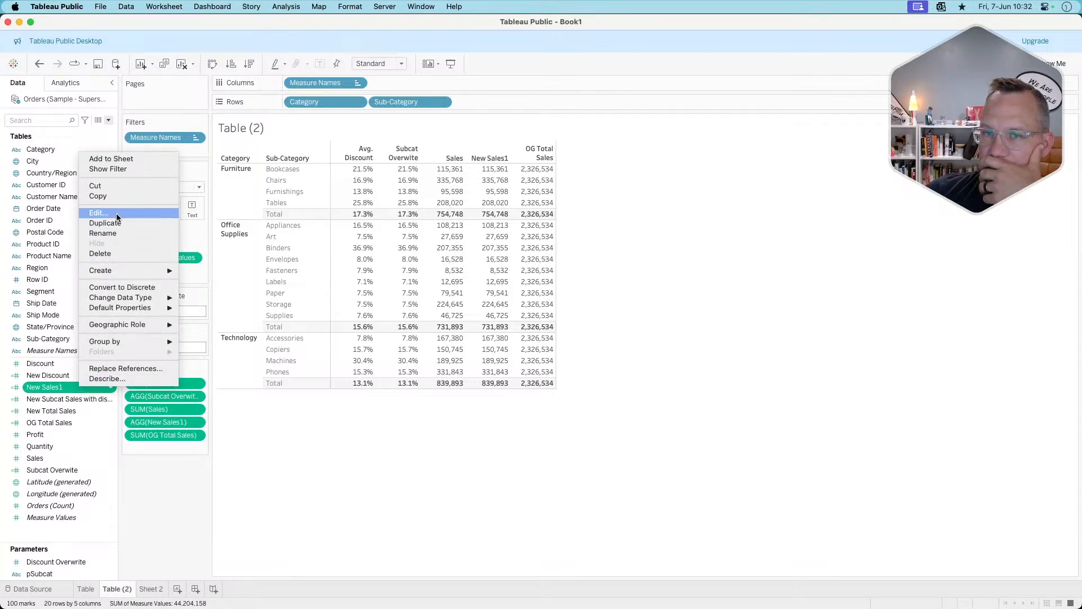
{"action": "left_click", "coordinate": [98, 213]}
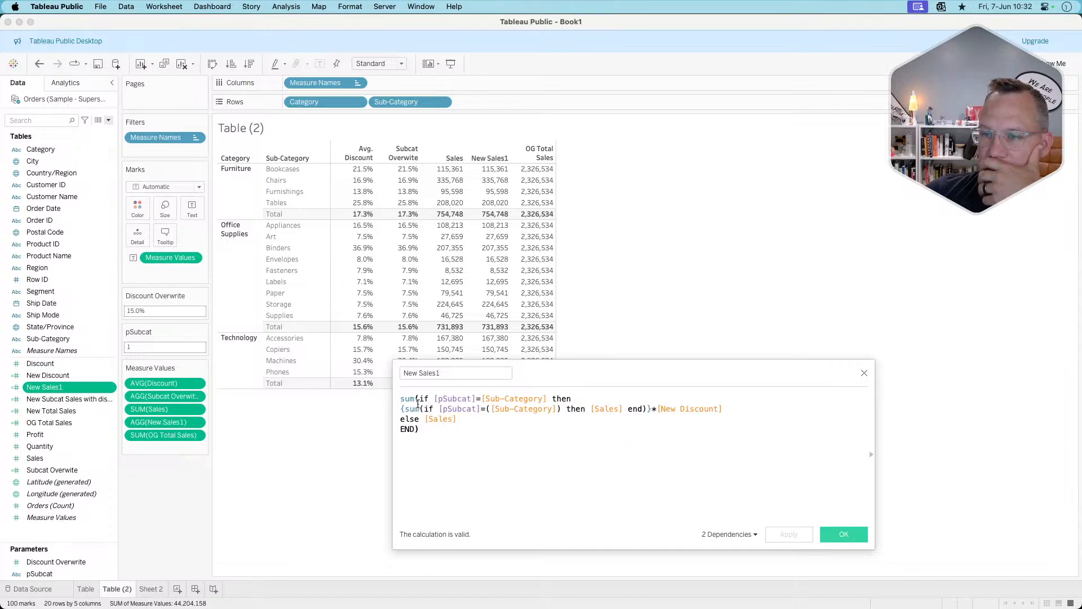
{"action": "left_click", "coordinate": [400, 408]}
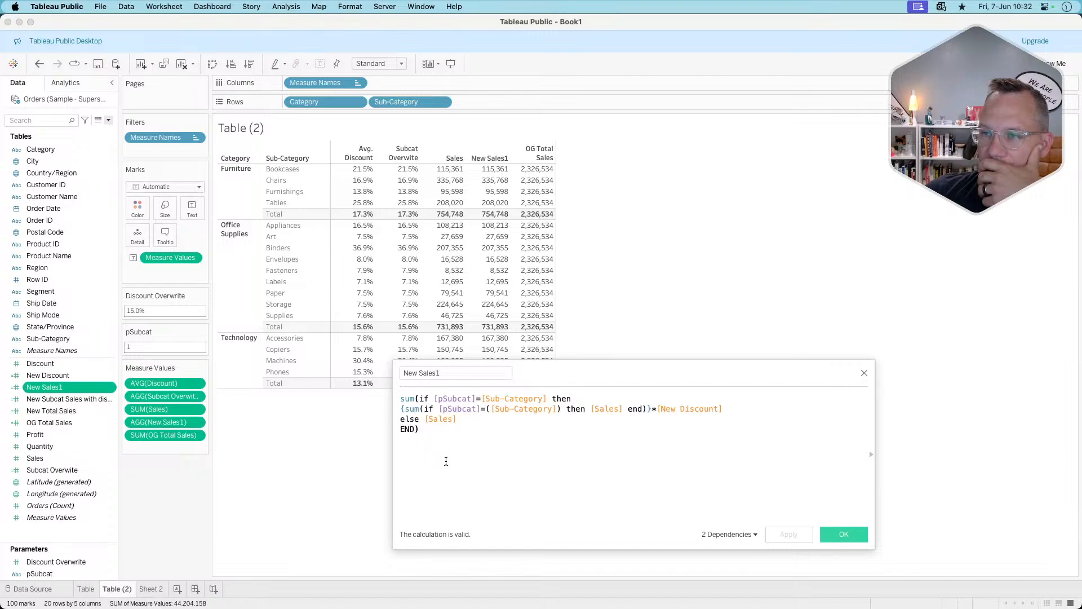
{"action": "left_click", "coordinate": [403, 409]}
{"action": "type", "text": "{"}
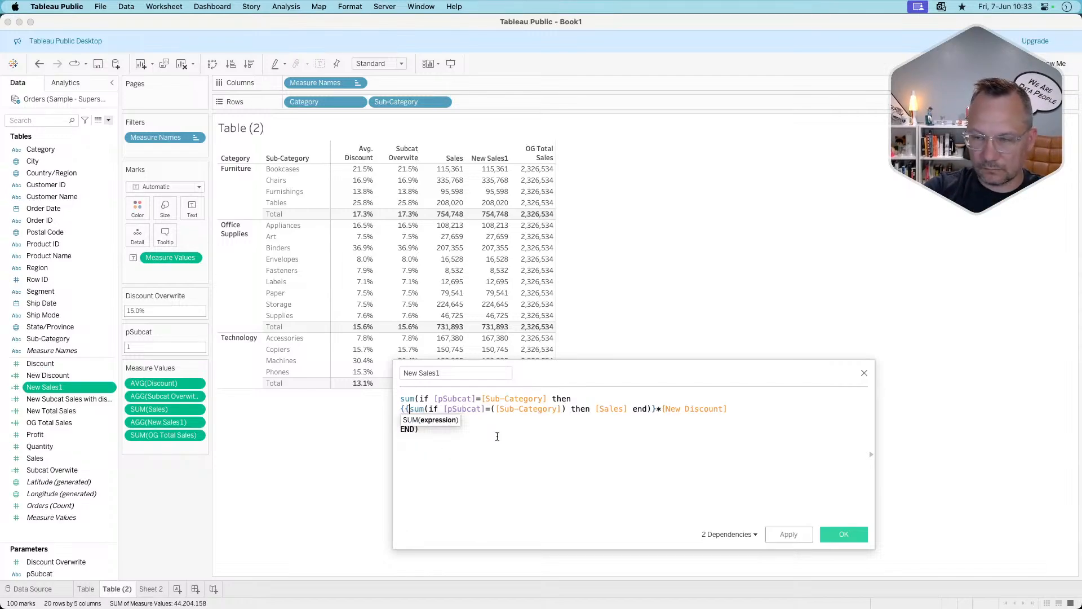
{"action": "key", "text": "BackSpace"}
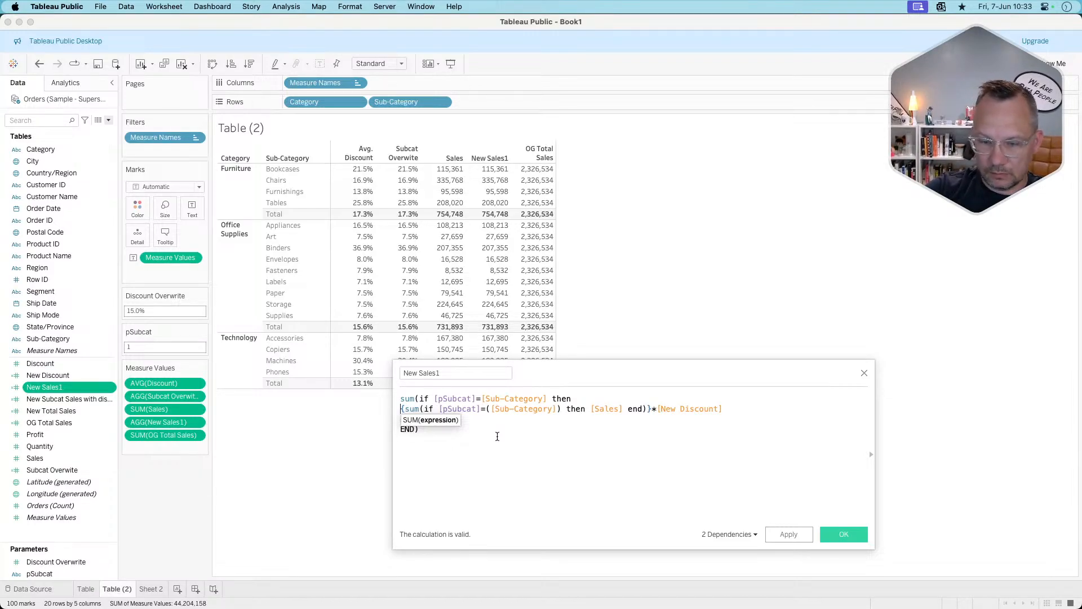
{"action": "type", "text": "{"}
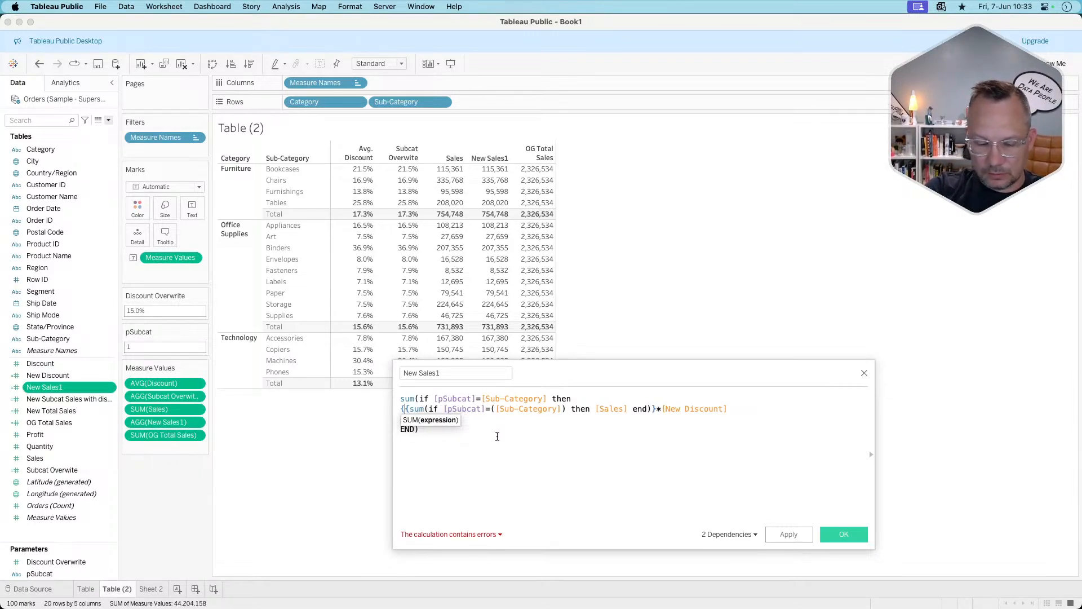
{"action": "type", "text": "min("}
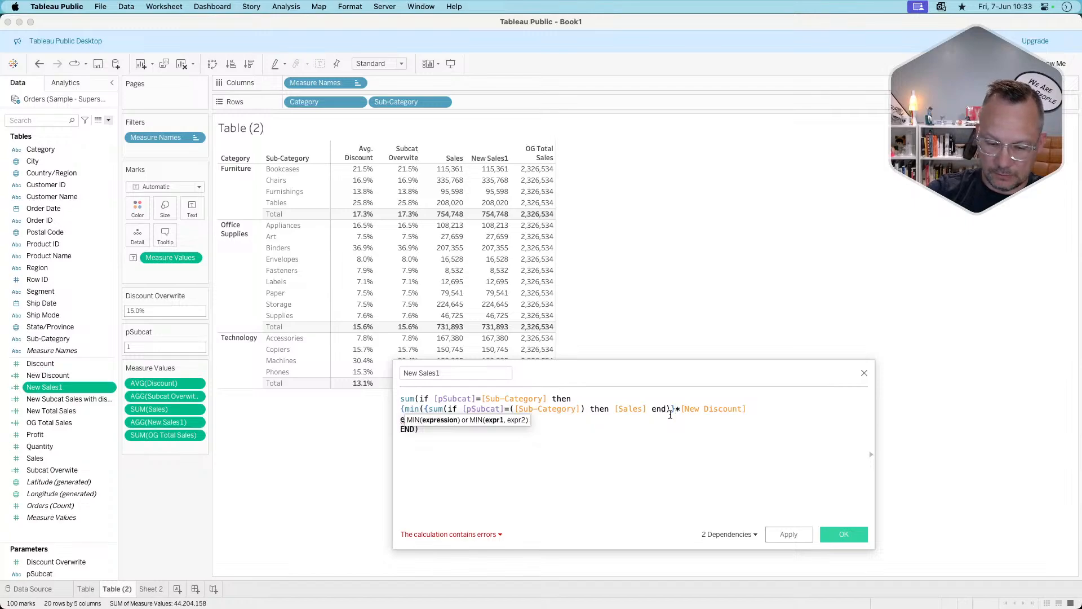
{"action": "type", "text": ")}"}
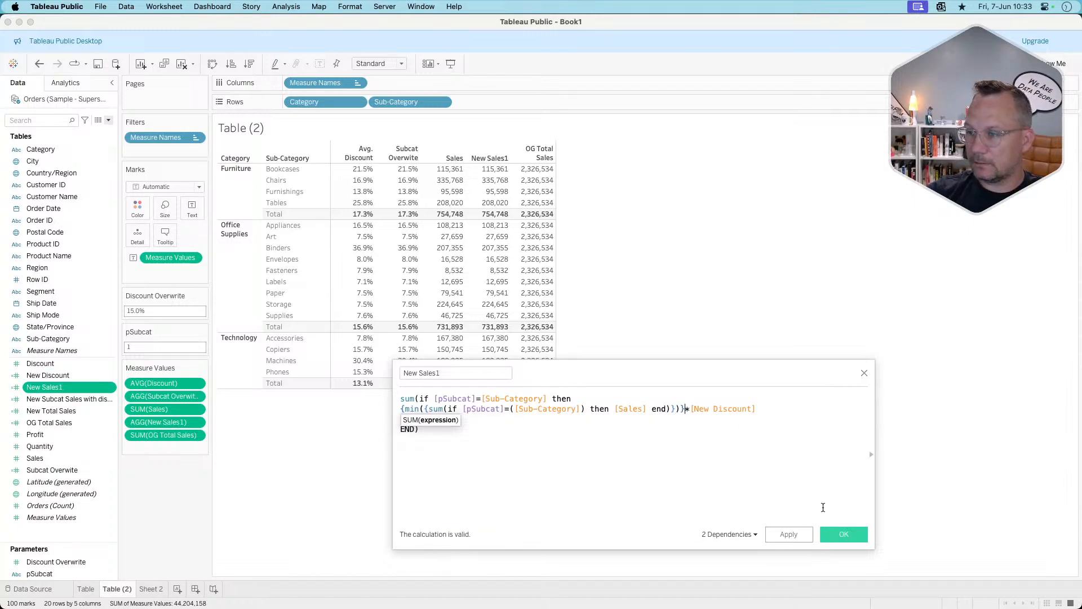
{"action": "left_click", "coordinate": [798, 533]}
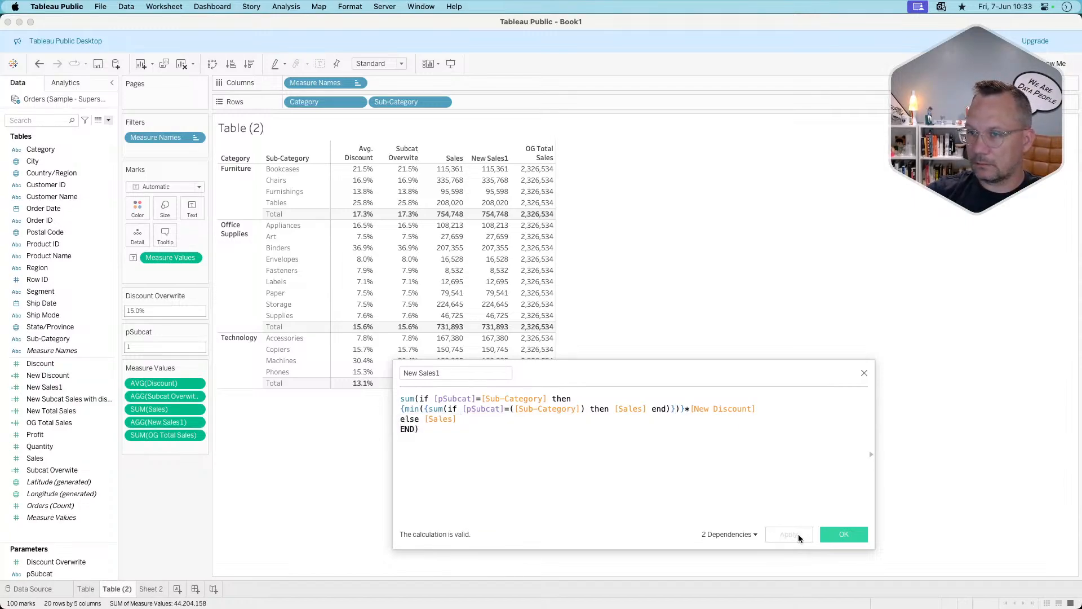
Check the Binders row, and try New Sales1 with *[New Discount] moved inside the outer {min( )} expression, applying the change.
{"action": "left_click", "coordinate": [283, 252]}
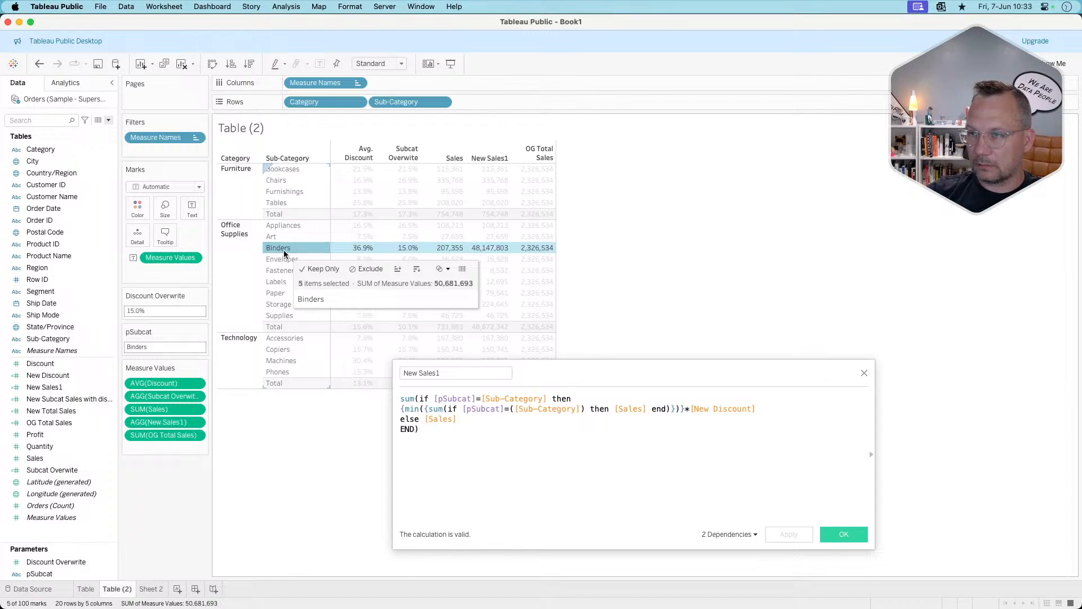
{"action": "left_click", "coordinate": [283, 249]}
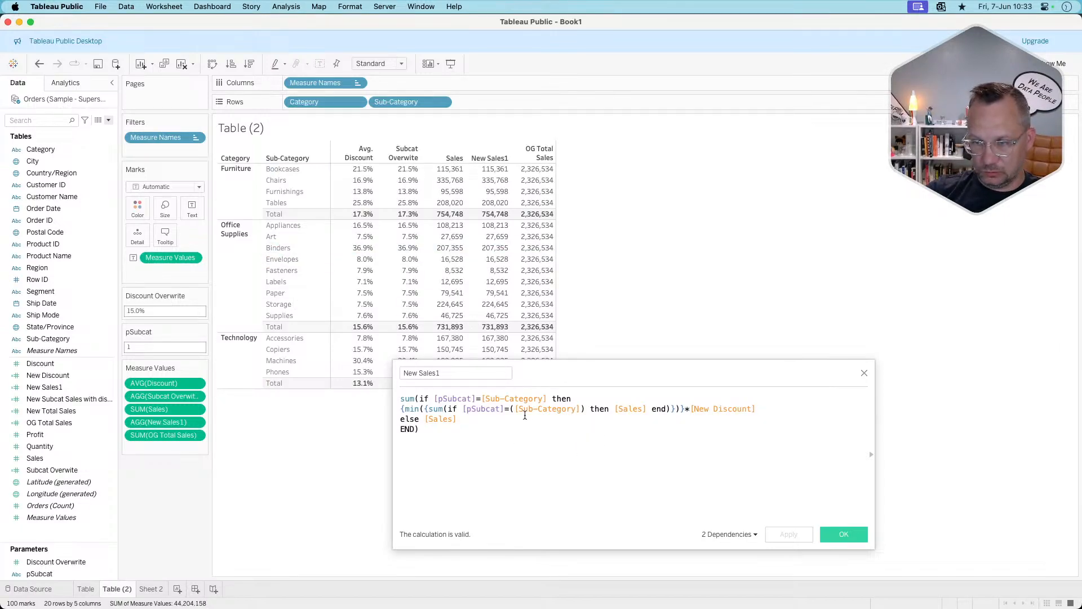
{"action": "left_click", "coordinate": [687, 411]}
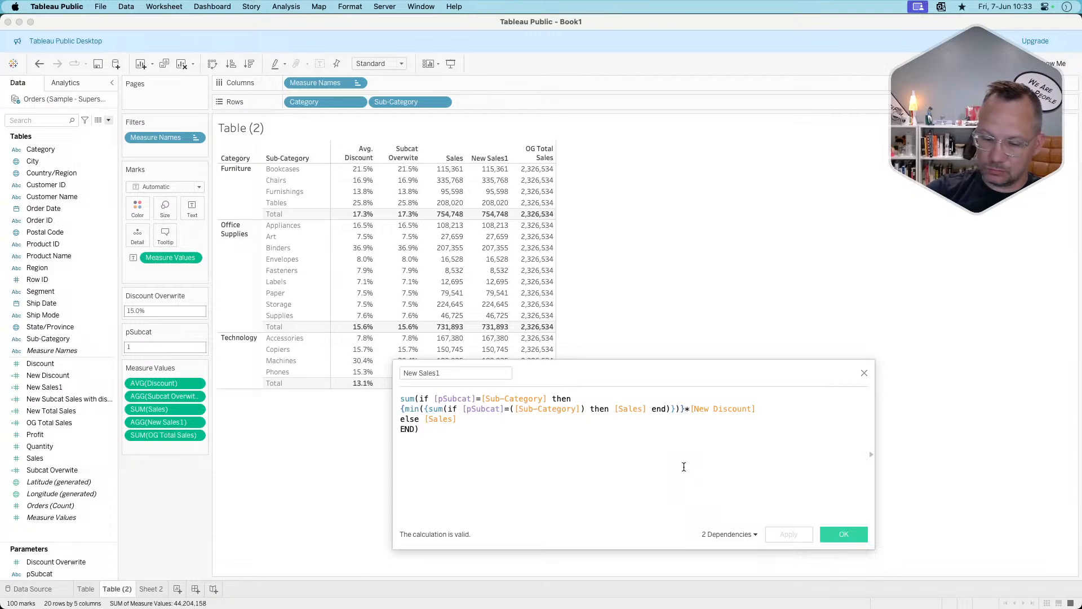
{"action": "key", "text": "BackSpace"}
{"action": "key", "text": "BackSpace"}
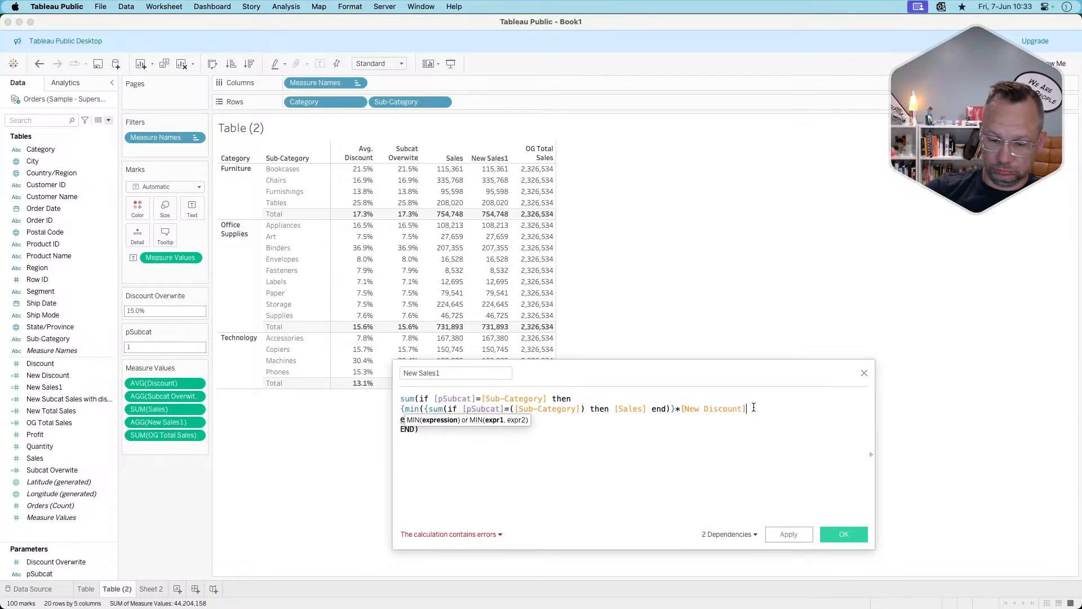
{"action": "type", "text": ")}"}
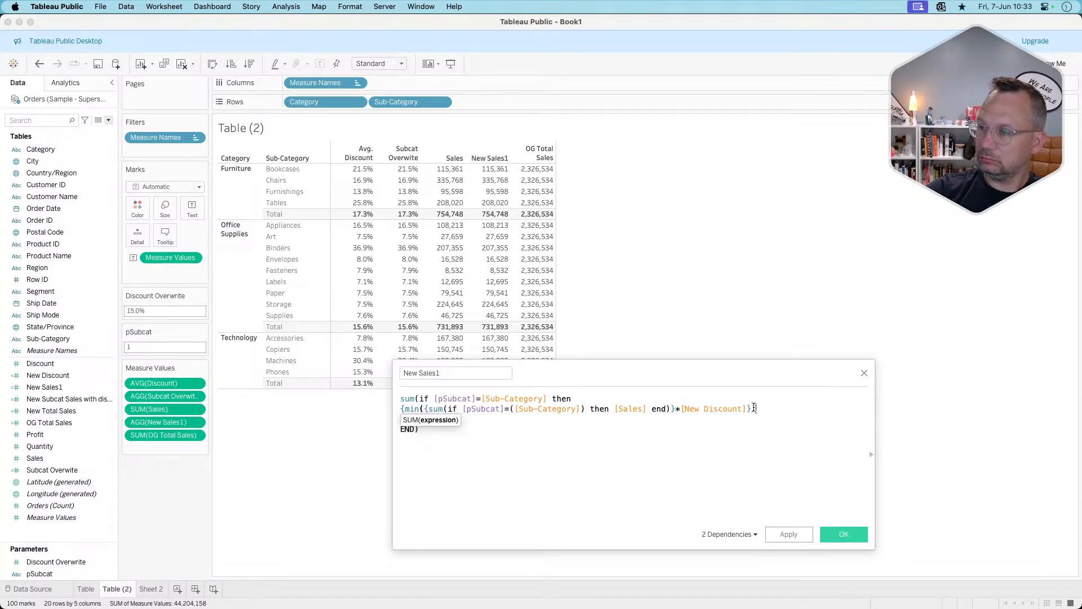
{"action": "key", "text": "BackSpace"}
{"action": "type", "text": ")"}
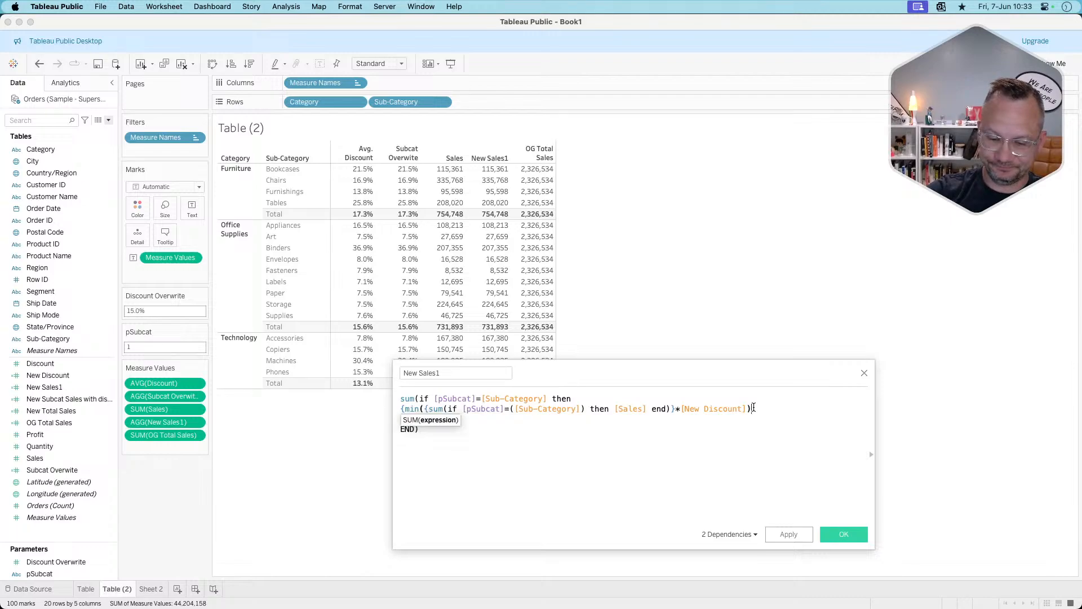
{"action": "type", "text": "}"}
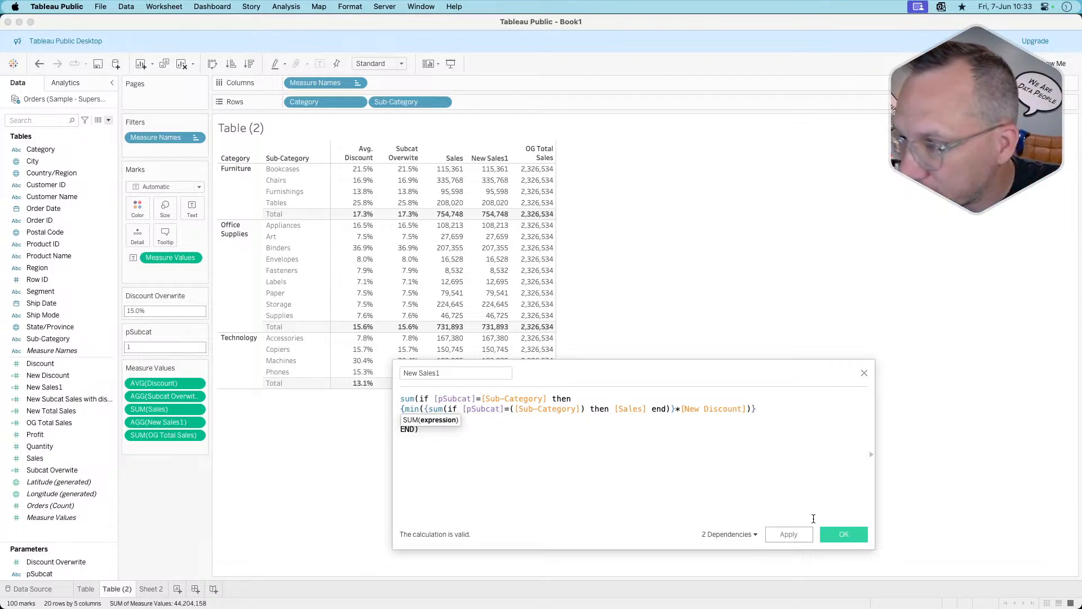
{"action": "left_click", "coordinate": [786, 533]}
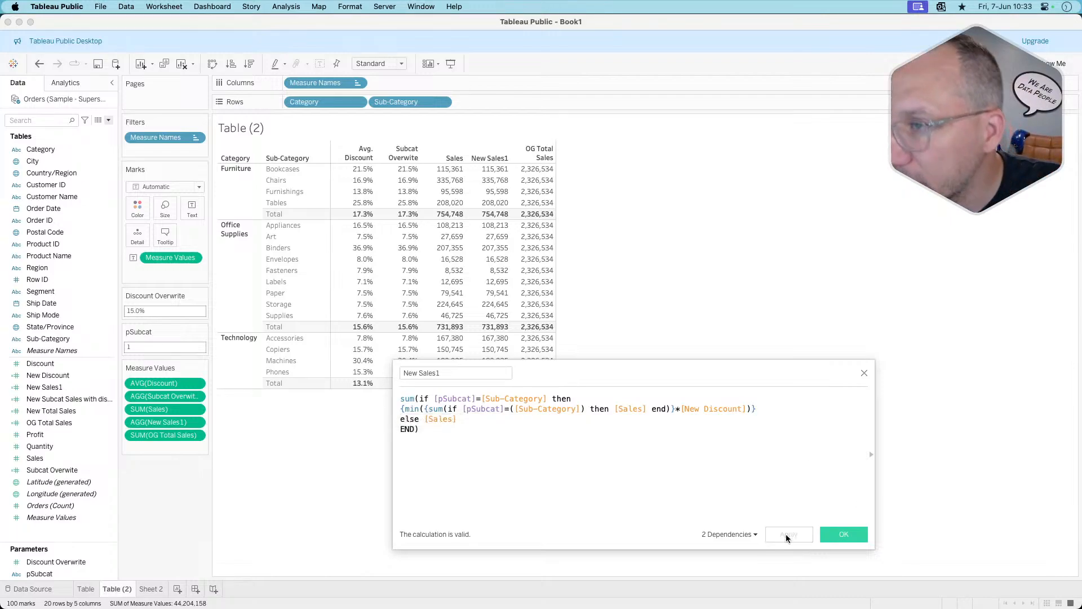
Toggle the Binders selection to check its New Sales1 value, leaving Binders selected.
{"action": "left_click", "coordinate": [284, 250]}
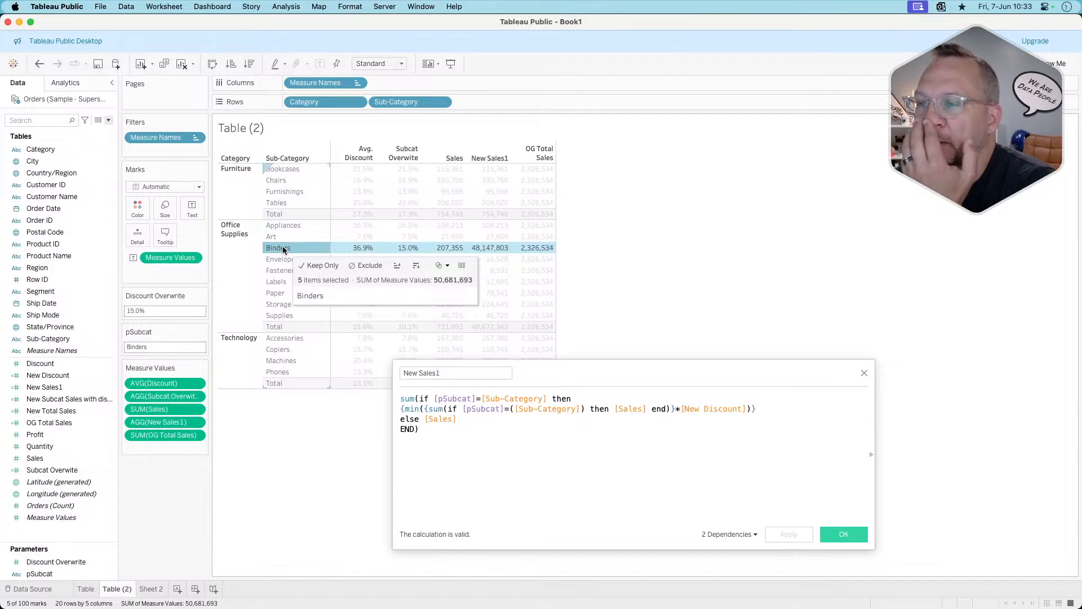
{"action": "left_click", "coordinate": [283, 248]}
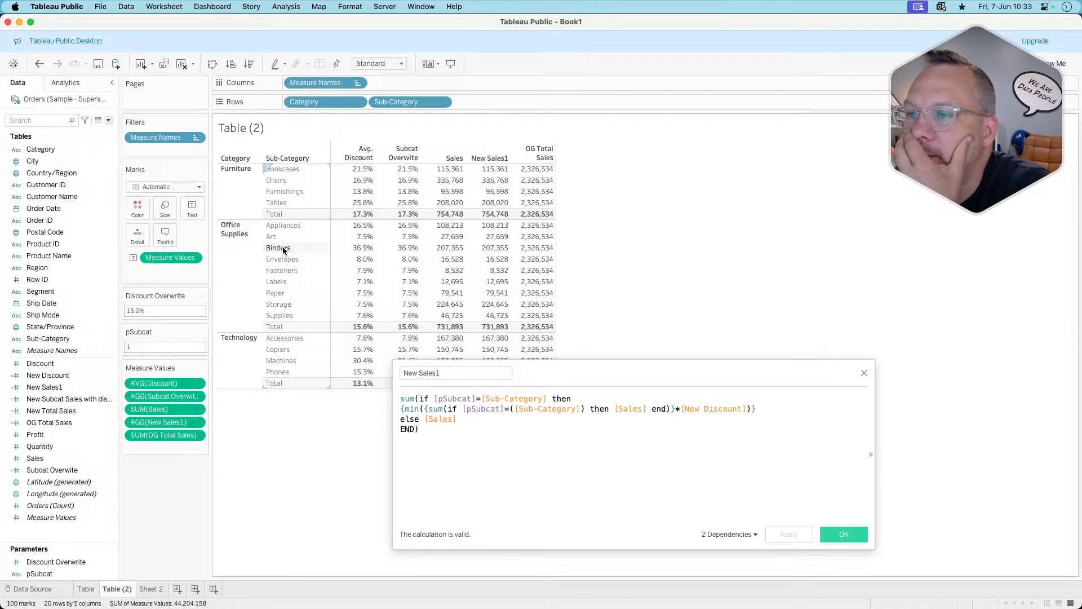
{"action": "left_click", "coordinate": [282, 248]}
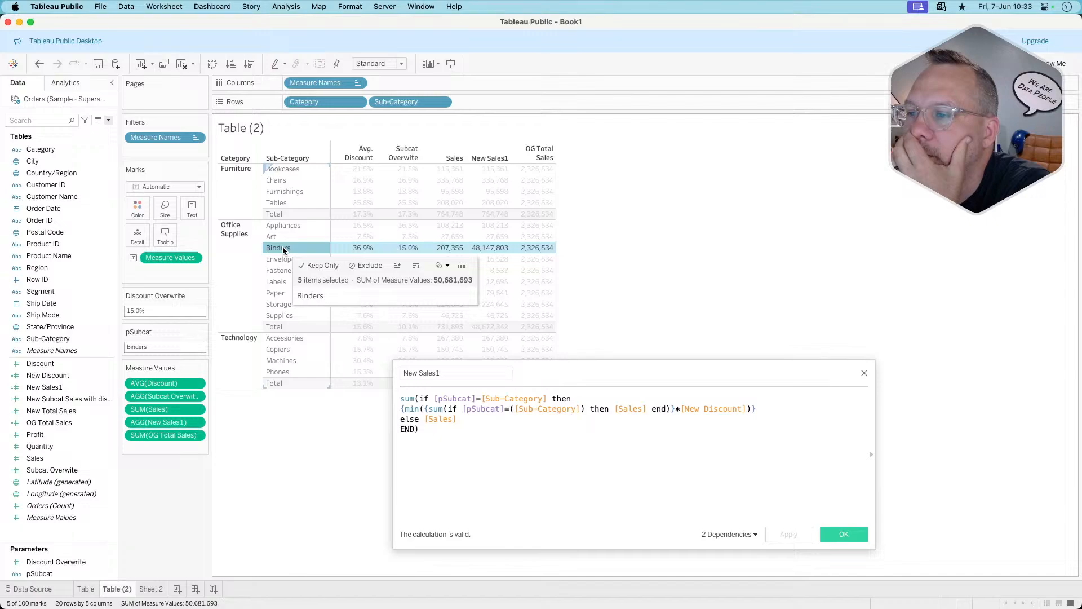
Try replacing the outer sum in the New Sales1 formula with min and with avg, applying each variant.
{"action": "left_click", "coordinate": [408, 399]}
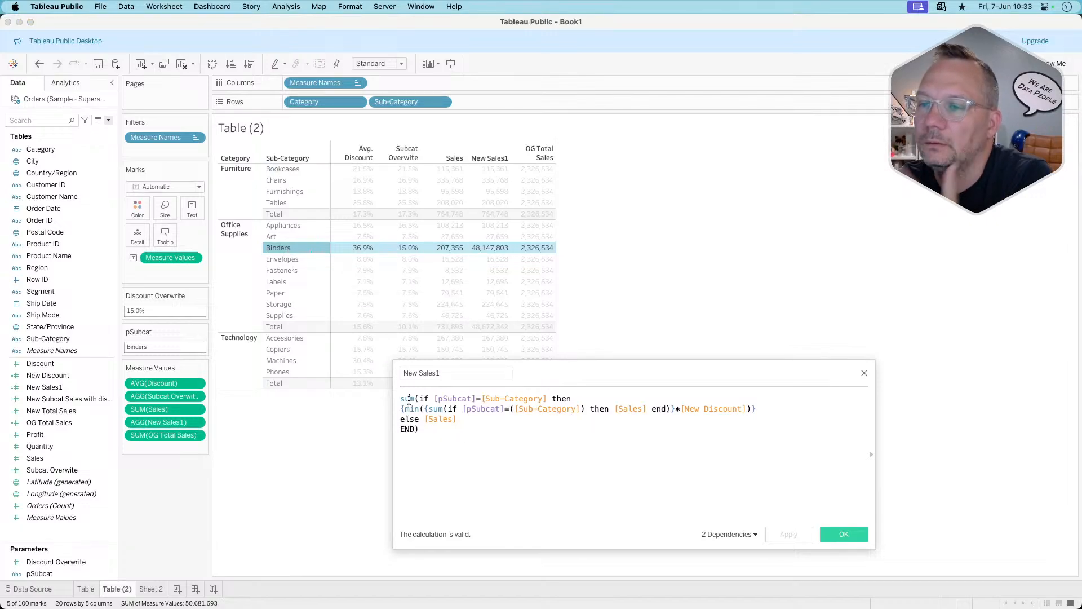
{"action": "double_click", "coordinate": [408, 399]}
{"action": "type", "text": "min"}
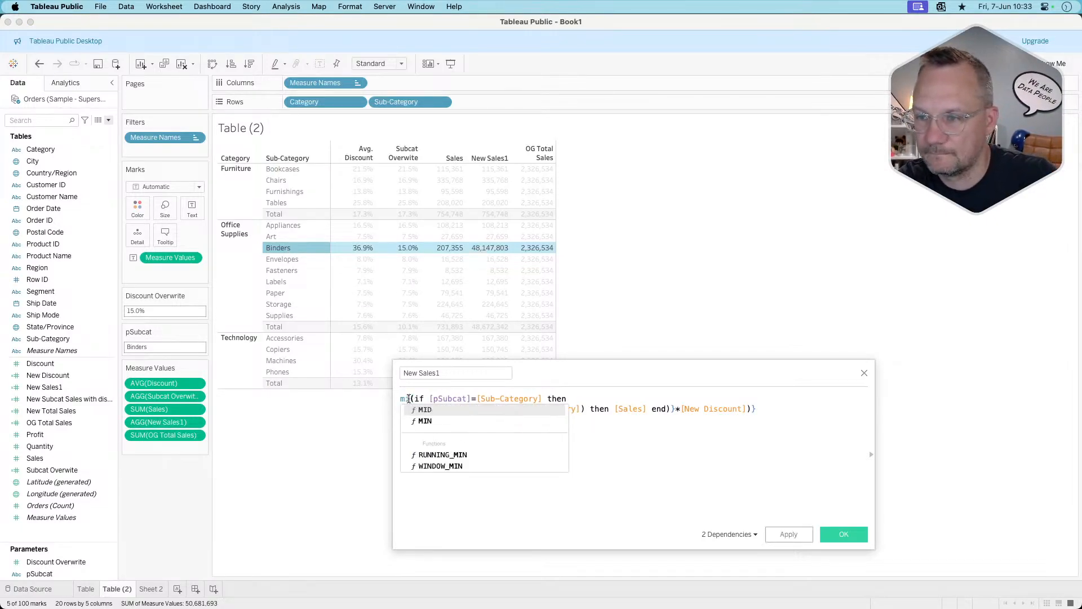
{"action": "left_click", "coordinate": [780, 534]}
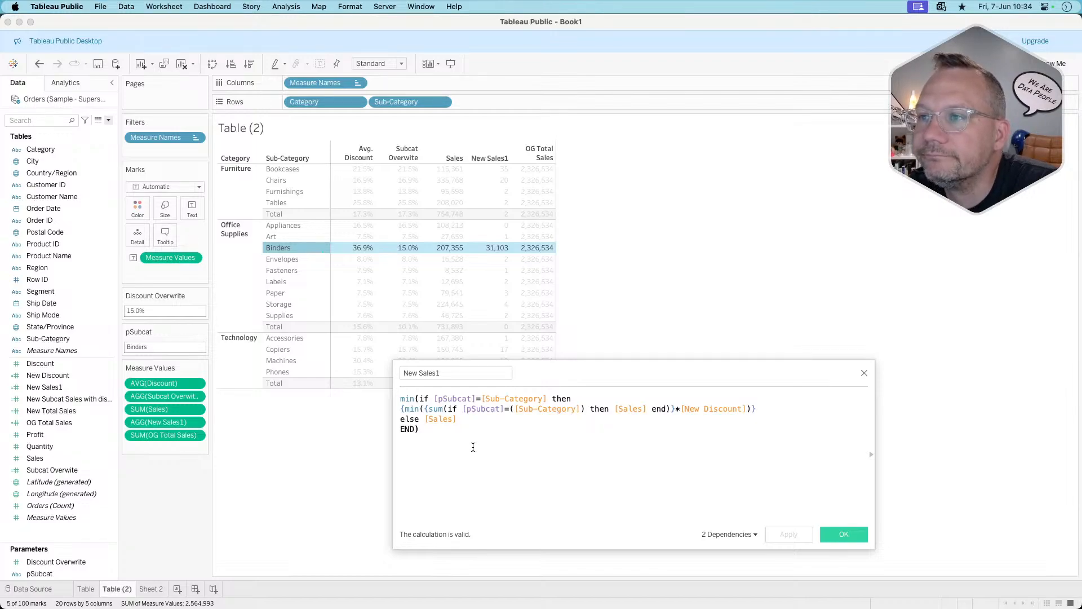
{"action": "double_click", "coordinate": [408, 398]}
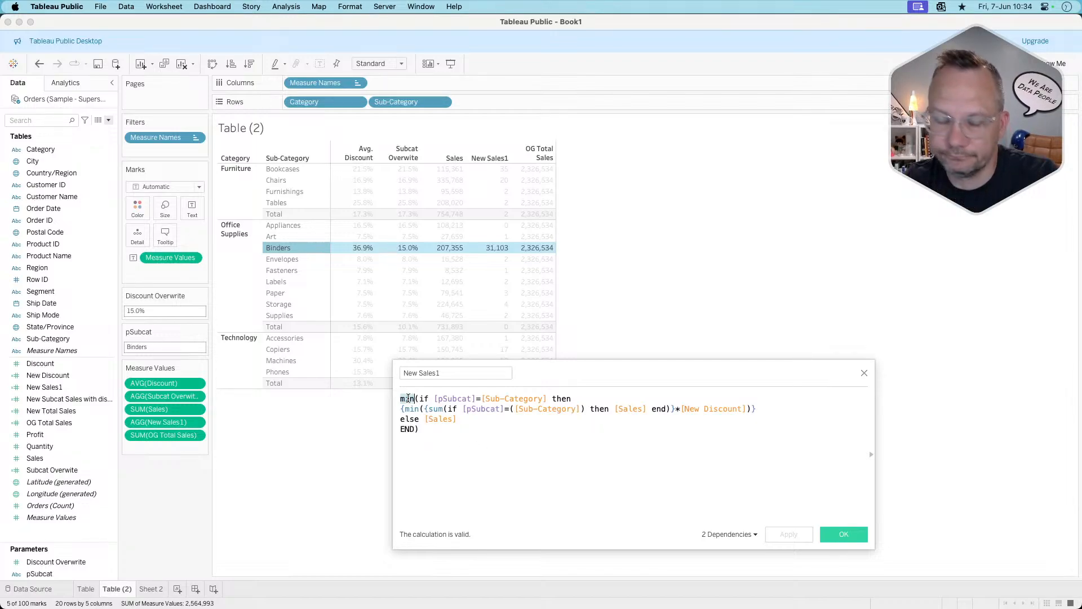
{"action": "type", "text": "avg"}
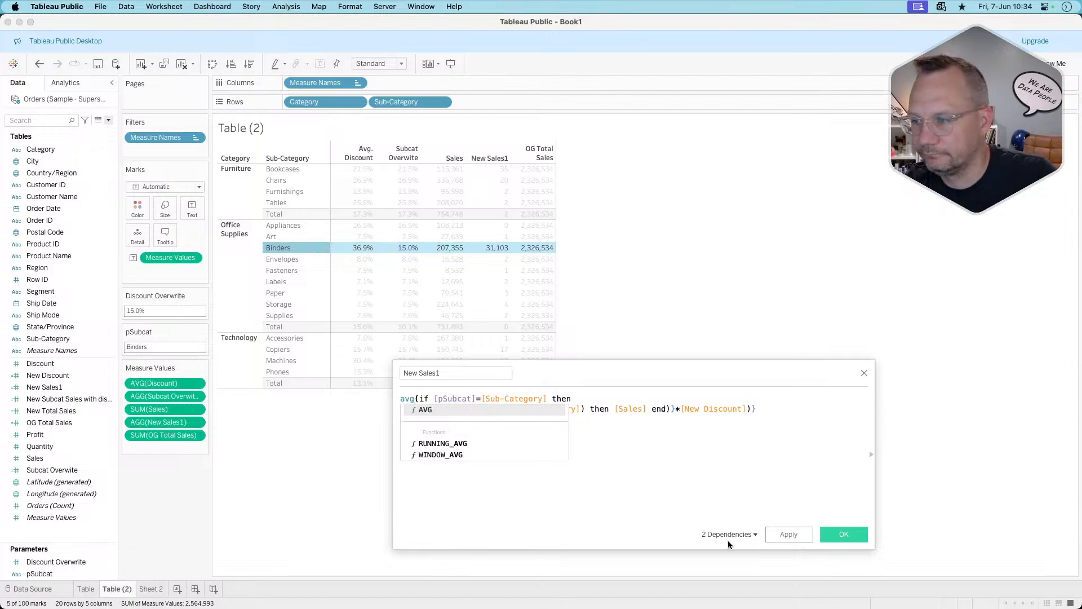
{"action": "left_click", "coordinate": [796, 536]}
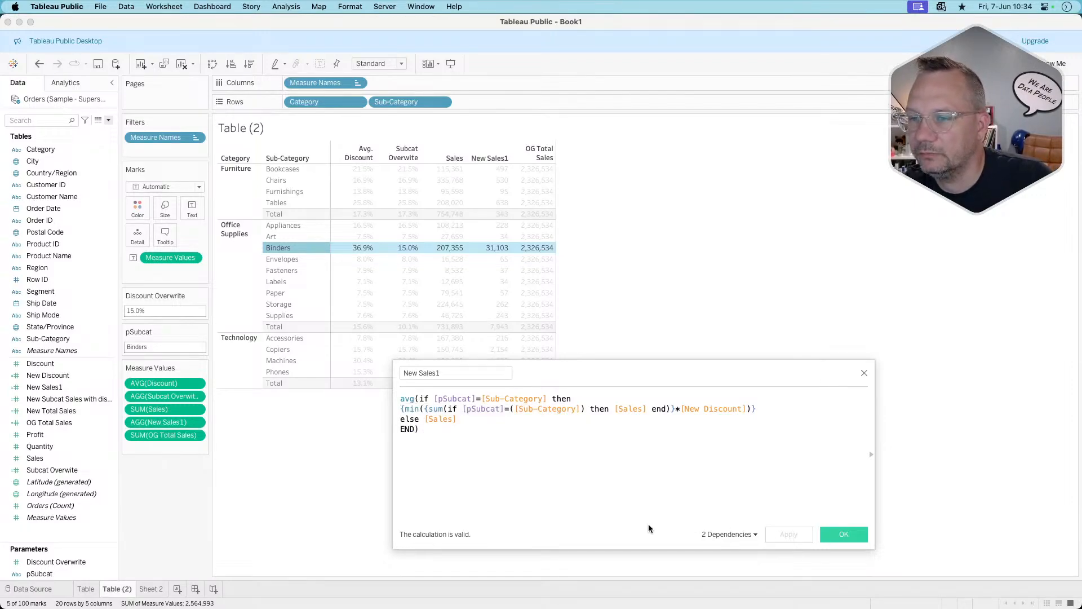
Restore sum as the outer aggregation of New Sales1, apply it and close the calculation editor.
{"action": "double_click", "coordinate": [409, 398]}
{"action": "type", "text": "s"}
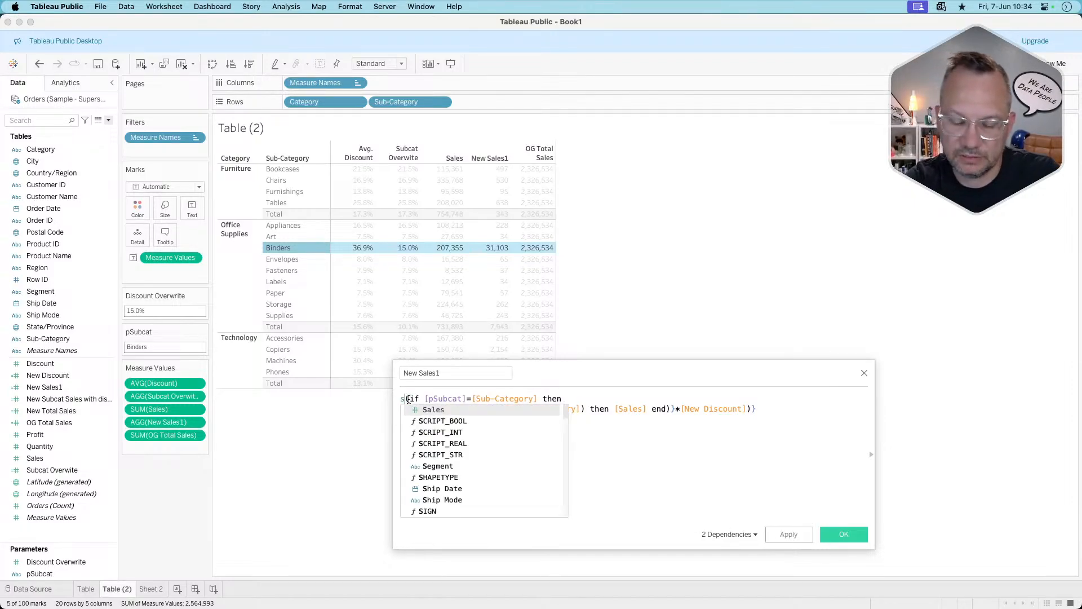
{"action": "type", "text": "um"}
{"action": "left_click", "coordinate": [473, 502]}
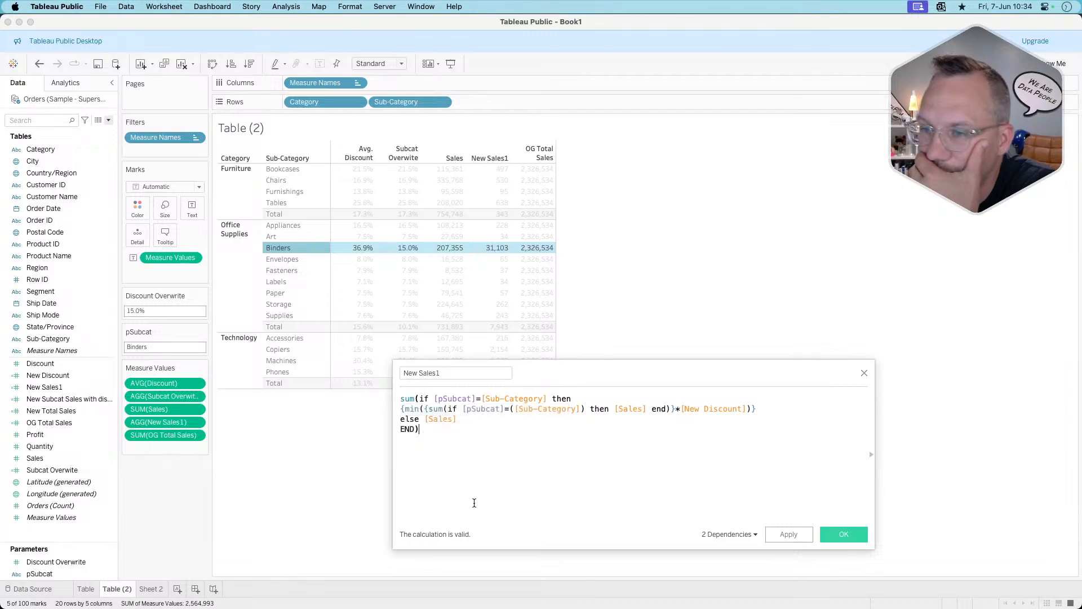
{"action": "left_click", "coordinate": [782, 534]}
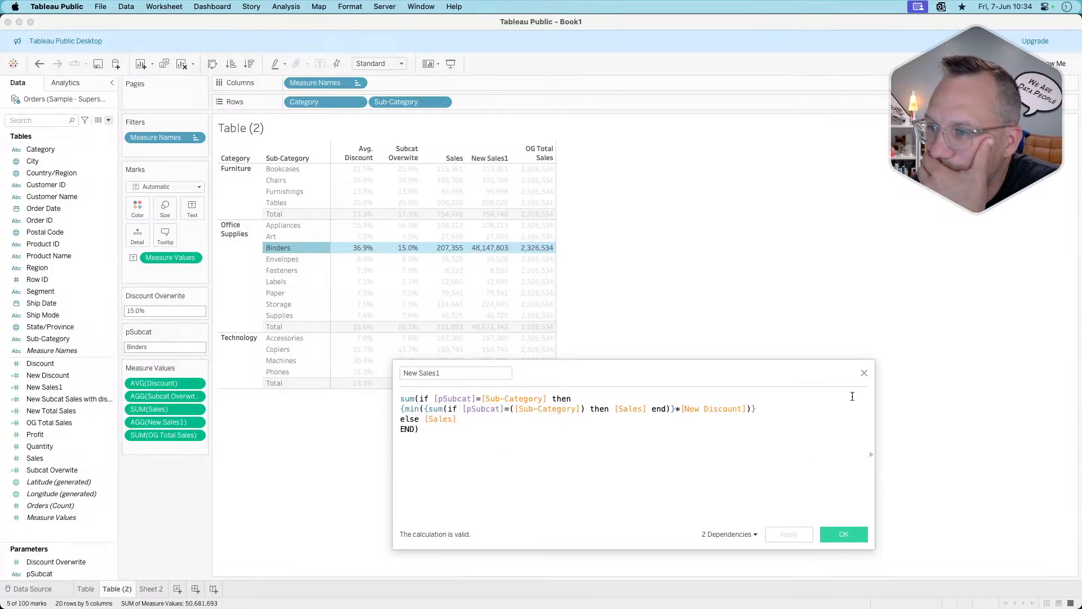
{"action": "left_click", "coordinate": [864, 374]}
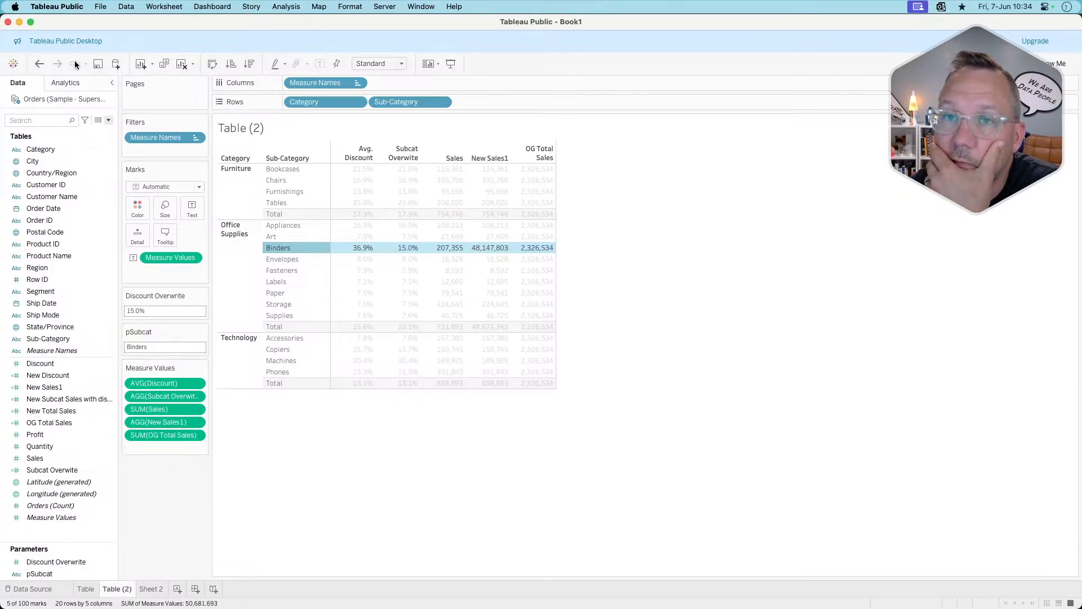
Undo the recent changes back to the original New Sales calculation, with New Total Sales restored to the table's measures.
{"action": "left_click", "coordinate": [38, 63]}
{"action": "left_click", "coordinate": [38, 63]}
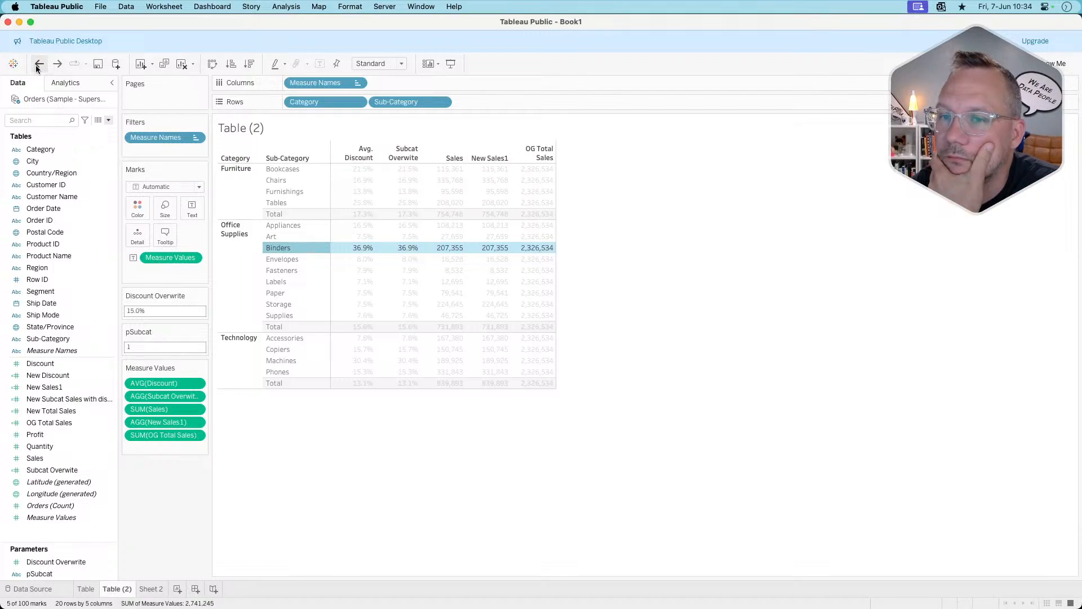
{"action": "left_click", "coordinate": [38, 66]}
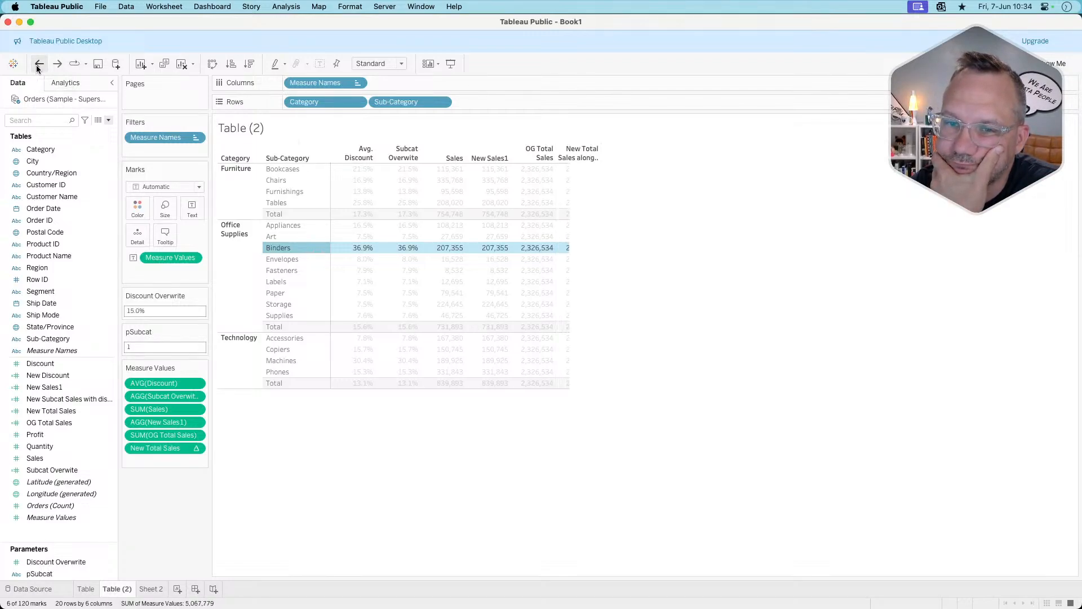
{"action": "left_click", "coordinate": [38, 66]}
{"action": "left_click", "coordinate": [38, 66]}
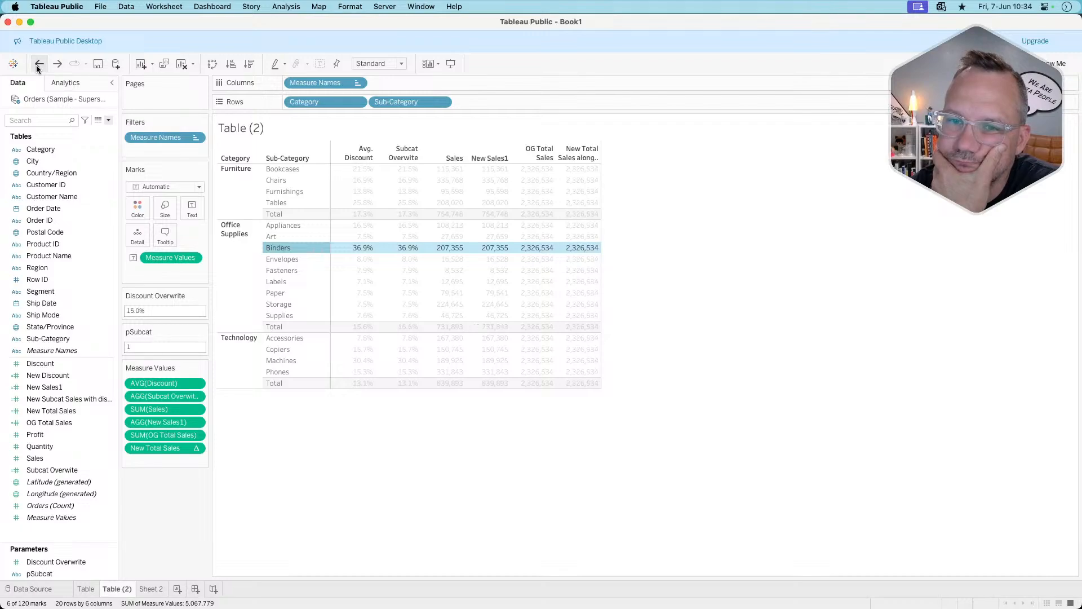
{"action": "left_click", "coordinate": [38, 66]}
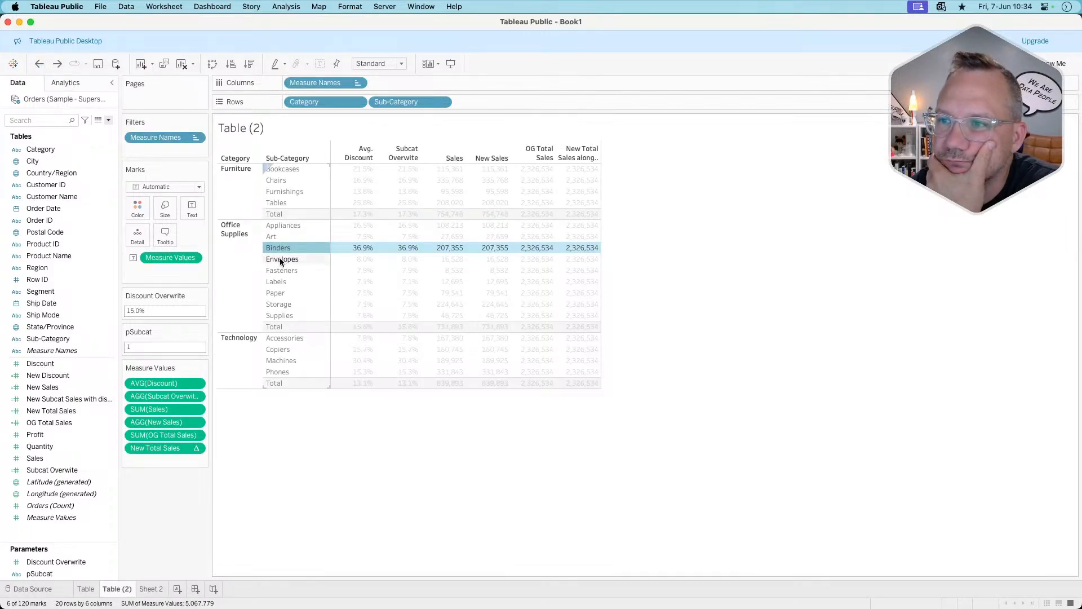
Reselect Binders to check its overwritten discount, New Sales and New Total Sales values, and clear the selection.
{"action": "mouse_move", "coordinate": [279, 252]}
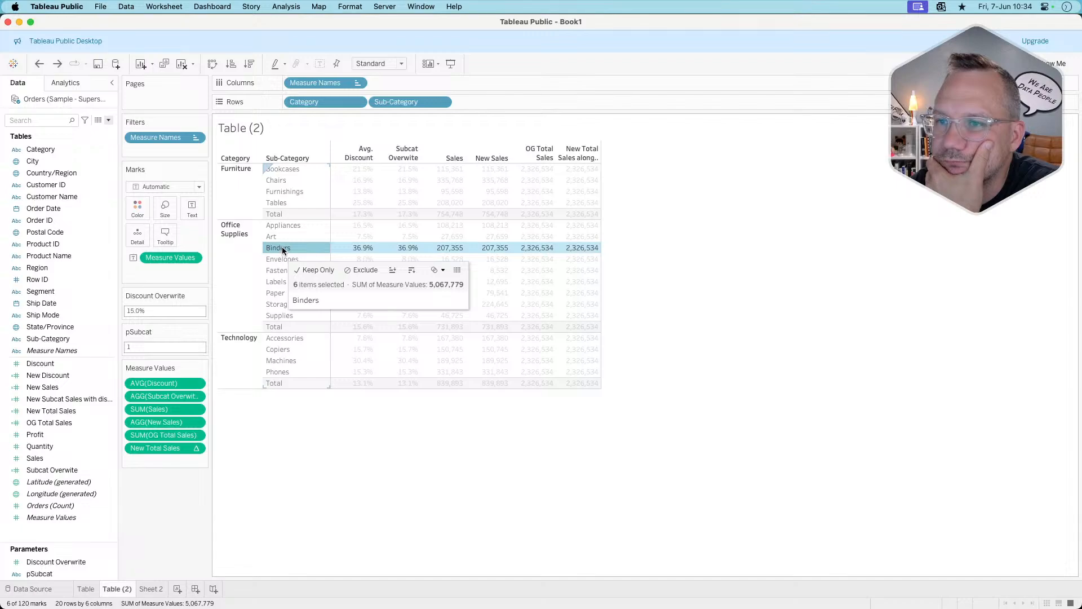
{"action": "left_click", "coordinate": [282, 247]}
{"action": "left_click", "coordinate": [281, 248]}
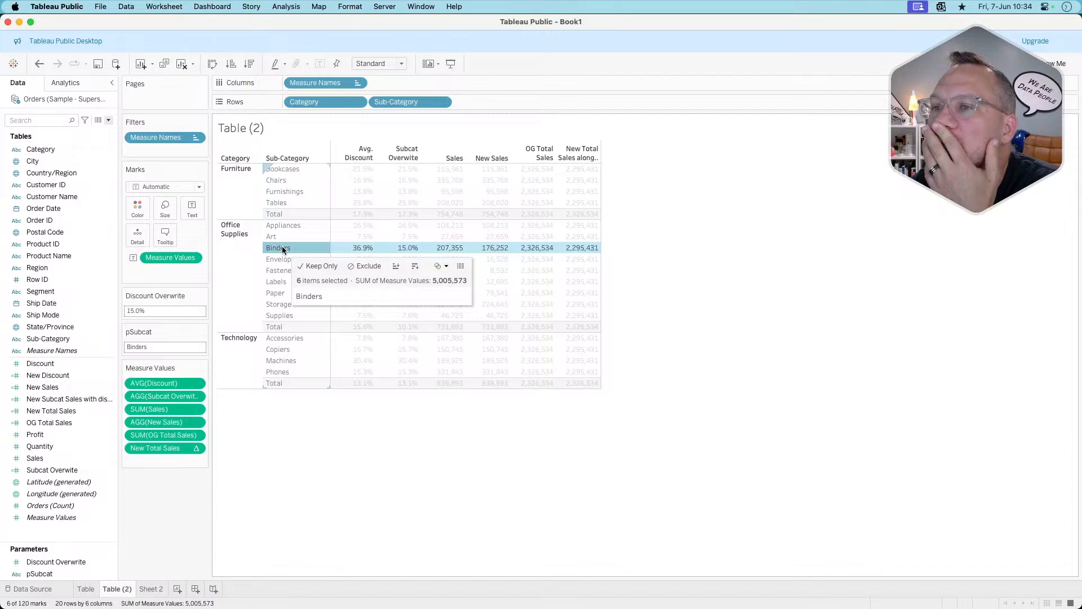
{"action": "left_click", "coordinate": [282, 247]}
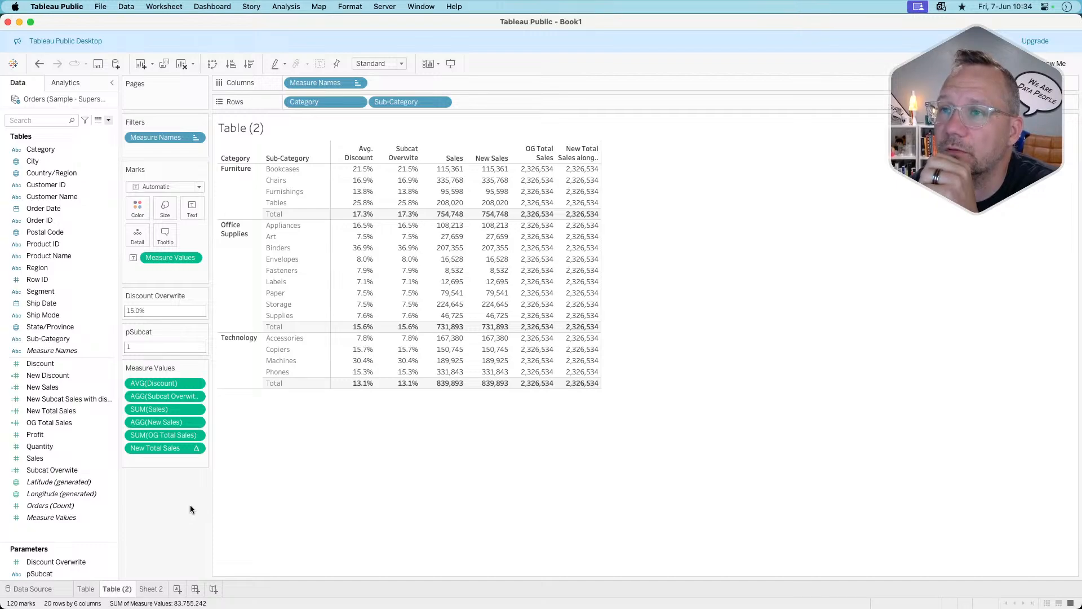
Remove Category and Sub-Category from the table's rows.
{"action": "left_click_drag", "start_coordinate": [326, 103], "coordinate": [295, 503]}
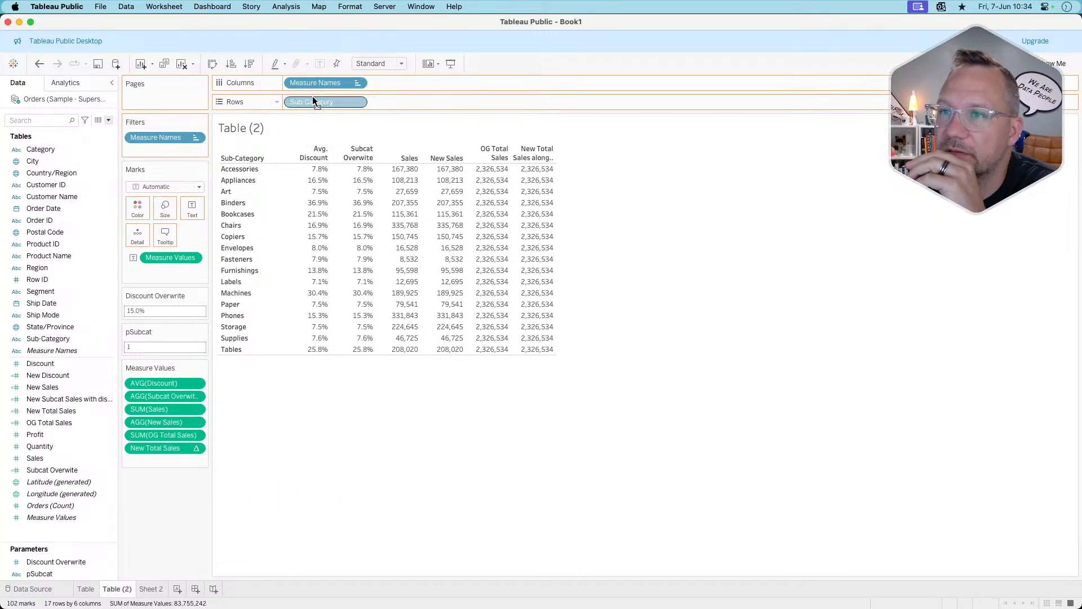
{"action": "left_click_drag", "start_coordinate": [313, 100], "coordinate": [259, 464]}
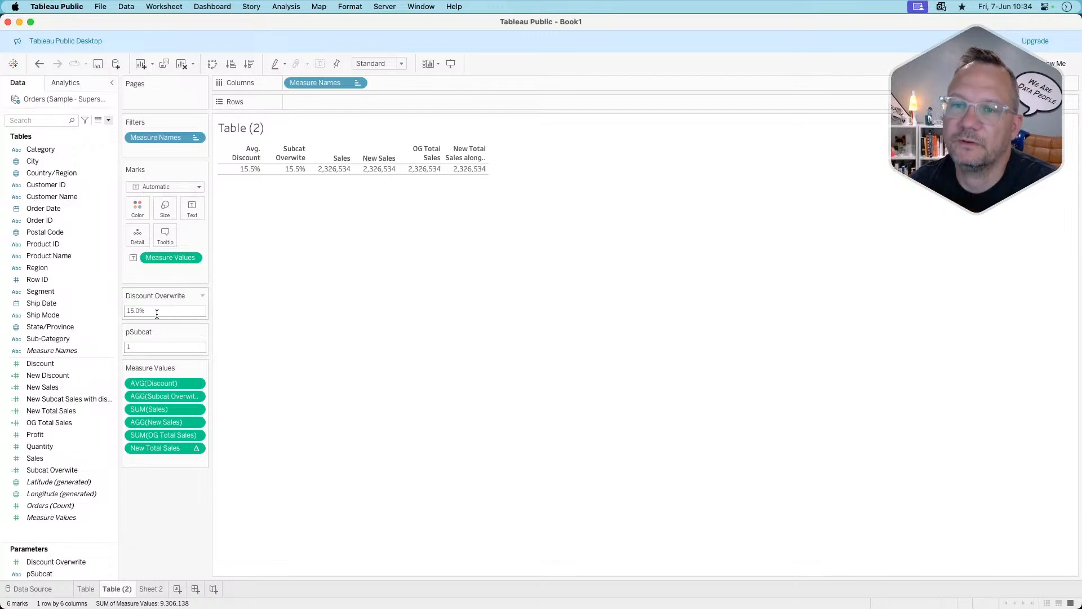
Set the pSubcat parameter to Binders and compare the original and new total sales in the single-row table.
{"action": "left_click", "coordinate": [152, 345]}
{"action": "type", "text": "B"}
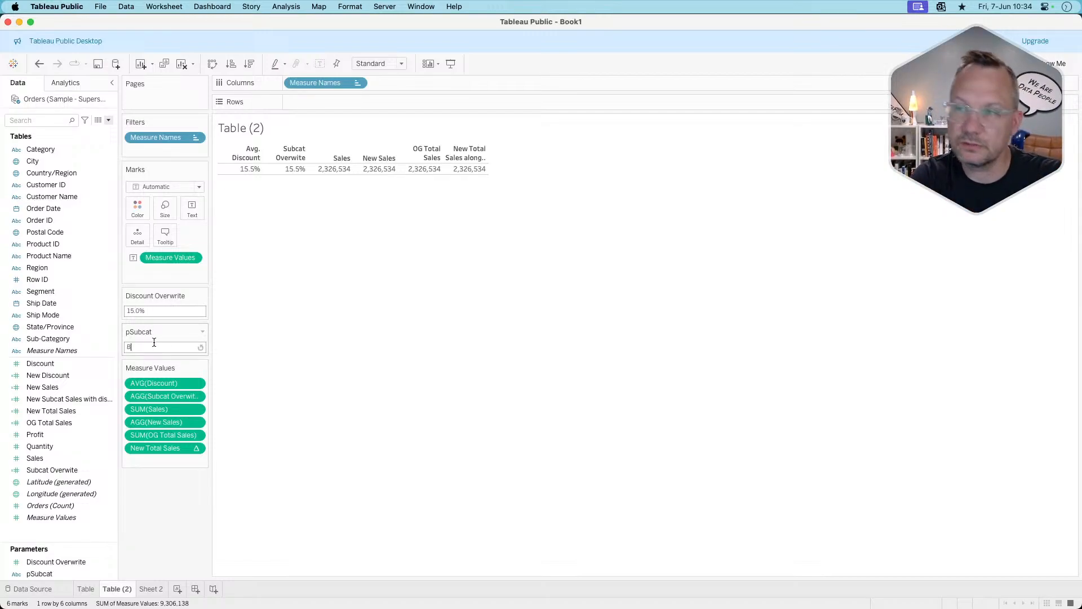
{"action": "type", "text": "inders"}
{"action": "key", "text": "Return"}
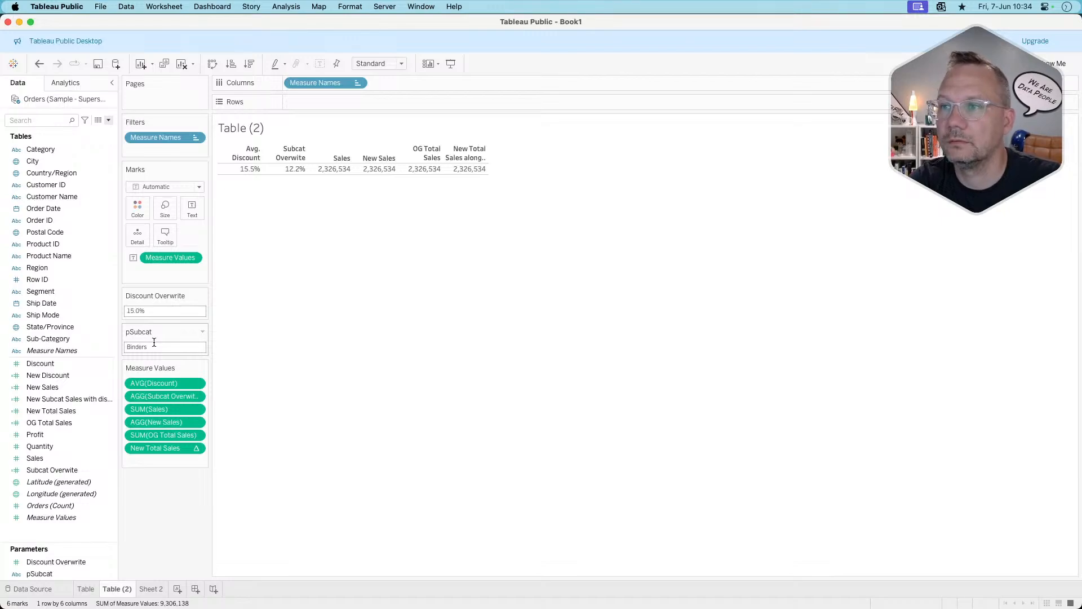
{"action": "left_click", "coordinate": [159, 345]}
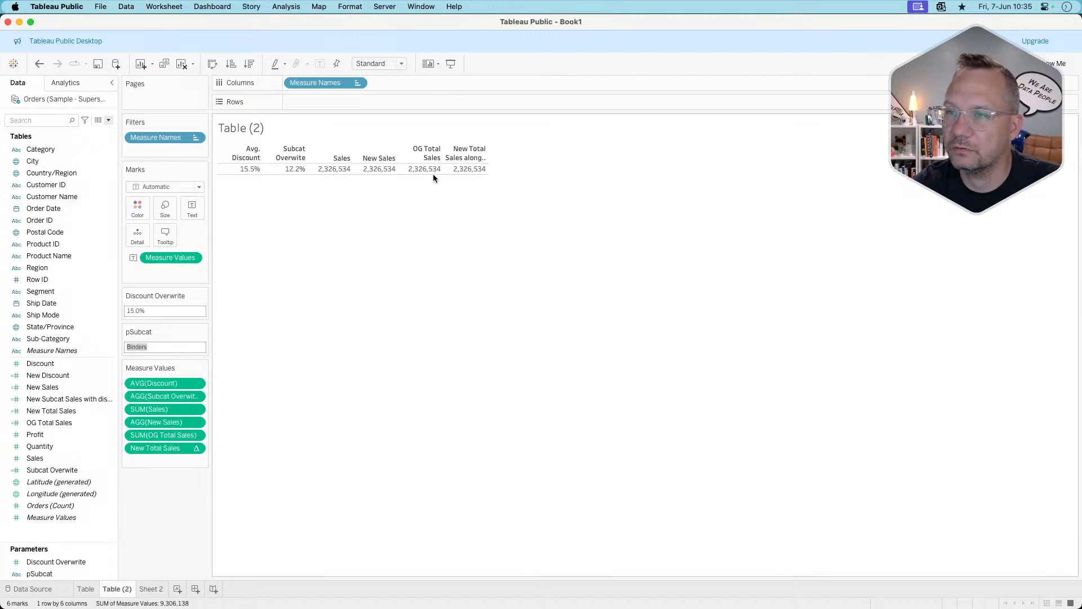
{"action": "mouse_move", "coordinate": [473, 176]}
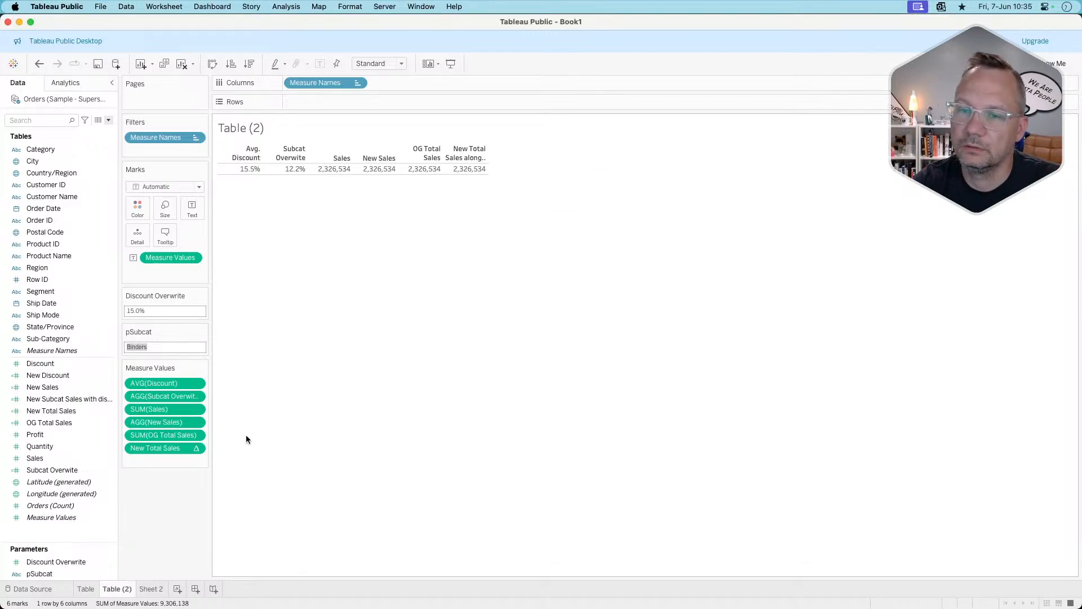
{"action": "left_click", "coordinate": [162, 490]}
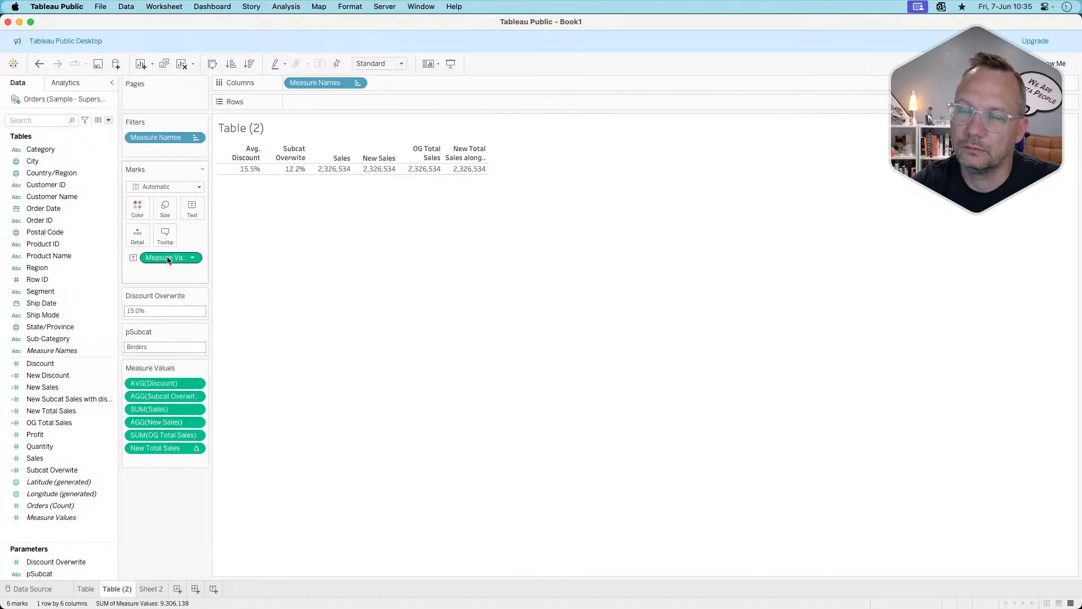
Undo the last changes so that Sub-Category is back on the table's rows.
{"action": "mouse_move", "coordinate": [338, 172]}
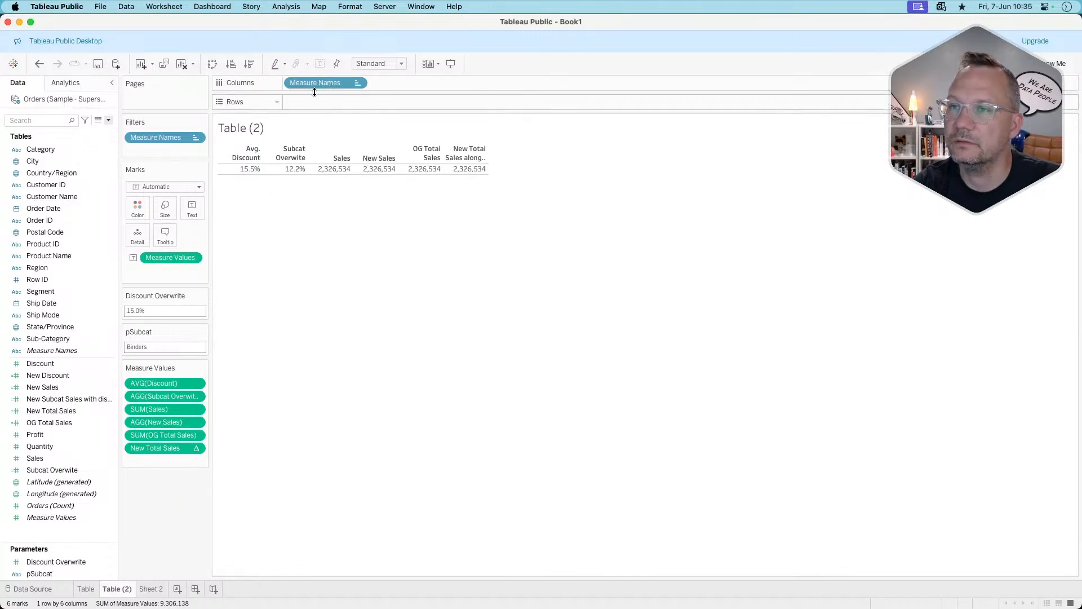
{"action": "key", "text": "super+z"}
{"action": "key", "text": "super+z"}
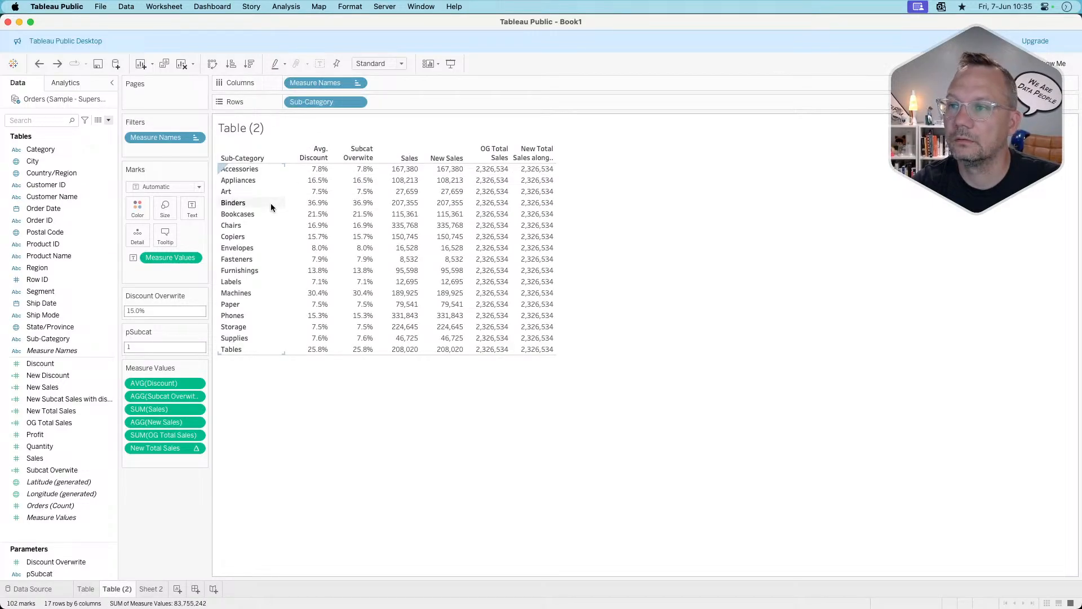
Set the pSubcat parameter to Binders for the sub-category table.
{"action": "left_click", "coordinate": [156, 351]}
{"action": "type", "text": "Bindes"}
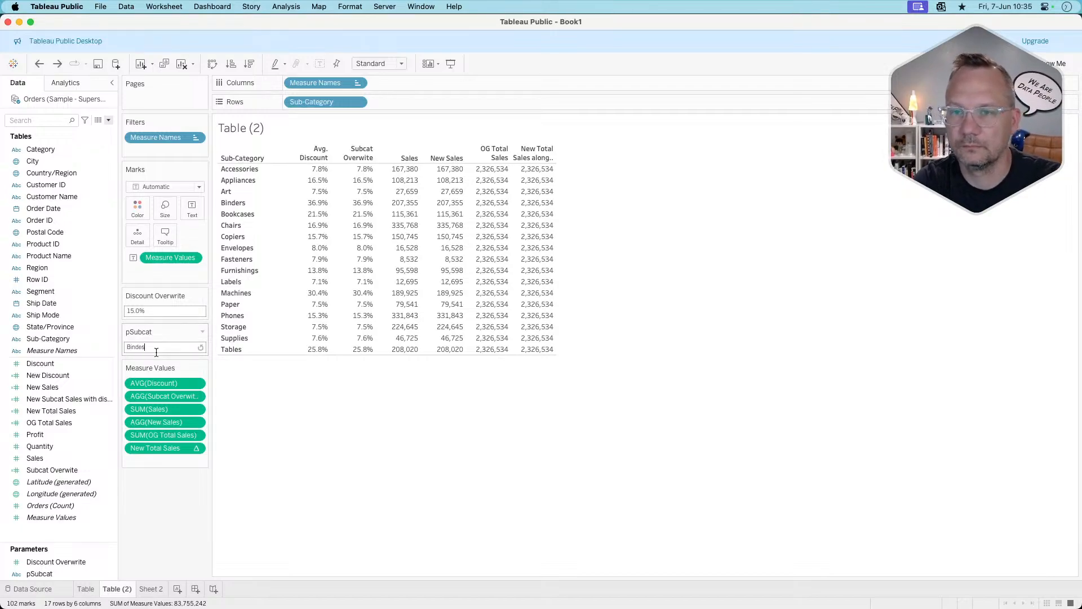
{"action": "double_click", "coordinate": [157, 343]}
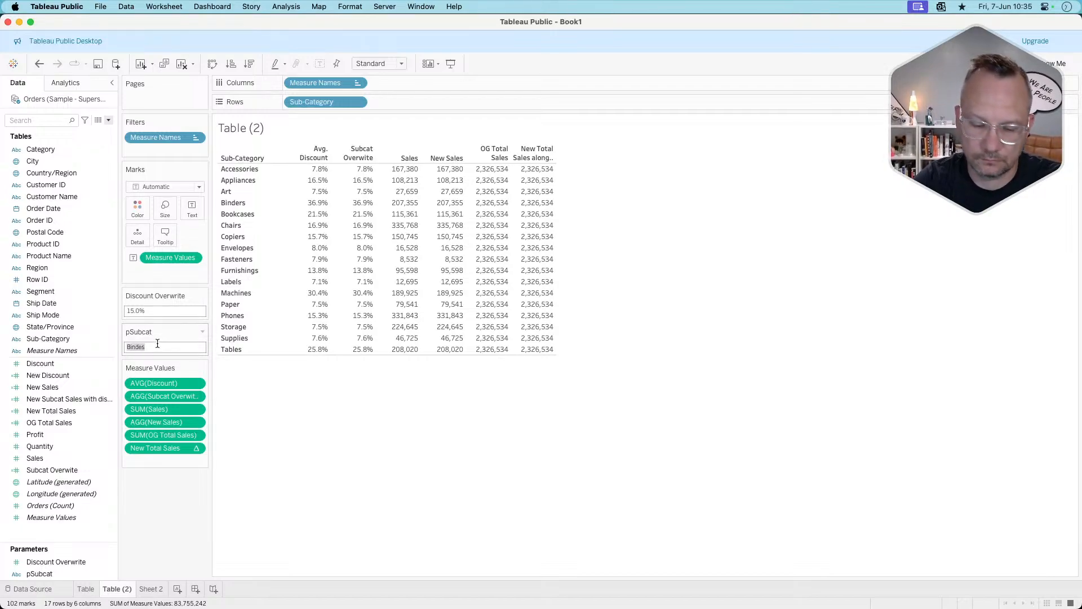
{"action": "left_click", "coordinate": [157, 343]}
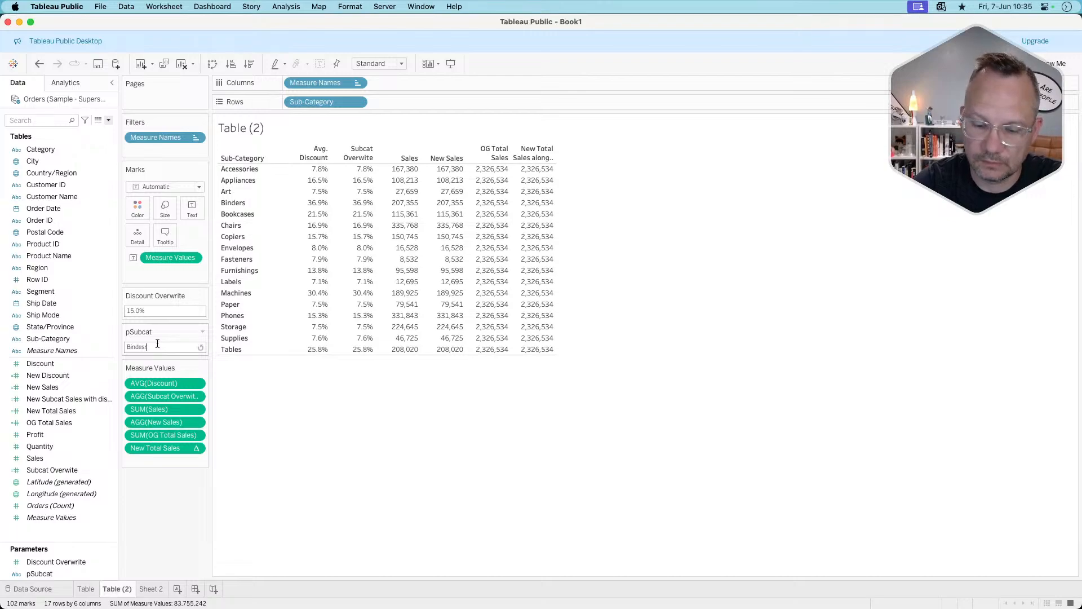
{"action": "key", "text": "Return"}
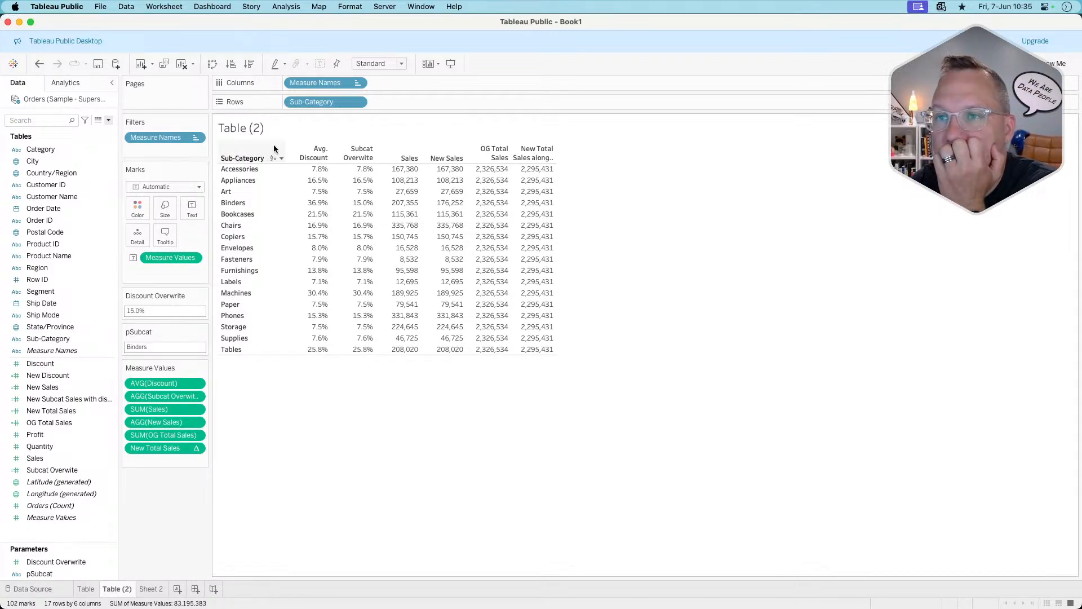
Try moving Sub-Category from the rows to Detail and try removing it from the view, undoing each change.
{"action": "left_click_drag", "start_coordinate": [311, 104], "coordinate": [138, 242]}
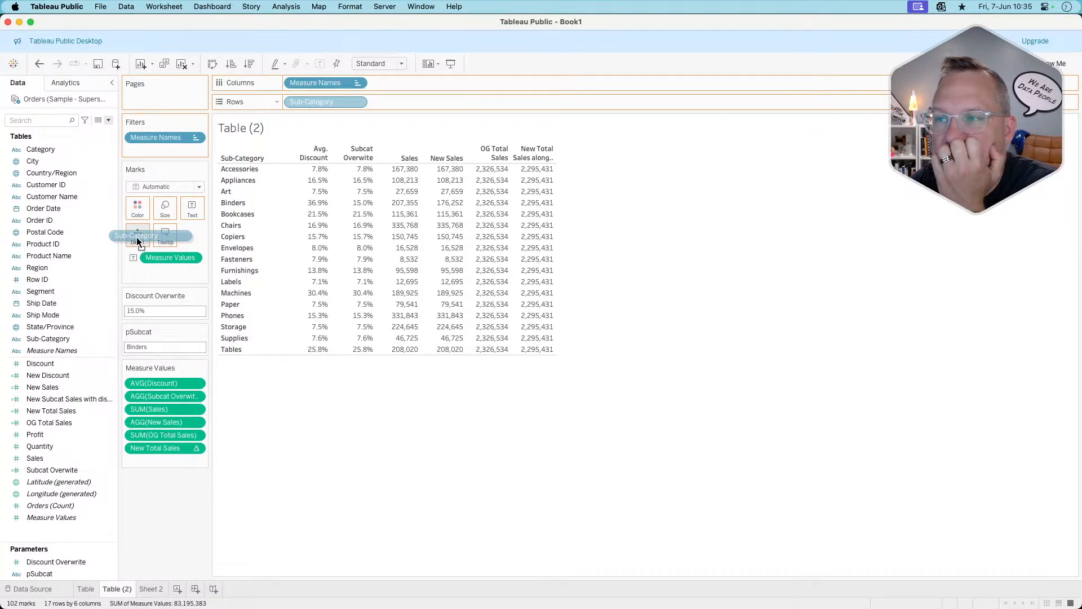
{"action": "left_click_drag", "start_coordinate": [137, 238], "coordinate": [136, 237]}
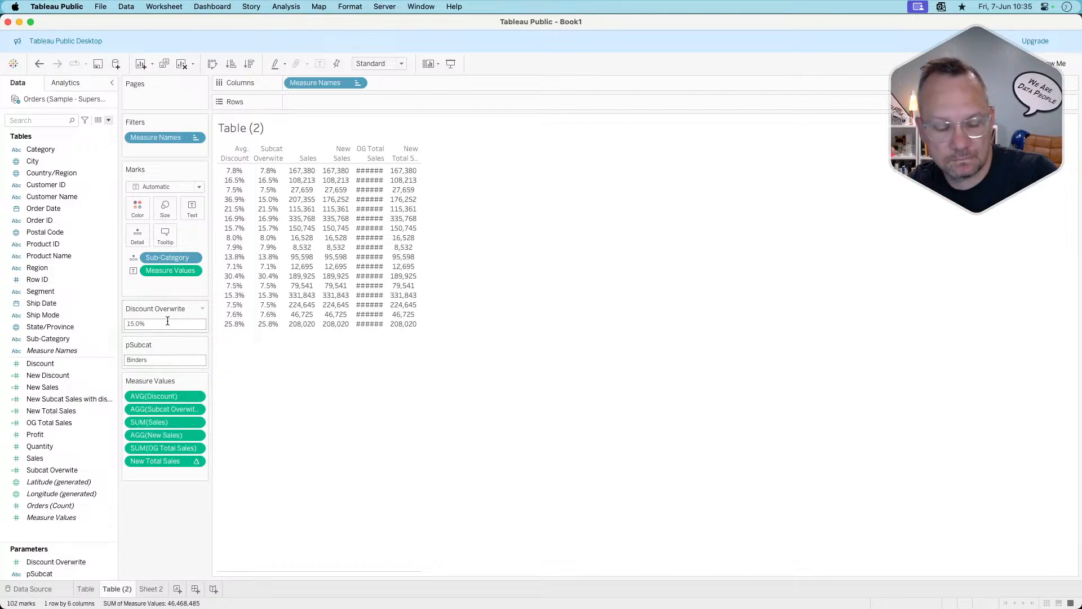
{"action": "key", "text": "super+z"}
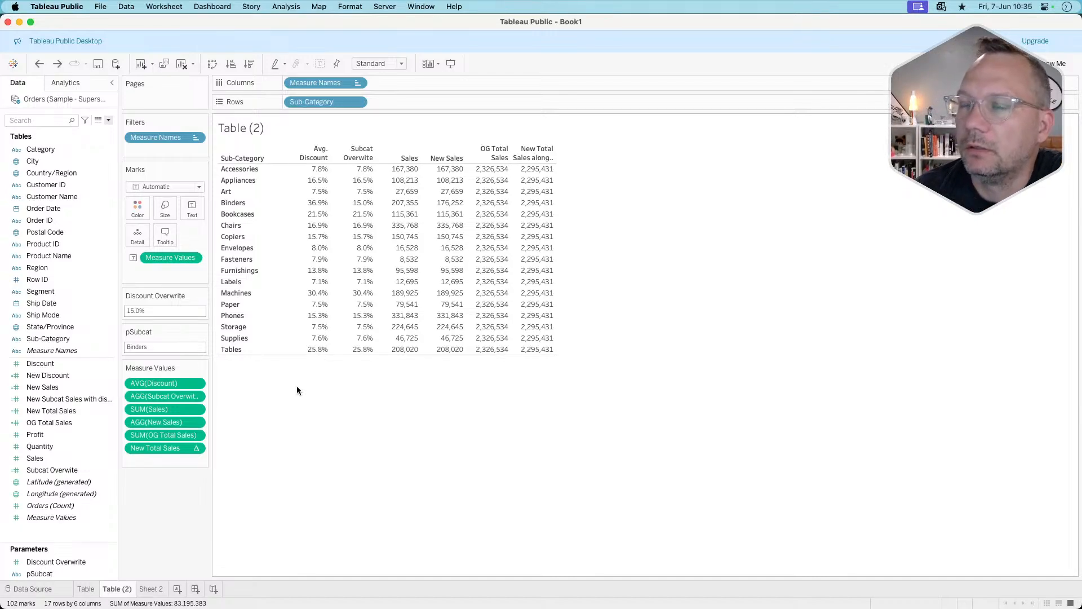
{"action": "left_click_drag", "start_coordinate": [329, 103], "coordinate": [309, 437]}
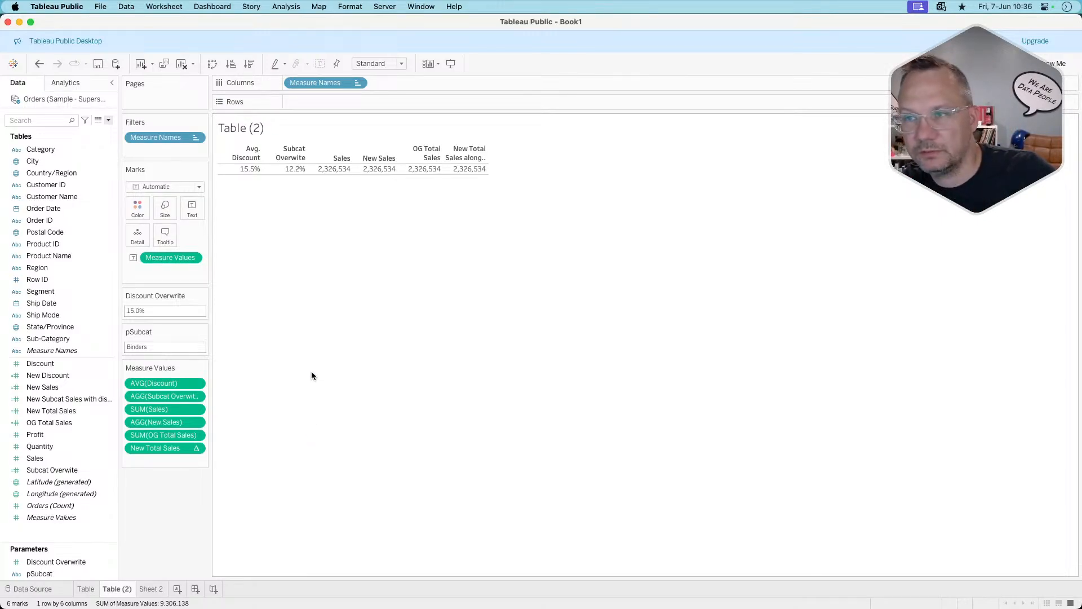
{"action": "key", "text": "super+z"}
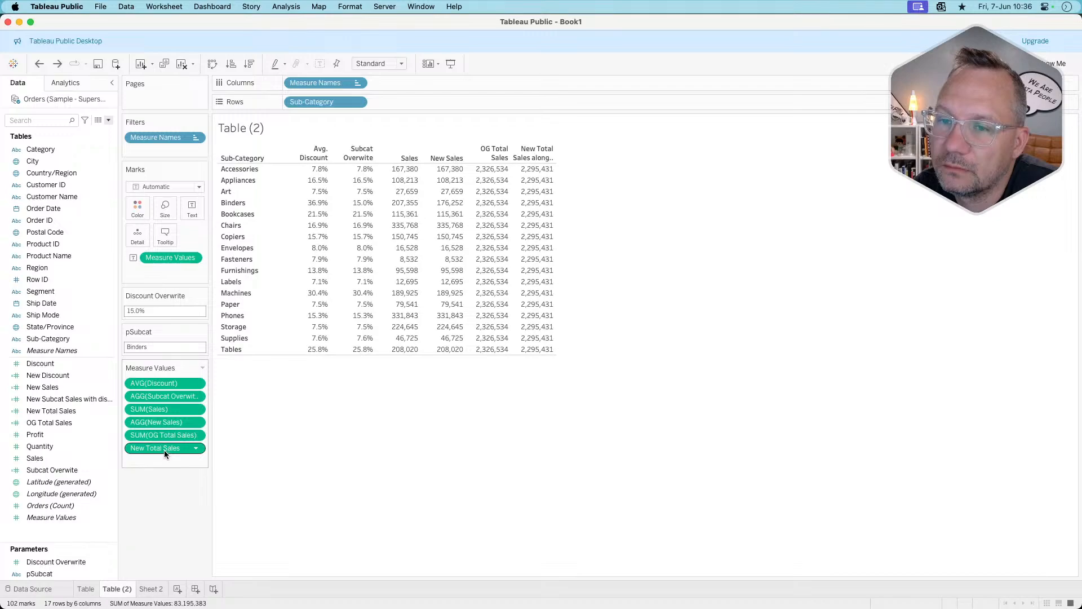
Review the formula of the New Total Sales calculated field and close it without changes.
{"action": "right_click", "coordinate": [73, 410]}
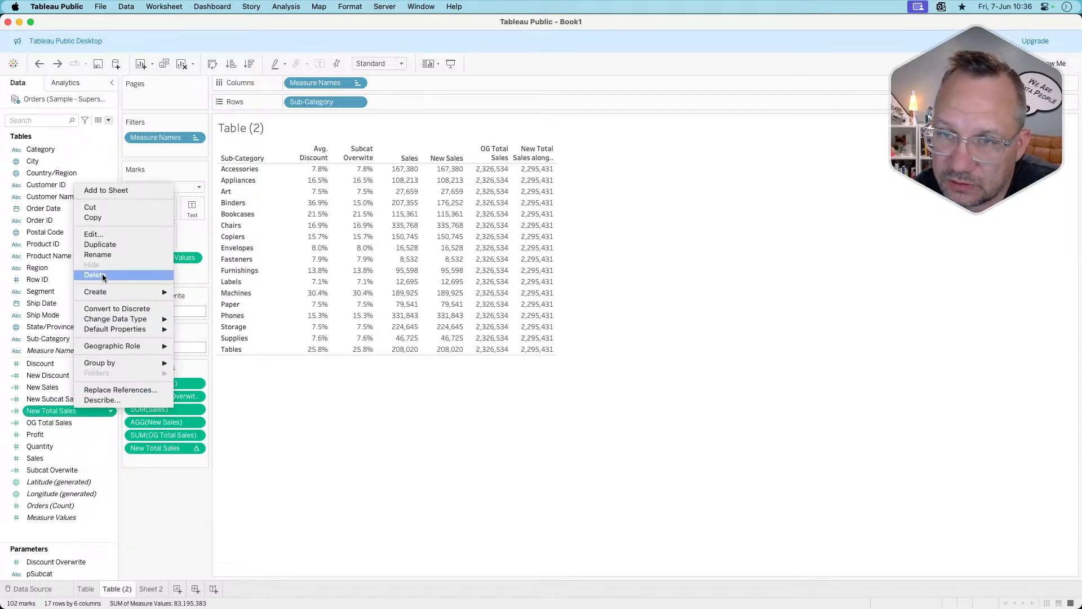
{"action": "left_click", "coordinate": [107, 235]}
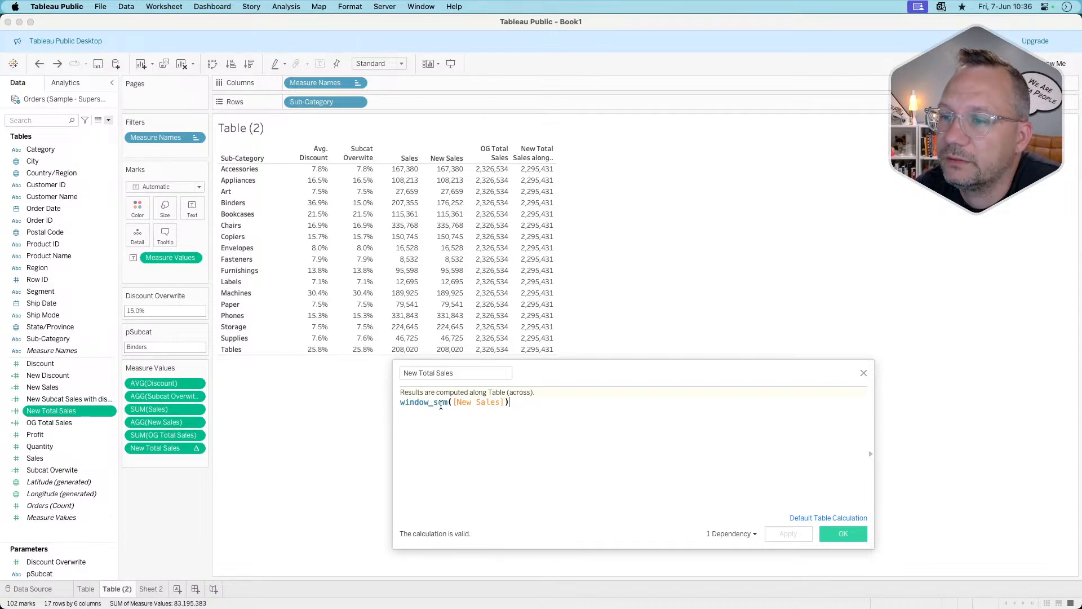
{"action": "left_click", "coordinate": [862, 373]}
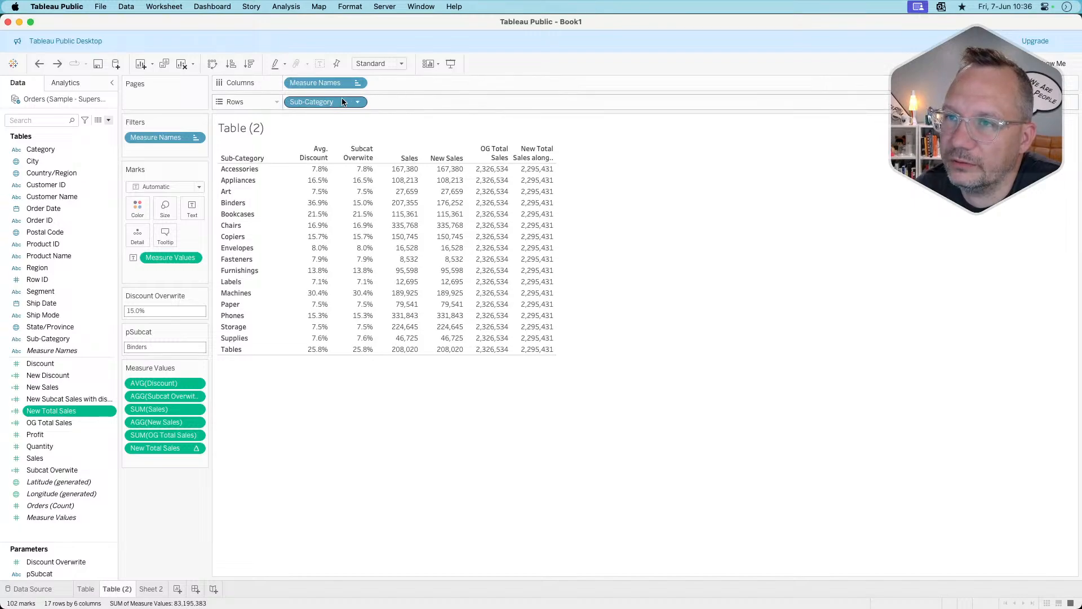
Move Sub-Category from the rows to Detail and test the pSubcat parameter with Art.
{"action": "left_click_drag", "start_coordinate": [334, 101], "coordinate": [139, 241]}
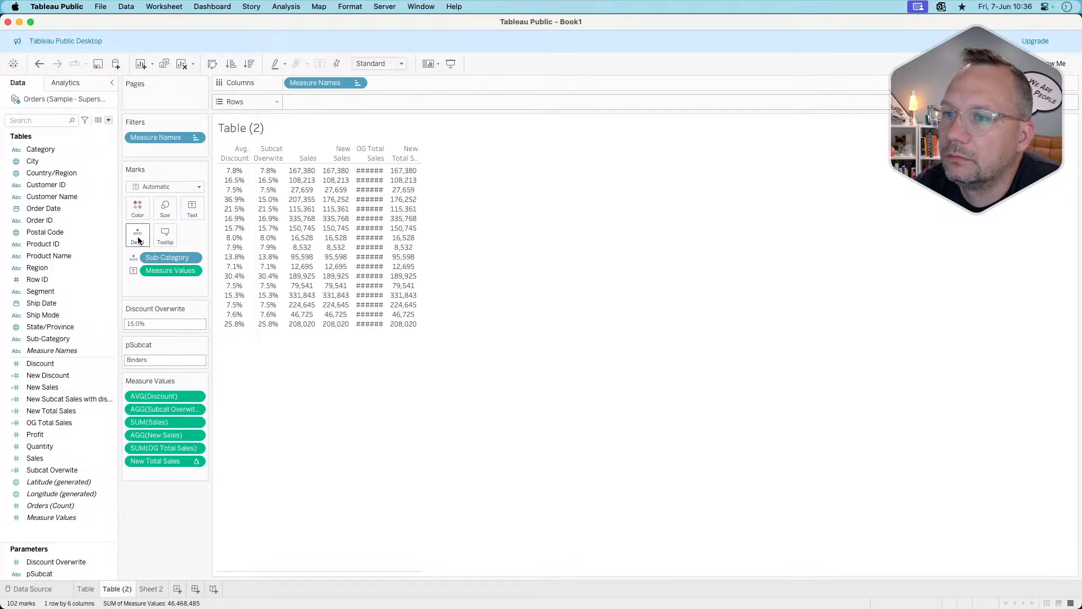
{"action": "left_click", "coordinate": [164, 359]}
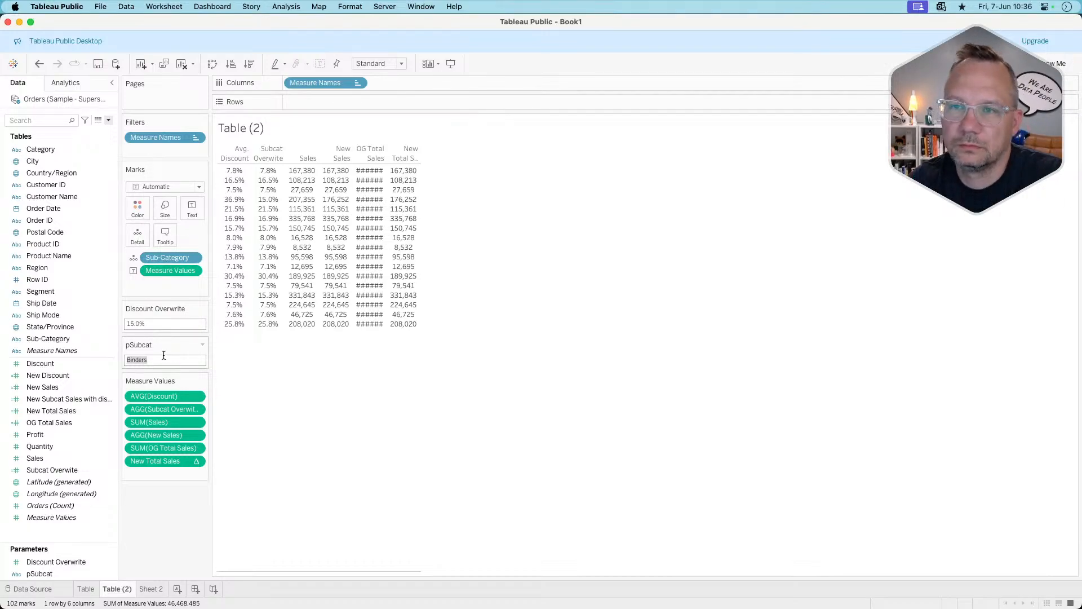
{"action": "type", "text": "A"}
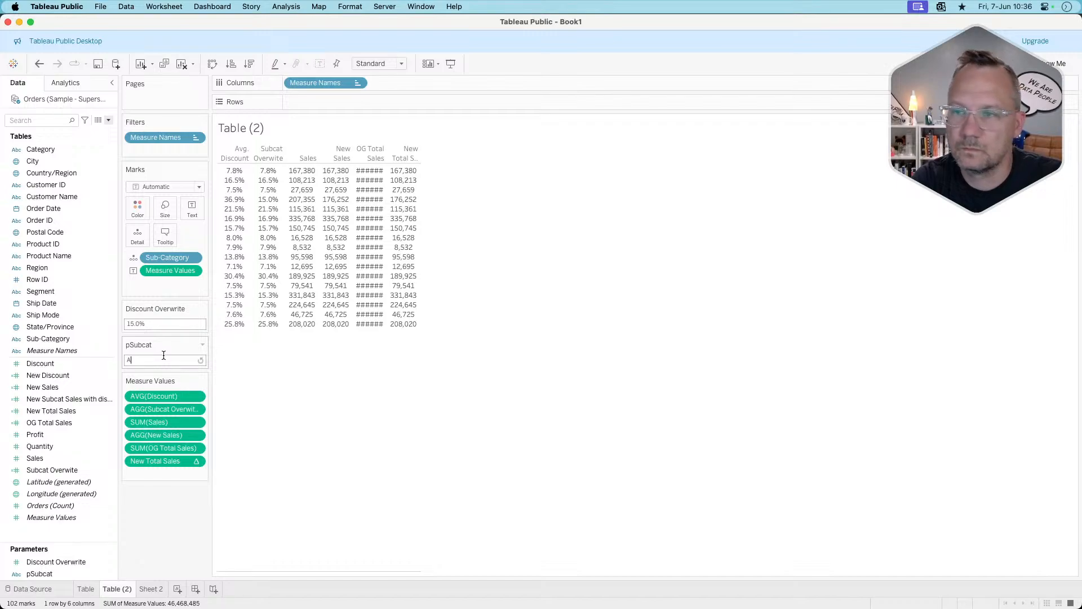
{"action": "type", "text": "rt"}
{"action": "key", "text": "Return"}
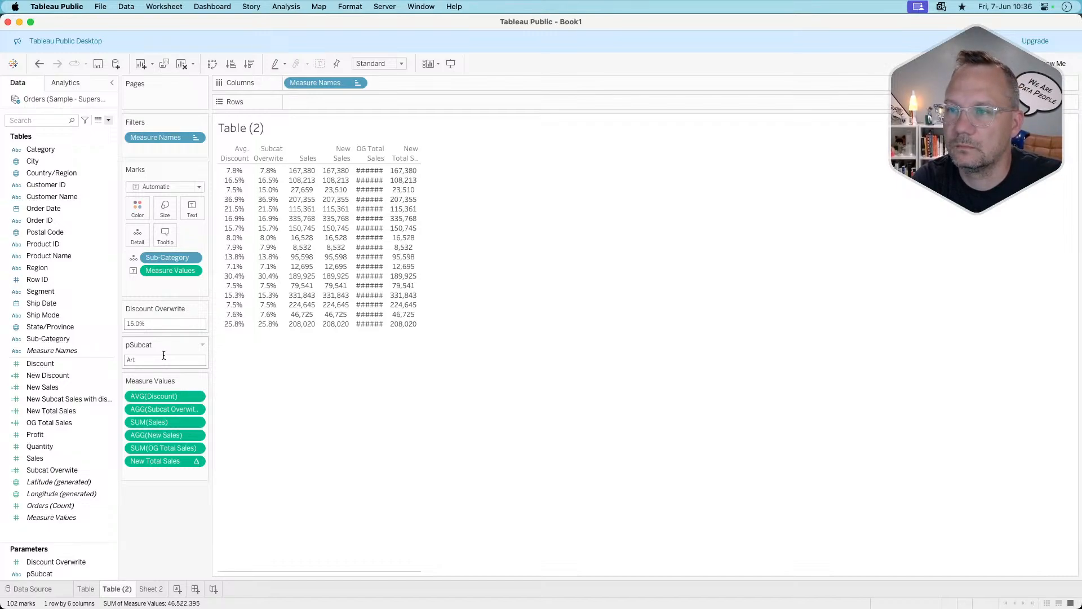
Set the pSubcat parameter back to Binders.
{"action": "left_click", "coordinate": [164, 355]}
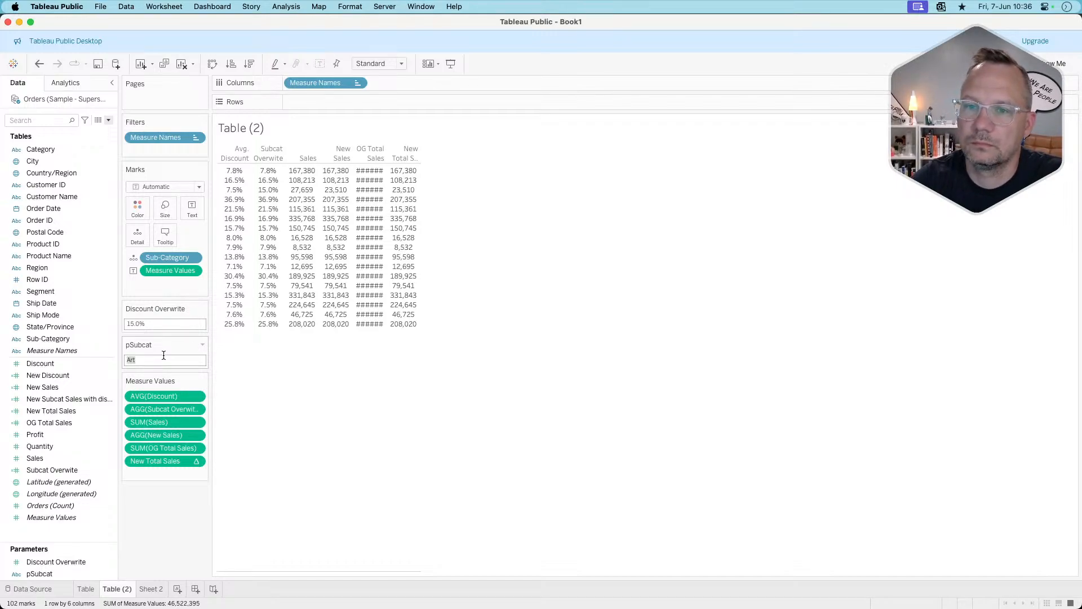
{"action": "type", "text": "Bub"}
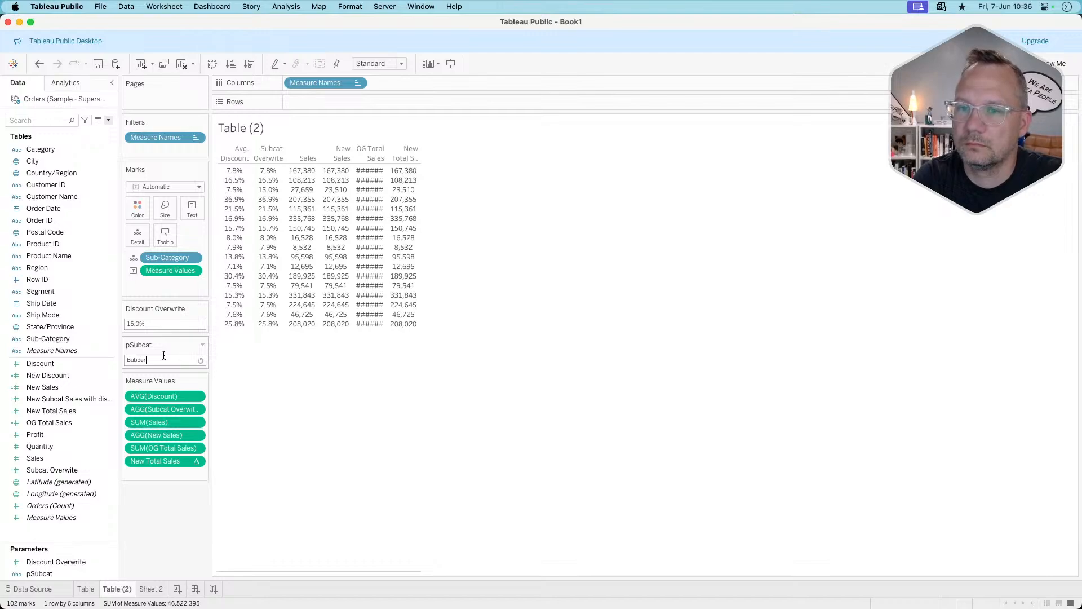
{"action": "key", "text": "BackSpace"}
{"action": "key", "text": "BackSpace"}
{"action": "type", "text": "ind"}
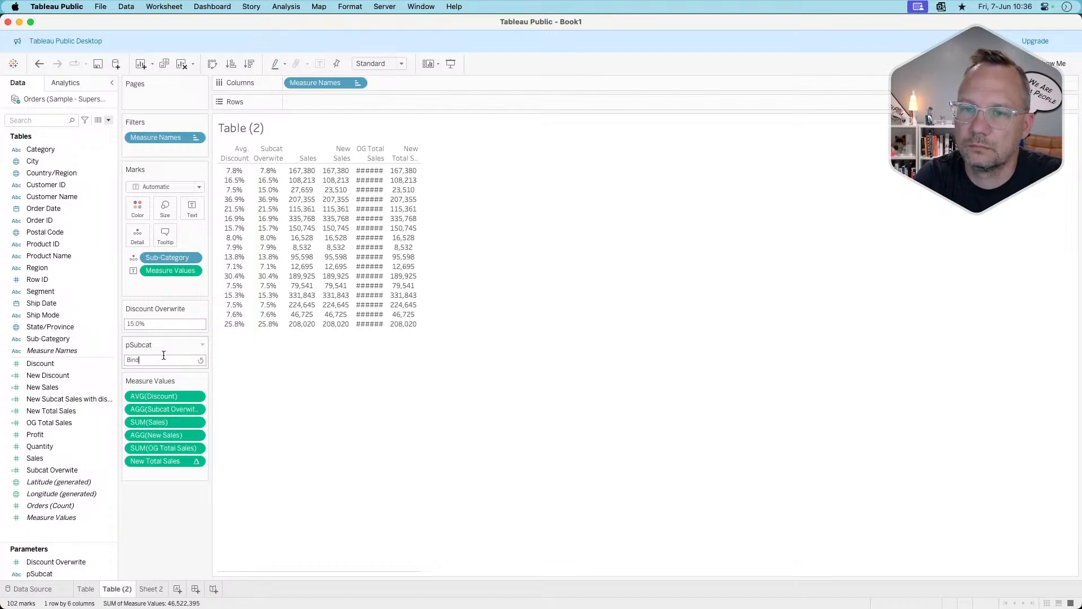
{"action": "type", "text": "ers"}
{"action": "key", "text": "Return"}
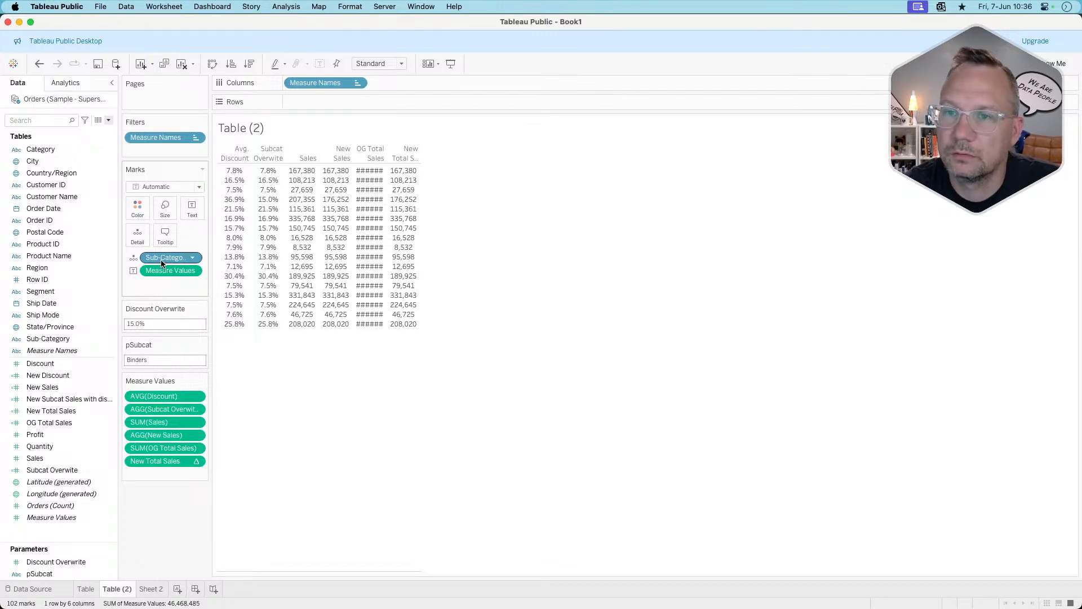
Check the available analytics options and add Sub-Category to the table's rows while keeping it on Detail.
{"action": "left_click_drag", "start_coordinate": [163, 257], "coordinate": [322, 101]}
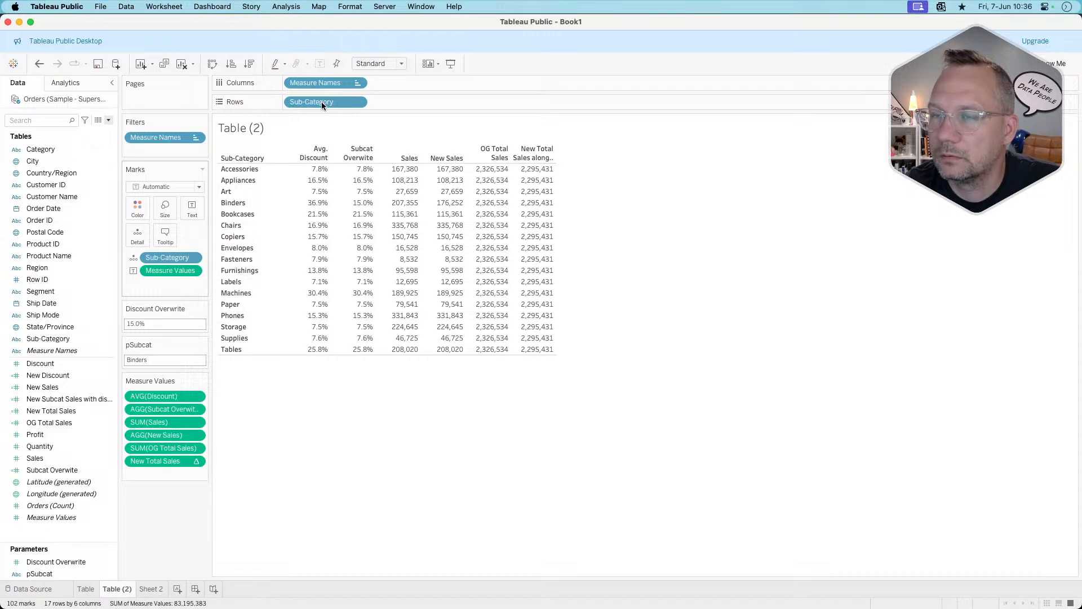
{"action": "key", "text": "super+z"}
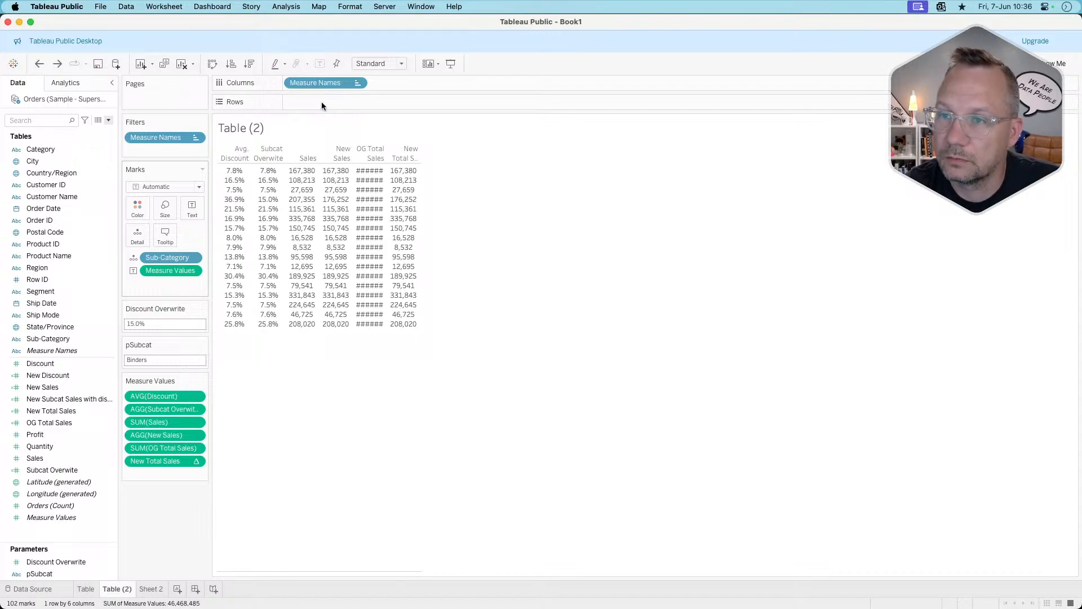
{"action": "left_click", "coordinate": [275, 6]}
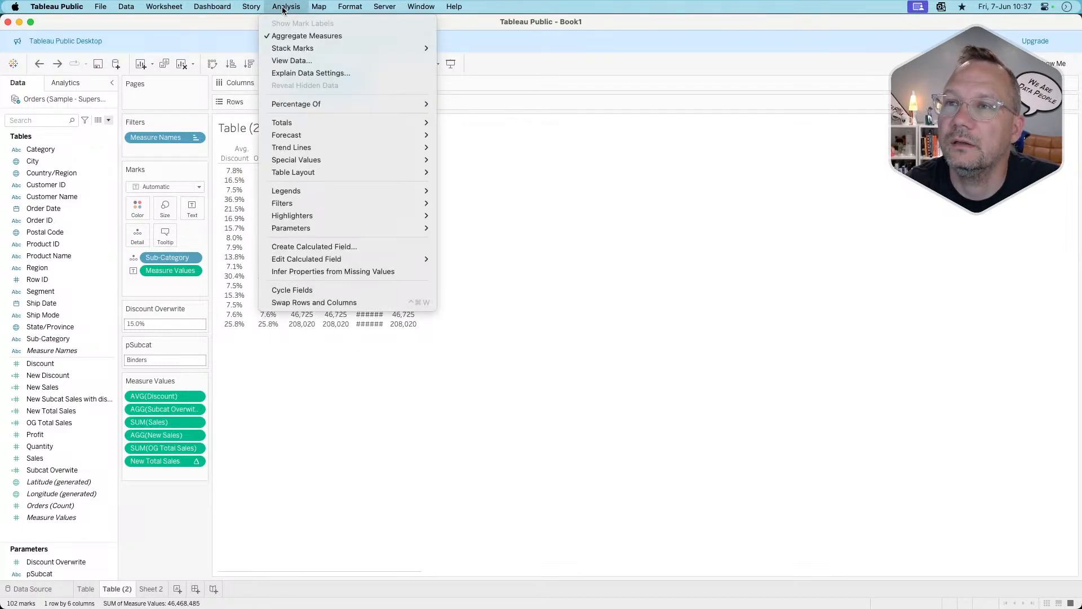
{"action": "left_click", "coordinate": [67, 81]}
{"action": "left_click", "coordinate": [65, 84]}
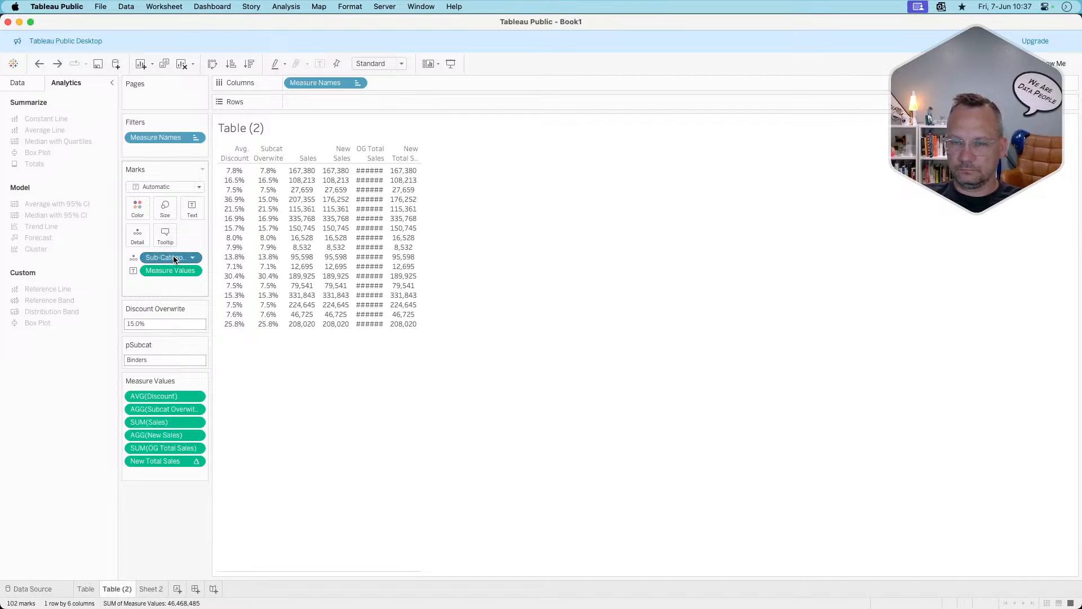
{"action": "left_click_drag", "start_coordinate": [169, 257], "coordinate": [321, 102]}
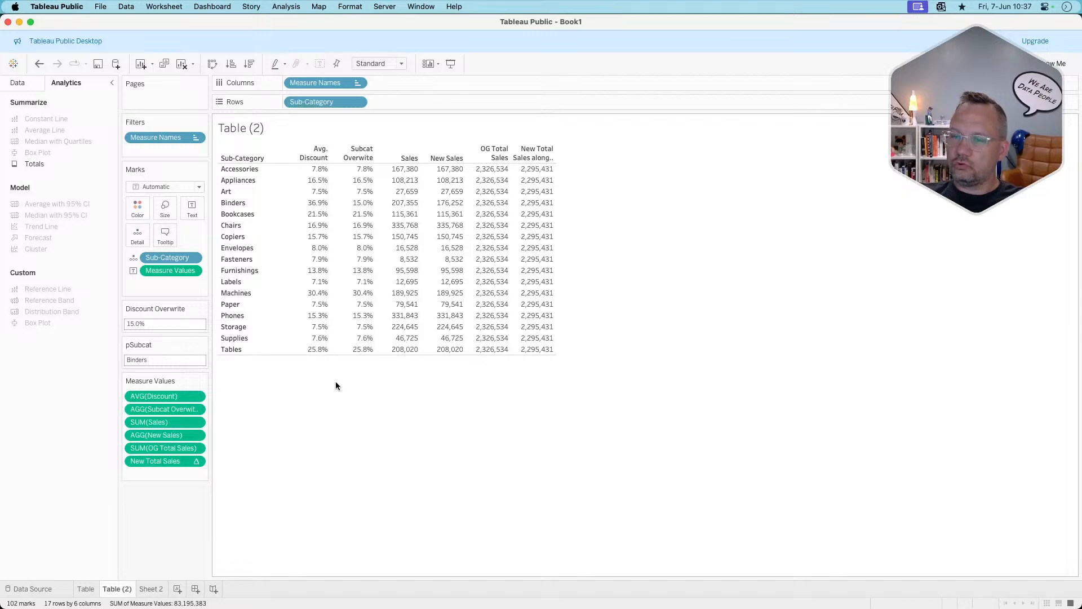
Replace the window_sum function in the New Total Sales formula with curly braces, making it {([New Sales])}, and check the calculation's error details.
{"action": "left_click", "coordinate": [19, 83]}
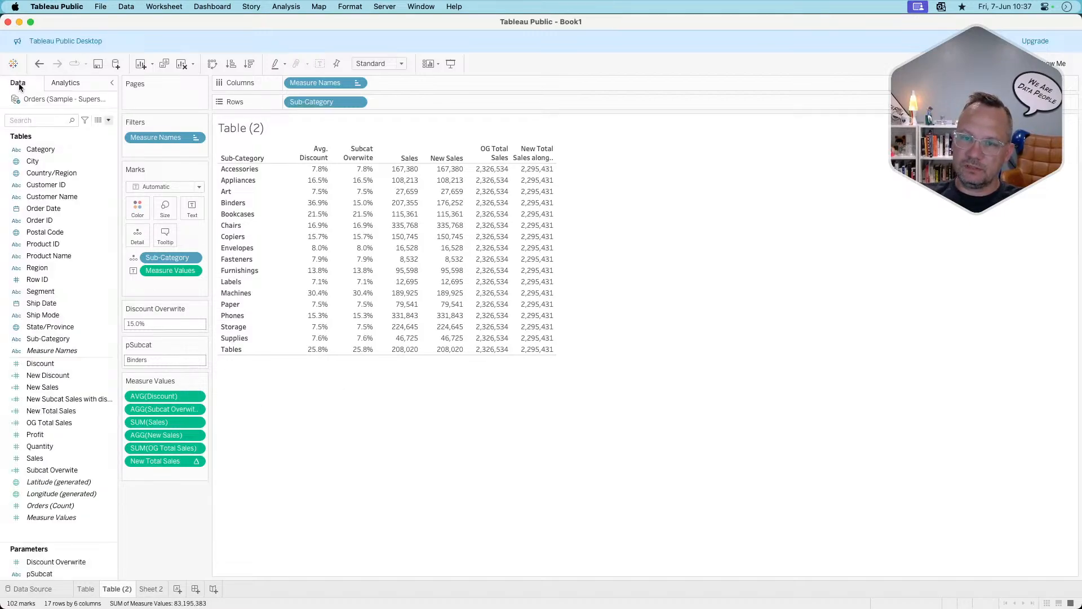
{"action": "right_click", "coordinate": [51, 411]}
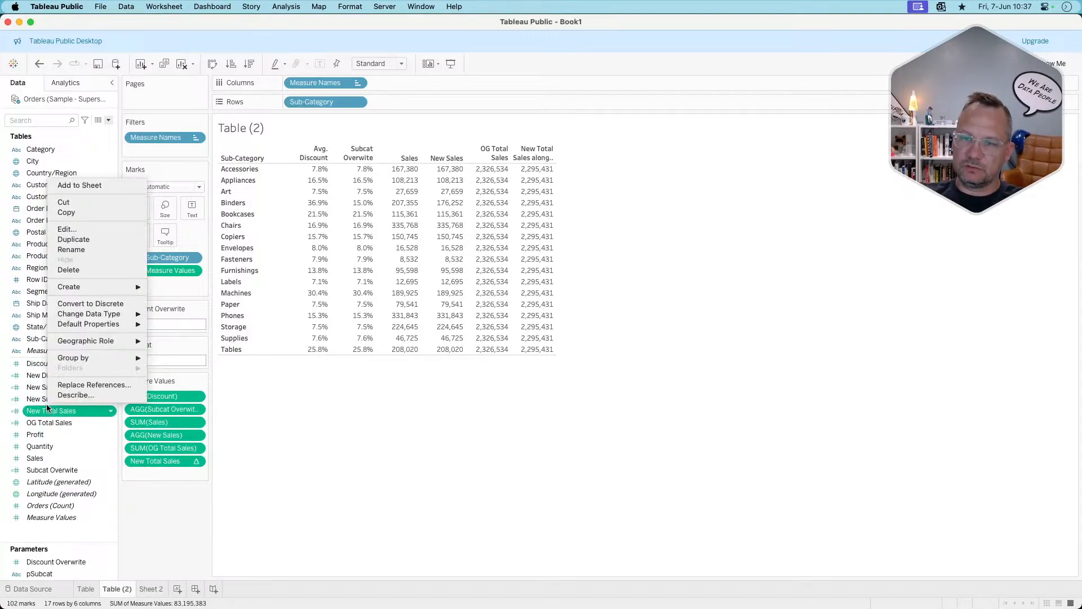
{"action": "left_click", "coordinate": [65, 230]}
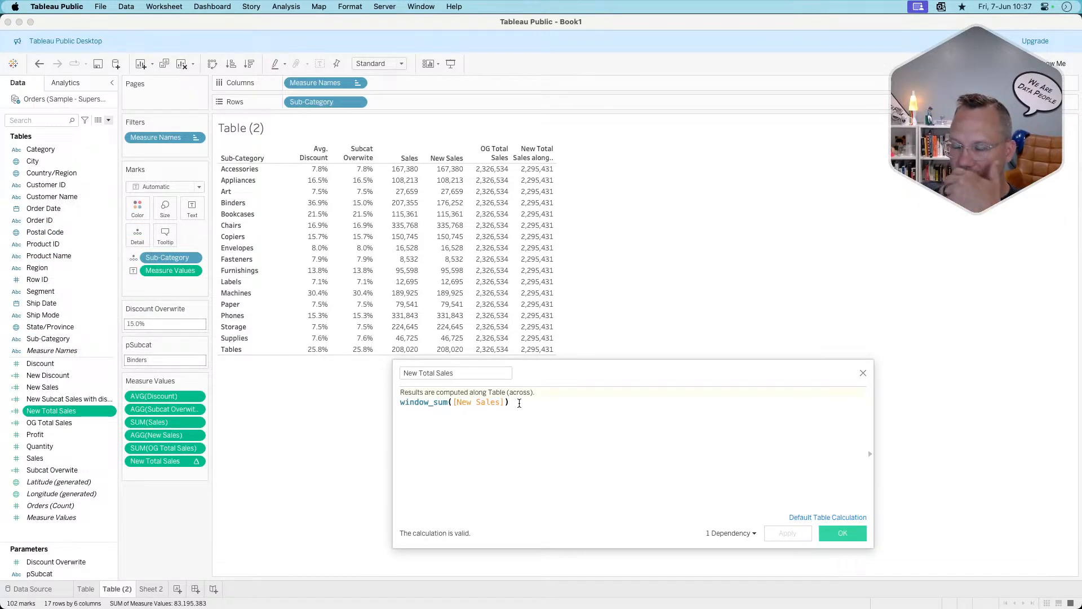
{"action": "left_click_drag", "start_coordinate": [510, 402], "coordinate": [395, 402]}
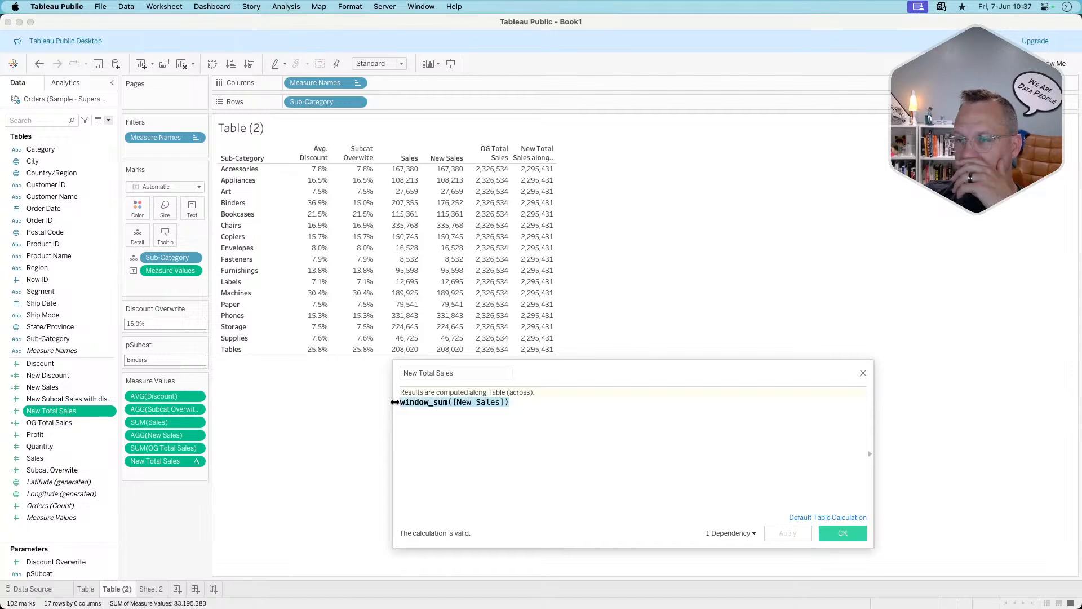
{"action": "left_click", "coordinate": [542, 417]}
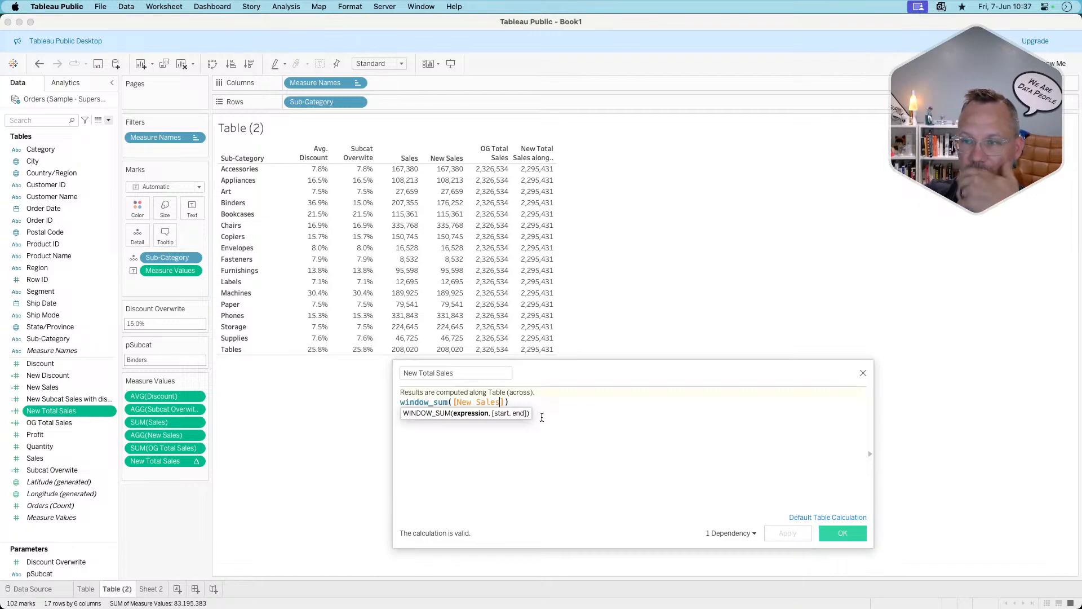
{"action": "key", "text": "Right"}
{"action": "key", "text": "Right"}
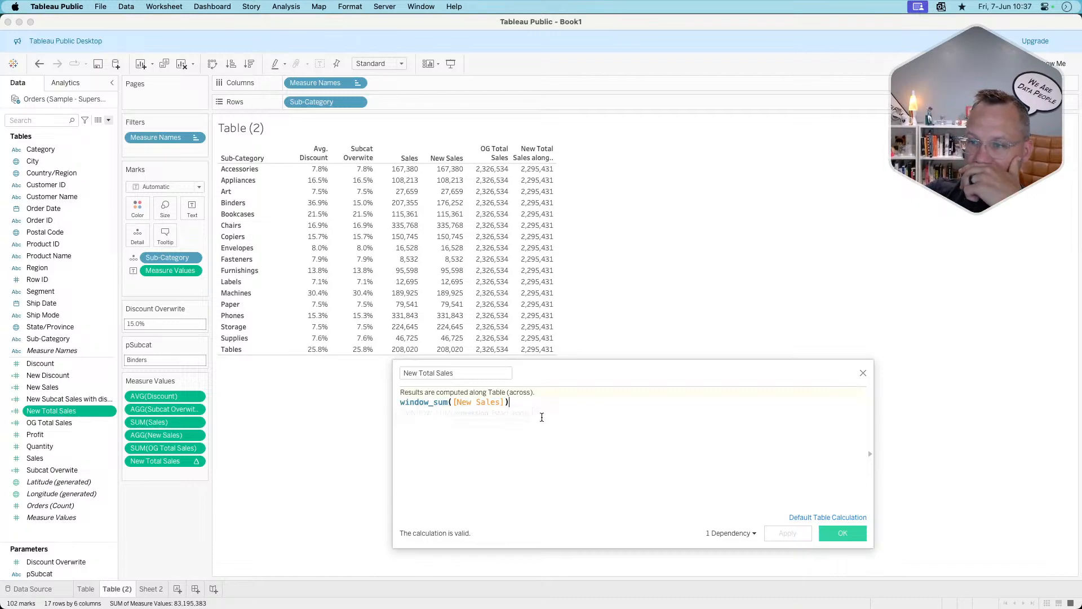
{"action": "double_click", "coordinate": [447, 402]}
{"action": "type", "text": "{"}
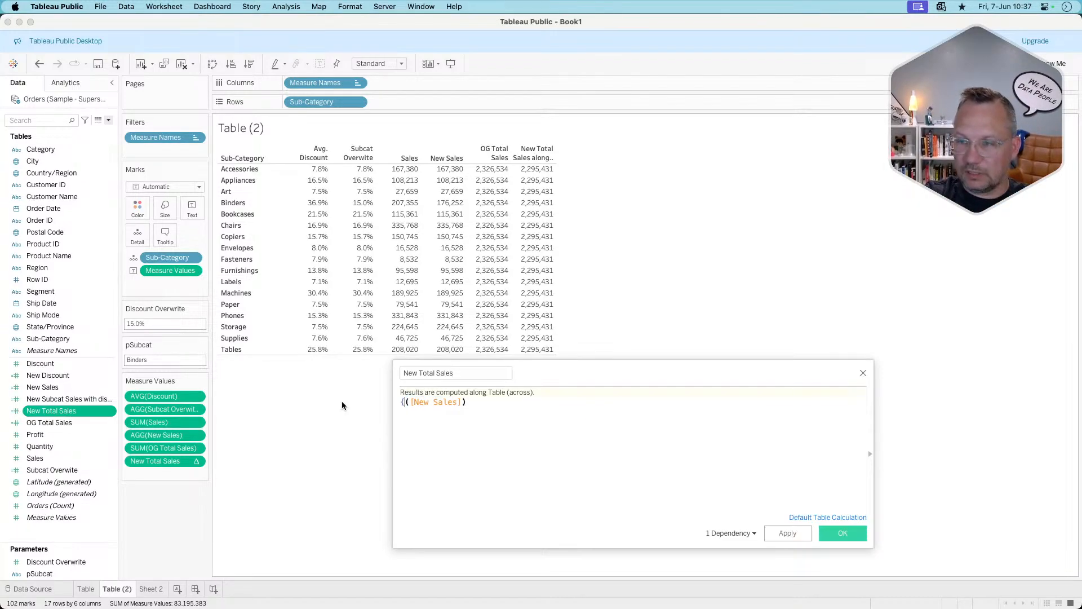
{"action": "left_click", "coordinate": [475, 402]}
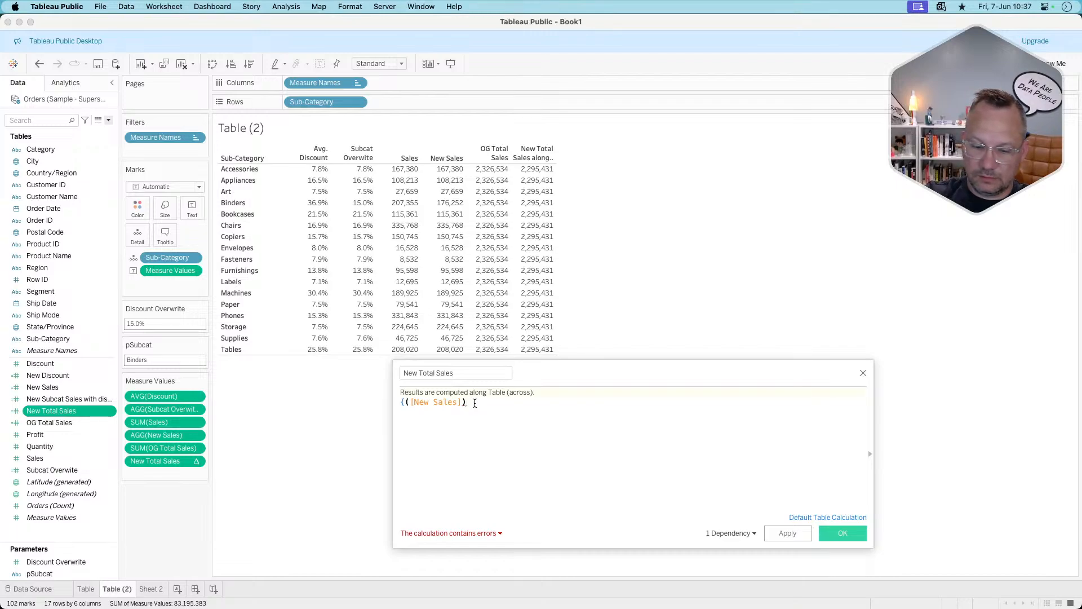
{"action": "type", "text": "}"}
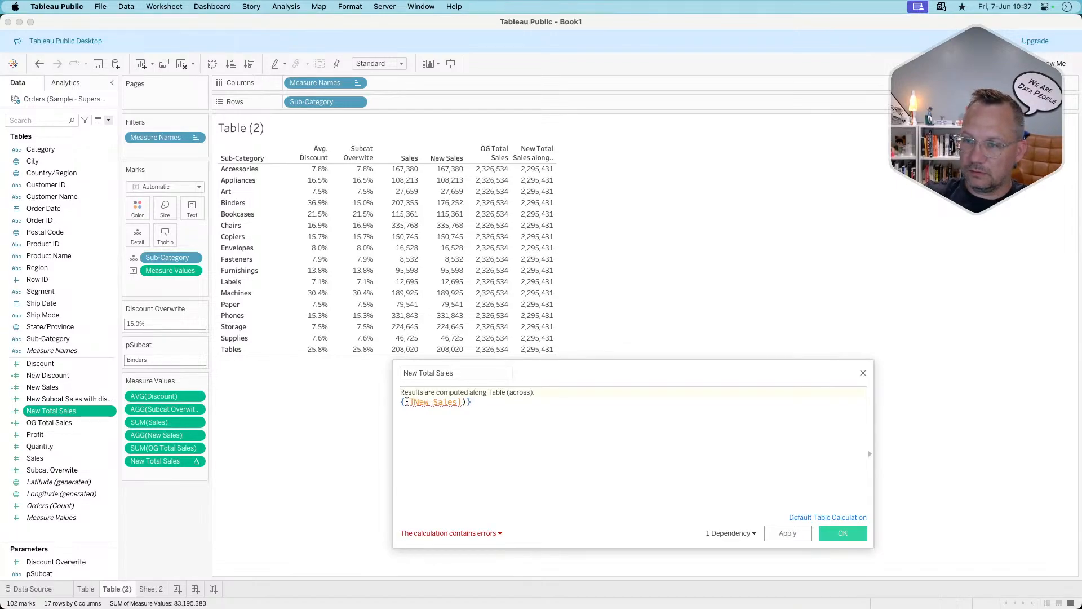
{"action": "left_click", "coordinate": [438, 533]}
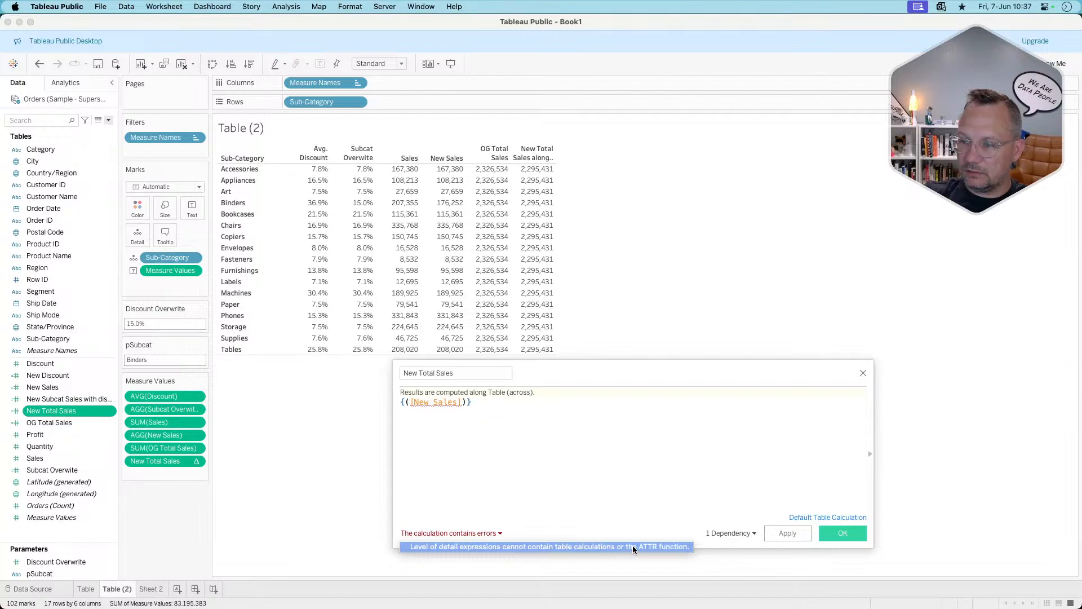
Open the New Sales calculated field, remove the attr function around Sub-Category in its condition, and check the formula for errors.
{"action": "right_click", "coordinate": [53, 387]}
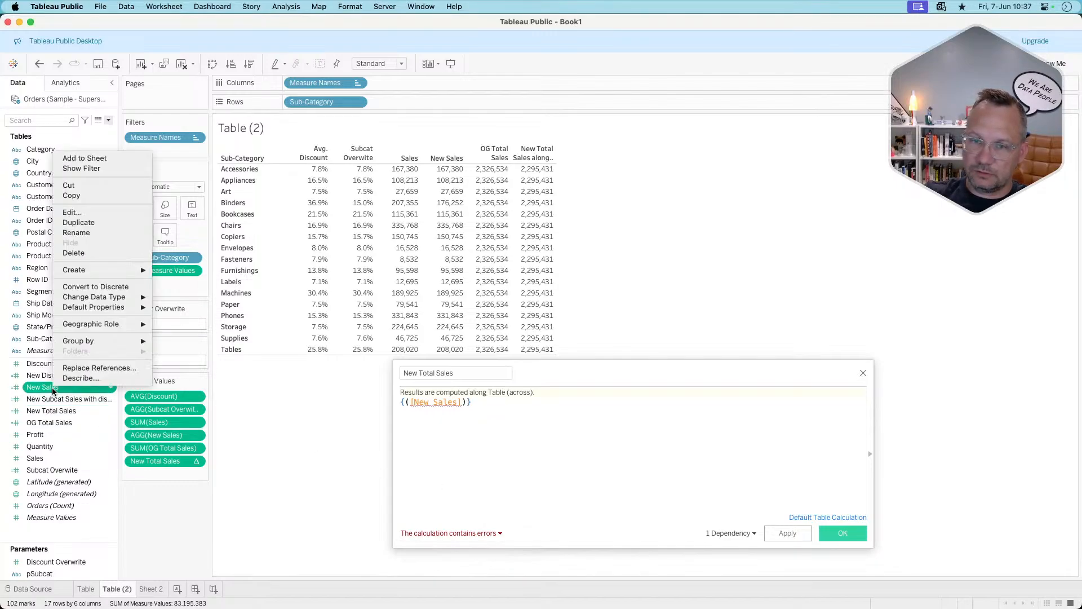
{"action": "left_click", "coordinate": [76, 211]}
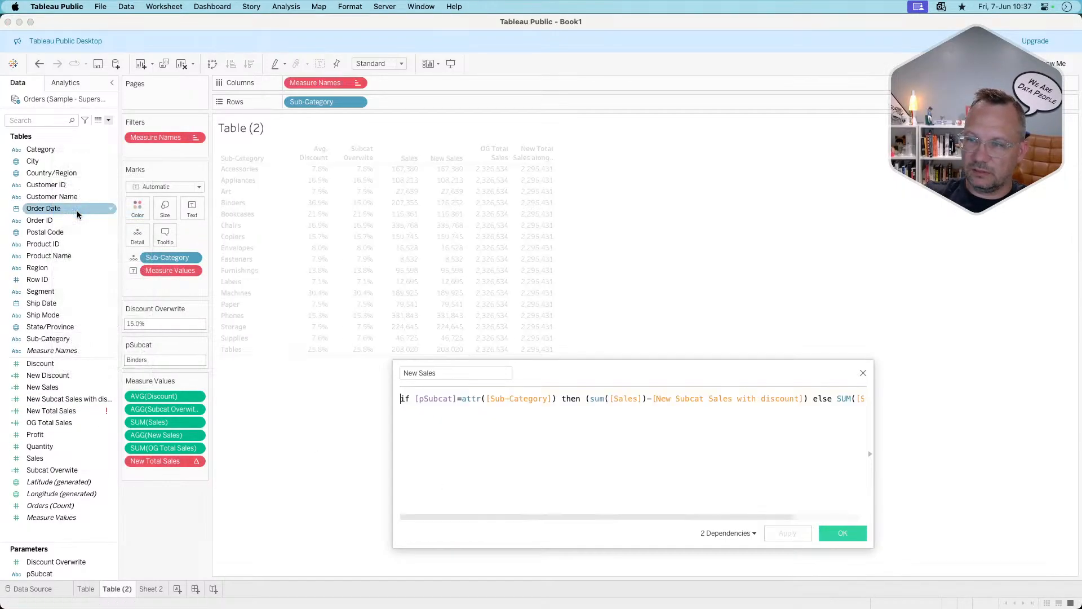
{"action": "left_click", "coordinate": [473, 401]}
{"action": "scroll", "coordinate": [507, 413], "scroll_direction": "right", "scroll_amount": 3}
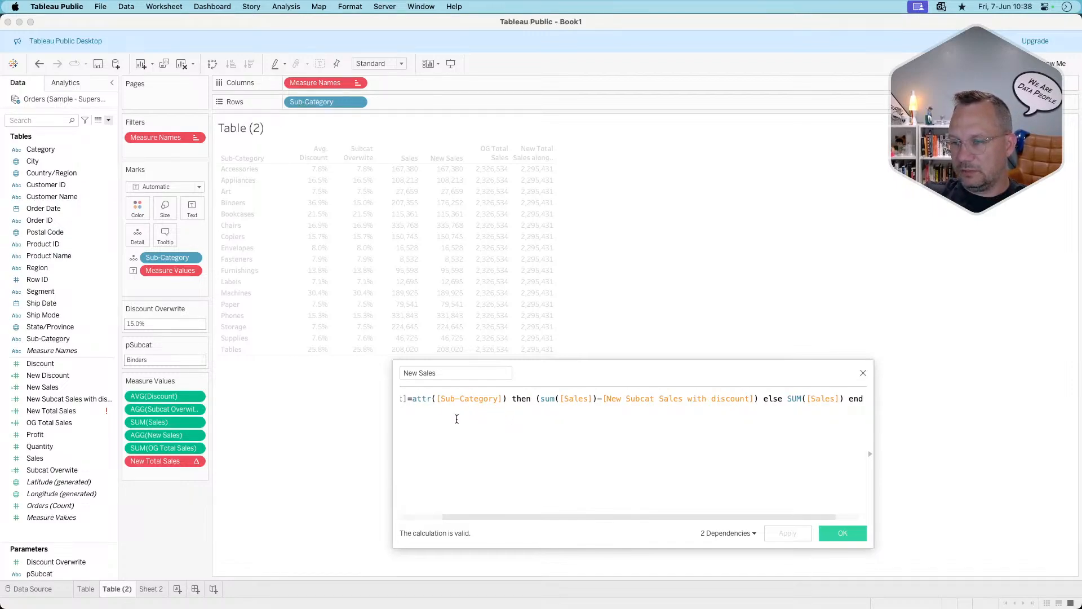
{"action": "scroll", "coordinate": [456, 418], "scroll_direction": "left", "scroll_amount": 3}
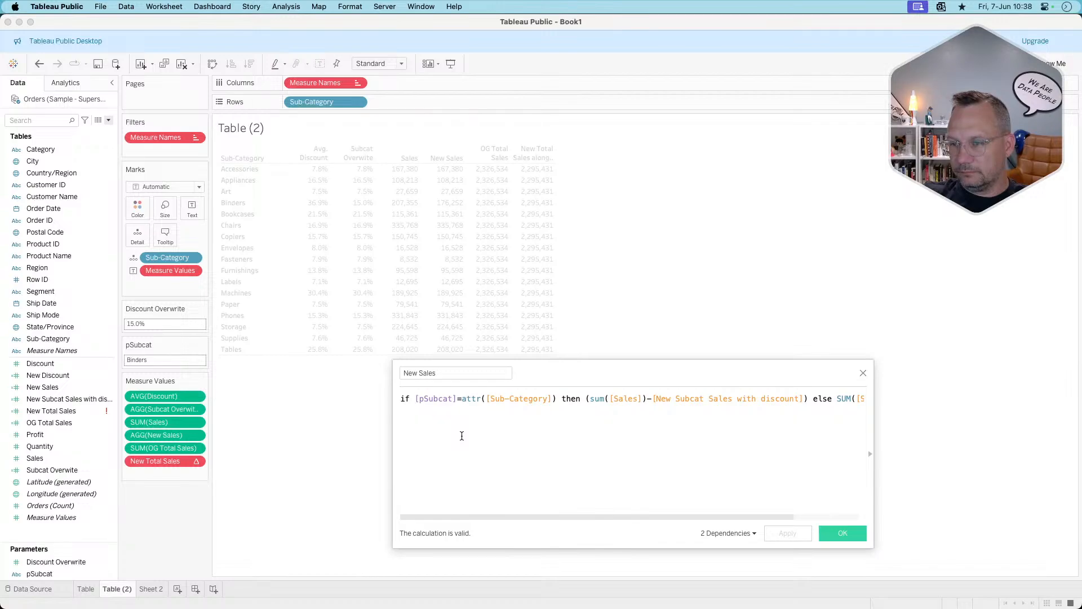
{"action": "double_click", "coordinate": [473, 399]}
{"action": "key", "text": "BackSpace"}
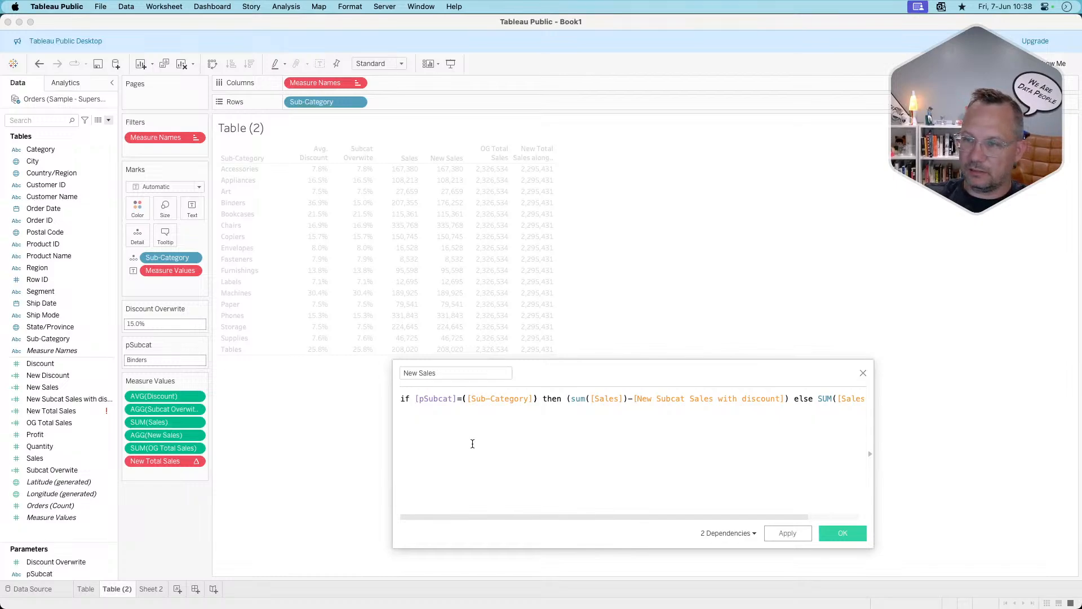
{"action": "left_click", "coordinate": [472, 443]}
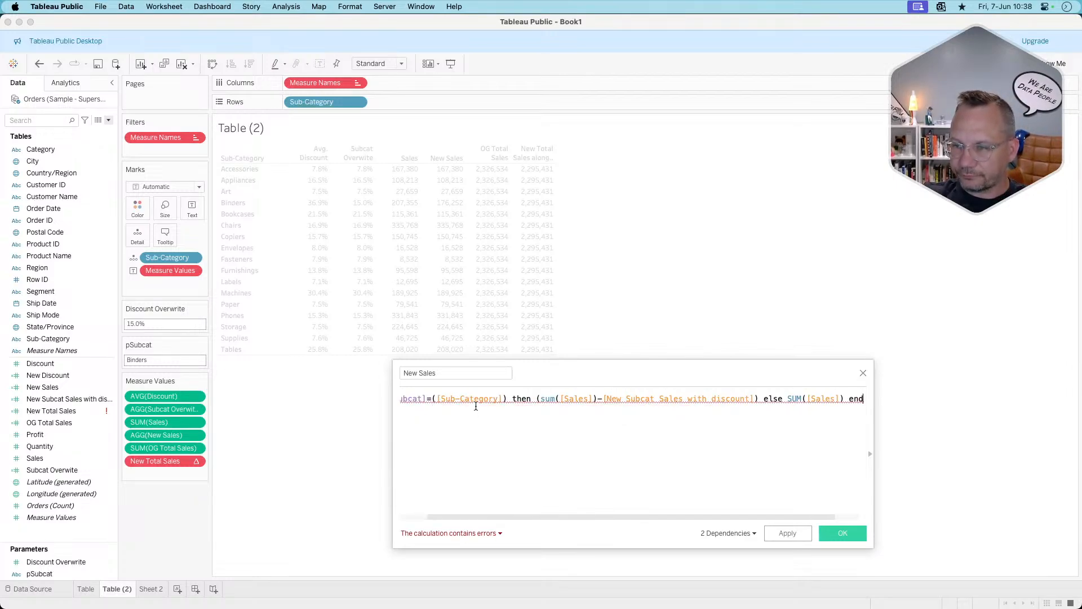
{"action": "mouse_move", "coordinate": [444, 400]}
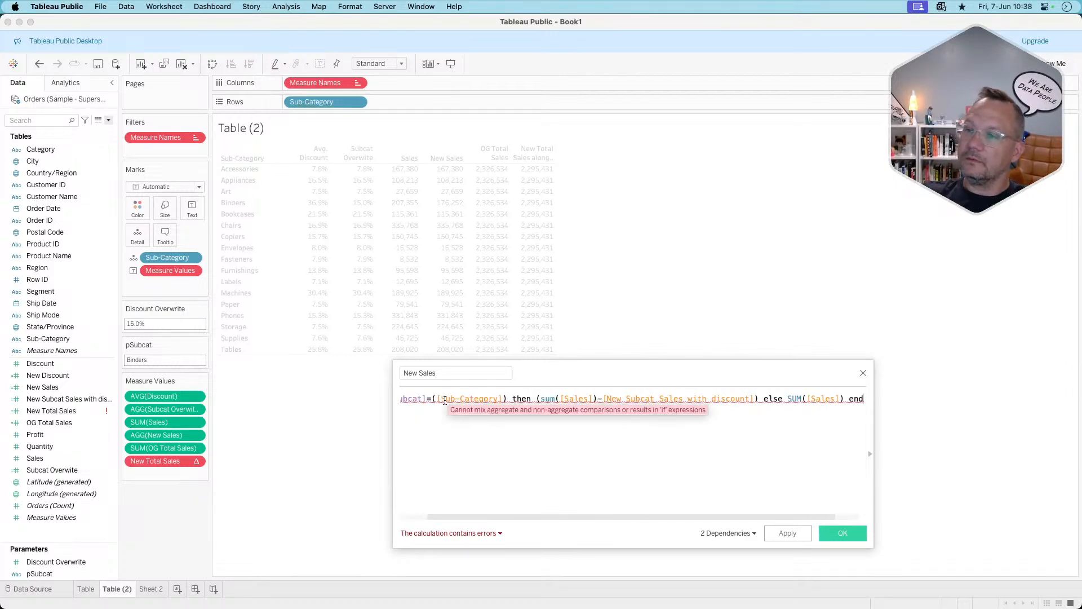
{"action": "scroll", "coordinate": [514, 431], "scroll_direction": "left", "scroll_amount": 2}
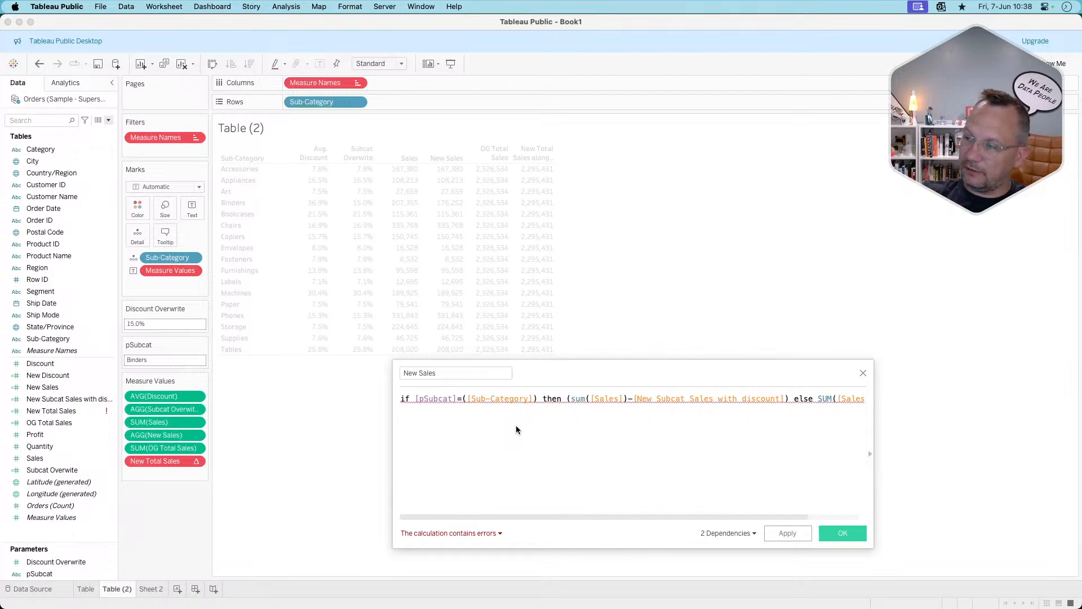
{"action": "scroll", "coordinate": [516, 428], "scroll_direction": "right", "scroll_amount": 3}
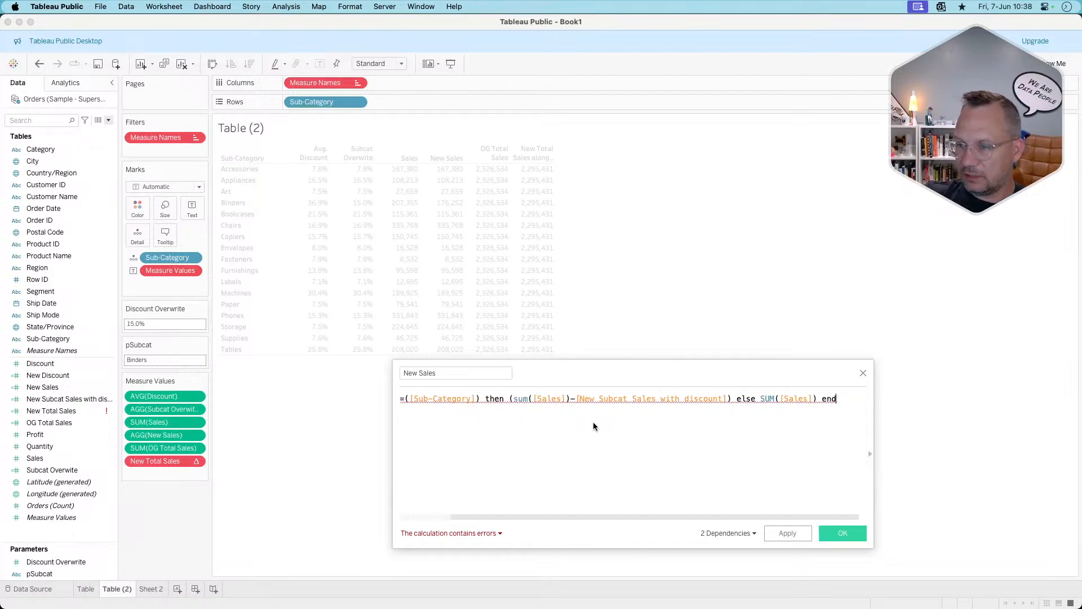
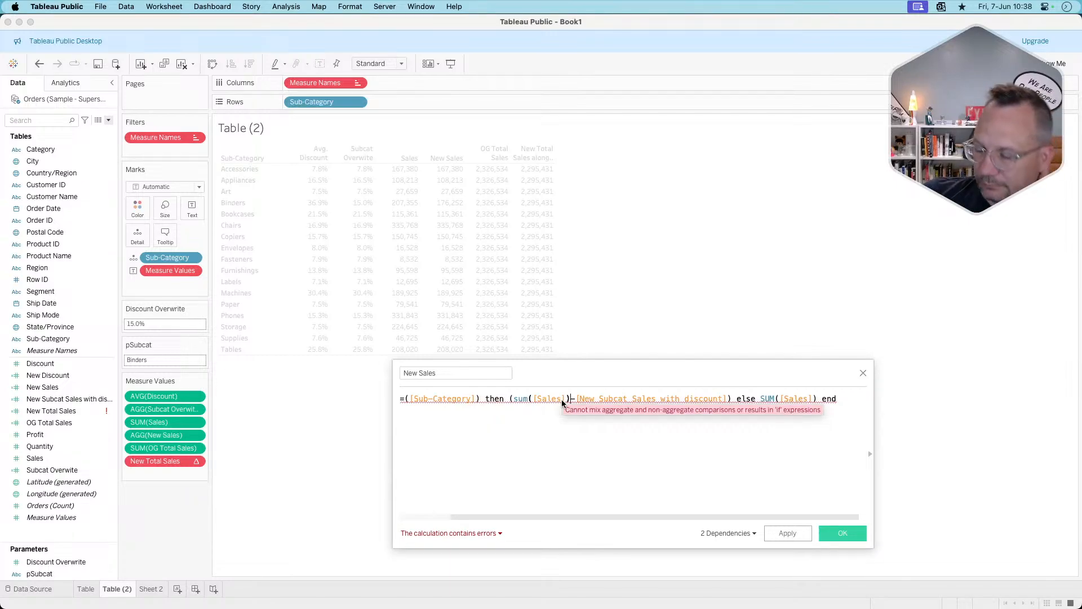
Turn sum([Sales]) in the then branch of New Sales into the level of detail expression {fixed [Order ID]:sum([Sales])}.
{"action": "left_click", "coordinate": [561, 399]}
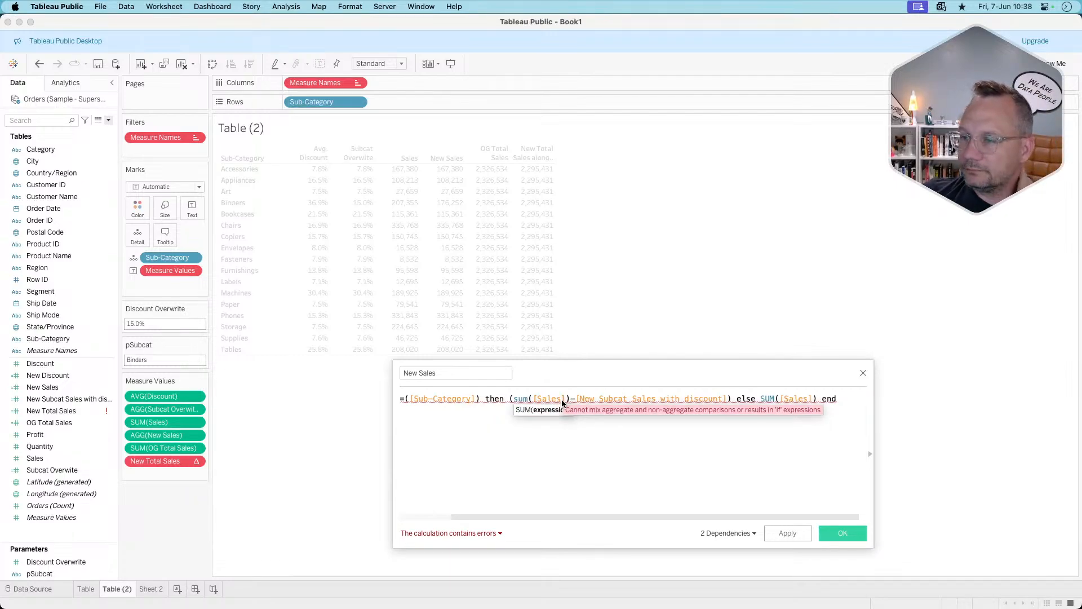
{"action": "left_click", "coordinate": [514, 399]}
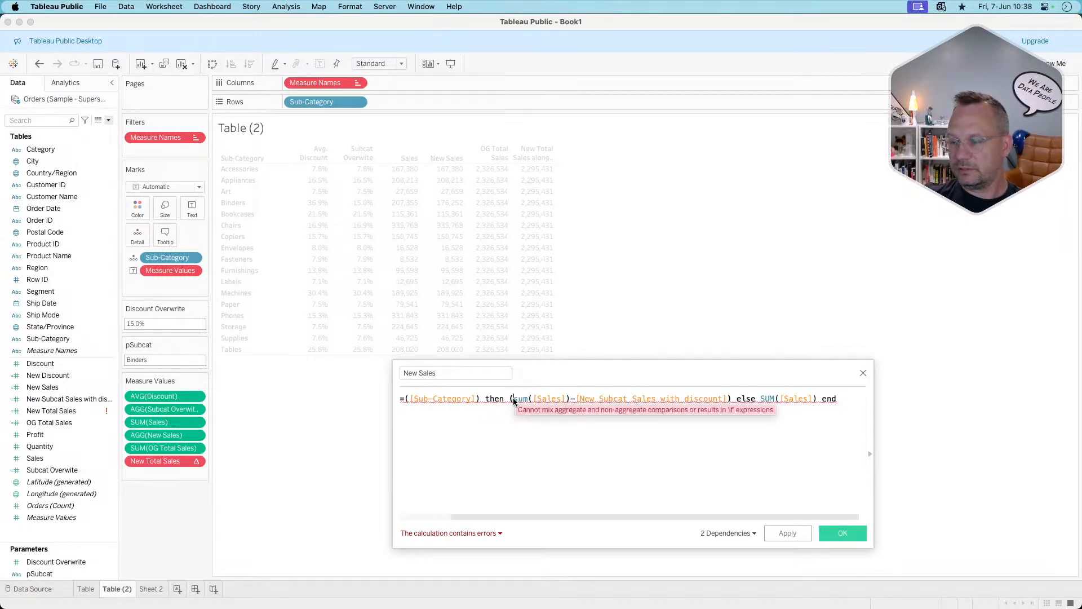
{"action": "scroll", "coordinate": [507, 434], "scroll_direction": "left", "scroll_amount": 2}
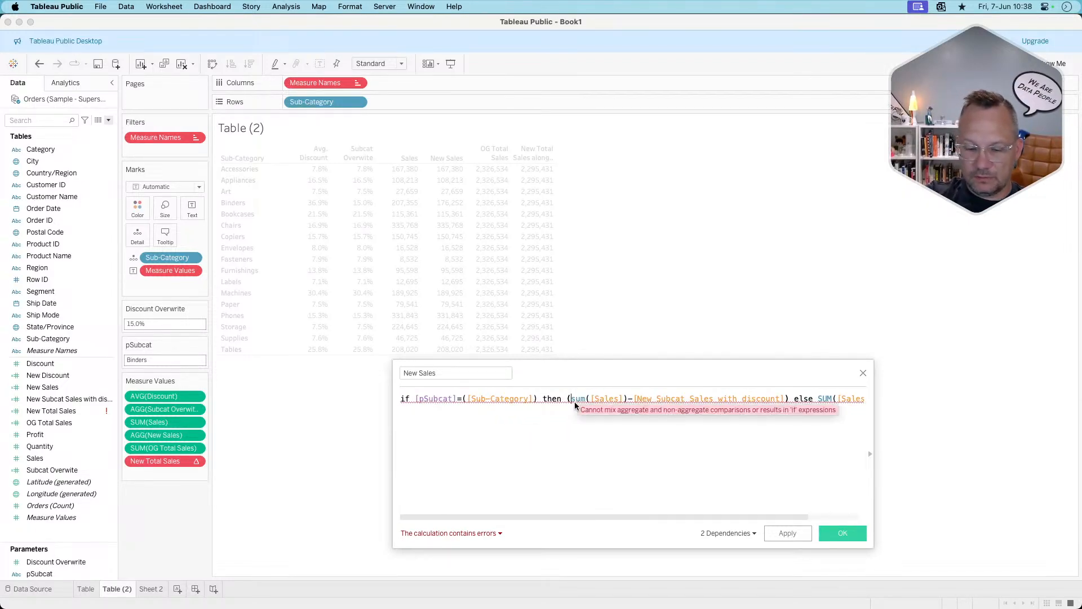
{"action": "type", "text": "{fix"}
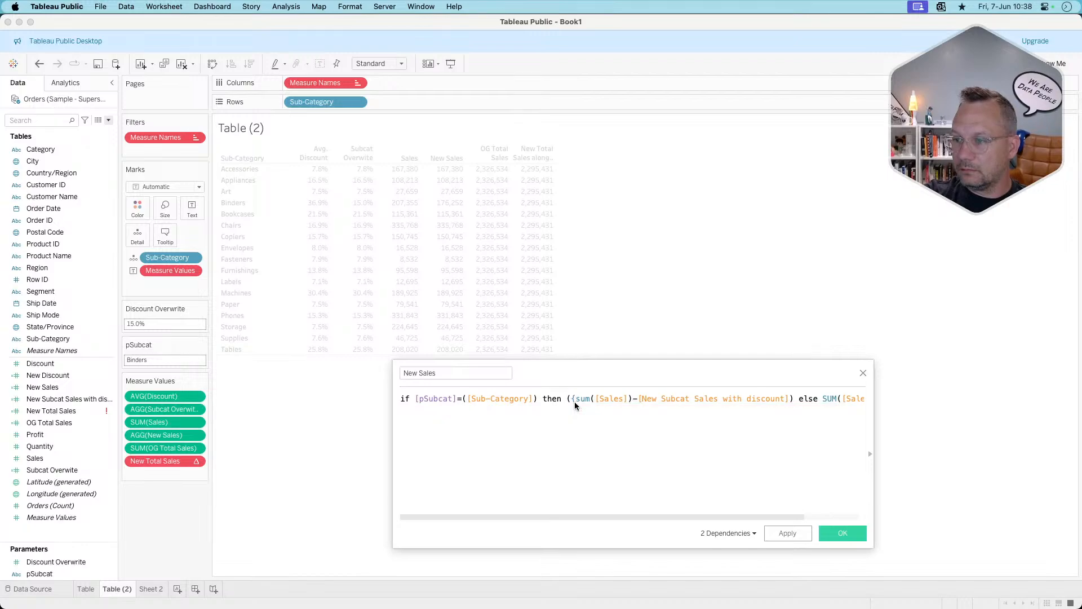
{"action": "type", "text": "ed"}
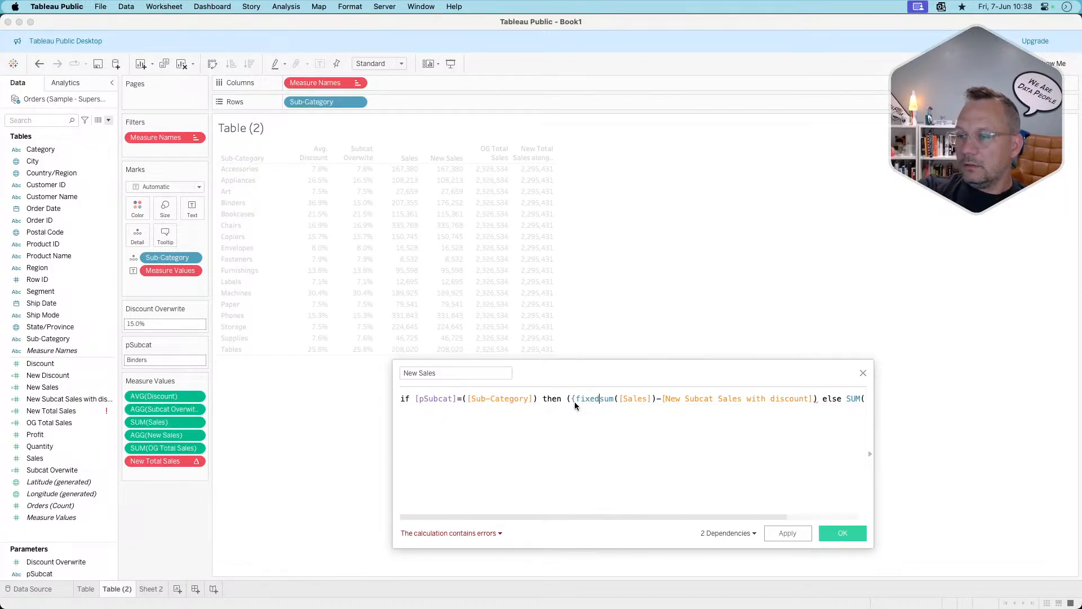
{"action": "type", "text": " order"}
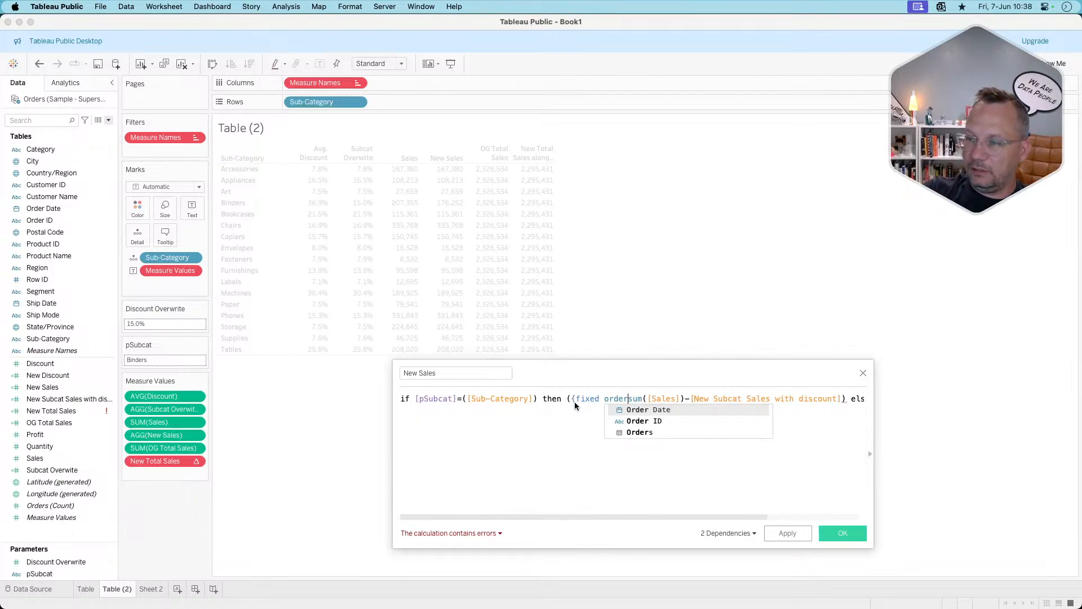
{"action": "key", "text": "Down"}
{"action": "key", "text": "Return"}
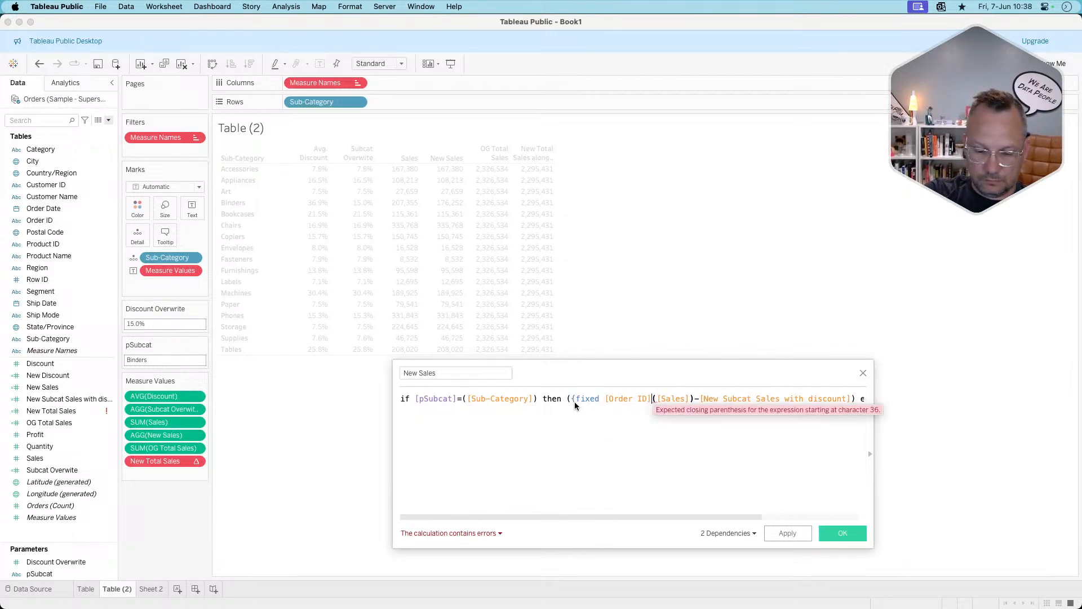
{"action": "type", "text": ":"}
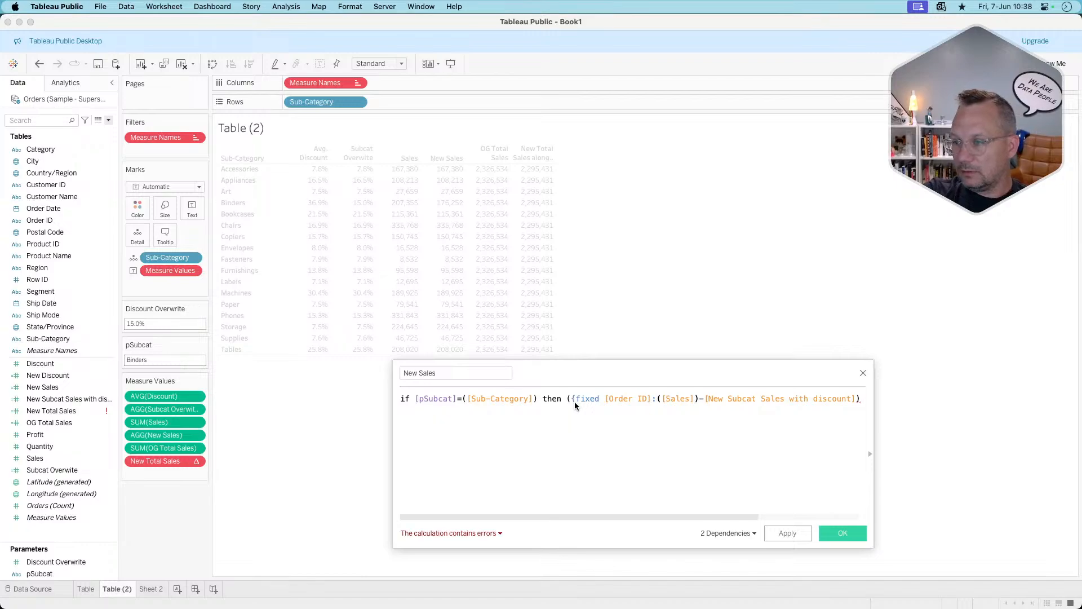
{"action": "type", "text": "sum"}
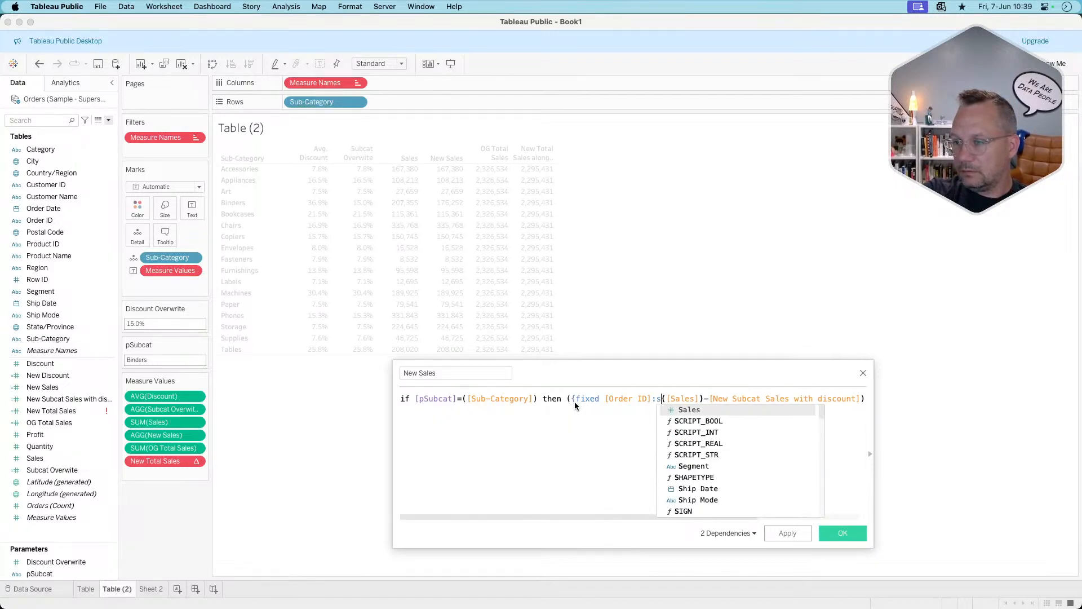
{"action": "left_click", "coordinate": [712, 398]}
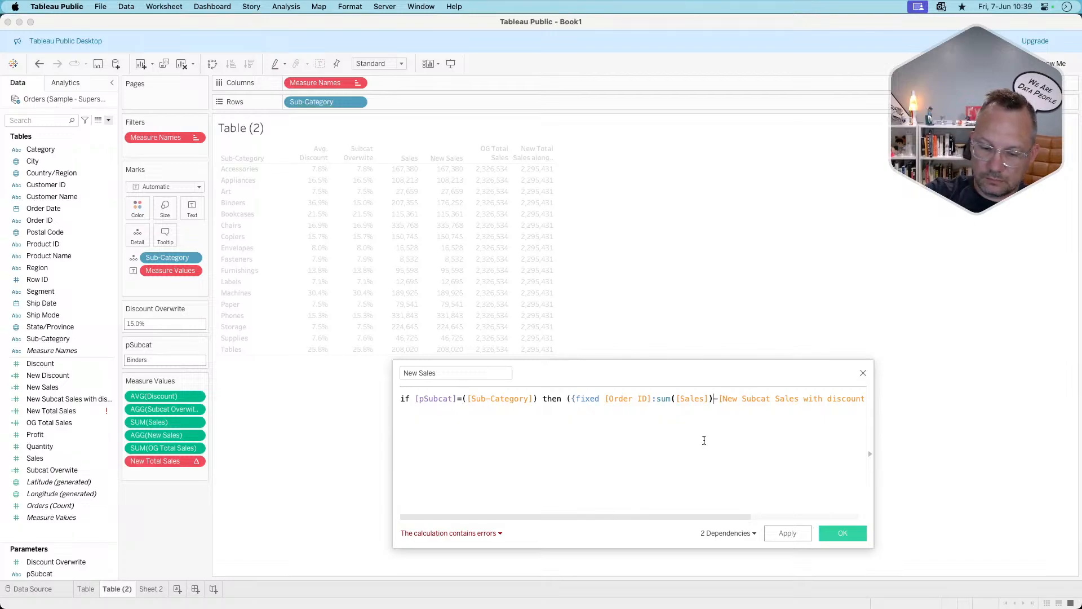
{"action": "type", "text": "}"}
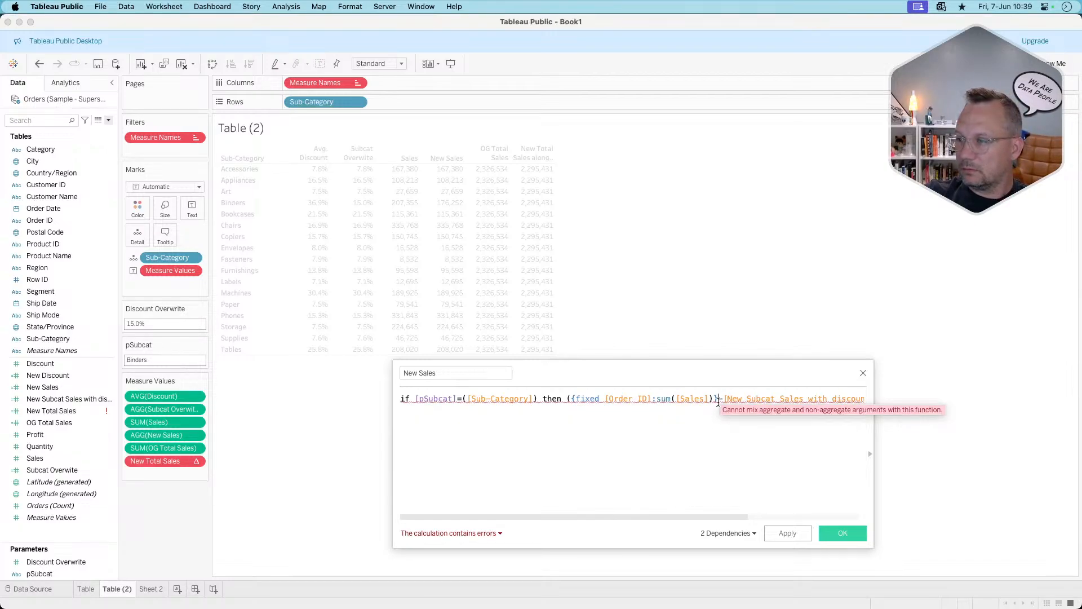
Multiply the fixed Order ID sales expression by the Discount Overwrite parameter.
{"action": "left_click_drag", "start_coordinate": [662, 519], "coordinate": [742, 509]}
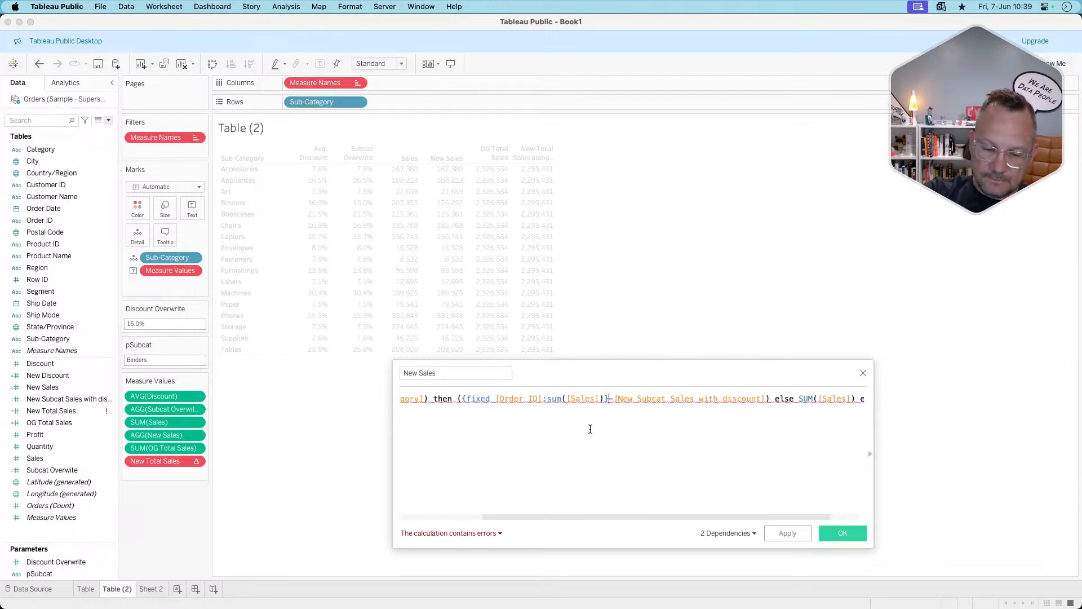
{"action": "type", "text": "*"}
{"action": "type", "text": "disc"}
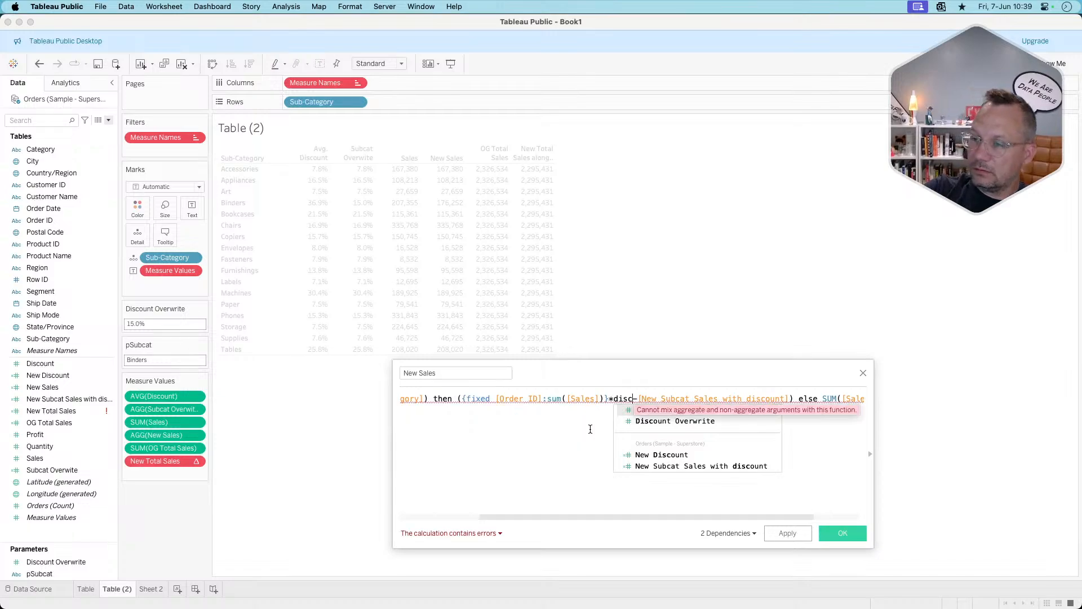
{"action": "key", "text": "Return"}
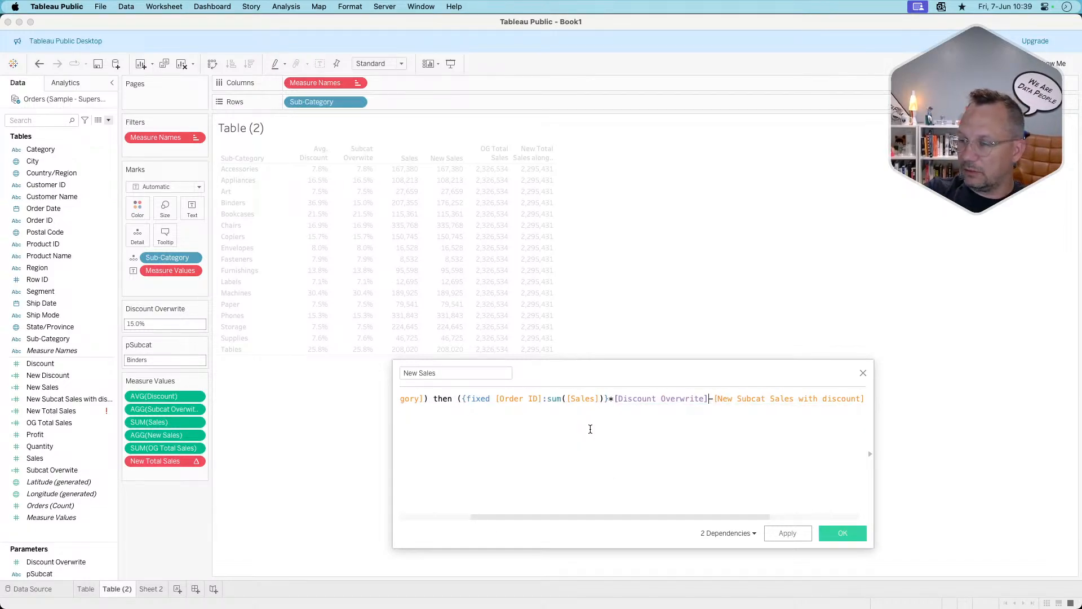
Delete the [New Subcat Sales with discount] term, with its operator and closing parenthesis, after [Discount Overwrite] in the New Sales formula.
{"action": "key", "text": "Delete"}
{"action": "key", "text": "Delete"}
{"action": "key", "text": "Delete"}
{"action": "key", "text": "Delete"}
{"action": "key", "text": "Delete"}
{"action": "key", "text": "Delete"}
{"action": "key", "text": "Delete"}
{"action": "key", "text": "Delete"}
{"action": "key", "text": "Delete"}
{"action": "key", "text": "Delete"}
{"action": "key", "text": "Delete"}
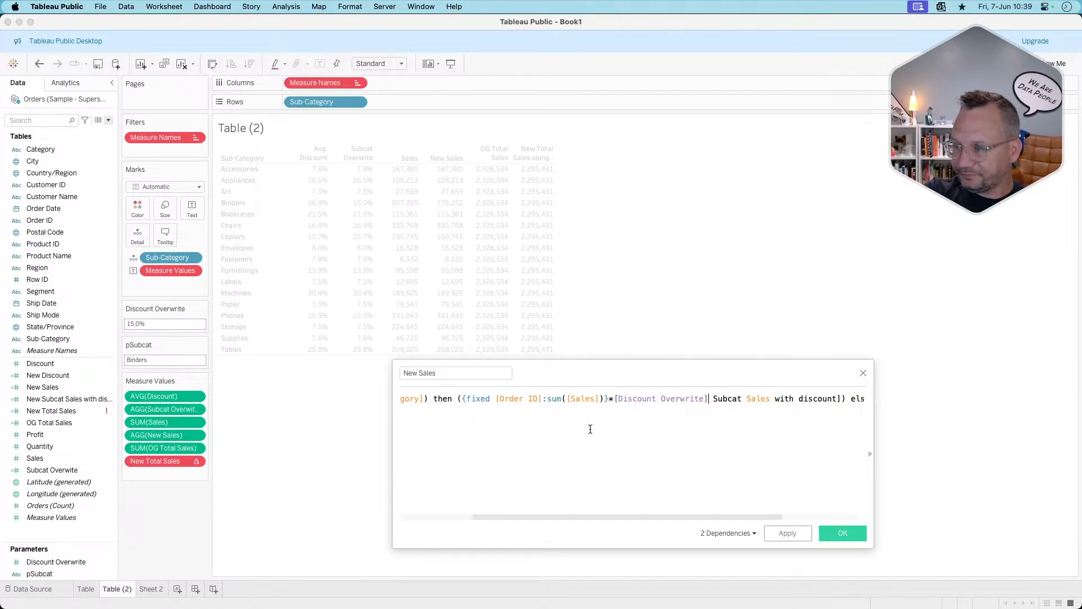
{"action": "key", "text": "Delete"}
{"action": "key", "text": "Delete"}
{"action": "key", "text": "Delete"}
{"action": "key", "text": "Delete"}
{"action": "key", "text": "Delete"}
{"action": "key", "text": "Delete"}
{"action": "key", "text": "Delete"}
{"action": "key", "text": "Delete"}
{"action": "key", "text": "Delete"}
{"action": "key", "text": "Delete"}
{"action": "key", "text": "Delete"}
{"action": "key", "text": "Delete"}
{"action": "key", "text": "Delete"}
{"action": "key", "text": "Delete"}
{"action": "key", "text": "Delete"}
{"action": "key", "text": "Delete"}
{"action": "key", "text": "Delete"}
{"action": "key", "text": "Delete"}
{"action": "key", "text": "Delete"}
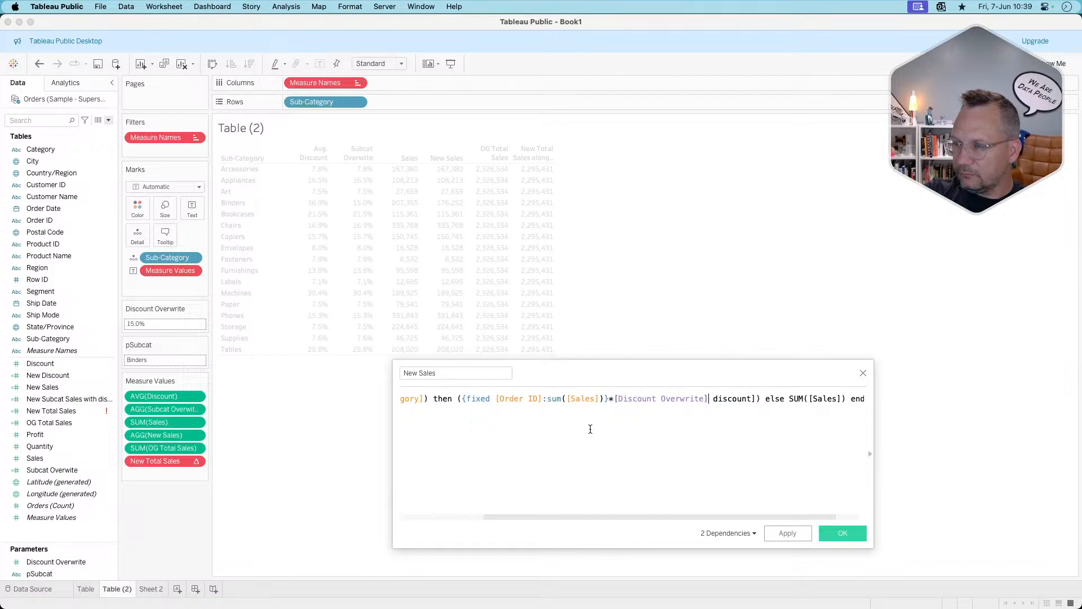
{"action": "key", "text": "Delete"}
{"action": "key", "text": "Delete"}
{"action": "key", "text": "Delete"}
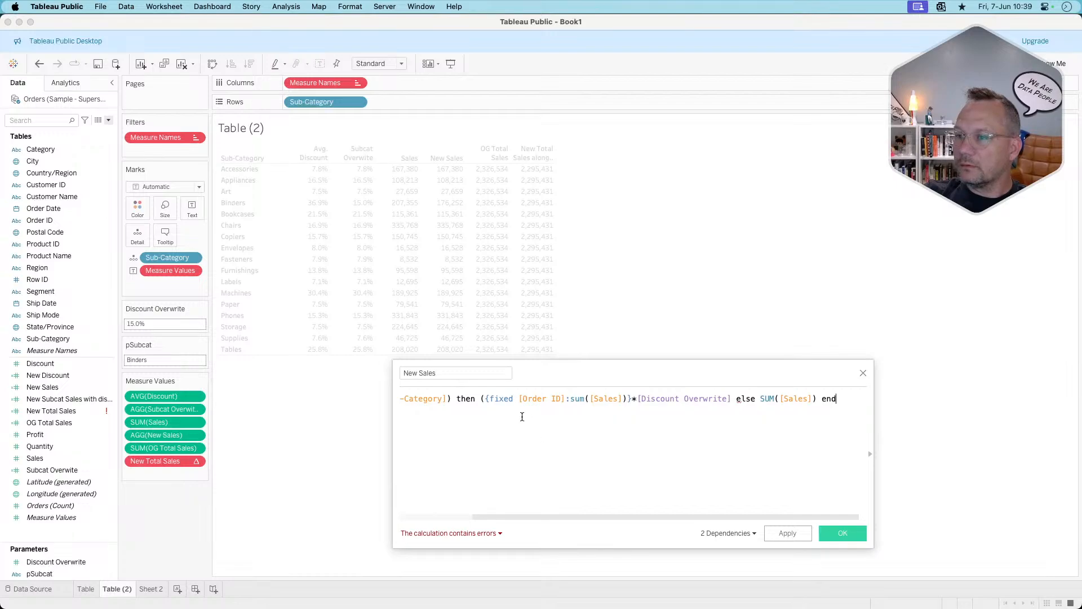
Remove the unmatched opening parenthesis before the fixed Order ID expression and the SUM function around Sales in the else branch.
{"action": "left_click", "coordinate": [483, 400]}
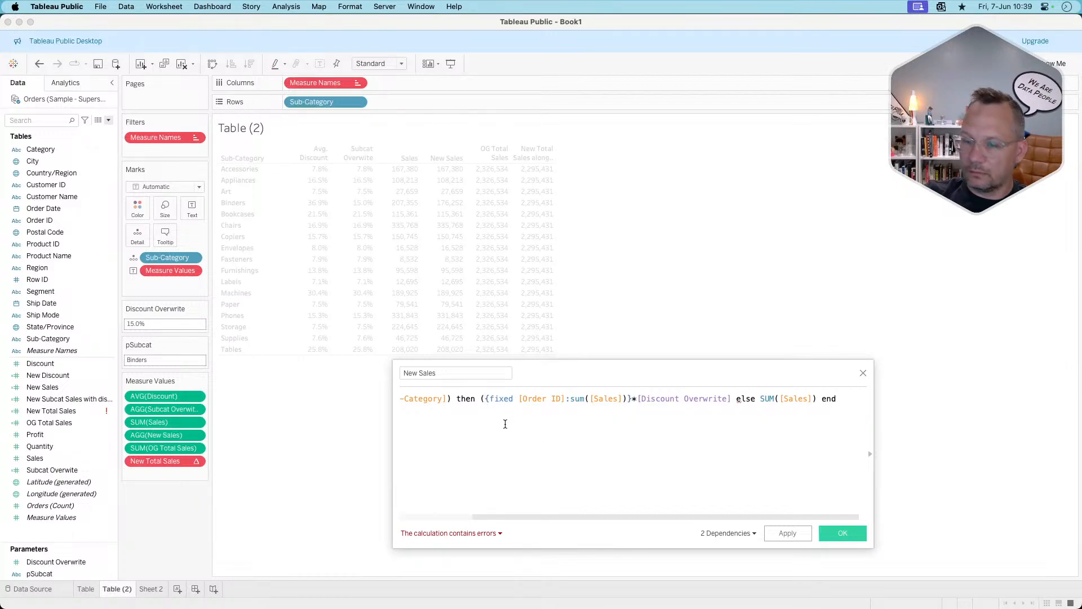
{"action": "key", "text": "BackSpace"}
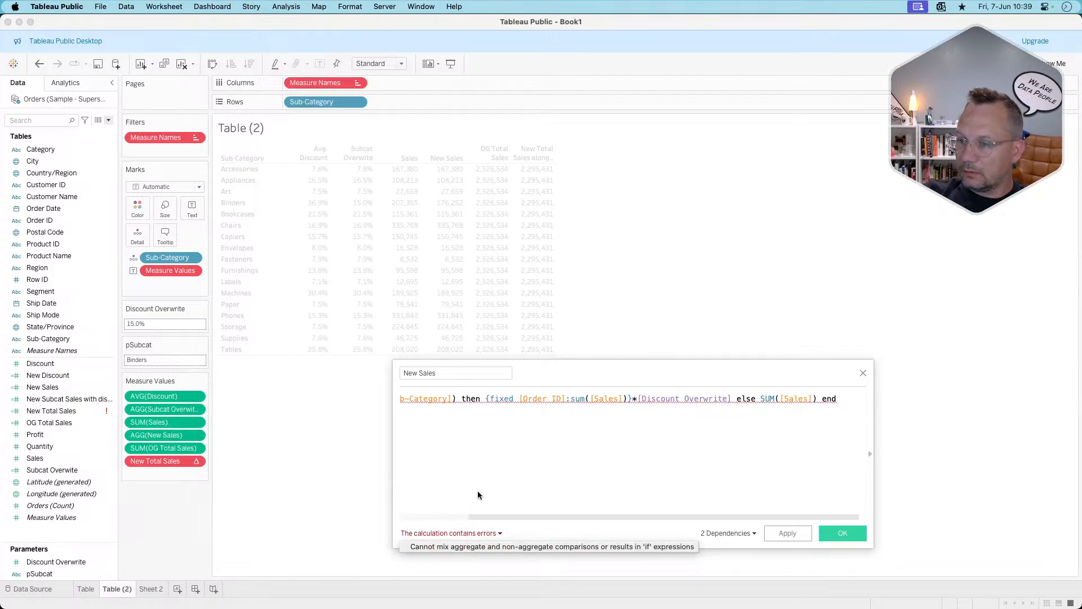
{"action": "double_click", "coordinate": [770, 399]}
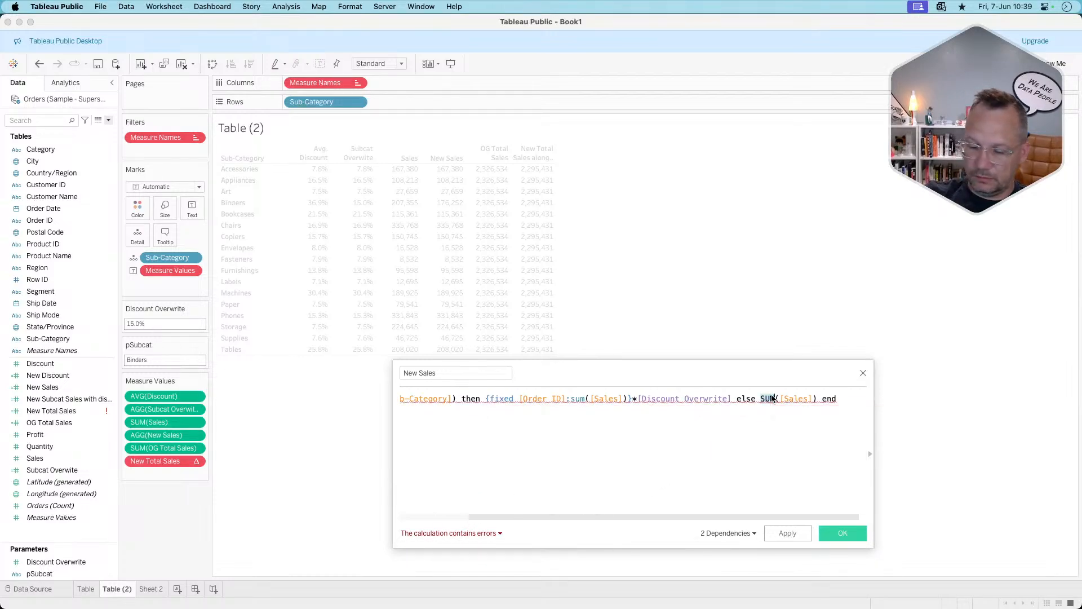
{"action": "key", "text": "BackSpace"}
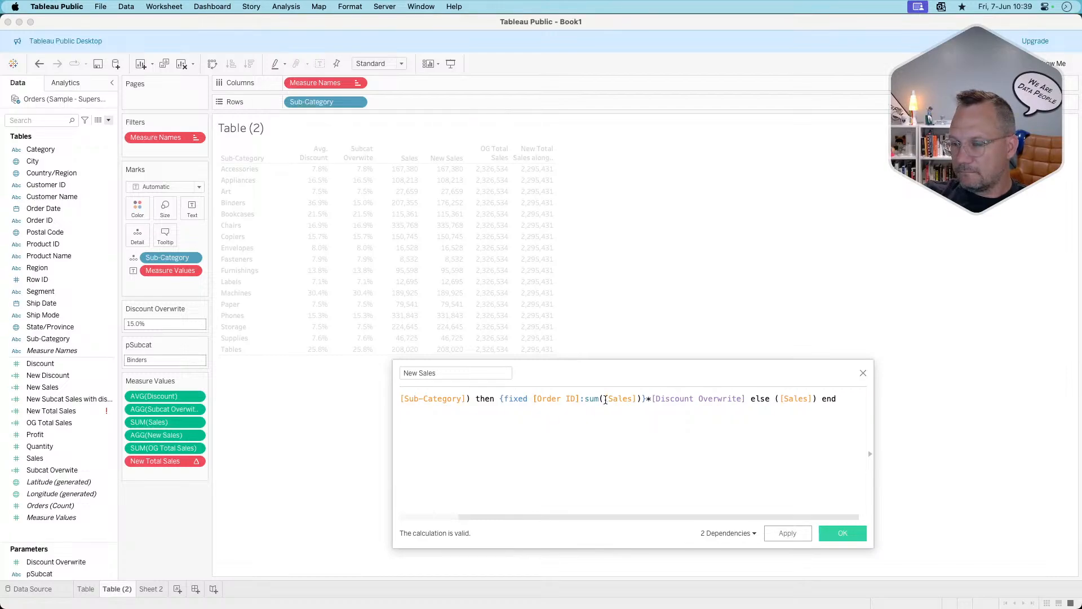
Nest the condition if [pSubcat]=([Sub-Category]) then [Sales] end inside the fixed Order ID expression's sum and apply the New Sales formula.
{"action": "scroll", "coordinate": [560, 412], "scroll_direction": "left", "scroll_amount": 1}
{"action": "scroll", "coordinate": [560, 413], "scroll_direction": "left", "scroll_amount": 5}
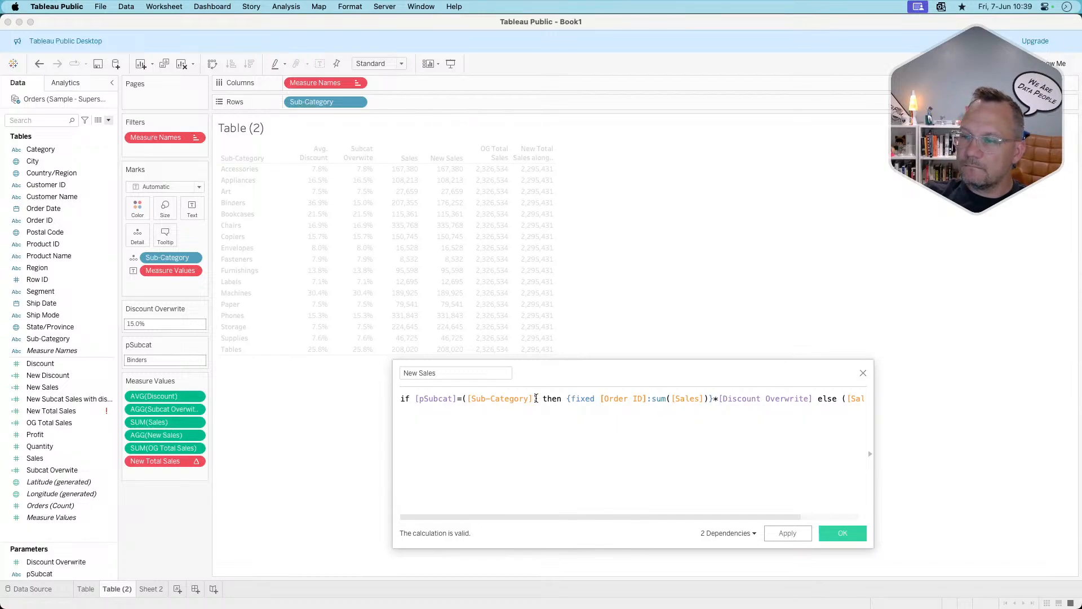
{"action": "left_click_drag", "start_coordinate": [534, 398], "coordinate": [416, 396]}
{"action": "key", "text": "cmd+c"}
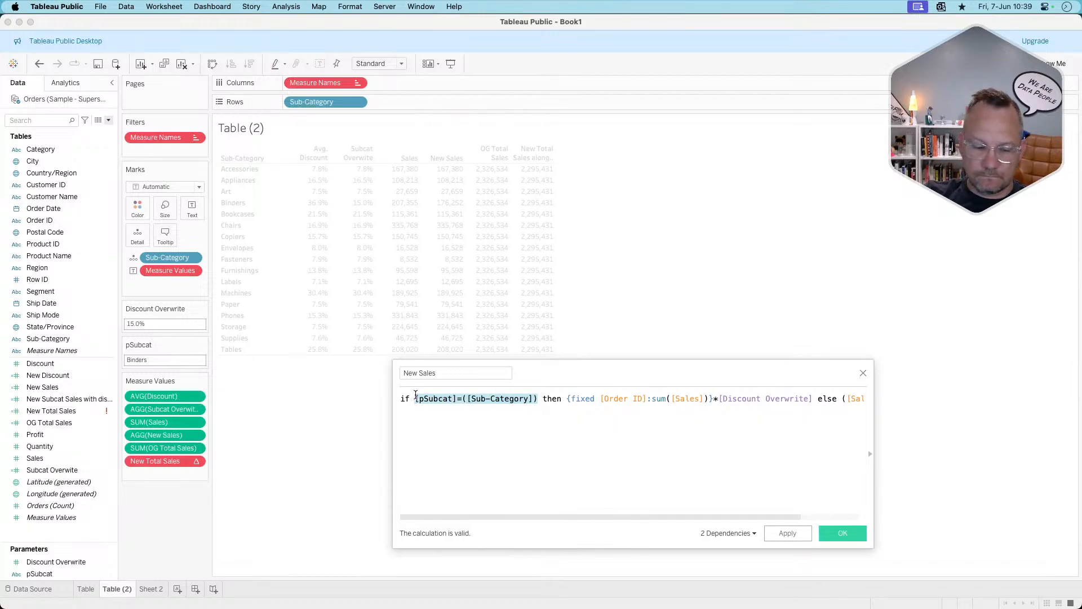
{"action": "left_click", "coordinate": [671, 399]}
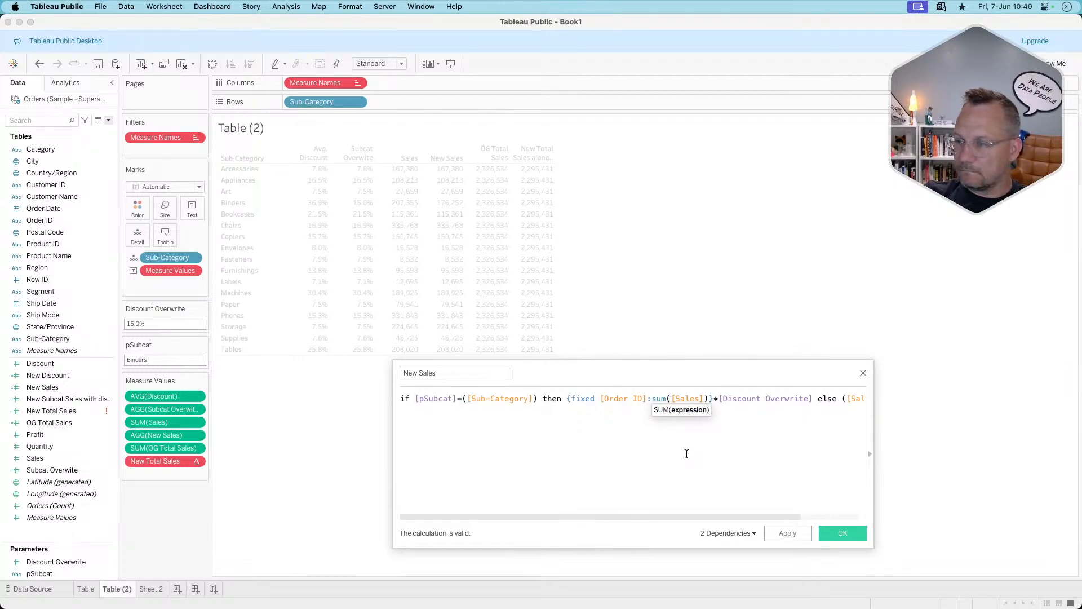
{"action": "key", "text": "cmd+v"}
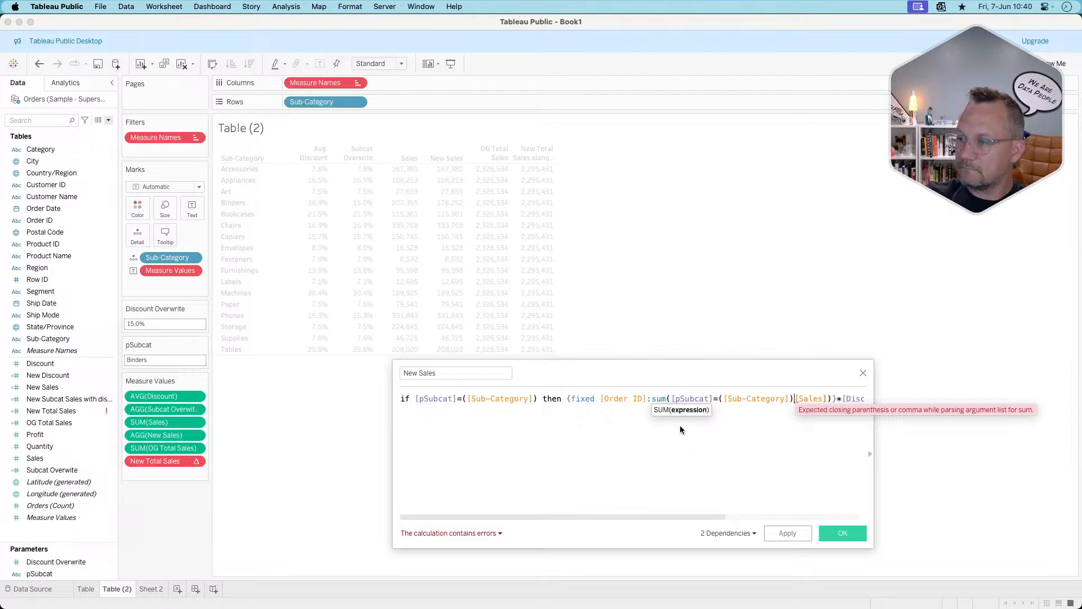
{"action": "type", "text": "then"}
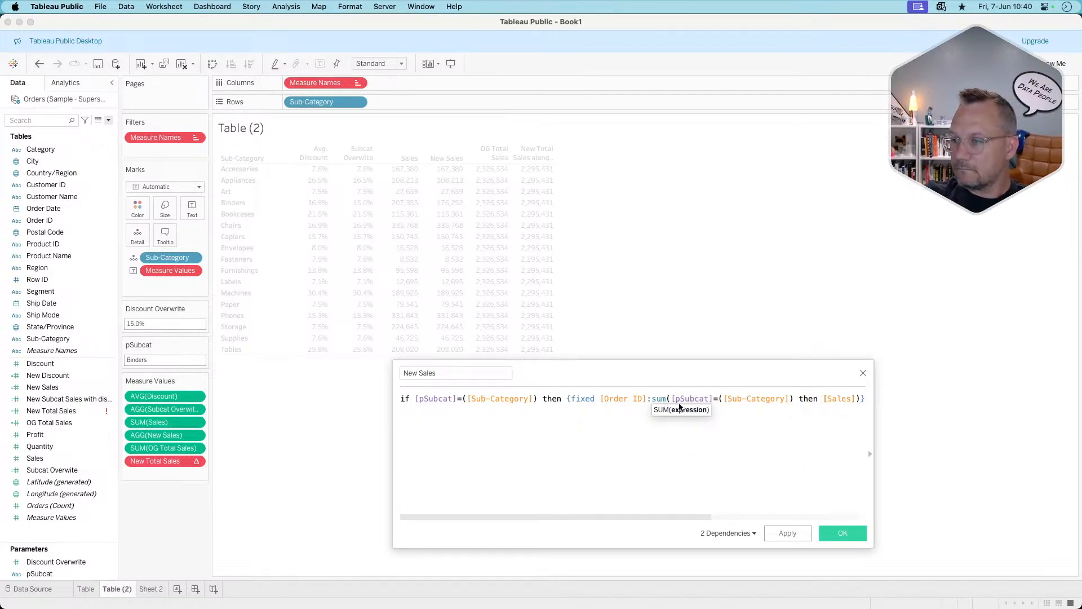
{"action": "left_click", "coordinate": [672, 399]}
{"action": "type", "text": "if"}
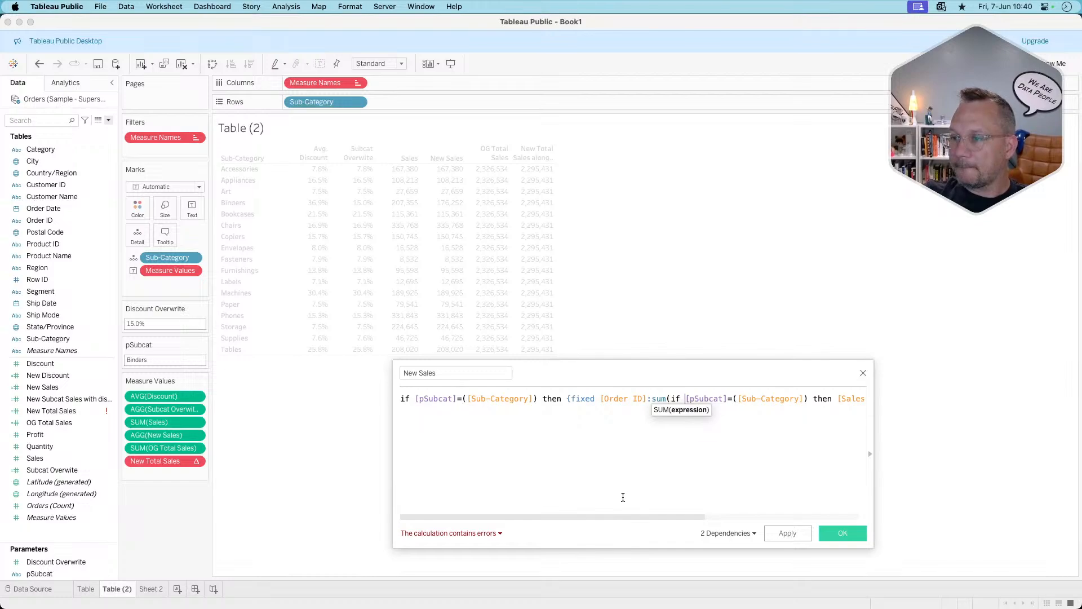
{"action": "left_click_drag", "start_coordinate": [603, 516], "coordinate": [664, 516]}
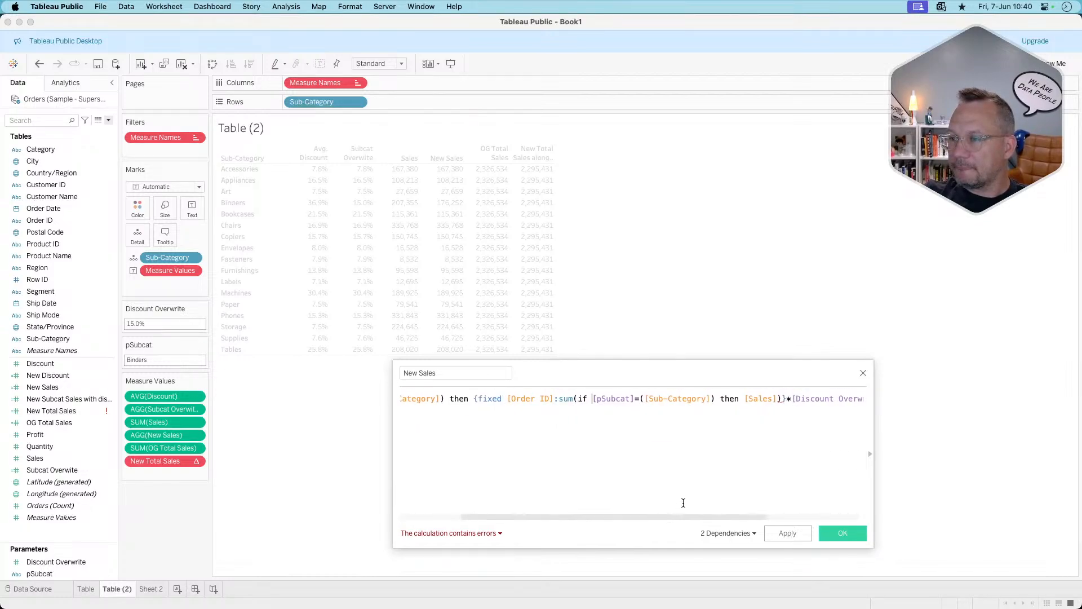
{"action": "left_click", "coordinate": [779, 421]}
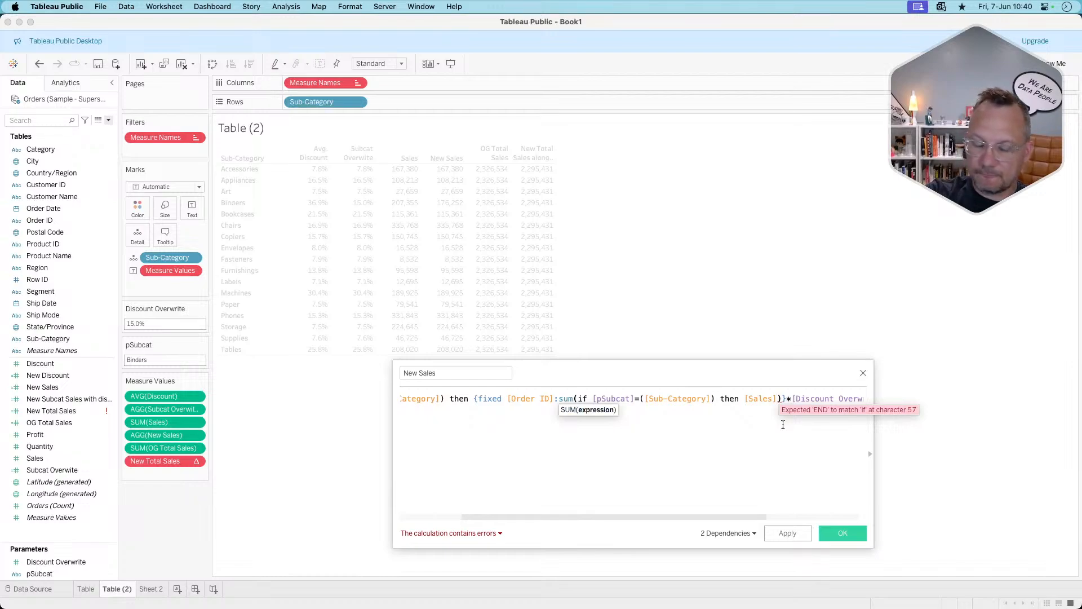
{"action": "type", "text": "end"}
{"action": "left_click", "coordinate": [718, 457]}
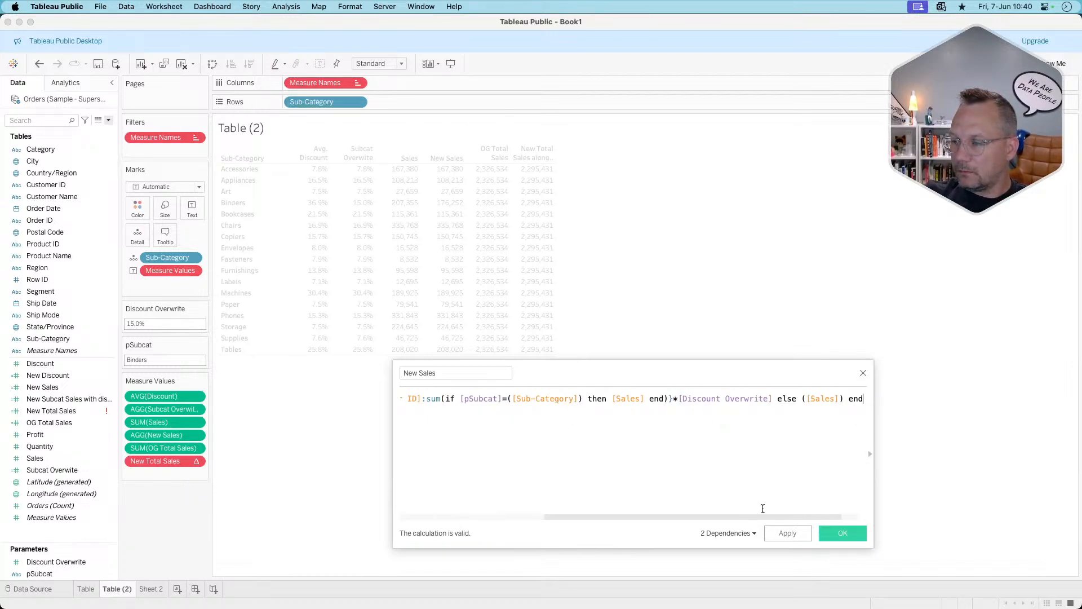
{"action": "left_click", "coordinate": [787, 533]}
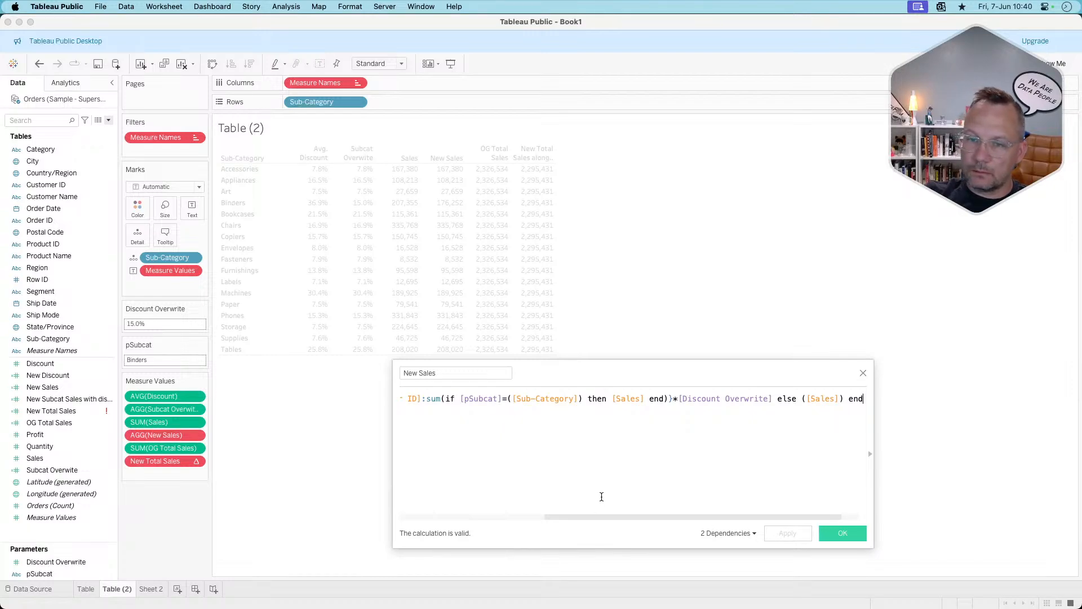
Wrap the entire New Sales if statement in sum( ) and apply the formula.
{"action": "scroll", "coordinate": [575, 443], "scroll_direction": "left", "scroll_amount": 10}
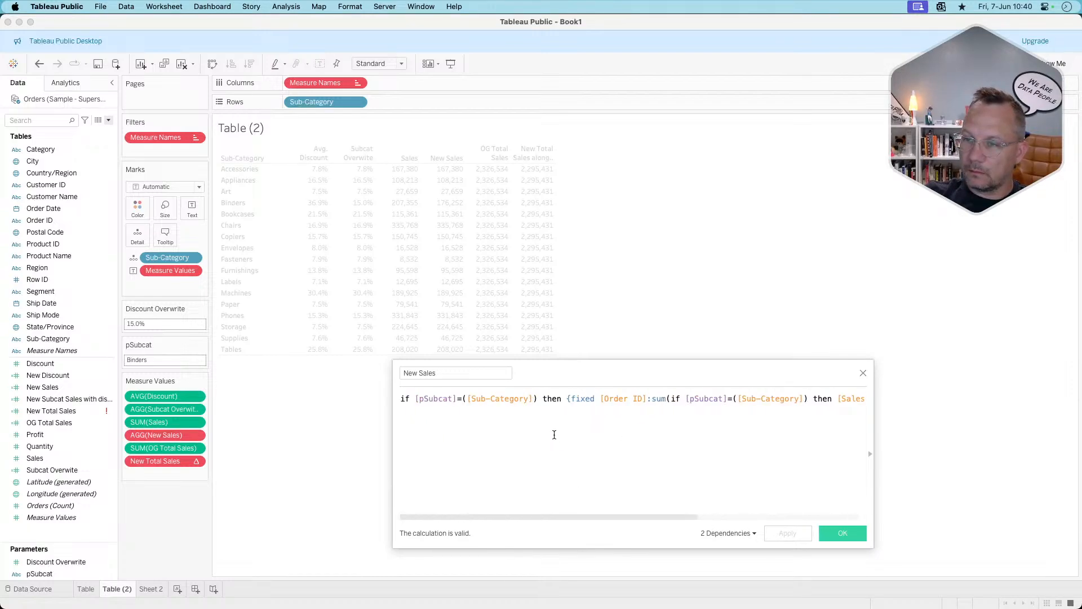
{"action": "left_click", "coordinate": [403, 398]}
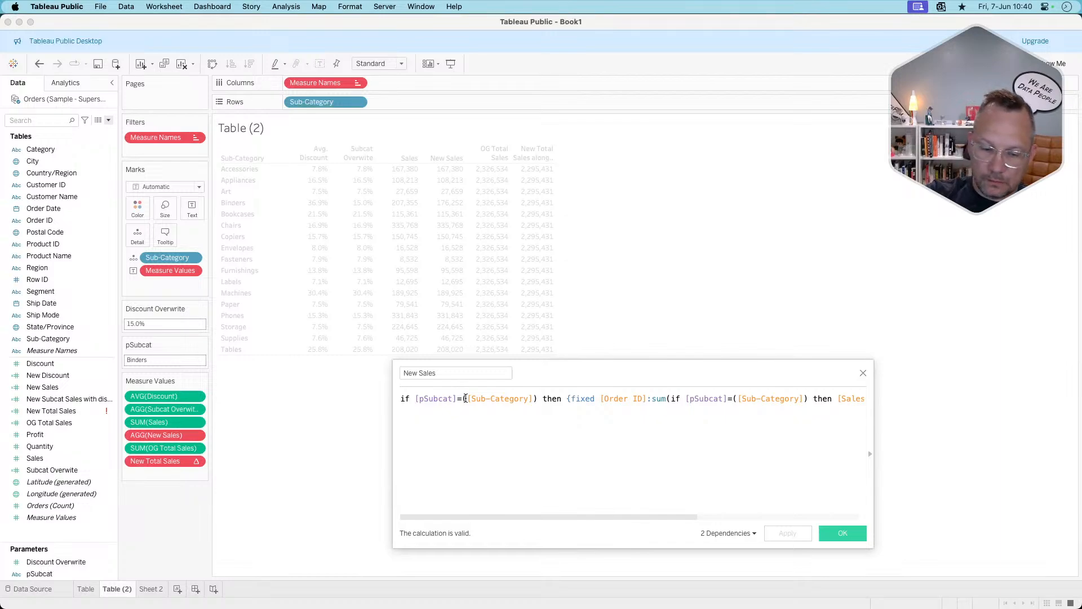
{"action": "type", "text": "sum("}
{"action": "key", "text": "End"}
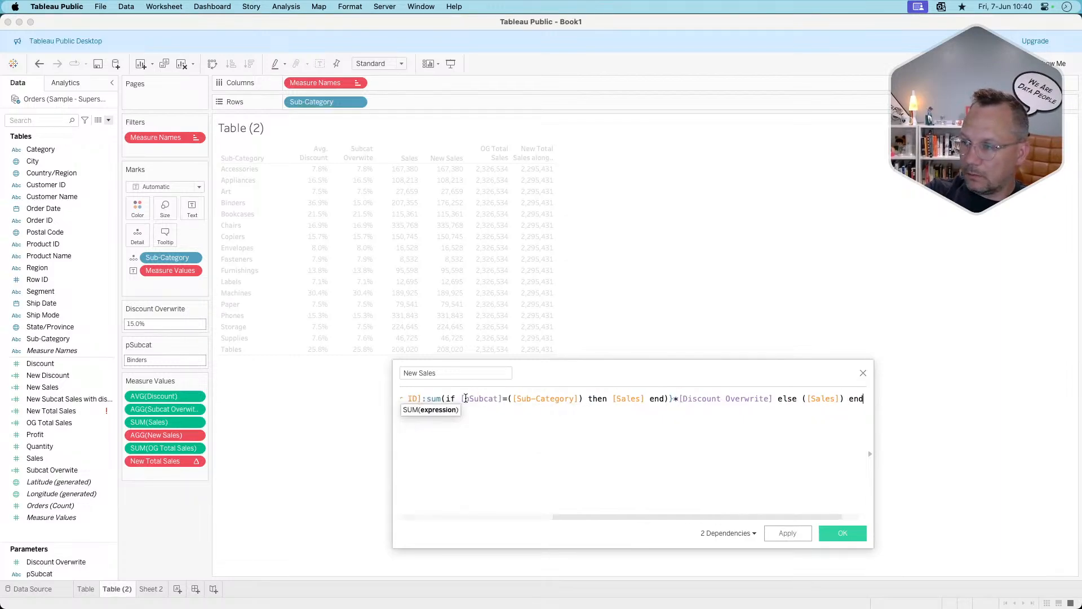
{"action": "type", "text": ")"}
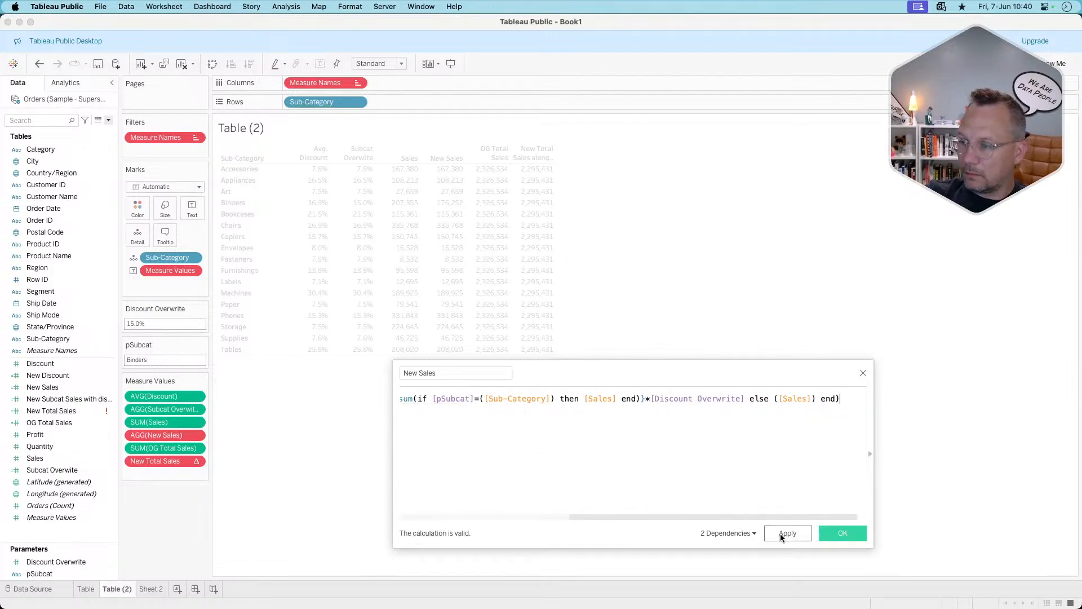
{"action": "left_click", "coordinate": [780, 533]}
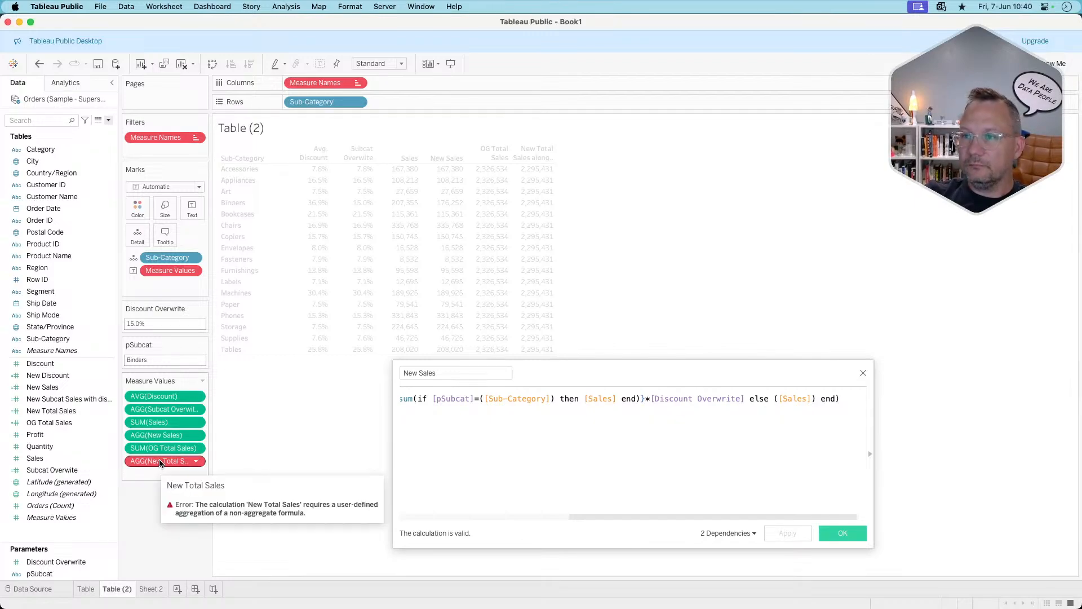
Remove New Total Sales from the table's measure values, and check New Sales for Binders and with Chairs selected before clearing the selection.
{"action": "left_click_drag", "start_coordinate": [159, 461], "coordinate": [158, 491]}
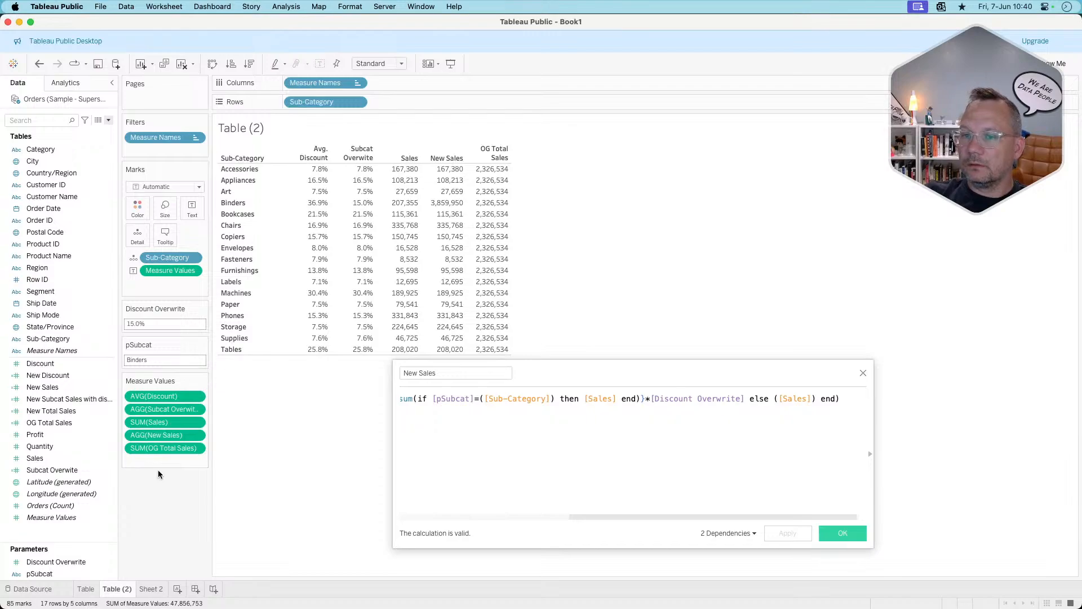
{"action": "mouse_move", "coordinate": [342, 305]}
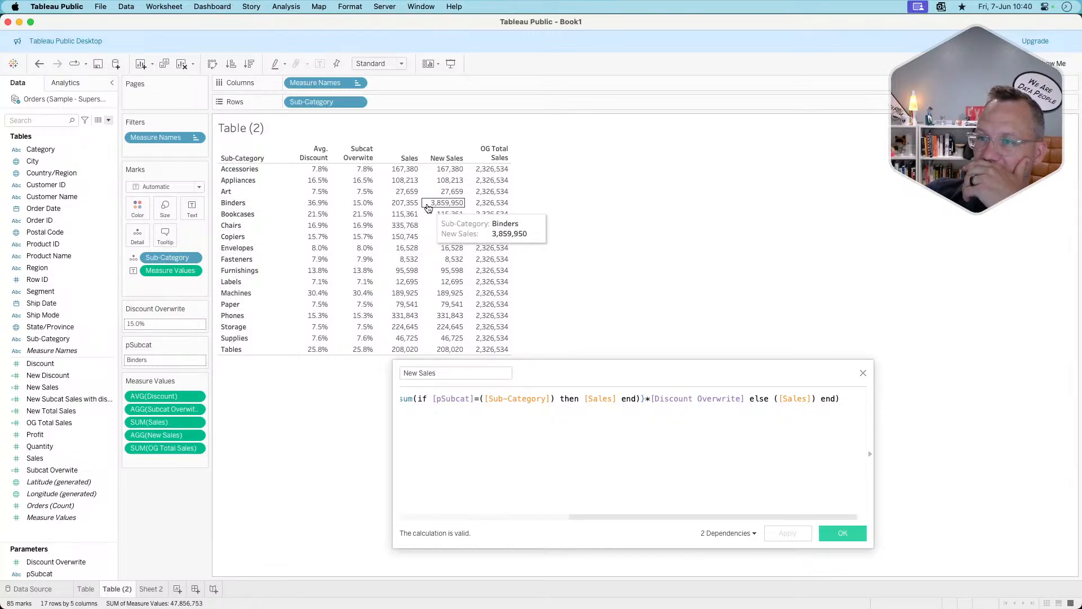
{"action": "left_click", "coordinate": [240, 225]}
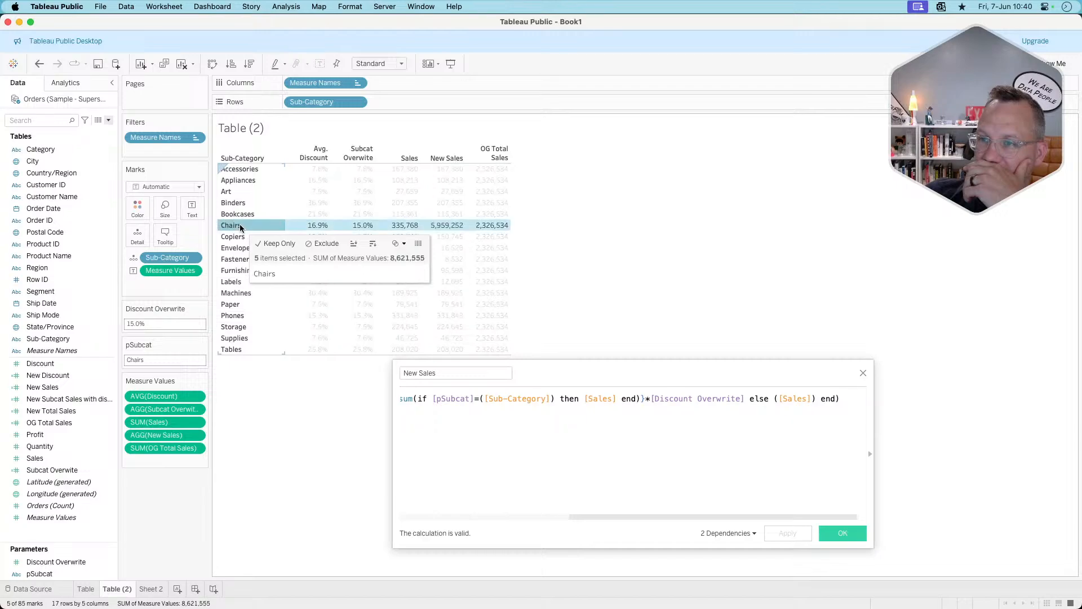
{"action": "left_click", "coordinate": [594, 435]}
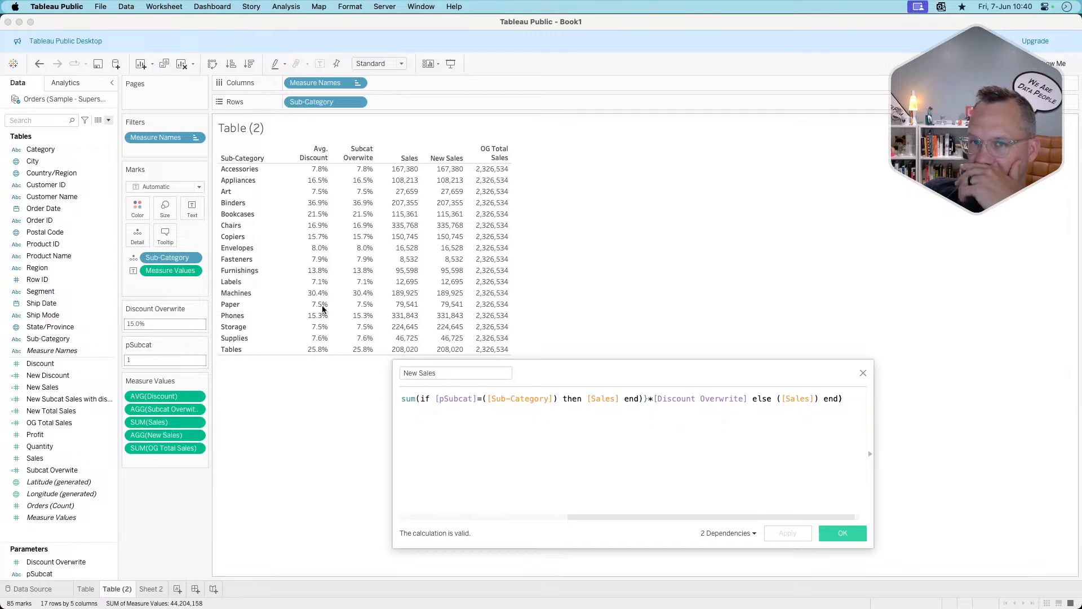
View the underlying Orders data and examine the Sub-Category, Discount and New Discount columns row by row.
{"action": "left_click", "coordinate": [98, 120]}
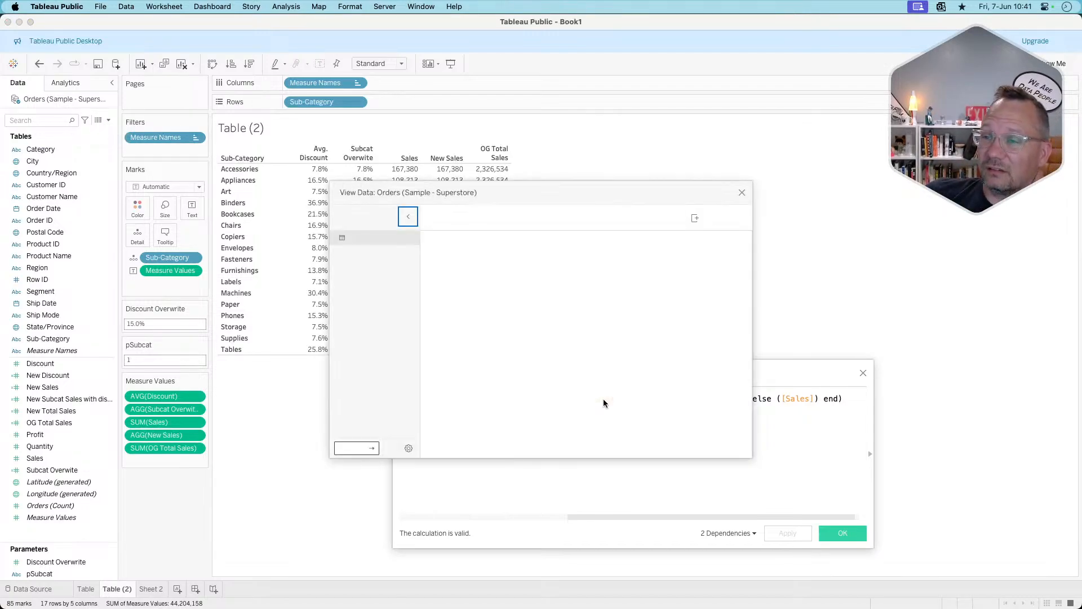
{"action": "scroll", "coordinate": [509, 404], "scroll_direction": "right", "scroll_amount": 10}
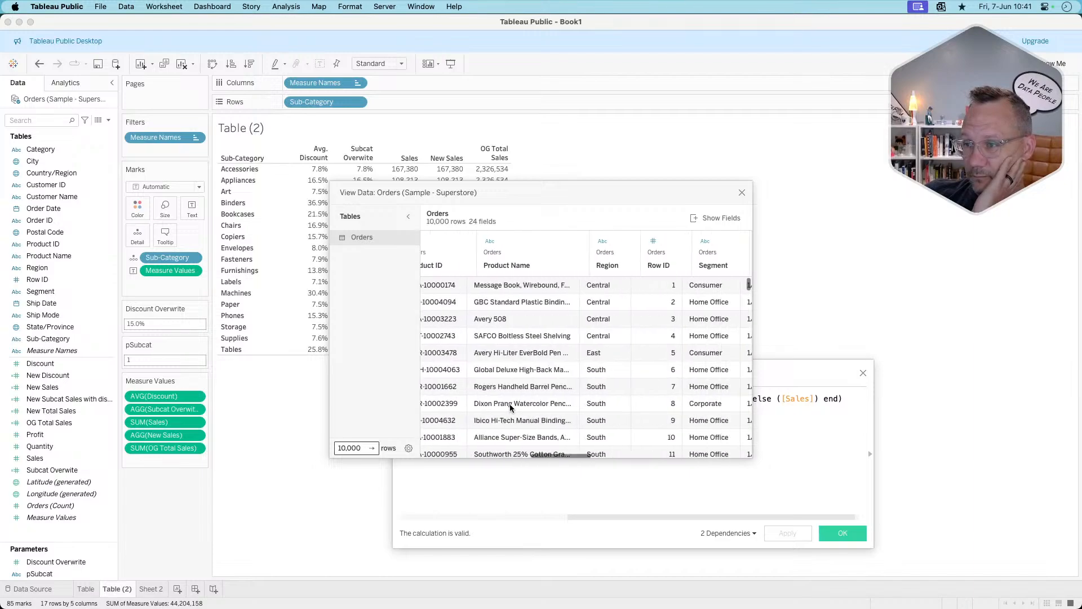
{"action": "scroll", "coordinate": [509, 404], "scroll_direction": "right", "scroll_amount": 15}
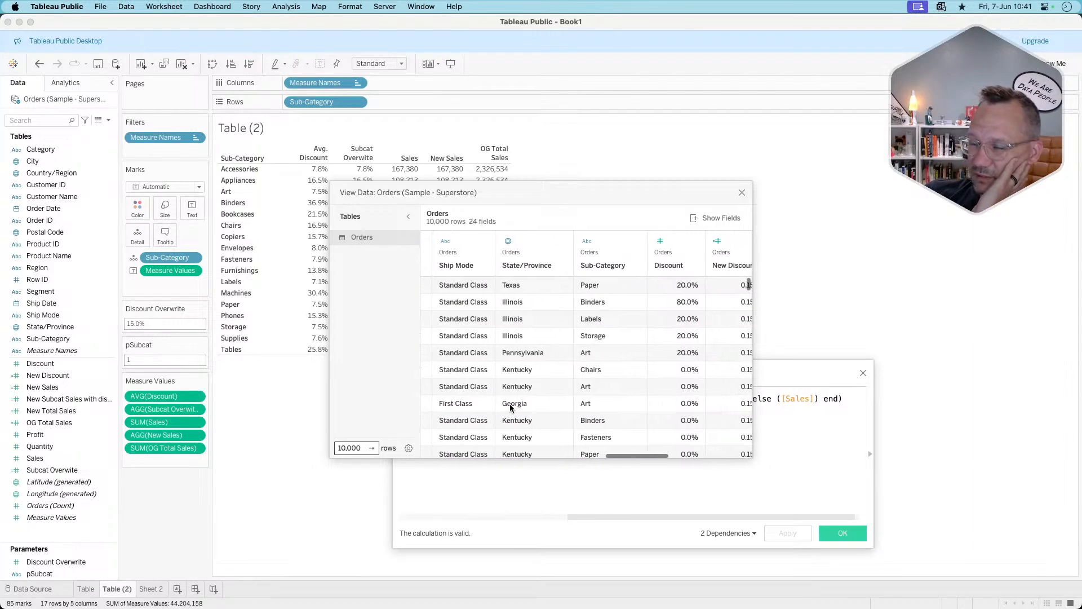
{"action": "scroll", "coordinate": [510, 407], "scroll_direction": "left", "scroll_amount": 5}
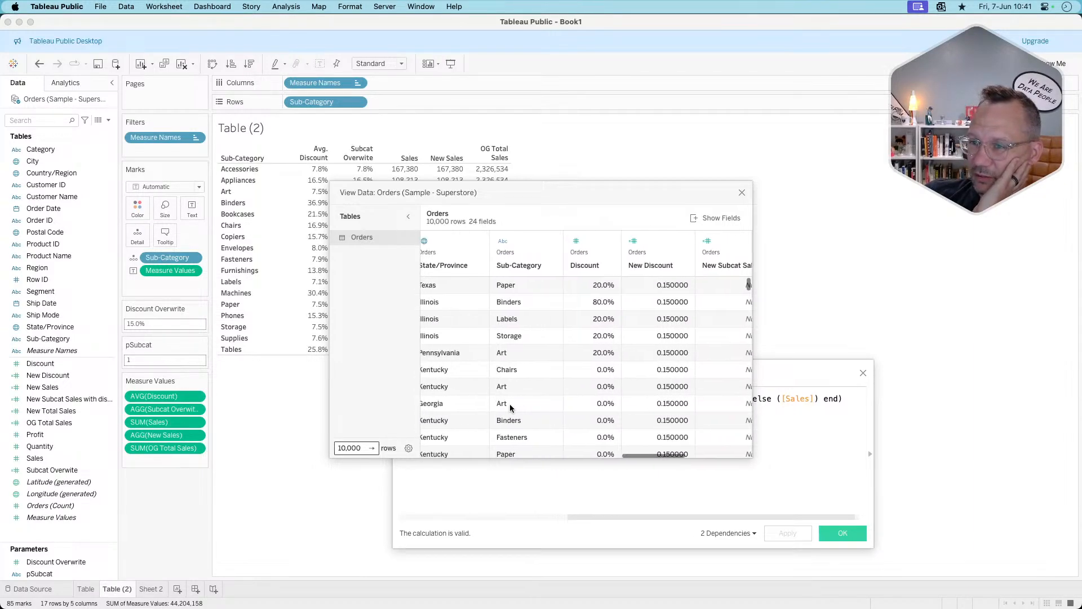
{"action": "scroll", "coordinate": [509, 407], "scroll_direction": "down", "scroll_amount": 1}
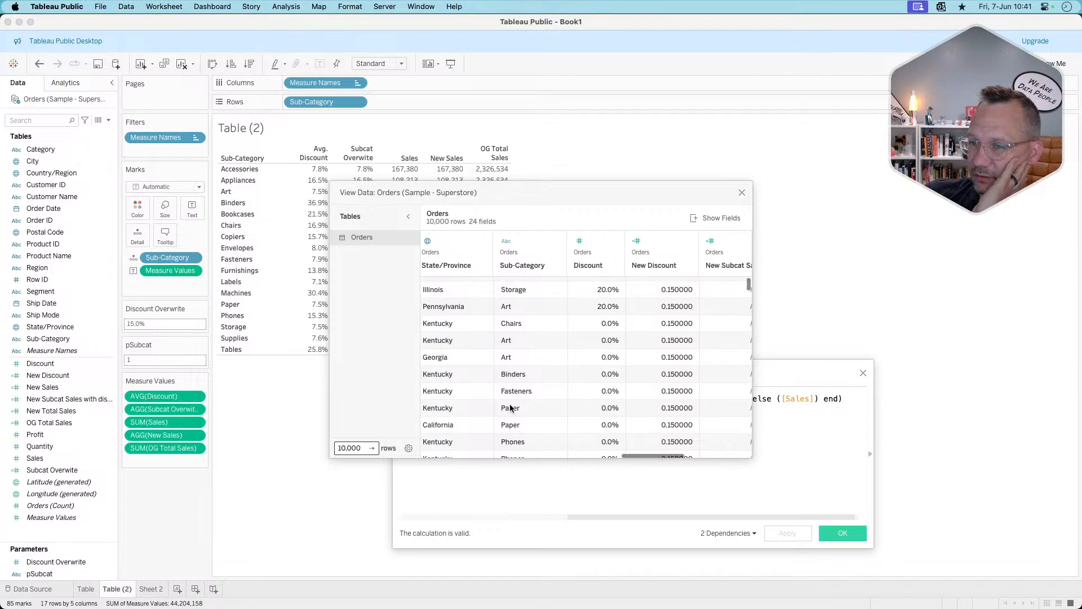
{"action": "scroll", "coordinate": [510, 407], "scroll_direction": "left", "scroll_amount": 2}
{"action": "scroll", "coordinate": [509, 407], "scroll_direction": "up", "scroll_amount": 1}
{"action": "scroll", "coordinate": [509, 407], "scroll_direction": "up", "scroll_amount": 1}
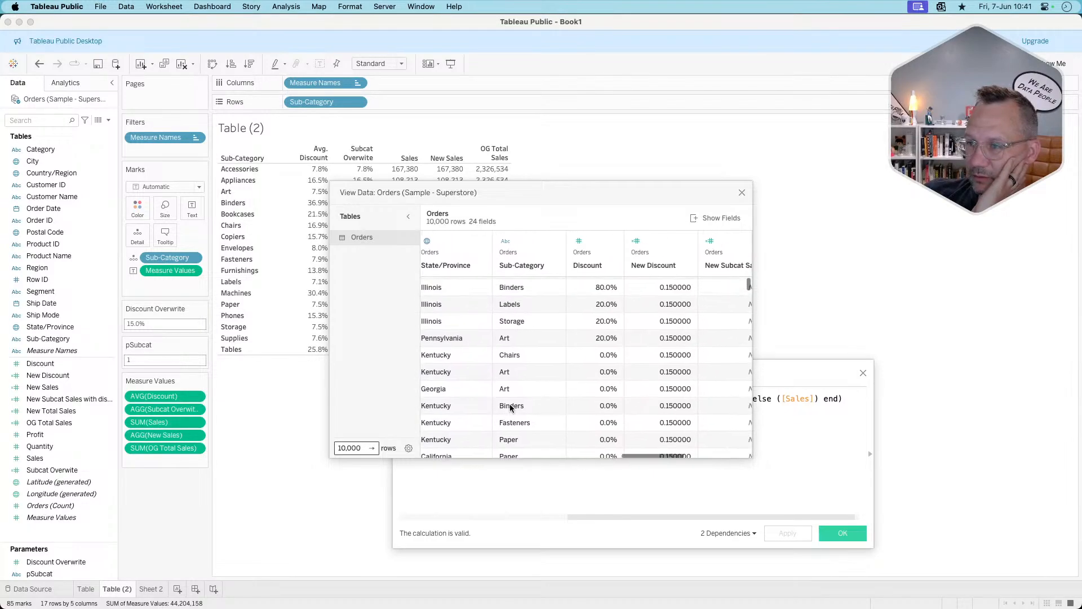
{"action": "scroll", "coordinate": [509, 406], "scroll_direction": "right", "scroll_amount": 5}
{"action": "scroll", "coordinate": [509, 407], "scroll_direction": "left", "scroll_amount": 3}
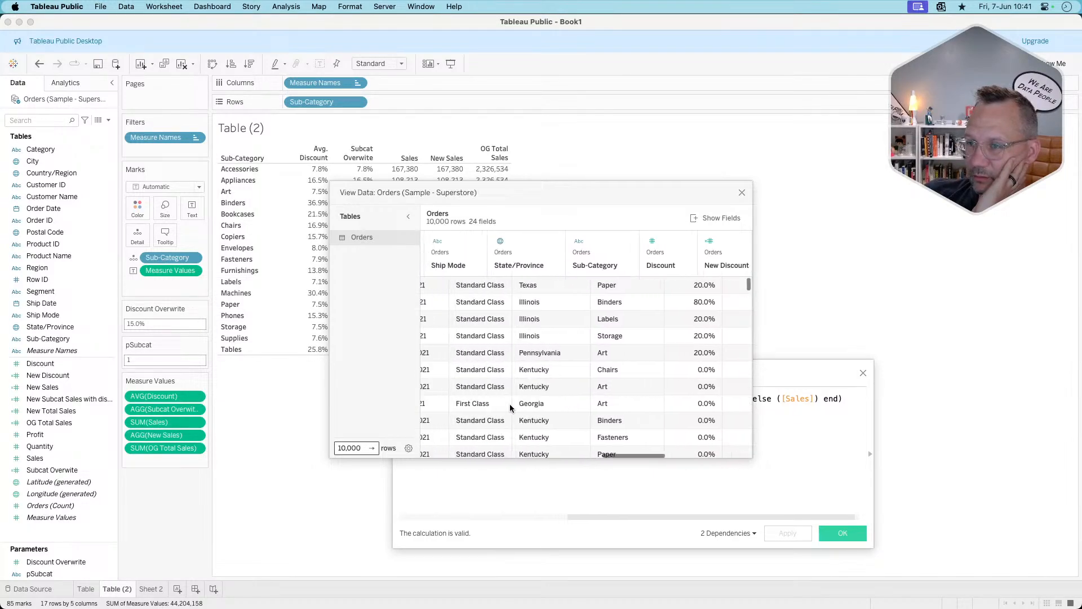
{"action": "scroll", "coordinate": [509, 406], "scroll_direction": "left", "scroll_amount": 2}
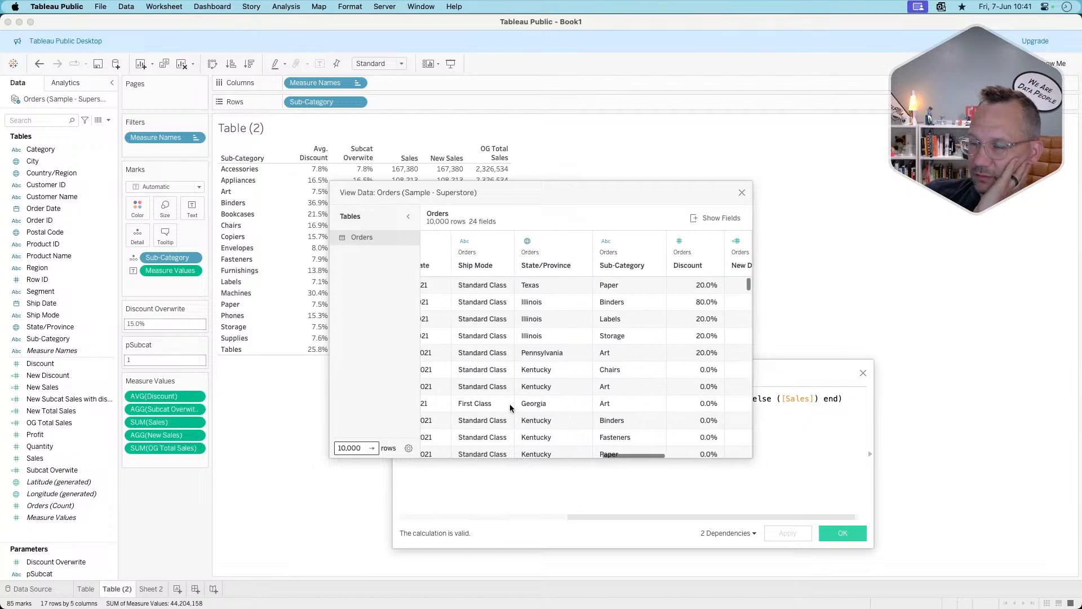
{"action": "scroll", "coordinate": [509, 407], "scroll_direction": "left", "scroll_amount": 1}
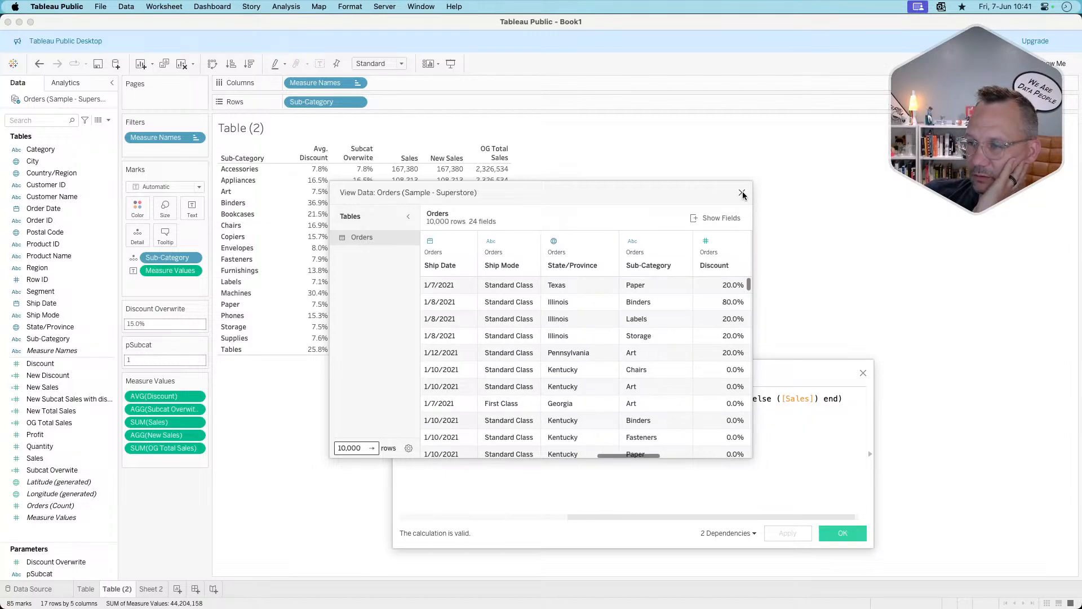
Look through the Orders data's row and order identifier columns, and close the data view.
{"action": "scroll", "coordinate": [622, 356], "scroll_direction": "left", "scroll_amount": 5}
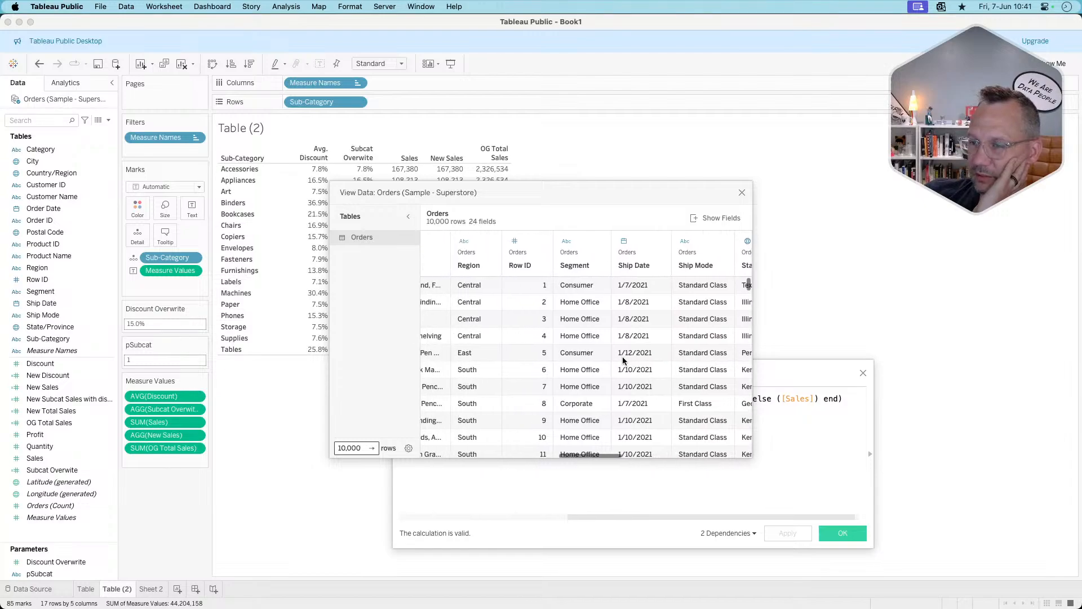
{"action": "scroll", "coordinate": [622, 356], "scroll_direction": "left", "scroll_amount": 5}
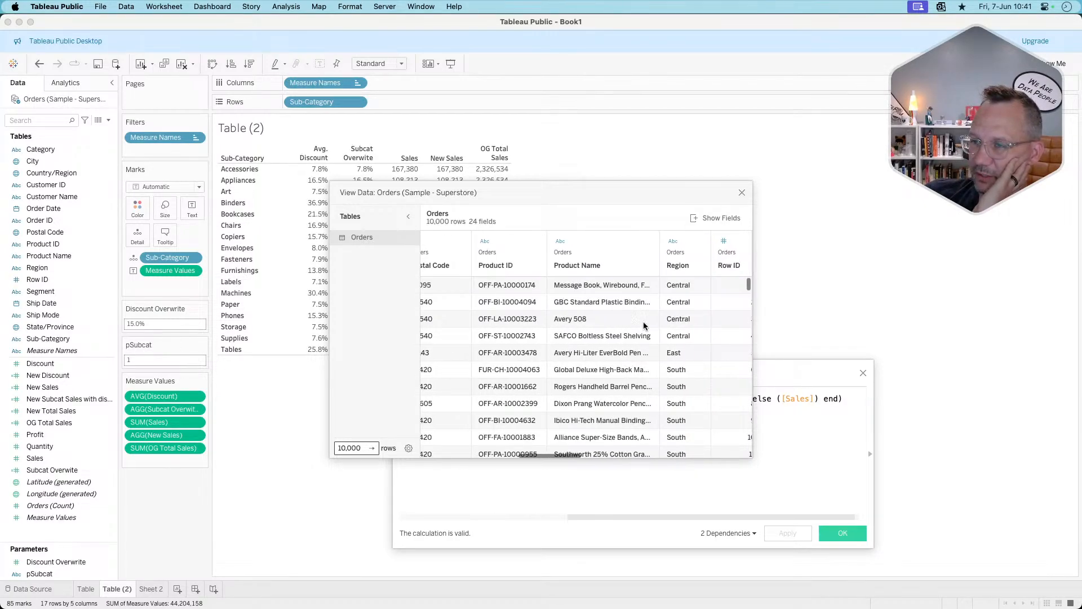
{"action": "scroll", "coordinate": [637, 333], "scroll_direction": "left", "scroll_amount": 5}
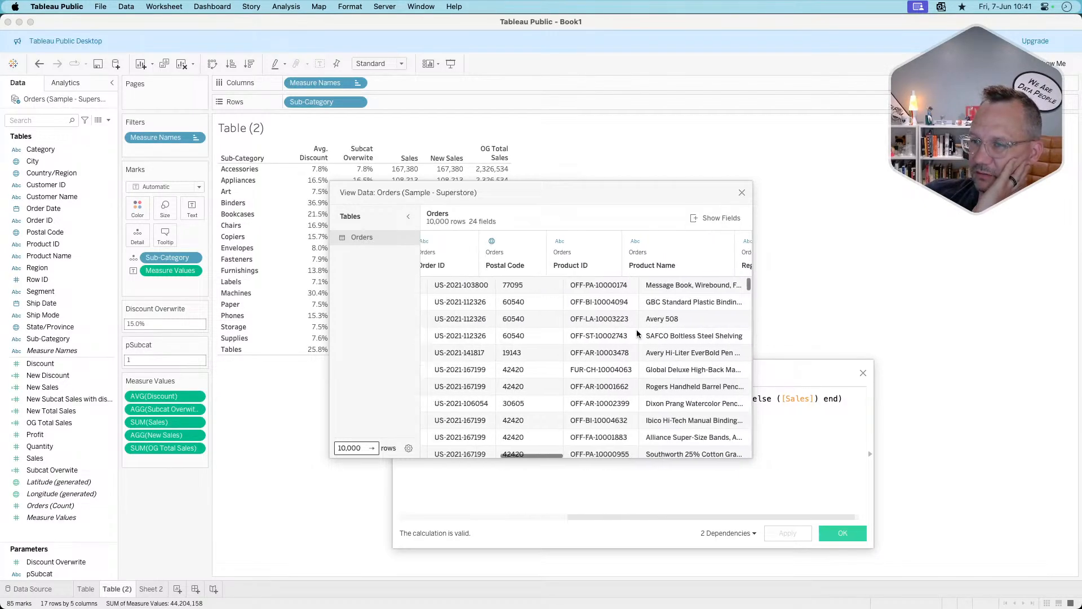
{"action": "left_click", "coordinate": [742, 192]}
Try fixing the New Sales level of detail expression on [Row ID] instead of [Order ID], applying the formula and checking Binders.
{"action": "scroll", "coordinate": [515, 402], "scroll_direction": "left", "scroll_amount": 6}
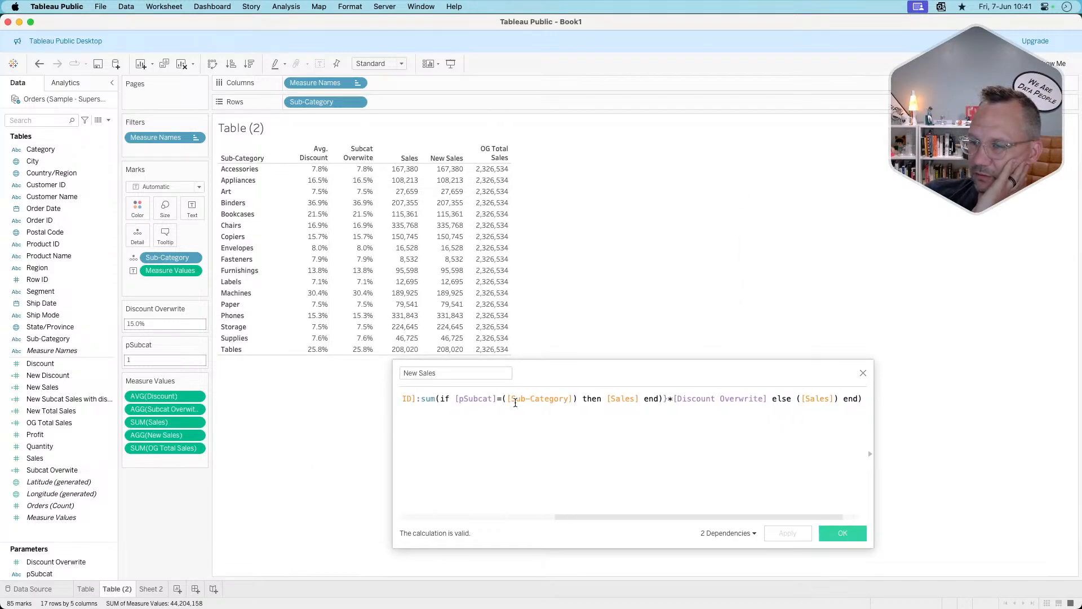
{"action": "scroll", "coordinate": [515, 403], "scroll_direction": "left", "scroll_amount": 1}
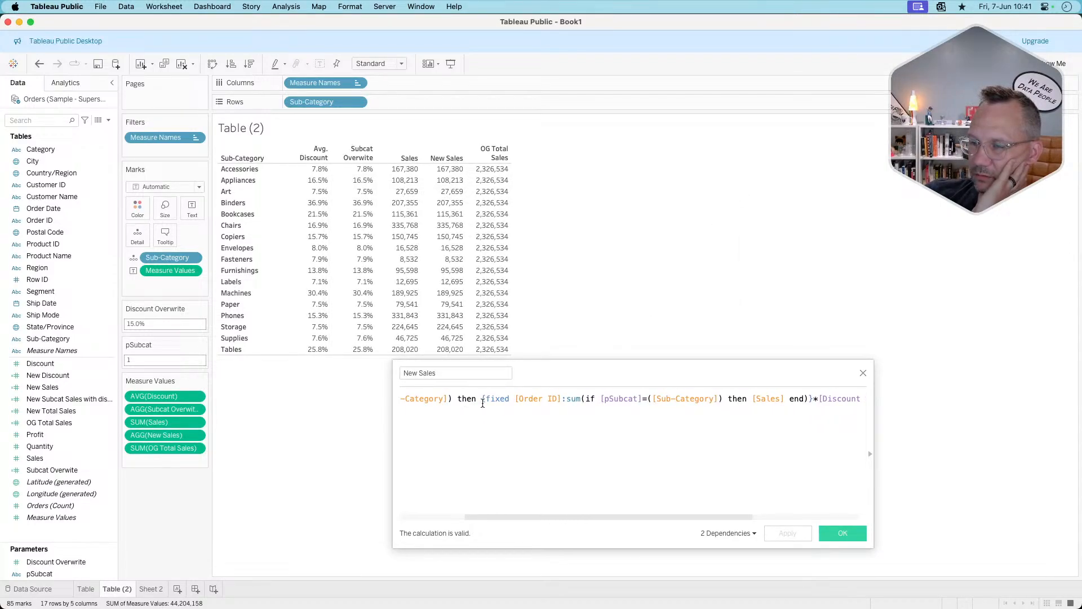
{"action": "double_click", "coordinate": [529, 399]}
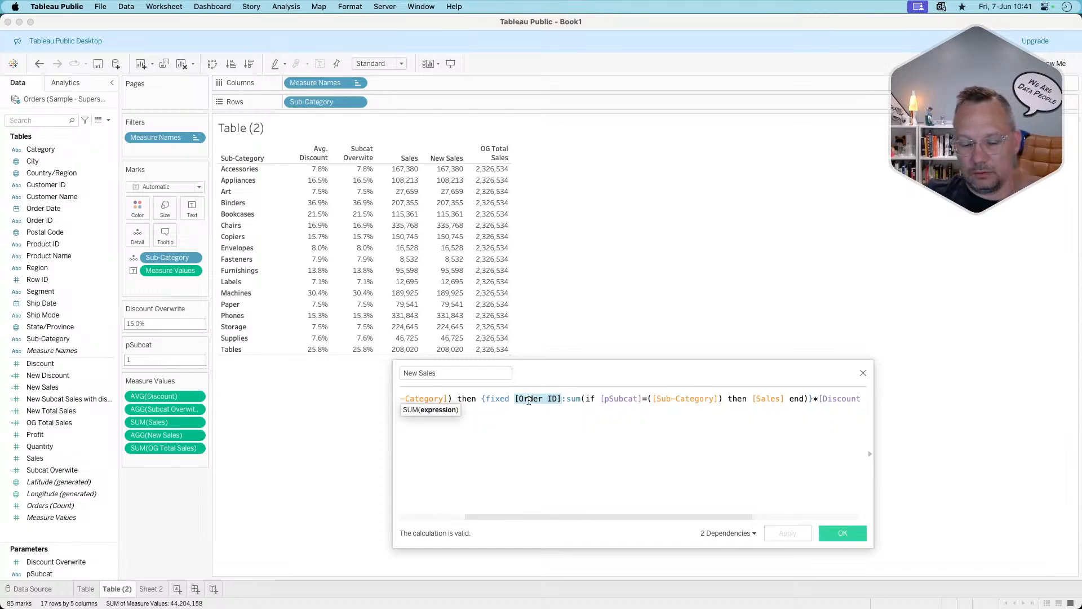
{"action": "type", "text": "row"}
{"action": "key", "text": "Return"}
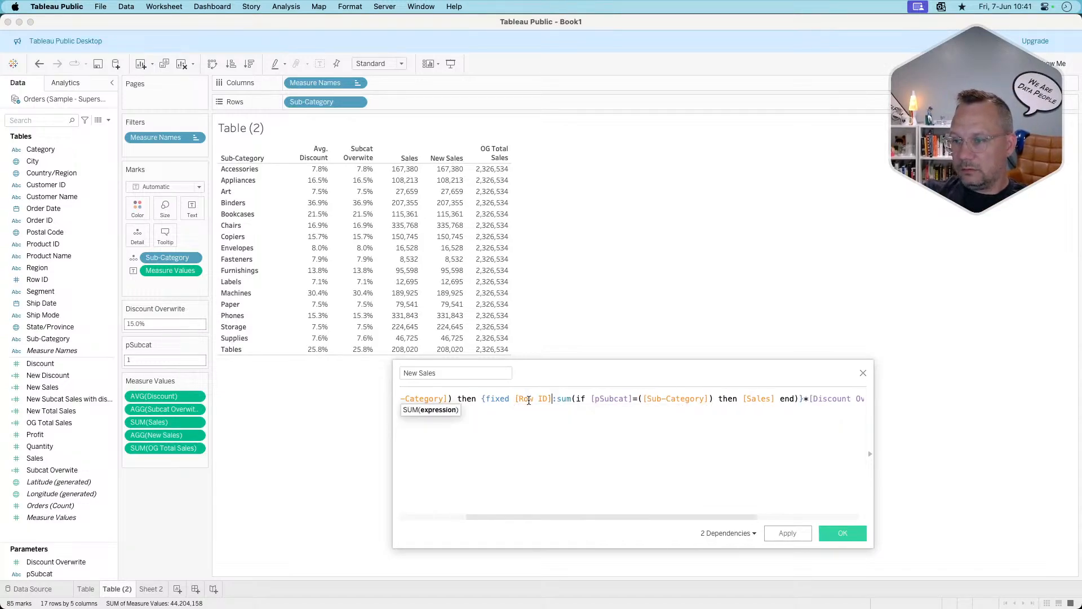
{"action": "left_click", "coordinate": [778, 533]}
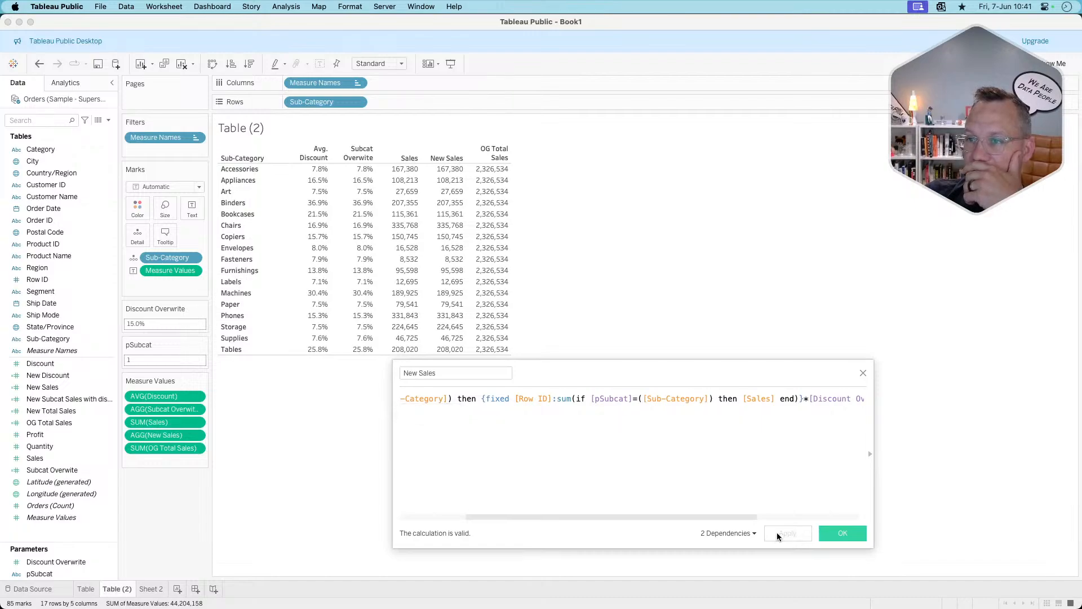
{"action": "left_click", "coordinate": [241, 205]}
{"action": "left_click", "coordinate": [241, 206]}
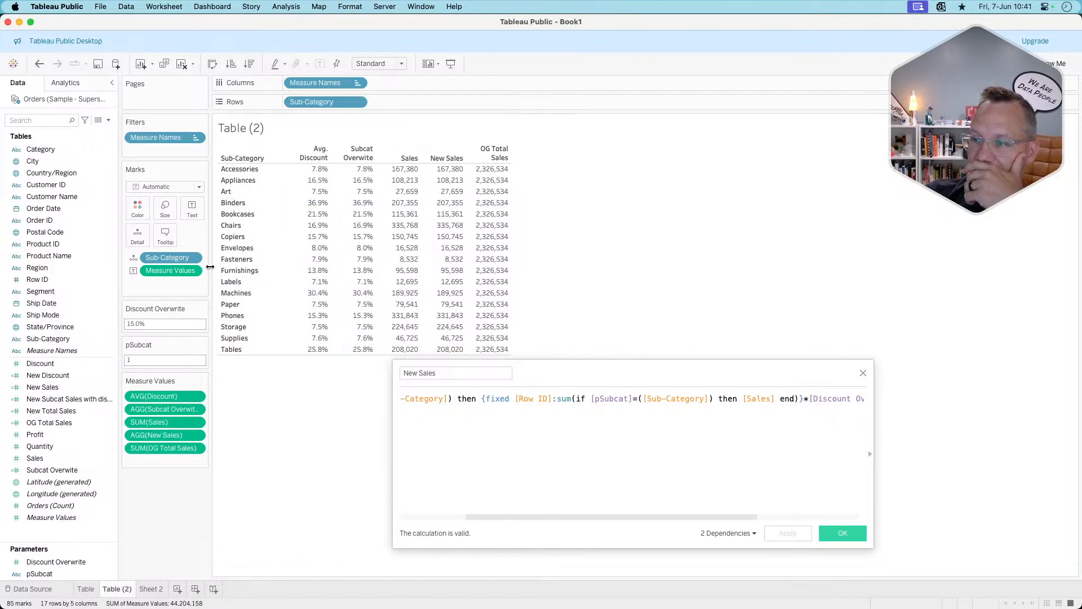
Try min instead of sum inside the fixed [Row ID] expression, applying the New Sales formula and selecting Binders to check it.
{"action": "left_click", "coordinate": [524, 424]}
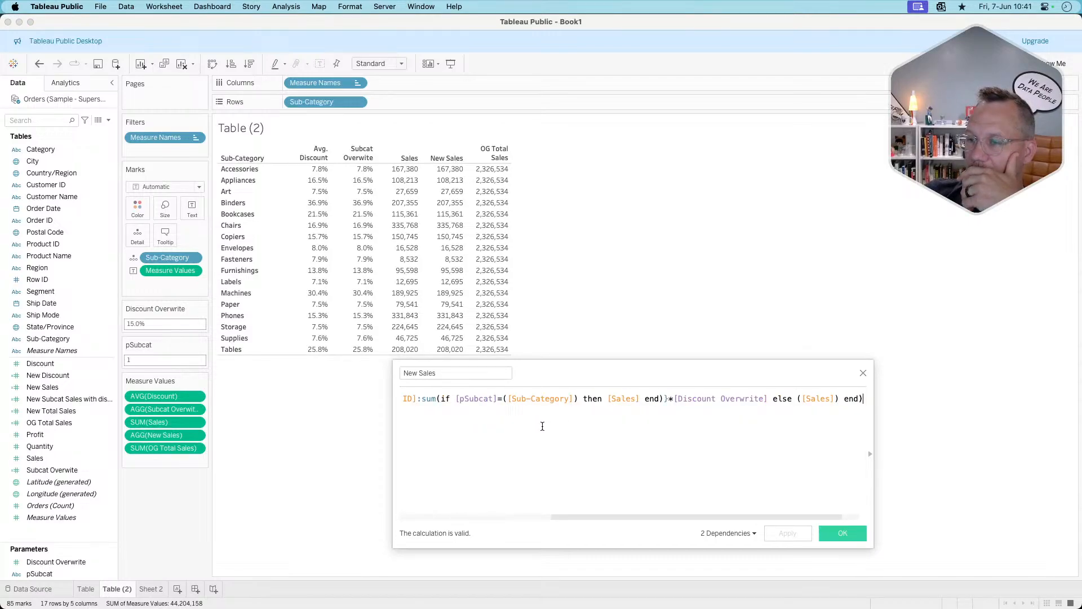
{"action": "double_click", "coordinate": [428, 399]}
{"action": "type", "text": "min"}
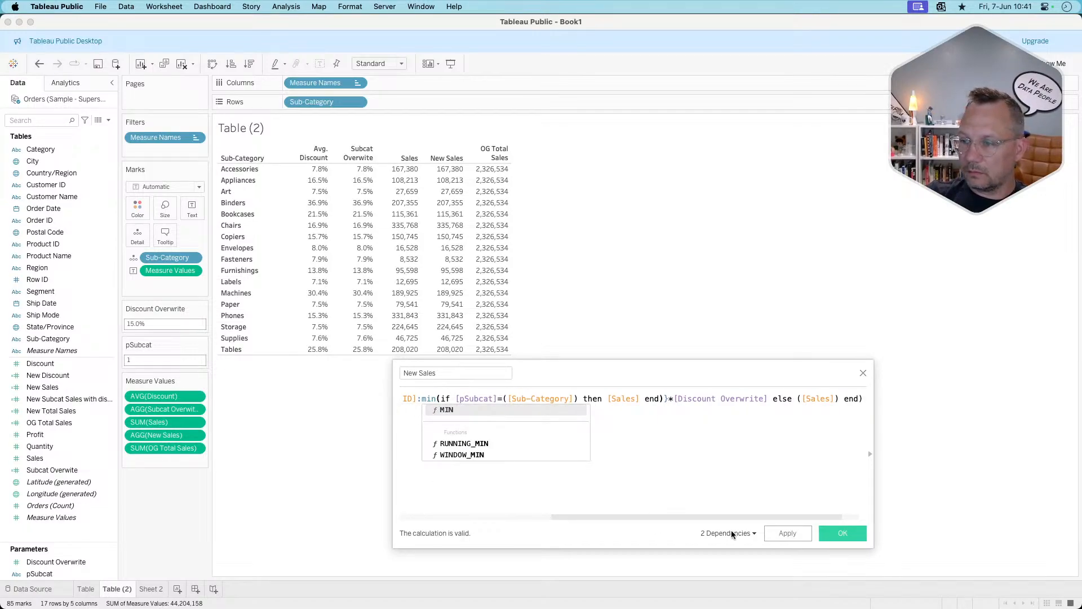
{"action": "left_click", "coordinate": [776, 532]}
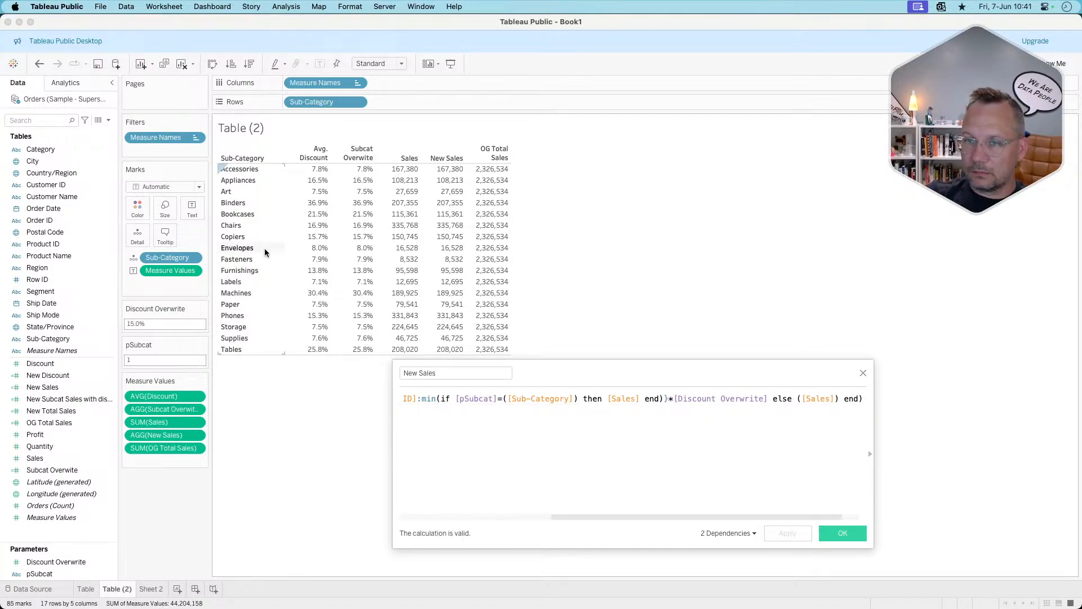
{"action": "left_click", "coordinate": [242, 203]}
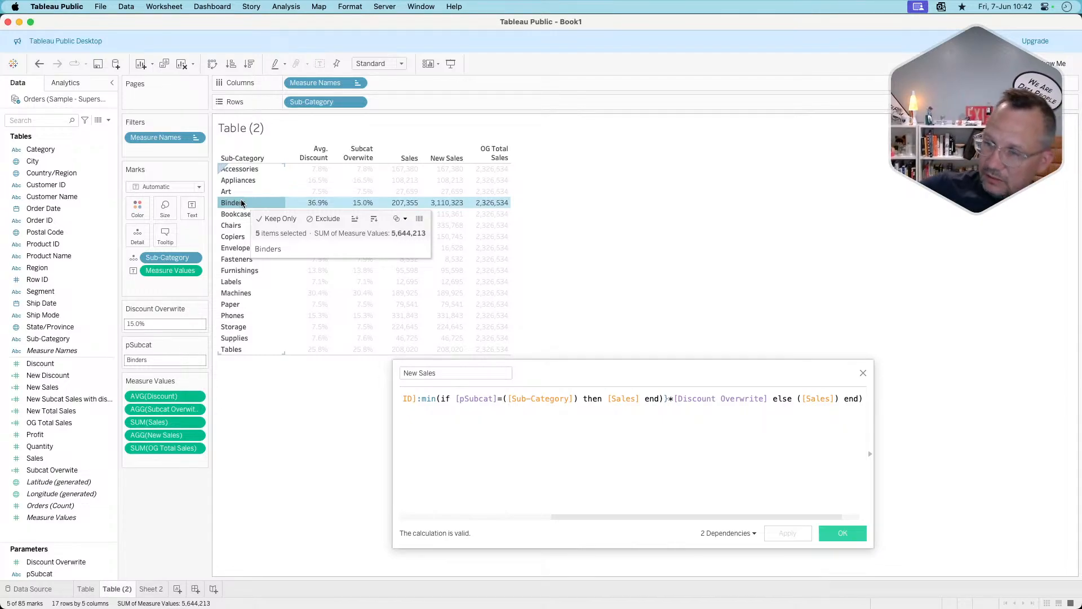
Undo the min and [Row ID] changes to New Sales, and check Binders with the fixed [Order ID] version.
{"action": "left_click", "coordinate": [39, 65]}
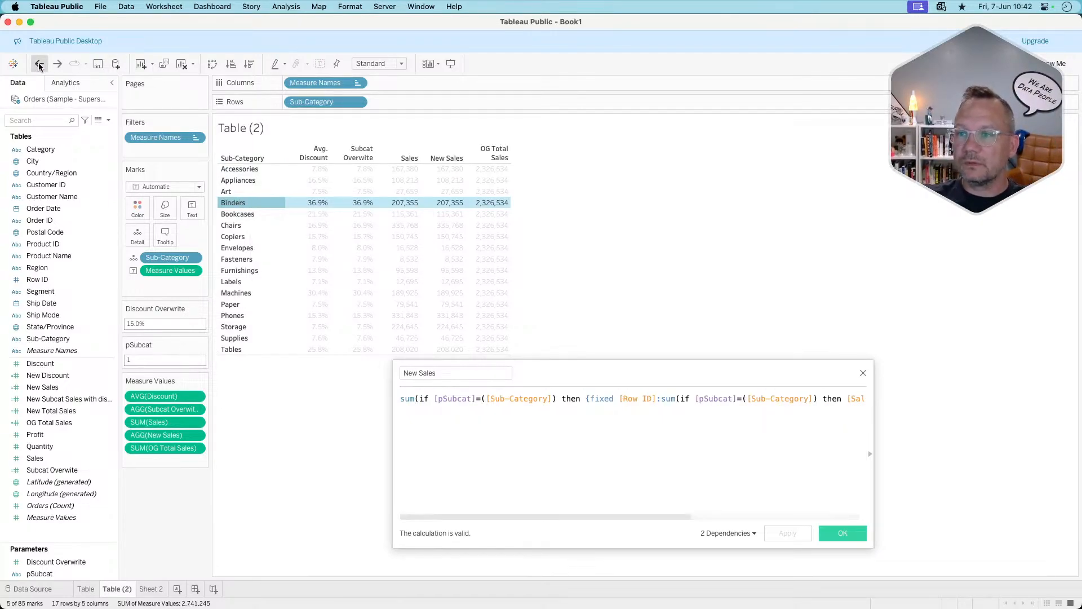
{"action": "left_click", "coordinate": [39, 64]}
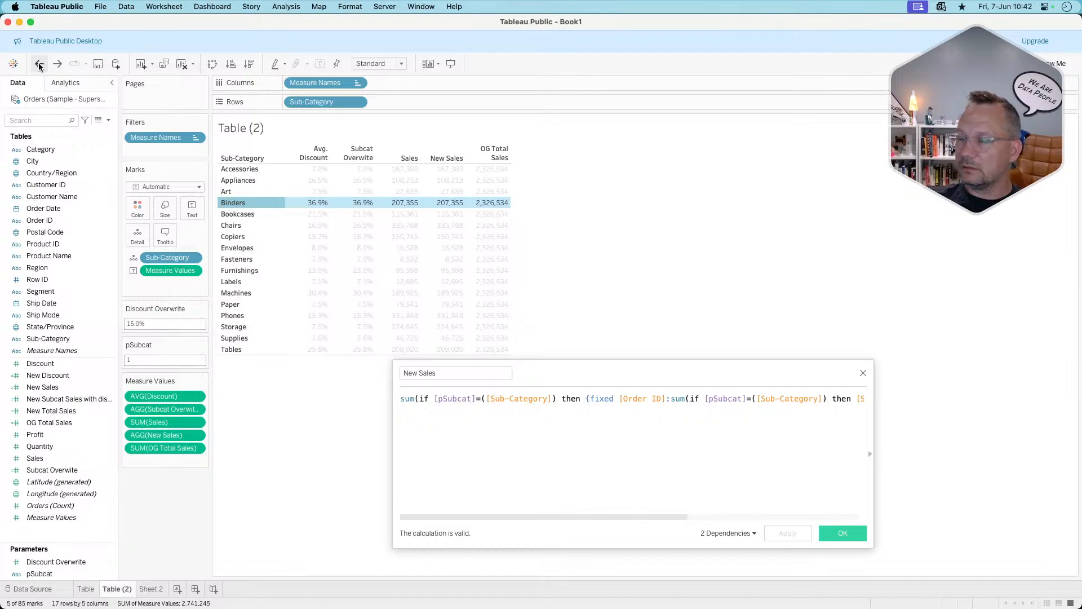
{"action": "left_click", "coordinate": [40, 65]}
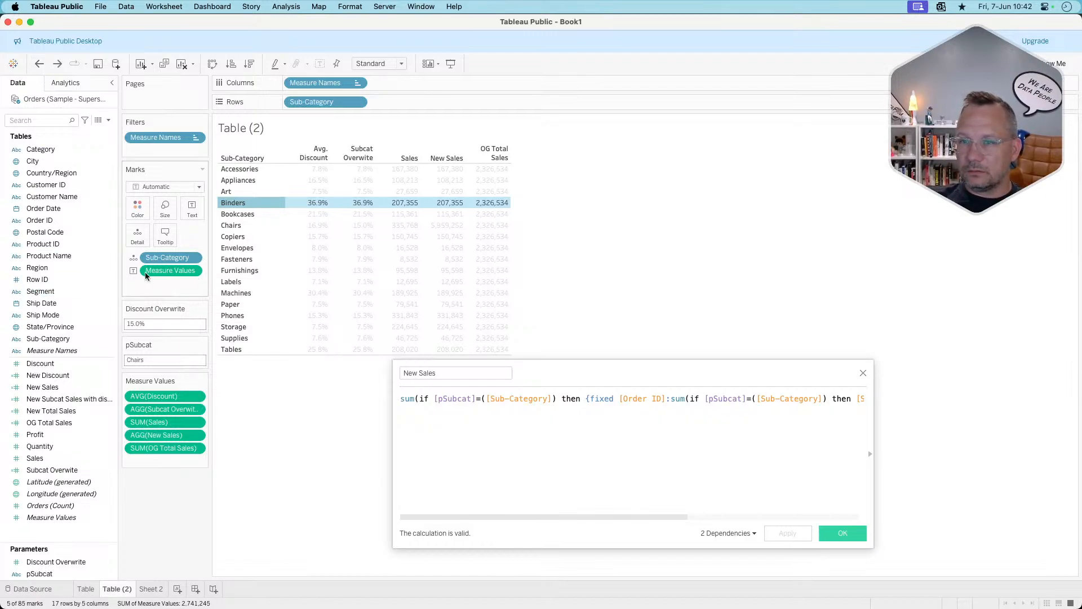
{"action": "left_click", "coordinate": [239, 204]}
{"action": "left_click", "coordinate": [239, 203]}
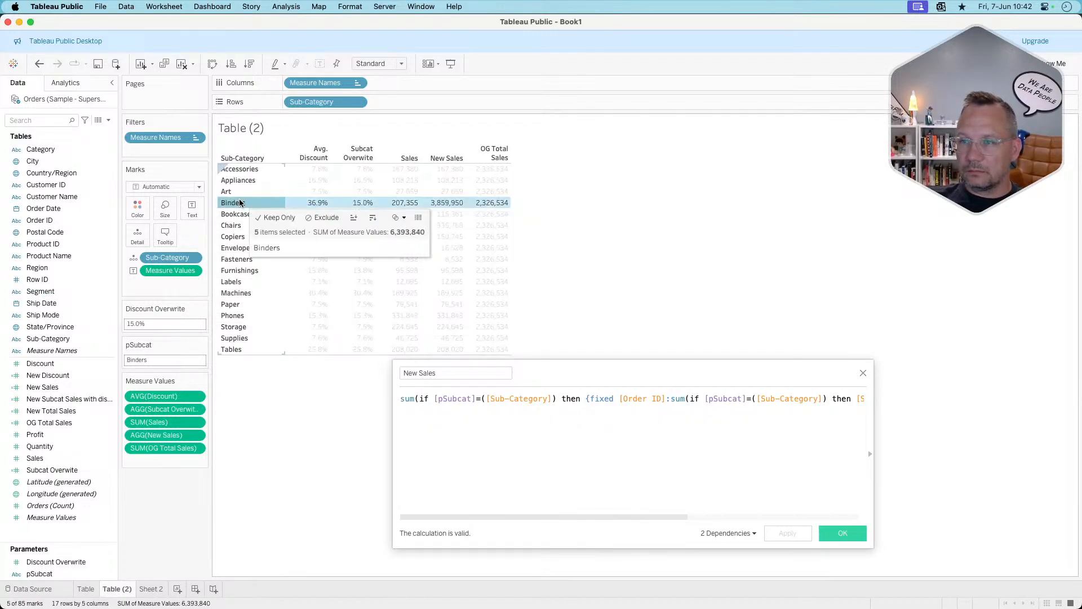
{"action": "left_click", "coordinate": [239, 203]}
Undo back to the original attr([Sub-Category]) New Sales formula, keeping New Total Sales in the table and Sub-Category on the rows.
{"action": "left_click", "coordinate": [40, 64]}
{"action": "left_click", "coordinate": [40, 64]}
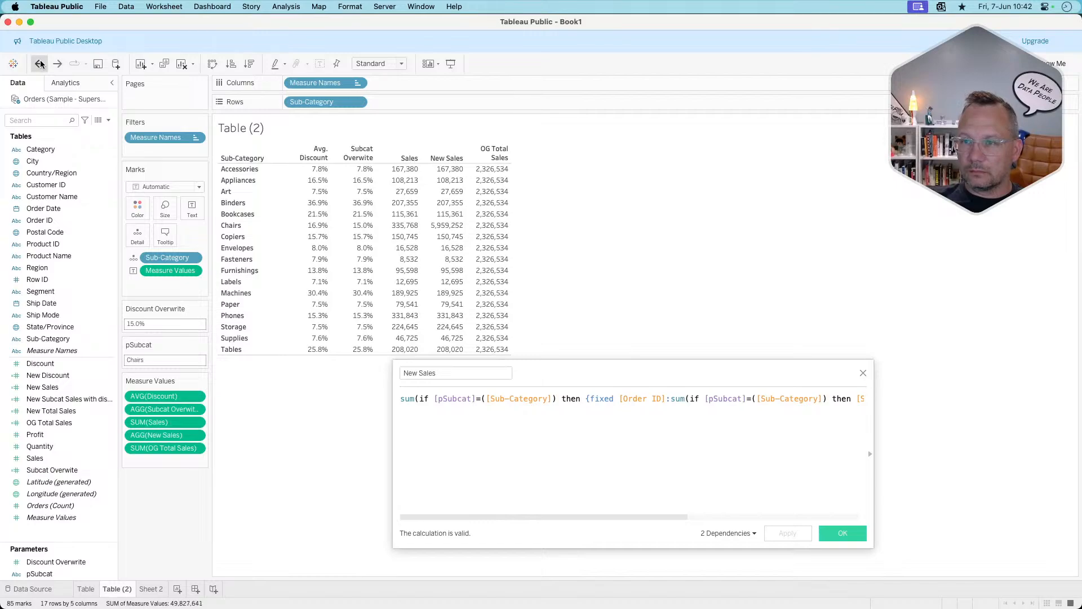
{"action": "left_click", "coordinate": [40, 64]}
{"action": "left_click", "coordinate": [40, 64]}
{"action": "left_click", "coordinate": [40, 64]}
{"action": "left_click", "coordinate": [40, 64]}
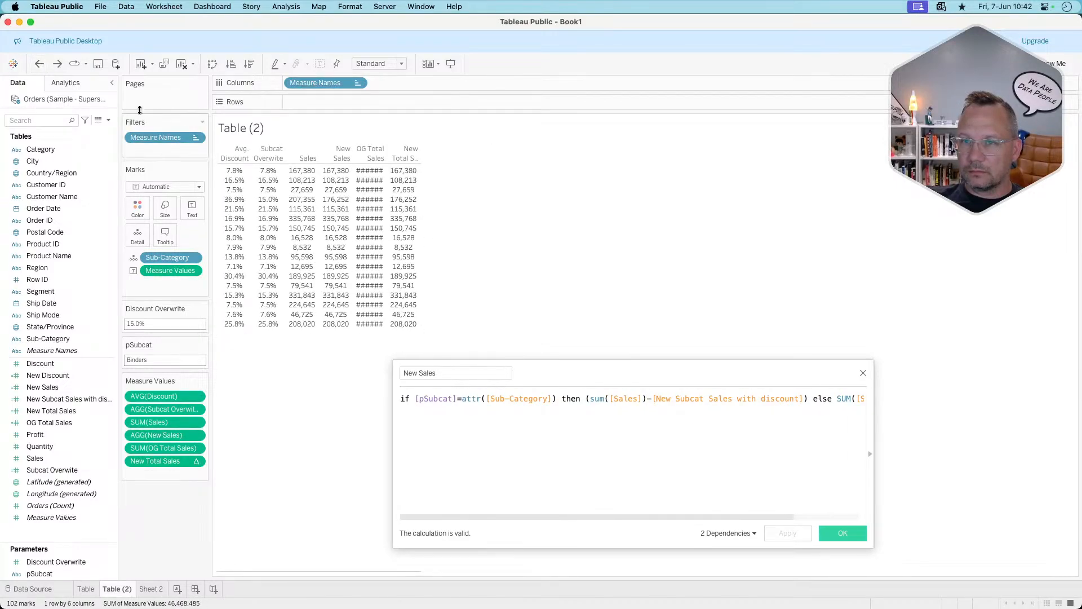
{"action": "left_click", "coordinate": [57, 63]}
Check New Sales and New Total Sales with Binders and with Chairs selected, and clear the selection.
{"action": "left_click", "coordinate": [235, 206]}
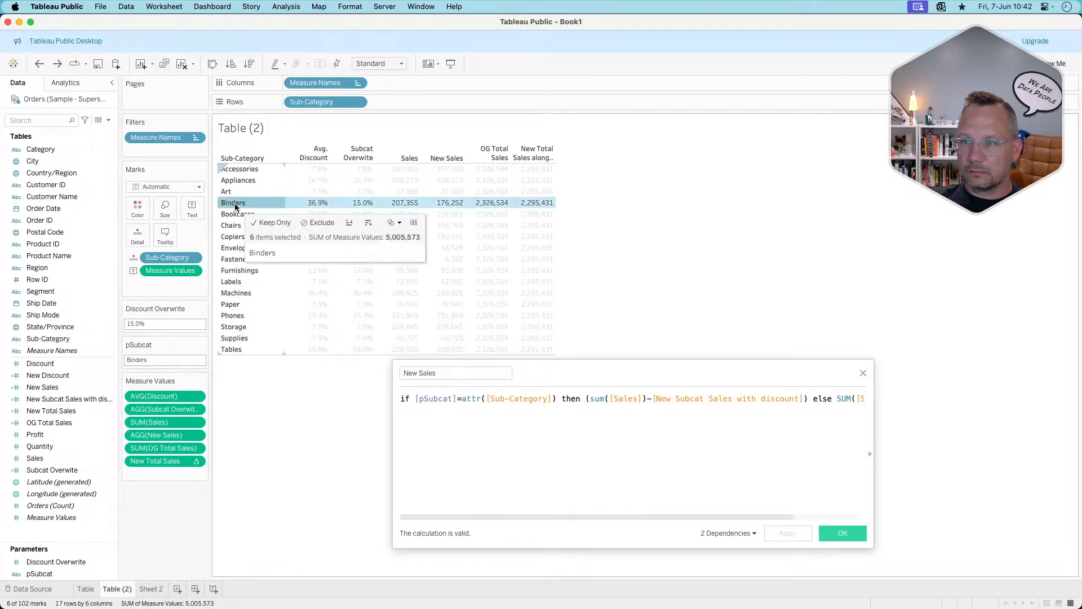
{"action": "left_click", "coordinate": [234, 224]}
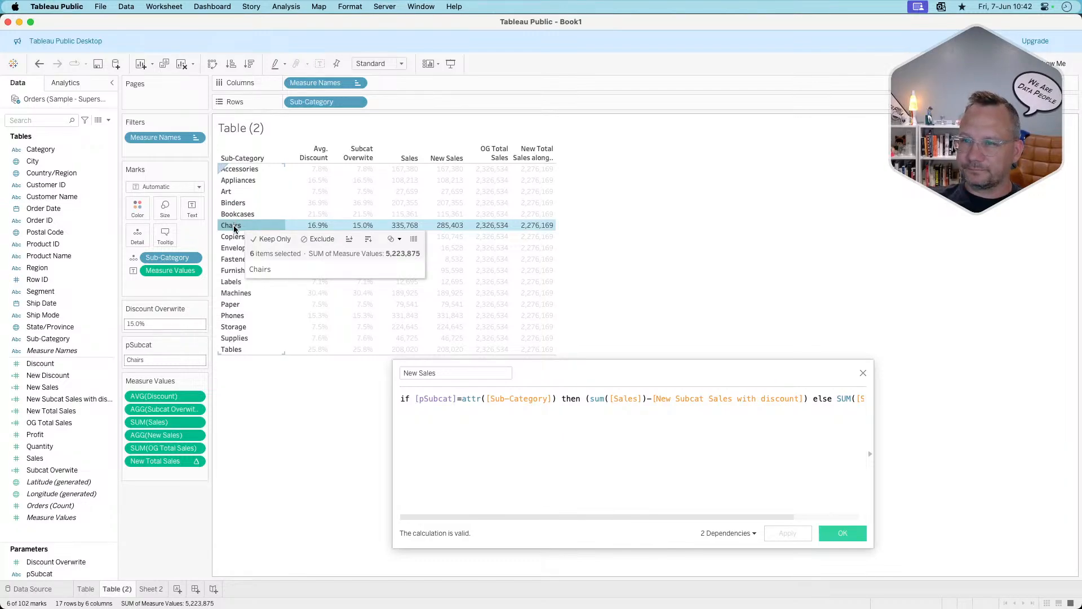
{"action": "left_click", "coordinate": [234, 229]}
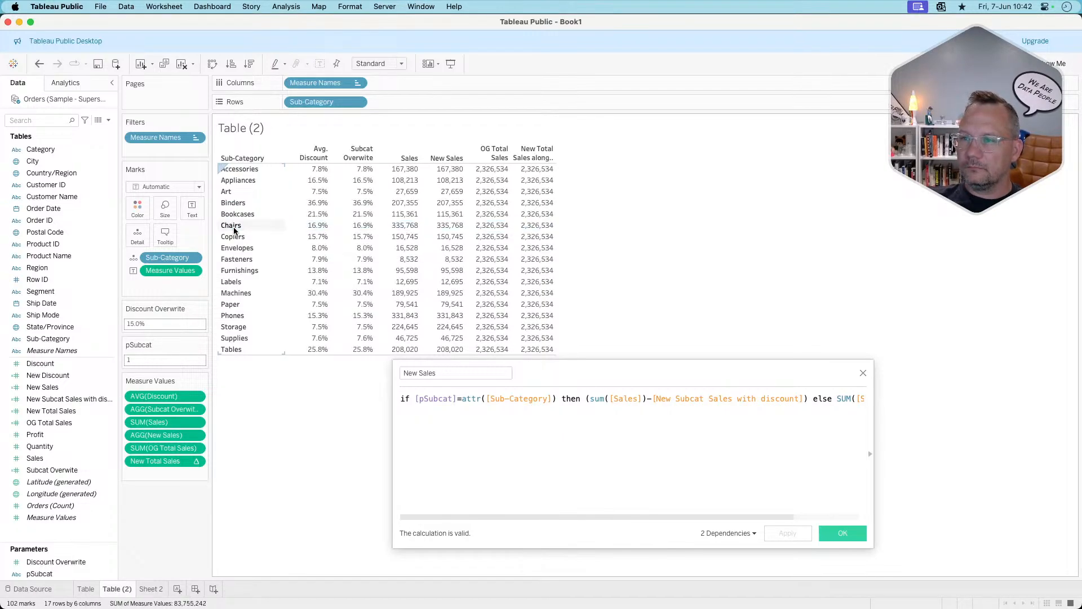
{"action": "left_click", "coordinate": [235, 230]}
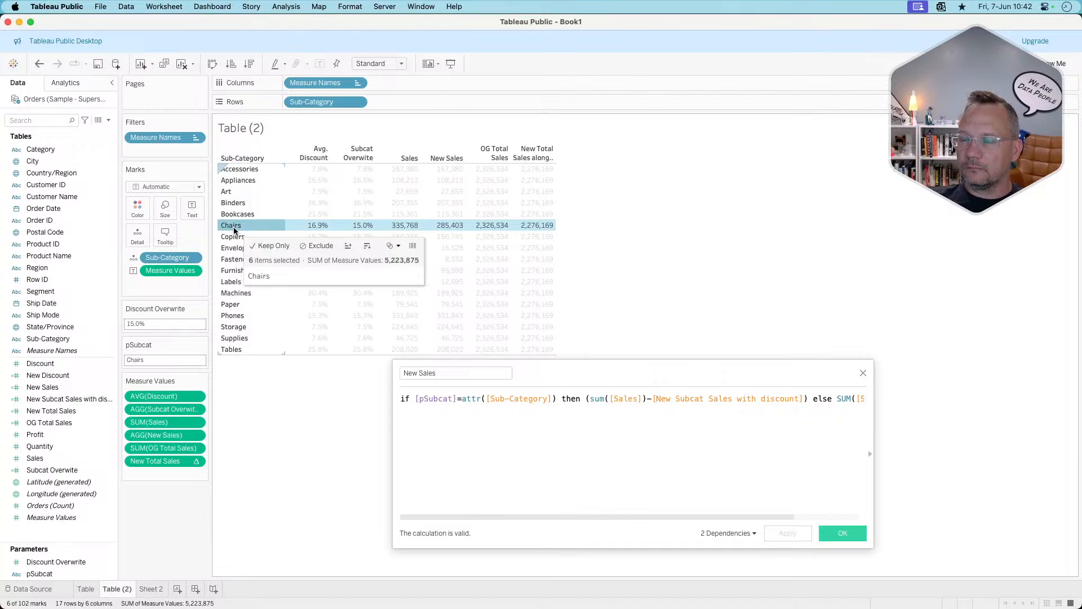
{"action": "left_click", "coordinate": [235, 229]}
Review the New Sales formula with Envelopes selected in the table, and close the calculation editor.
{"action": "left_click", "coordinate": [512, 471]}
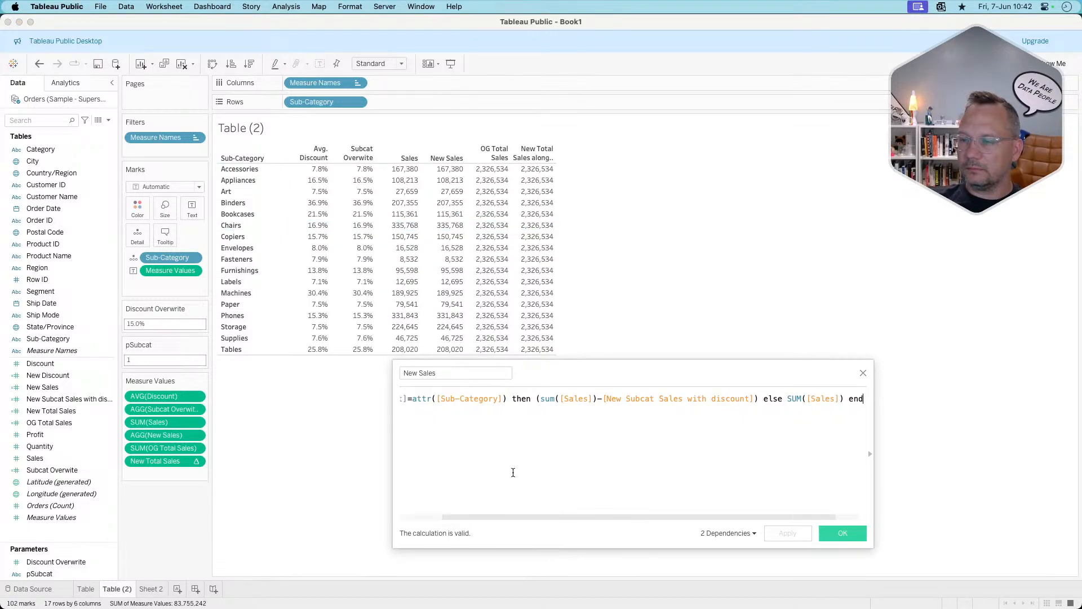
{"action": "scroll", "coordinate": [513, 472], "scroll_direction": "left", "scroll_amount": 3}
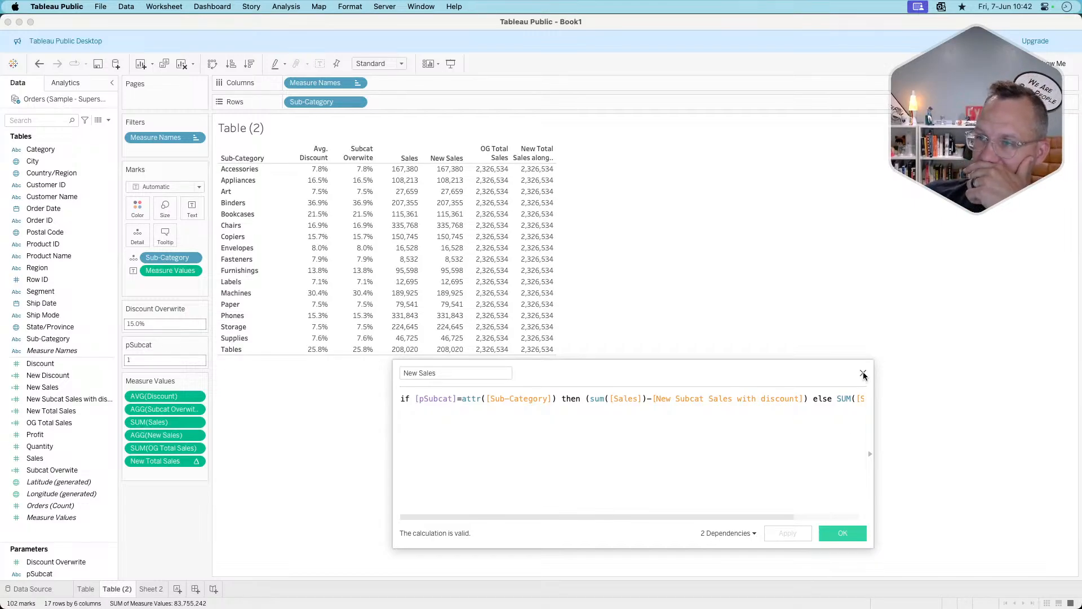
{"action": "left_click", "coordinate": [233, 246]}
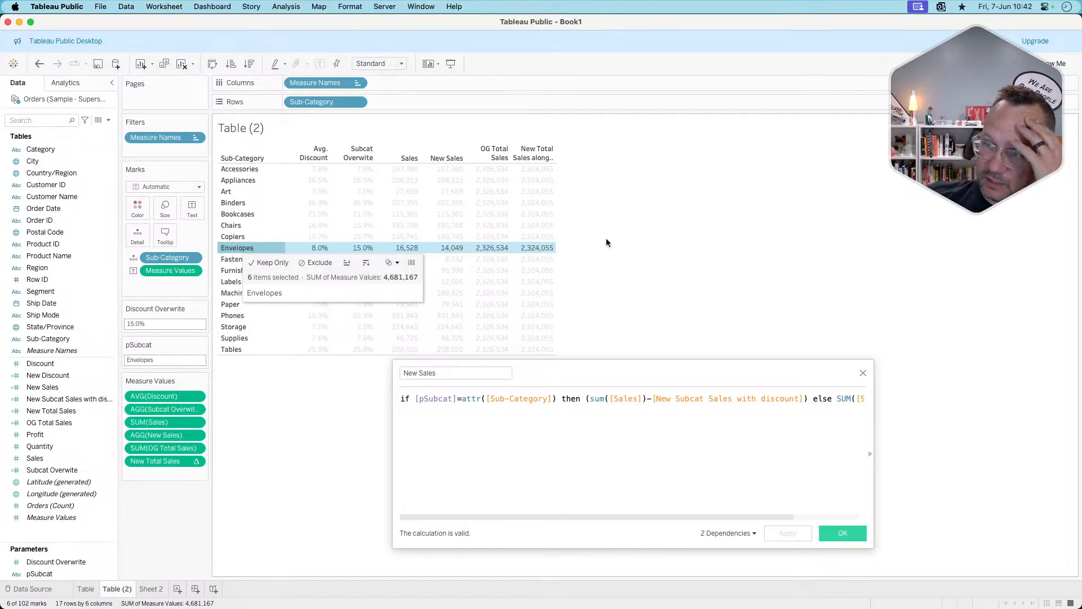
{"action": "mouse_move", "coordinate": [533, 250]}
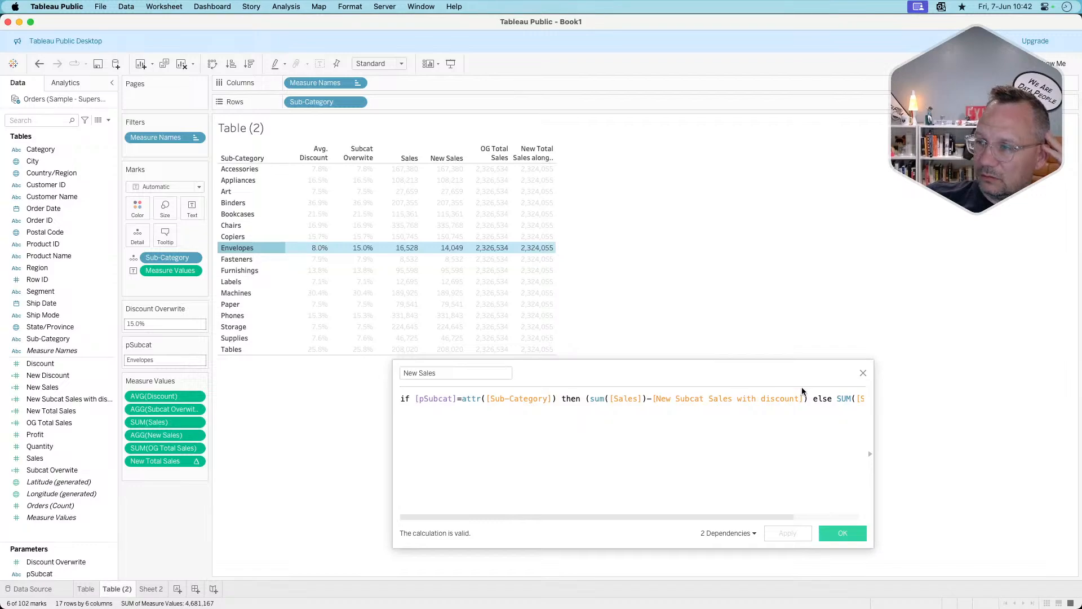
{"action": "left_click", "coordinate": [863, 374]}
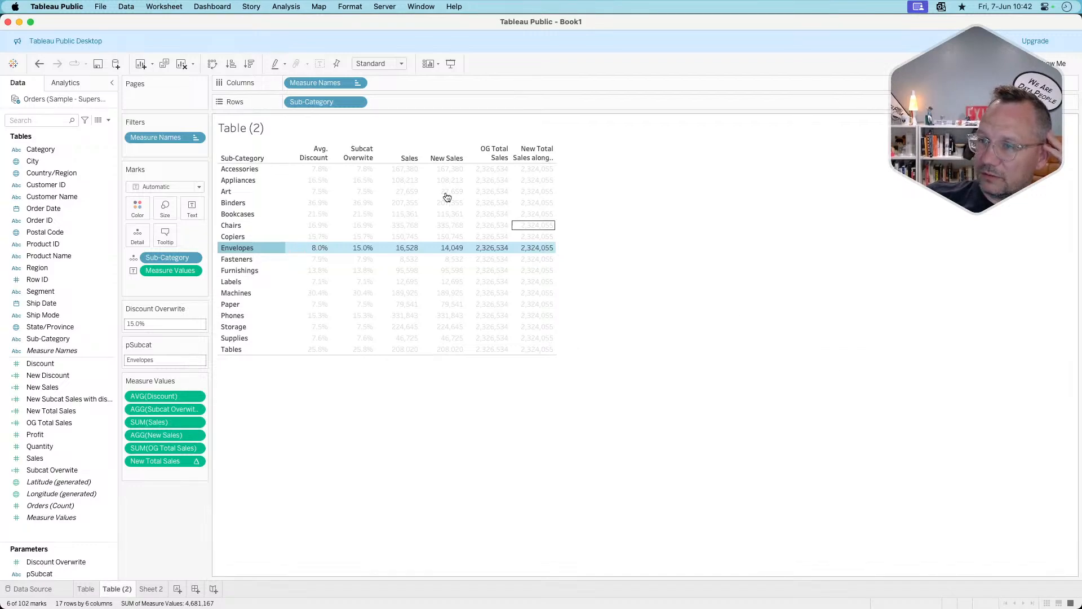
Add column grand totals to the table and reselect Envelopes to check them.
{"action": "left_click", "coordinate": [71, 84]}
{"action": "left_click_drag", "start_coordinate": [50, 161], "coordinate": [380, 160]}
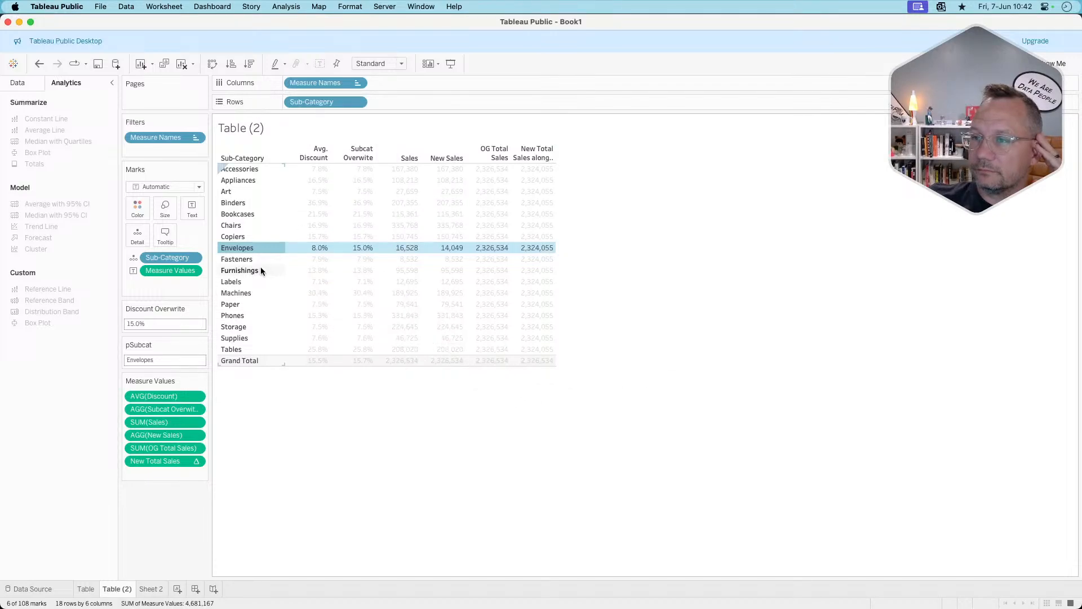
{"action": "left_click", "coordinate": [250, 248]}
{"action": "left_click", "coordinate": [250, 247]}
Try totalling all measures using Sum, undo that total setting, and clear the Envelopes selection.
{"action": "left_click", "coordinate": [286, 7]}
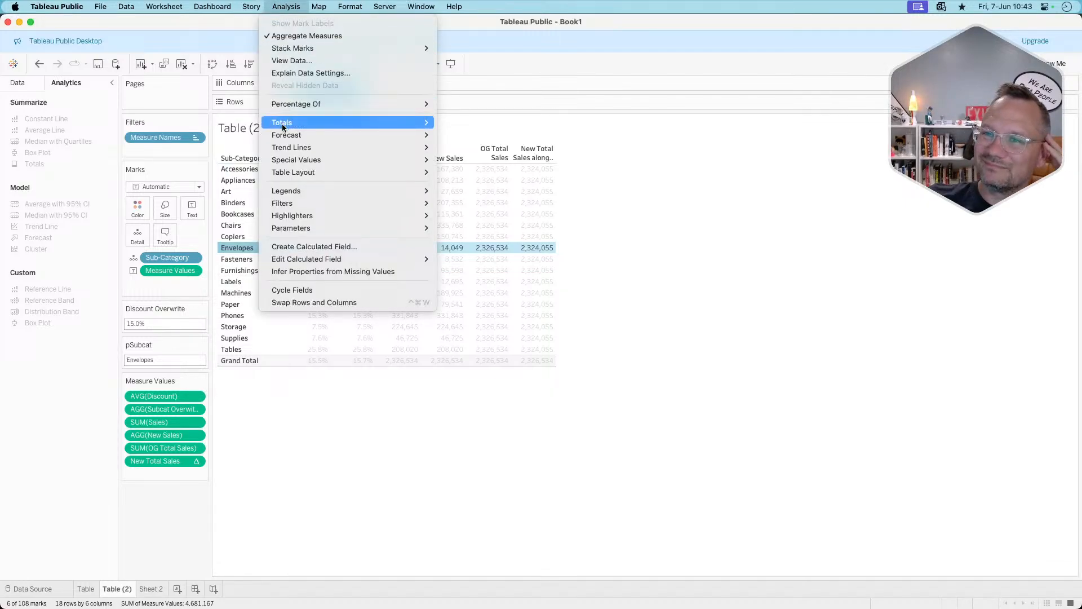
{"action": "mouse_move", "coordinate": [282, 123]}
{"action": "mouse_move", "coordinate": [522, 204]}
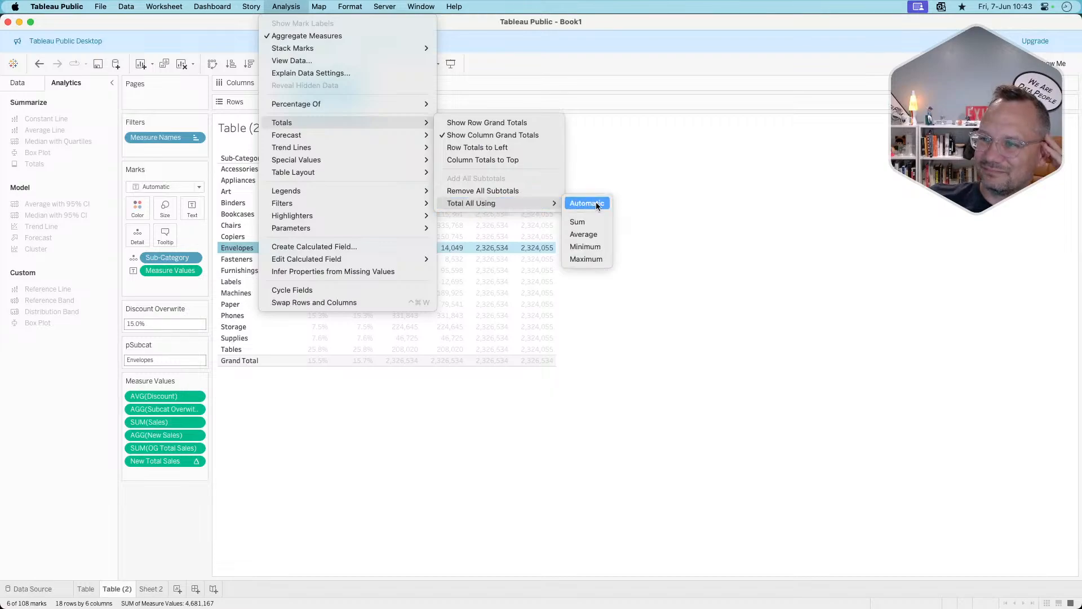
{"action": "left_click", "coordinate": [591, 222]}
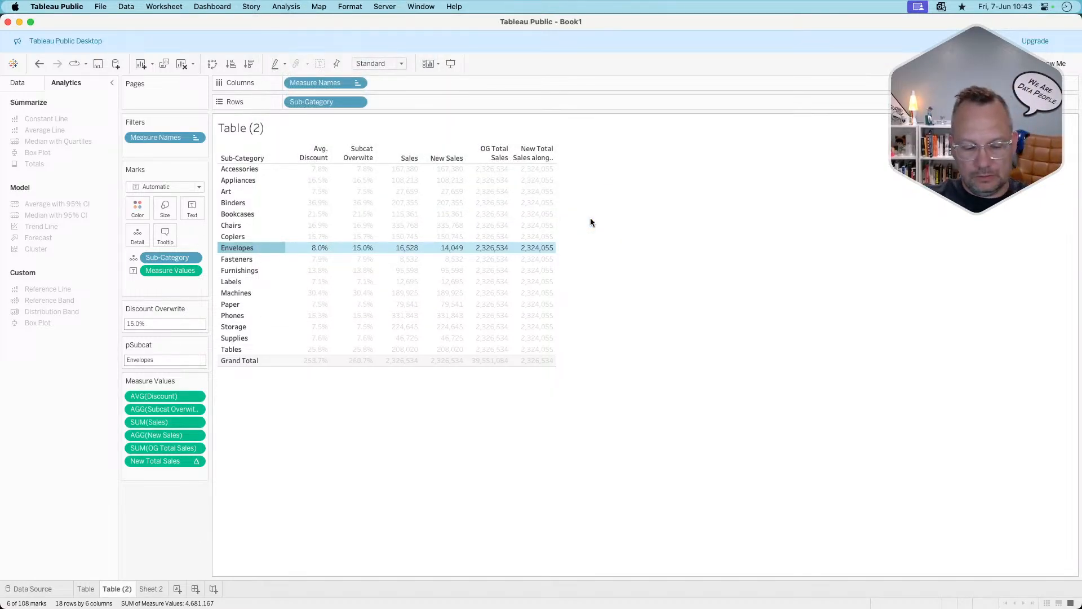
{"action": "left_click", "coordinate": [619, 264]}
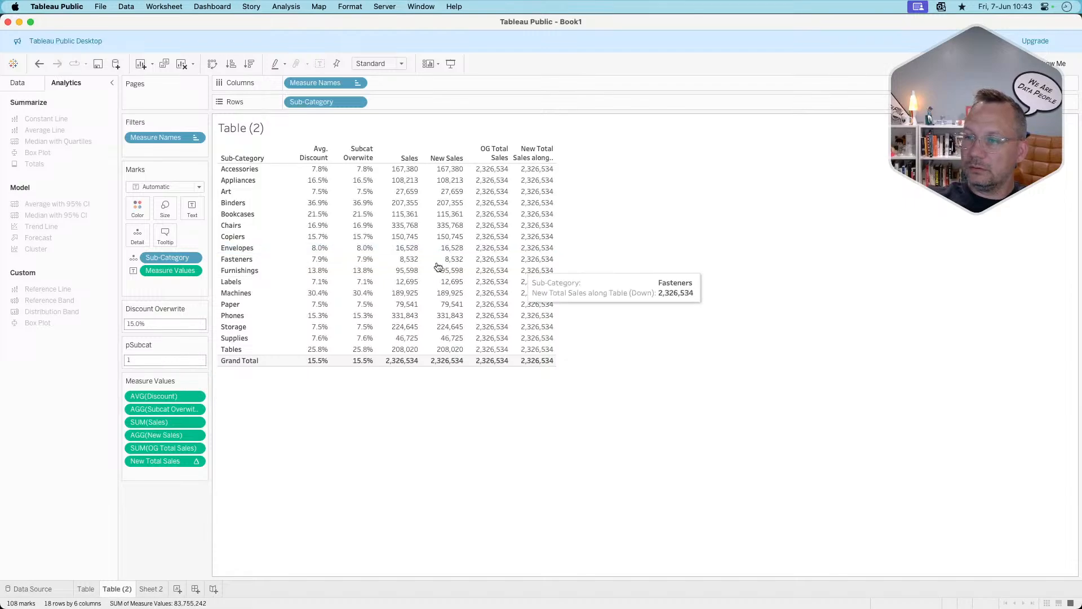
Try totalling all measures using Average with Labels selected, undo that total setting, and clear the selection.
{"action": "left_click", "coordinate": [239, 285]}
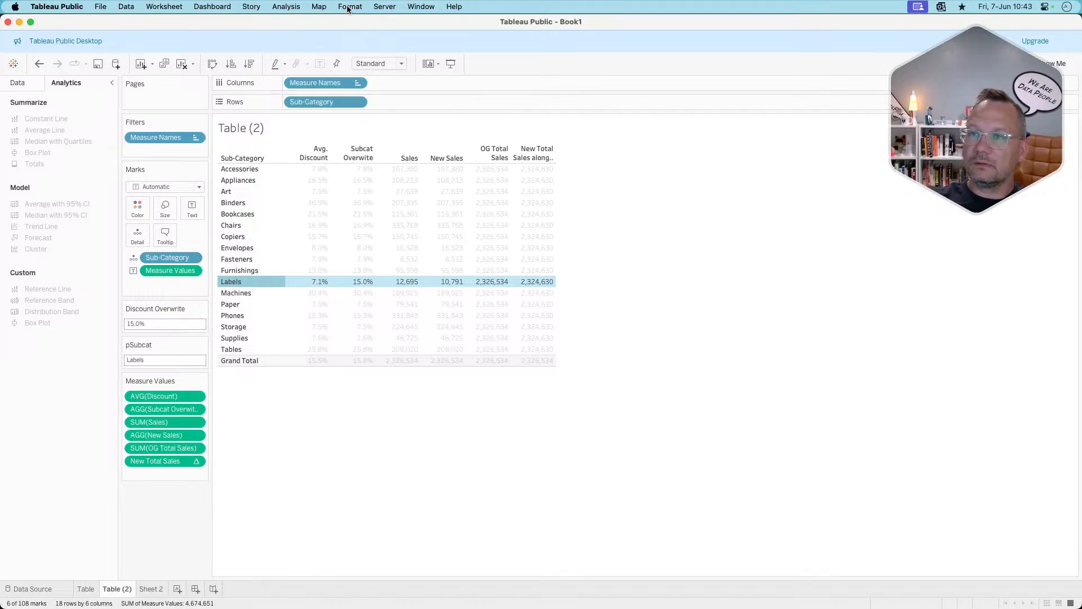
{"action": "left_click", "coordinate": [212, 6]}
{"action": "mouse_move", "coordinate": [286, 6]}
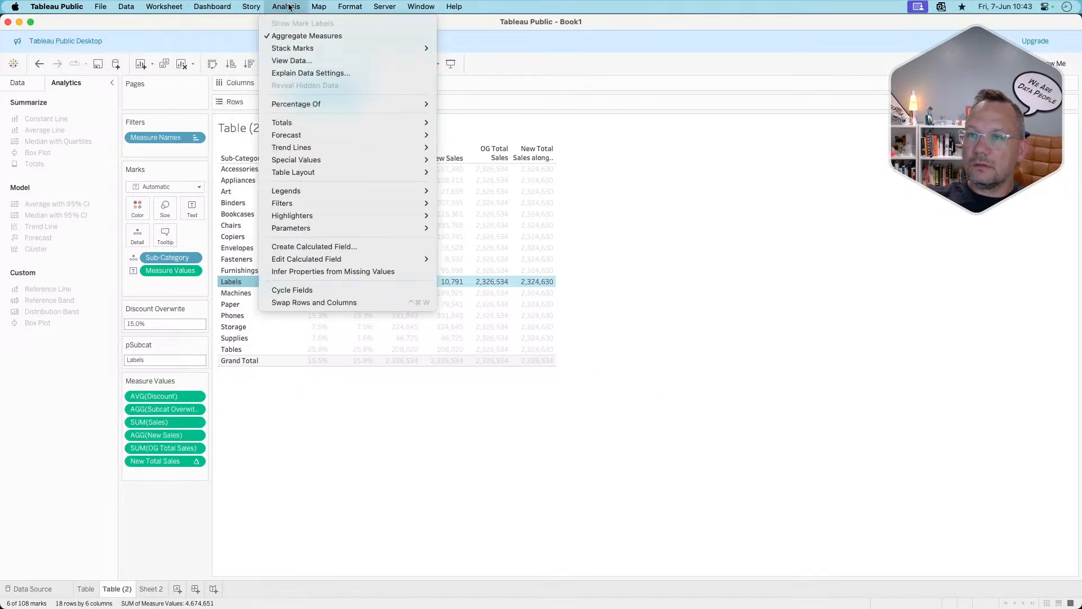
{"action": "mouse_move", "coordinate": [325, 120]}
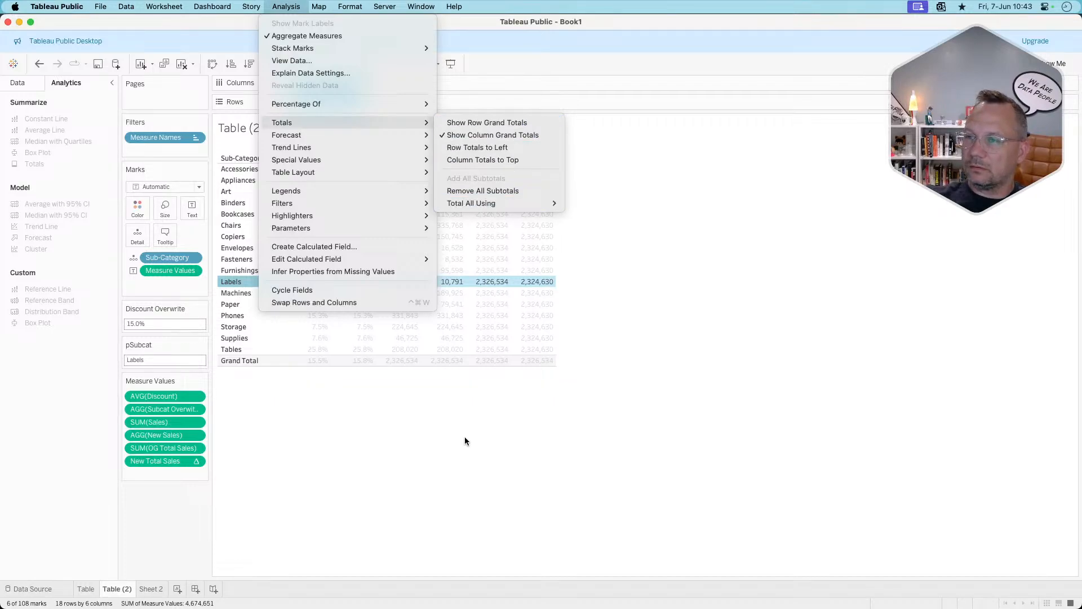
{"action": "mouse_move", "coordinate": [519, 202]}
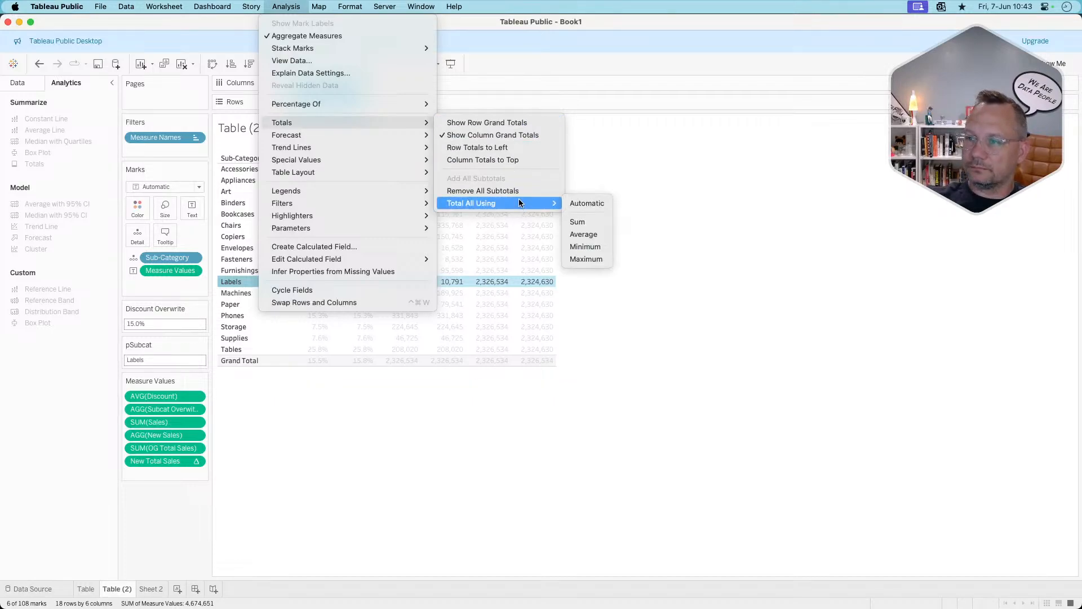
{"action": "left_click", "coordinate": [596, 234]}
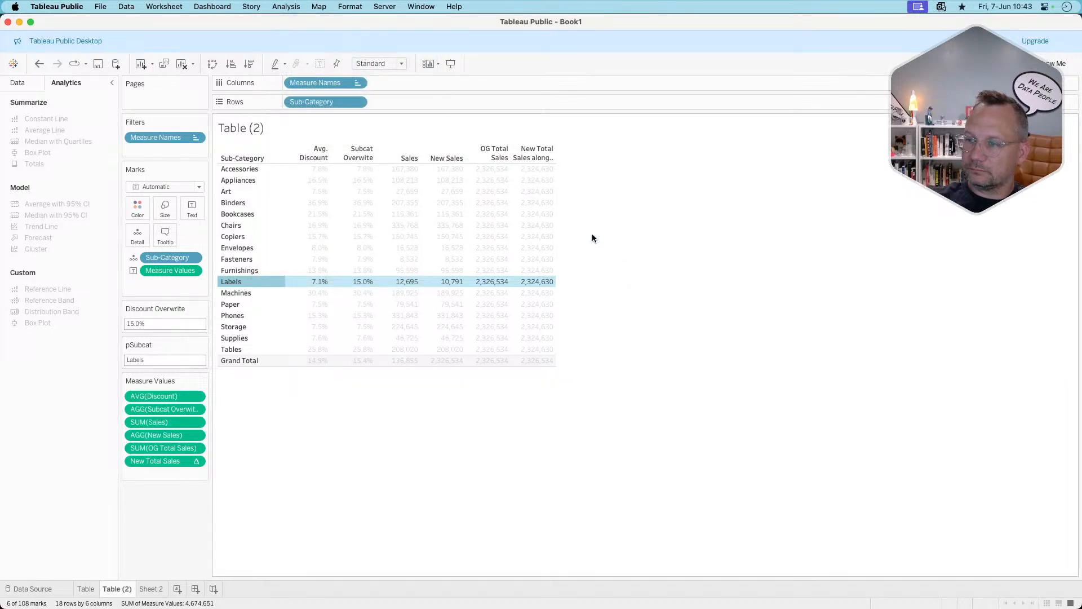
{"action": "left_click", "coordinate": [239, 508]}
Set the New Total Sales table calculation to compute using Sub-Category.
{"action": "left_click", "coordinate": [195, 461]}
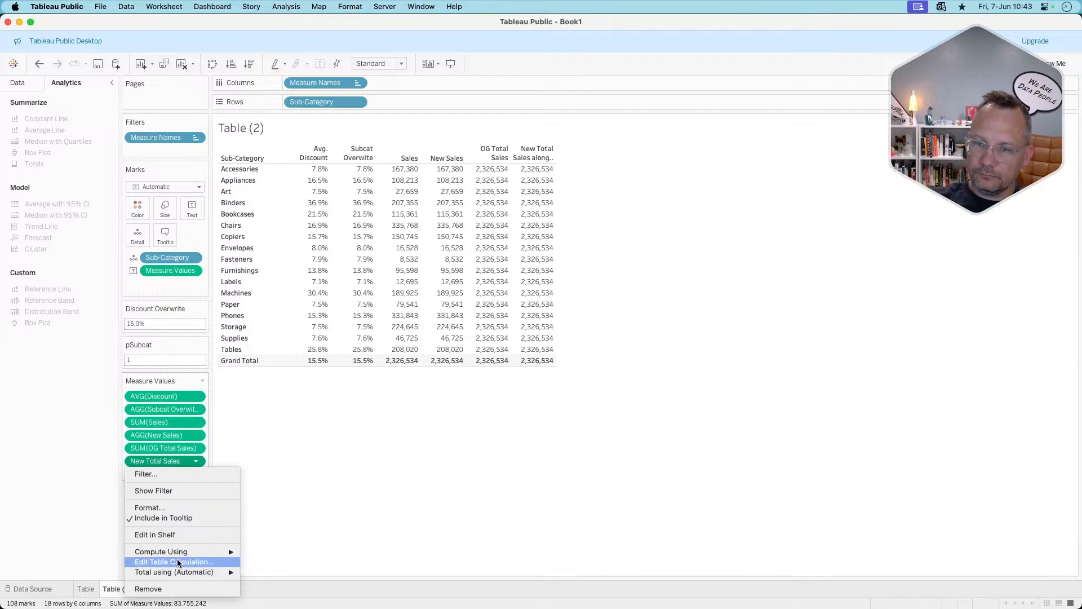
{"action": "mouse_move", "coordinate": [180, 555]}
{"action": "left_click", "coordinate": [273, 572]}
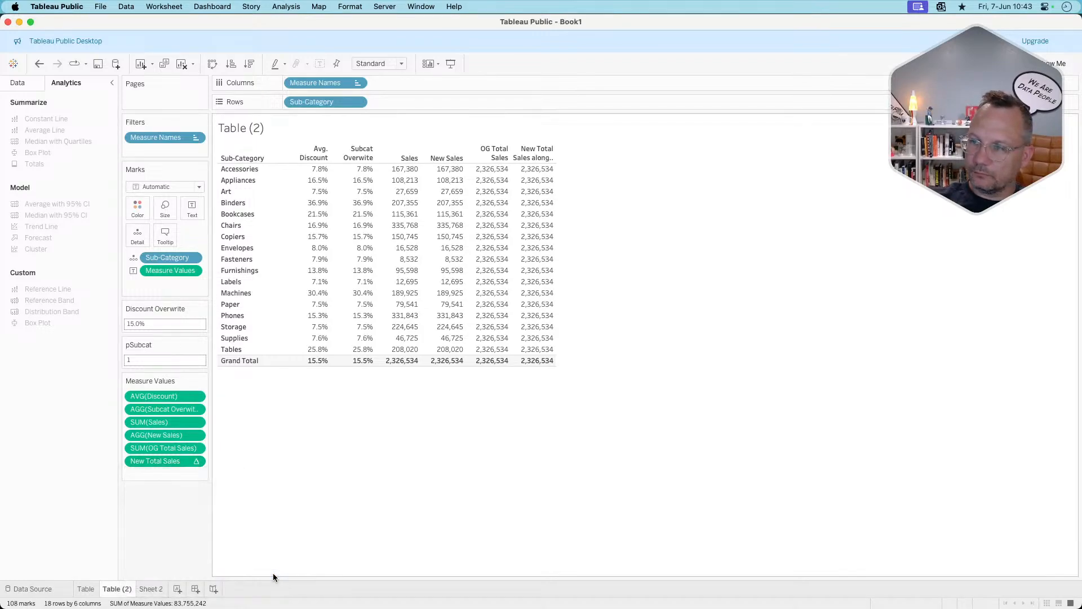
Check New Total Sales and the Grand Total row with Fasteners, Furnishings, Copiers and Art selected in turn, and clear the selection.
{"action": "left_click", "coordinate": [241, 256]}
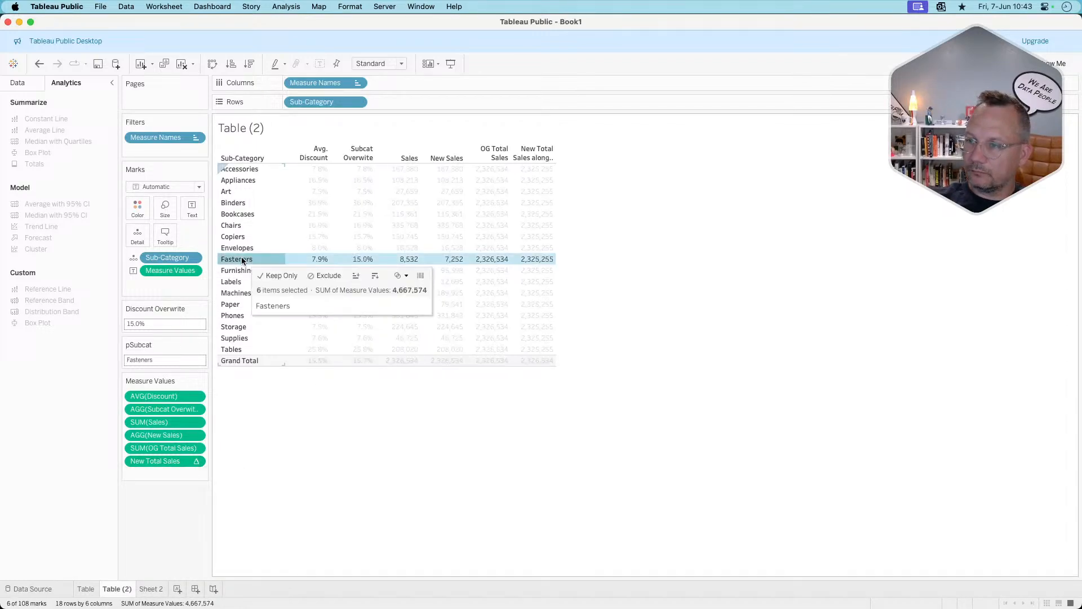
{"action": "left_click", "coordinate": [239, 272]}
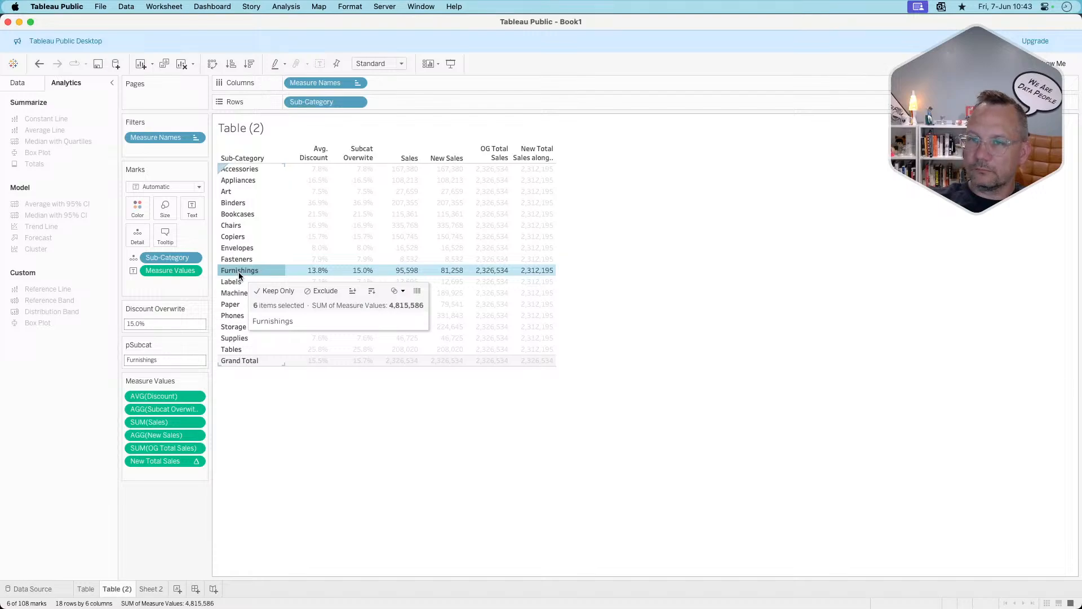
{"action": "left_click", "coordinate": [238, 275]}
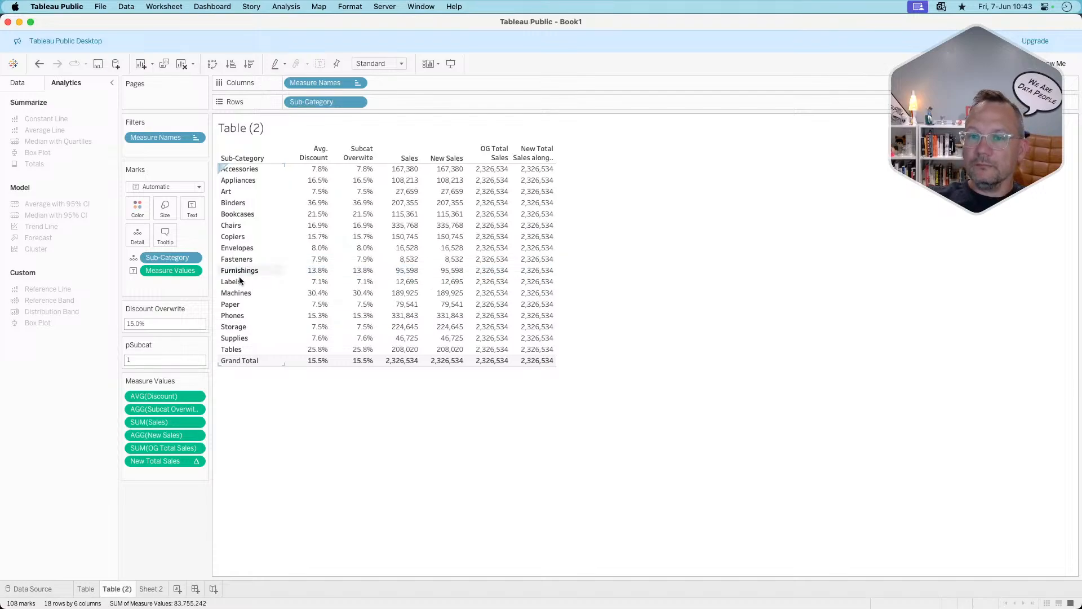
{"action": "left_click", "coordinate": [234, 237]}
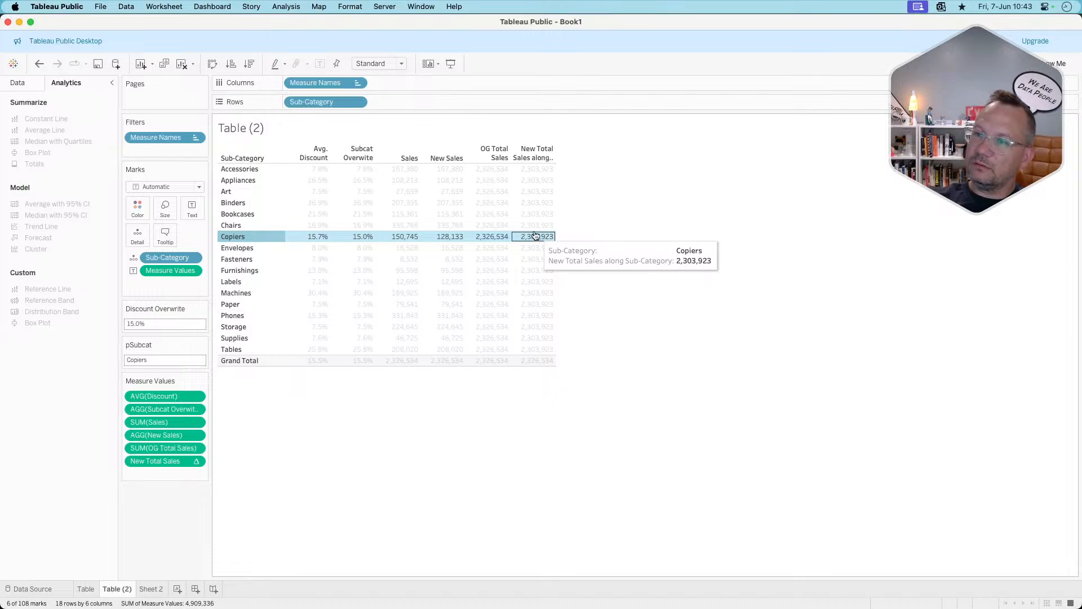
{"action": "left_click", "coordinate": [333, 415]}
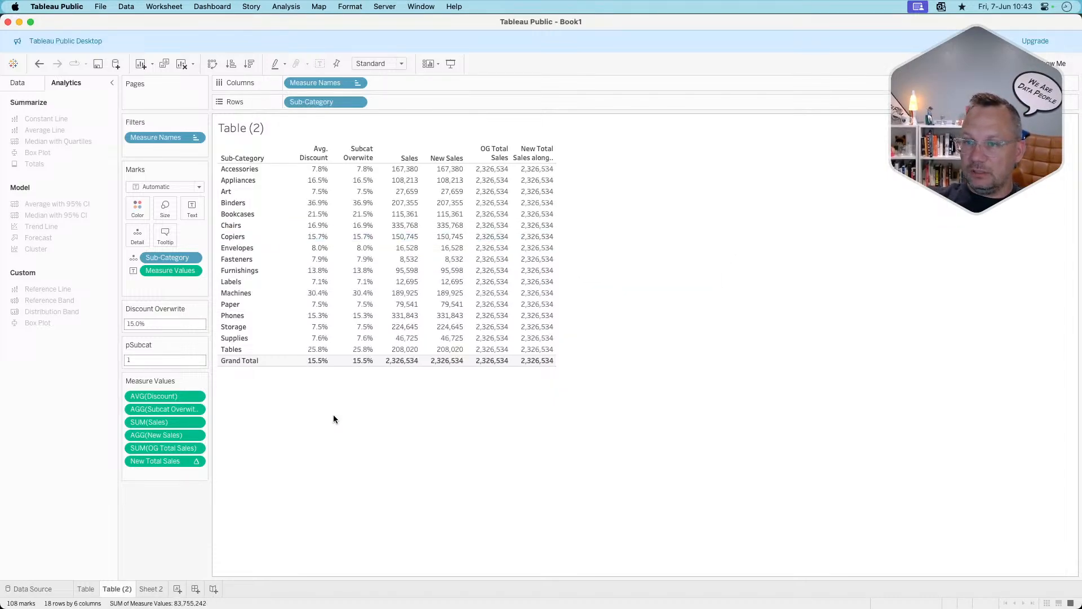
{"action": "left_click", "coordinate": [234, 271]}
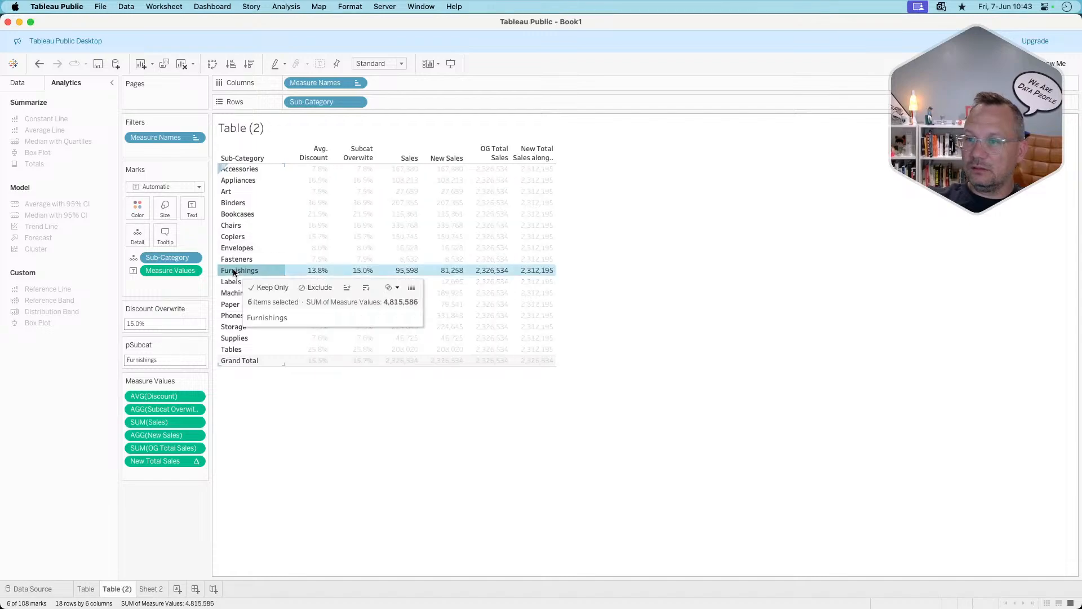
{"action": "left_click", "coordinate": [233, 271]}
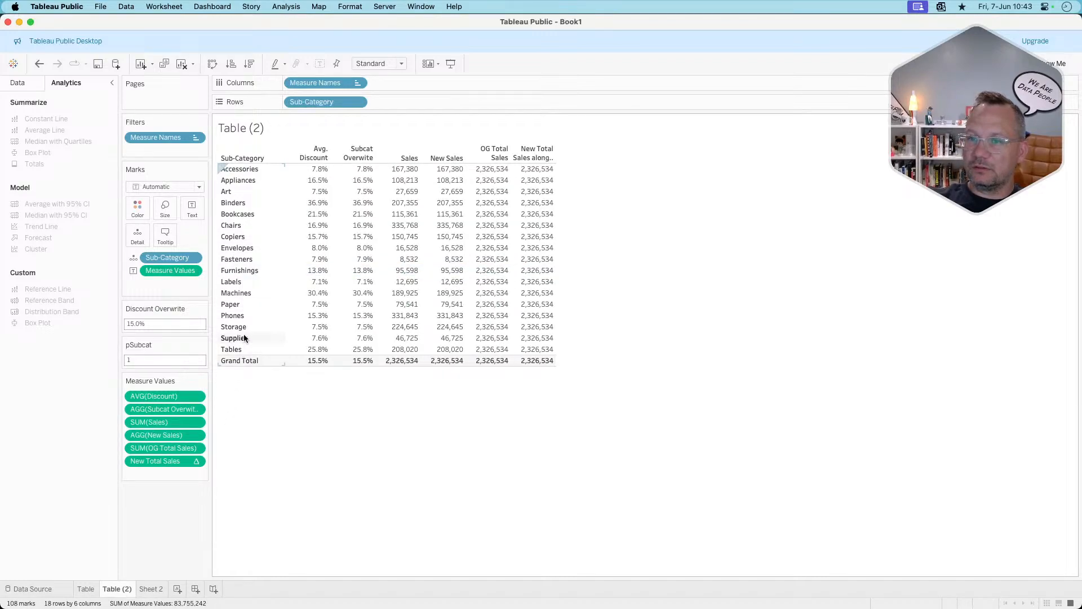
{"action": "left_click", "coordinate": [231, 192]}
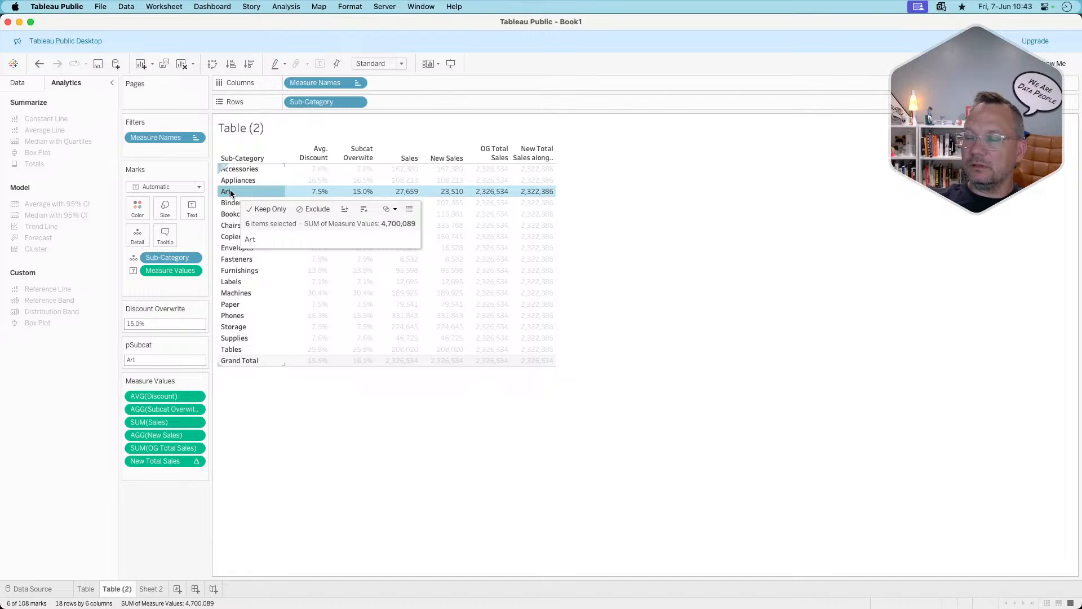
{"action": "mouse_move", "coordinate": [546, 196]}
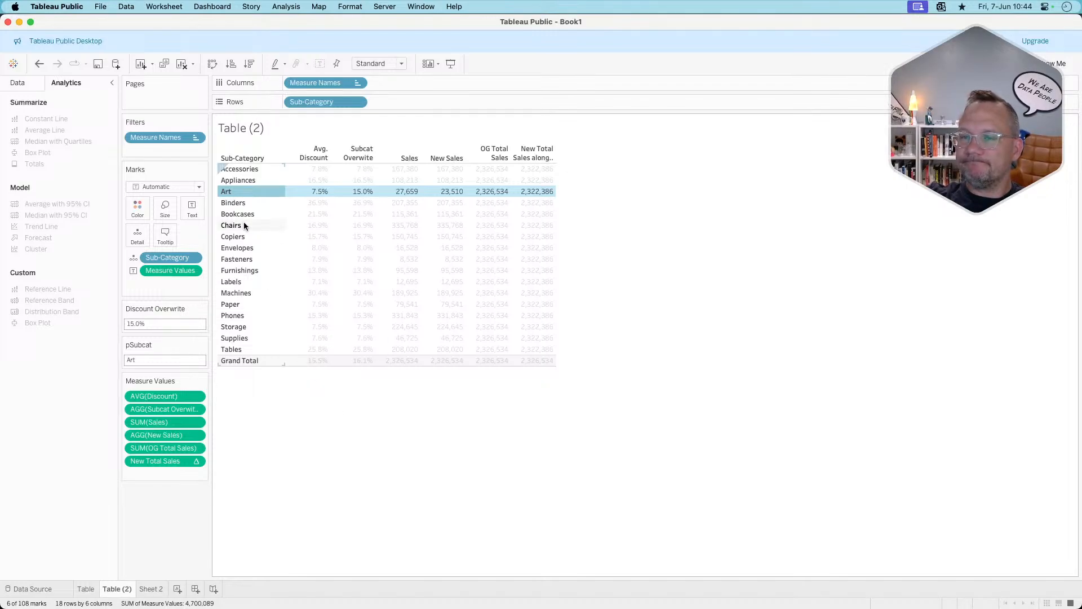
{"action": "left_click", "coordinate": [237, 194]}
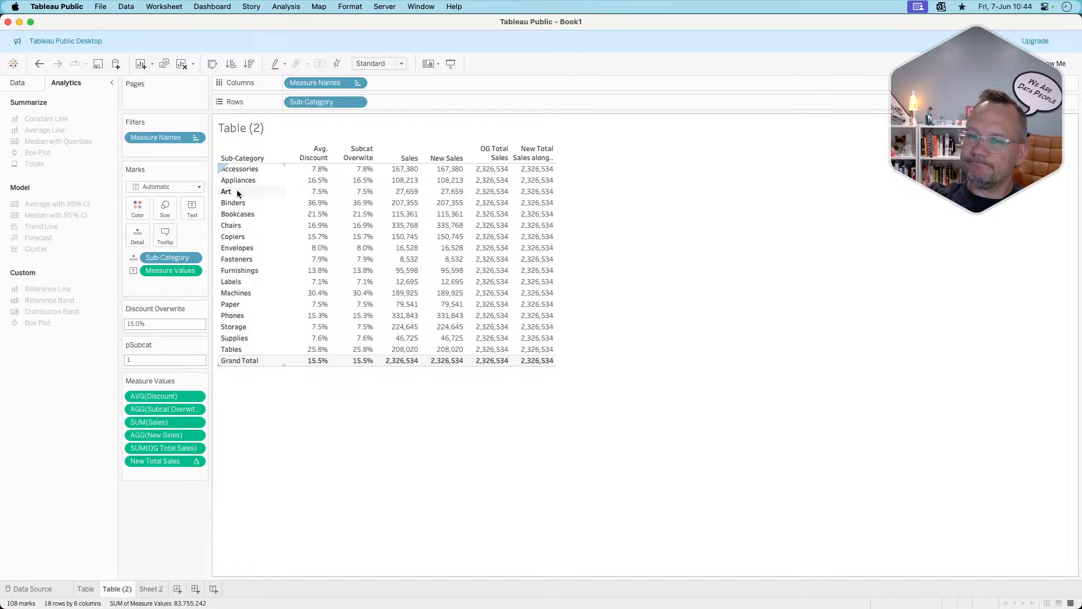
Try changing the New Total Sales formula to total(window_sum([New Sales])), undo the edit, and close the calculation editor.
{"action": "left_click", "coordinate": [17, 83]}
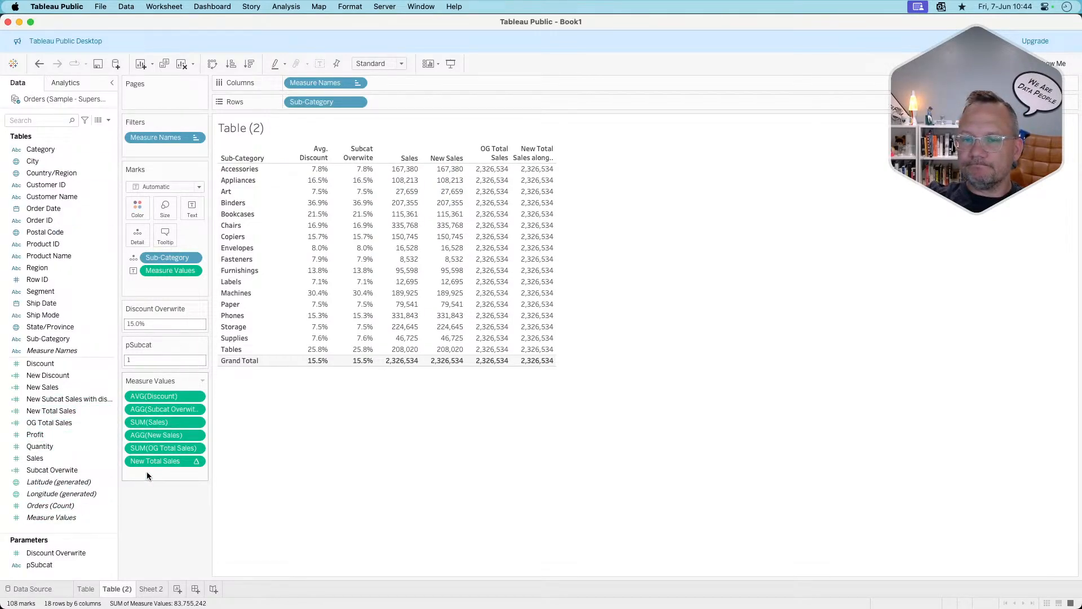
{"action": "right_click", "coordinate": [70, 411]}
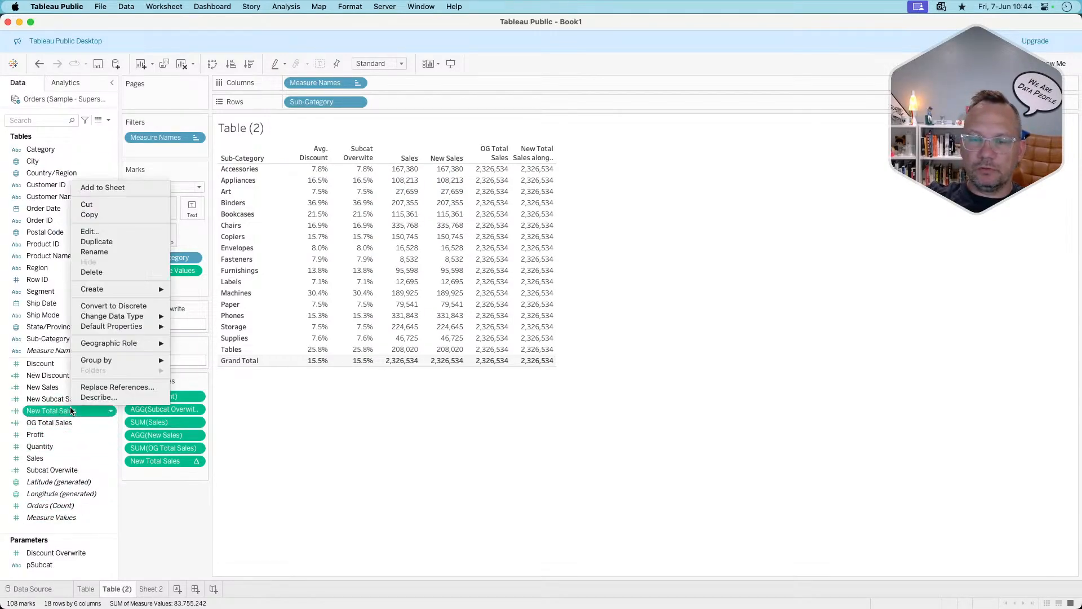
{"action": "left_click", "coordinate": [91, 231]}
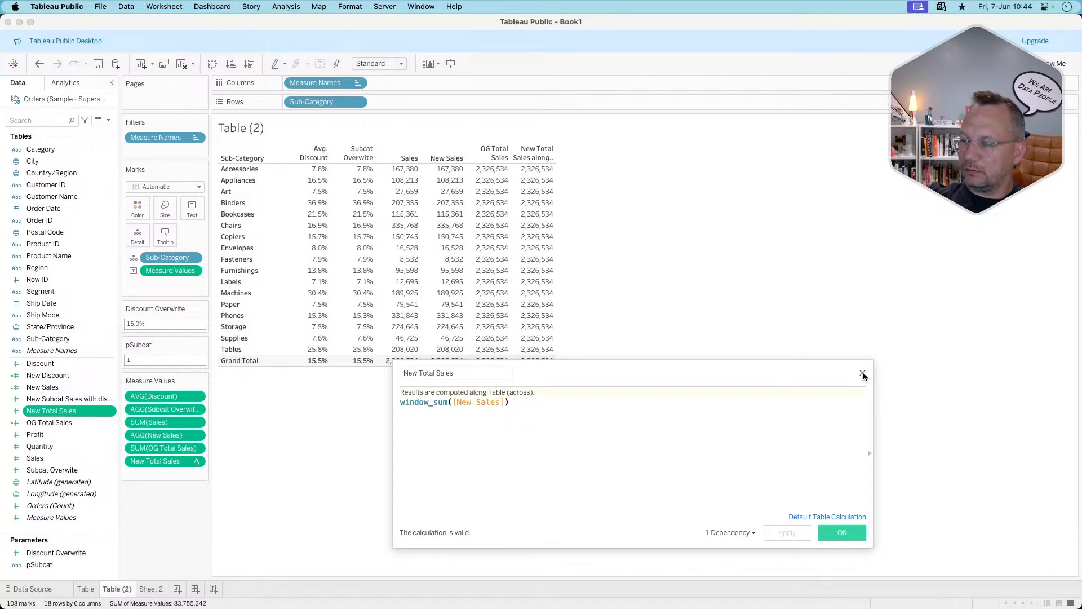
{"action": "left_click", "coordinate": [398, 404]}
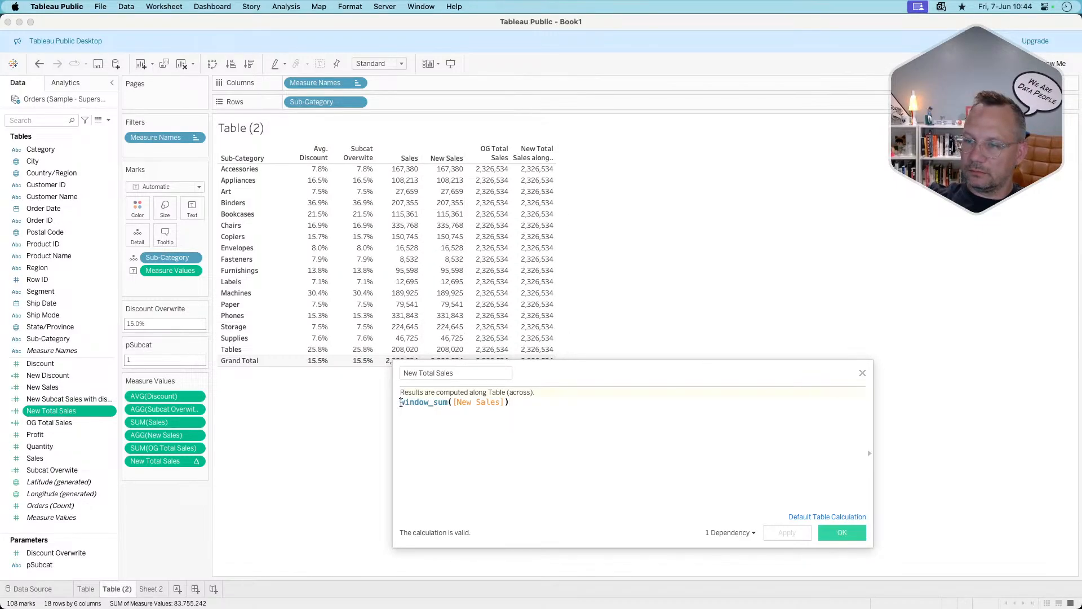
{"action": "type", "text": "total("}
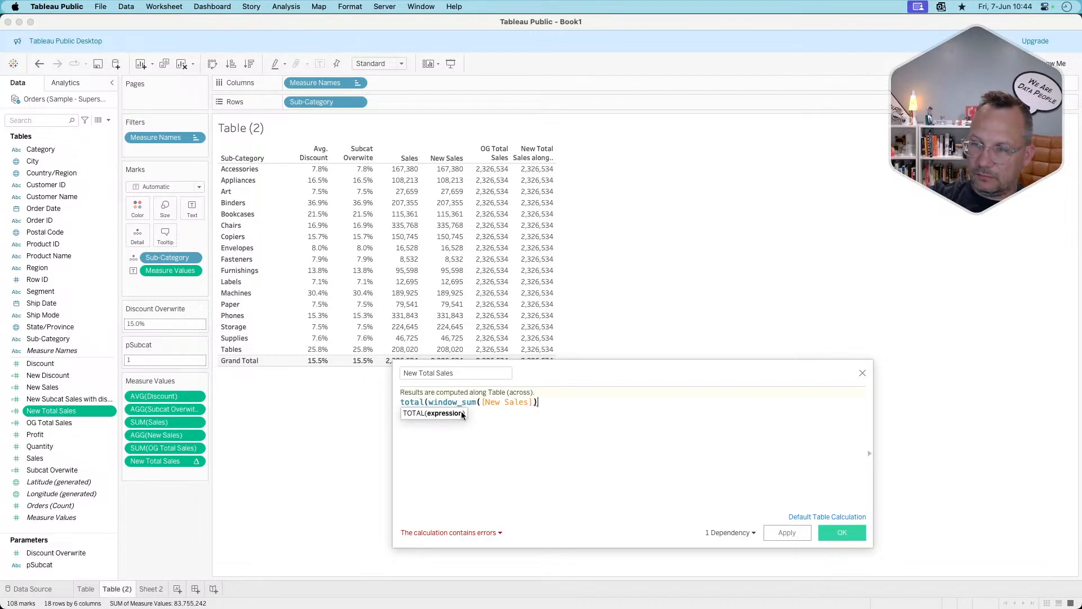
{"action": "type", "text": ")"}
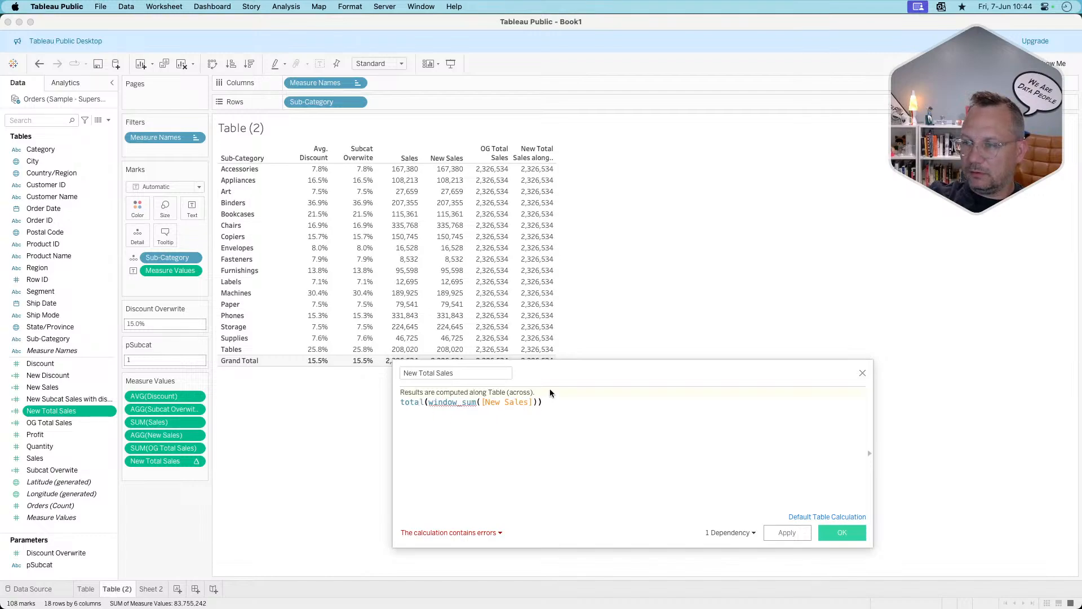
{"action": "left_click", "coordinate": [37, 63]}
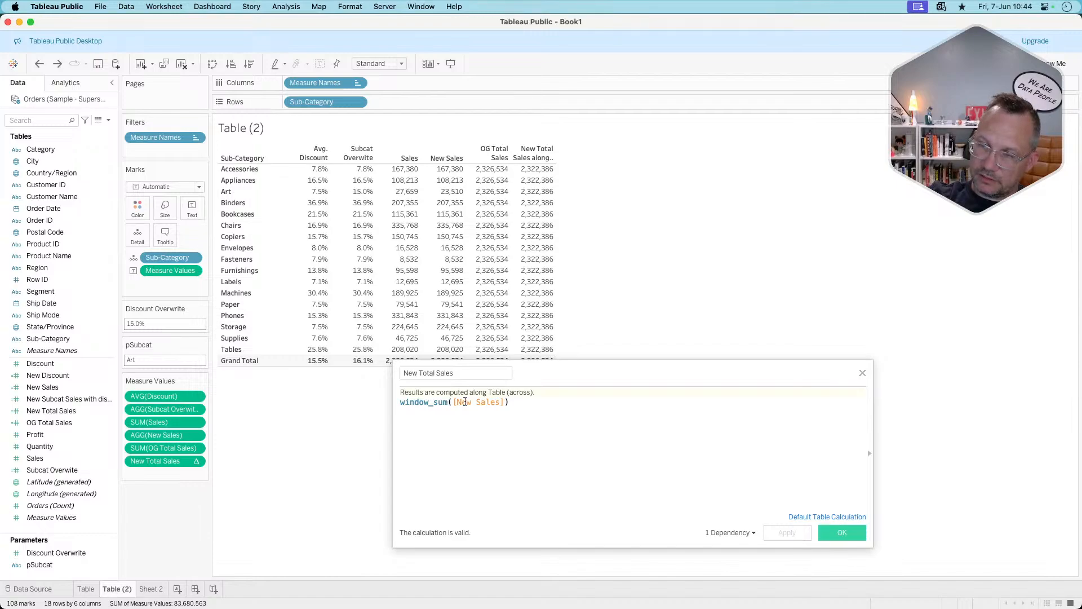
{"action": "left_click", "coordinate": [862, 373]}
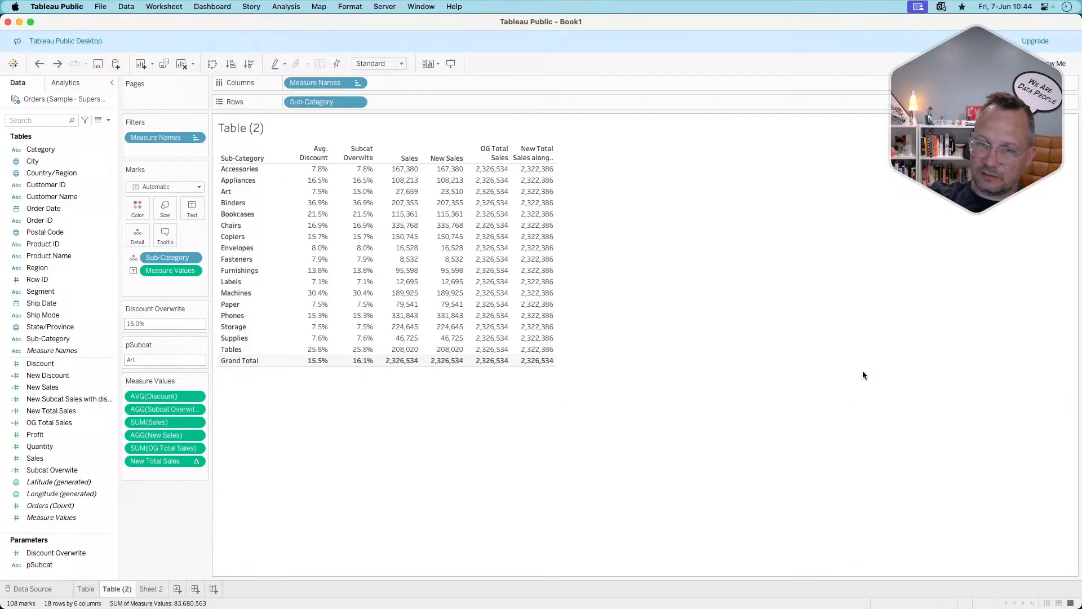
Compare New Sales, New Total Sales and the Grand Total row with Art and with Envelopes selected, and clear the selection.
{"action": "right_click", "coordinate": [47, 392]}
{"action": "key", "text": "Escape"}
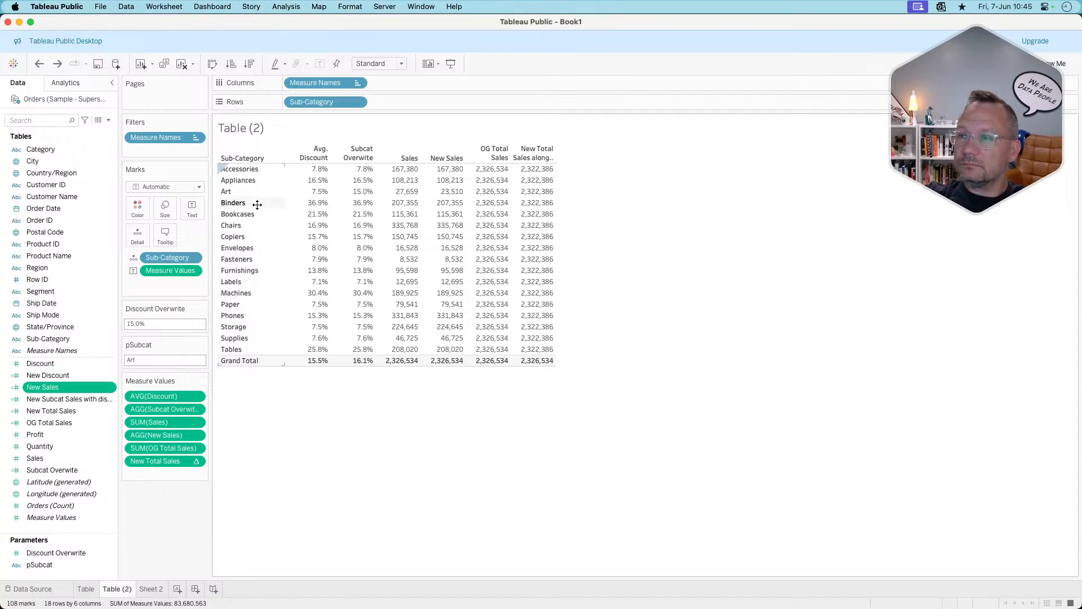
{"action": "left_click", "coordinate": [245, 194]}
{"action": "left_click", "coordinate": [244, 193]}
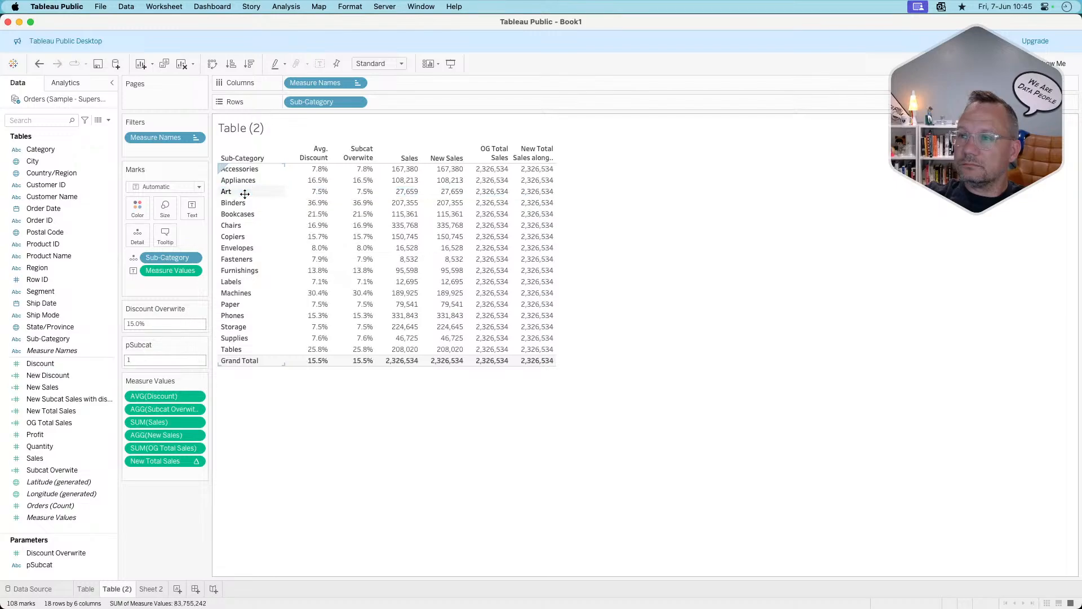
{"action": "left_click", "coordinate": [236, 191]}
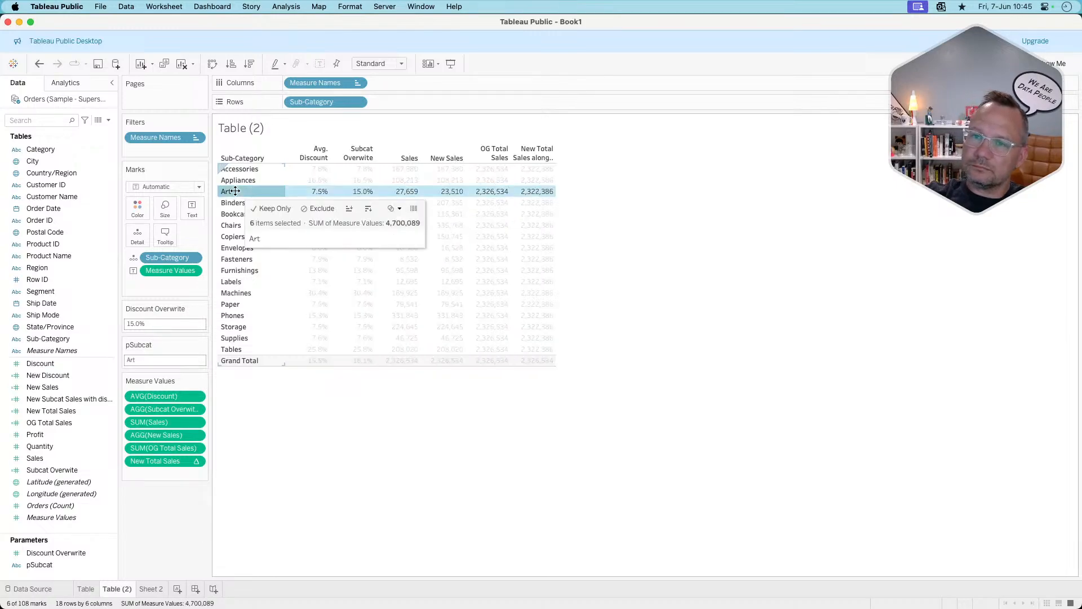
{"action": "left_click", "coordinate": [236, 191]}
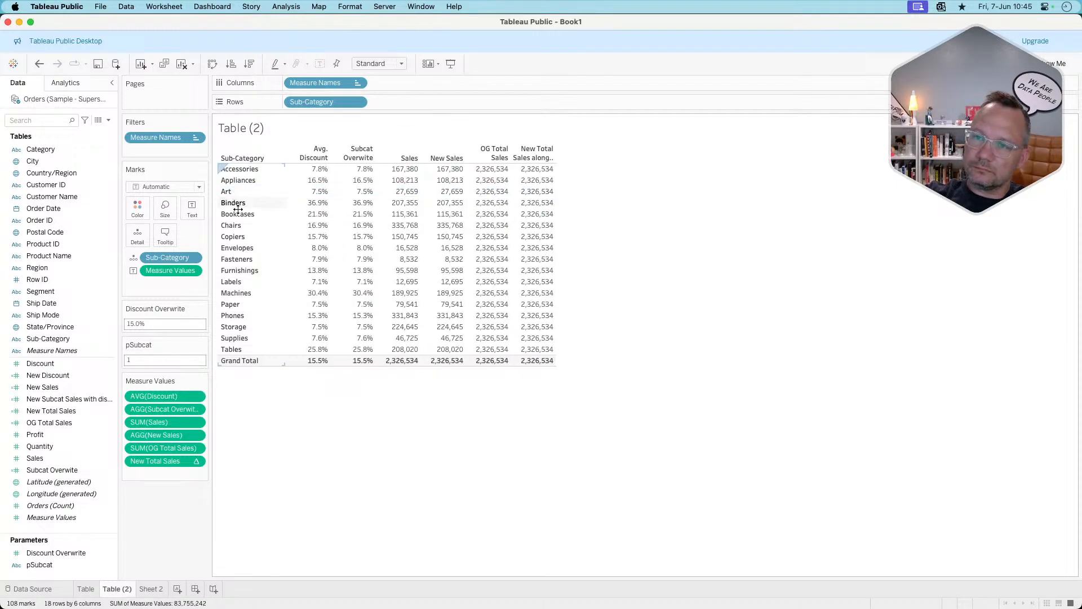
{"action": "left_click", "coordinate": [236, 246]}
{"action": "left_click", "coordinate": [236, 246]}
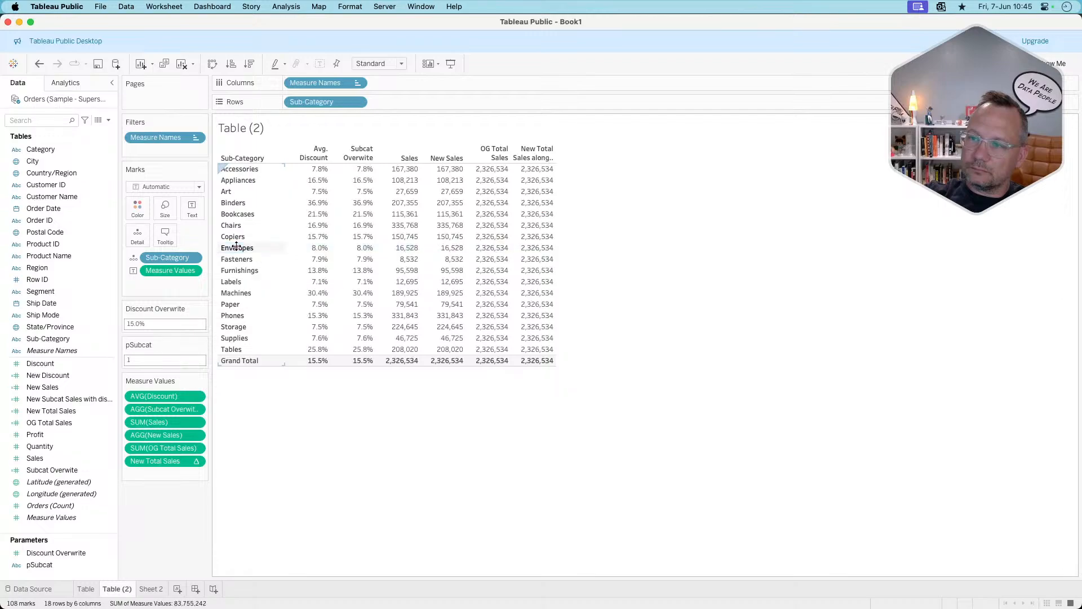
{"action": "left_click", "coordinate": [236, 246]}
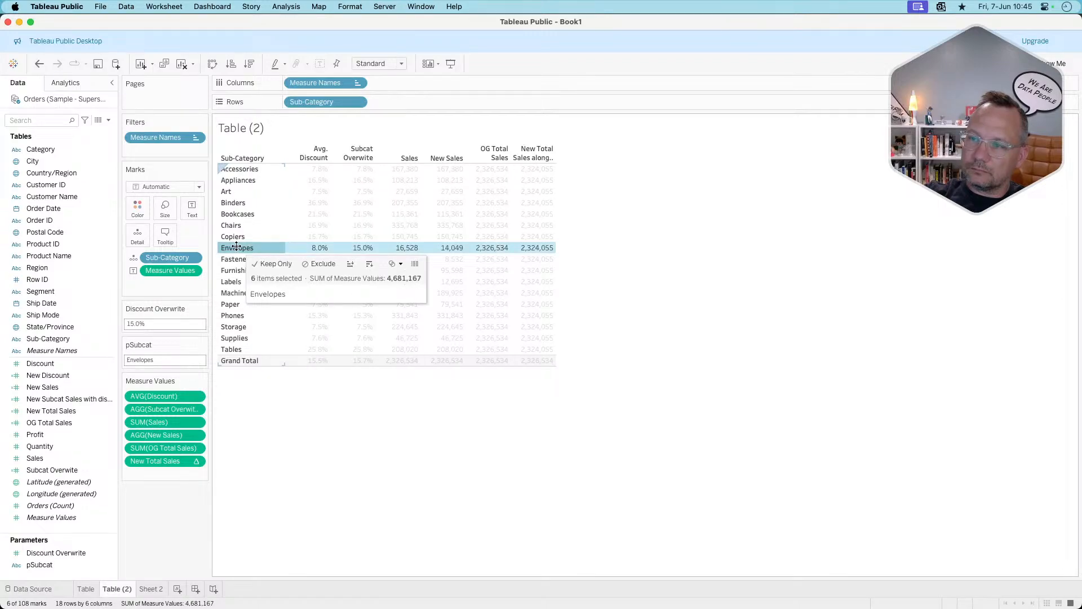
{"action": "left_click", "coordinate": [236, 246]}
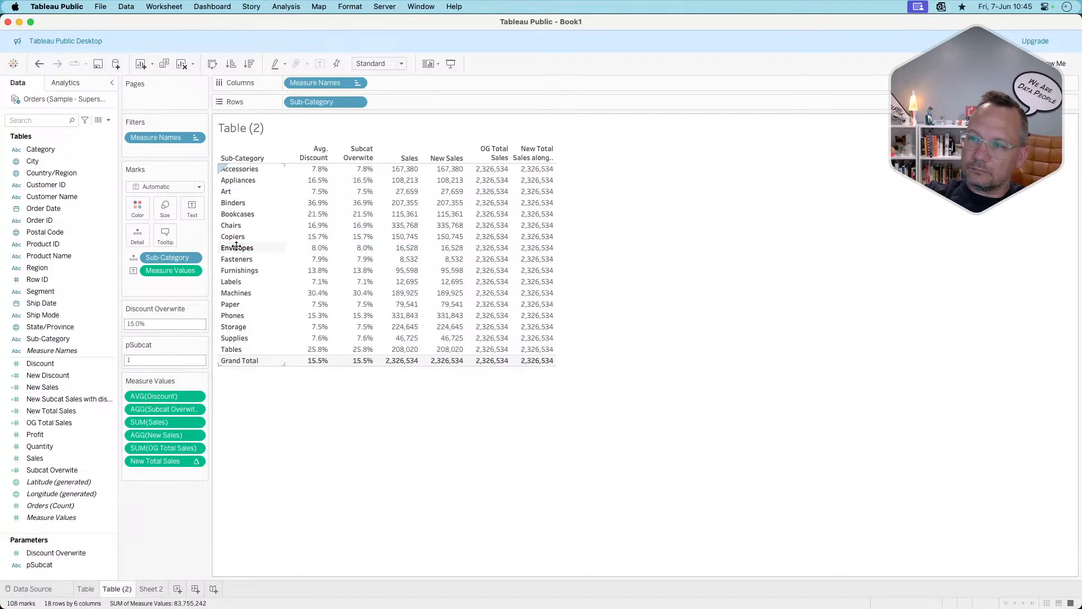
Switch to the Arc browser and sign in to Tableau Public using the personal account's saved email and password from the password vault.
{"action": "key", "text": "super+Tab"}
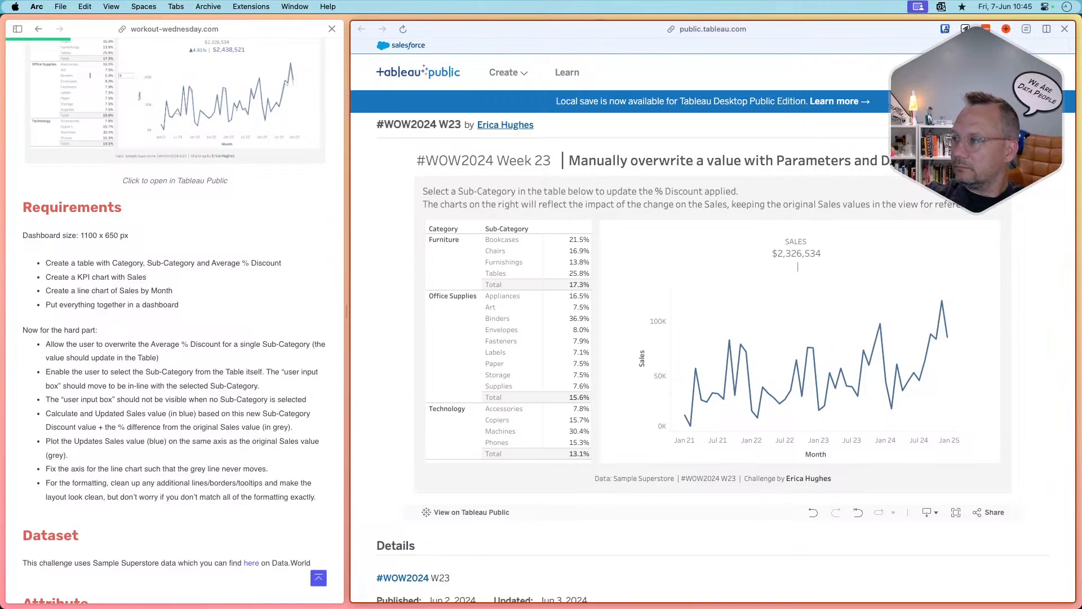
{"action": "left_click", "coordinate": [981, 72]}
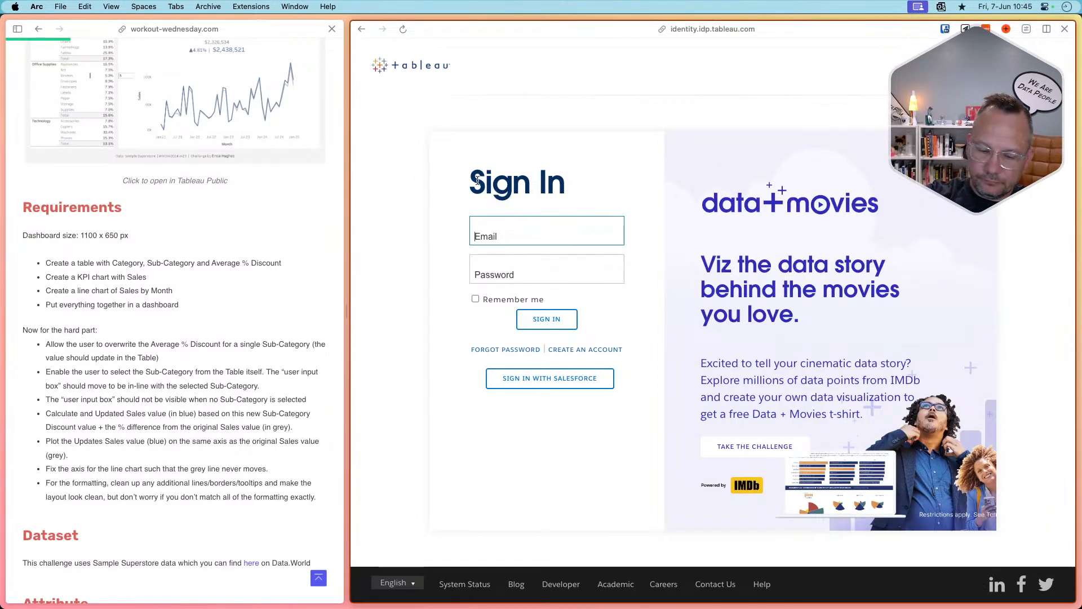
{"action": "key", "text": "super+shift+l"}
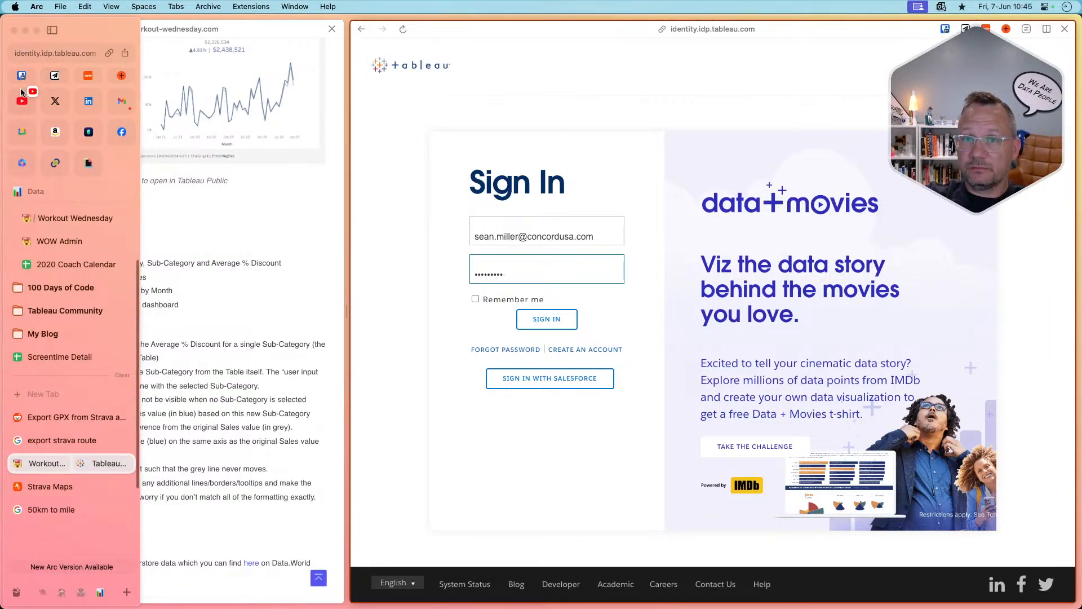
{"action": "key", "text": "super+shift+y"}
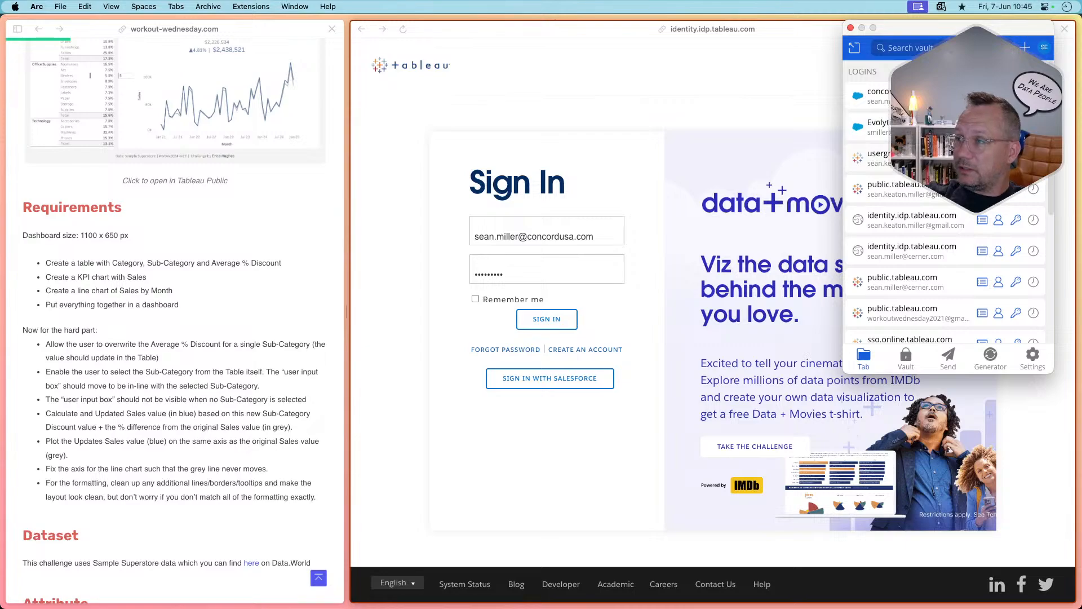
{"action": "left_click", "coordinate": [931, 189]}
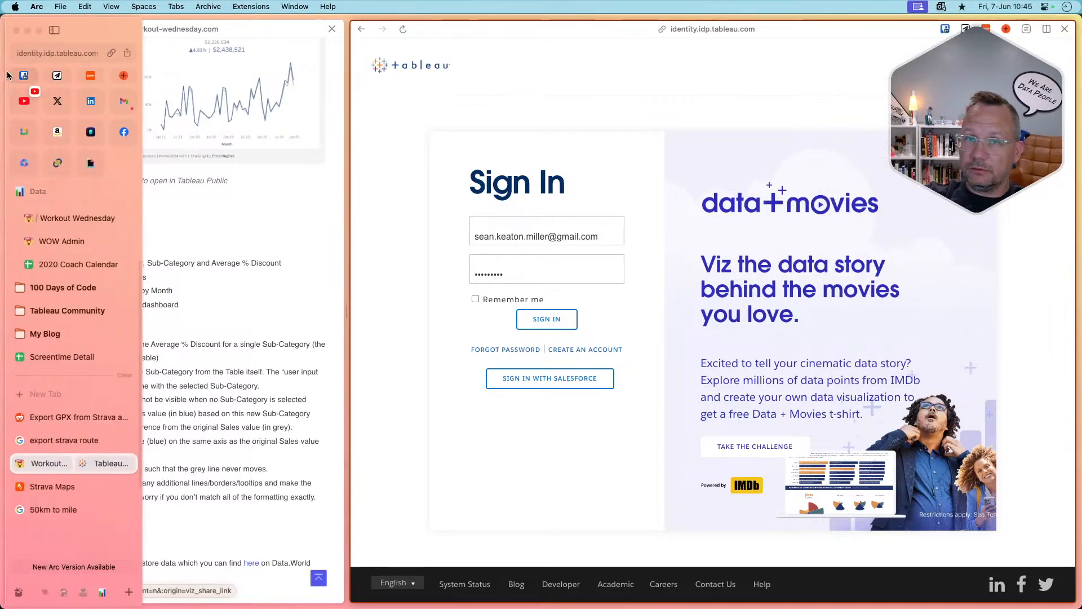
{"action": "left_click", "coordinate": [22, 74]}
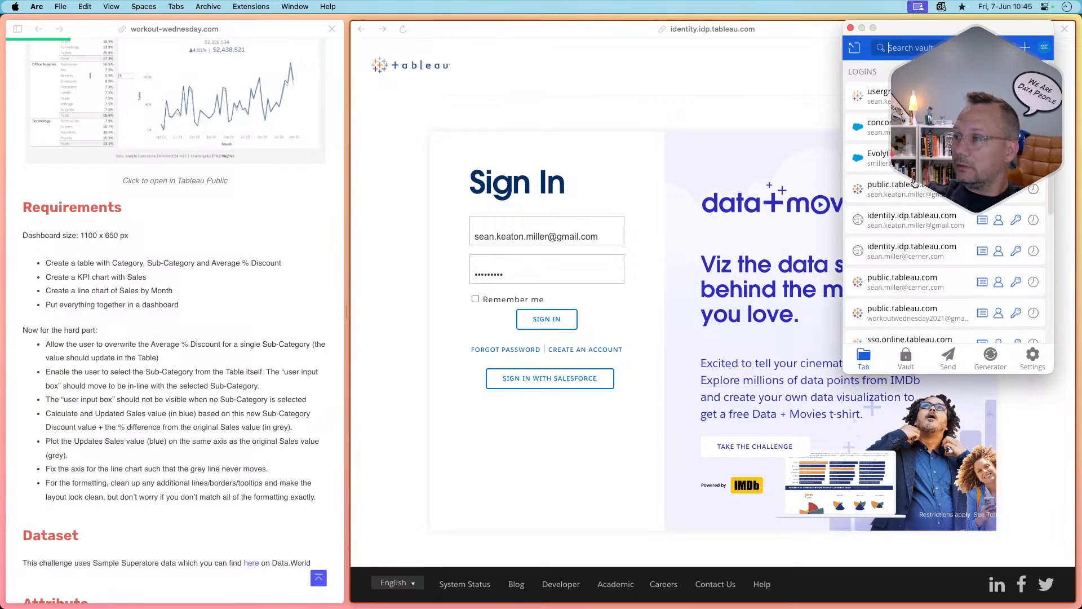
{"action": "left_click", "coordinate": [912, 191]}
{"action": "left_click", "coordinate": [545, 317]}
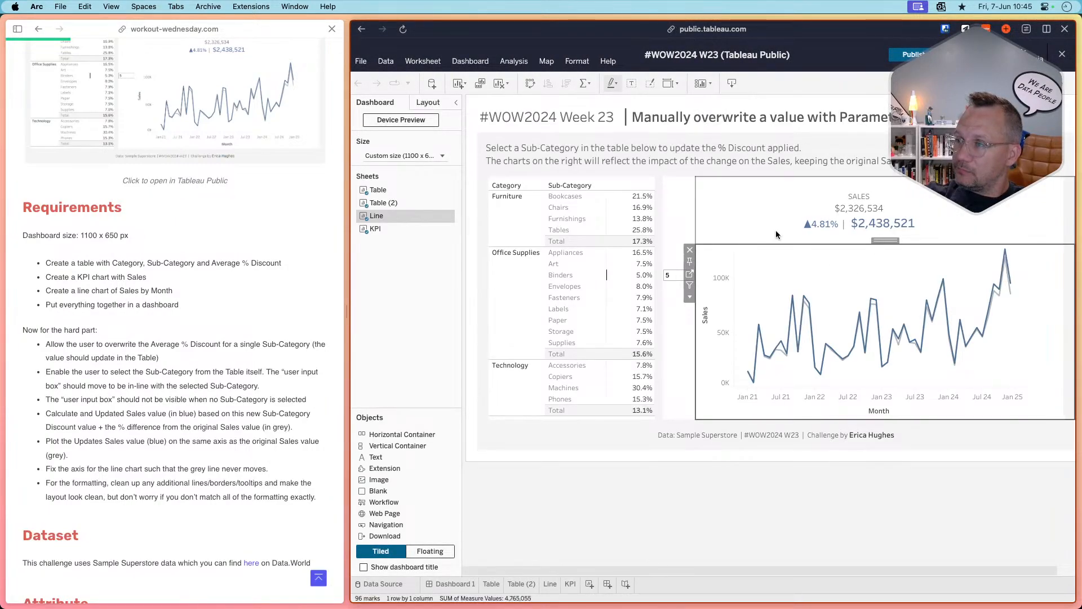
Open the KPI worksheet from the reference dashboard and widen the data pane to show the full names of the Sales calculations.
{"action": "left_click", "coordinate": [775, 230]}
{"action": "left_click", "coordinate": [691, 208]}
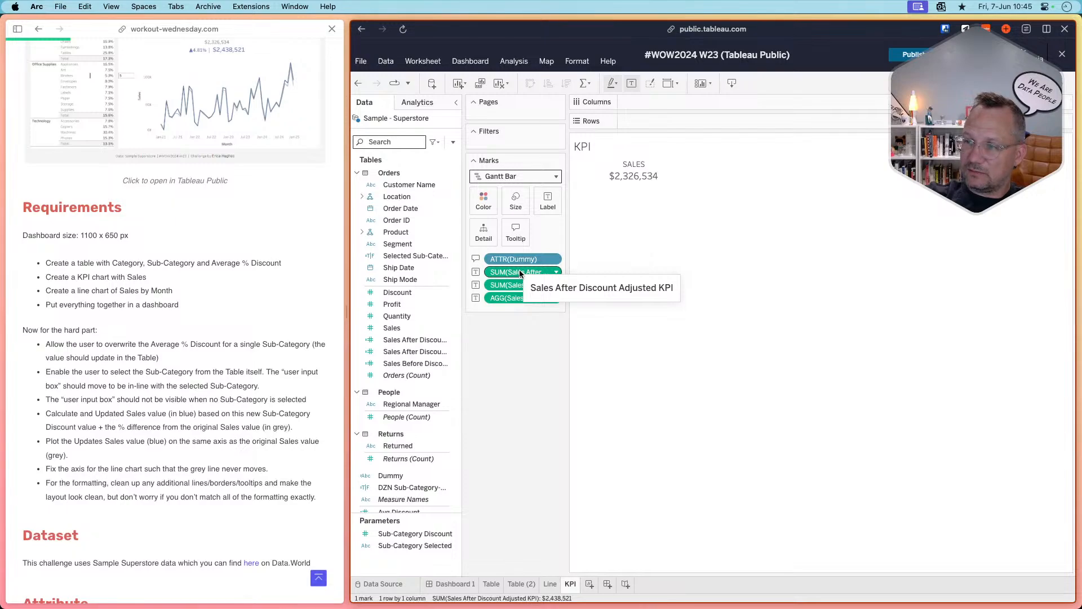
{"action": "scroll", "coordinate": [422, 321], "scroll_direction": "down", "scroll_amount": 5}
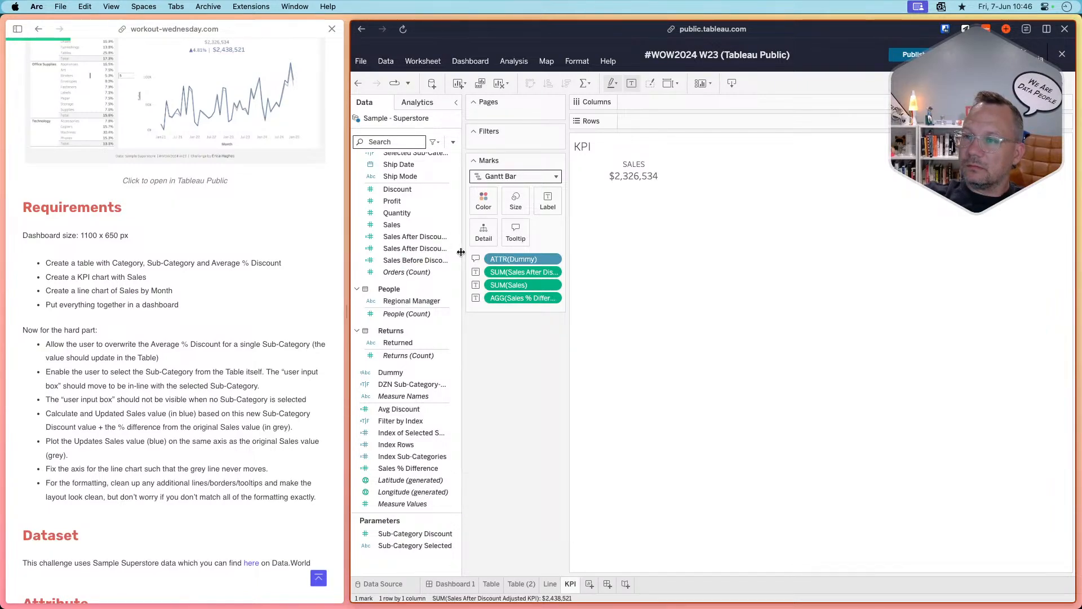
{"action": "left_click_drag", "start_coordinate": [458, 251], "coordinate": [510, 251]}
Open the Sales After Discount Adjusted calculation and read through its full formula.
{"action": "left_click", "coordinate": [445, 237]}
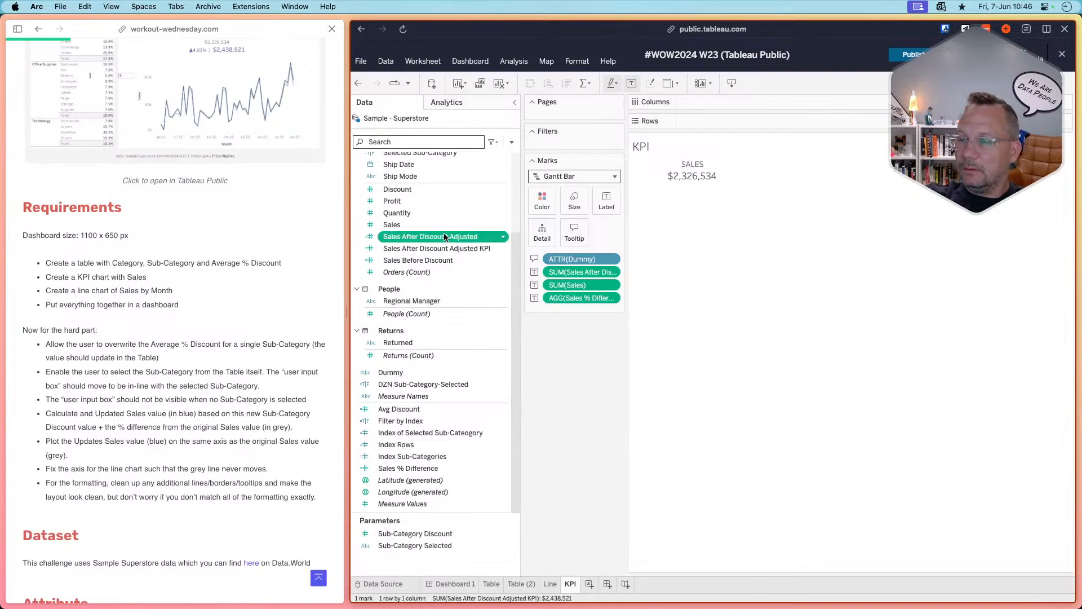
{"action": "right_click", "coordinate": [444, 239]}
{"action": "left_click", "coordinate": [435, 276]}
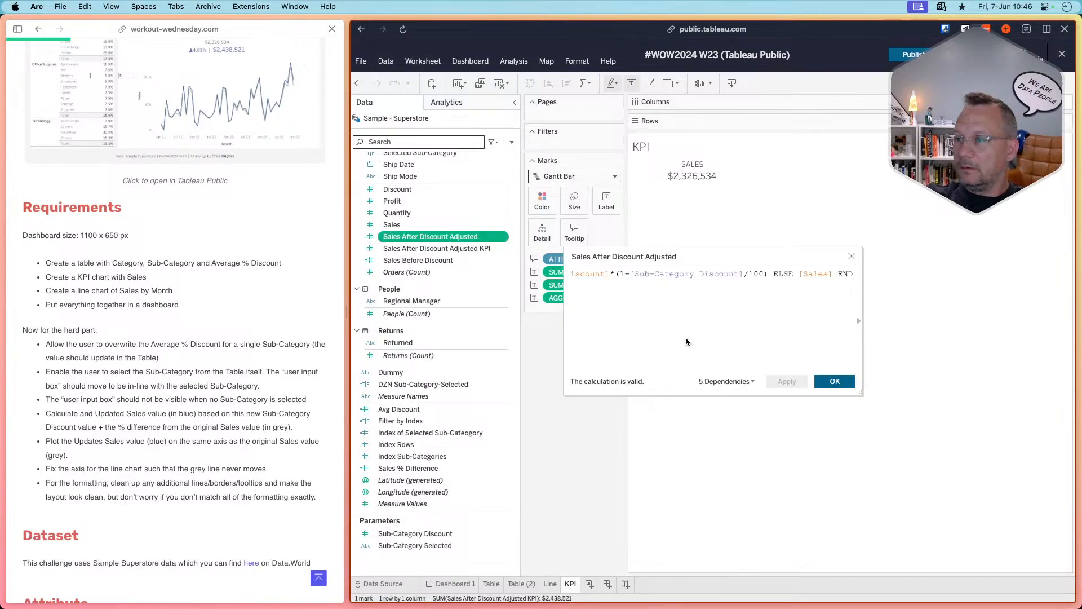
{"action": "scroll", "coordinate": [600, 321], "scroll_direction": "left", "scroll_amount": 7}
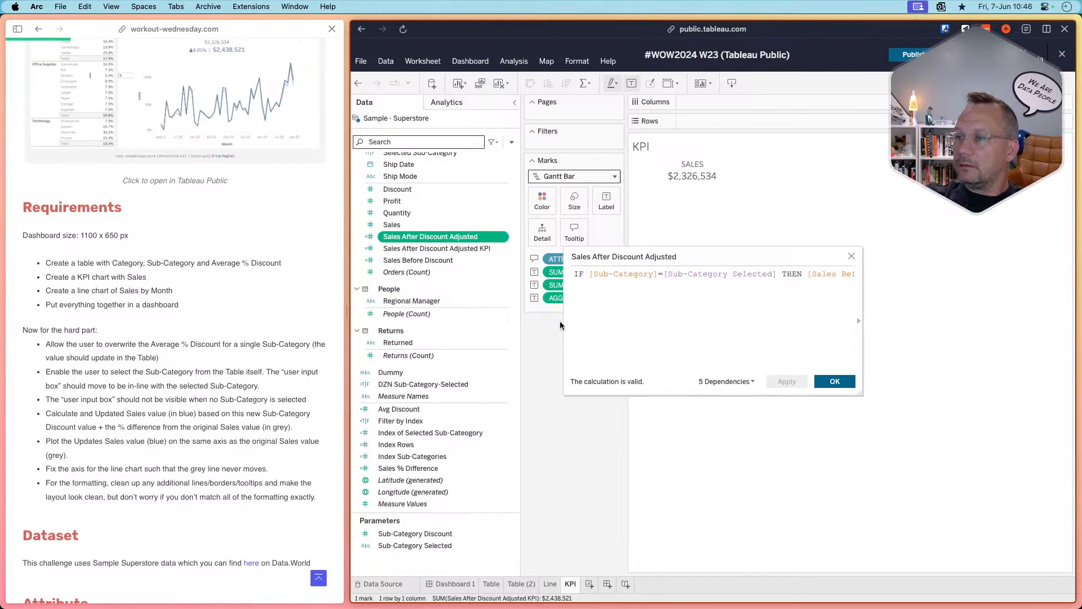
{"action": "scroll", "coordinate": [708, 326], "scroll_direction": "right", "scroll_amount": 5}
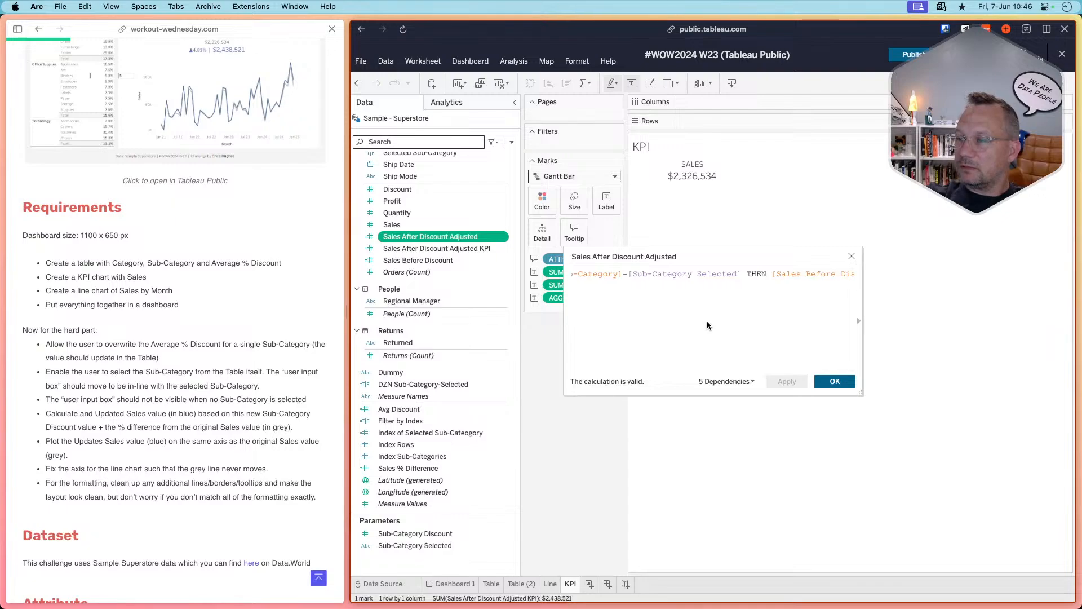
Read the Sales After Discount Adjusted formula through to its ELSE branch and close it.
{"action": "scroll", "coordinate": [708, 325], "scroll_direction": "right", "scroll_amount": 4}
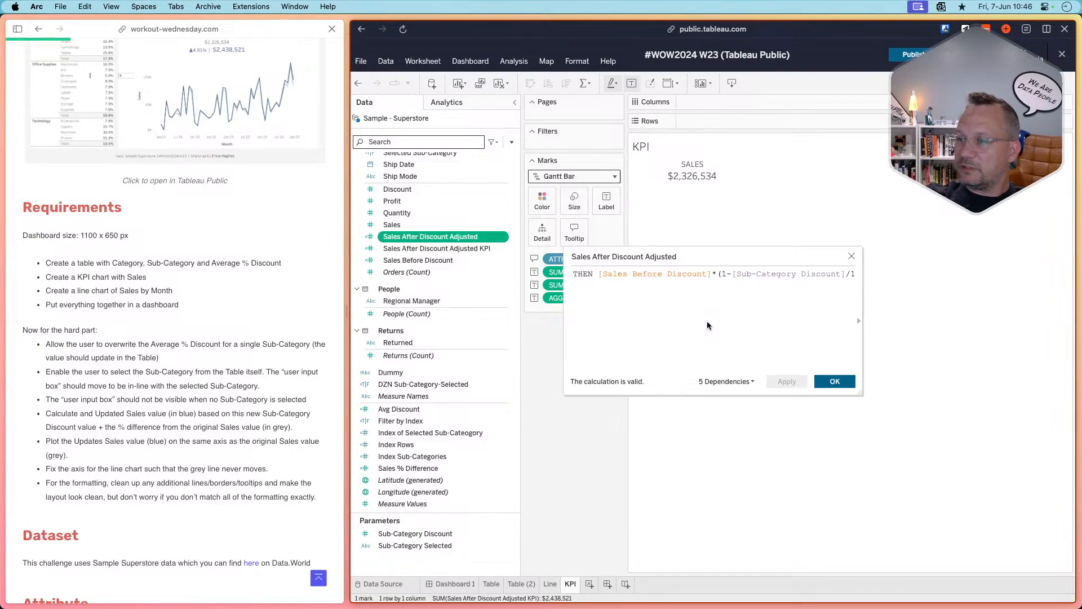
{"action": "scroll", "coordinate": [708, 325], "scroll_direction": "right", "scroll_amount": 4}
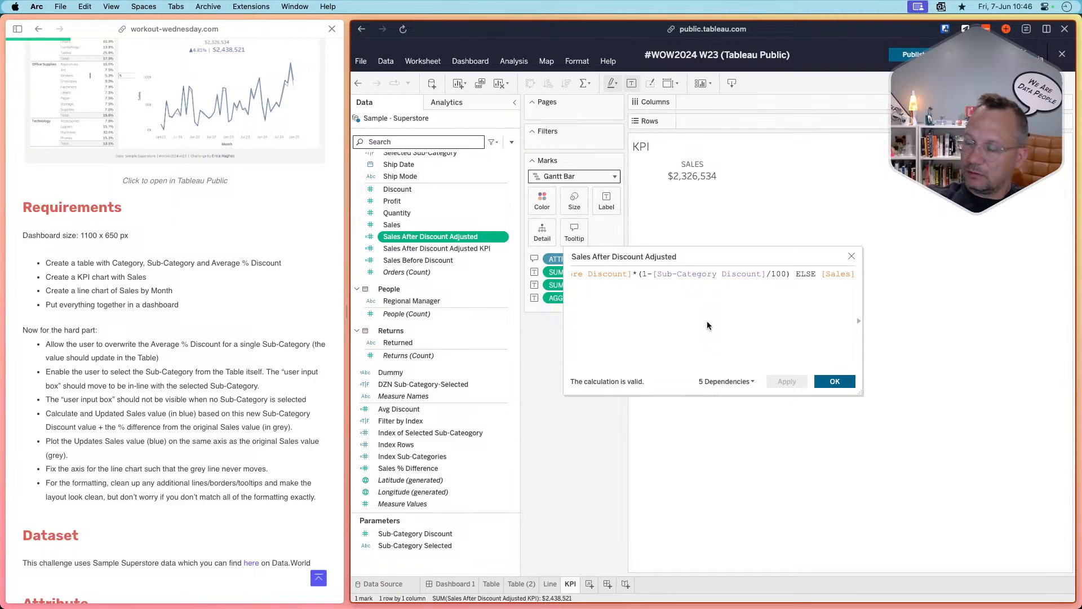
{"action": "left_click", "coordinate": [852, 258]}
Examine the formula behind the Sales Before Discount calculated field and close it without changes.
{"action": "left_click", "coordinate": [426, 260]}
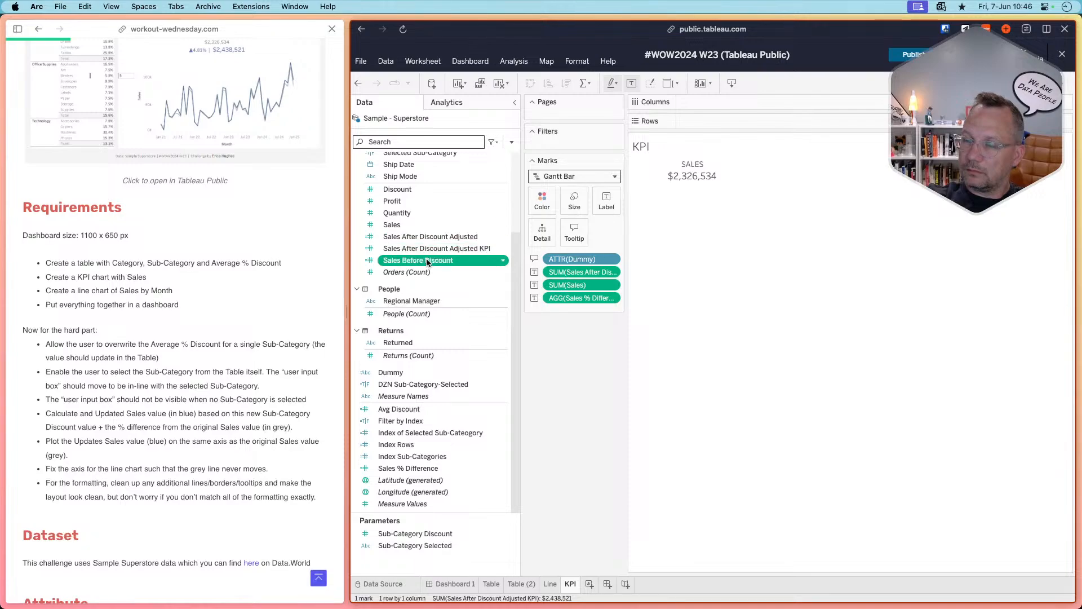
{"action": "right_click", "coordinate": [427, 261]}
{"action": "left_click", "coordinate": [428, 300]}
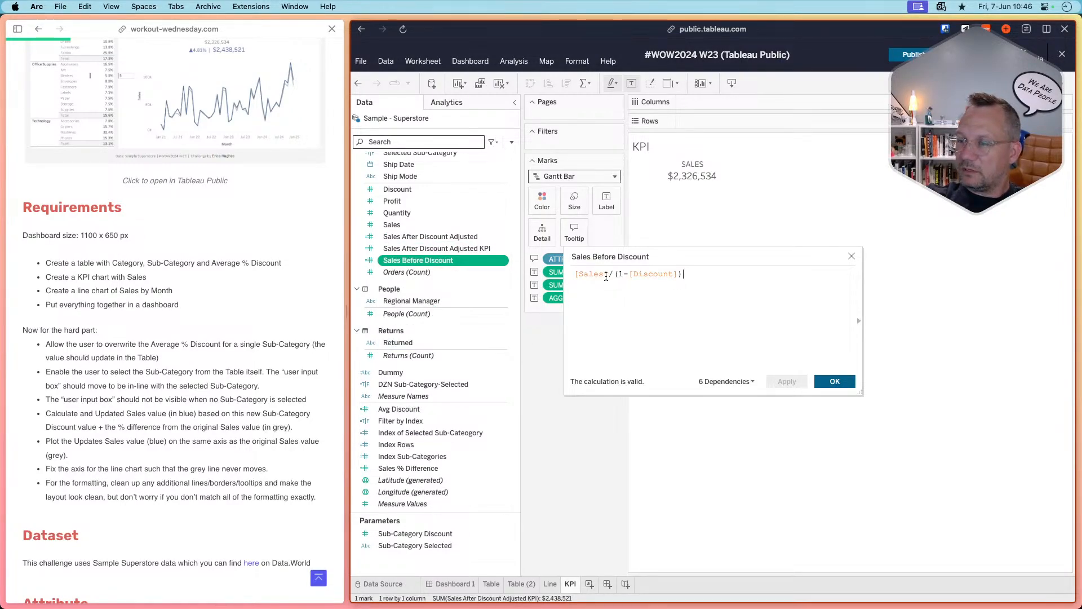
{"action": "left_click", "coordinate": [852, 258]}
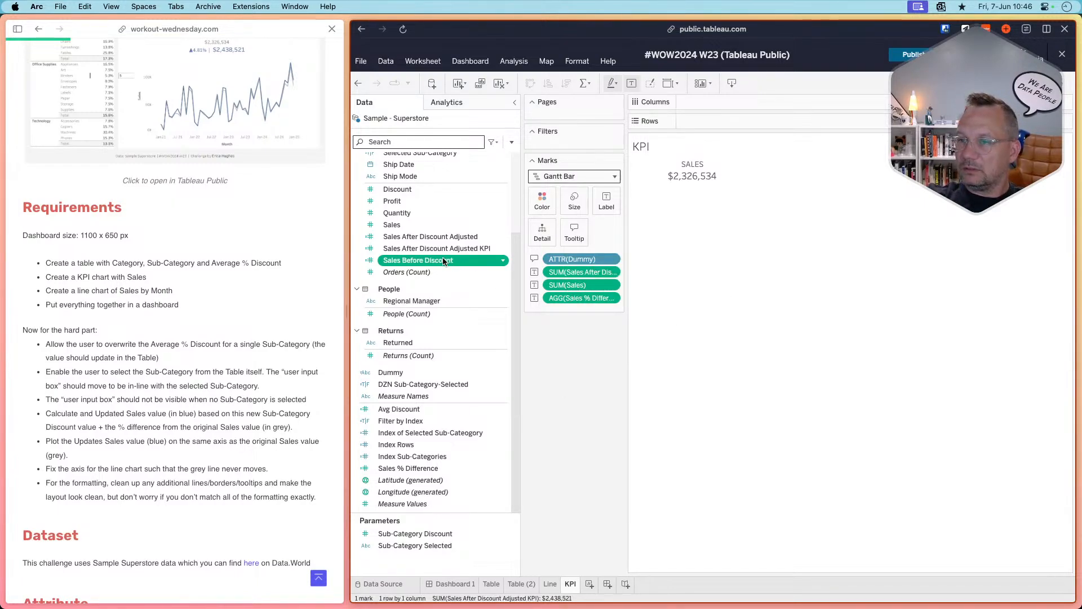
Reopen the Sales After Discount Adjusted calculation, review how its THEN branch uses Sales Before Discount and Sub-Category Discount, and close it.
{"action": "left_click", "coordinate": [438, 237]}
{"action": "right_click", "coordinate": [438, 236]}
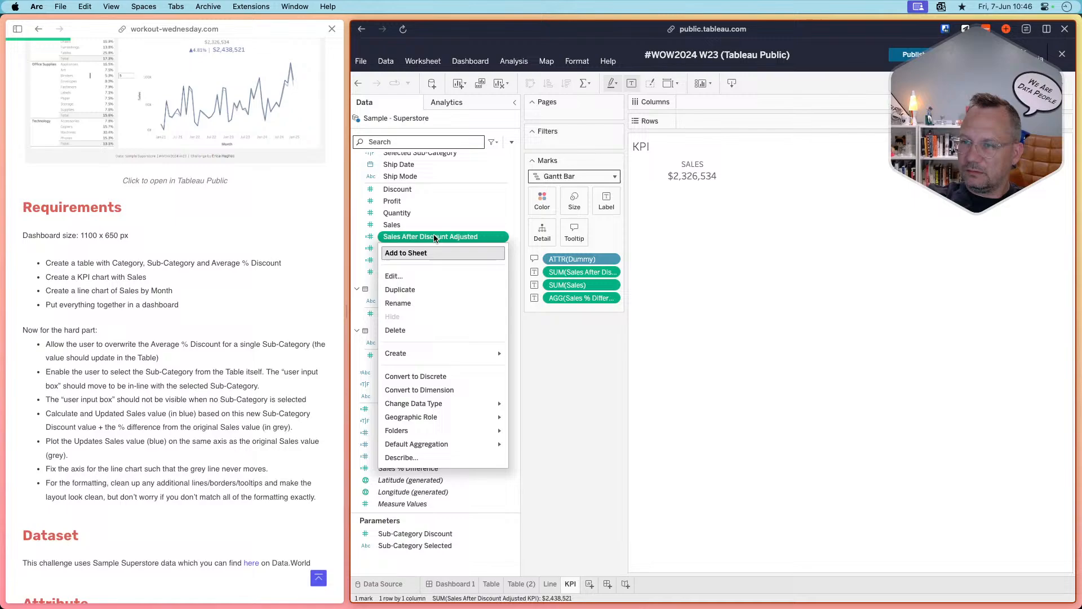
{"action": "left_click", "coordinate": [431, 276]}
{"action": "scroll", "coordinate": [681, 302], "scroll_direction": "left", "scroll_amount": 5}
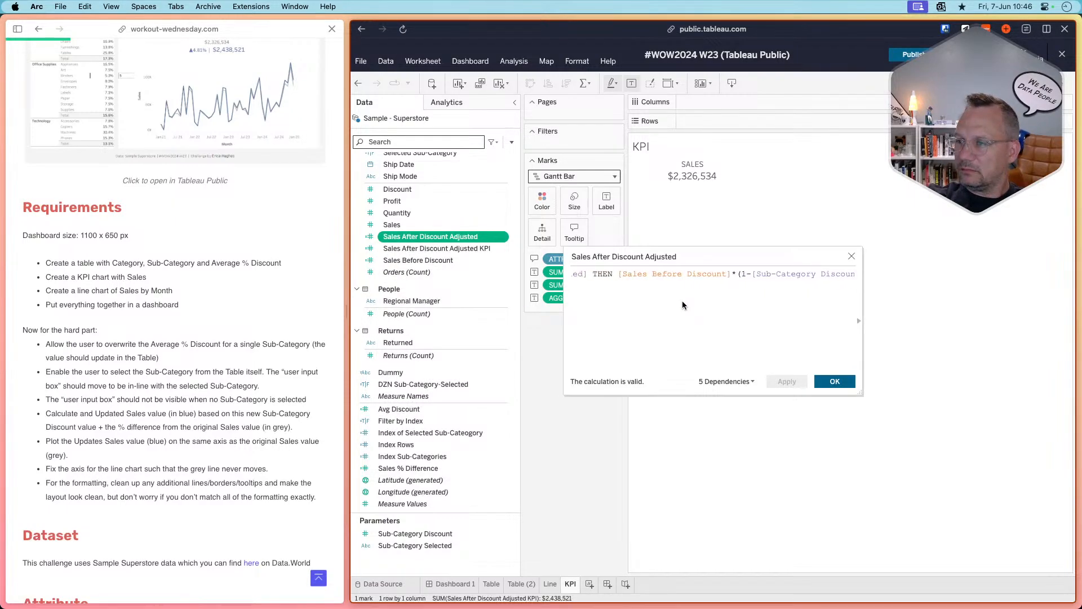
{"action": "scroll", "coordinate": [682, 303], "scroll_direction": "right", "scroll_amount": 5}
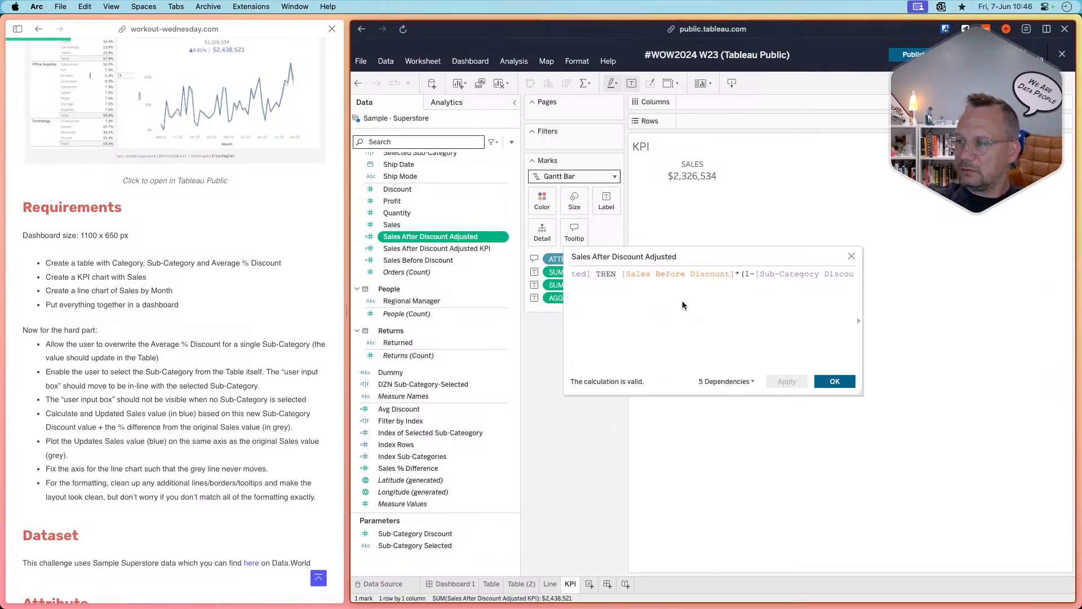
{"action": "scroll", "coordinate": [682, 305], "scroll_direction": "left", "scroll_amount": 5}
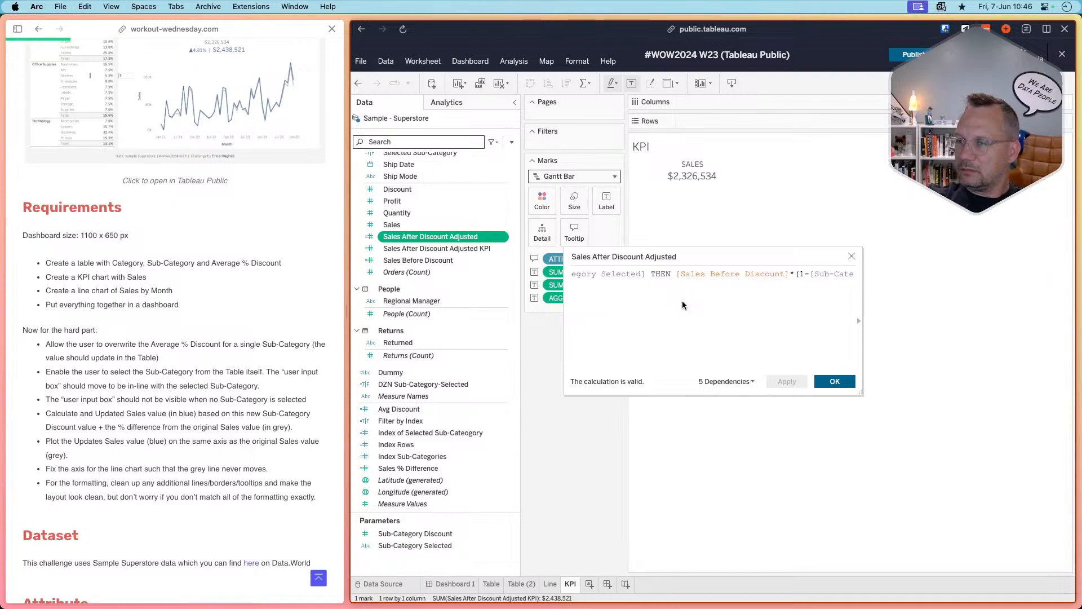
{"action": "scroll", "coordinate": [682, 304], "scroll_direction": "right", "scroll_amount": 3}
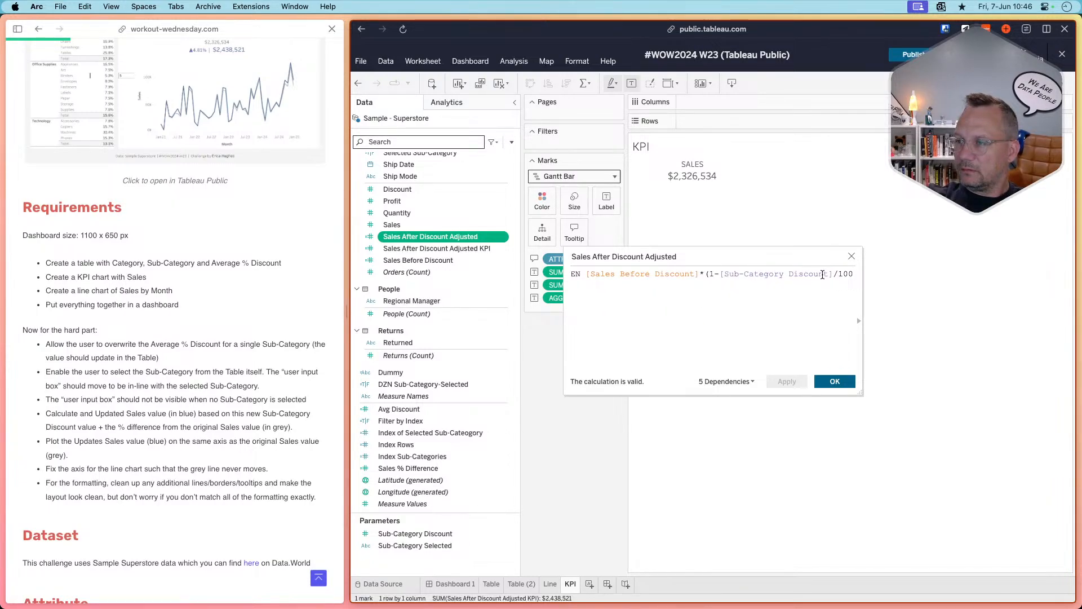
{"action": "left_click", "coordinate": [851, 258]}
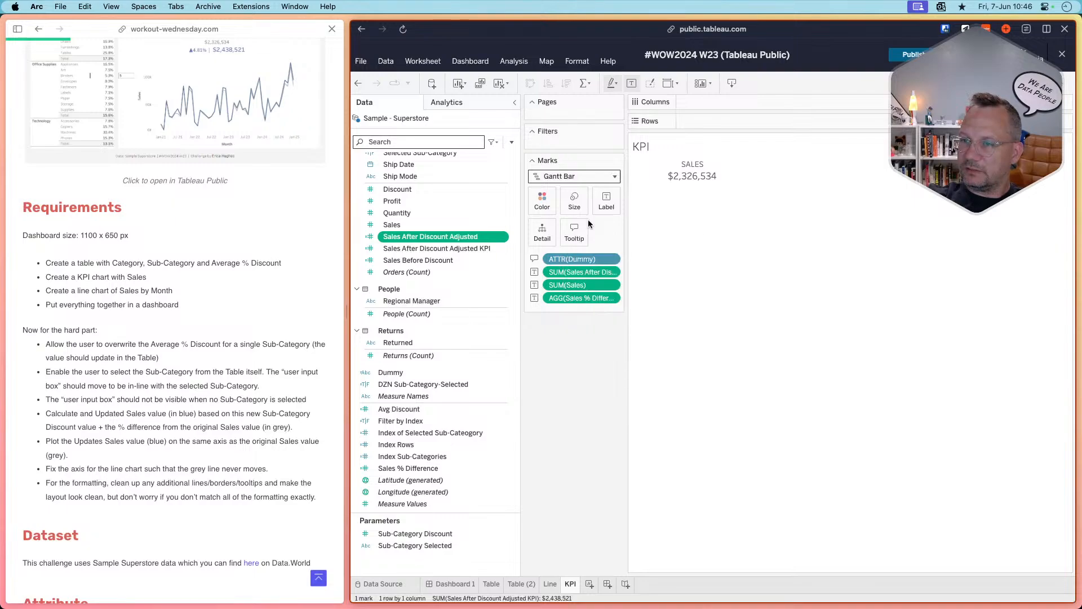
Recheck the Sales Before Discount calculation's formula and close it.
{"action": "right_click", "coordinate": [431, 262]}
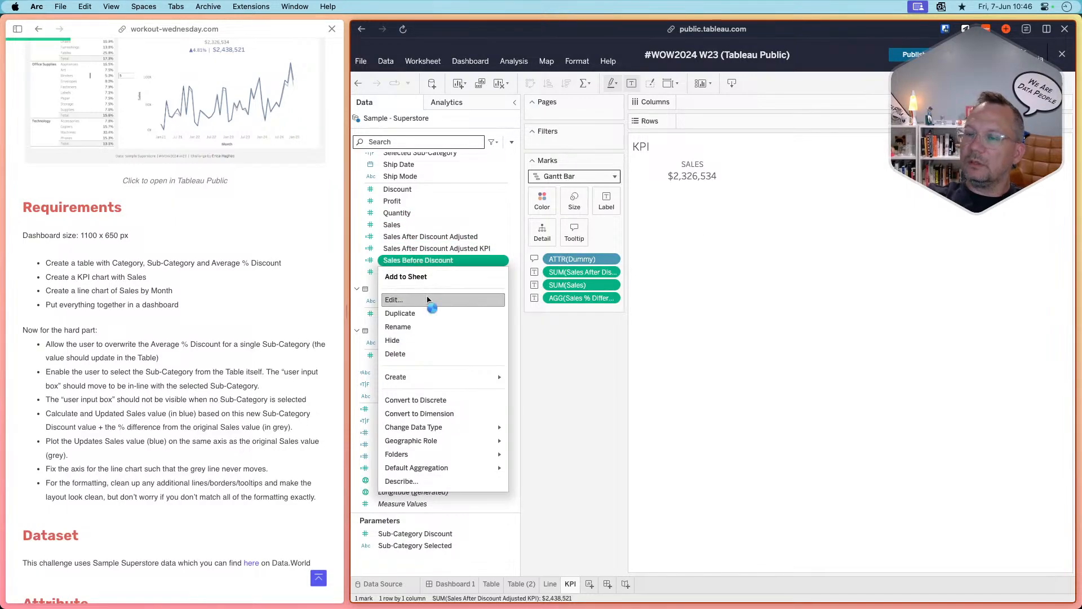
{"action": "left_click", "coordinate": [434, 300]}
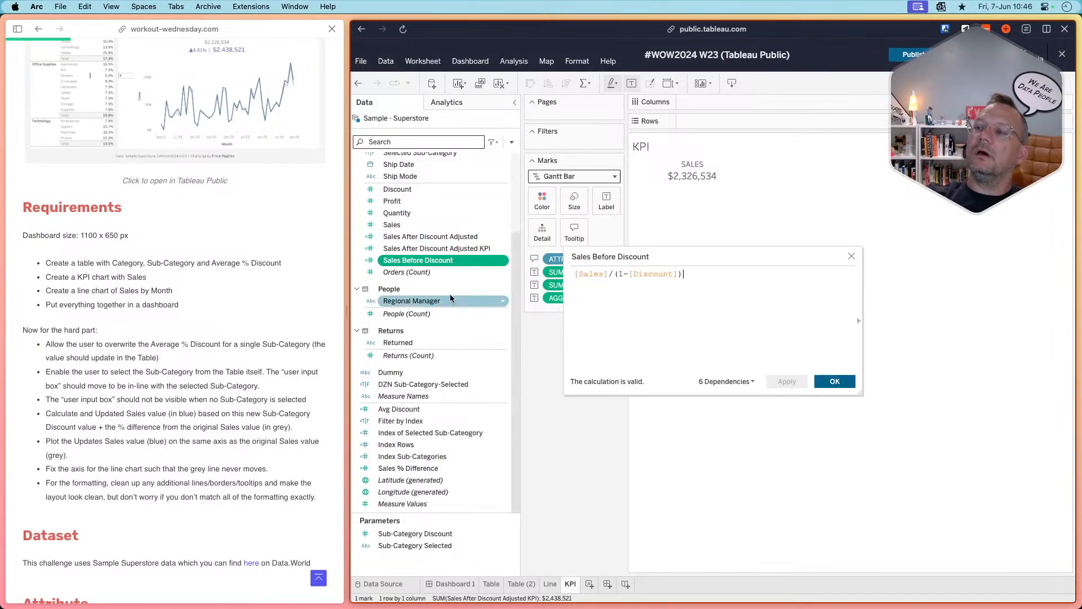
{"action": "left_click", "coordinate": [852, 259]}
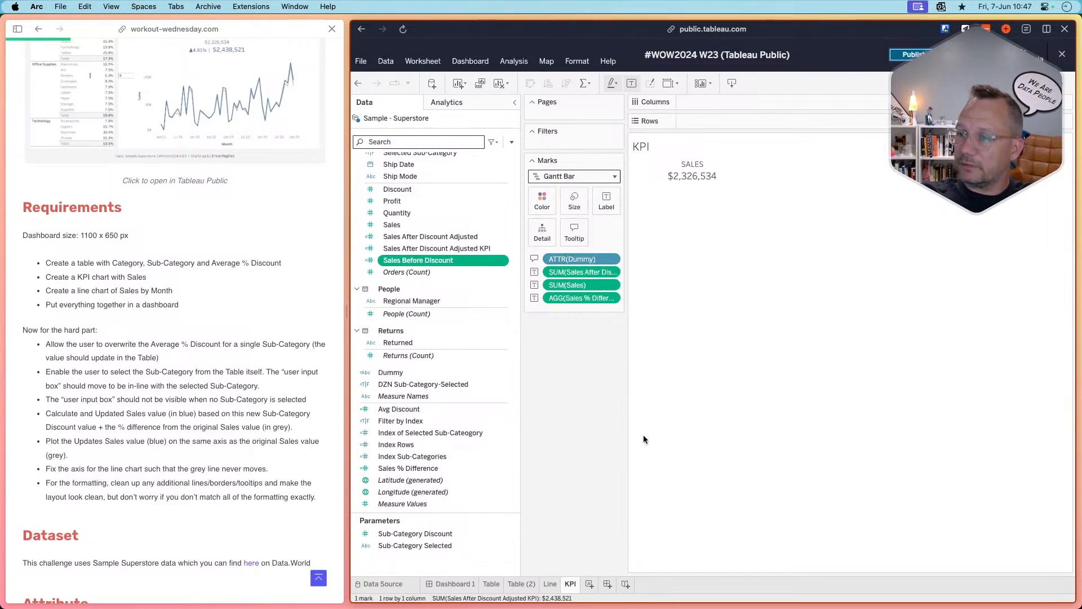
Switch to the Book1 workbook in the Tableau Public desktop app.
{"action": "key", "text": "super+Tab"}
{"action": "key", "text": "super+Tab"}
{"action": "key", "text": "super+Tab"}
{"action": "key", "text": "super+shift+Tab"}
{"action": "key", "text": "super+shift+Tab"}
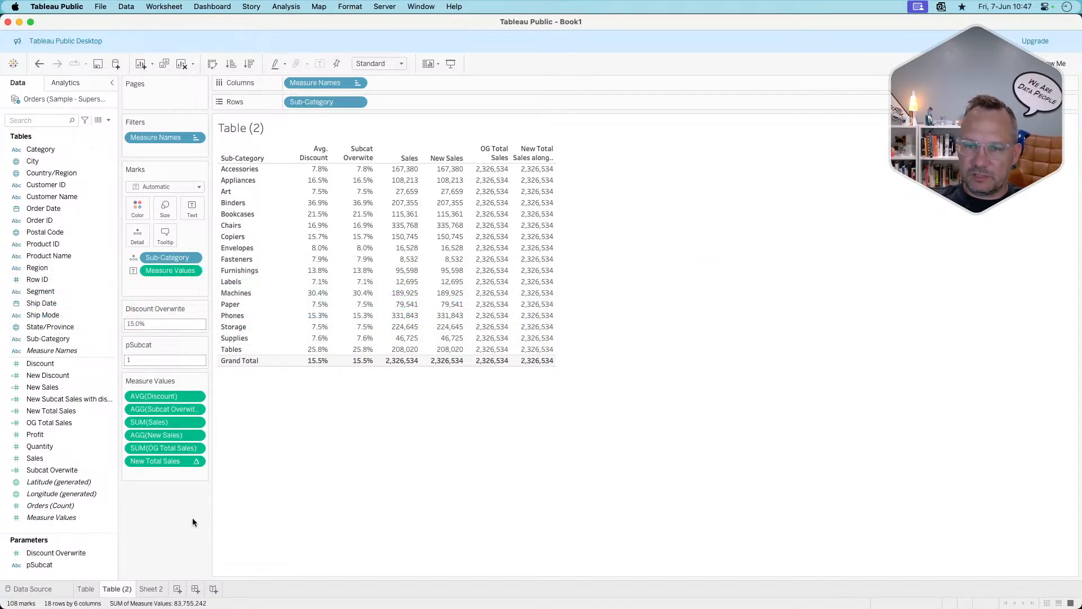
Create a calculated field with the formula [Sales]/(1-[New Discount]).
{"action": "left_click", "coordinate": [108, 120]}
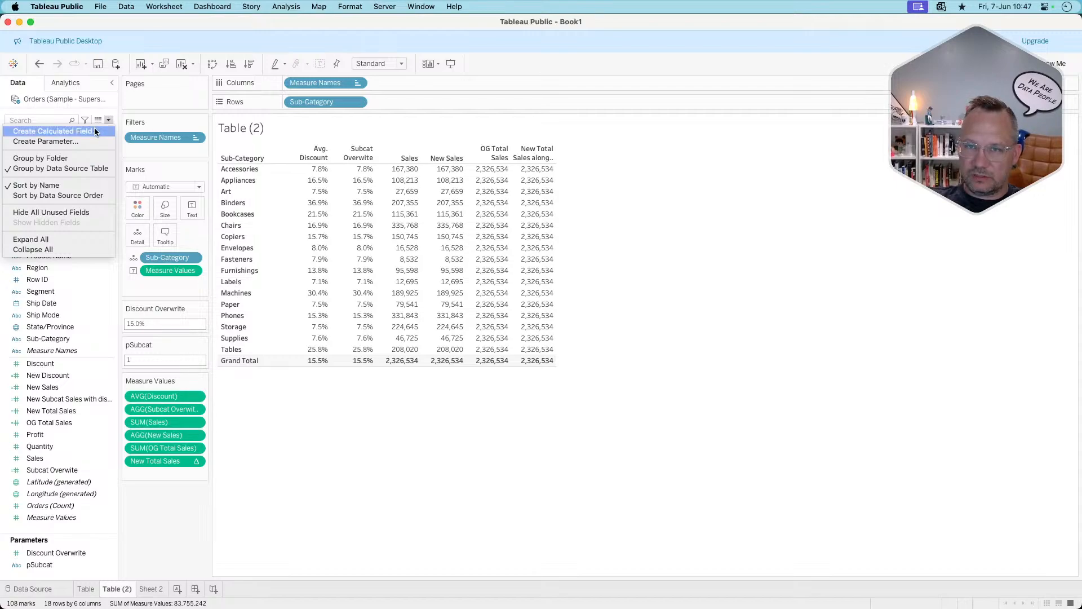
{"action": "left_click", "coordinate": [94, 132]}
{"action": "type", "text": "sale"}
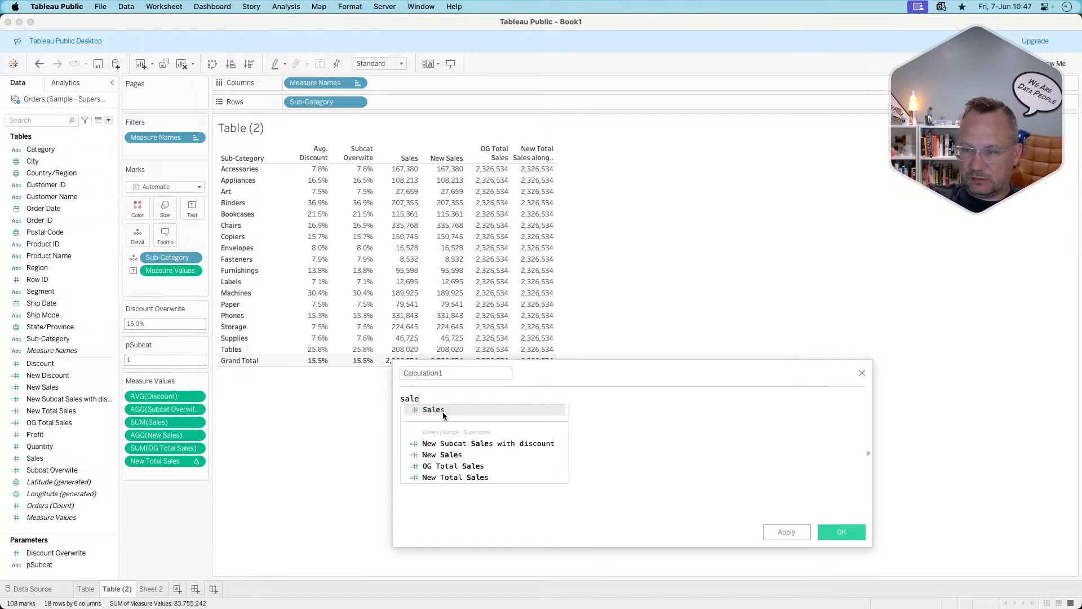
{"action": "left_click", "coordinate": [443, 414]}
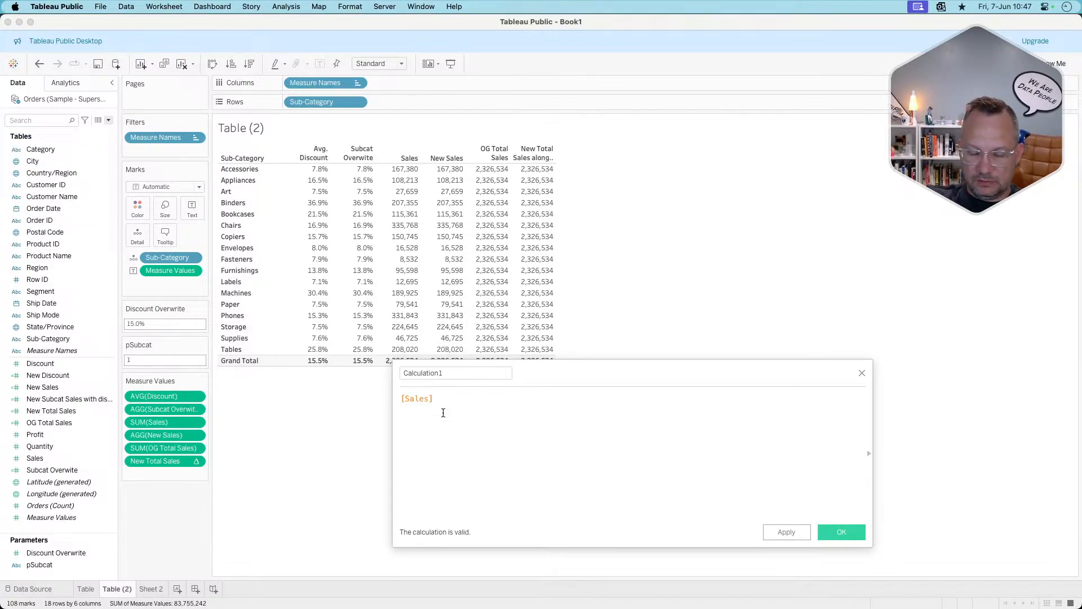
{"action": "type", "text": "/(1"}
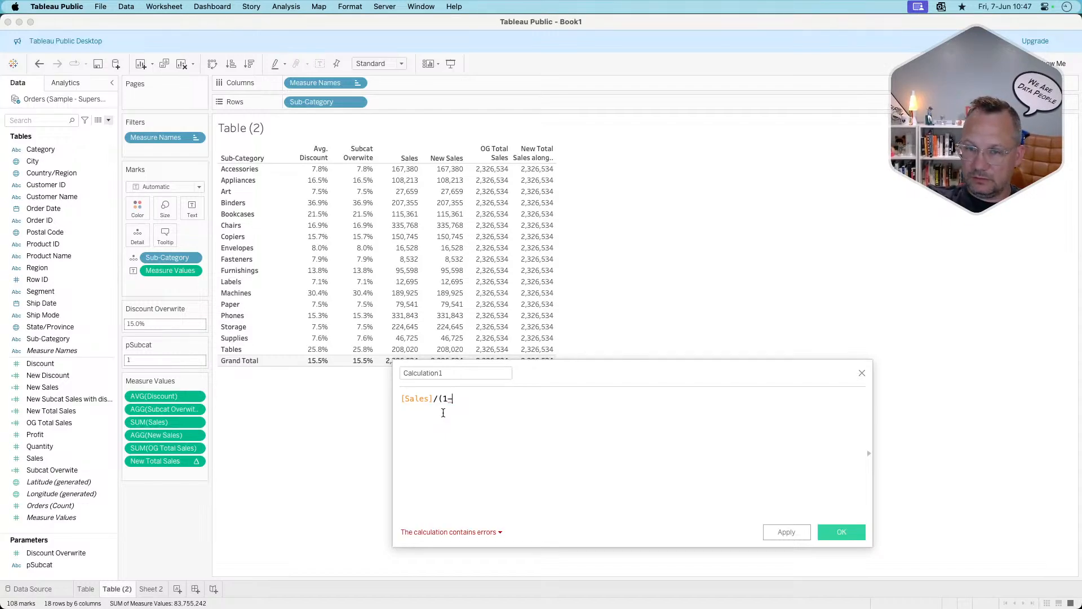
{"action": "type", "text": "-"}
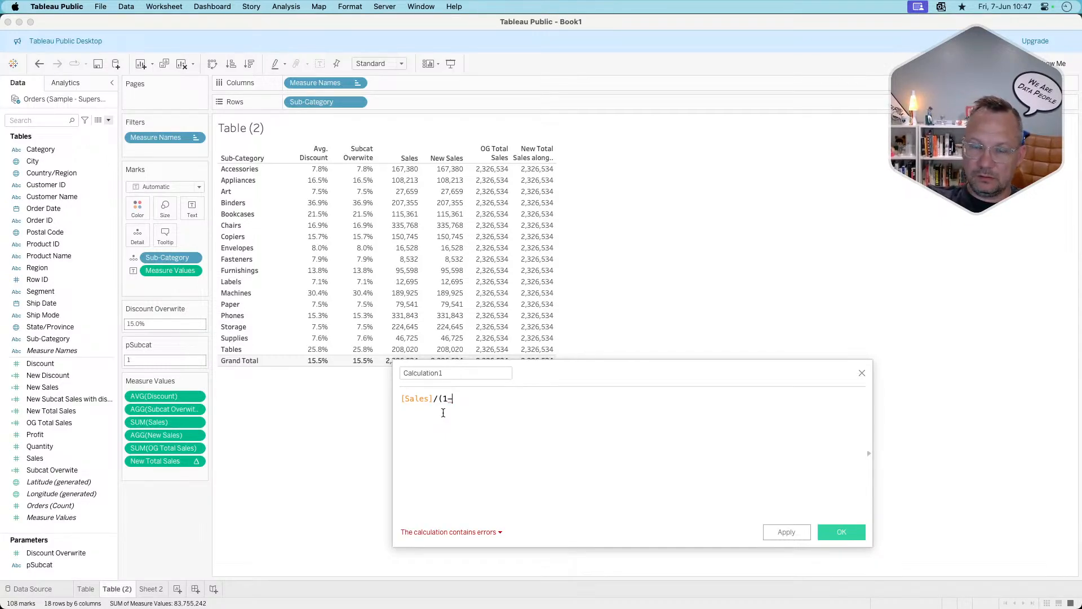
{"action": "type", "text": "new"}
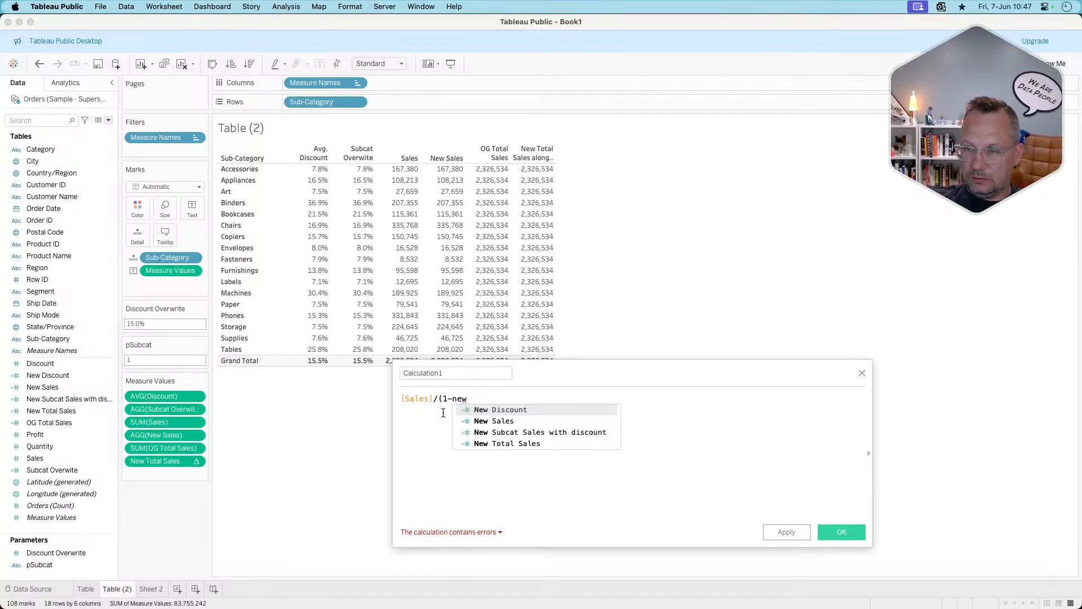
{"action": "key", "text": "Return"}
{"action": "type", "text": ")"}
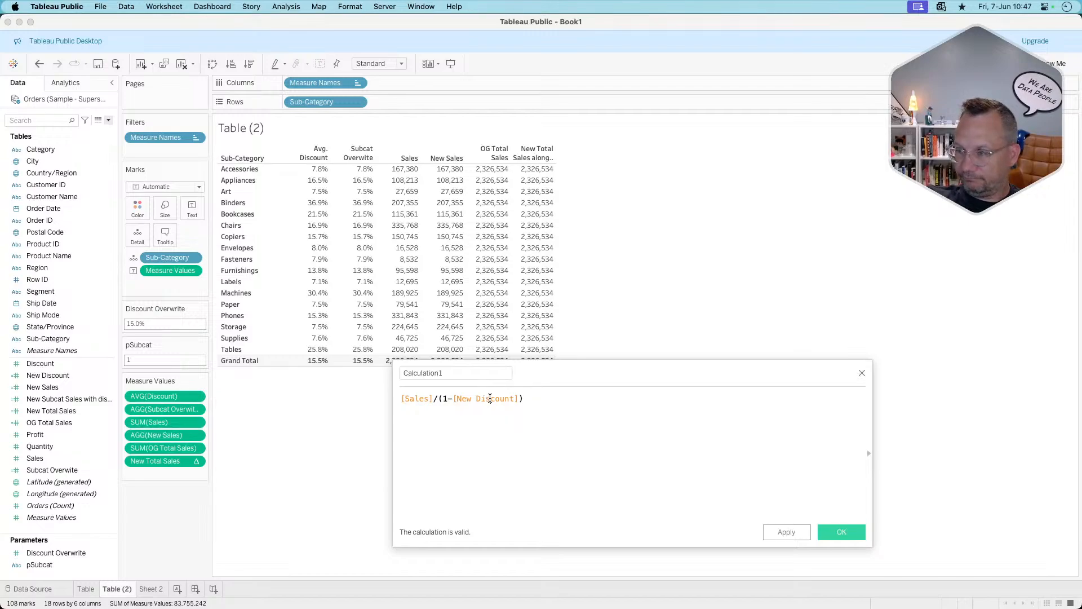
Check the New Discount definition beside the formula, name the calculation "Sales before Discount" and save it.
{"action": "left_click", "coordinate": [867, 453]}
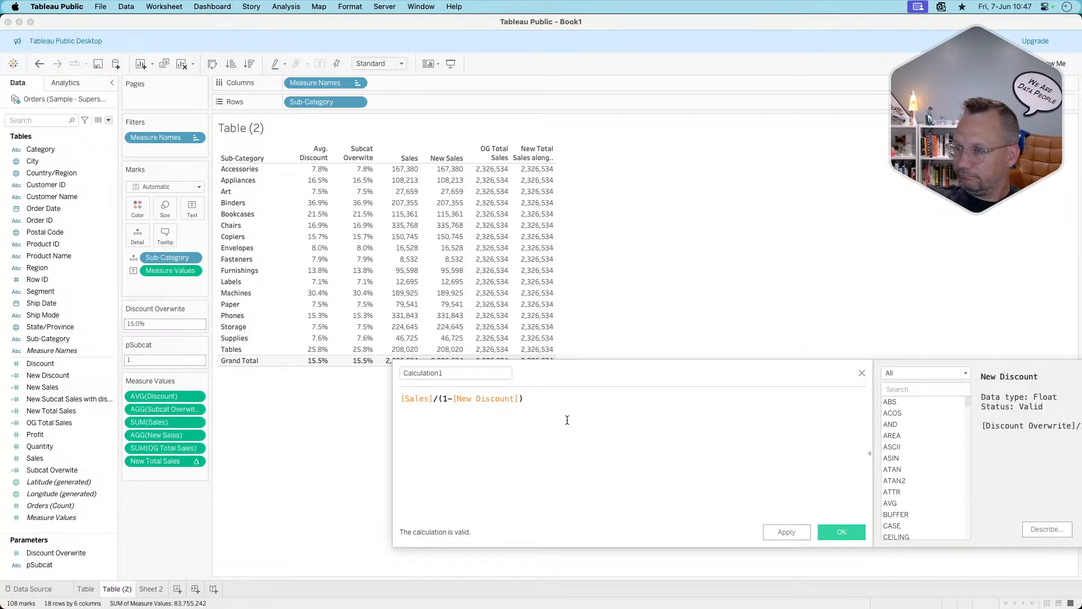
{"action": "left_click_drag", "start_coordinate": [598, 368], "coordinate": [500, 367]}
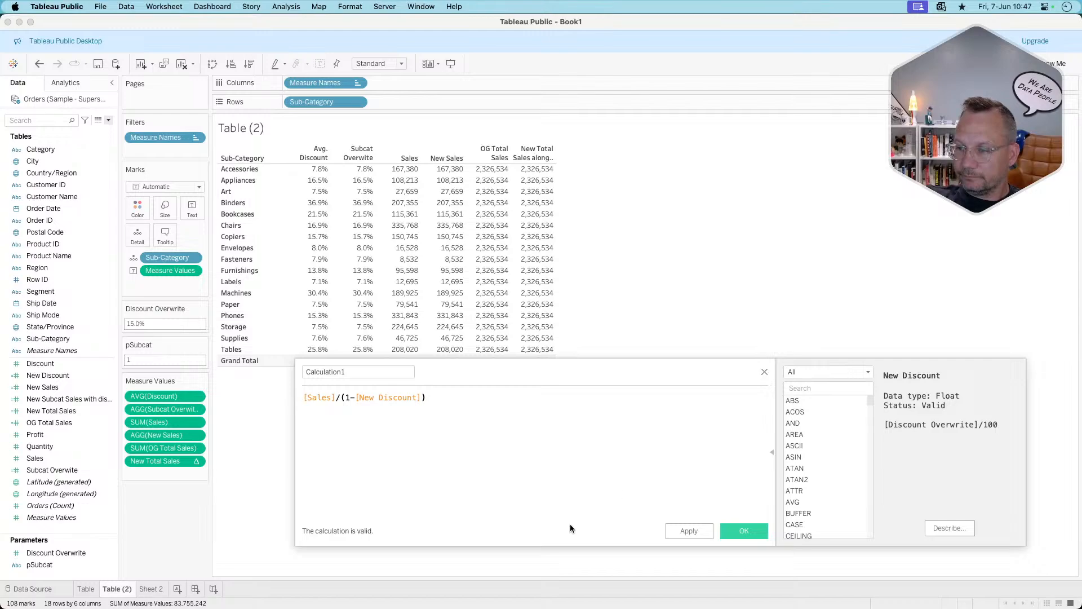
{"action": "double_click", "coordinate": [359, 373]}
{"action": "type", "text": "Sales "}
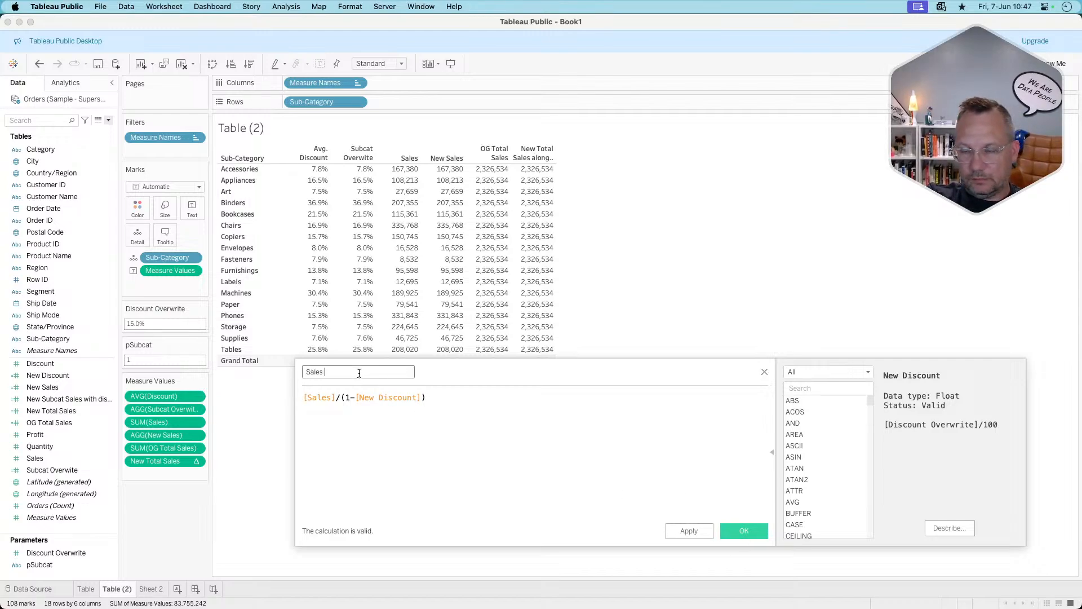
{"action": "type", "text": "before D"}
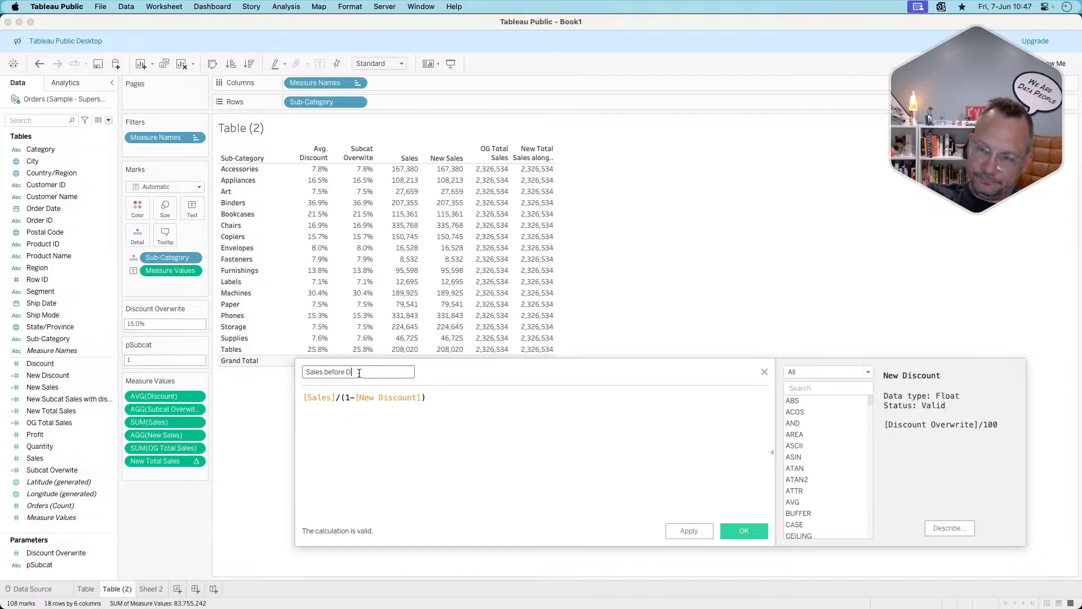
{"action": "type", "text": "iscount"}
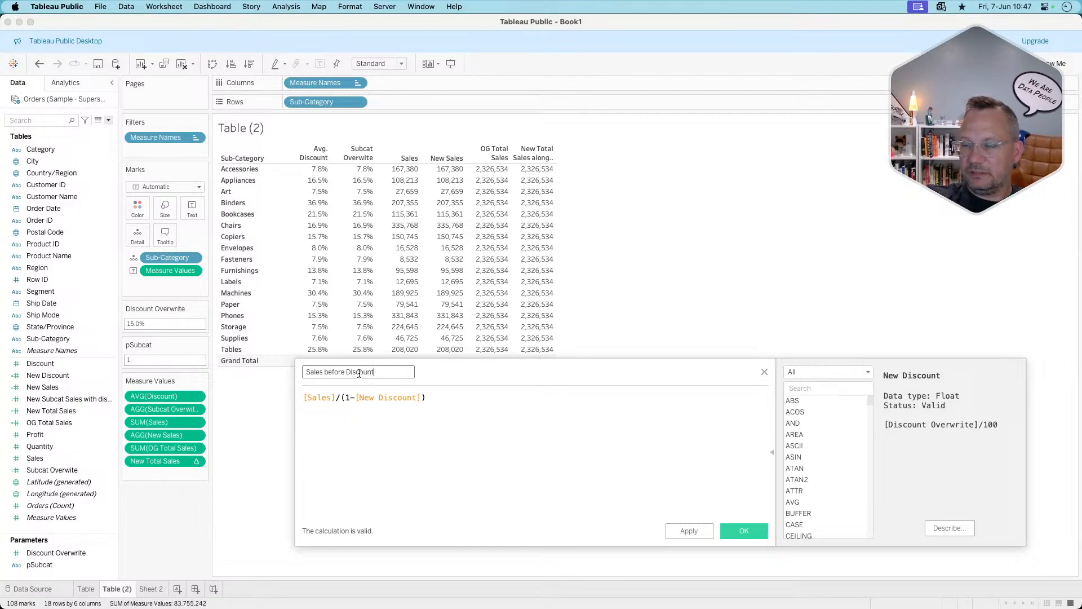
{"action": "left_click", "coordinate": [735, 528]}
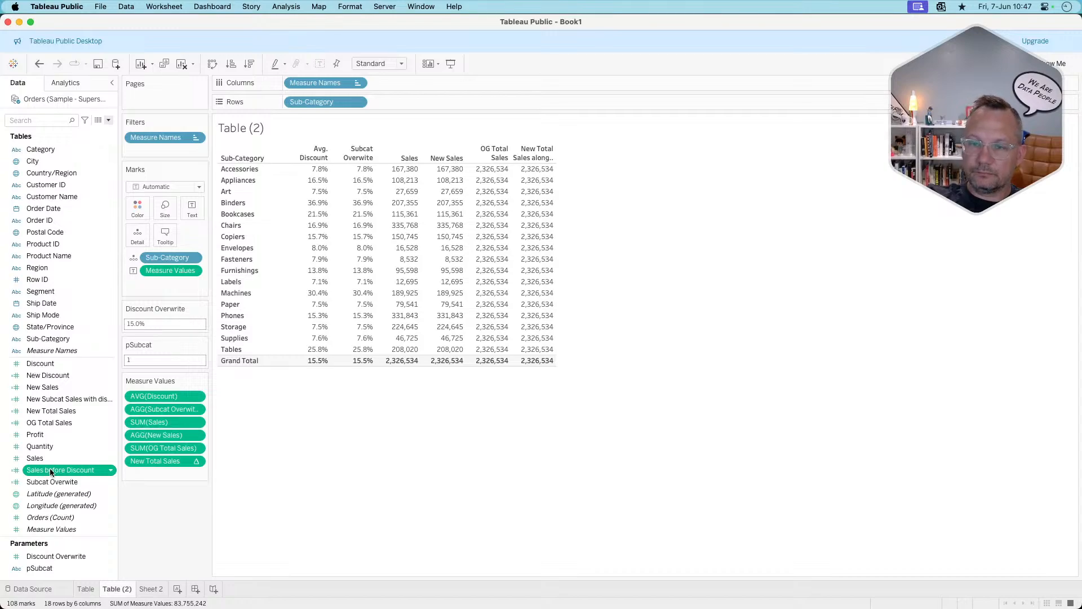
Add Sales before Discount to the table's measures between Sales and New Sales, and remove New Total Sales.
{"action": "left_click_drag", "start_coordinate": [50, 471], "coordinate": [169, 433]}
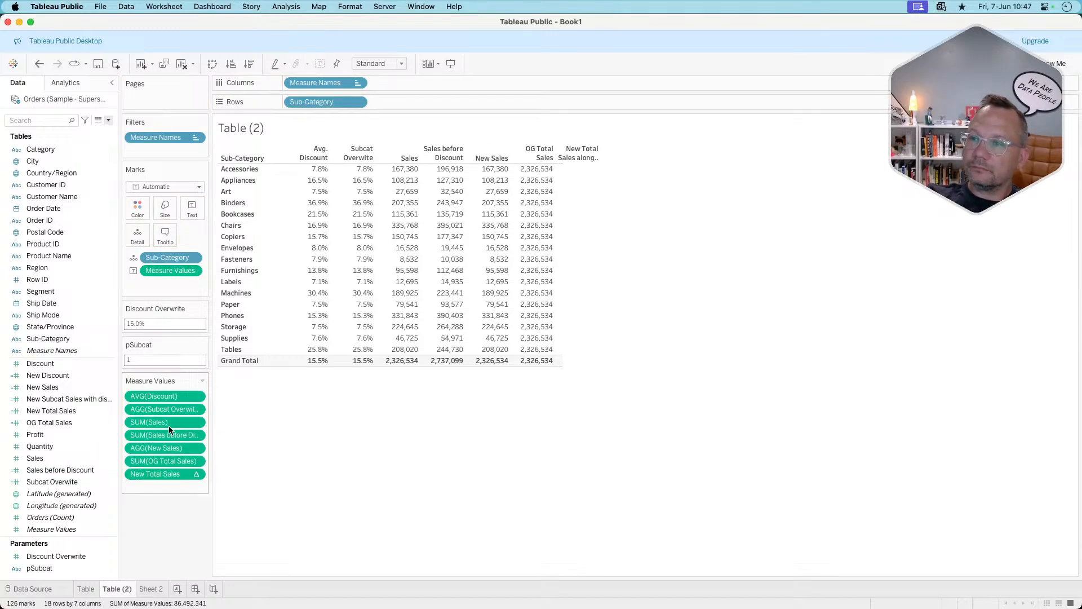
{"action": "left_click_drag", "start_coordinate": [155, 474], "coordinate": [157, 539]}
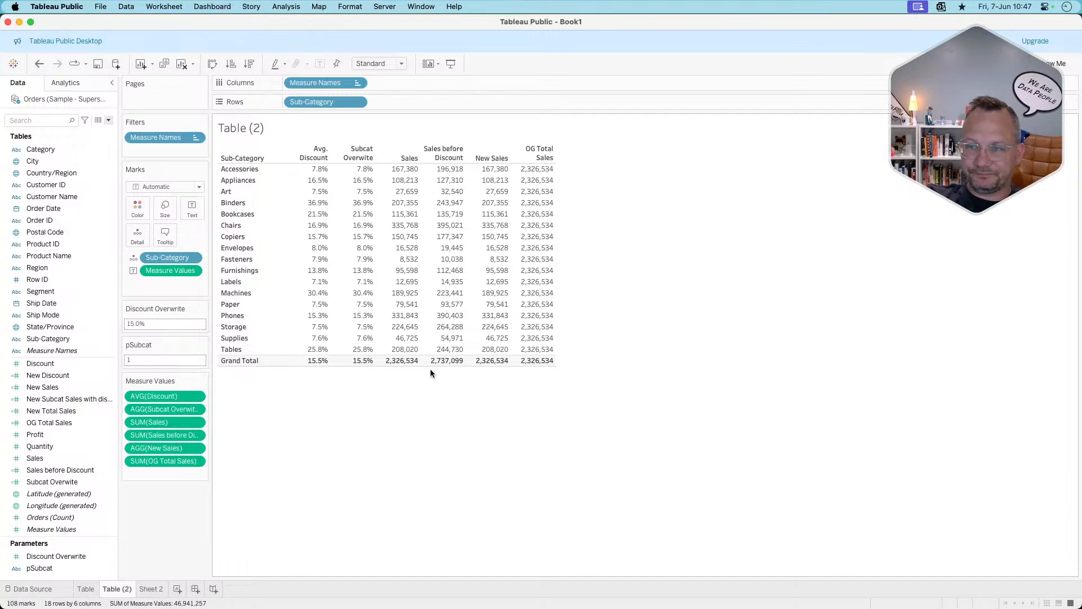
{"action": "mouse_move", "coordinate": [451, 364]}
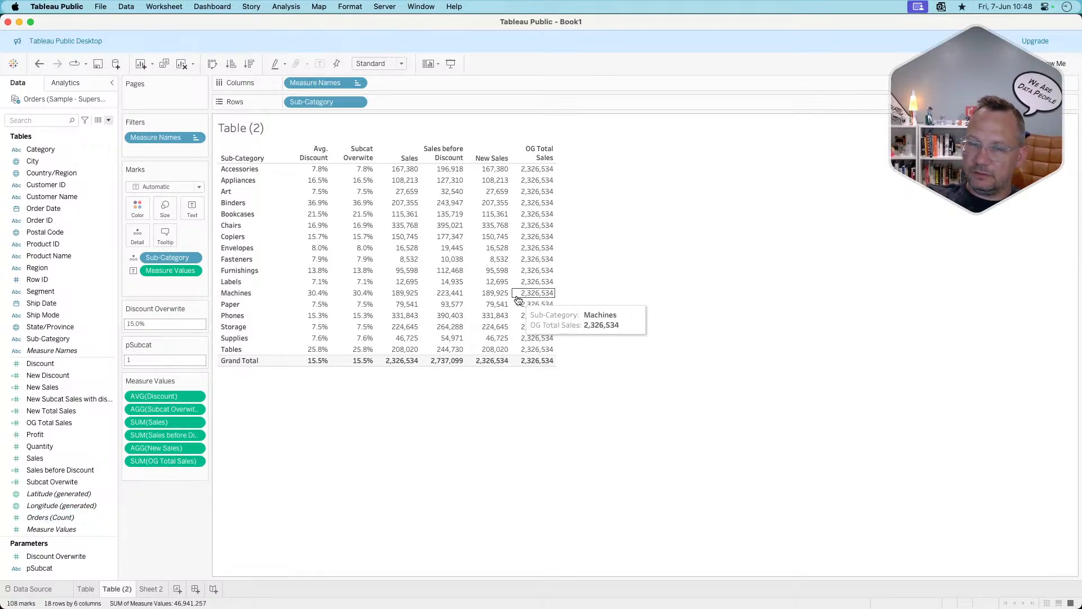
Open the New Sales calculation for editing and replace its whole formula with "if [Sub-Category]=[pSubcat] then".
{"action": "right_click", "coordinate": [50, 387]}
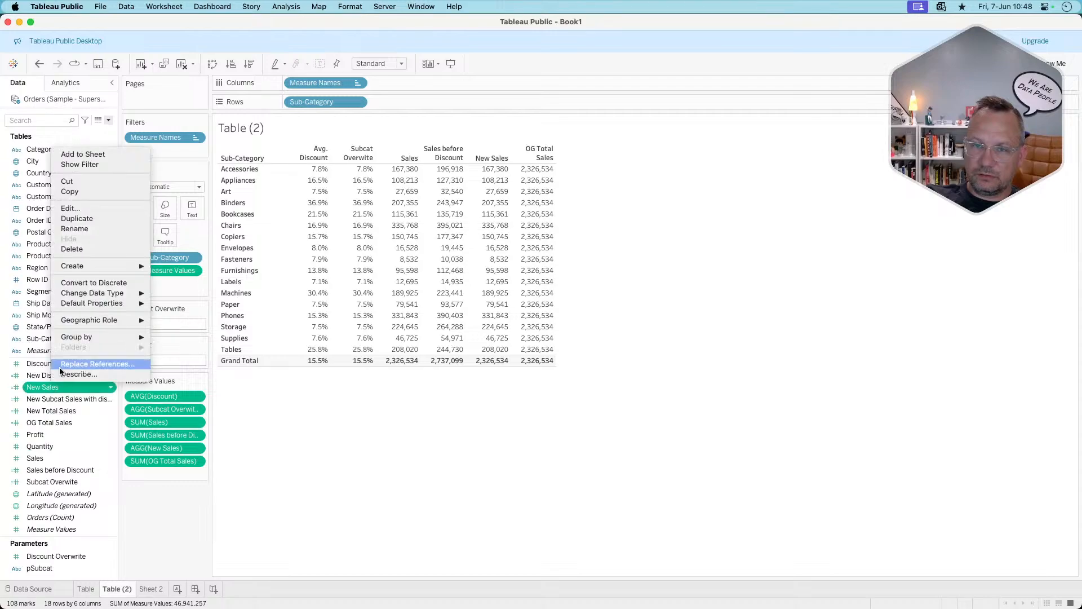
{"action": "left_click", "coordinate": [79, 209]}
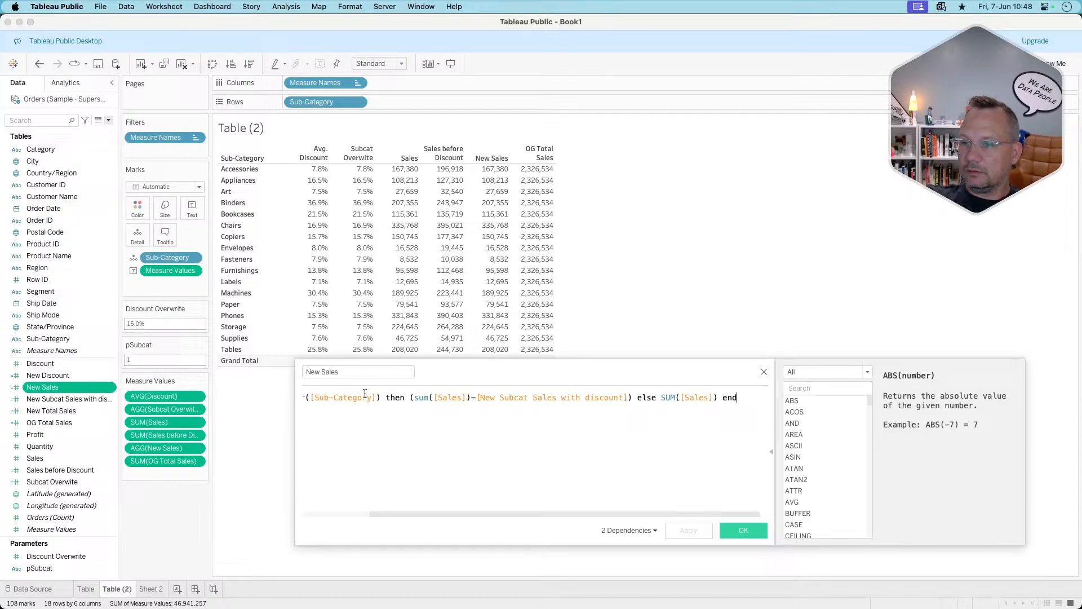
{"action": "triple_click", "coordinate": [407, 400]}
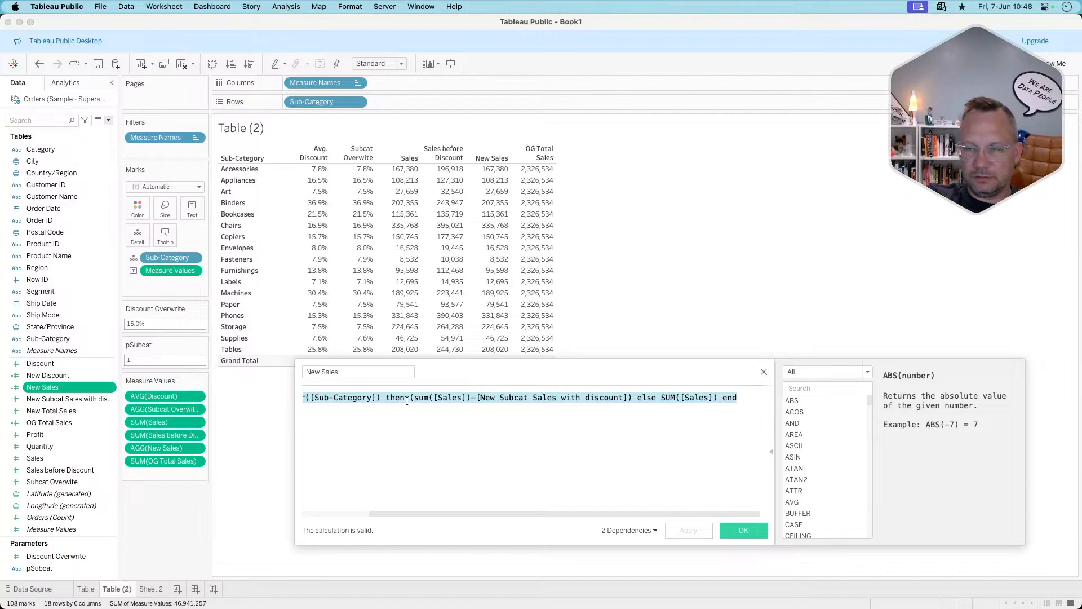
{"action": "type", "text": "if [Sub-Category]"}
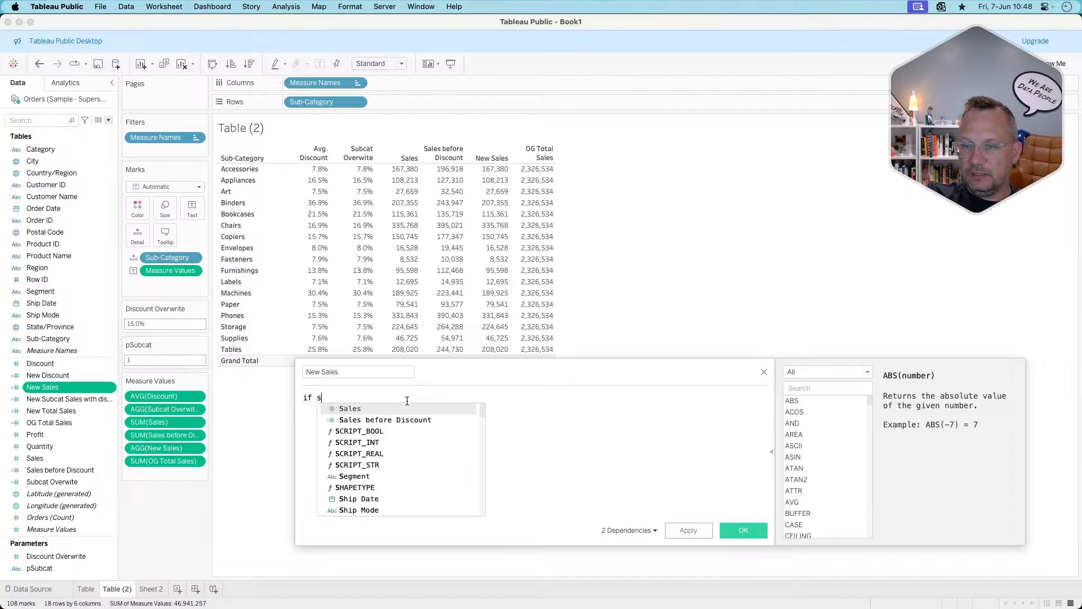
{"action": "type", "text": "="}
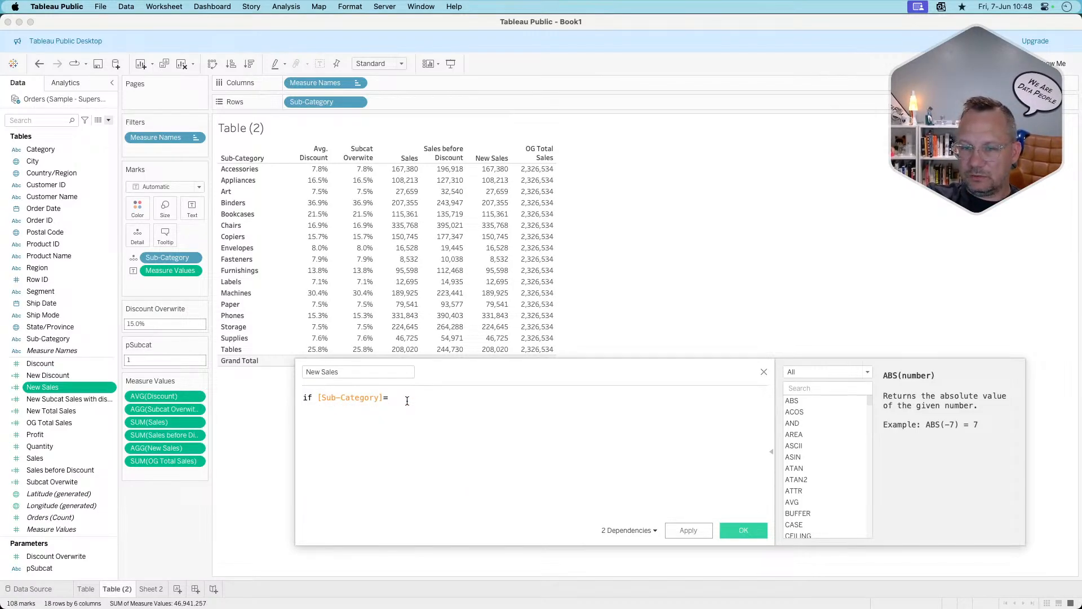
{"action": "type", "text": "[pSubcat] then"}
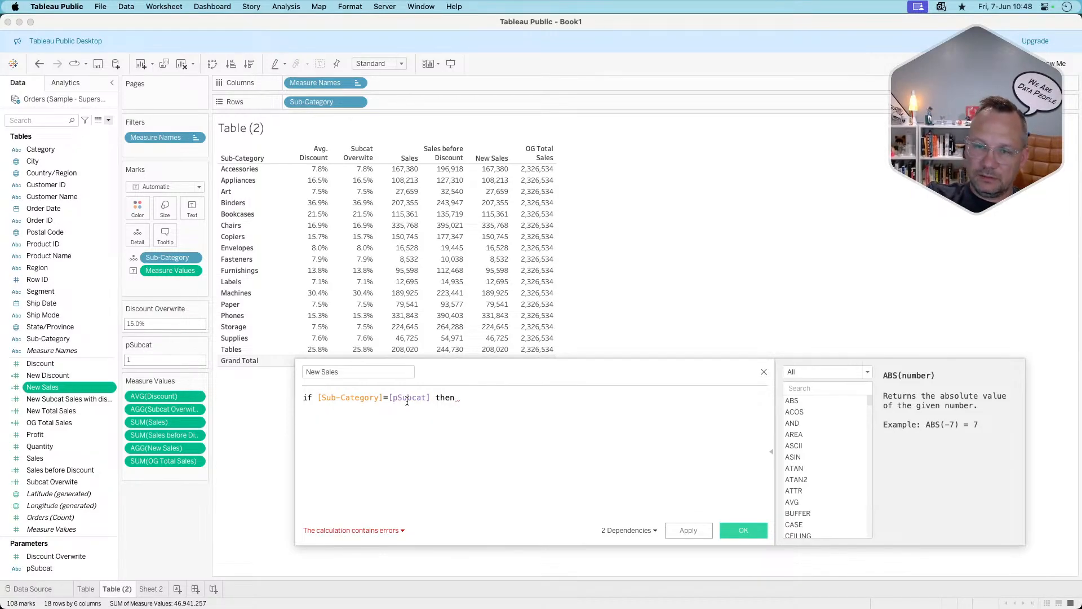
Add the parenthesised expression ([Sales before Discount]*[New Discount]) as the then result of the New Sales formula.
{"action": "type", "text": " sal"}
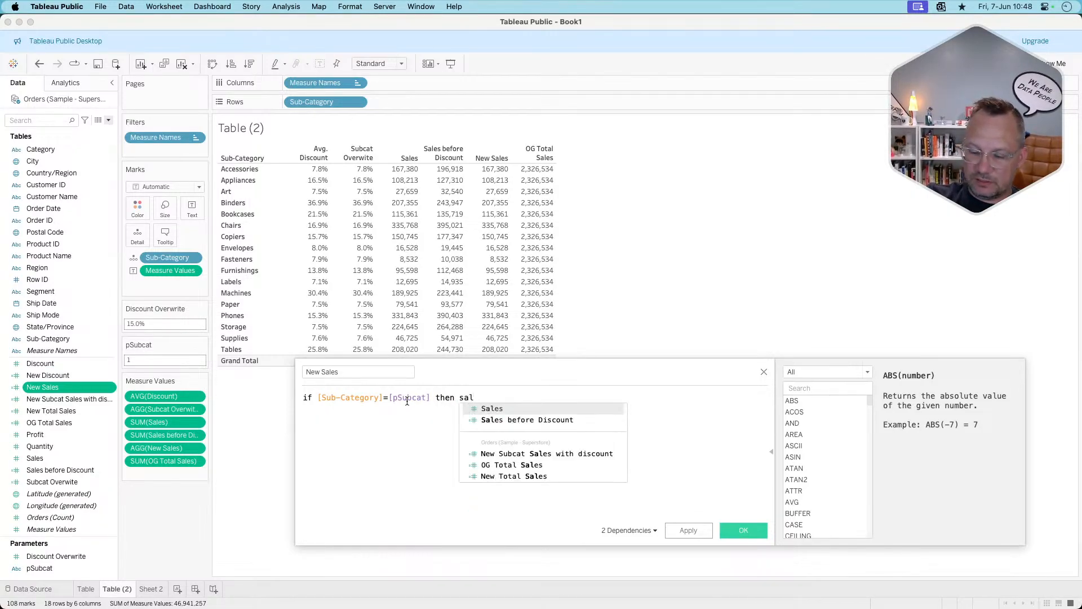
{"action": "key", "text": "Down"}
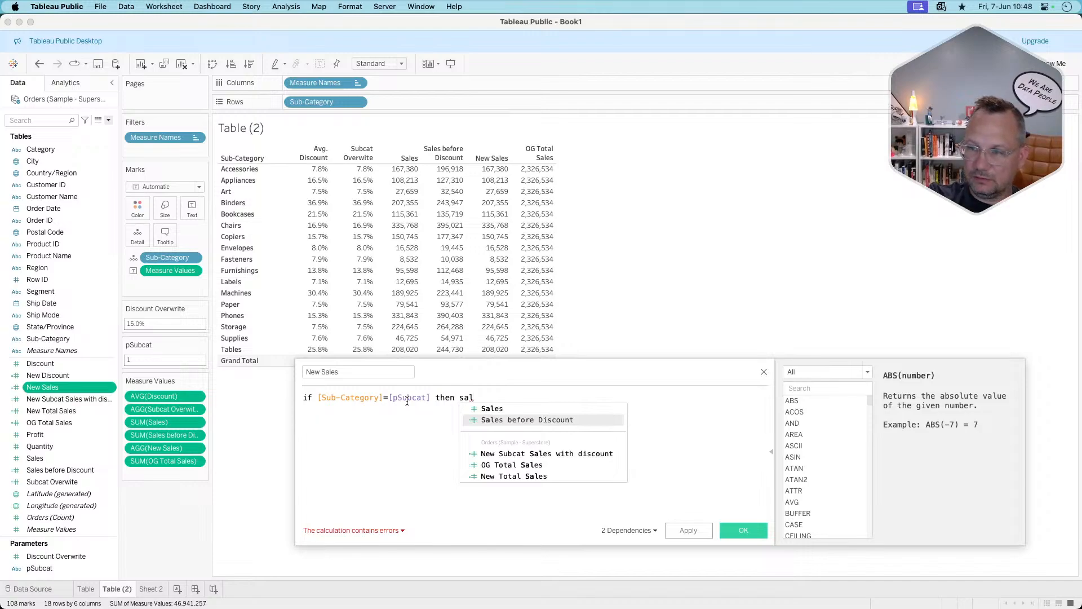
{"action": "key", "text": "Return"}
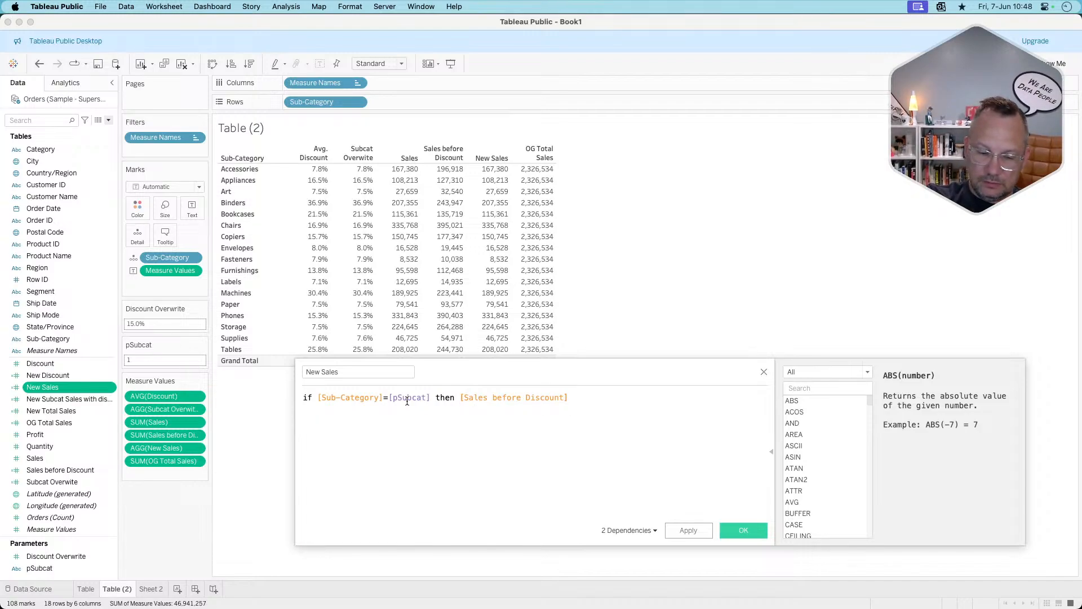
{"action": "type", "text": "*"}
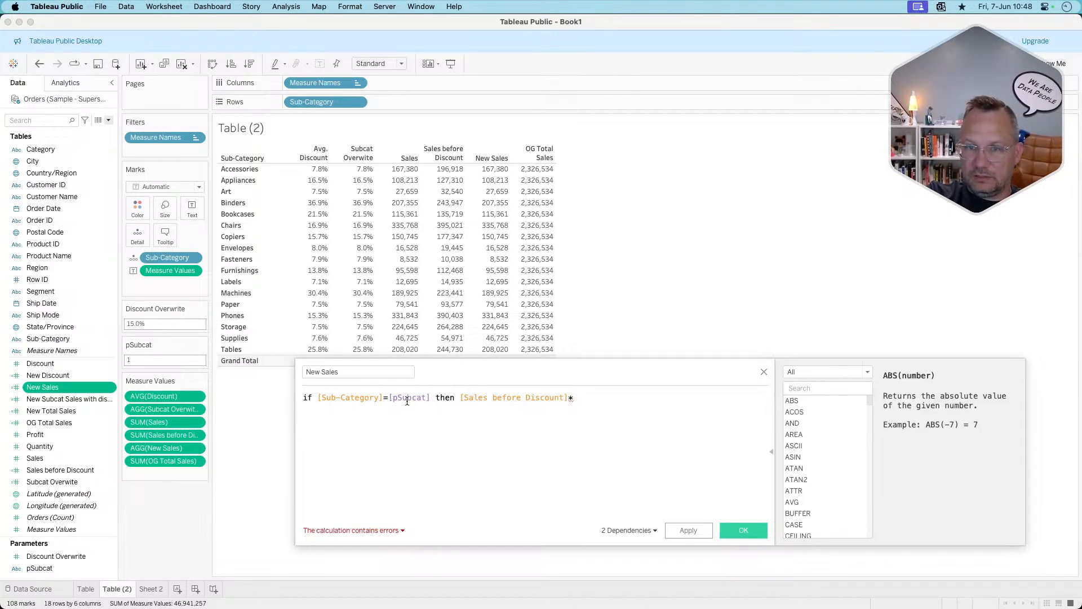
{"action": "type", "text": "new"}
{"action": "key", "text": "Return"}
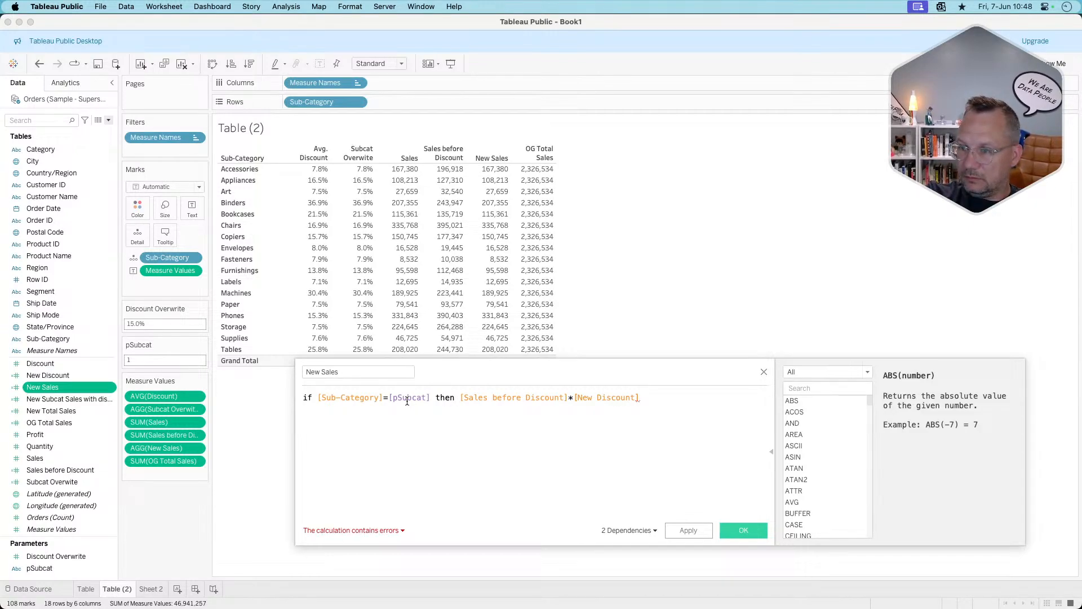
{"action": "type", "text": ")"}
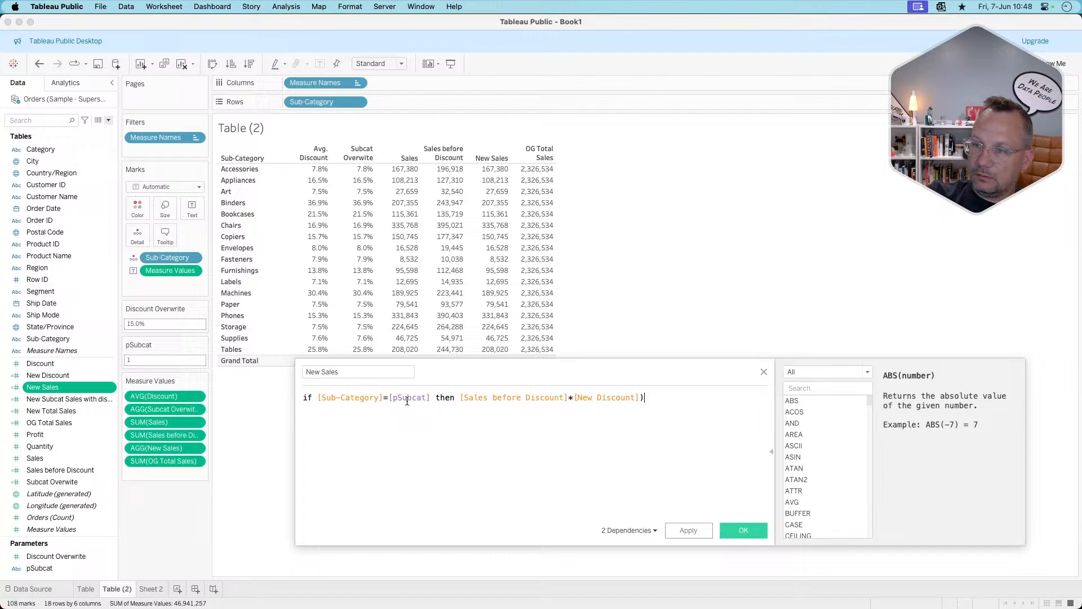
{"action": "left_click", "coordinate": [457, 397]}
{"action": "type", "text": "("}
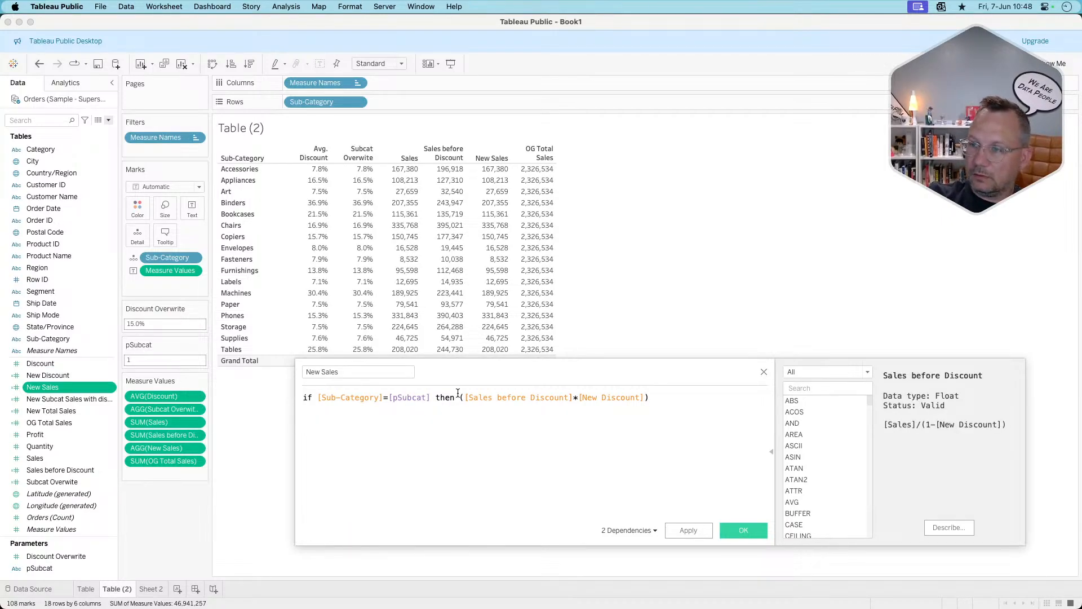
{"action": "left_click", "coordinate": [668, 400]}
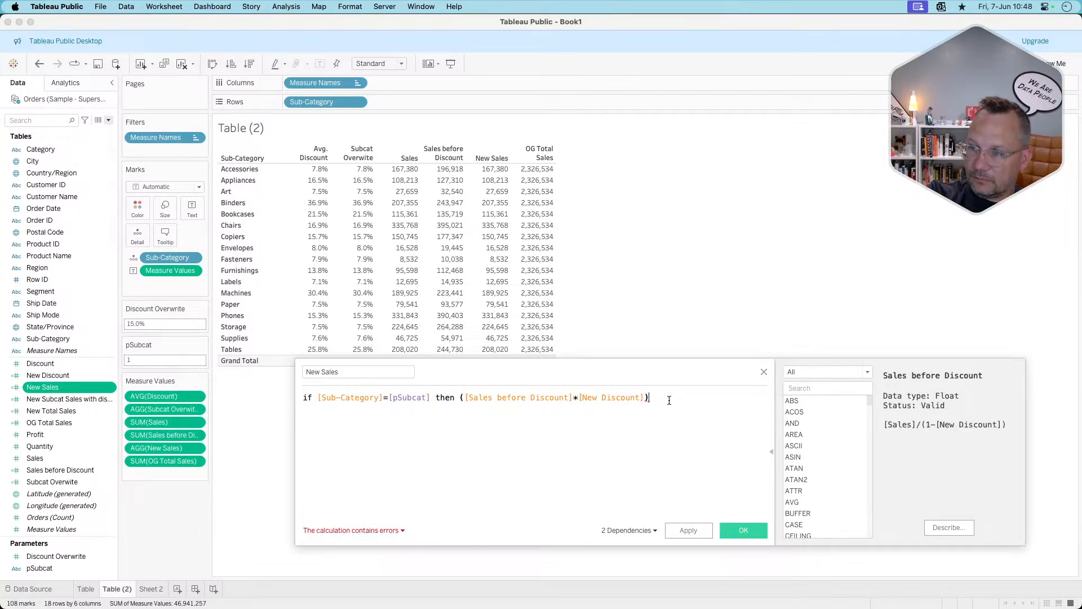
Complete the New Sales condition with "else [Sales] END".
{"action": "type", "text": "else sal"}
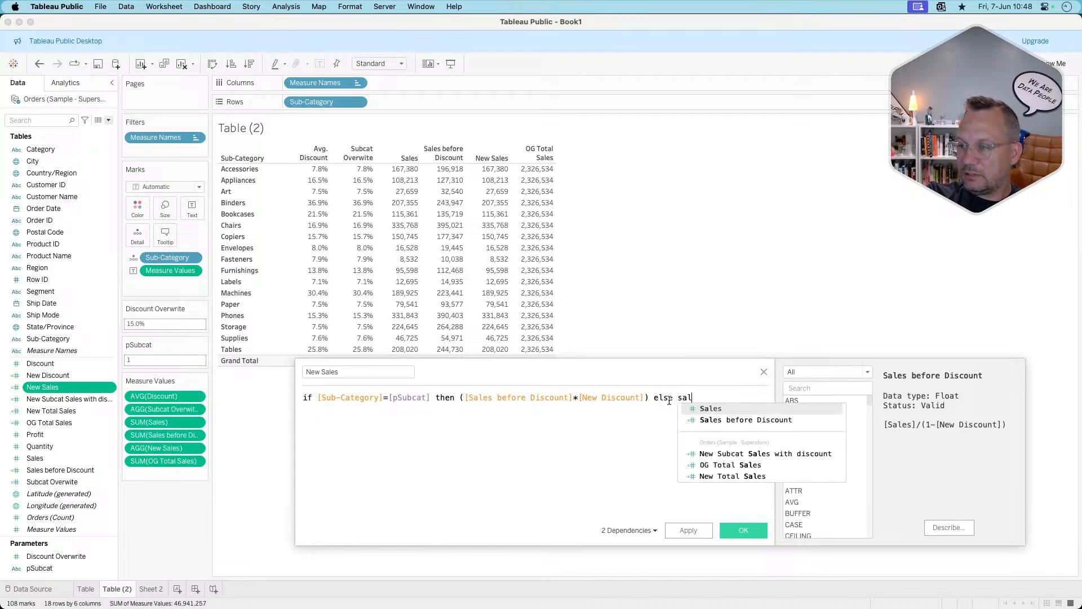
{"action": "key", "text": "Return"}
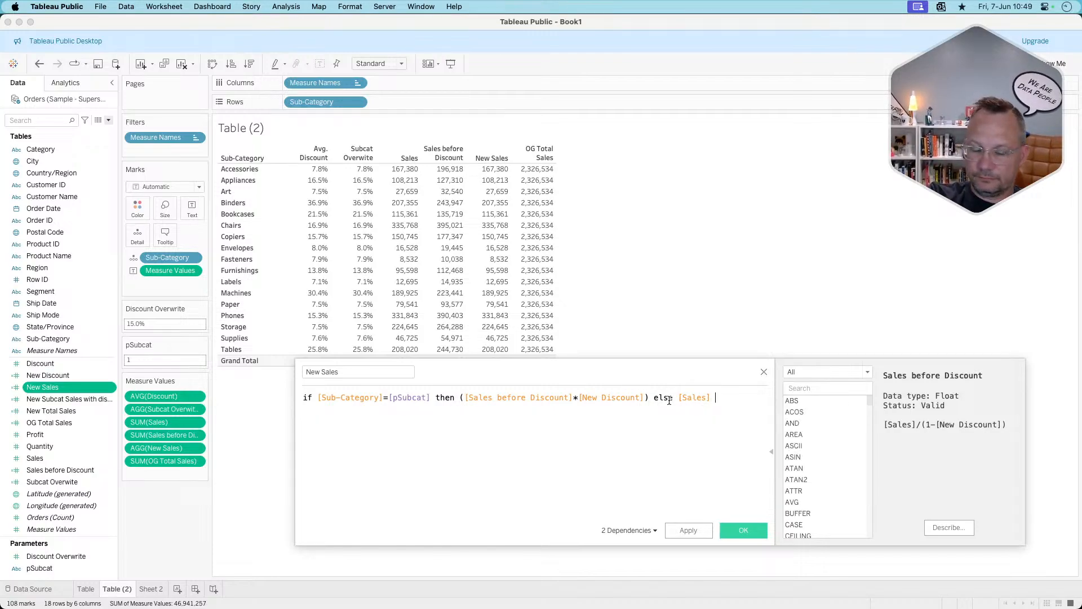
{"action": "type", "text": "END"}
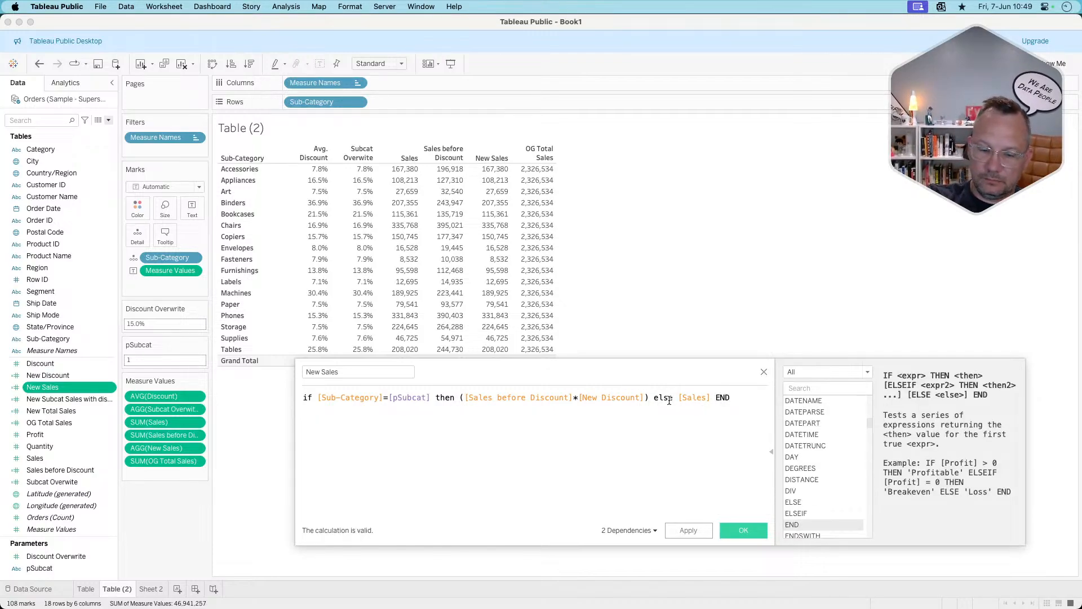
Wrap the whole New Sales IF expression in sum( ), apply the change and save the calculation.
{"action": "type", "text": ")"}
{"action": "type", "text": "(sum"}
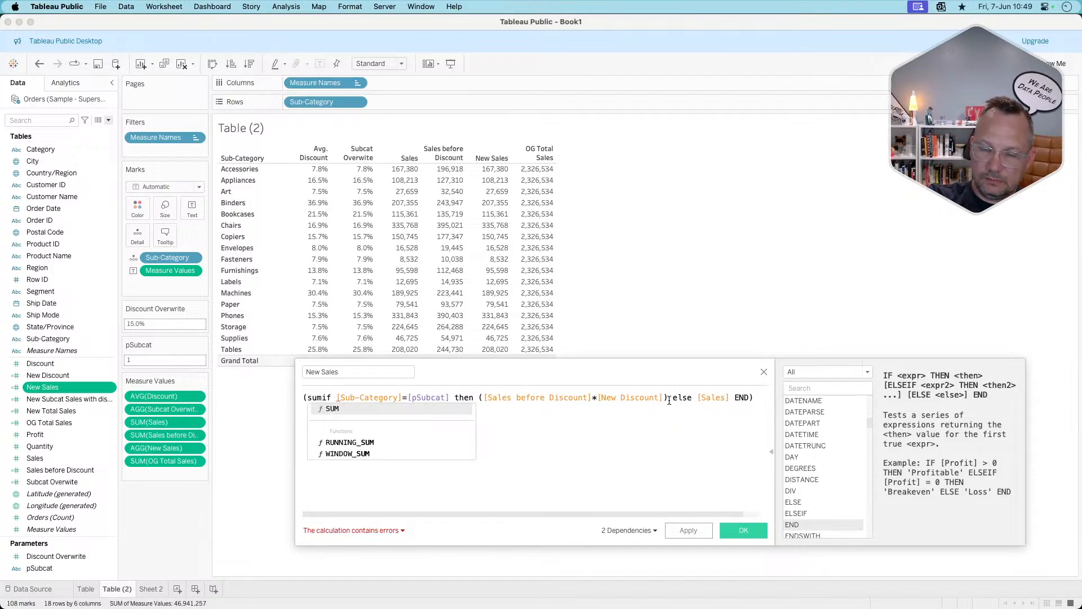
{"action": "key", "text": "BackSpace"}
{"action": "key", "text": "BackSpace"}
{"action": "key", "text": "BackSpace"}
{"action": "key", "text": "BackSpace"}
{"action": "type", "text": "sum"}
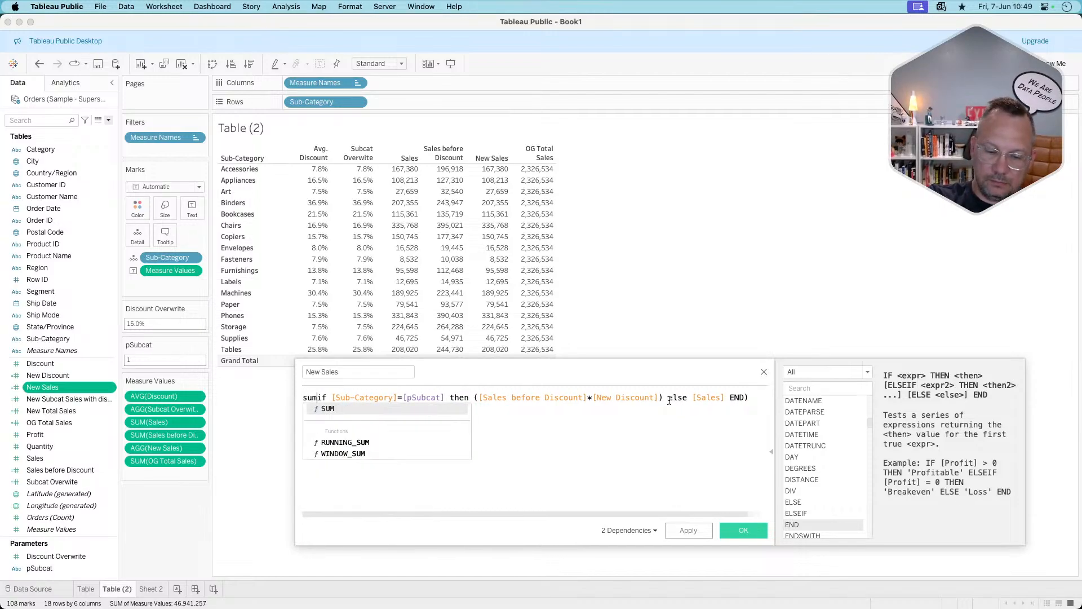
{"action": "type", "text": "("}
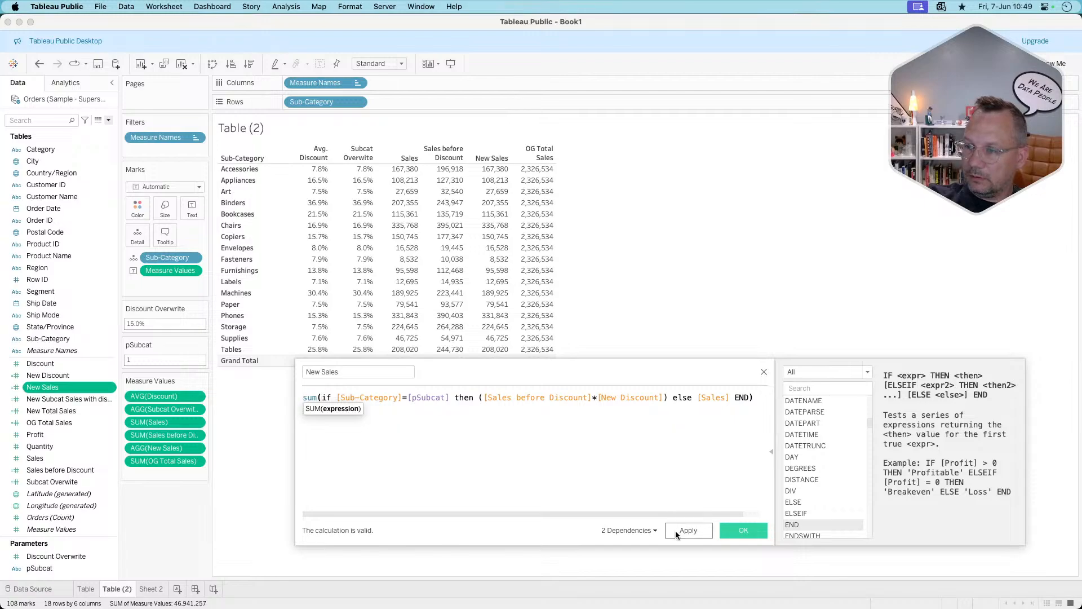
{"action": "left_click", "coordinate": [676, 529]}
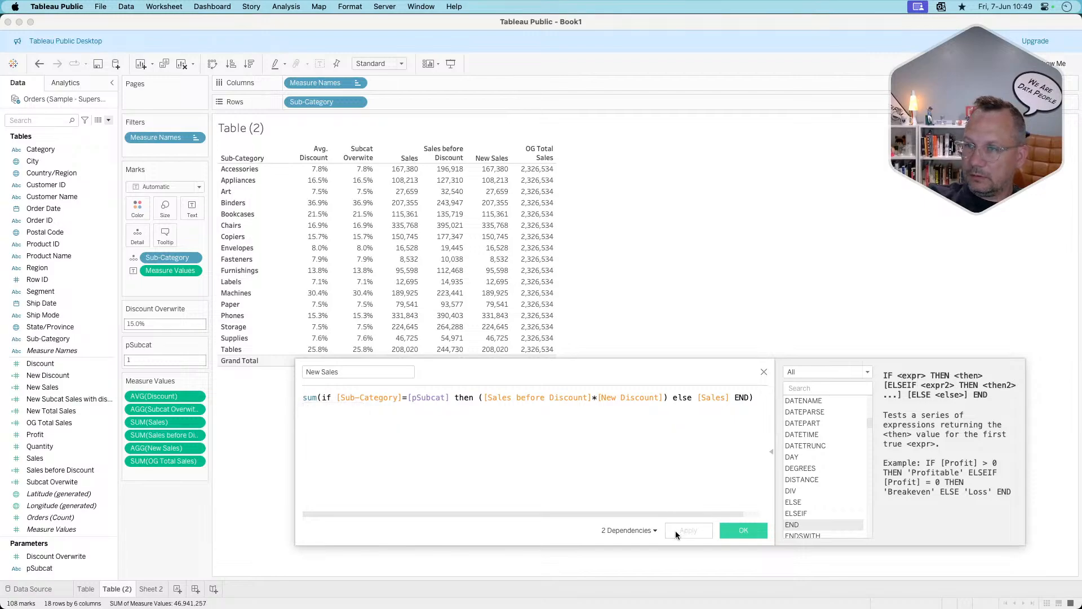
{"action": "left_click", "coordinate": [722, 533]}
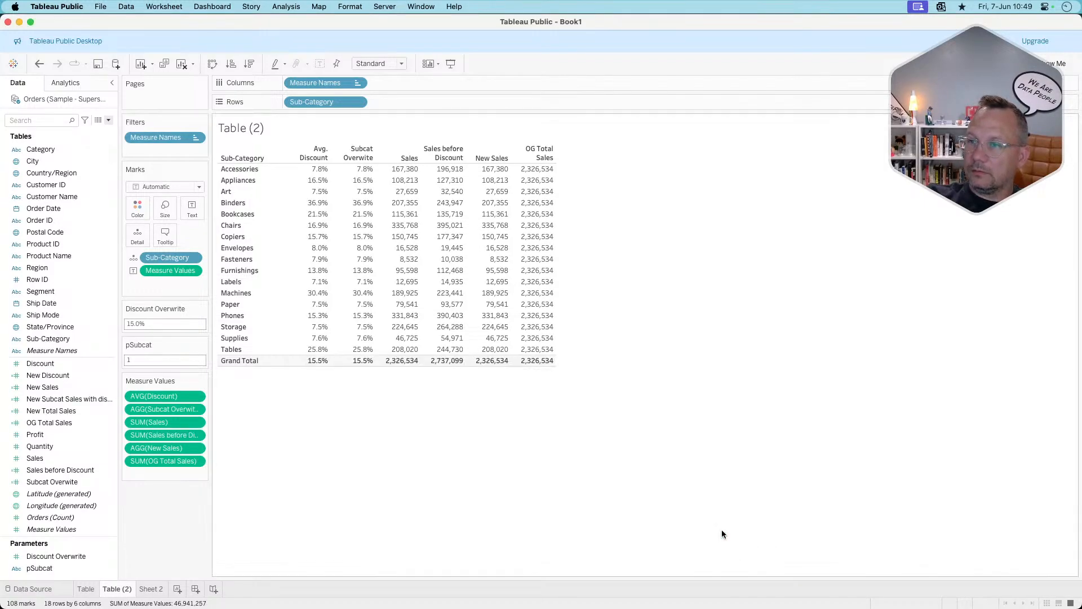
Select Binders in the table to check its New Sales value against Sales, and clear the selection.
{"action": "left_click", "coordinate": [241, 204]}
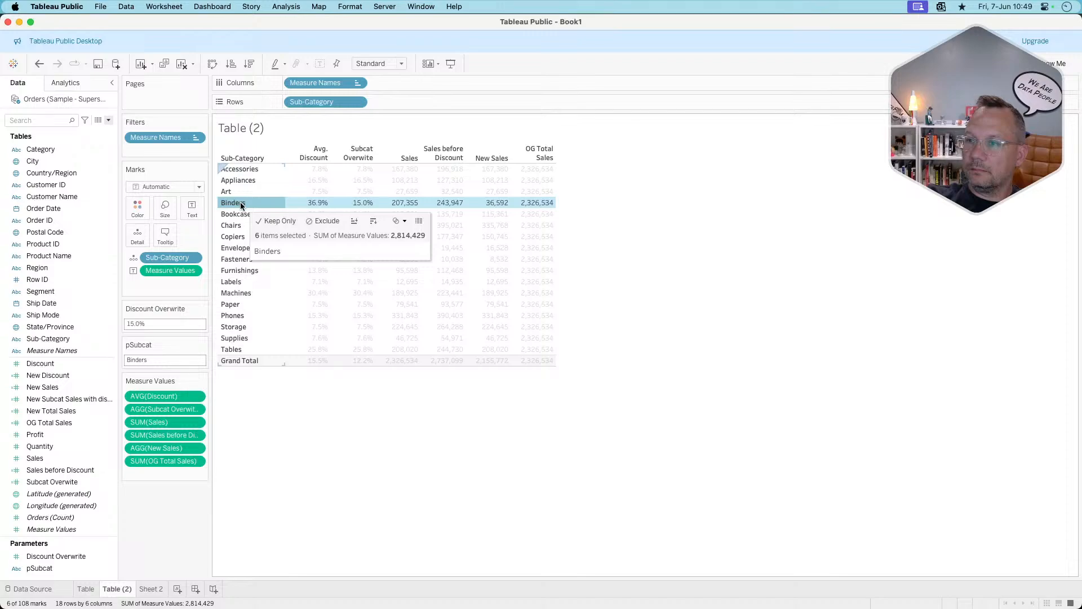
{"action": "left_click", "coordinate": [240, 204]}
{"action": "left_click", "coordinate": [241, 204]}
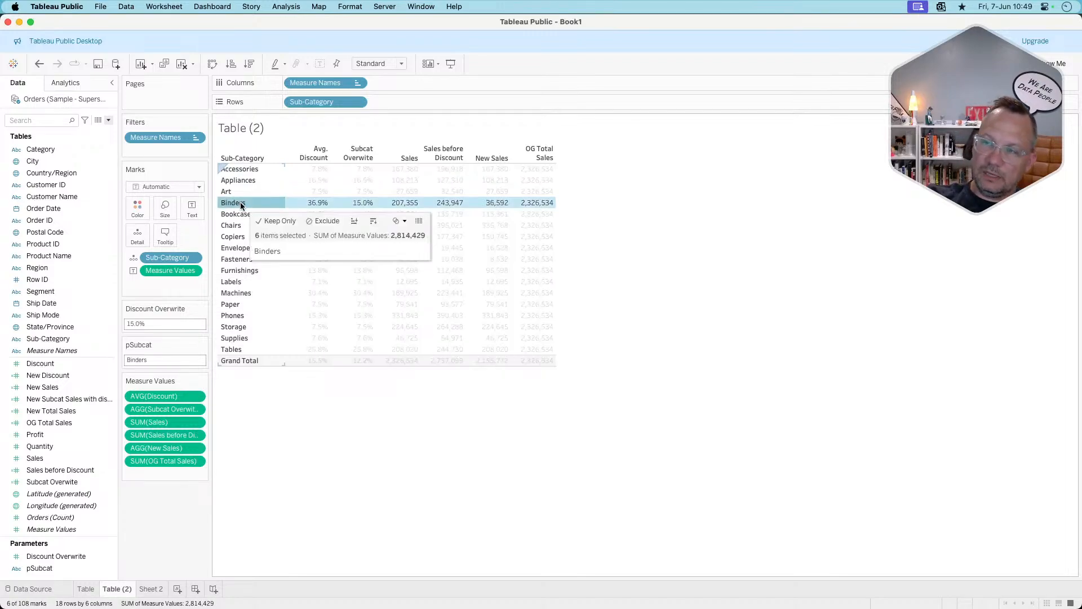
{"action": "left_click", "coordinate": [241, 204]}
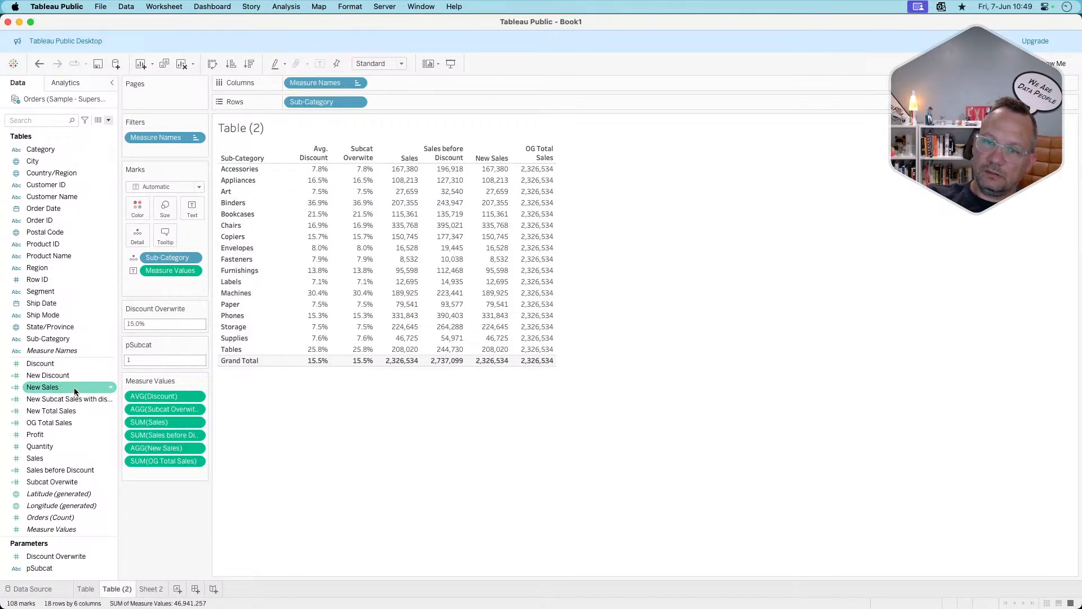
Open the New Total Sales calculation for editing and replace its window_sum formula with {sum([New Sales])}.
{"action": "right_click", "coordinate": [65, 411]}
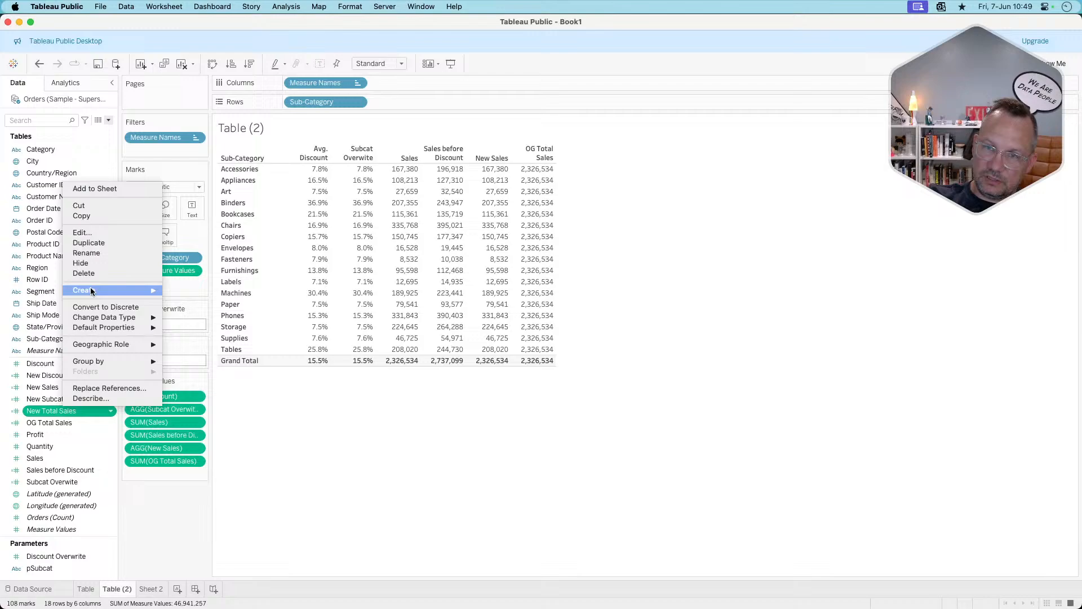
{"action": "left_click", "coordinate": [95, 232]}
{"action": "left_click_drag", "start_coordinate": [435, 405], "coordinate": [245, 401]}
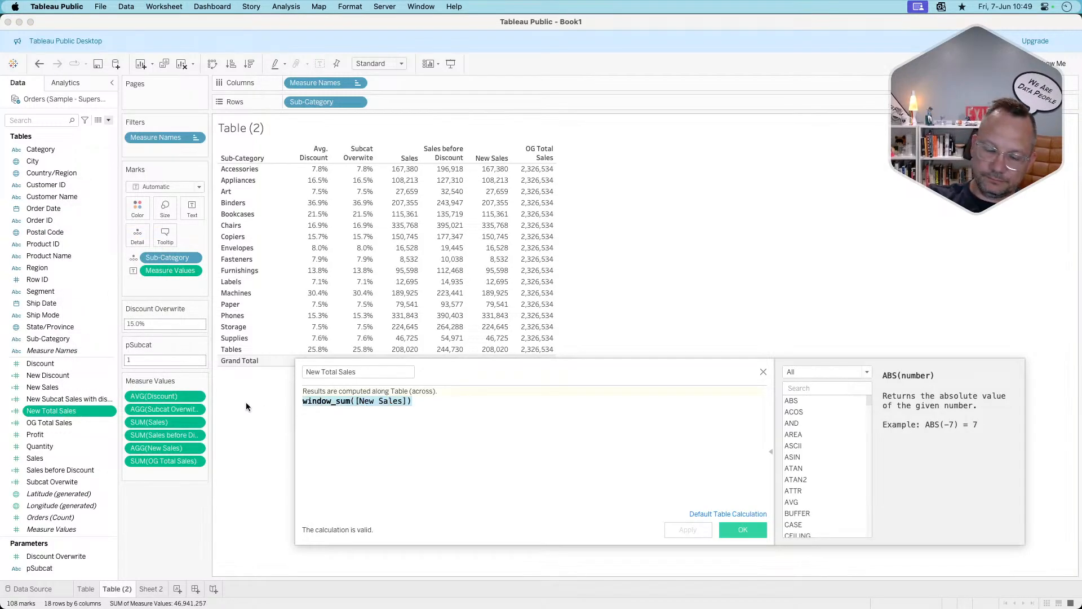
{"action": "type", "text": "{"}
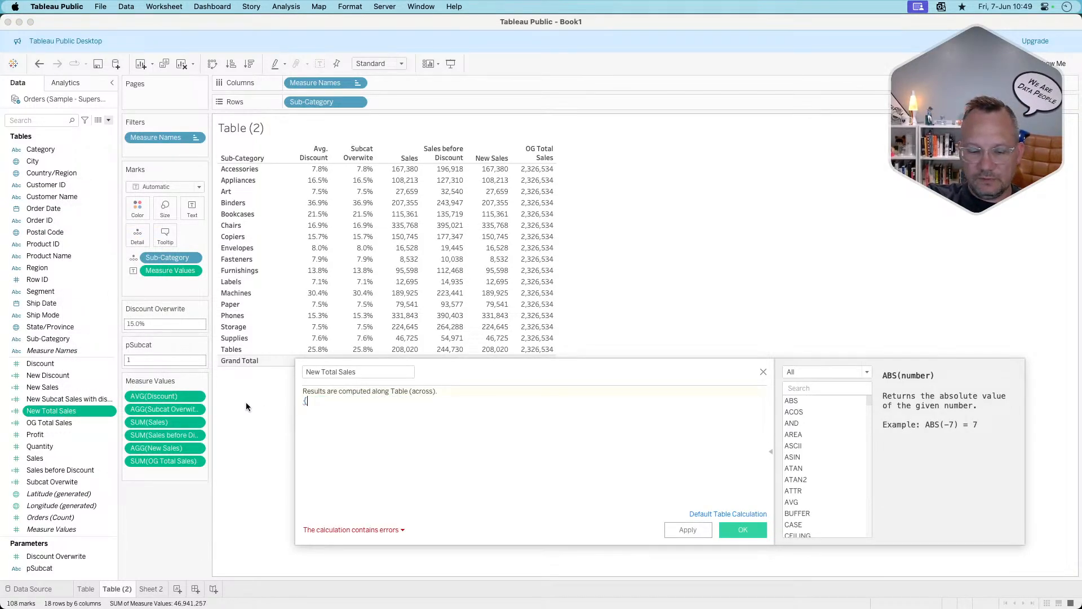
{"action": "type", "text": "sum(new"}
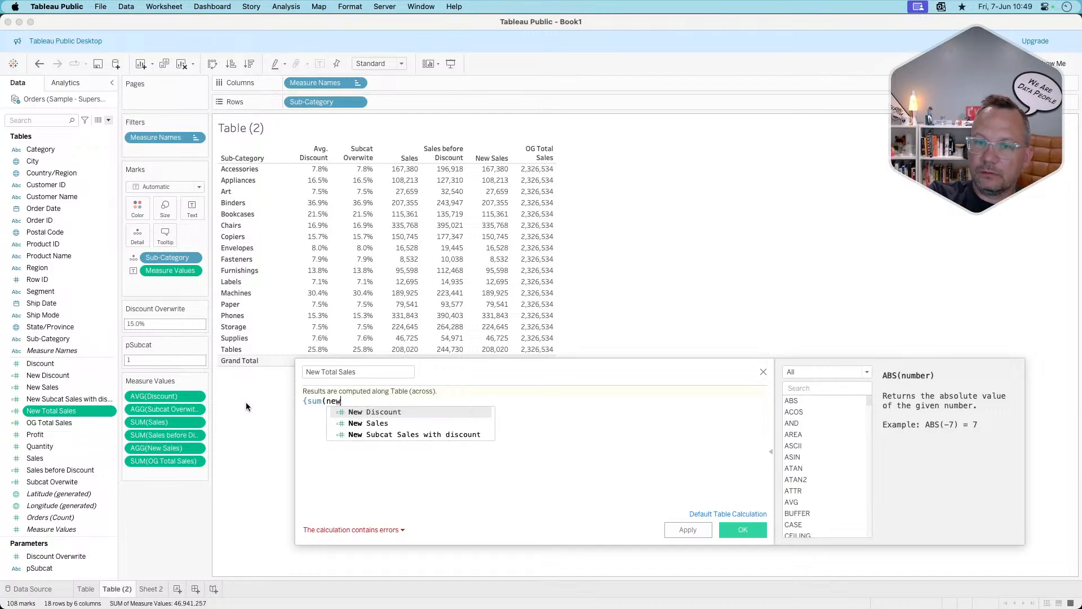
{"action": "key", "text": "BackSpace"}
{"action": "key", "text": "BackSpace"}
{"action": "key", "text": "BackSpace"}
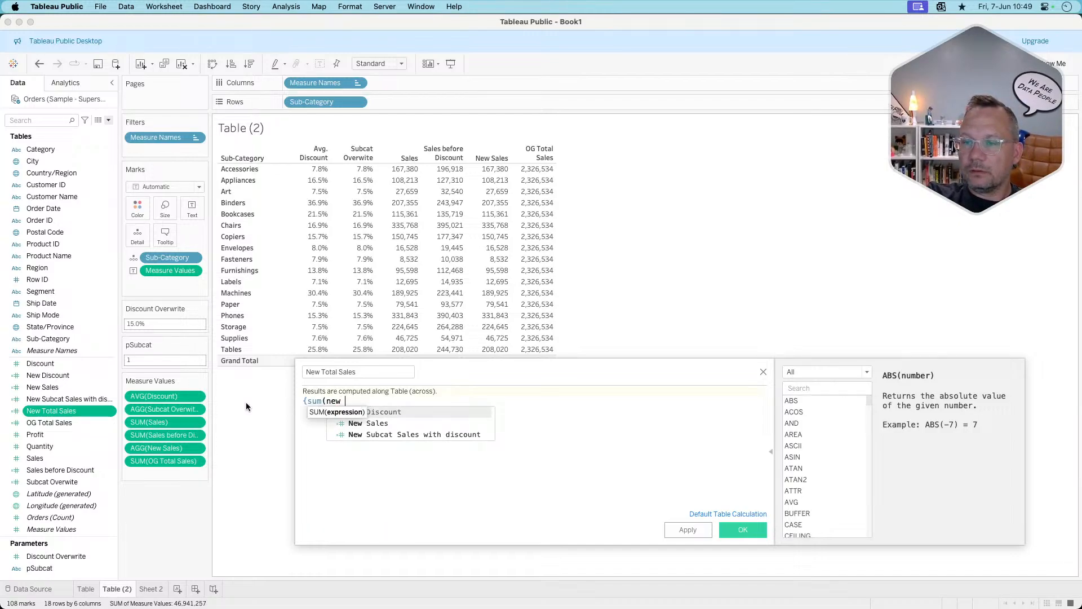
{"action": "type", "text": "n"}
{"action": "key", "text": "BackSpace"}
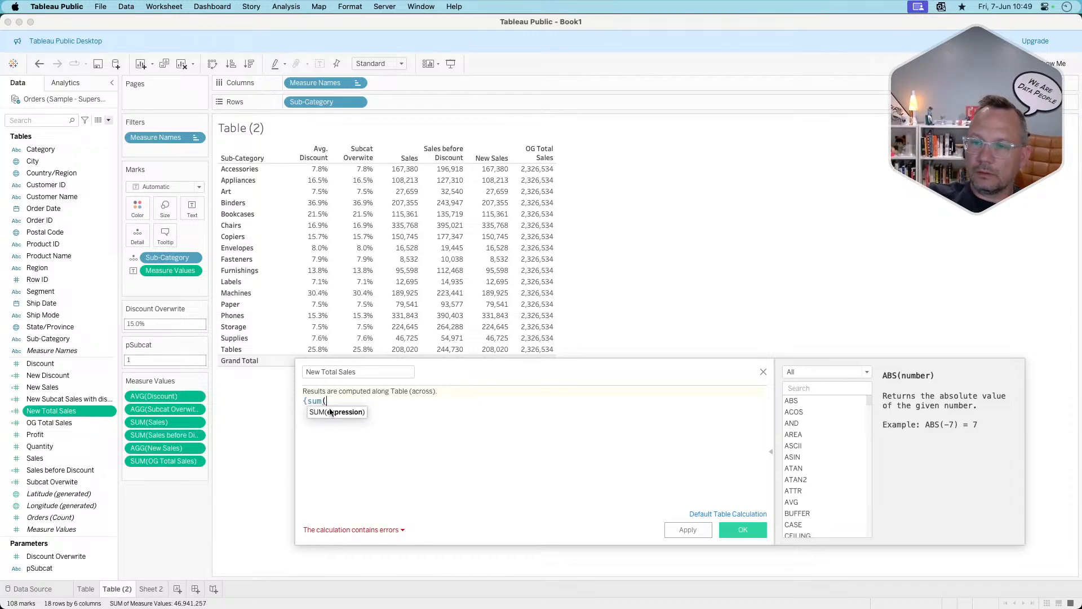
{"action": "left_click", "coordinate": [66, 389]}
{"action": "left_click_drag", "start_coordinate": [65, 390], "coordinate": [366, 414]}
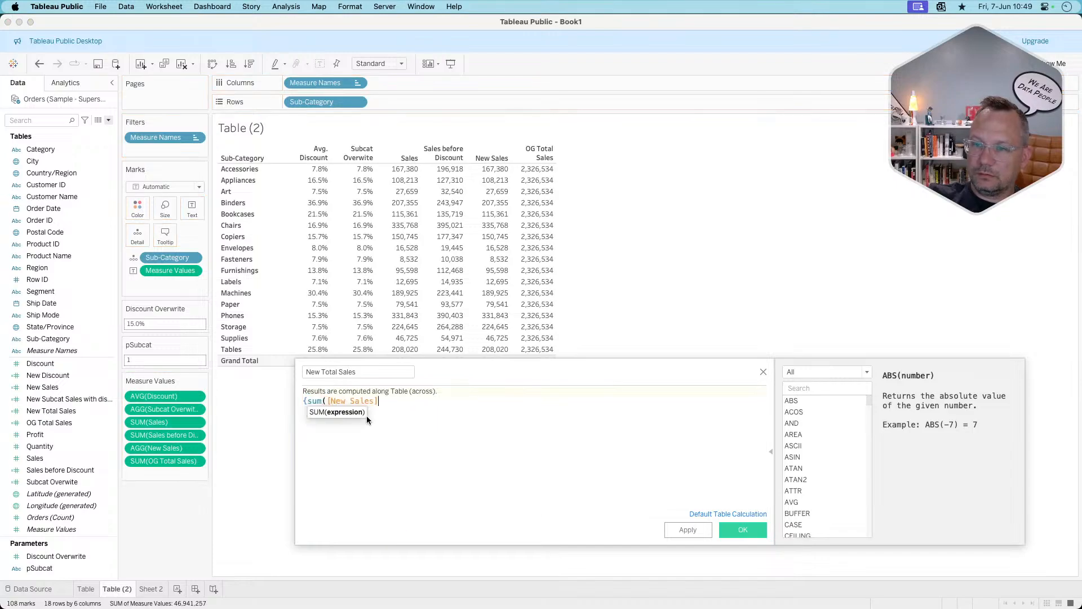
{"action": "type", "text": ")}"}
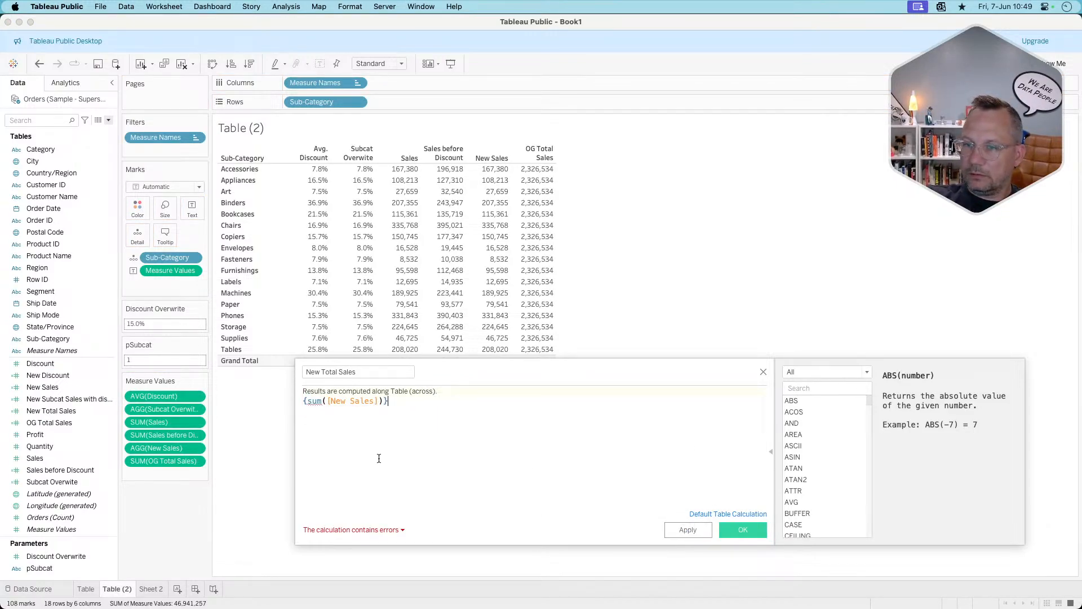
Remove the sum function from the New Total Sales formula so it reads {([New Sales])}, and save it.
{"action": "double_click", "coordinate": [315, 400]}
{"action": "key", "text": "BackSpace"}
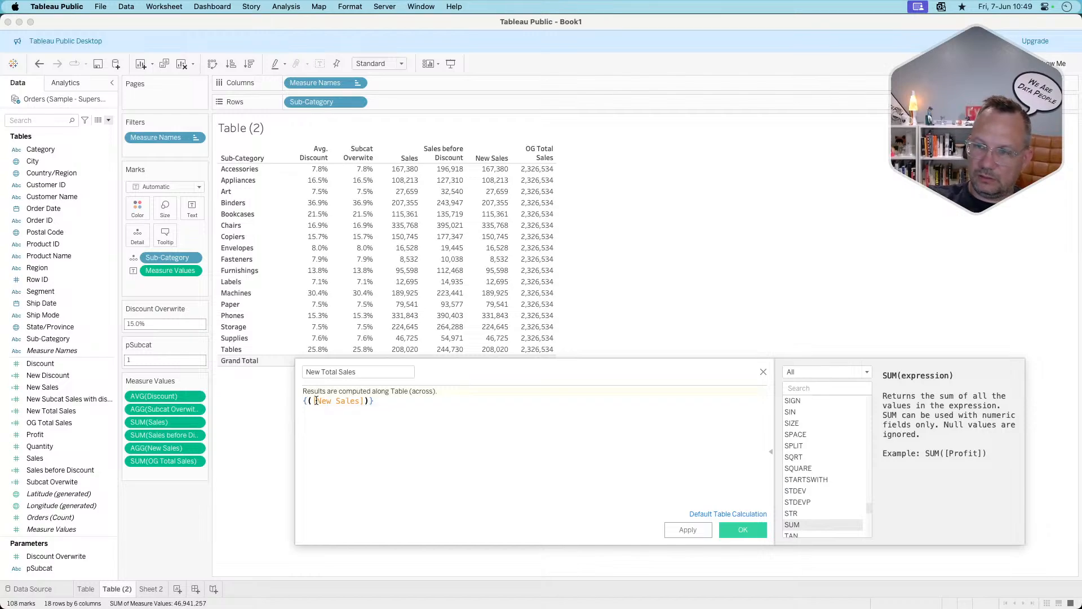
{"action": "left_click", "coordinate": [741, 529]}
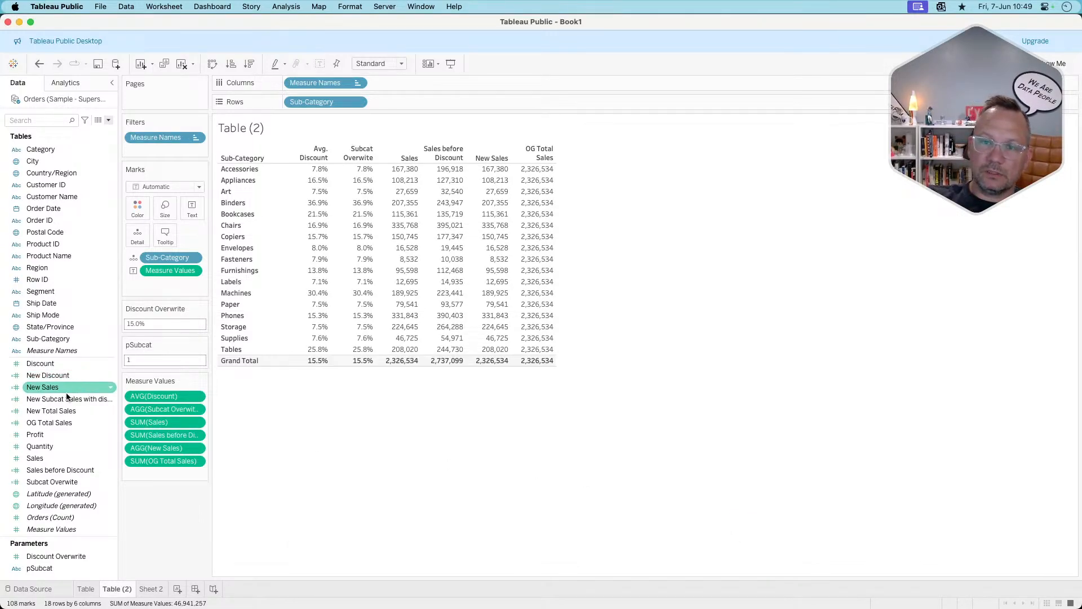
Add New Total Sales to the table's measures, select Binders to check the recalculated total, and clear the selection.
{"action": "left_click_drag", "start_coordinate": [49, 409], "coordinate": [160, 475]}
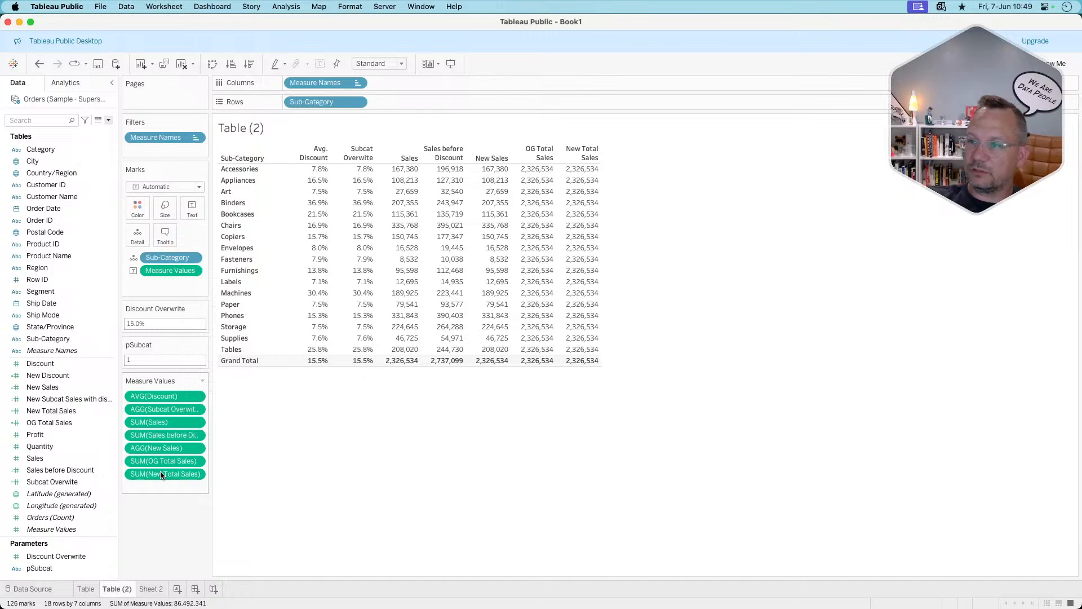
{"action": "left_click", "coordinate": [233, 203]}
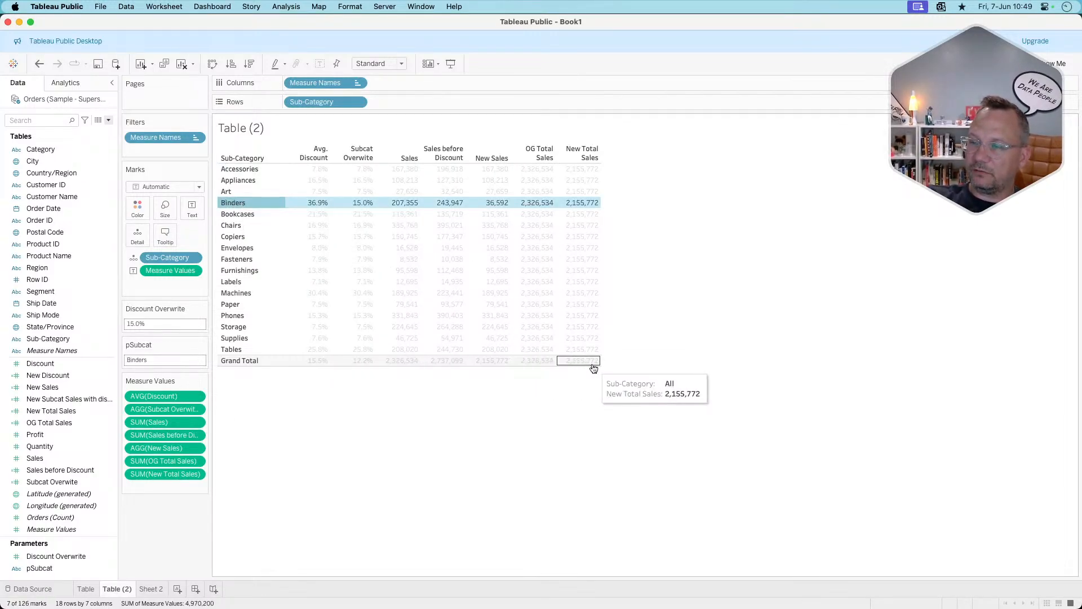
{"action": "left_click", "coordinate": [573, 405]}
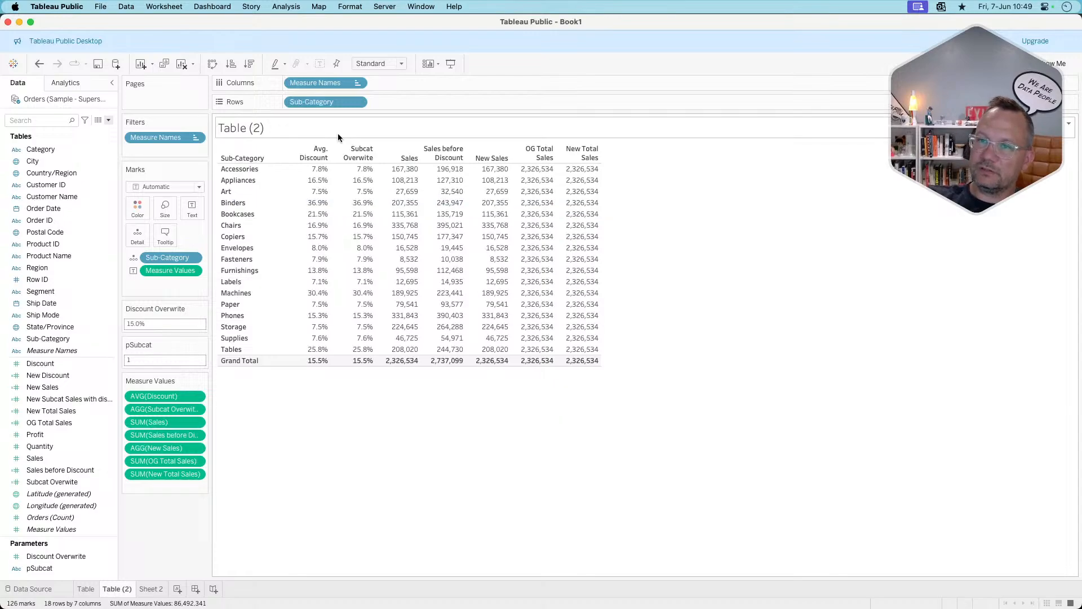
Remove Sub-Category from the rows and the marks detail, and set pSubcat to Binders to check the New Total Sales value.
{"action": "left_click_drag", "start_coordinate": [319, 104], "coordinate": [325, 487]}
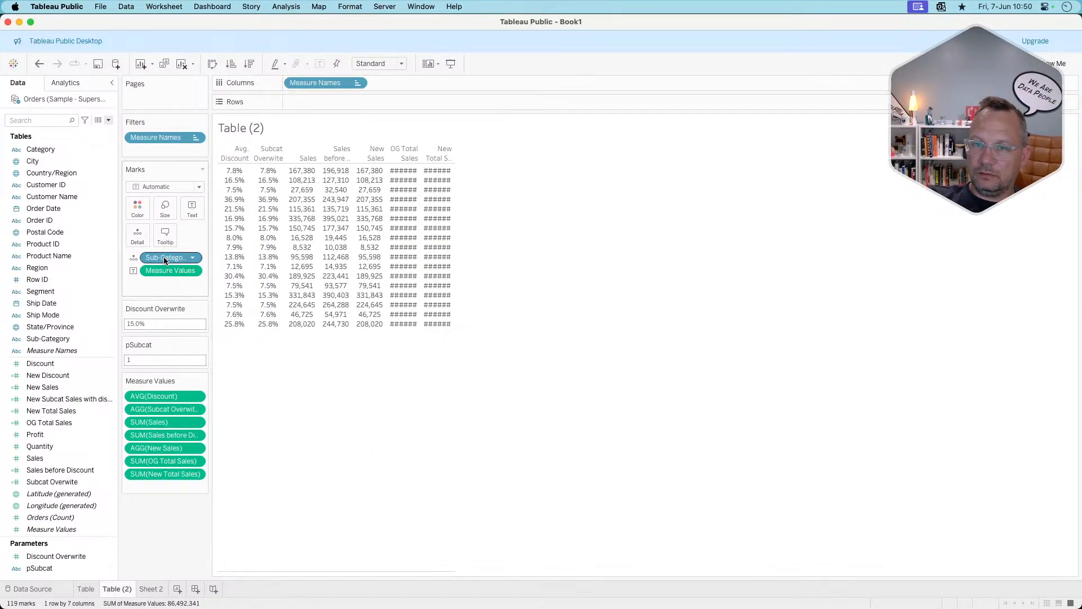
{"action": "left_click_drag", "start_coordinate": [169, 257], "coordinate": [165, 571]}
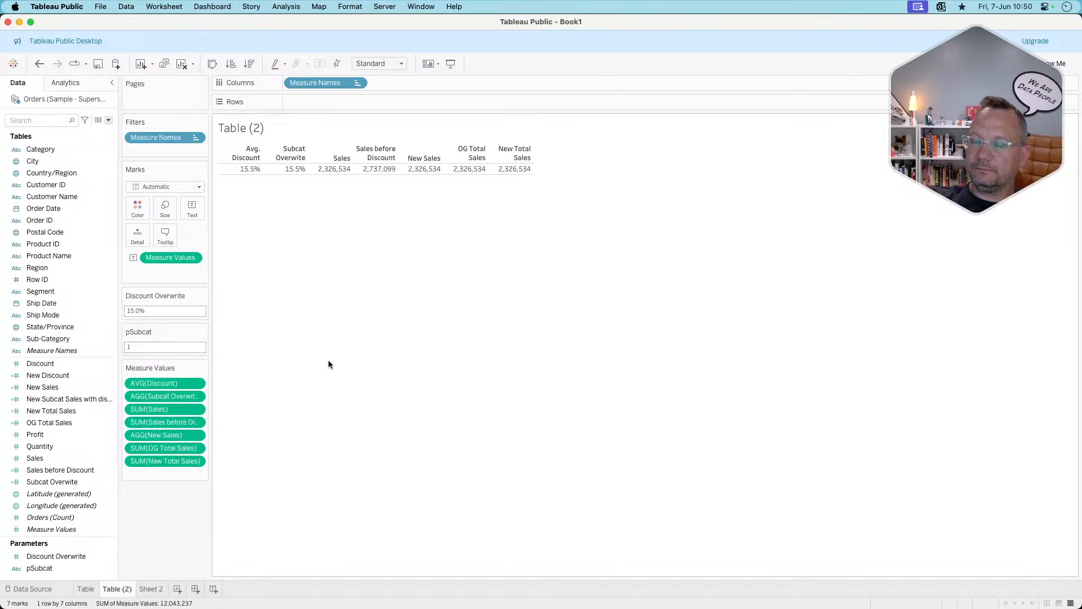
{"action": "double_click", "coordinate": [150, 349]}
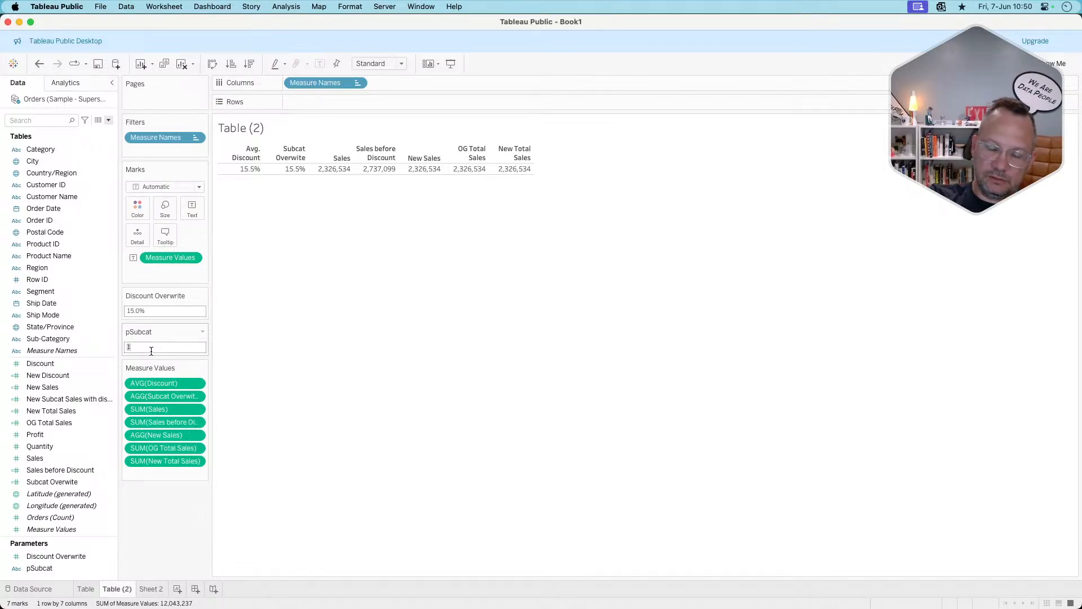
{"action": "type", "text": "Binde"}
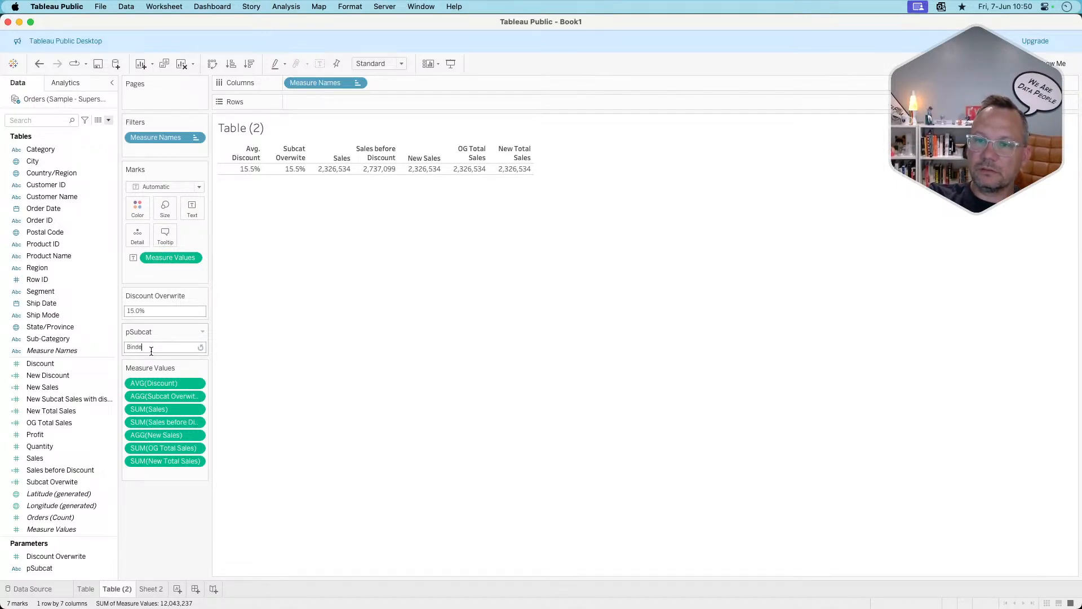
{"action": "type", "text": "rs"}
{"action": "key", "text": "Return"}
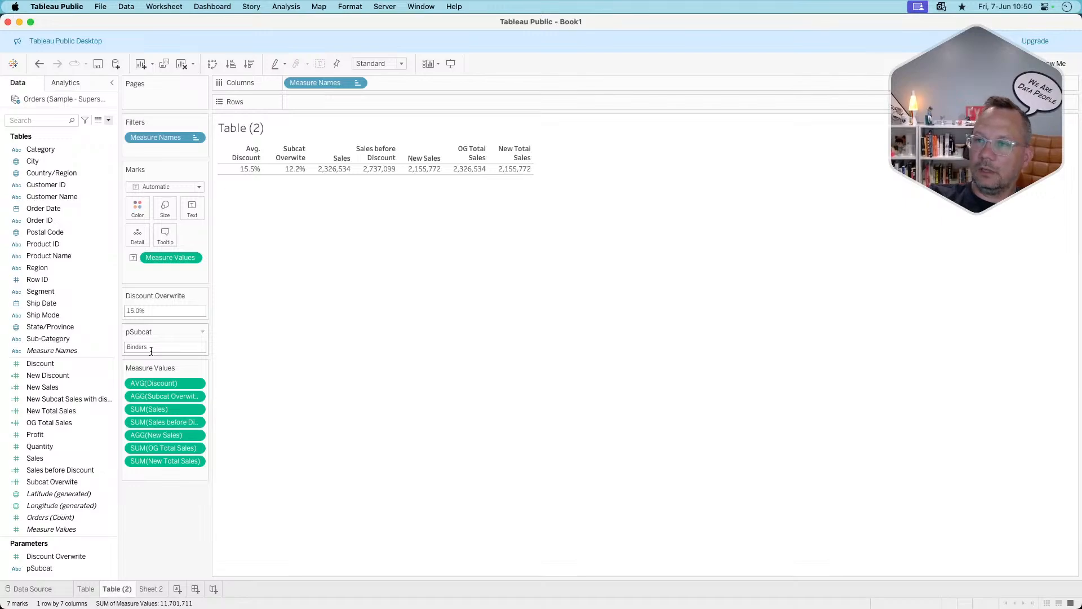
{"action": "mouse_move", "coordinate": [509, 173]}
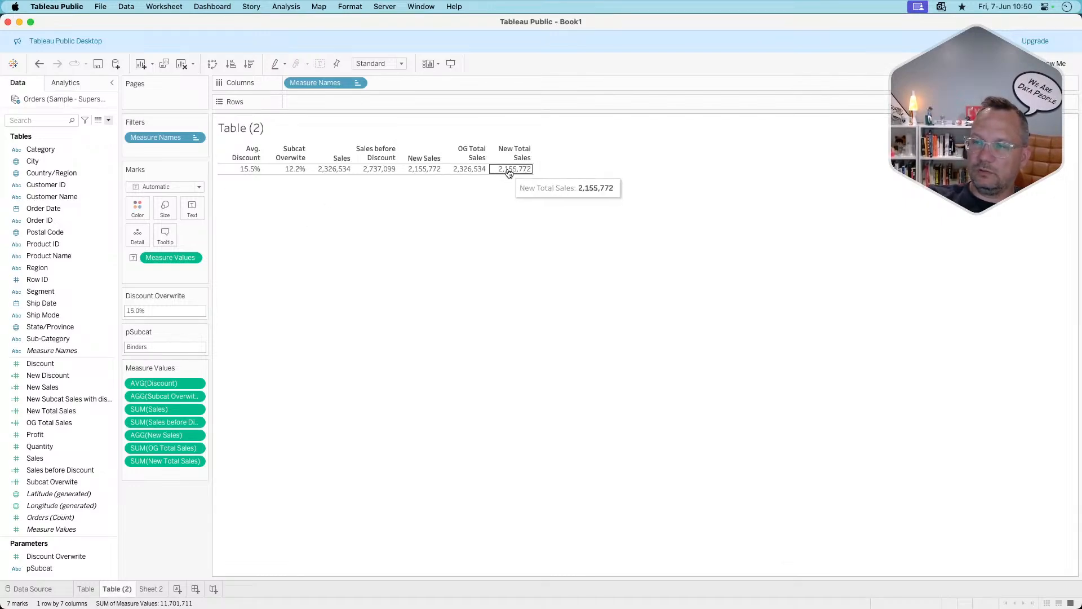
Create a new calculated field and begin its formula with an opening parenthesis.
{"action": "left_click", "coordinate": [108, 120]}
{"action": "left_click", "coordinate": [104, 129]}
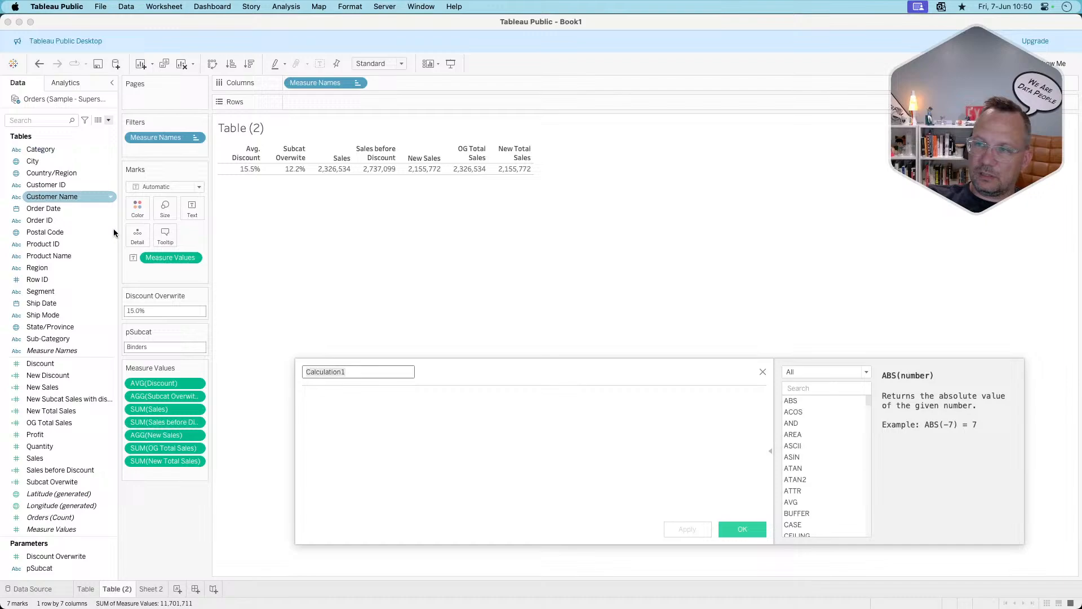
{"action": "left_click", "coordinate": [360, 408]}
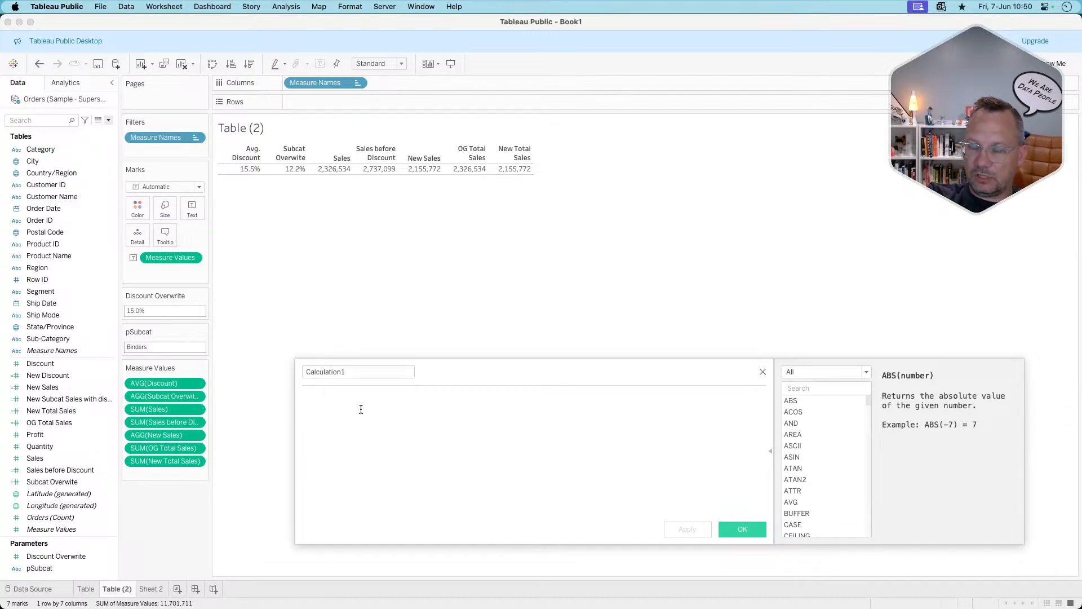
{"action": "type", "text": "{"}
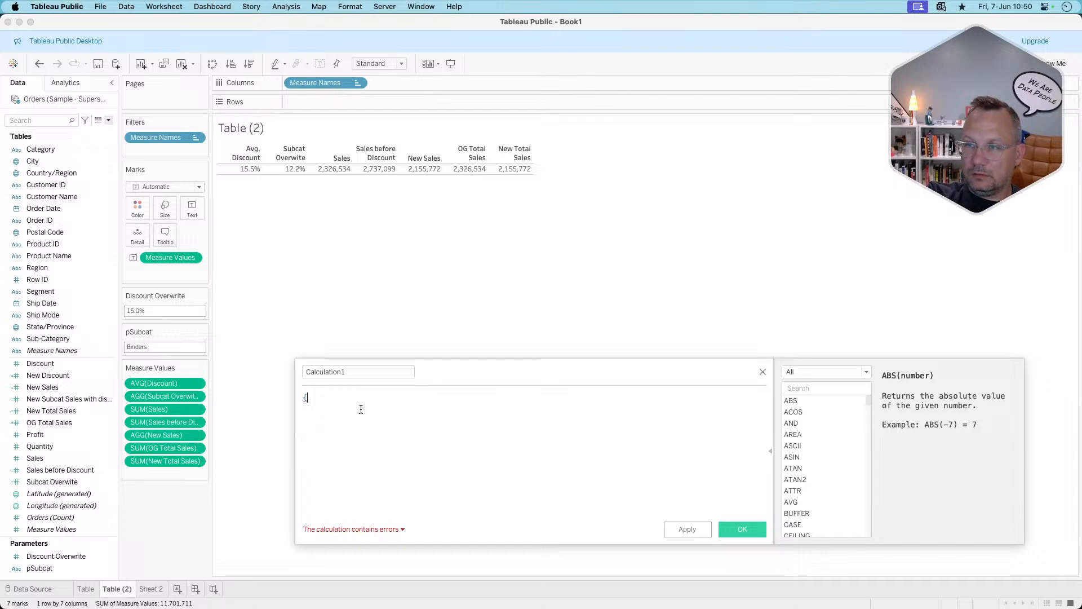
{"action": "type", "text": "new"}
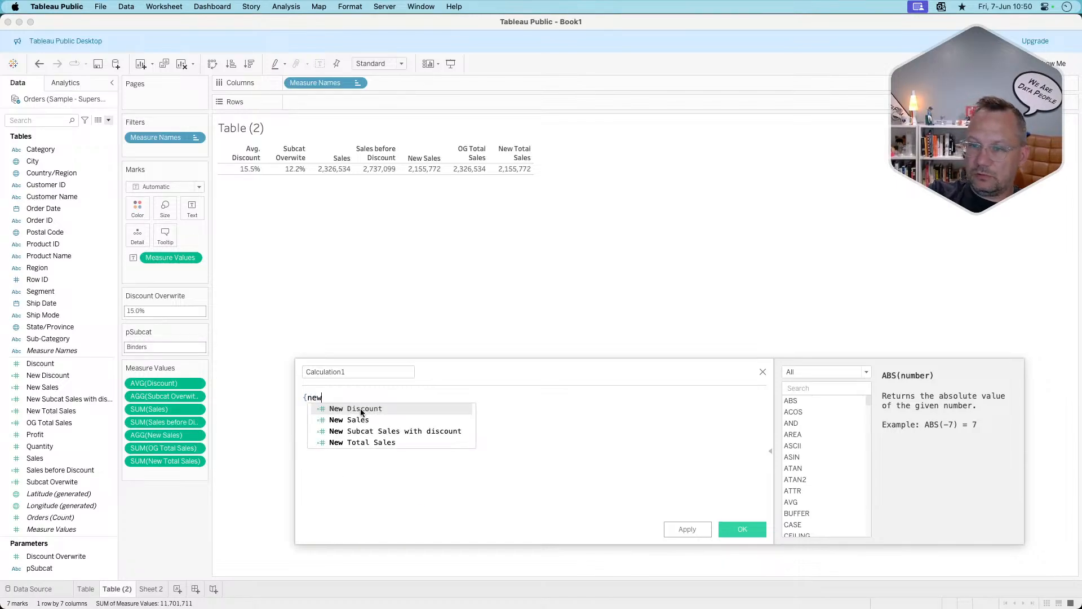
{"action": "key", "text": "BackSpace"}
{"action": "key", "text": "BackSpace"}
{"action": "key", "text": "BackSpace"}
{"action": "key", "text": "BackSpace"}
{"action": "type", "text": "("}
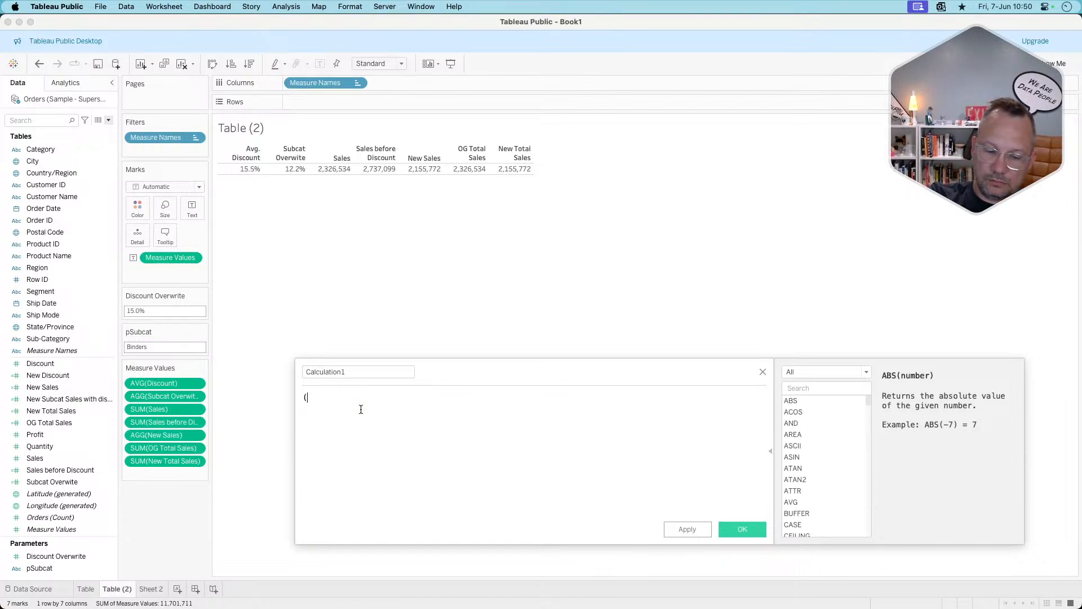
Enter [New Total Sales]-[OG Total Sales] as the numerator of the new formula and close the parenthesis.
{"action": "type", "text": "new"}
{"action": "key", "text": "Down"}
{"action": "key", "text": "Down"}
{"action": "key", "text": "Down"}
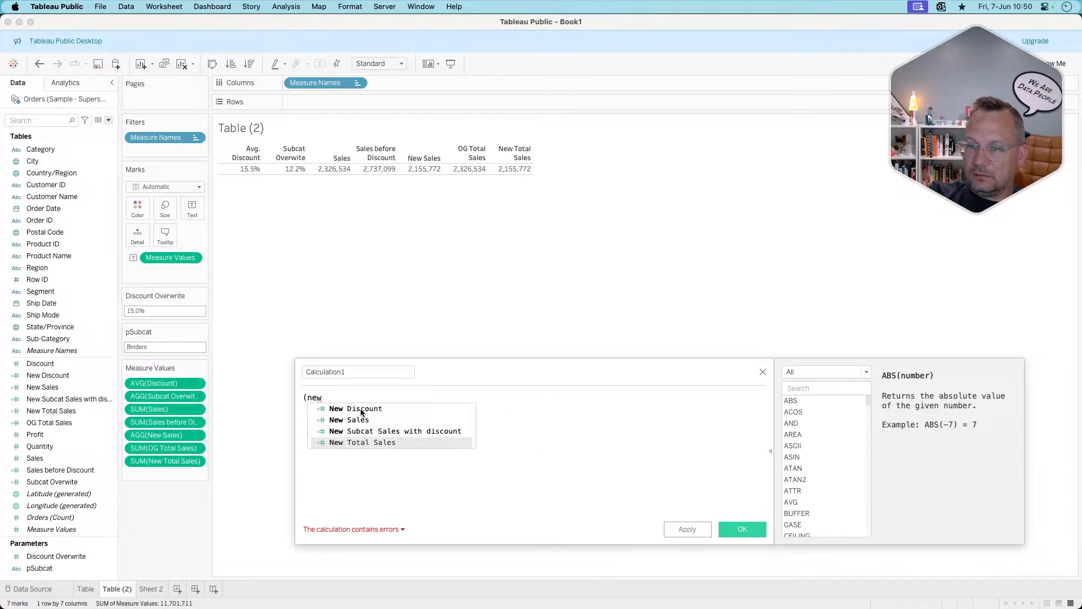
{"action": "key", "text": "Up"}
{"action": "key", "text": "Up"}
{"action": "key", "text": "Up"}
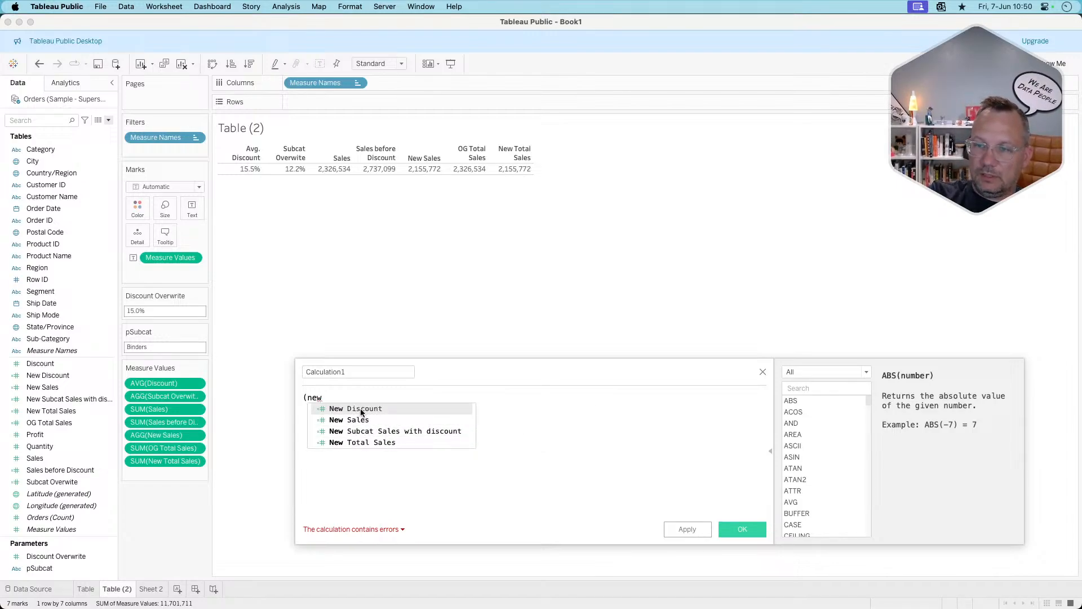
{"action": "key", "text": "Down"}
{"action": "key", "text": "Down"}
{"action": "key", "text": "Down"}
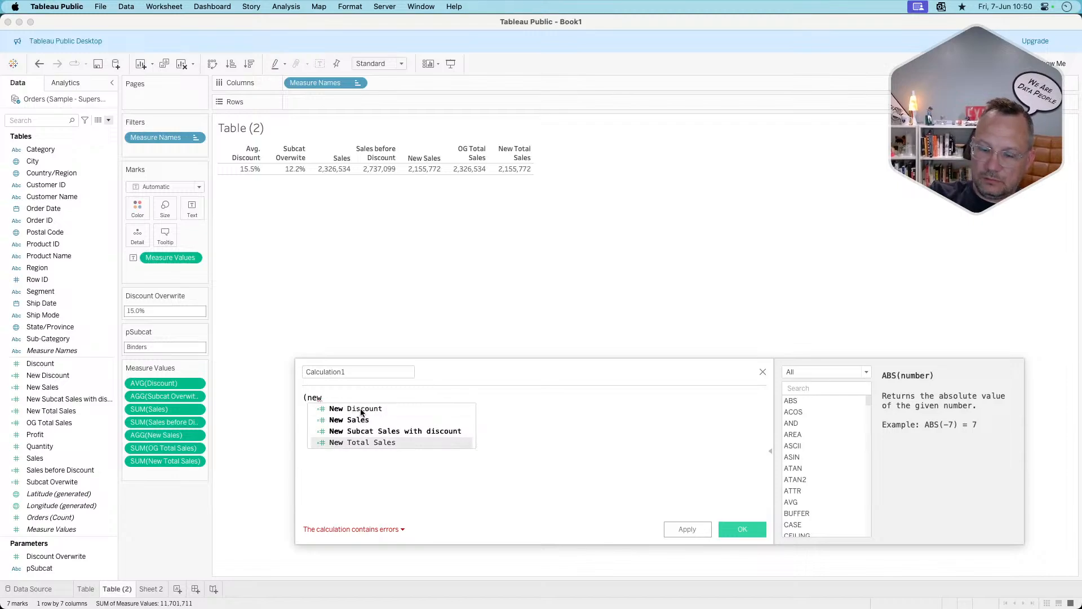
{"action": "key", "text": "Return"}
{"action": "type", "text": "-"}
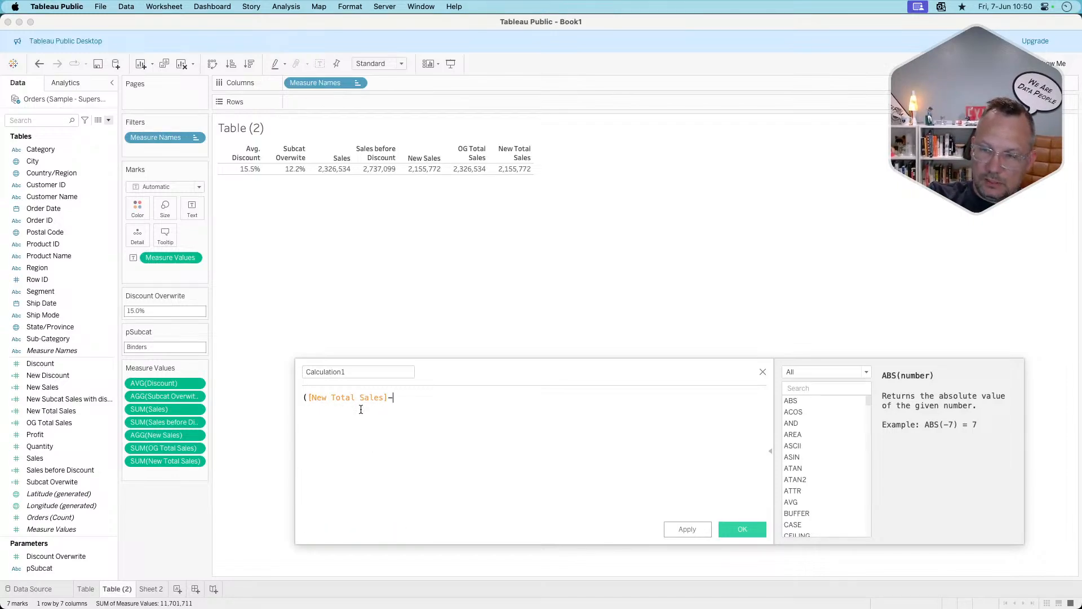
{"action": "type", "text": "ob"}
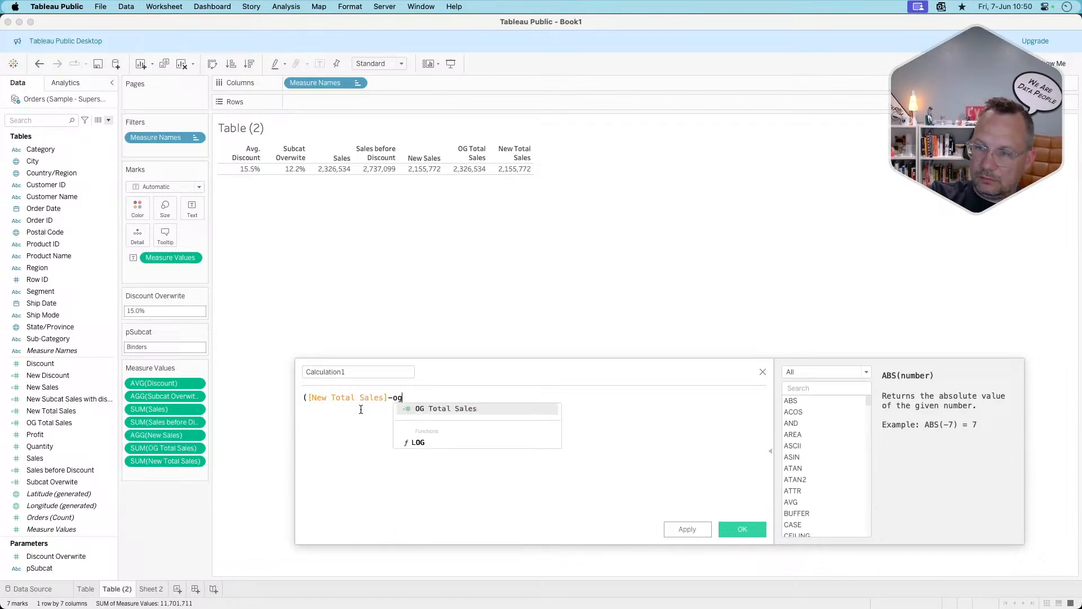
{"action": "key", "text": "Return"}
{"action": "type", "text": ") "}
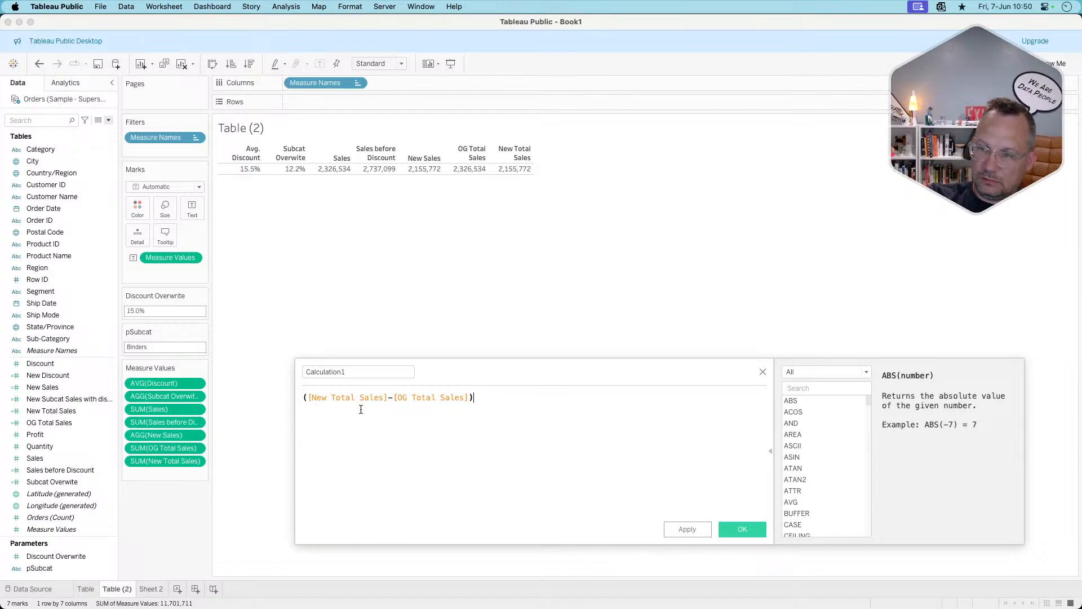
Divide the numerator by [OG Total Sales], placing the division sign and the field on separate lines.
{"action": "type", "text": "/"}
{"action": "key", "text": "Return"}
{"action": "type", "text": "og"}
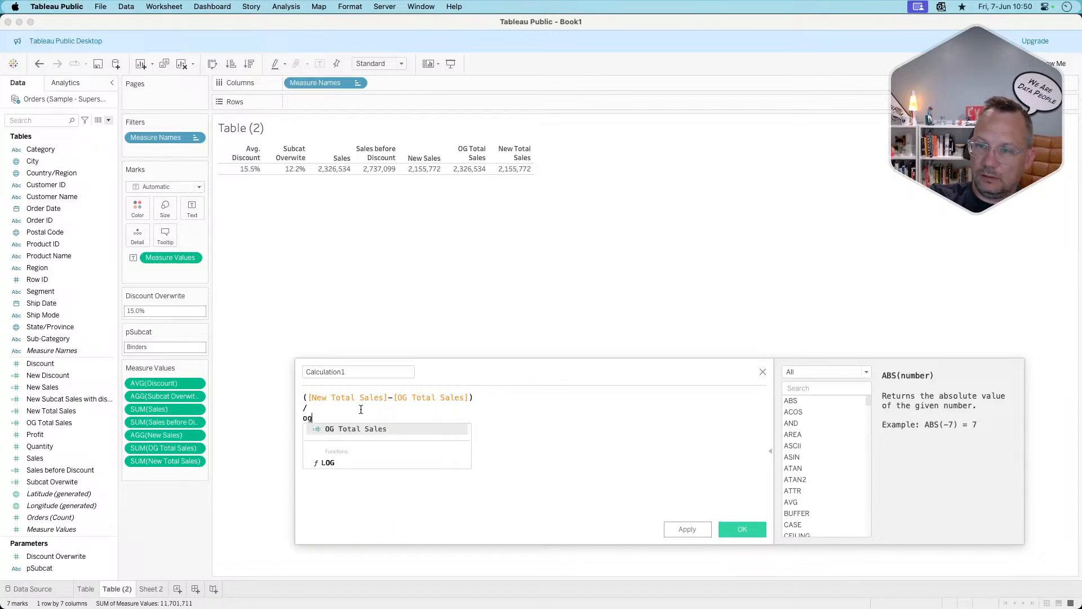
{"action": "key", "text": "Return"}
Name the new calculation % Delta and save it.
{"action": "left_click", "coordinate": [347, 370]}
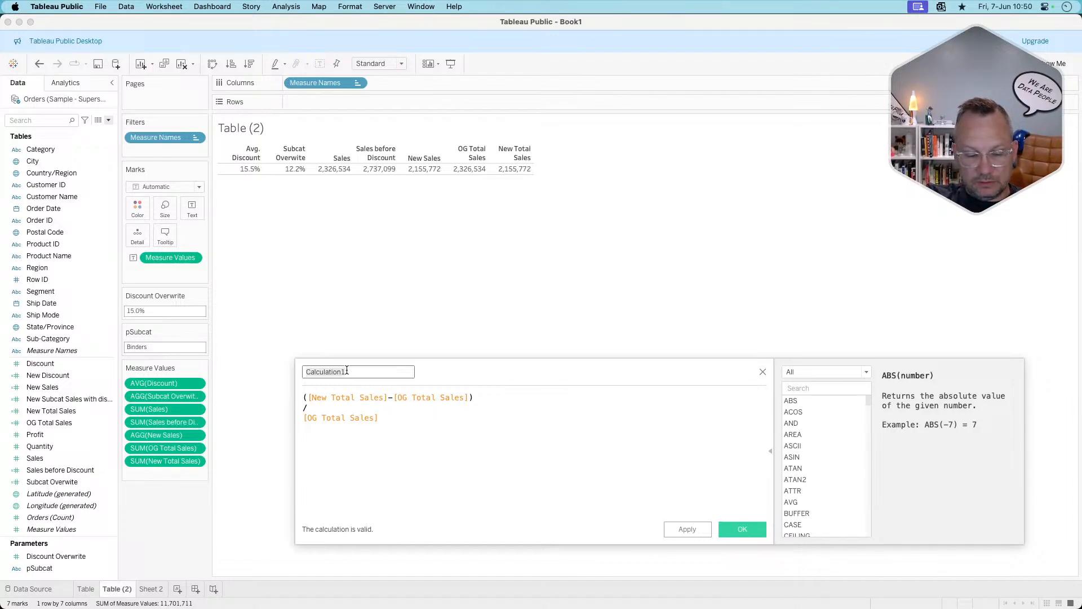
{"action": "type", "text": "% De"}
{"action": "key", "text": "BackSpace"}
{"action": "key", "text": "BackSpace"}
{"action": "type", "text": "D"}
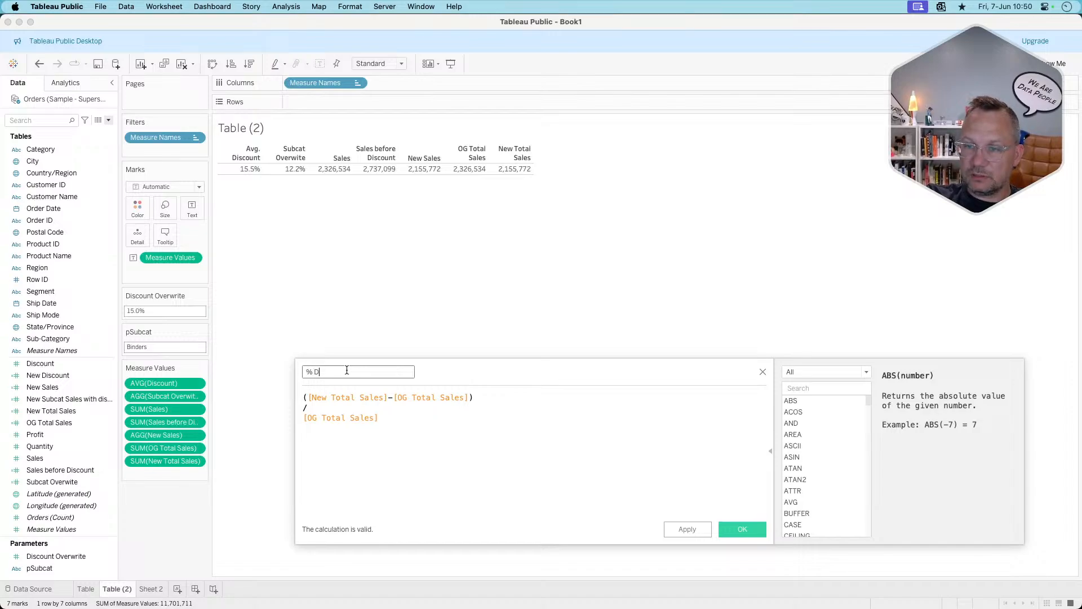
{"action": "type", "text": "i"}
{"action": "key", "text": "BackSpace"}
{"action": "key", "text": "BackSpace"}
{"action": "type", "text": "Disc"}
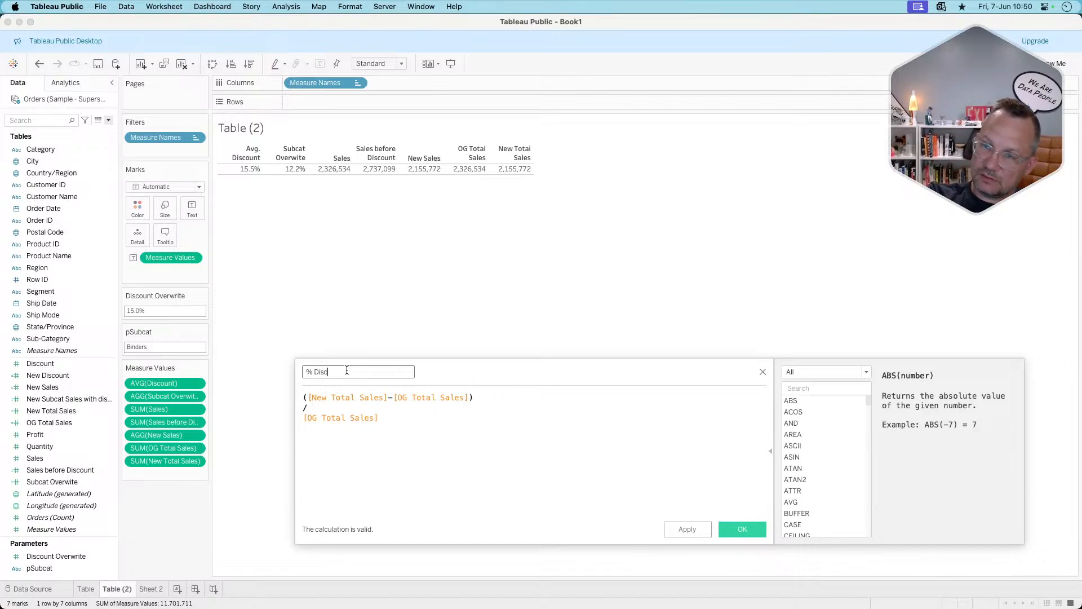
{"action": "type", "text": "oun"}
{"action": "key", "text": "BackSpace"}
{"action": "key", "text": "BackSpace"}
{"action": "key", "text": "BackSpace"}
{"action": "key", "text": "BackSpace"}
{"action": "key", "text": "BackSpace"}
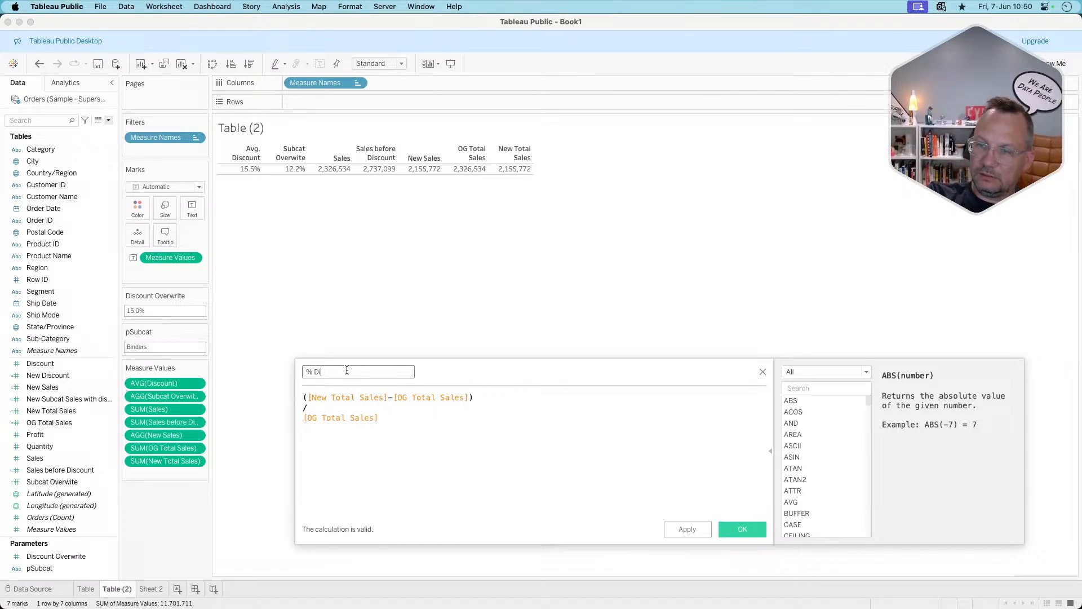
{"action": "key", "text": "BackSpace"}
{"action": "type", "text": "elts"}
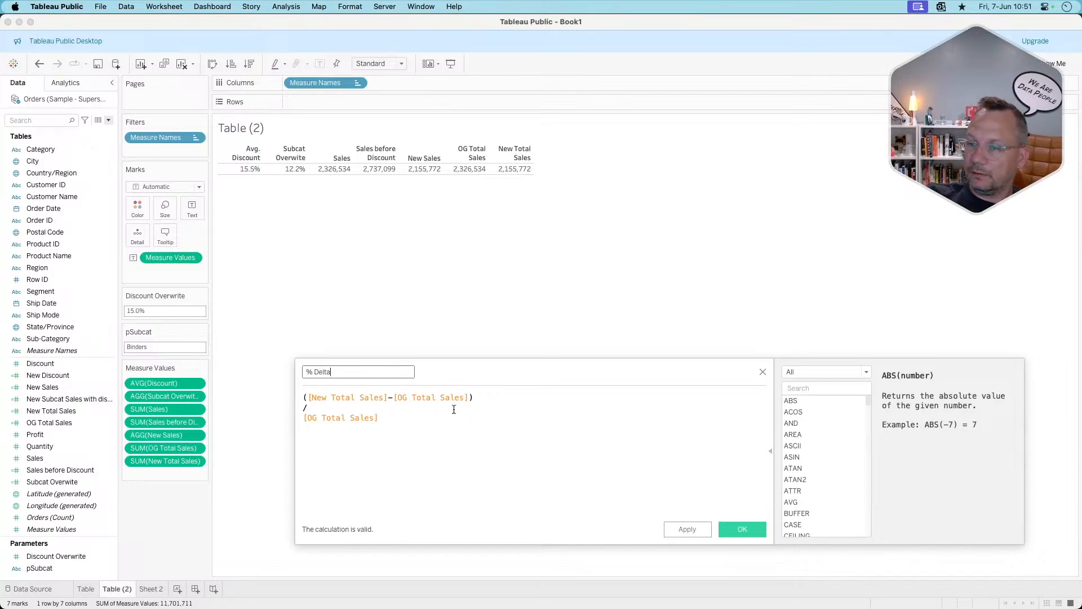
{"action": "left_click", "coordinate": [733, 529]}
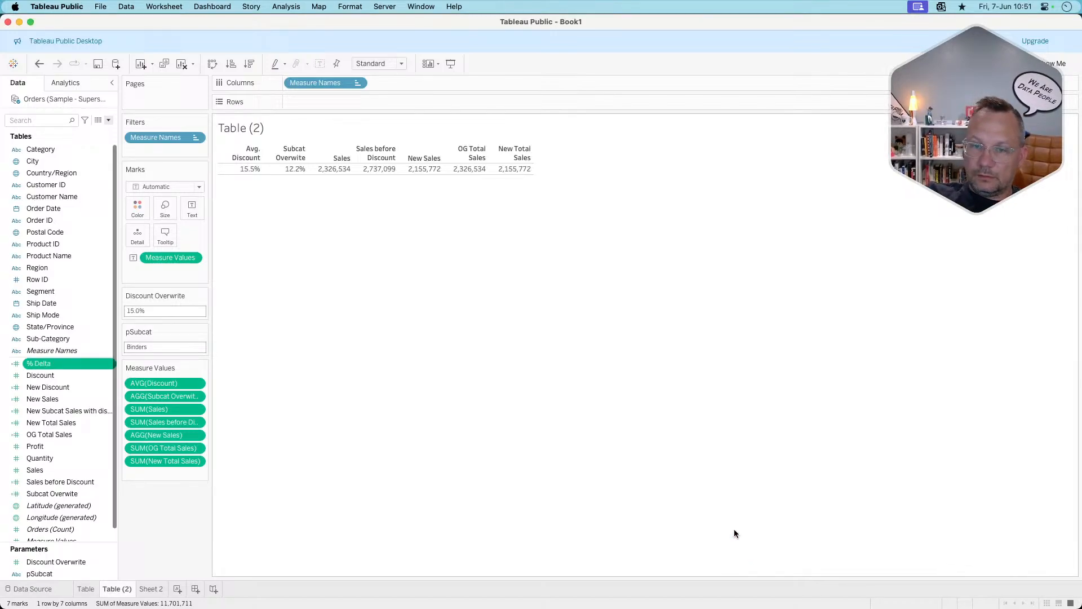
Set the default number format of % Delta to Percentage with one decimal place, and add the field to the table's measures.
{"action": "right_click", "coordinate": [63, 363]}
{"action": "mouse_move", "coordinate": [96, 281]}
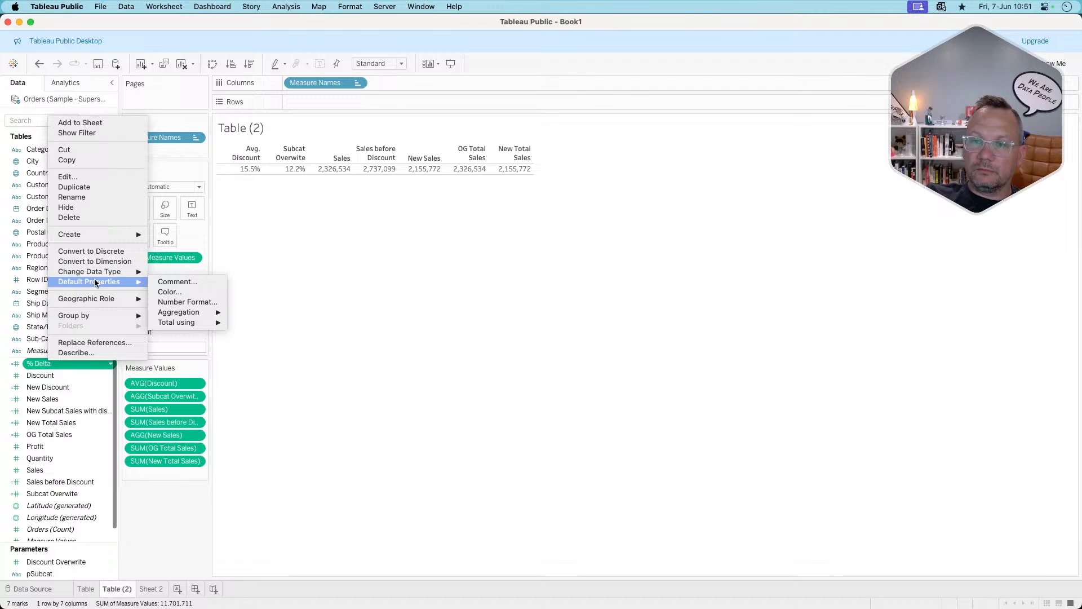
{"action": "left_click", "coordinate": [179, 302]}
{"action": "left_click", "coordinate": [454, 306]}
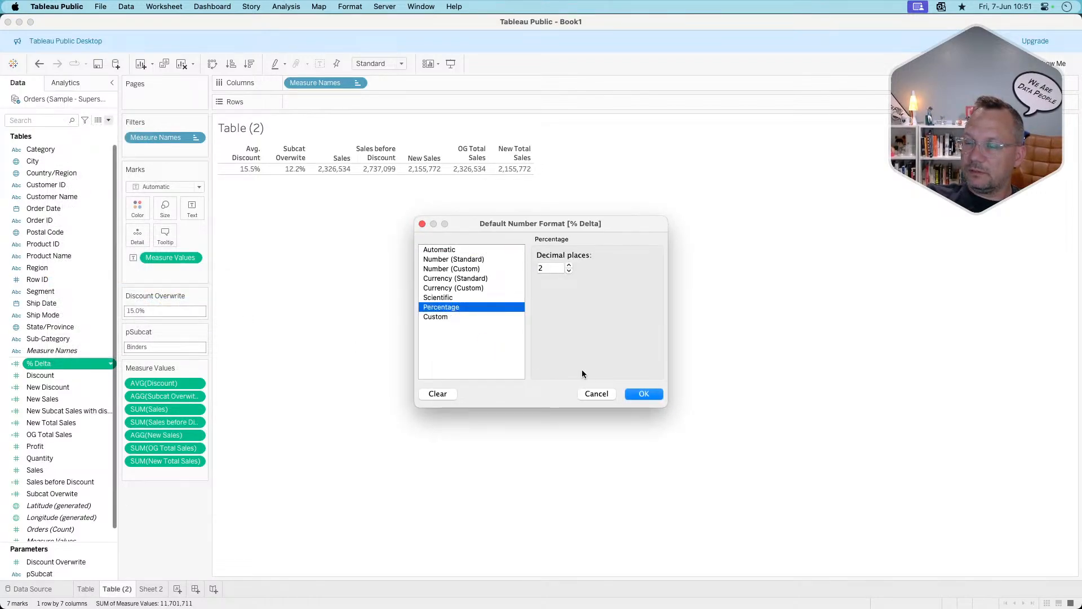
{"action": "left_click", "coordinate": [639, 393]}
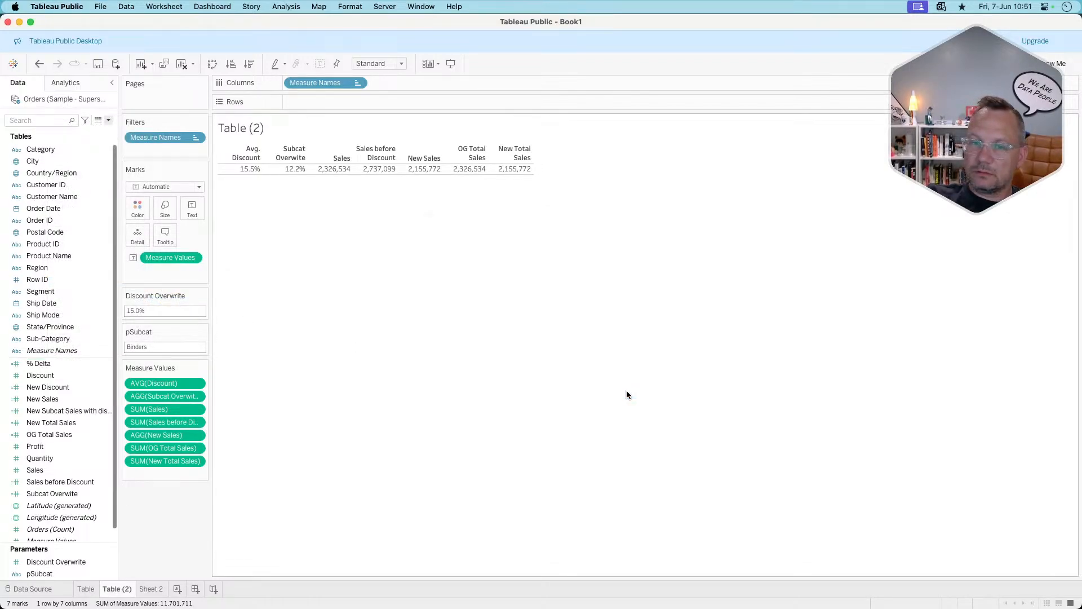
{"action": "left_click_drag", "start_coordinate": [96, 363], "coordinate": [177, 471]}
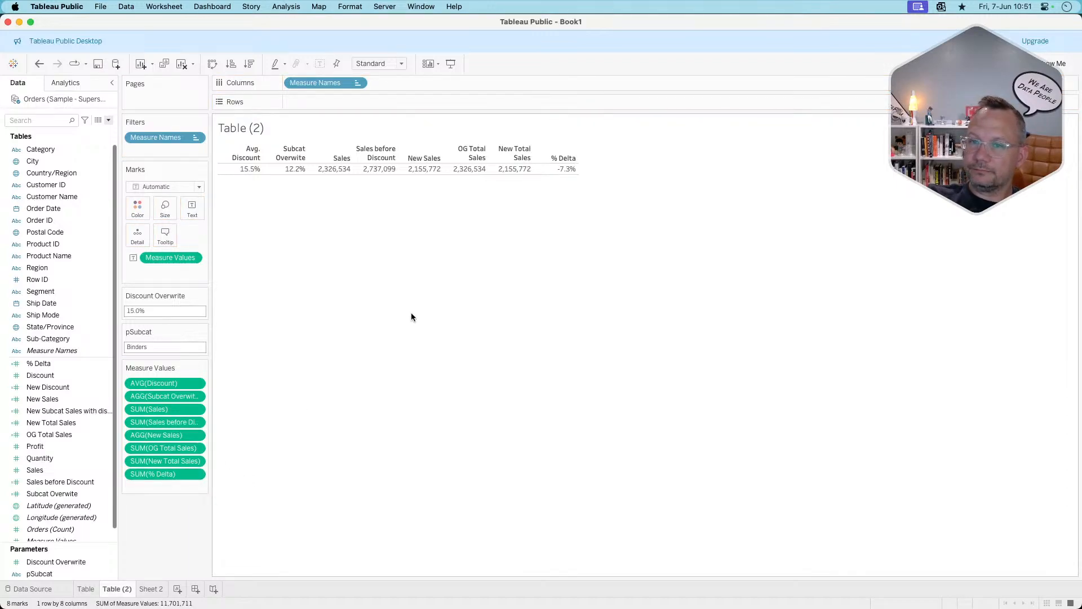
Set the pSubcat parameter to 1.
{"action": "left_click", "coordinate": [164, 347]}
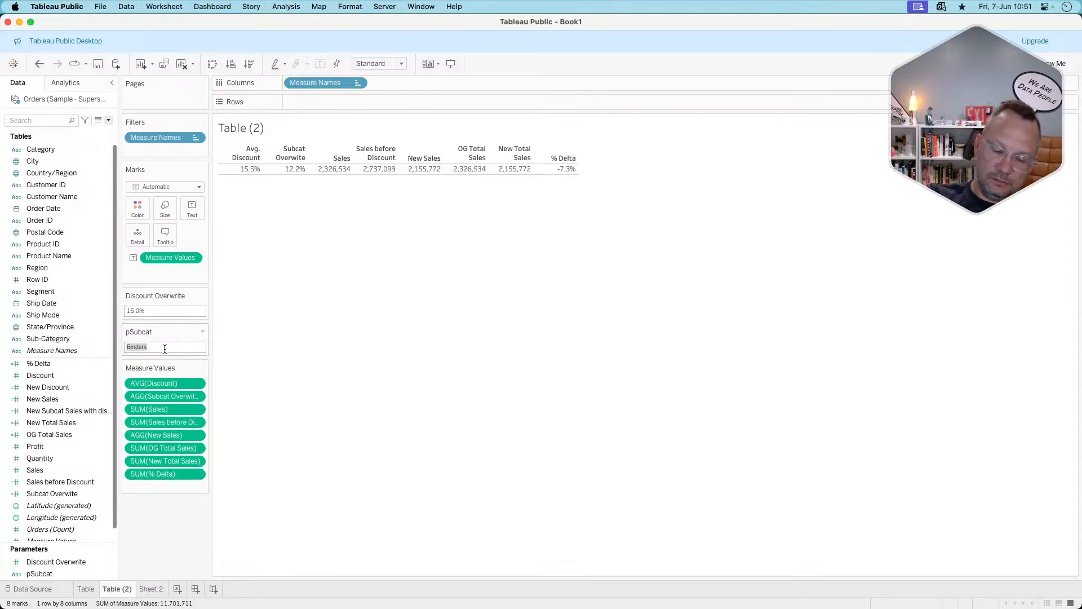
{"action": "key", "text": "BackSpace"}
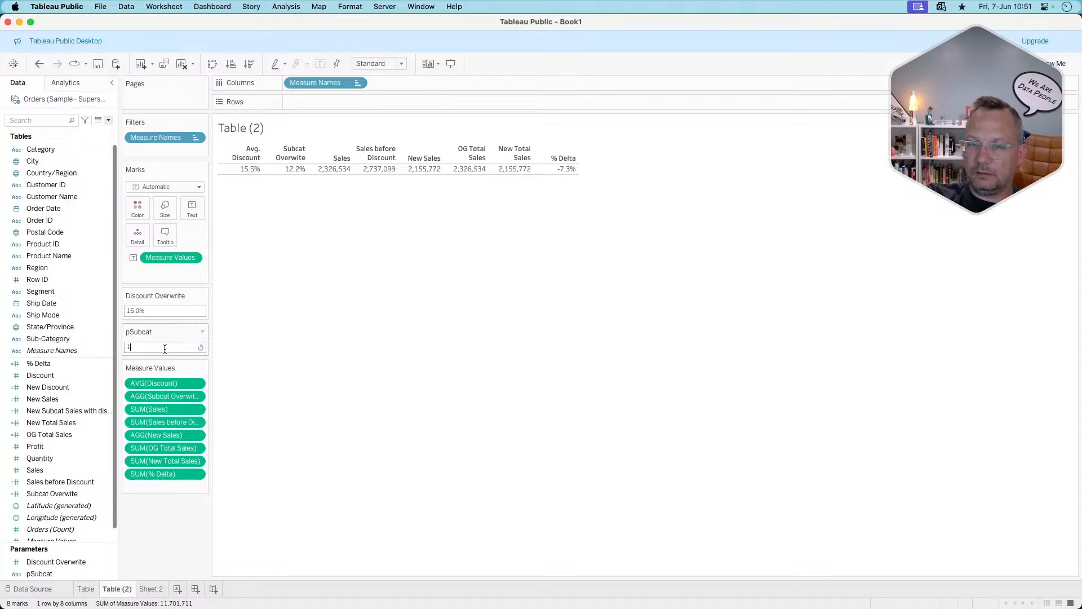
{"action": "type", "text": "1"}
{"action": "key", "text": "Return"}
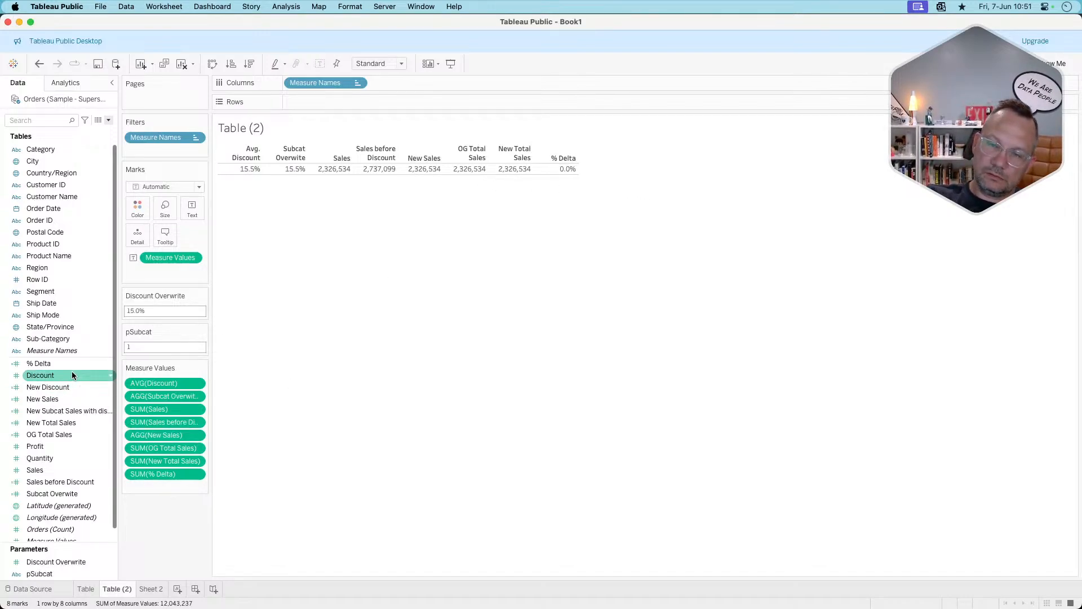
Edit the % Delta calculation and add the condition line "if [Sub-Category]=[pSubcat] then" above the existing formula.
{"action": "right_click", "coordinate": [55, 363]}
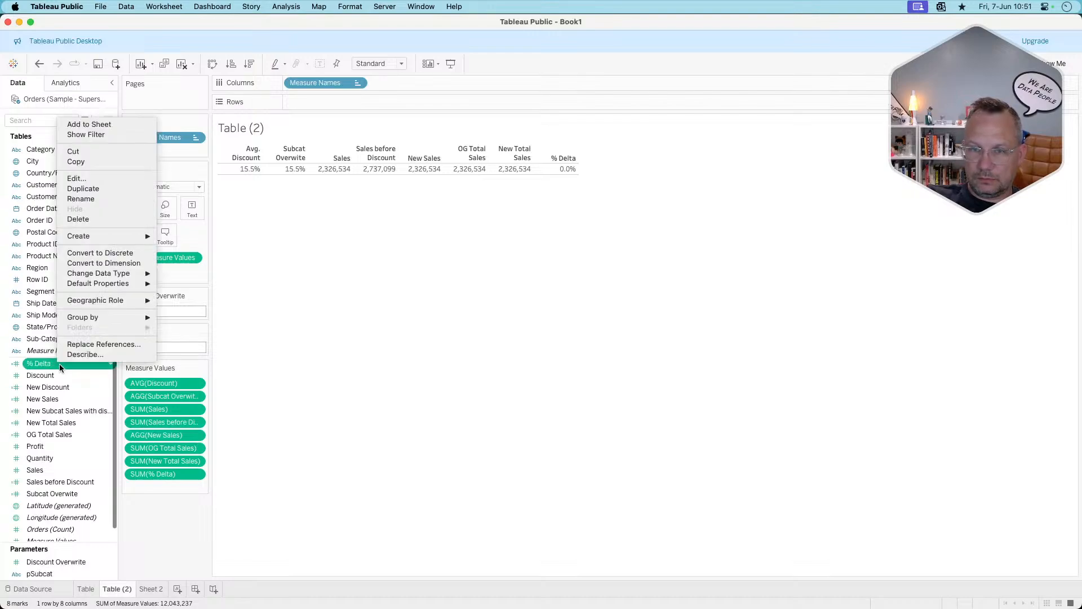
{"action": "left_click", "coordinate": [100, 181]}
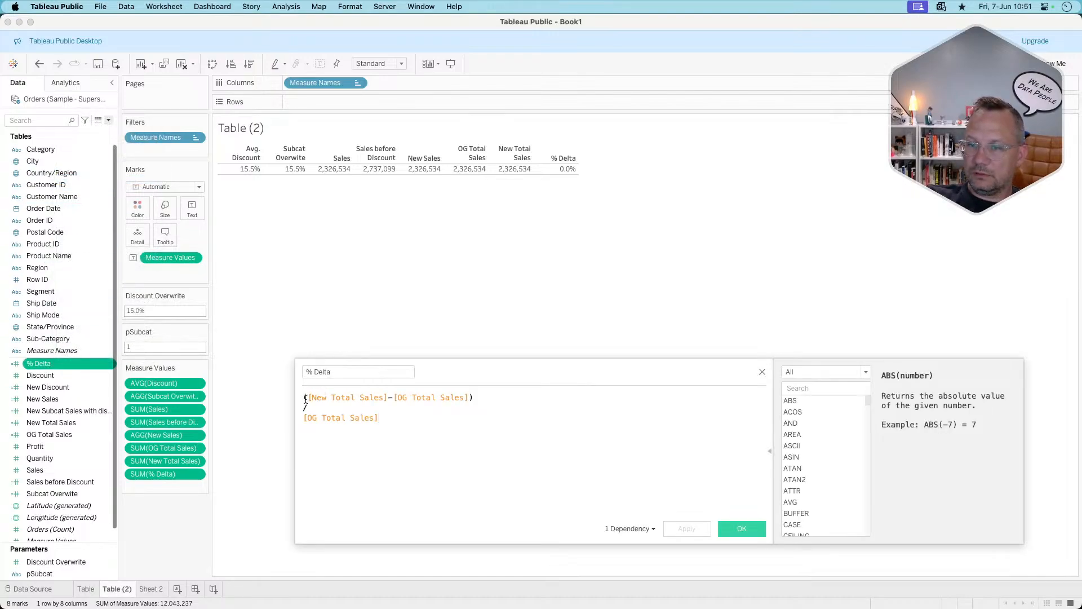
{"action": "left_click_drag", "start_coordinate": [304, 397], "coordinate": [447, 449]}
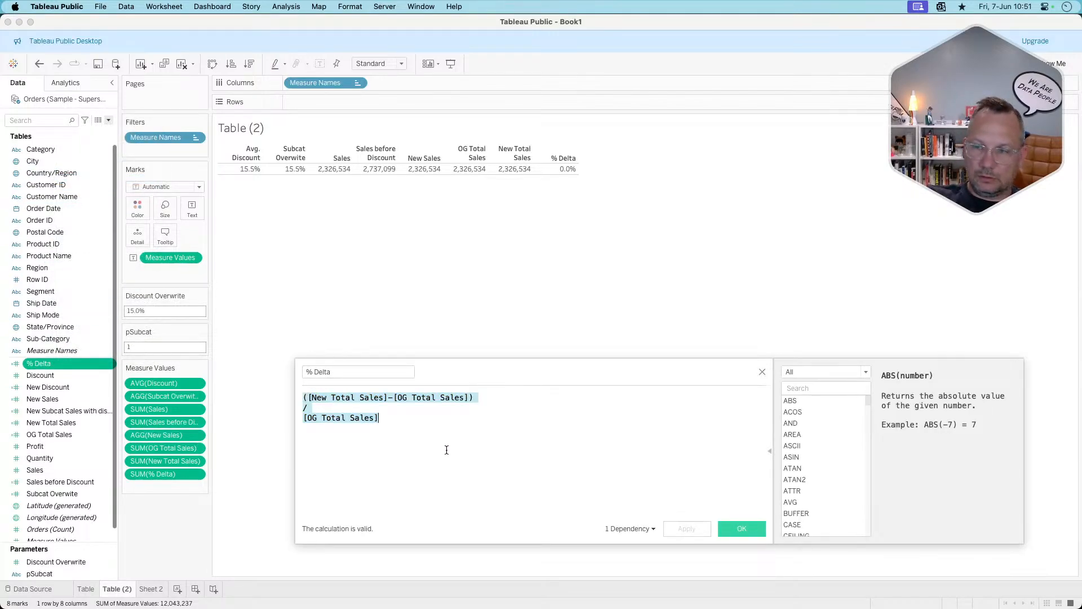
{"action": "left_click", "coordinate": [304, 397]}
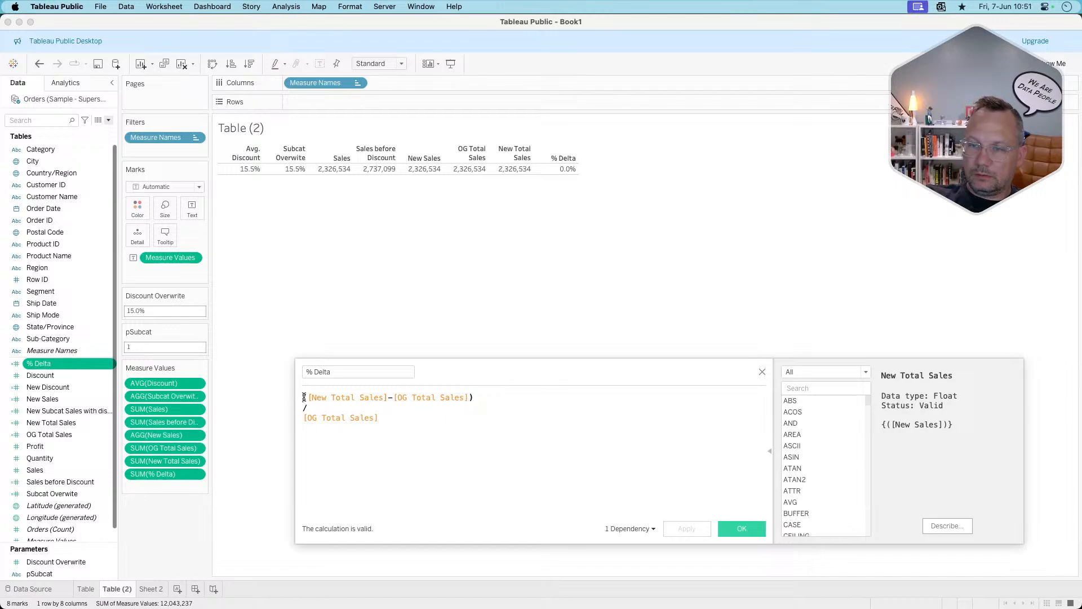
{"action": "type", "text": "if "}
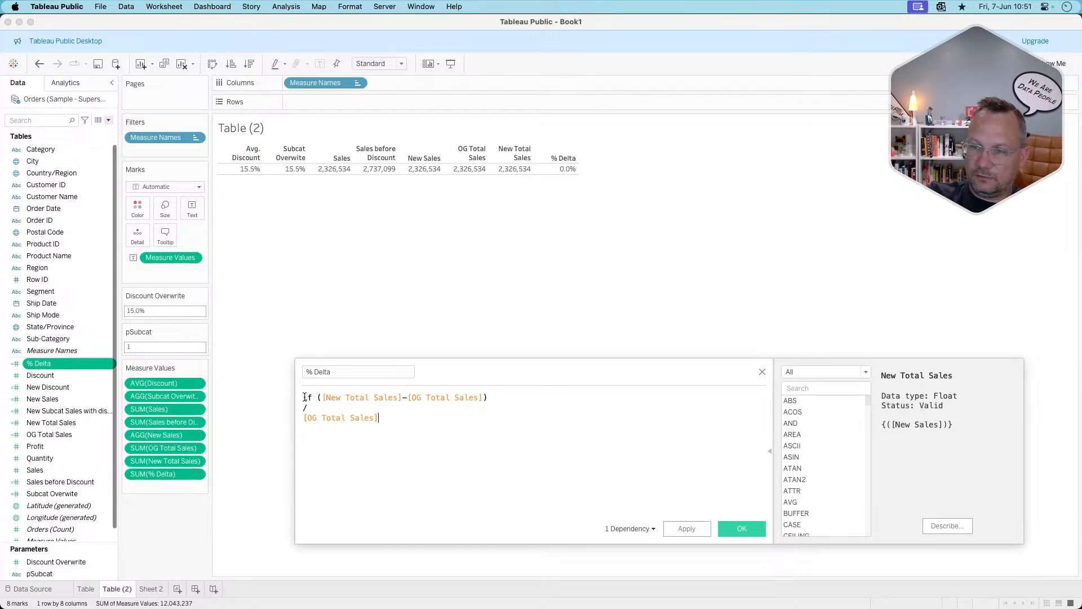
{"action": "type", "text": "="}
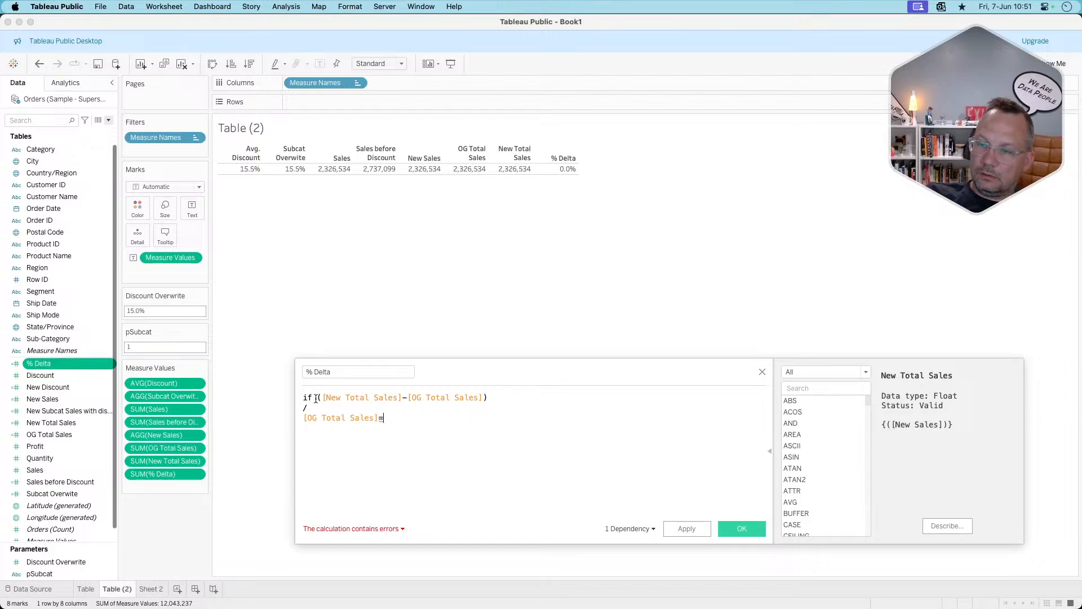
{"action": "key", "text": "BackSpace"}
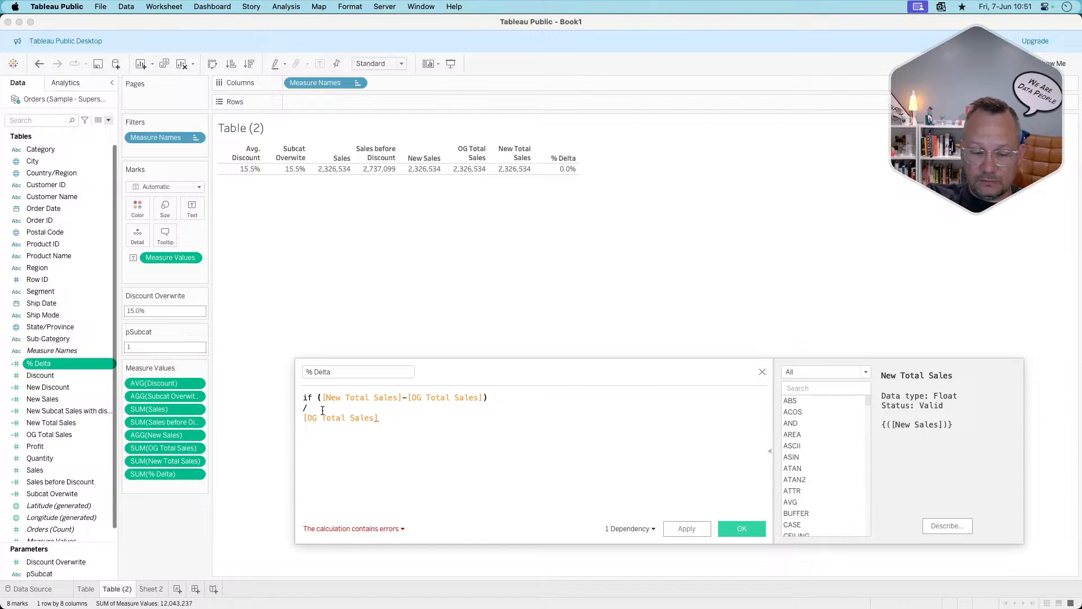
{"action": "type", "text": "sub"}
{"action": "key", "text": "Return"}
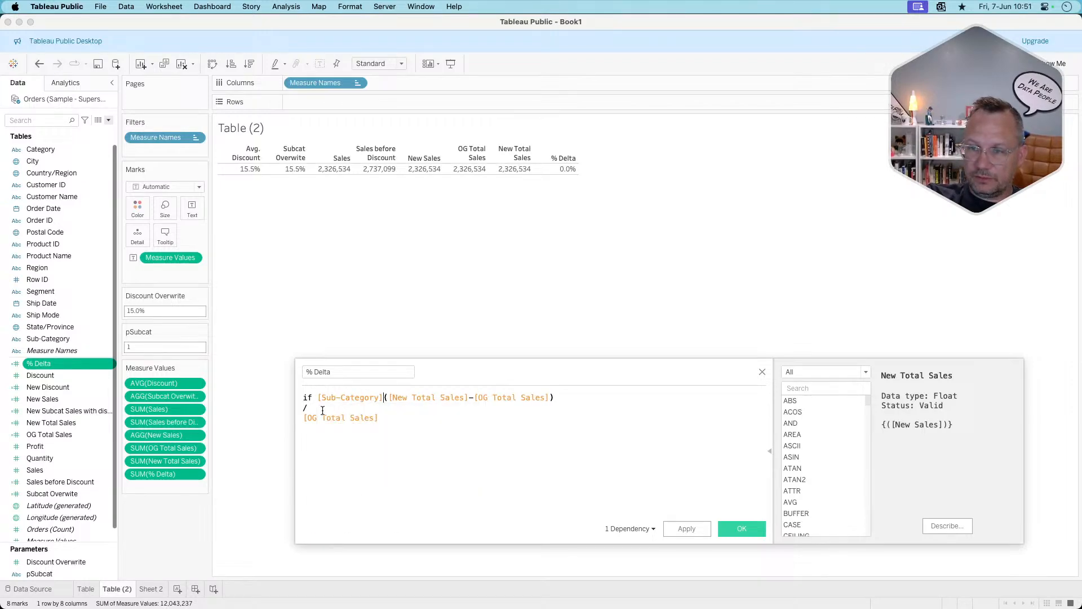
{"action": "type", "text": "=ps"}
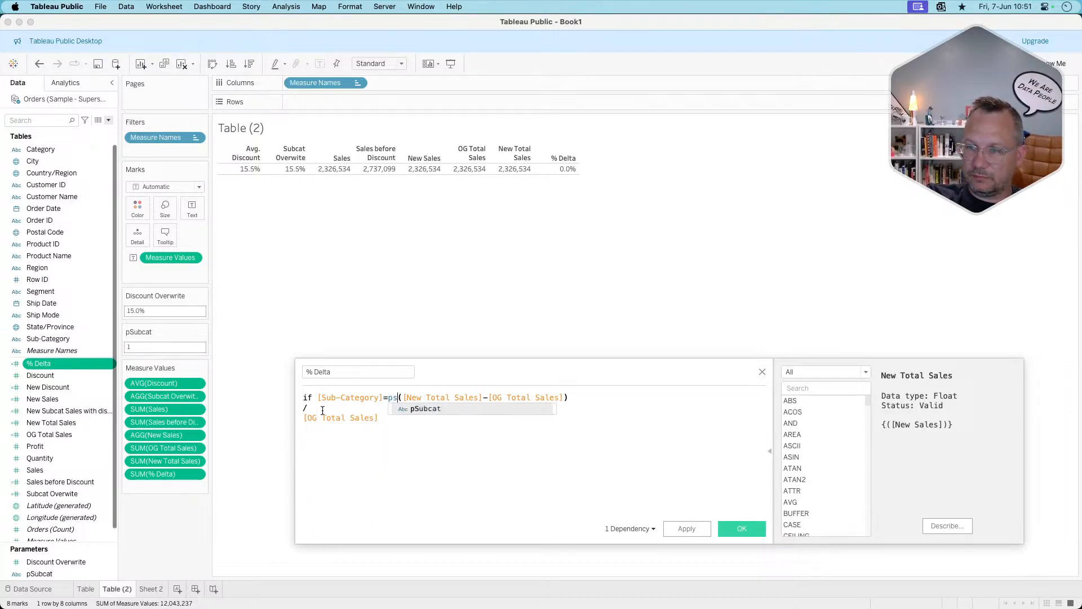
{"action": "key", "text": "Return"}
{"action": "type", "text": "then"}
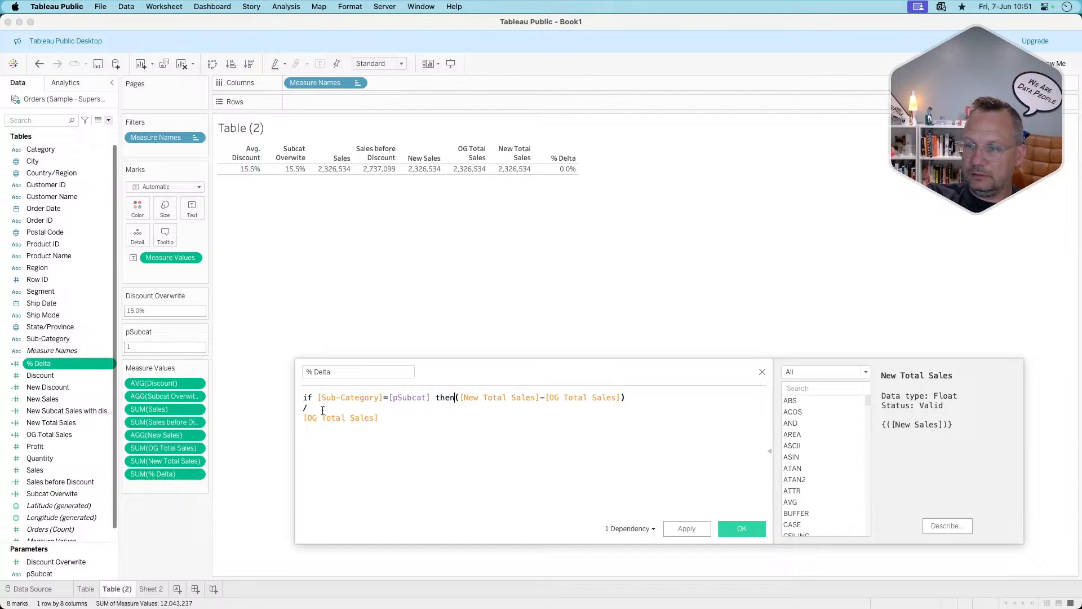
{"action": "key", "text": "Return"}
{"action": "key", "text": "Return"}
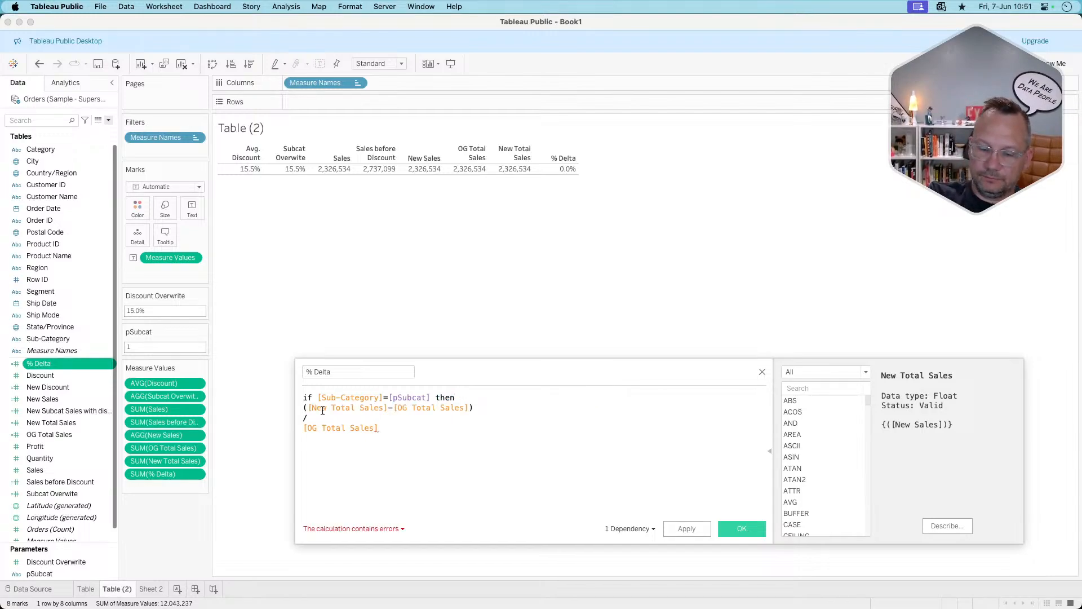
Close the % Delta condition with "else null" and "END" on separate lines, and save the calculation.
{"action": "type", "text": "else null"}
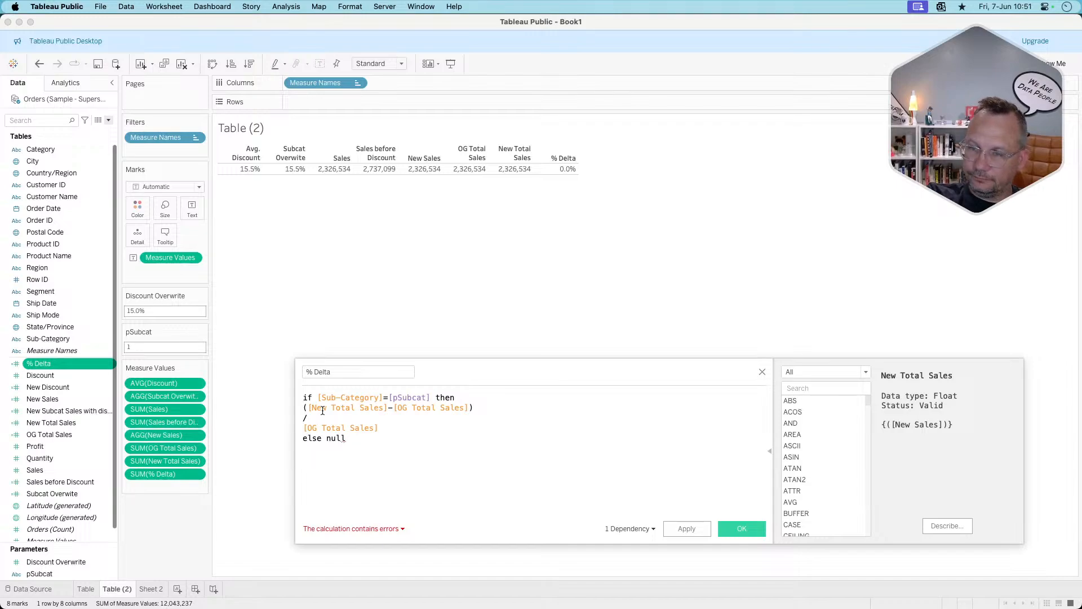
{"action": "key", "text": "Return"}
{"action": "type", "text": "END"}
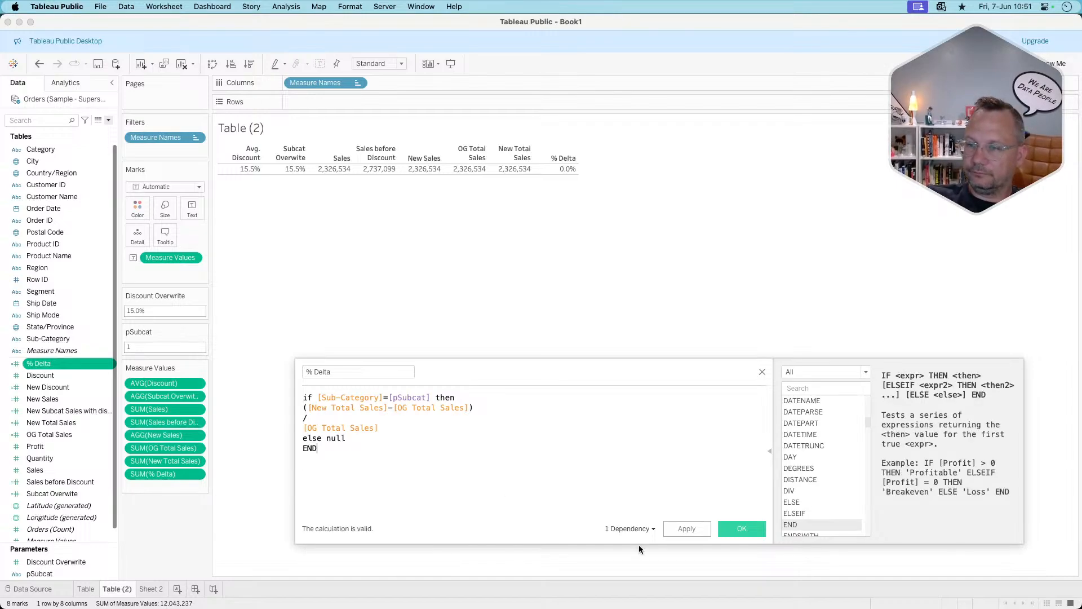
{"action": "left_click", "coordinate": [695, 523]}
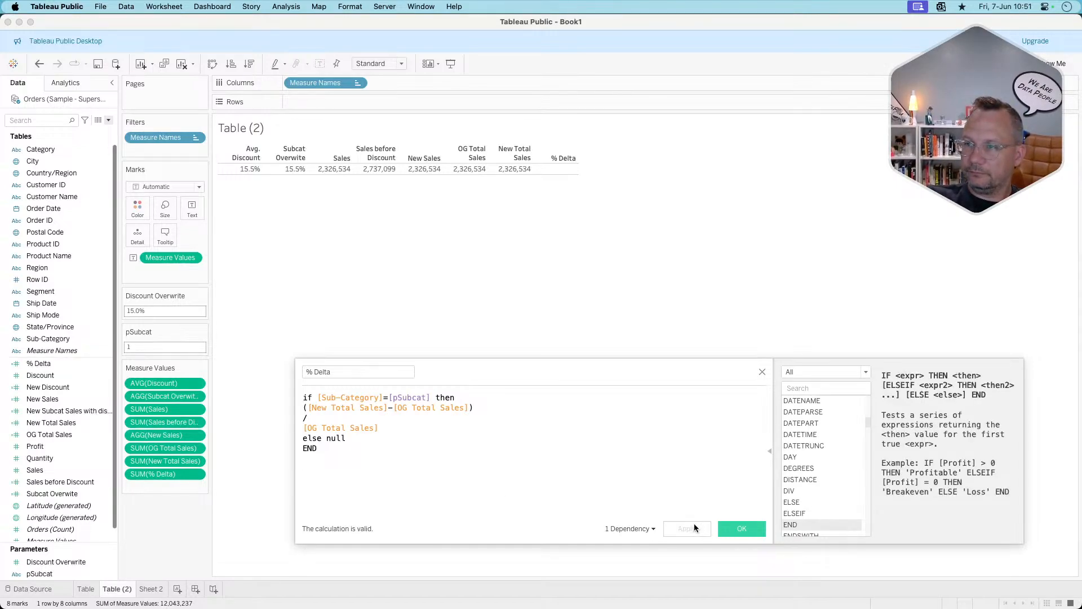
{"action": "left_click", "coordinate": [737, 529]}
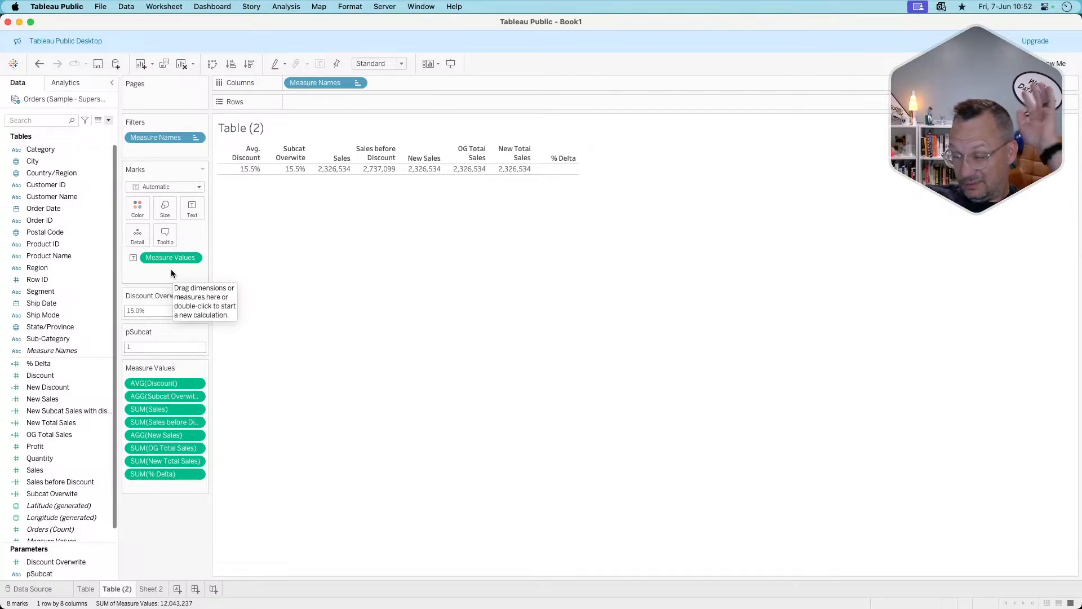
Switch the default number format of % Delta to Custom.
{"action": "right_click", "coordinate": [59, 362]}
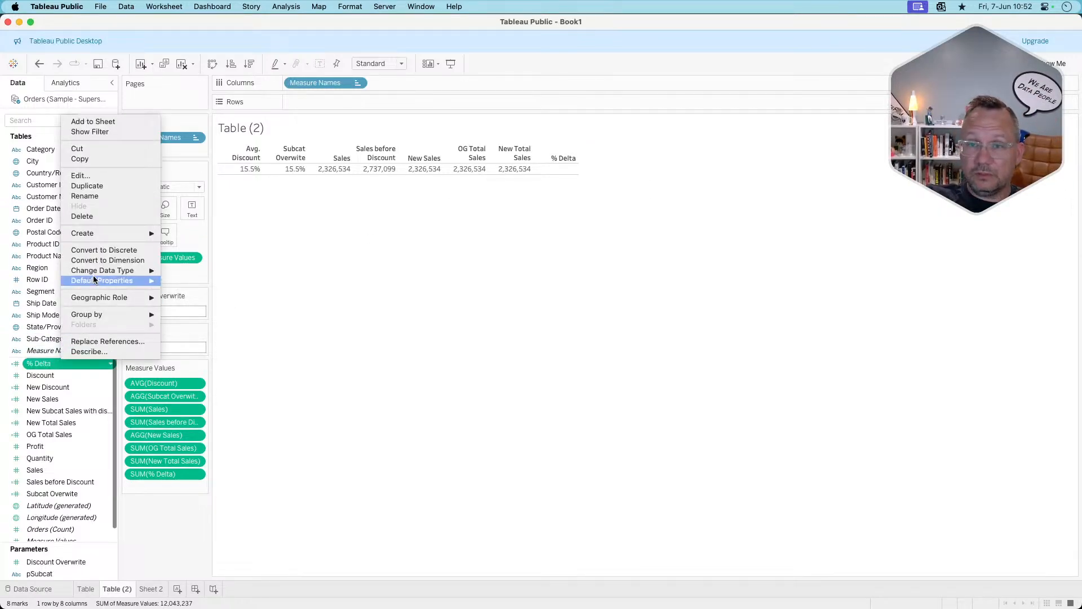
{"action": "mouse_move", "coordinate": [113, 278]}
{"action": "left_click", "coordinate": [188, 301]}
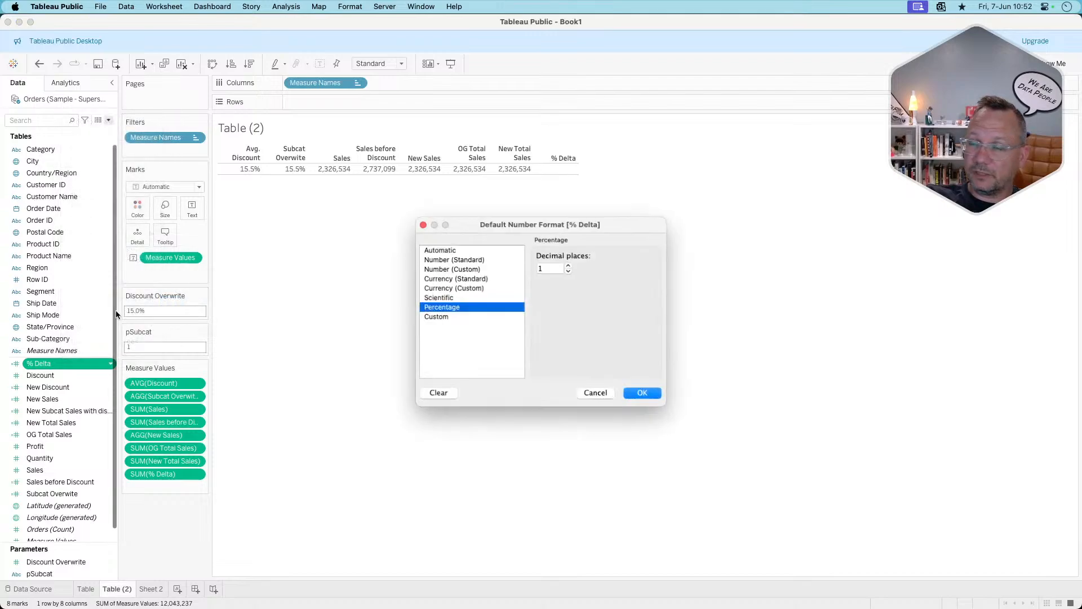
{"action": "left_click", "coordinate": [453, 315]}
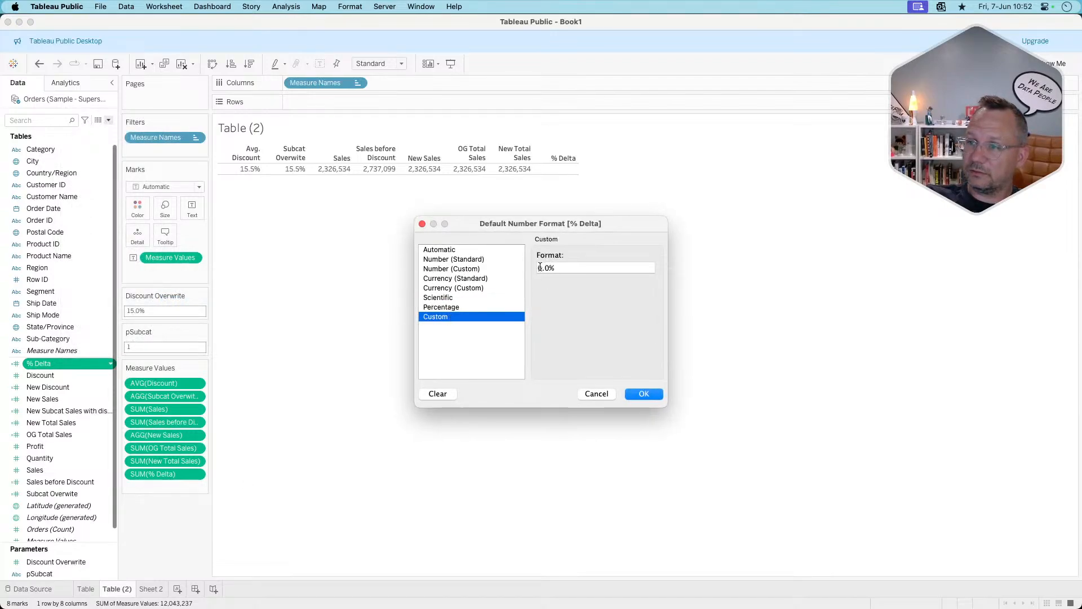
{"action": "left_click", "coordinate": [547, 269]}
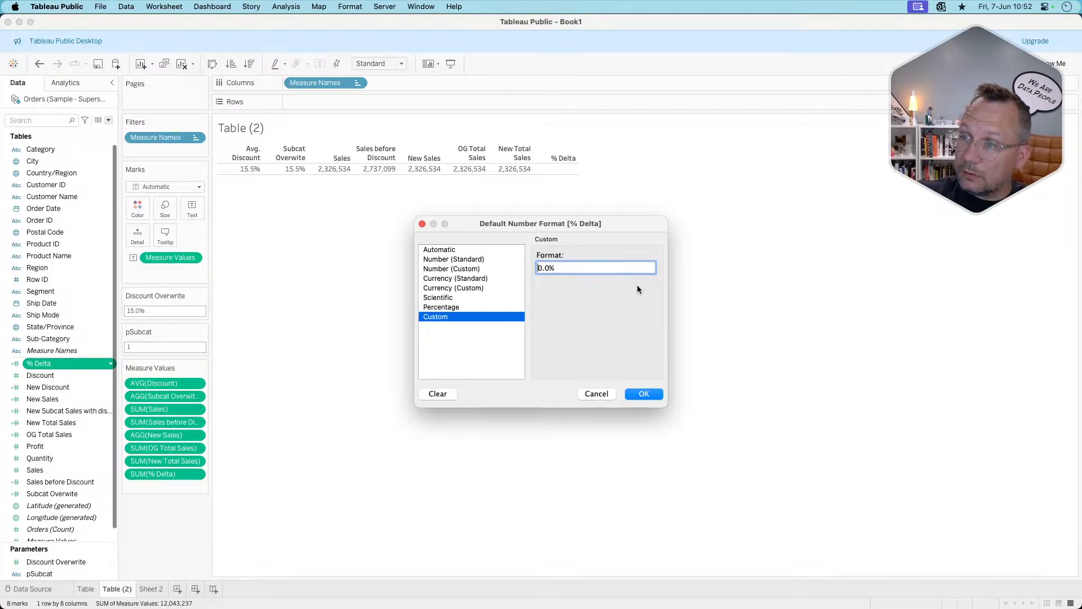
Use the system's emoji and symbols viewer to insert the black up-pointing triangle (▲) before 0.0% in the custom format.
{"action": "left_click", "coordinate": [941, 7]}
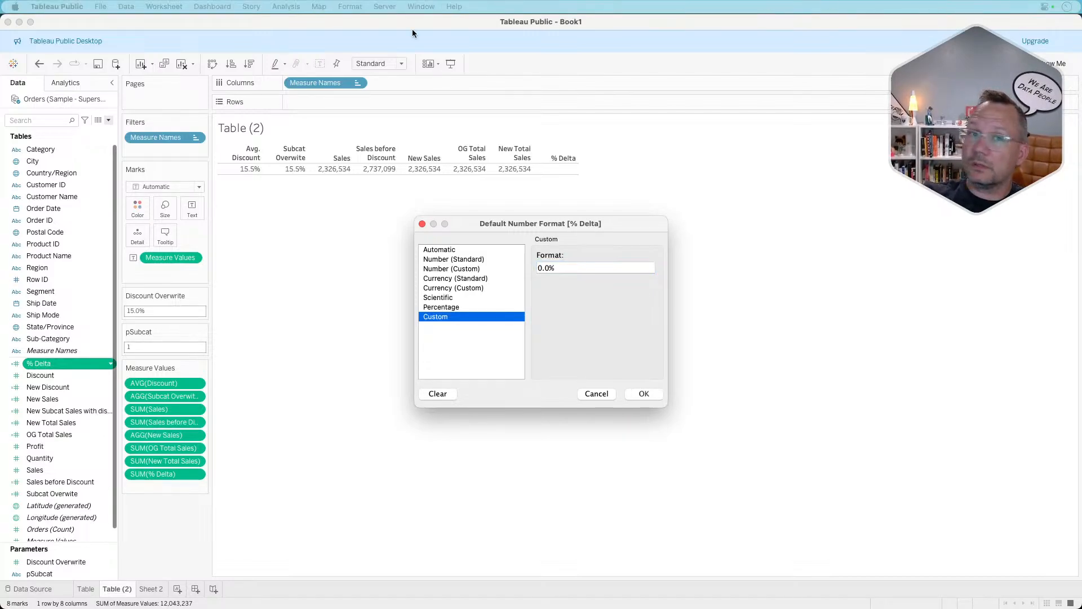
{"action": "left_click", "coordinate": [998, 17]}
{"action": "left_click", "coordinate": [966, 12]}
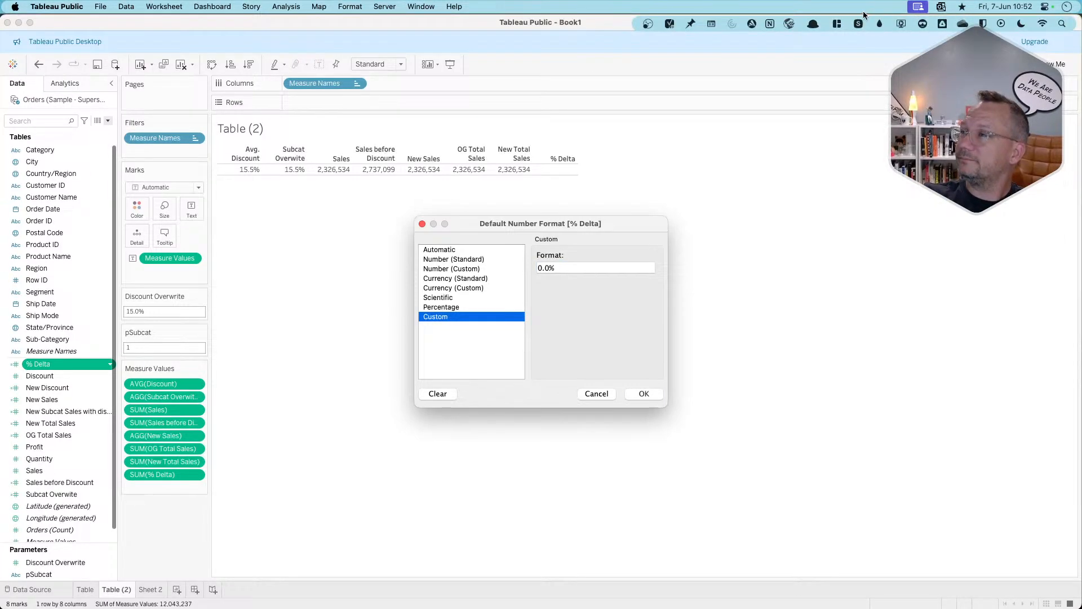
{"action": "left_click", "coordinate": [709, 22]}
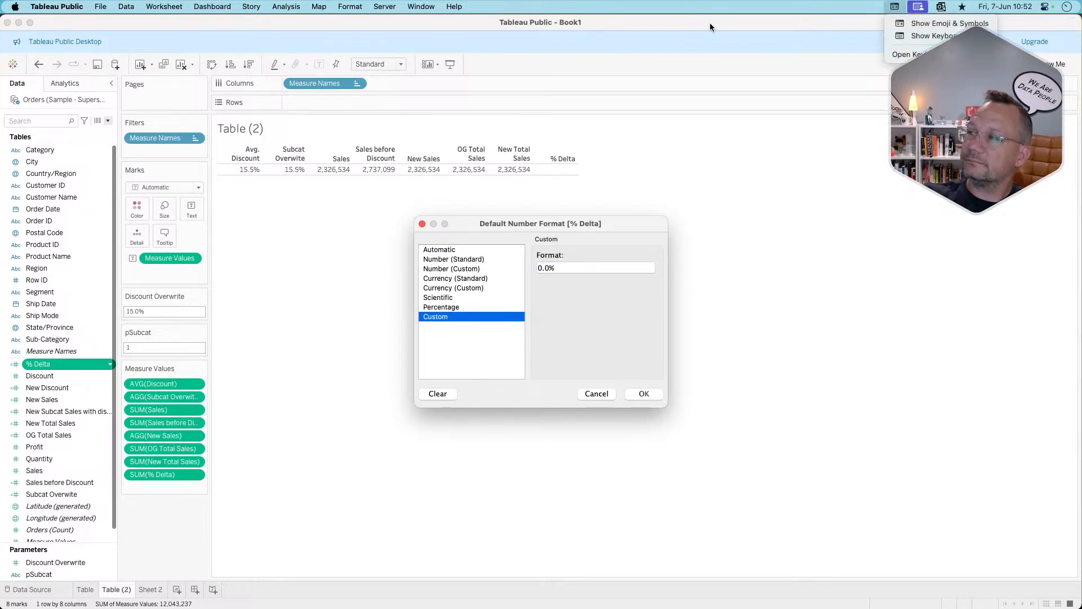
{"action": "left_click", "coordinate": [927, 22]}
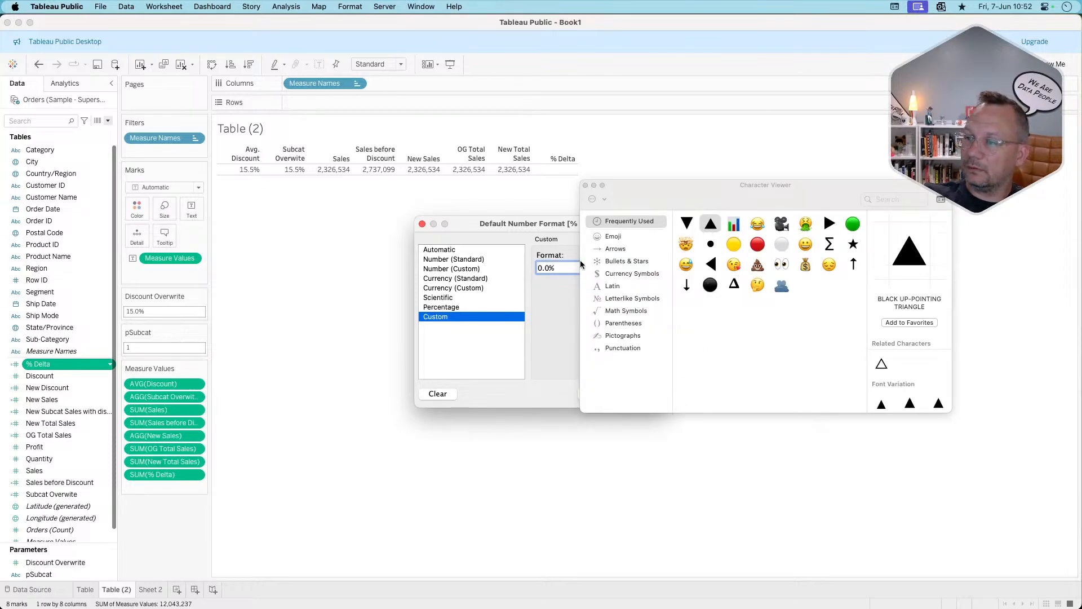
{"action": "double_click", "coordinate": [710, 225]}
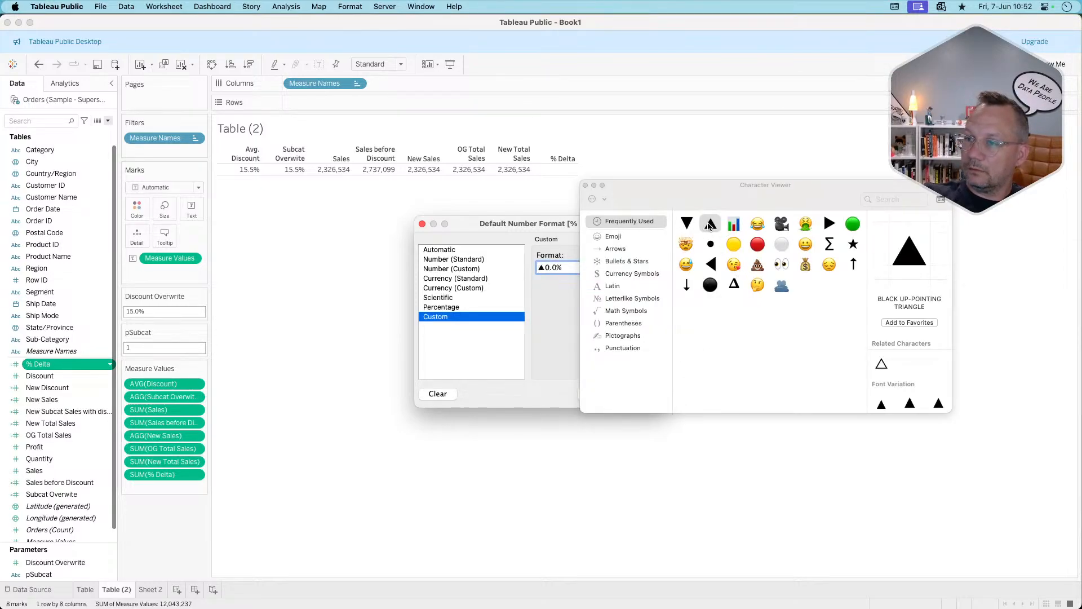
Complete the custom format as ▲0.0%;▼0.0%, apply it to % Delta and close the character viewer.
{"action": "left_click_drag", "start_coordinate": [562, 267], "coordinate": [544, 265]}
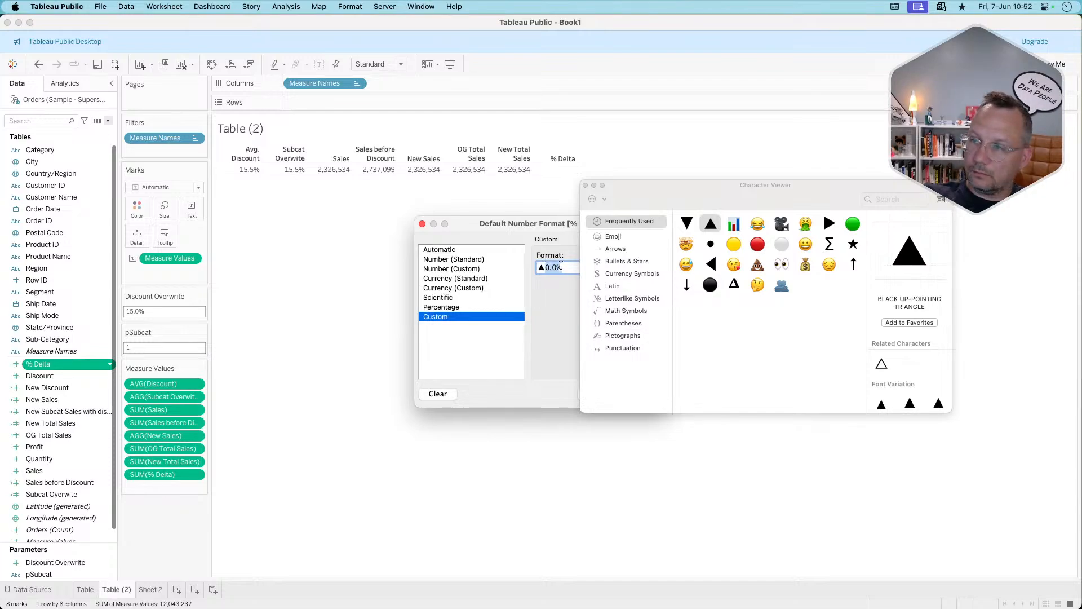
{"action": "left_click", "coordinate": [566, 266]}
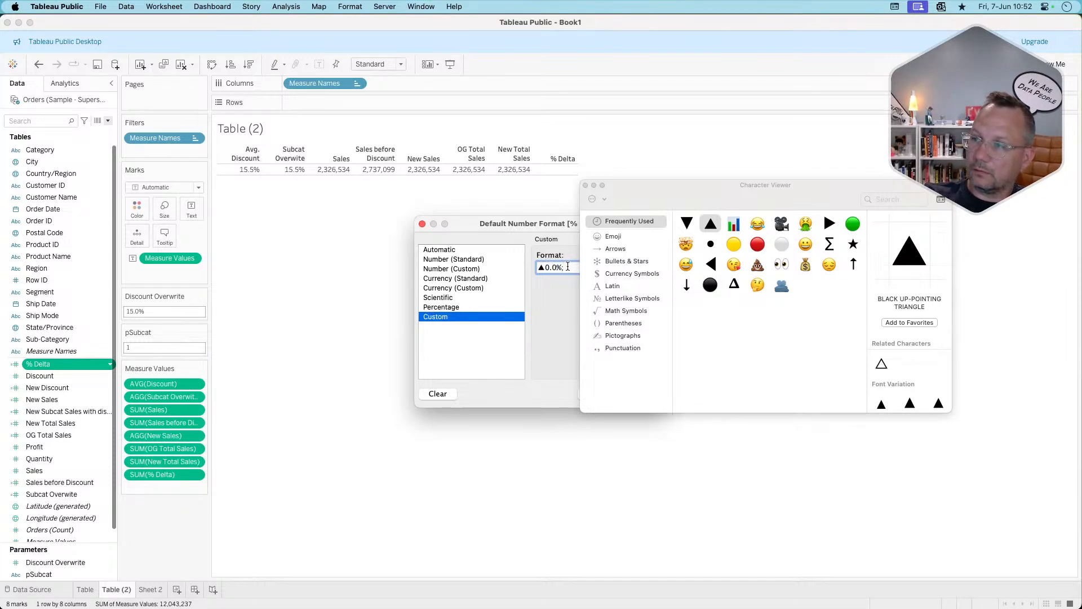
{"action": "left_click", "coordinate": [686, 223]}
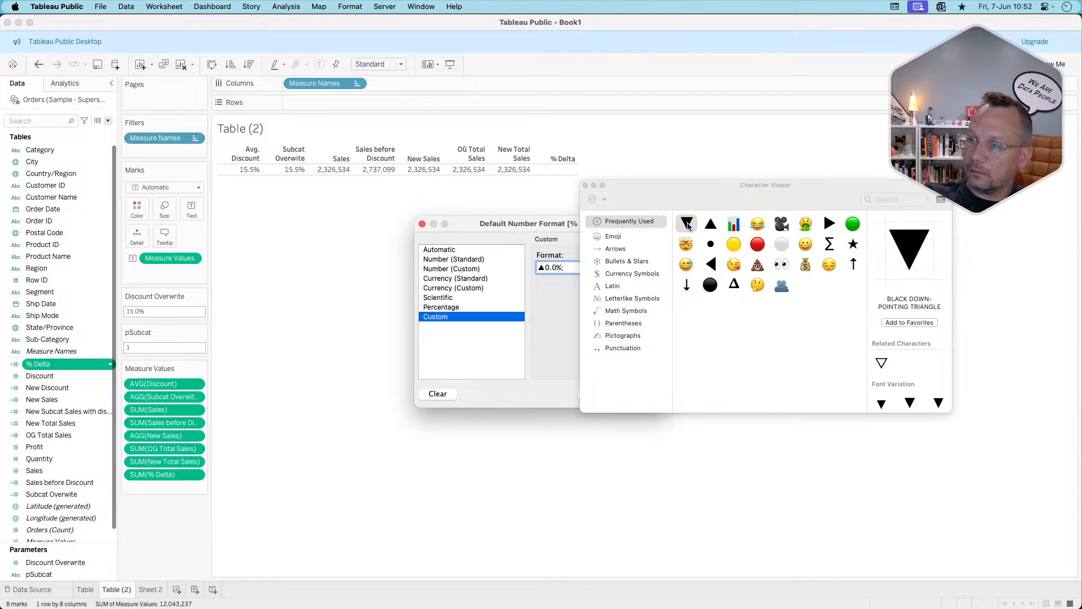
{"action": "type", "text": "0.0%"}
{"action": "left_click_drag", "start_coordinate": [549, 226], "coordinate": [440, 223]}
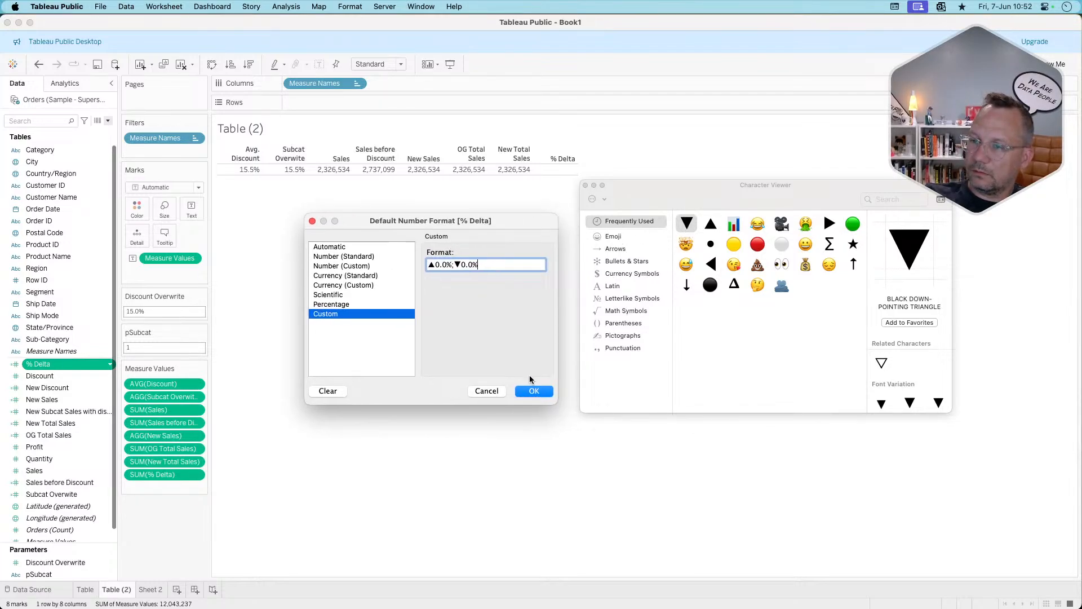
{"action": "left_click", "coordinate": [532, 391]}
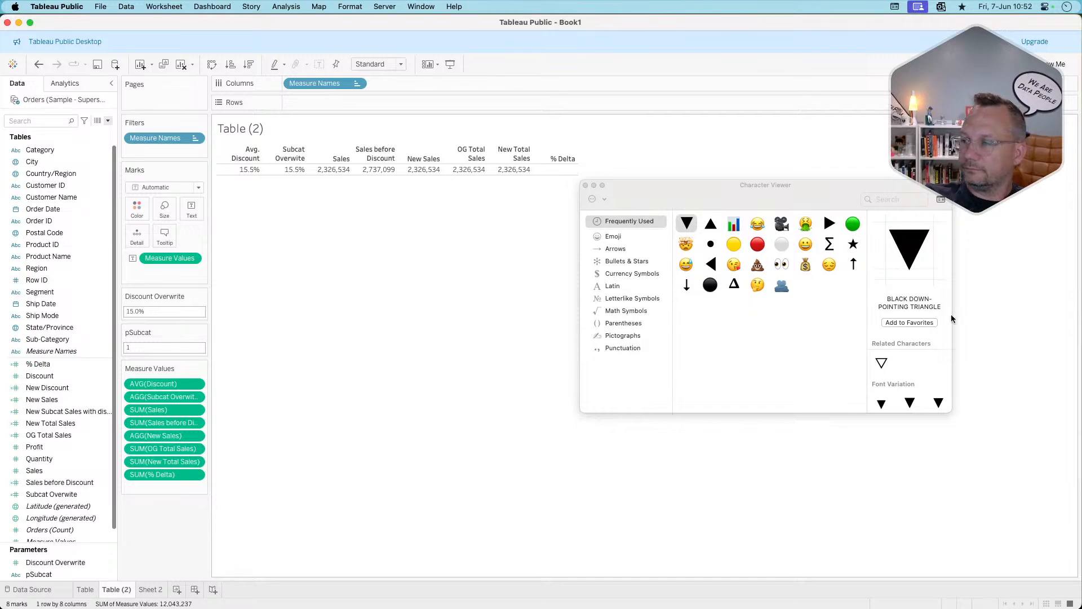
{"action": "left_click", "coordinate": [585, 184]}
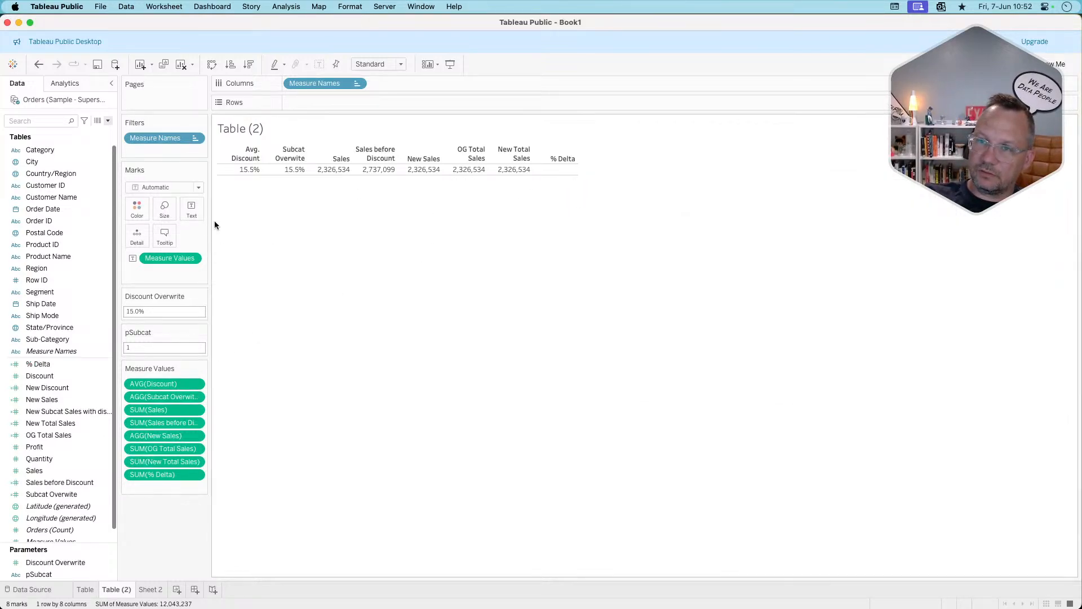
Set the pSubcat parameter to Binders.
{"action": "left_click", "coordinate": [158, 347]}
{"action": "type", "text": "Binders"}
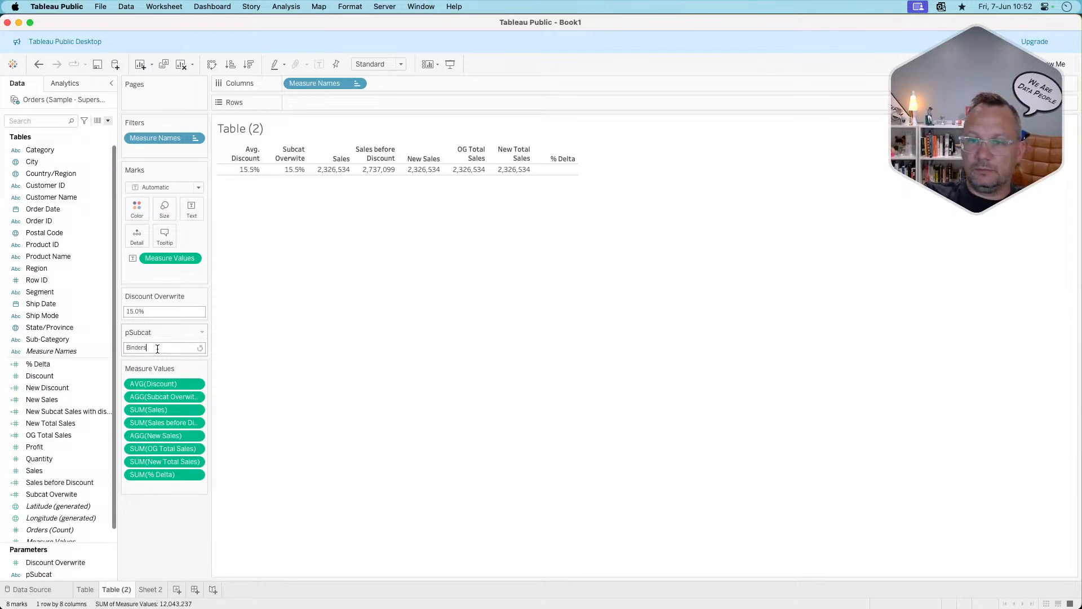
{"action": "key", "text": "Return"}
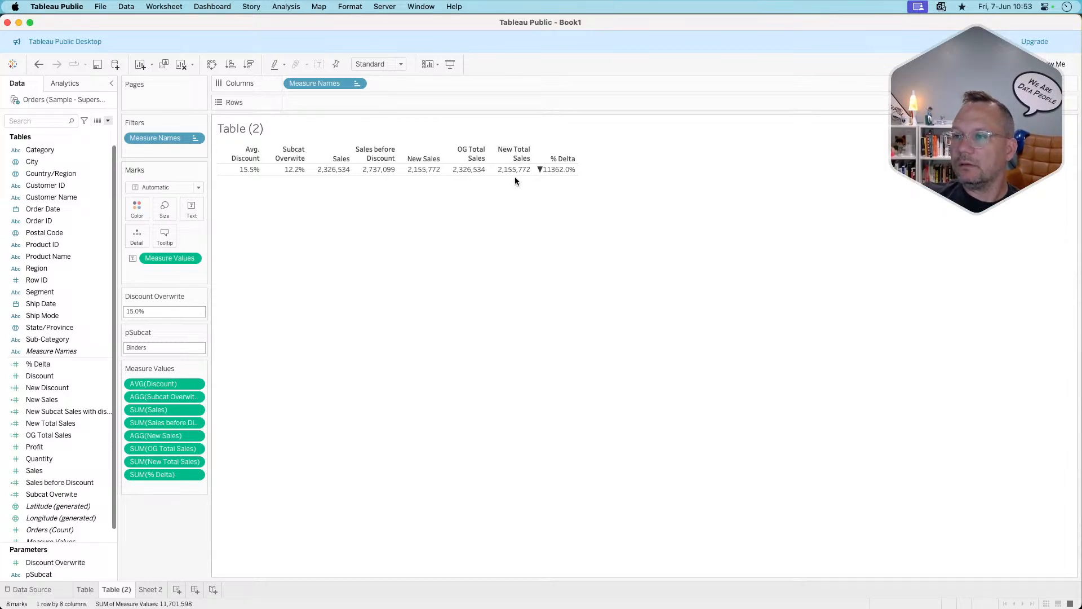
Remove the Sub-Category condition from the % Delta calculation, leaving ([New Total Sales]-[OG Total Sales])/[OG Total Sales], and apply it.
{"action": "left_click", "coordinate": [68, 368]}
{"action": "right_click", "coordinate": [60, 363]}
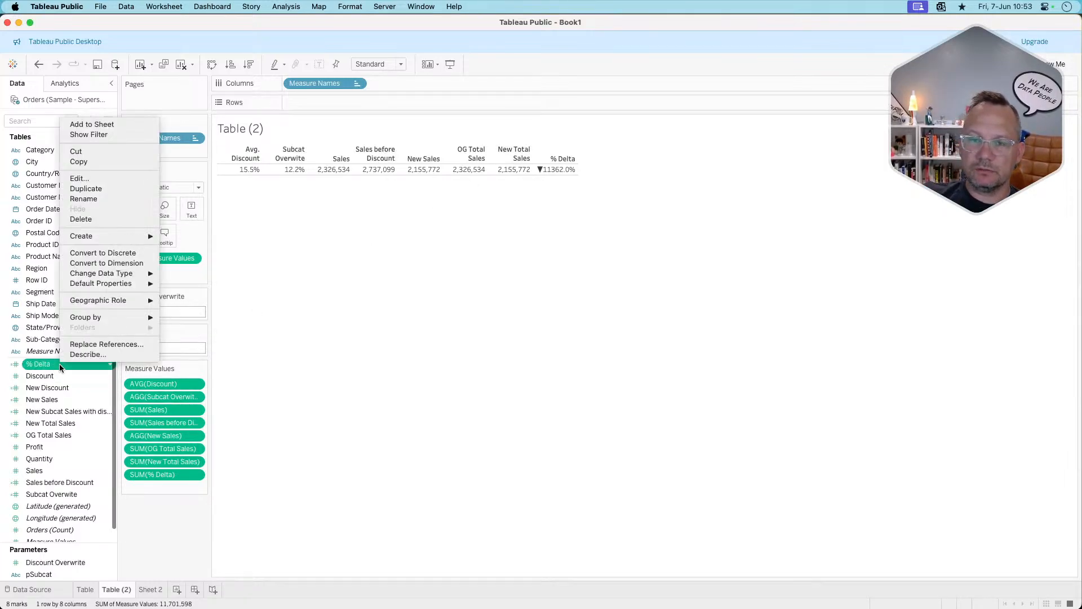
{"action": "left_click", "coordinate": [96, 177]}
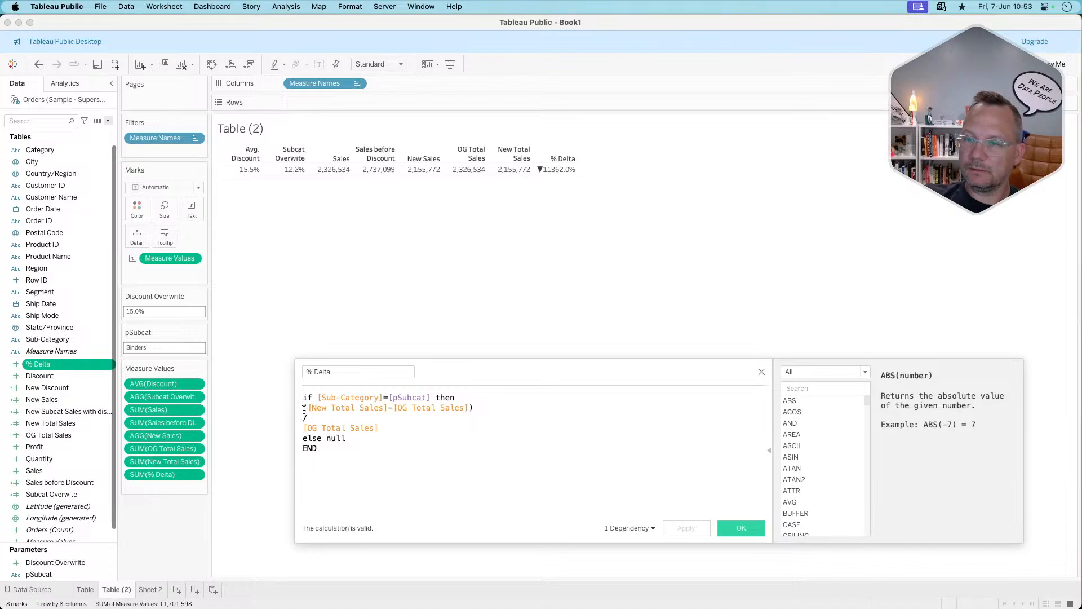
{"action": "left_click_drag", "start_coordinate": [304, 407], "coordinate": [297, 397]}
{"action": "key", "text": "BackSpace"}
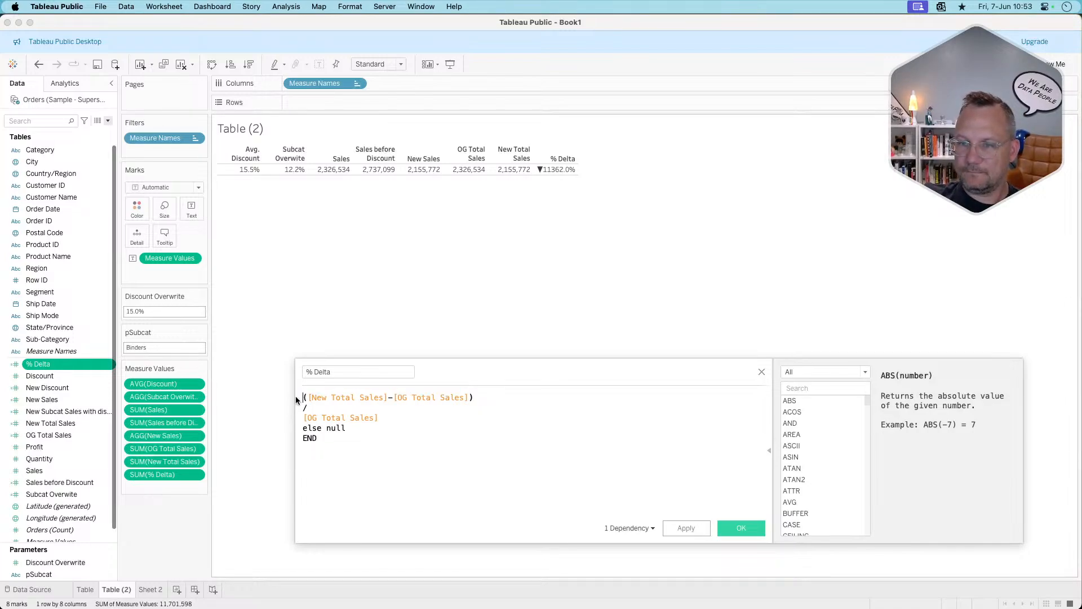
{"action": "left_click_drag", "start_coordinate": [392, 417], "coordinate": [438, 489]}
{"action": "key", "text": "BackSpace"}
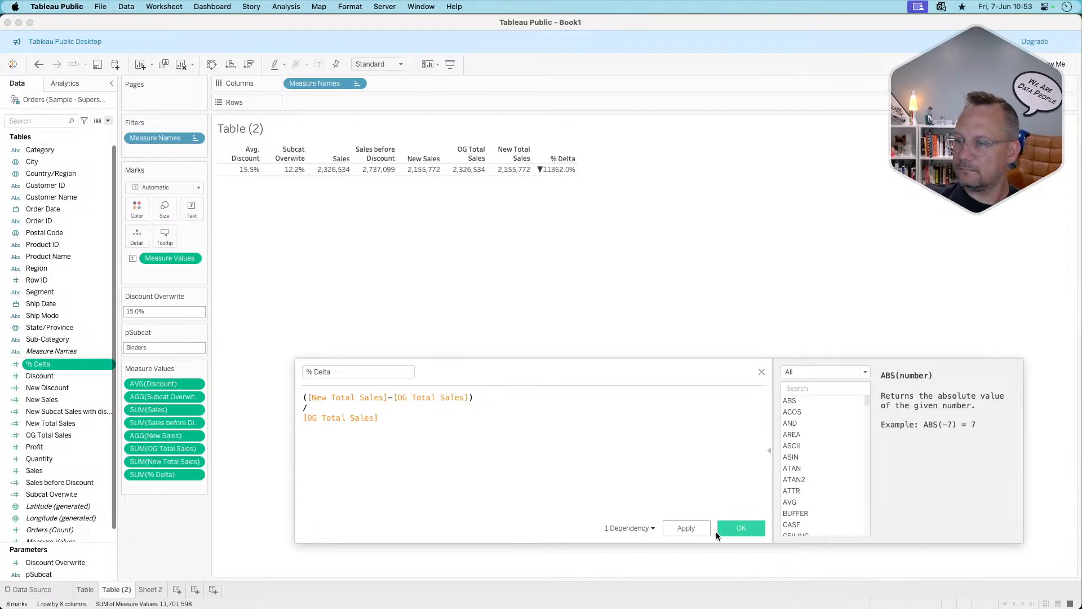
{"action": "left_click", "coordinate": [688, 528]}
{"action": "left_click", "coordinate": [687, 528]}
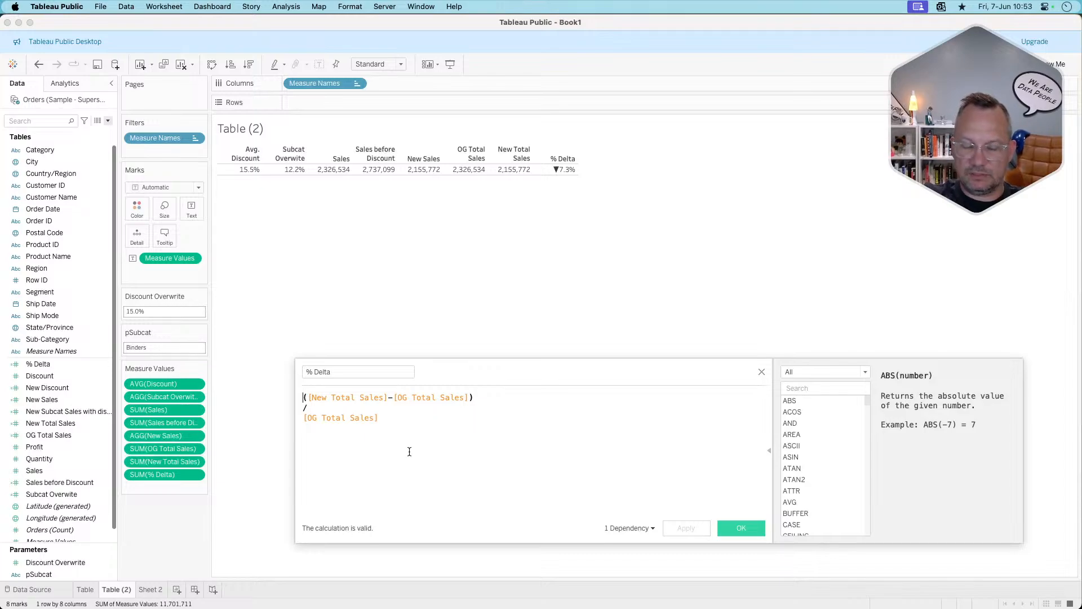
Undo the two text deletions in the % Delta formula editor and close it without applying.
{"action": "key", "text": "super+z"}
{"action": "key", "text": "super+z"}
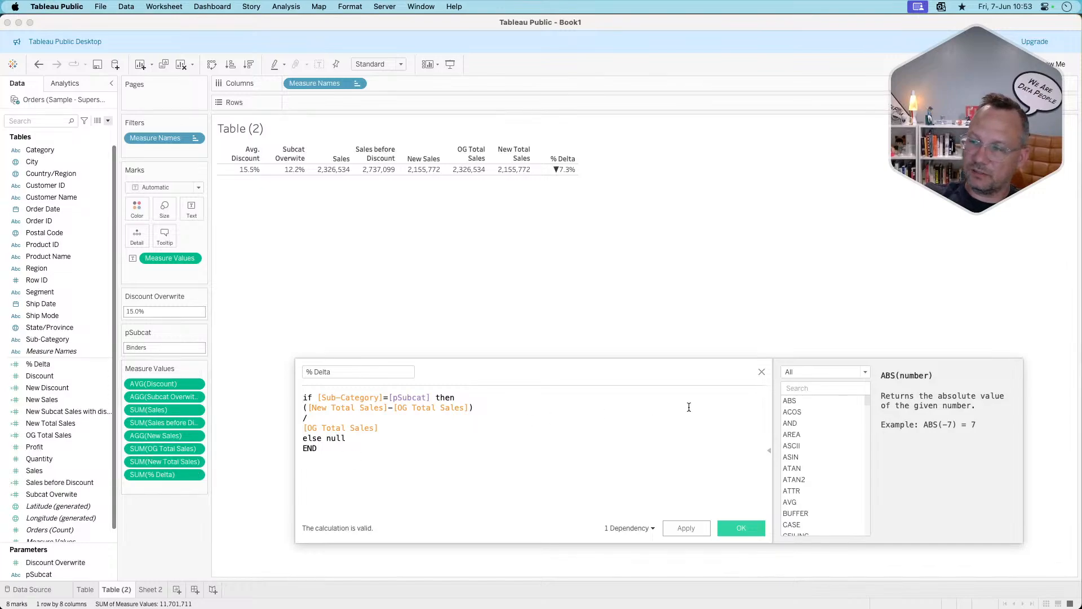
{"action": "left_click", "coordinate": [762, 371]}
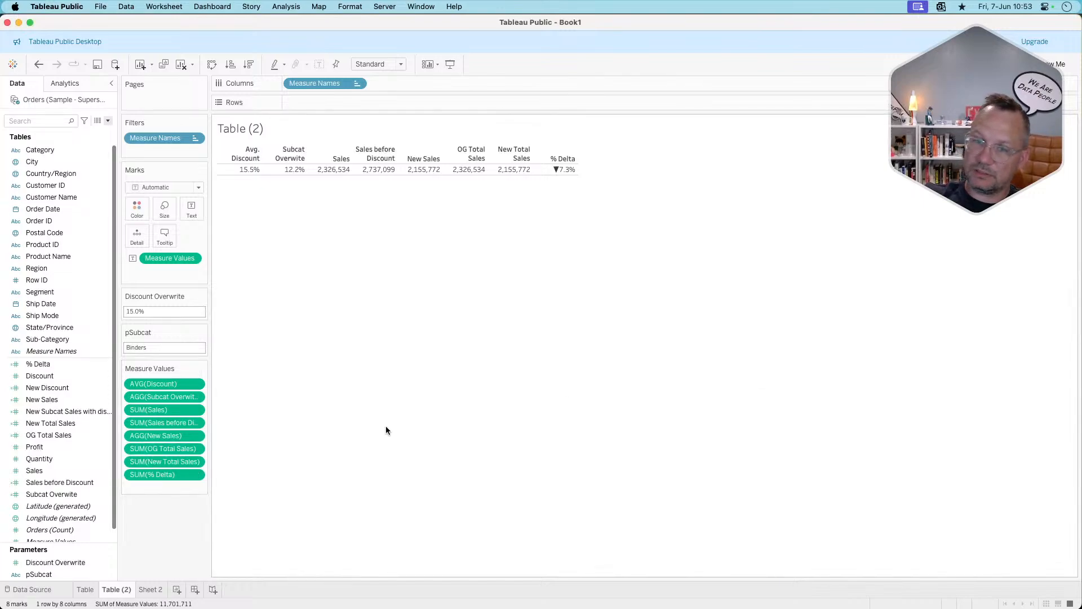
Change the aggregation of % Delta in the measure values from Sum to Minimum.
{"action": "left_click", "coordinate": [195, 474]}
{"action": "mouse_move", "coordinate": [186, 528]}
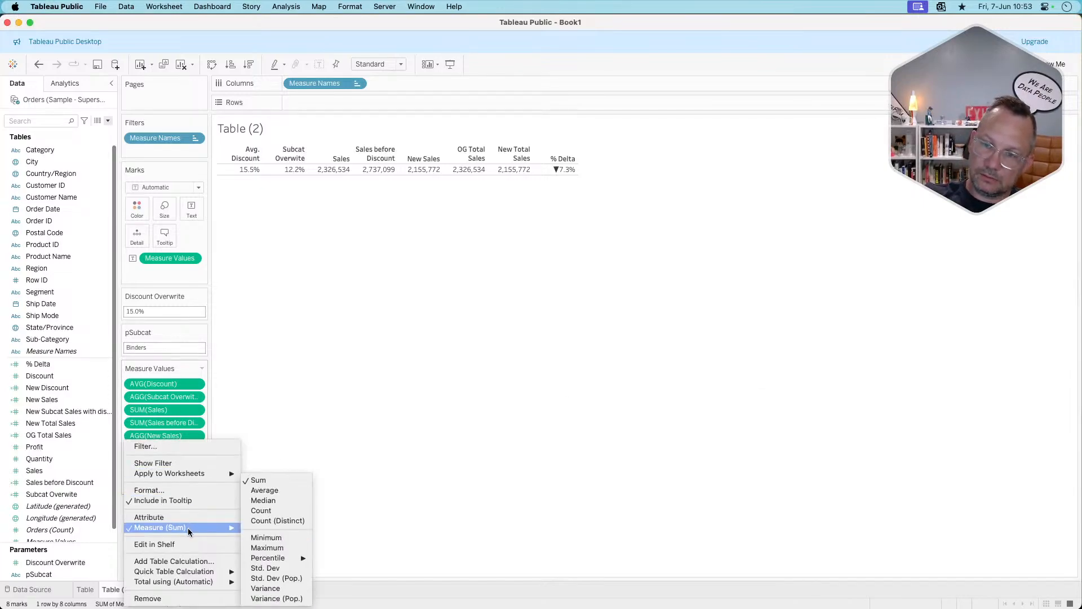
{"action": "left_click", "coordinate": [266, 537]}
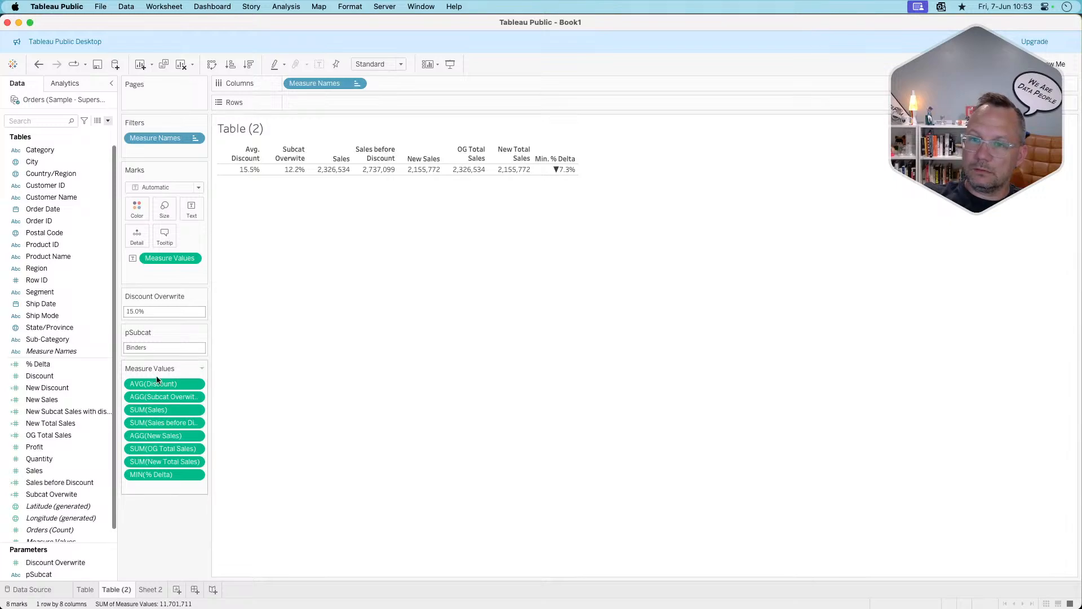
Test the pSubcat parameter with Art, and set it to Tables.
{"action": "left_click", "coordinate": [160, 347]}
{"action": "type", "text": "Art"}
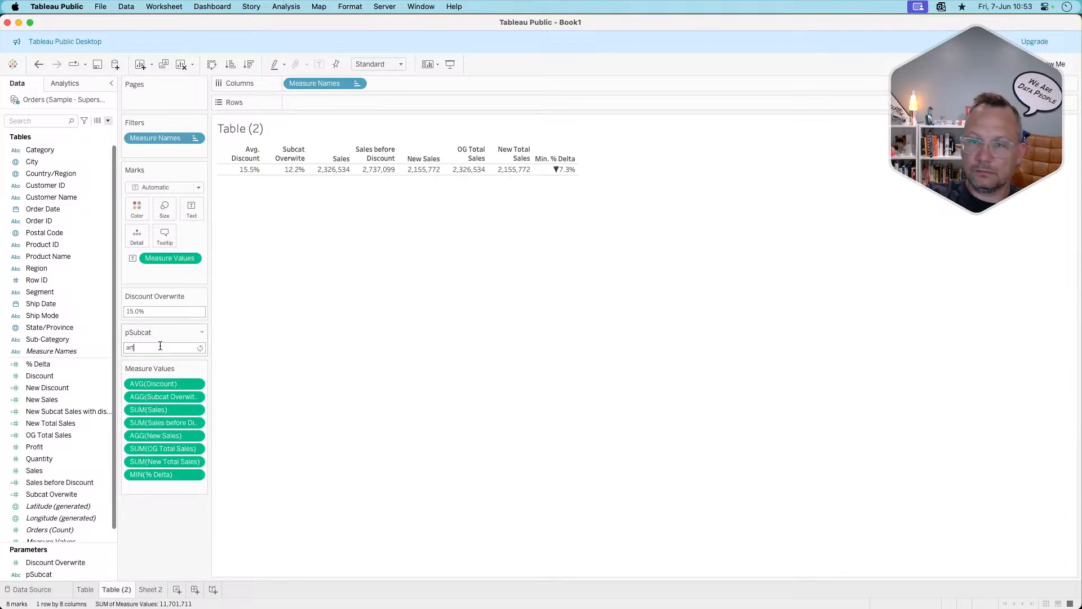
{"action": "key", "text": "Return"}
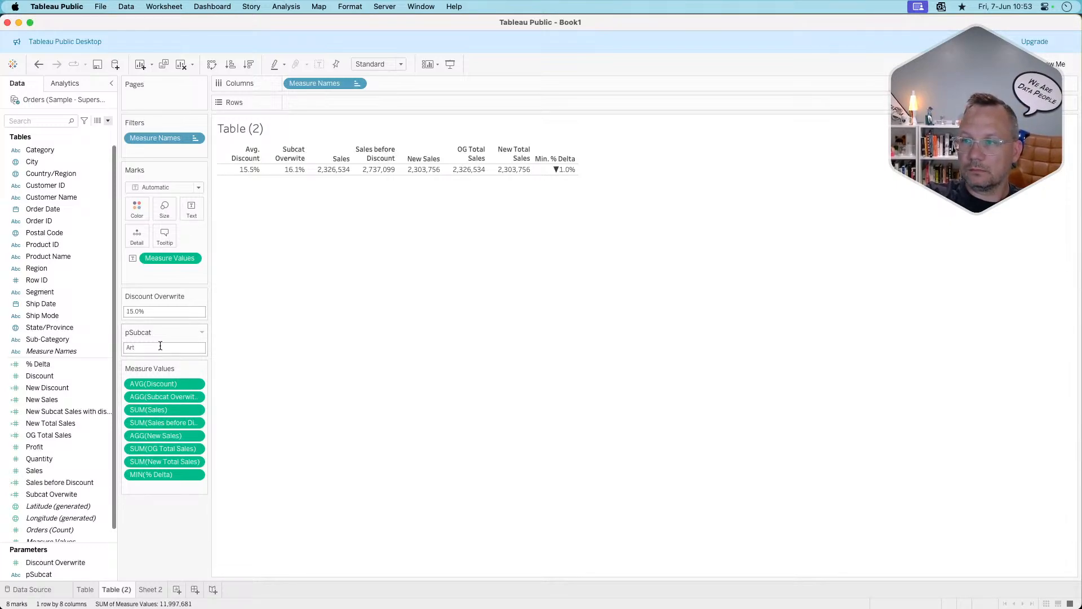
{"action": "left_click", "coordinate": [160, 346]}
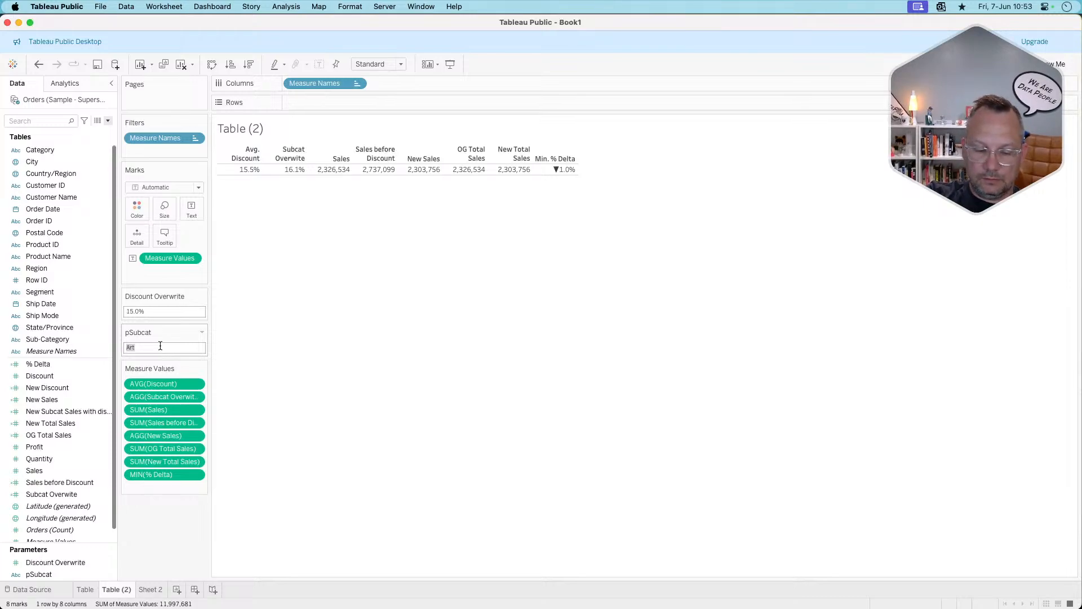
{"action": "type", "text": "Tables"}
{"action": "key", "text": "Return"}
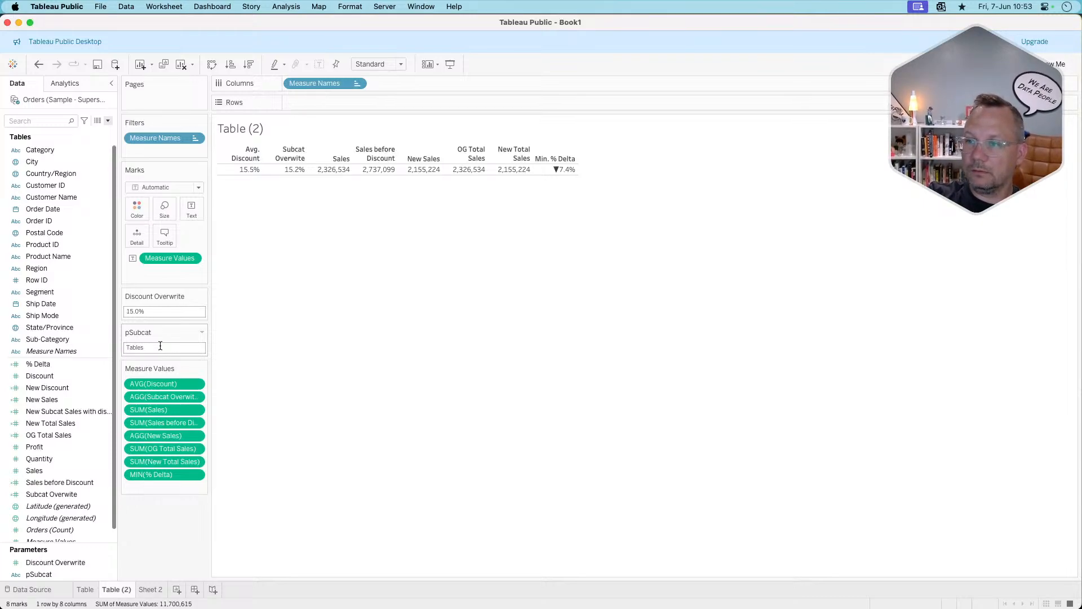
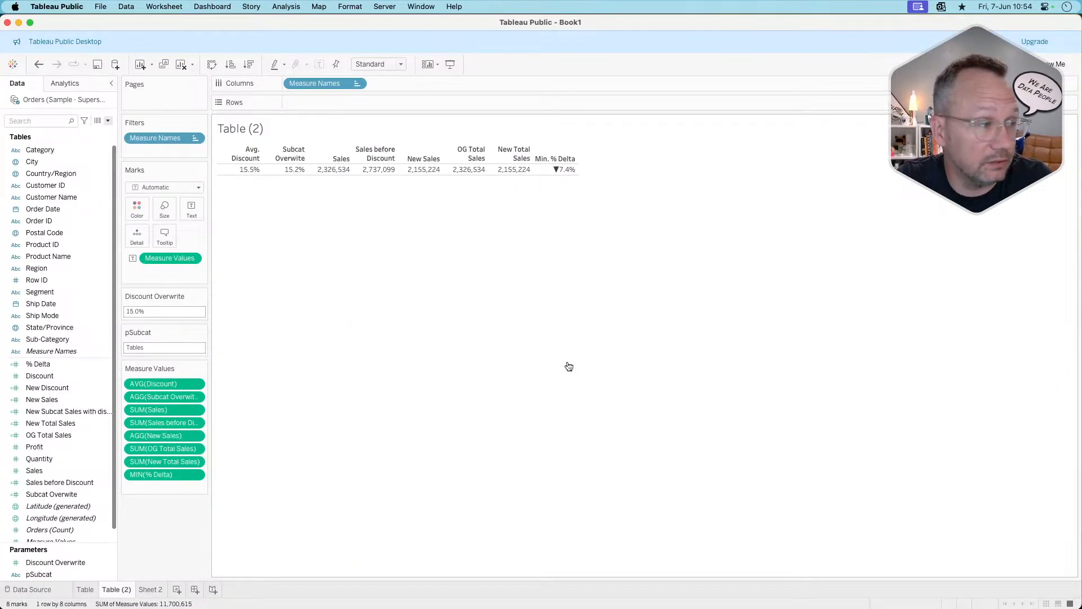
Switch to the browser, close the web-edited KPI workbook without publishing, and return to the published #WOW2024 W23 dashboard.
{"action": "key", "text": "super+Tab"}
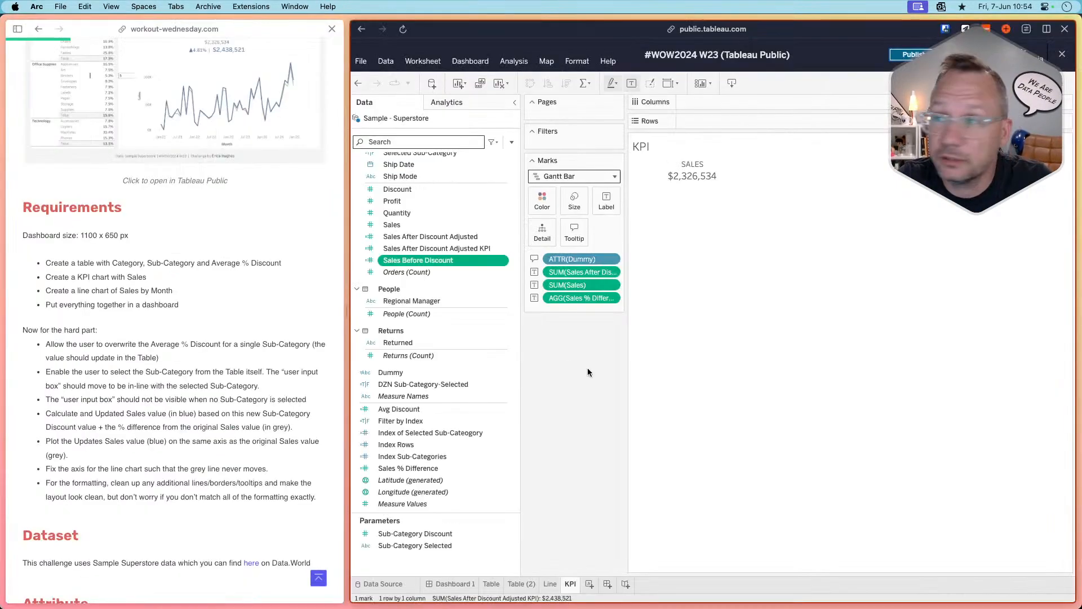
{"action": "left_click", "coordinate": [1061, 57]}
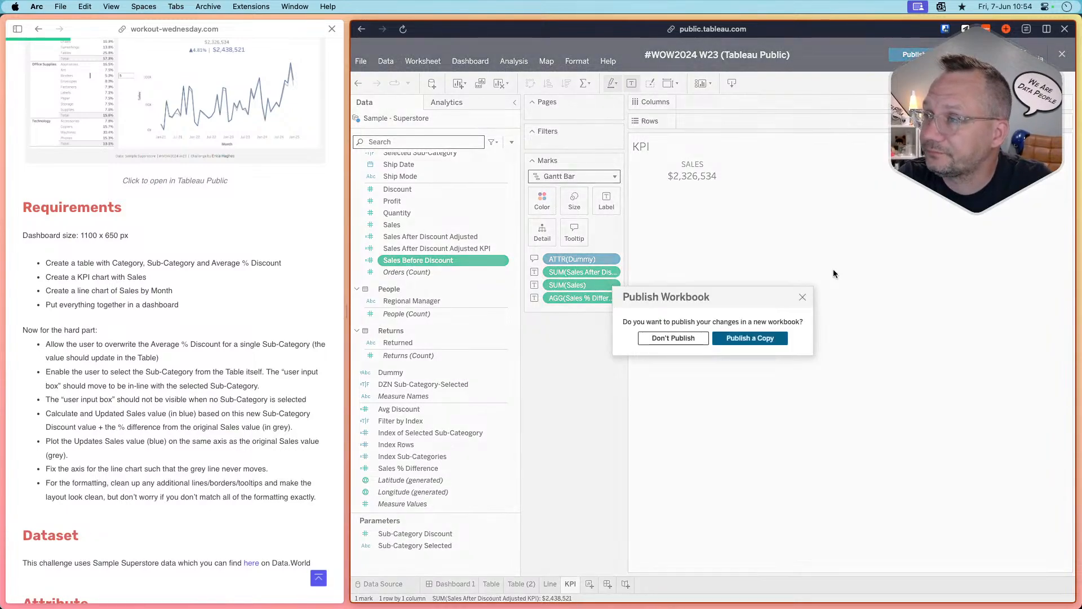
{"action": "left_click", "coordinate": [686, 337]}
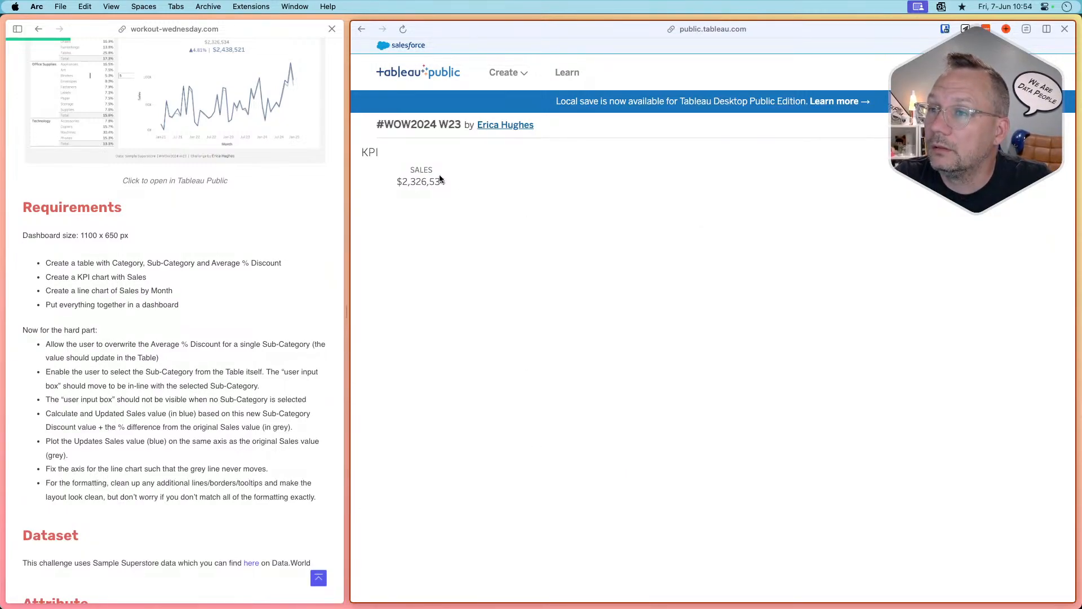
{"action": "left_click", "coordinate": [495, 125]}
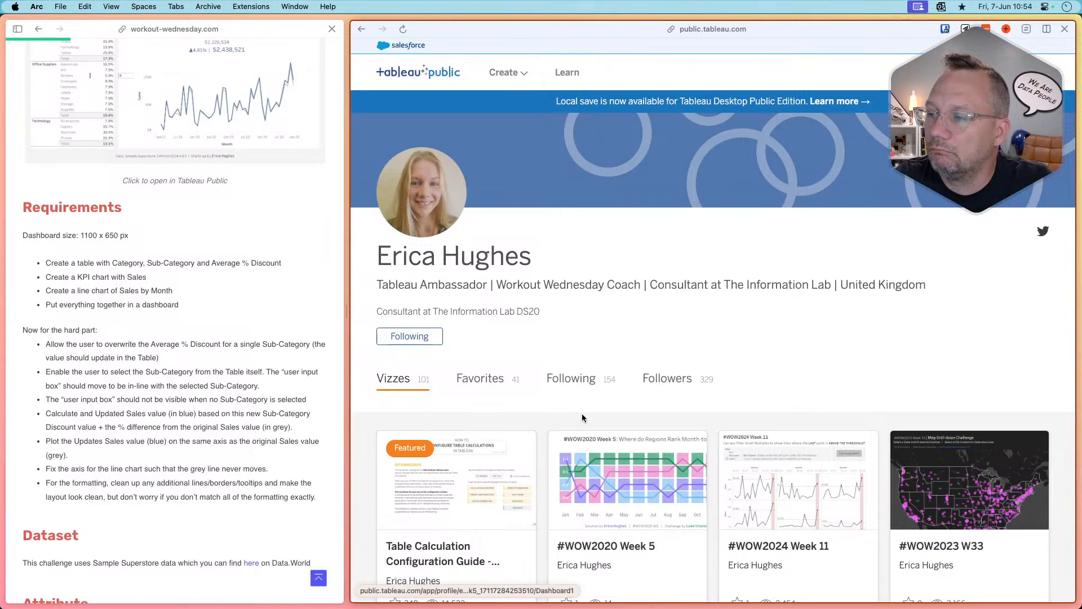
{"action": "scroll", "coordinate": [581, 416], "scroll_direction": "down", "scroll_amount": 2}
{"action": "scroll", "coordinate": [581, 413], "scroll_direction": "left", "scroll_amount": 5}
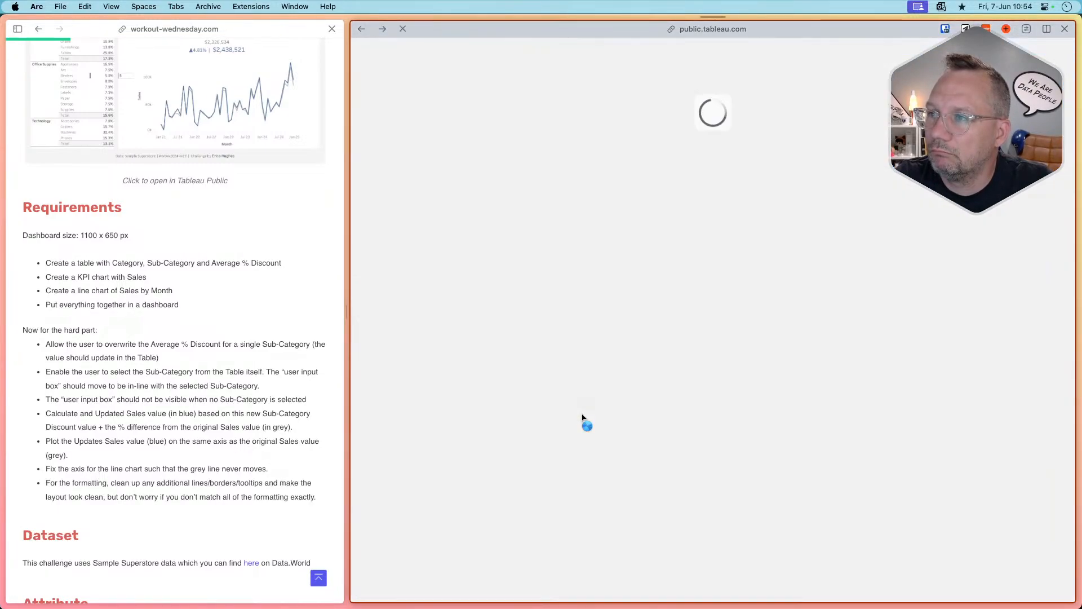
{"action": "scroll", "coordinate": [582, 417], "scroll_direction": "left", "scroll_amount": 5}
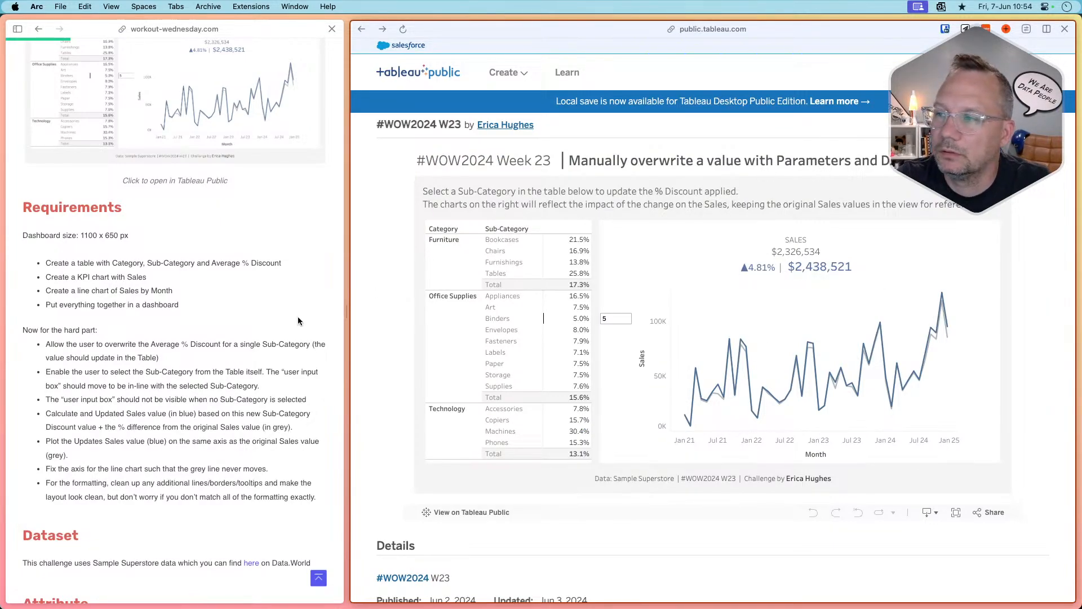
Switch back to Tableau Public after another look at the published #WOW2024 W23 dashboard.
{"action": "key", "text": "super+Tab"}
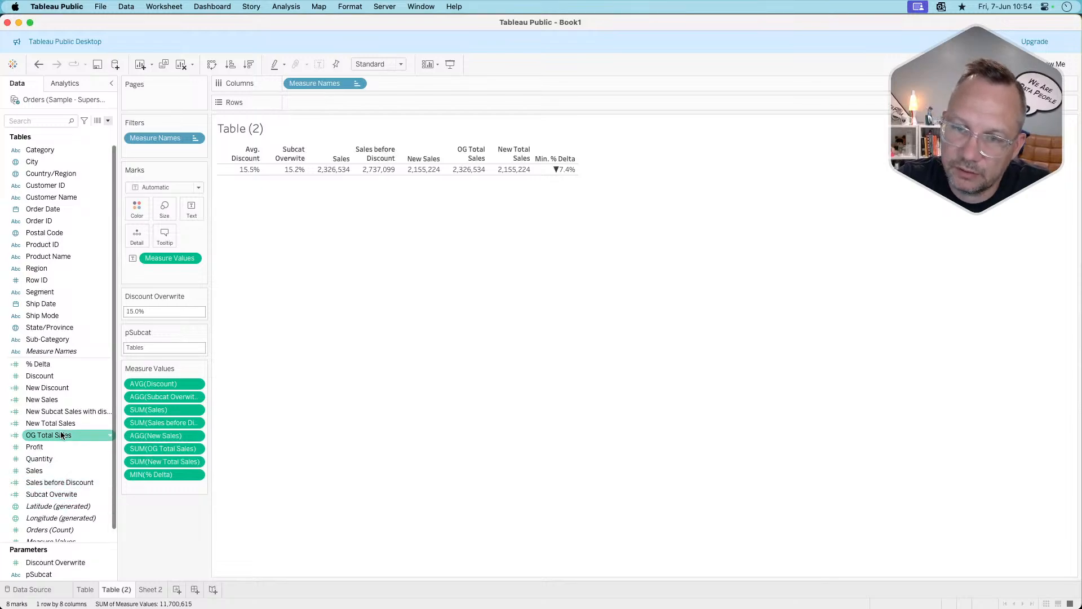
{"action": "right_click", "coordinate": [63, 365]}
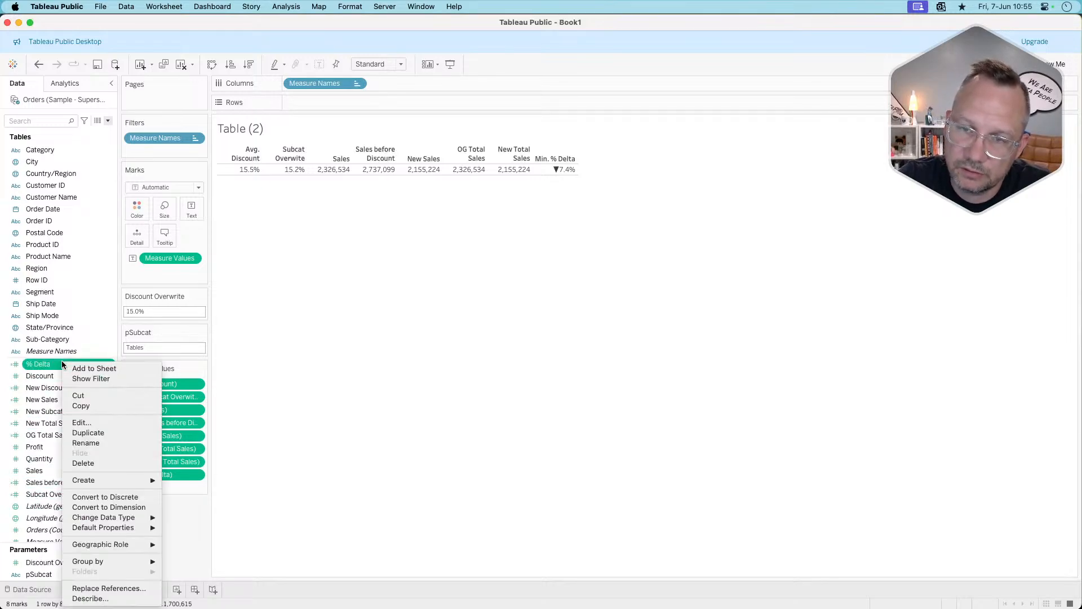
{"action": "left_click", "coordinate": [423, 418]}
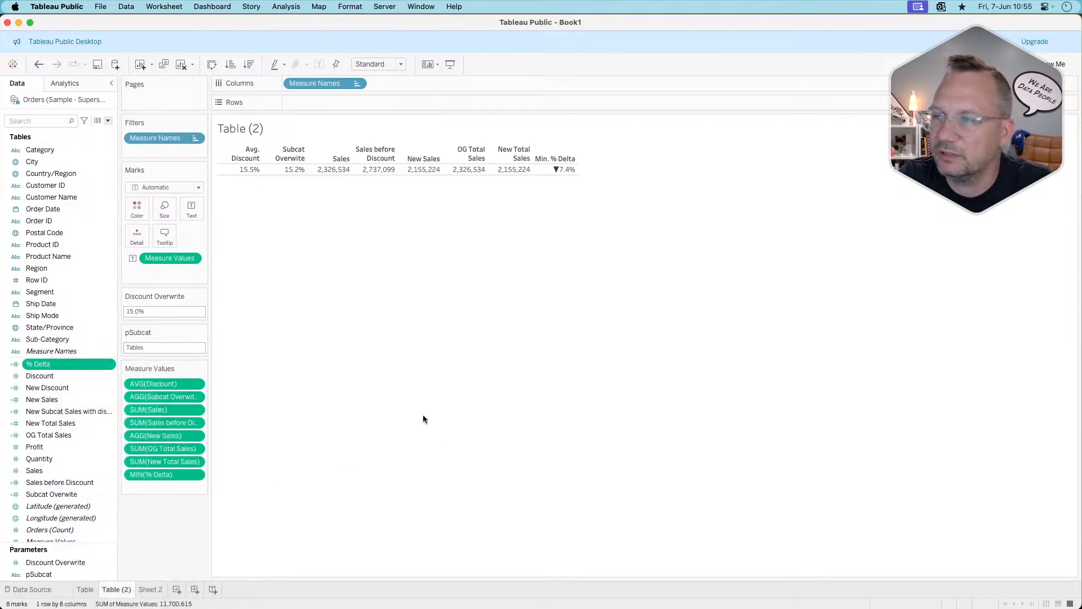
{"action": "key", "text": "super+Tab"}
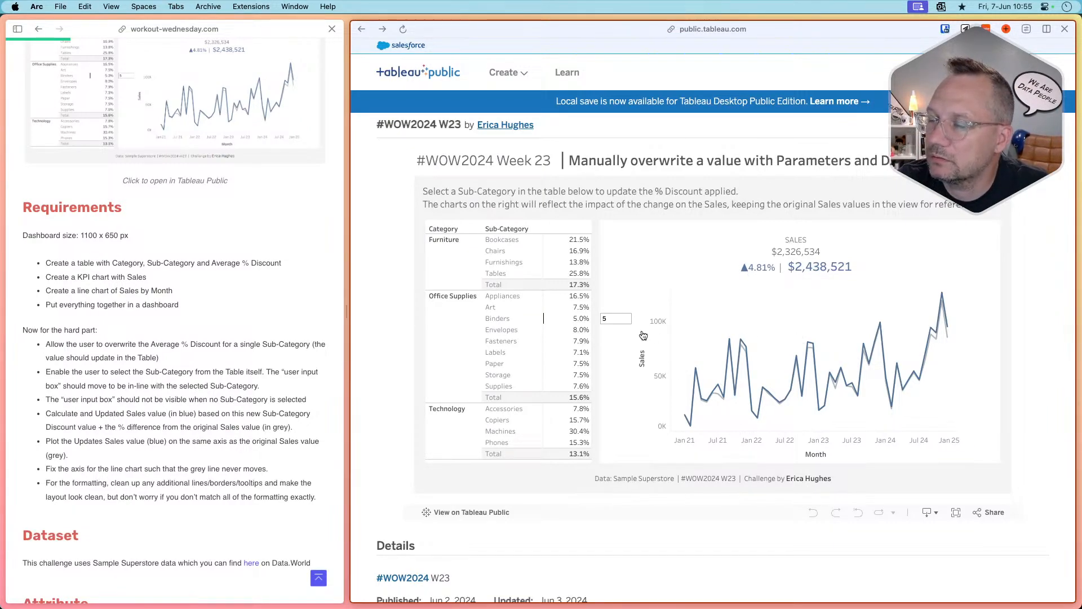
{"action": "key", "text": "super+Tab"}
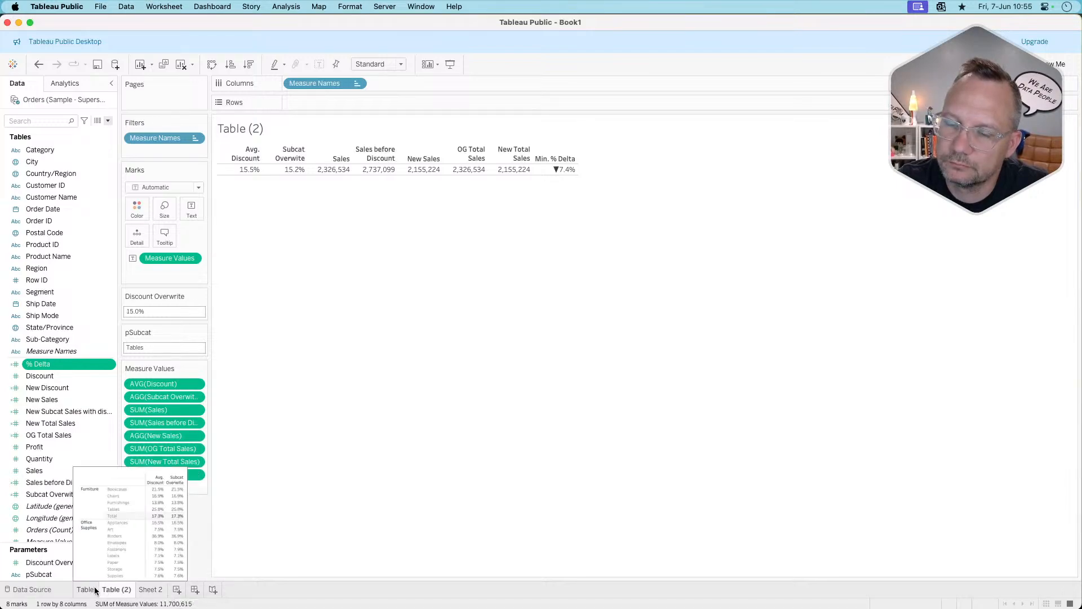
On the Table sheet, change the mark type to Bar and shrink the marks to the smallest size.
{"action": "mouse_move", "coordinate": [166, 590]}
{"action": "mouse_move", "coordinate": [124, 590]}
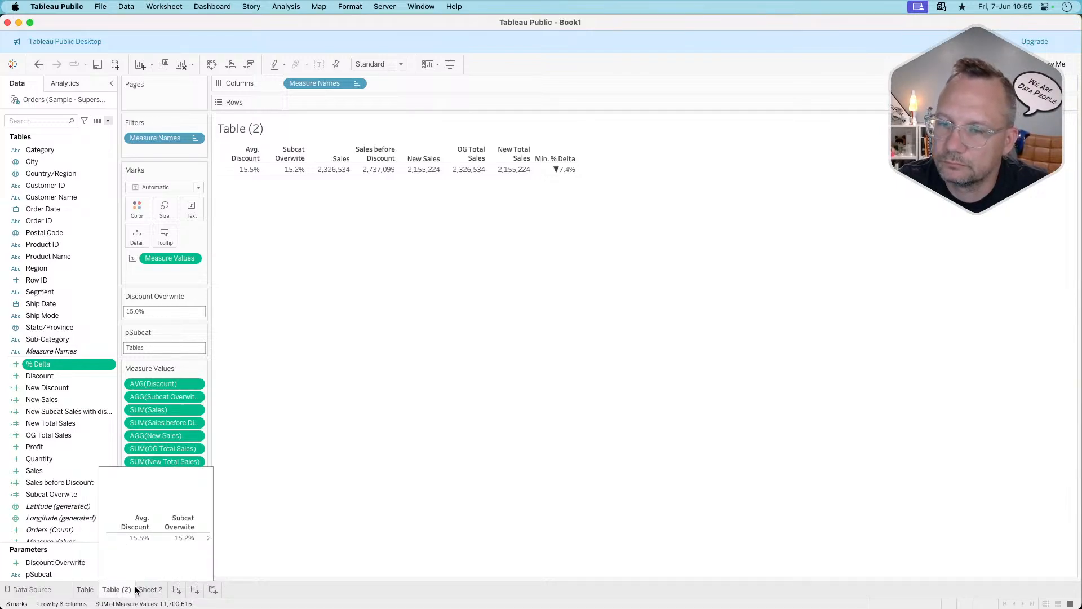
{"action": "left_click", "coordinate": [94, 590]}
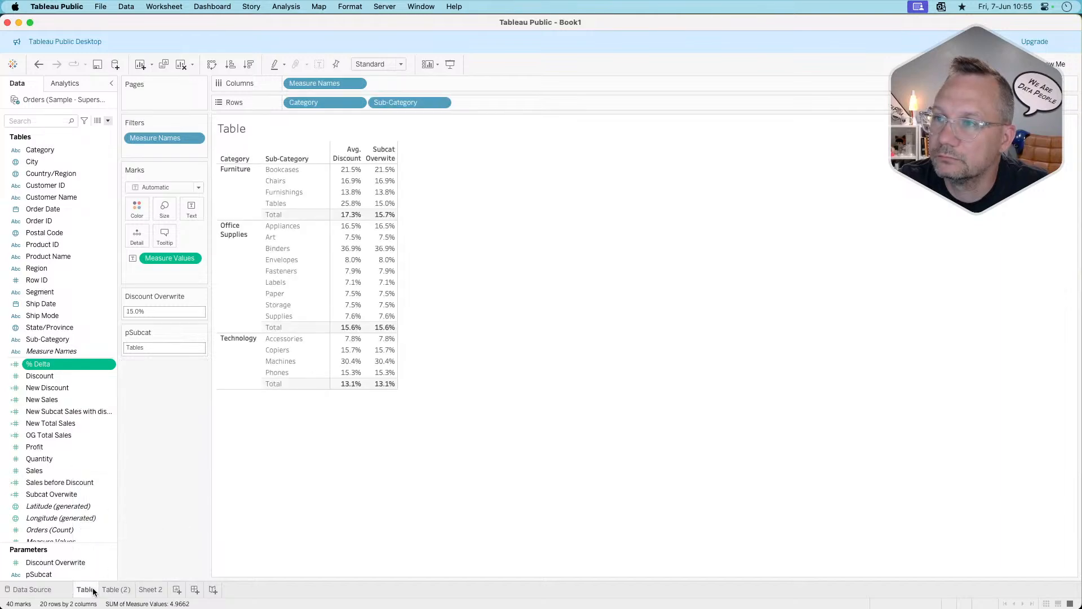
{"action": "left_click", "coordinate": [174, 186]}
{"action": "left_click", "coordinate": [160, 212]}
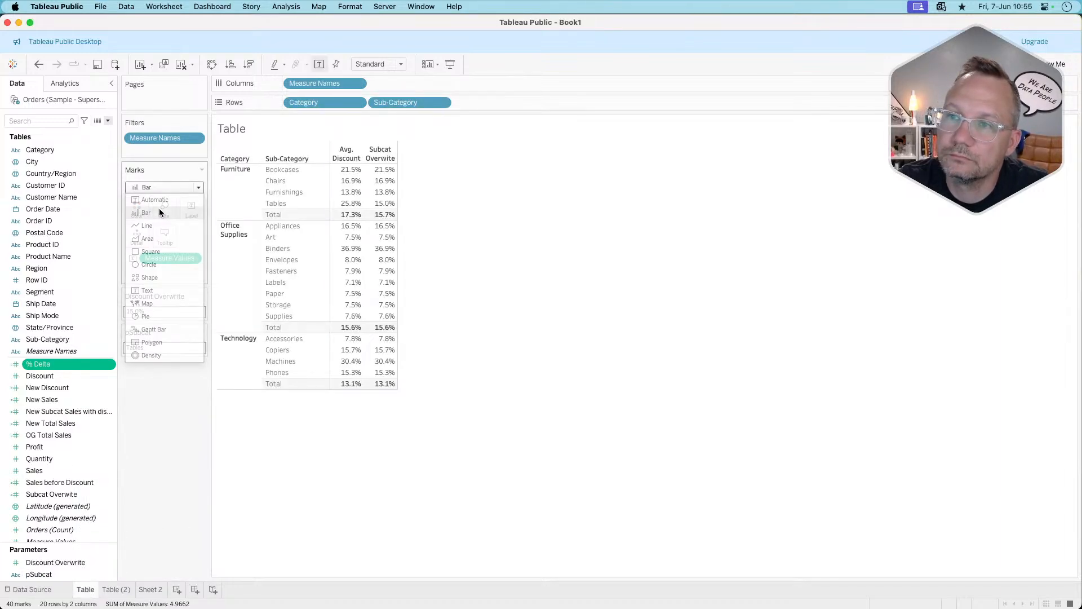
{"action": "left_click", "coordinate": [160, 212]}
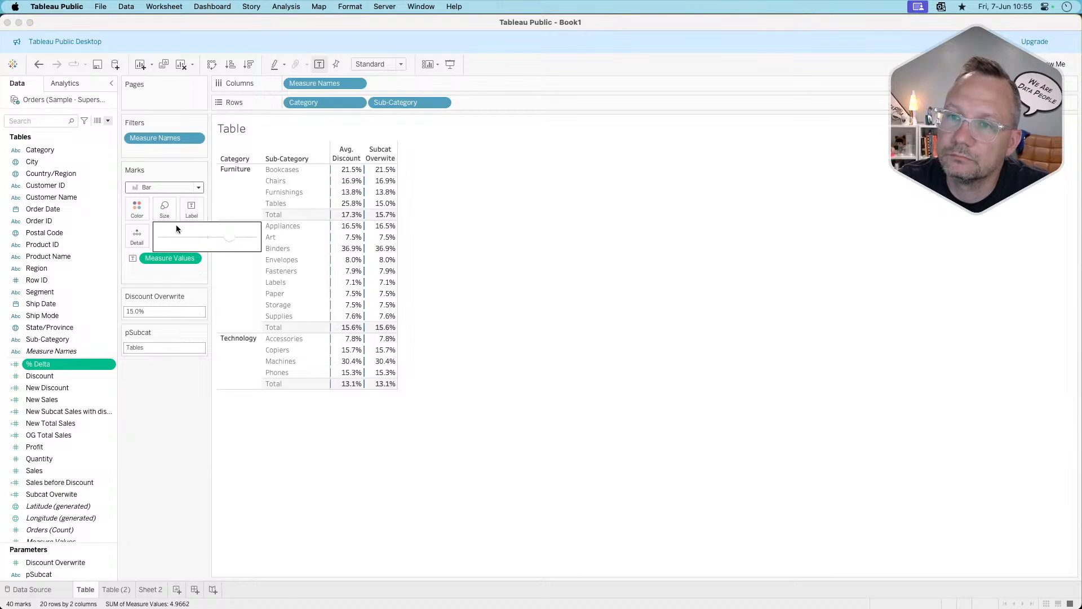
{"action": "left_click_drag", "start_coordinate": [227, 235], "coordinate": [141, 233]}
Reduce the opacity of the Table sheet's bar marks to the minimum so they are fully transparent.
{"action": "left_click", "coordinate": [137, 209]}
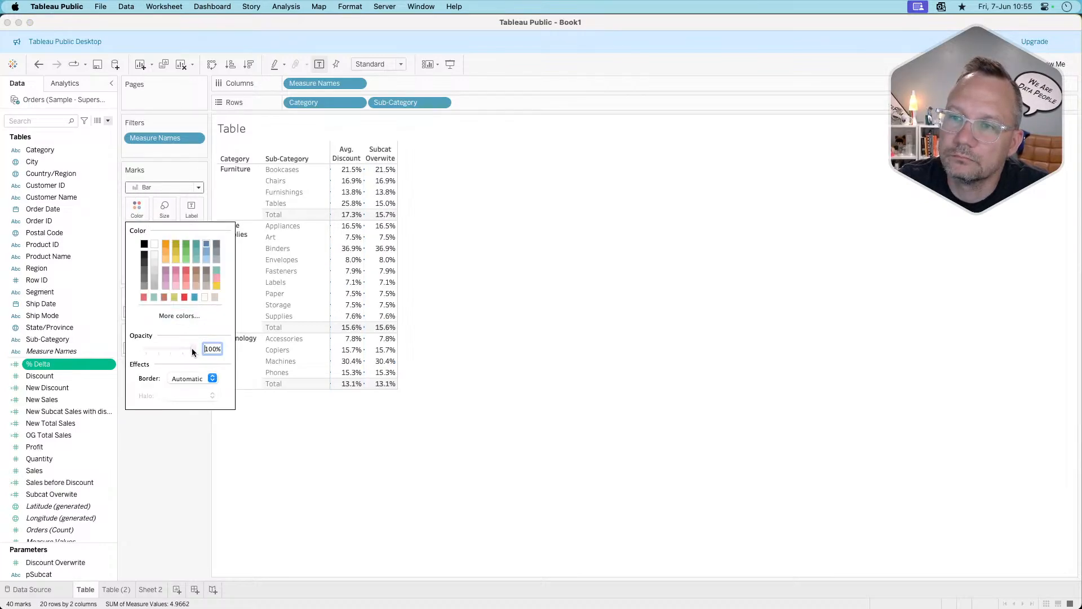
{"action": "left_click_drag", "start_coordinate": [193, 348], "coordinate": [96, 350]}
{"action": "left_click", "coordinate": [217, 483]}
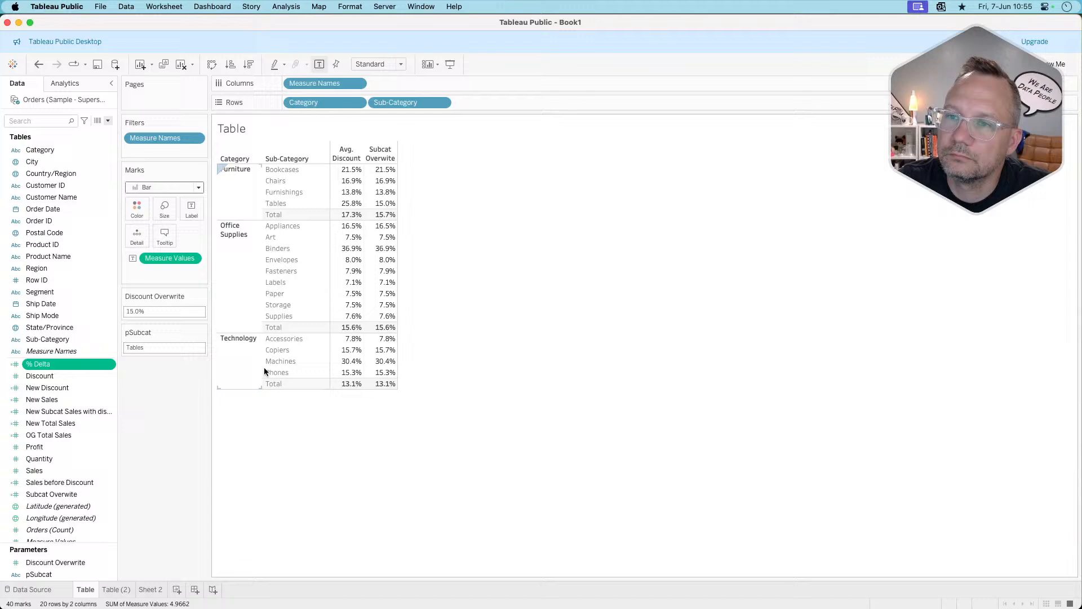
Select and deselect the Binders row header to test the pSubcat parameter action, leaving Binders selected.
{"action": "left_click", "coordinate": [288, 249]}
{"action": "left_click", "coordinate": [288, 249]}
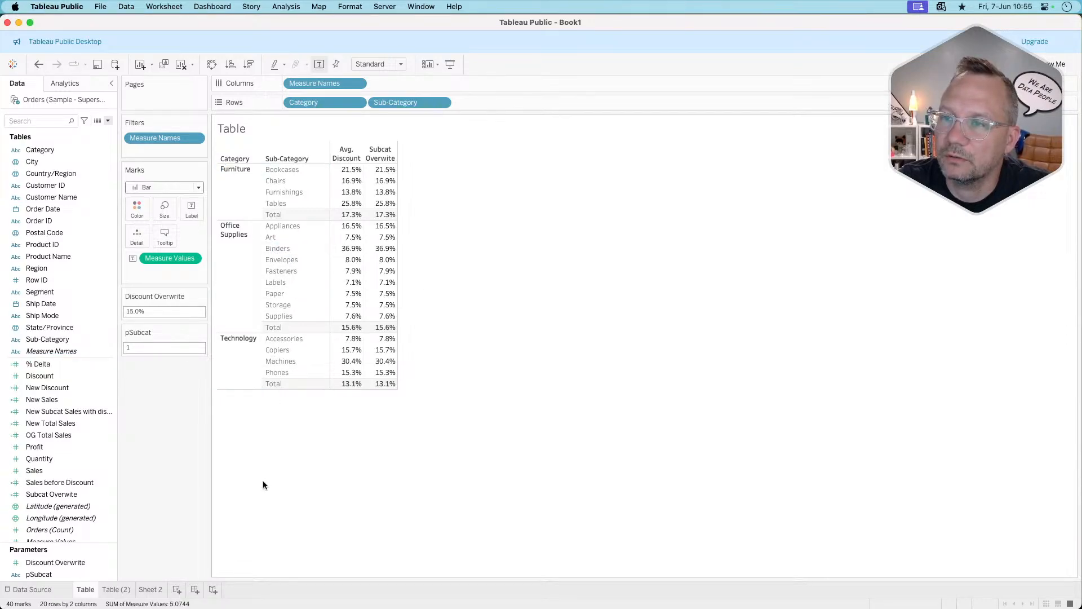
{"action": "left_click", "coordinate": [277, 249]}
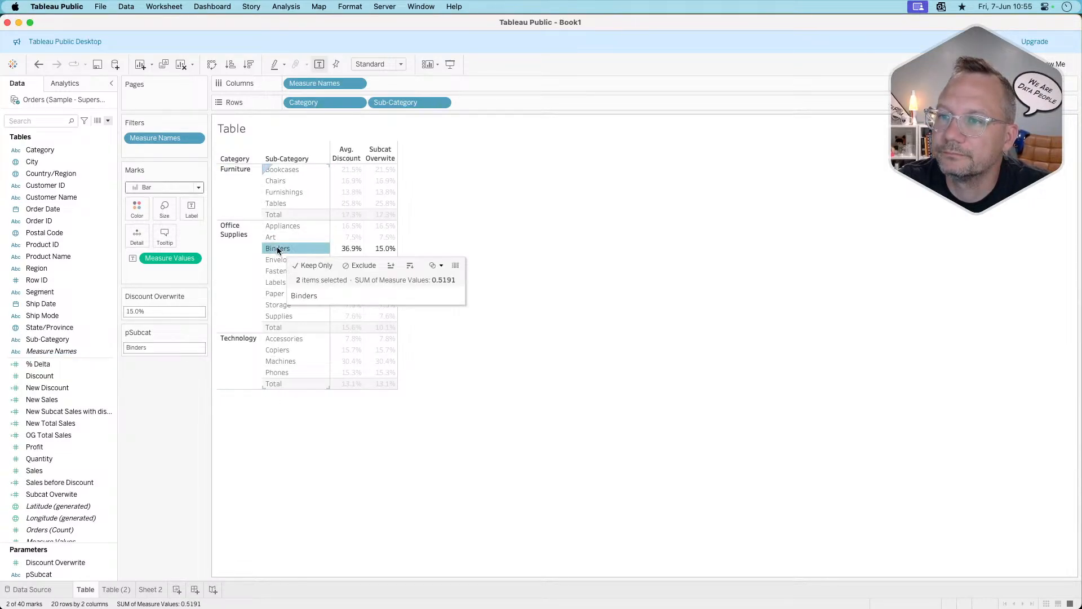
{"action": "left_click", "coordinate": [277, 249]}
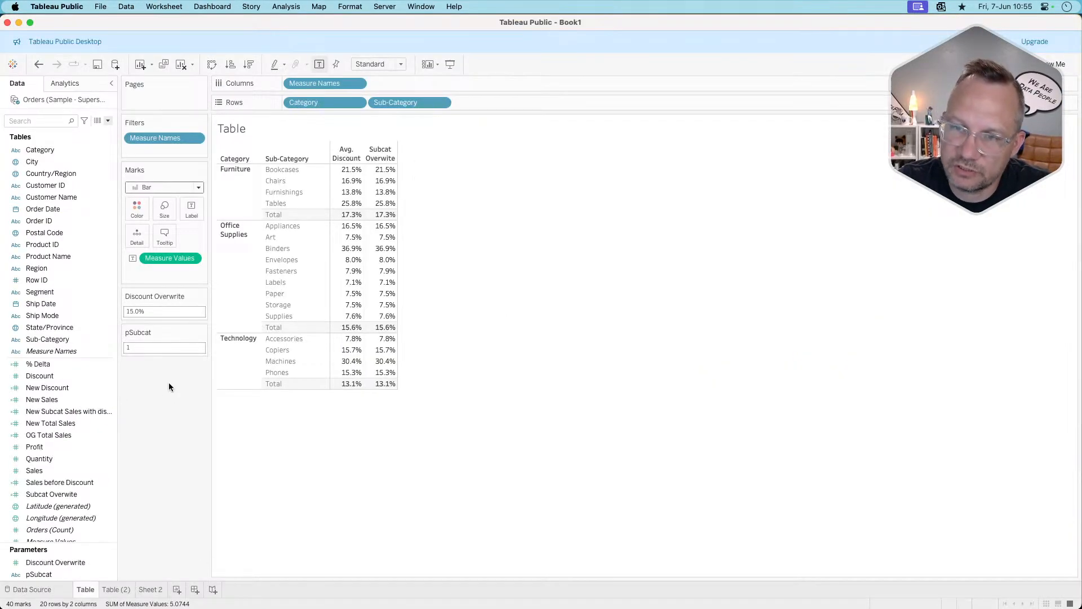
{"action": "left_click", "coordinate": [285, 248]}
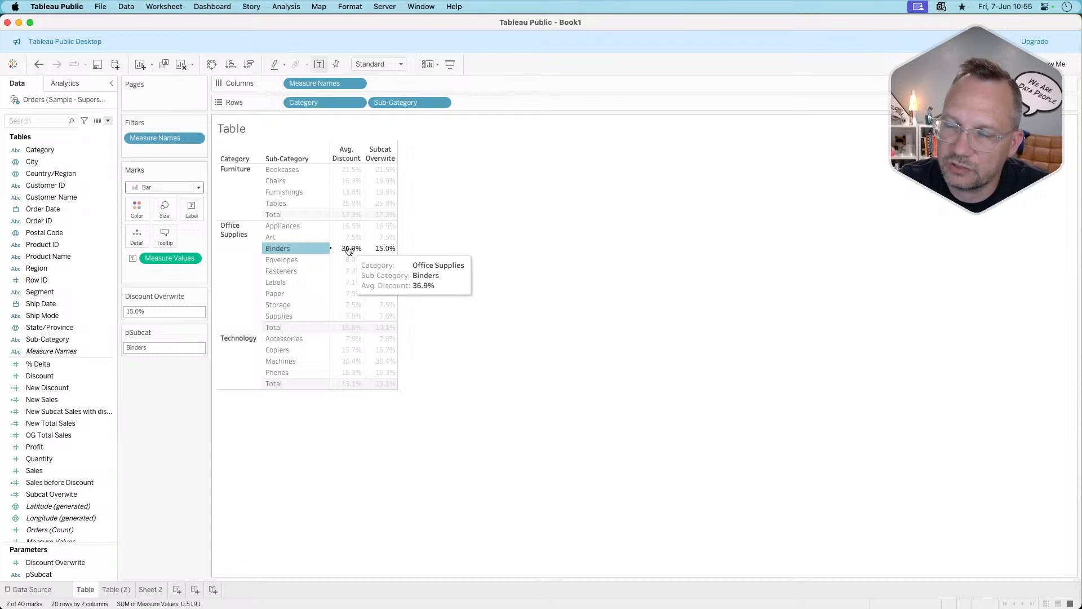
Clear the Binders selection, show the Measure Values shelf and remove AVG(Discount), keeping only Subcat Overwite in the Table sheet.
{"action": "left_click", "coordinate": [498, 253]}
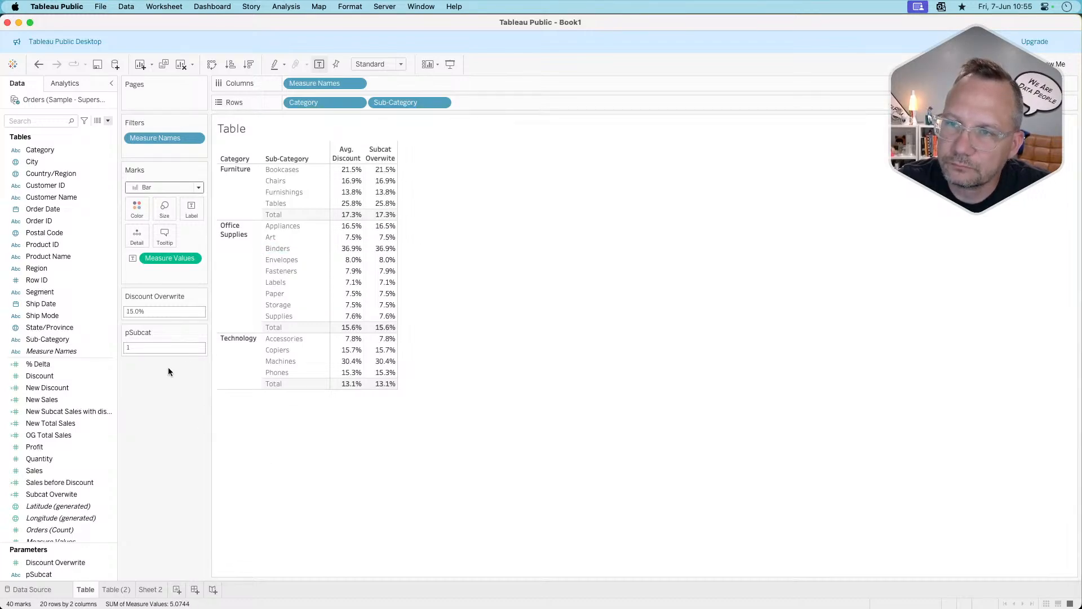
{"action": "right_click", "coordinate": [151, 414]}
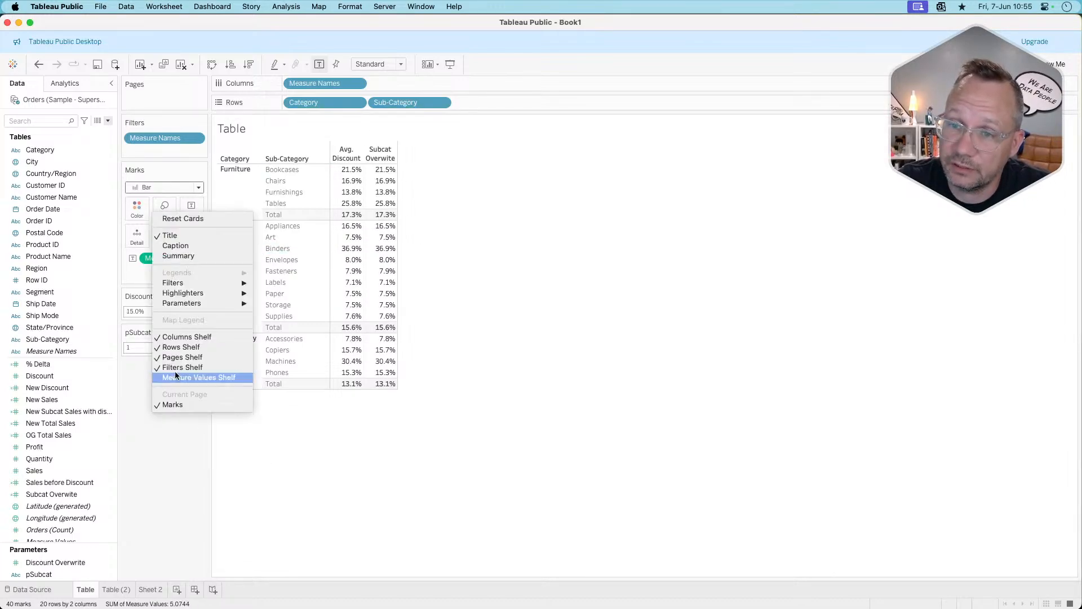
{"action": "left_click", "coordinate": [176, 373]}
{"action": "left_click_drag", "start_coordinate": [160, 397], "coordinate": [156, 496]}
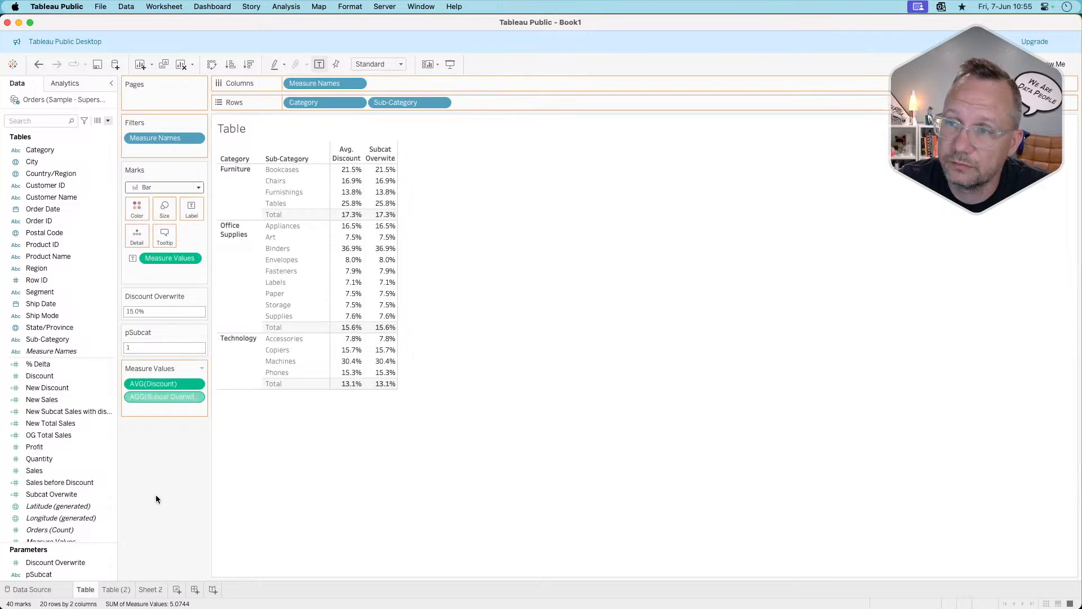
{"action": "key", "text": "super+z"}
{"action": "left_click_drag", "start_coordinate": [153, 383], "coordinate": [168, 458]}
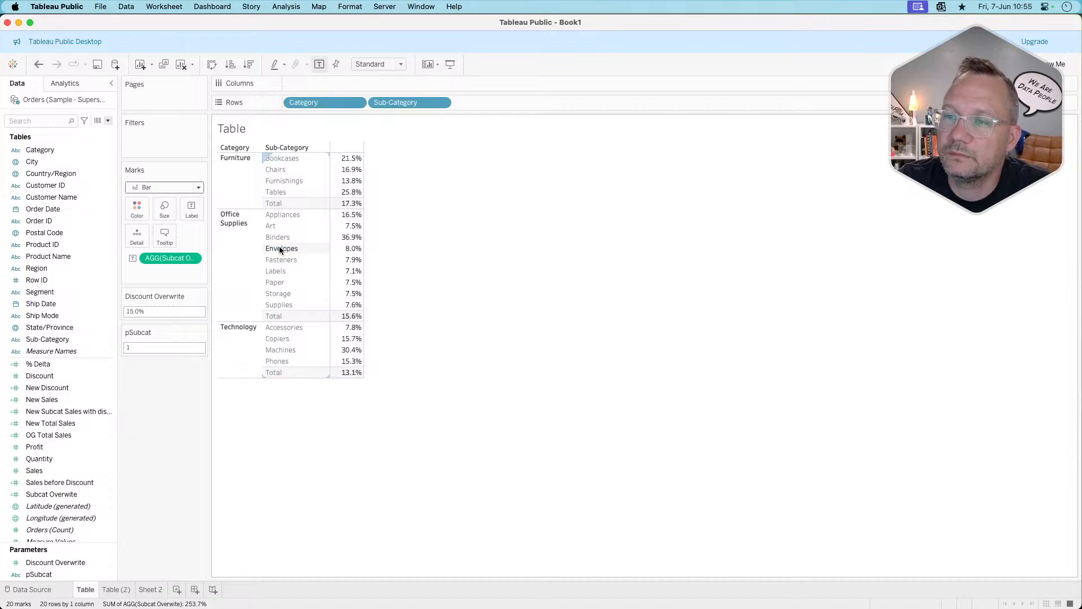
Select and deselect the Envelopes row header to test the parameter action on the single-measure table.
{"action": "left_click", "coordinate": [307, 249]}
{"action": "mouse_move", "coordinate": [343, 253]}
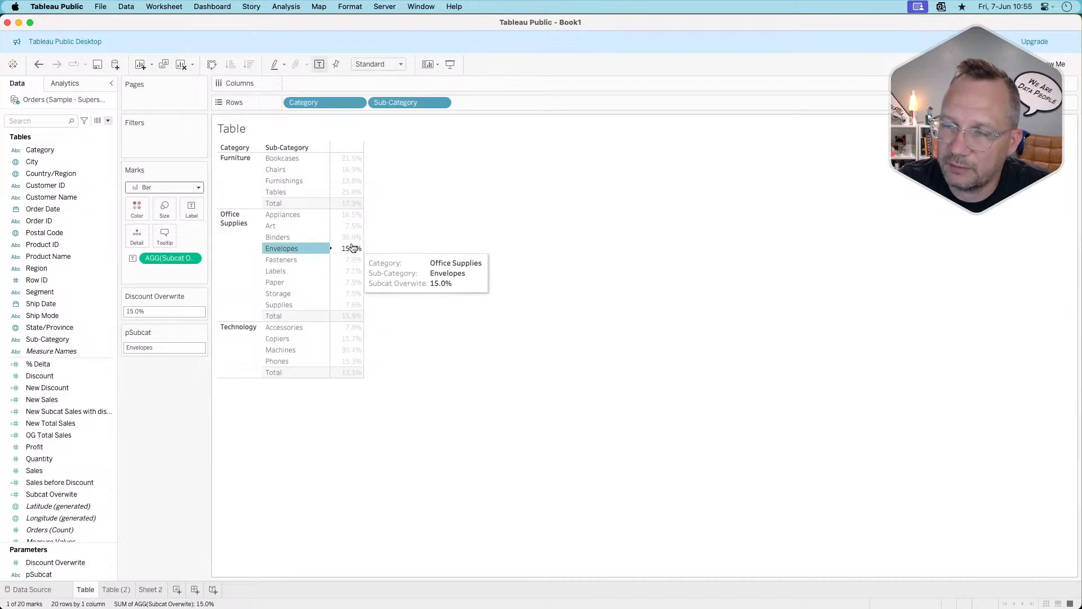
{"action": "left_click", "coordinate": [292, 249]}
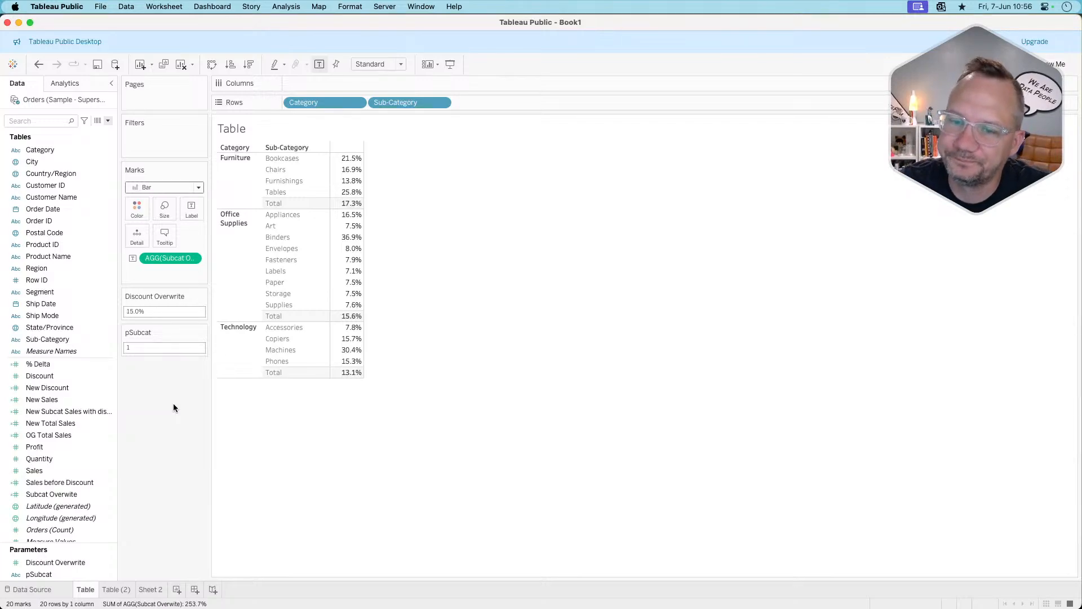
On Sheet 2, align the sales text to middle center and set the sheet's fit to Entire View.
{"action": "left_click", "coordinate": [150, 590]}
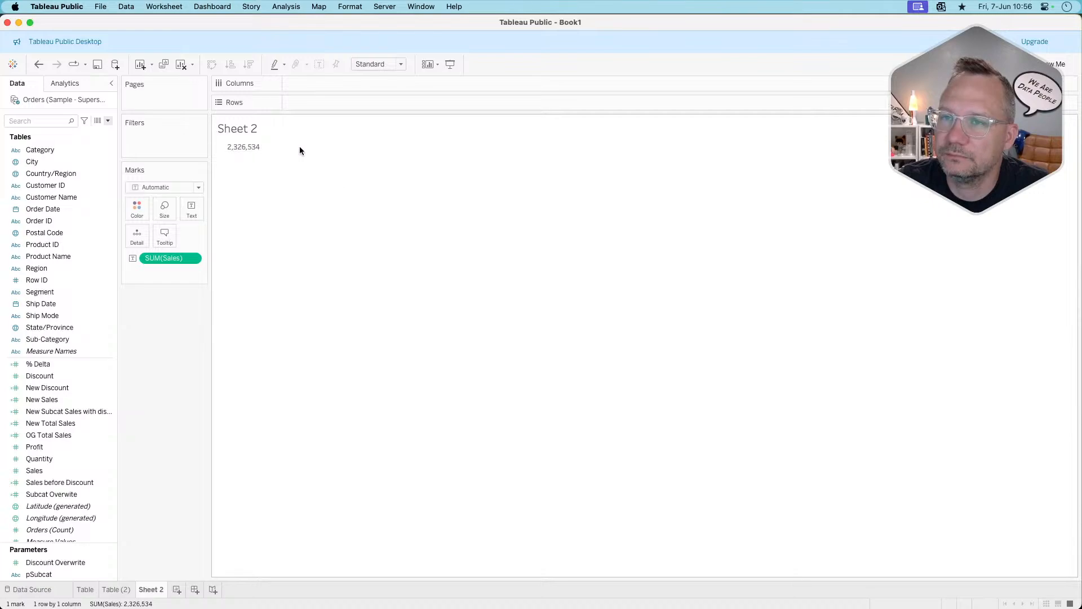
{"action": "left_click", "coordinate": [192, 207]}
{"action": "left_click", "coordinate": [248, 251]}
{"action": "left_click", "coordinate": [260, 305]}
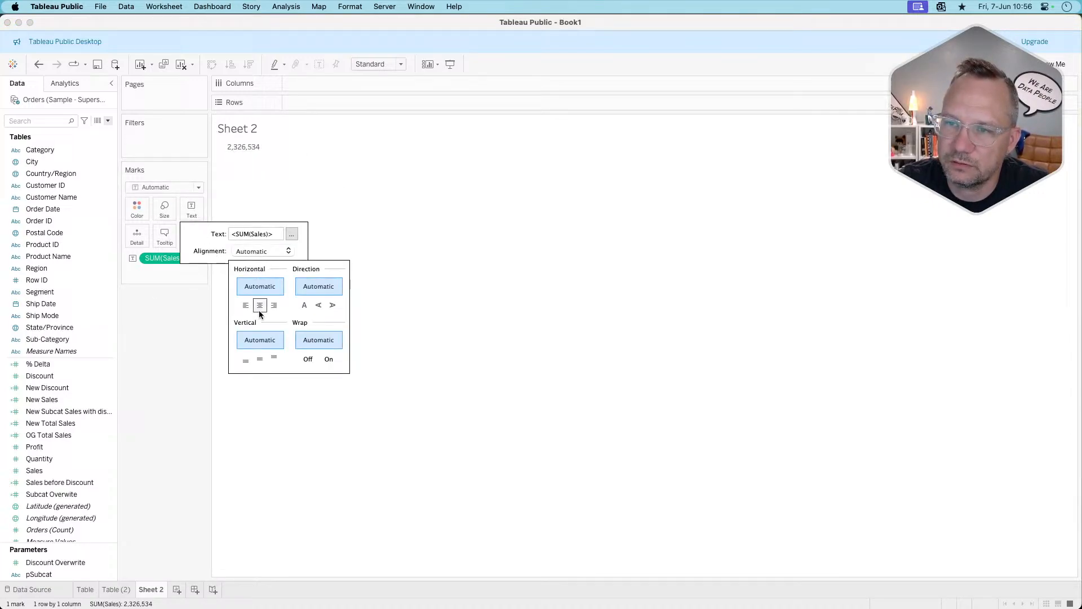
{"action": "left_click", "coordinate": [244, 252]}
{"action": "left_click", "coordinate": [259, 359]}
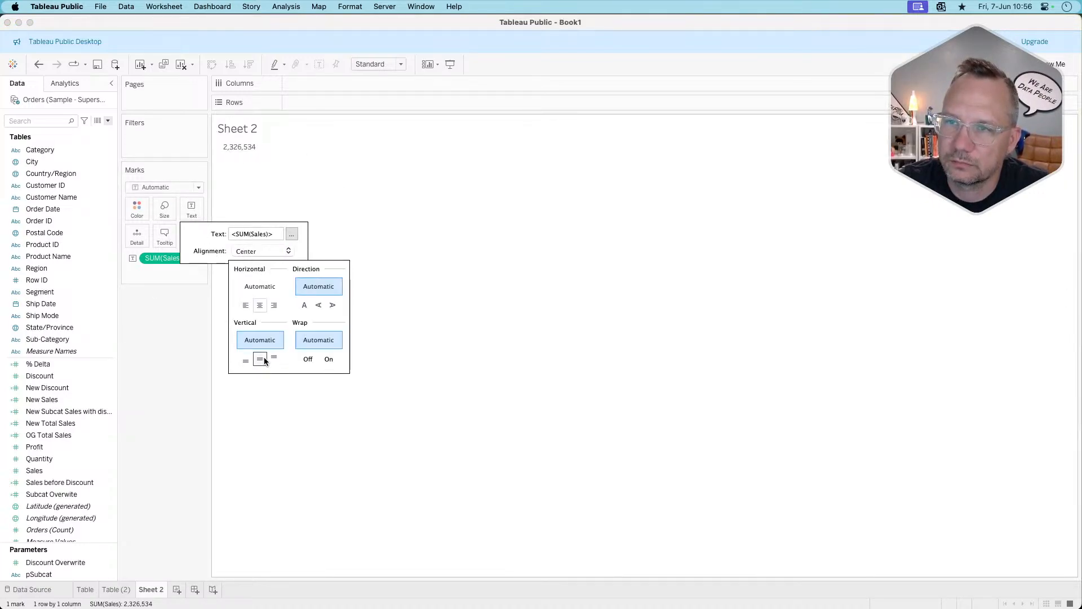
{"action": "left_click", "coordinate": [399, 66]}
{"action": "left_click", "coordinate": [393, 101]}
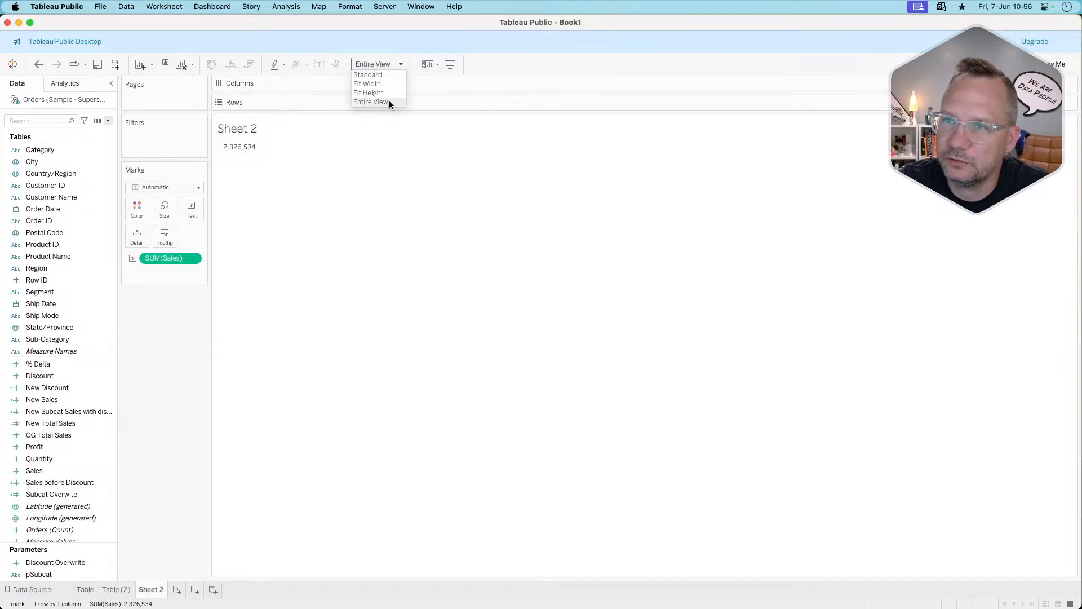
Edit the Sheet 2 label and add the heading SALES on its own line above <SUM(Sales)>.
{"action": "left_click", "coordinate": [199, 188]}
{"action": "left_click", "coordinate": [198, 206]}
{"action": "left_click", "coordinate": [192, 210]}
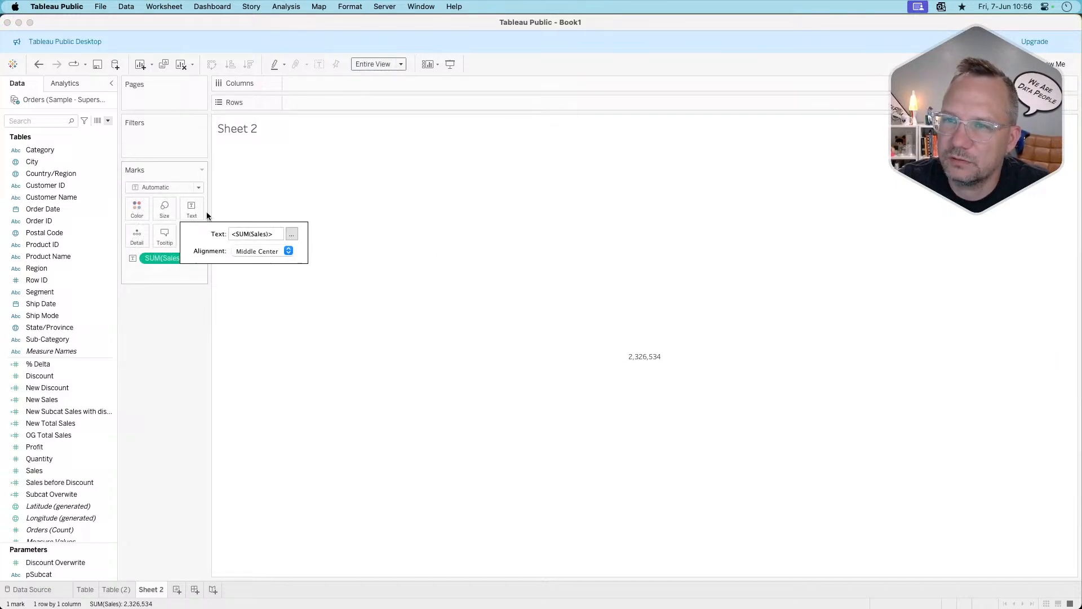
{"action": "left_click", "coordinate": [292, 234]}
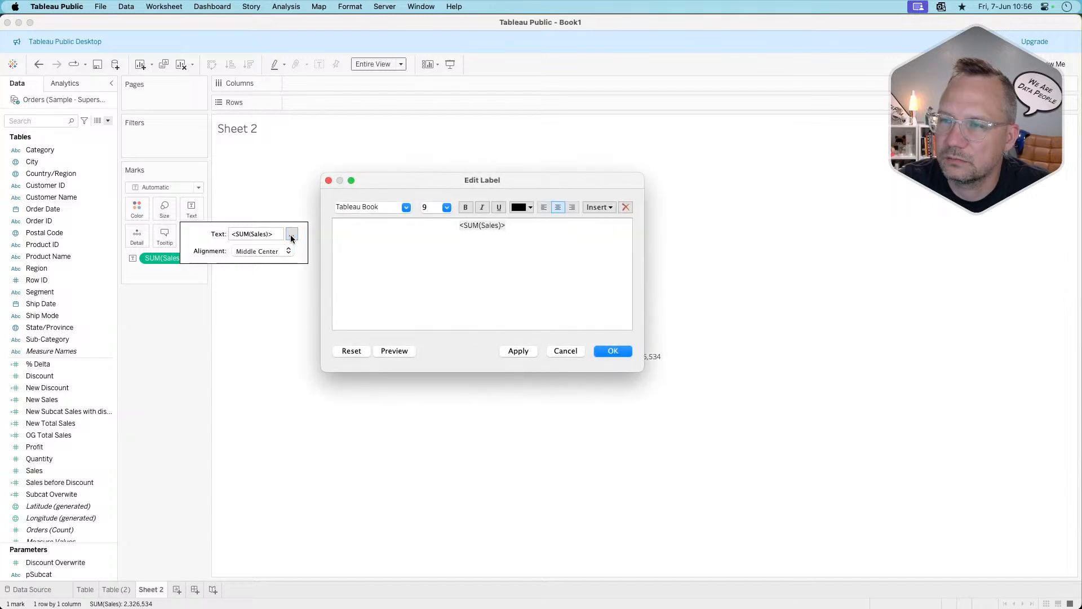
{"action": "left_click", "coordinate": [456, 230]}
{"action": "key", "text": "Return"}
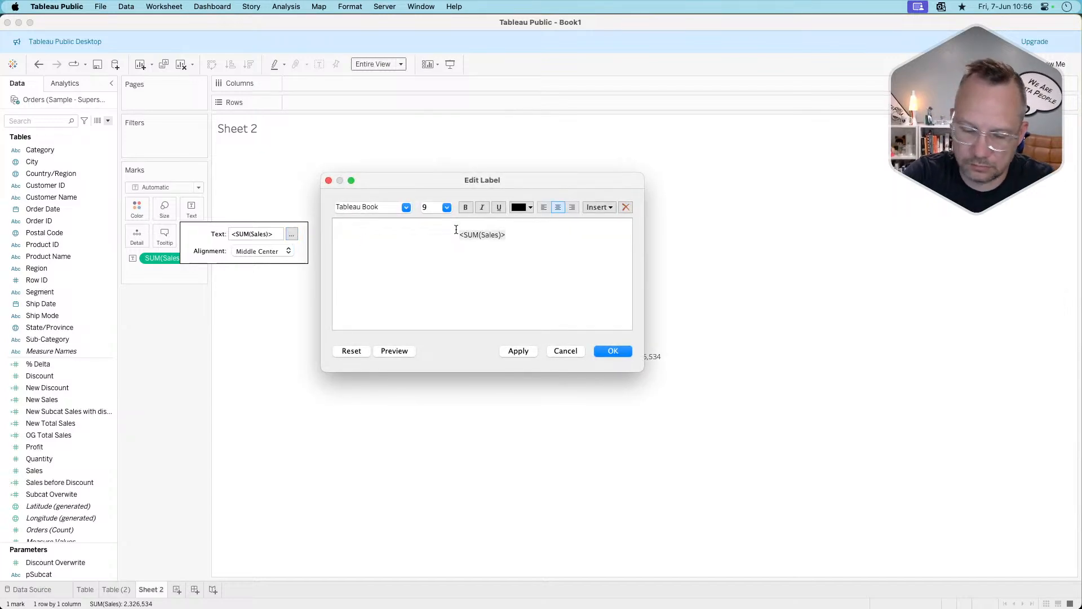
{"action": "type", "text": "SALES"}
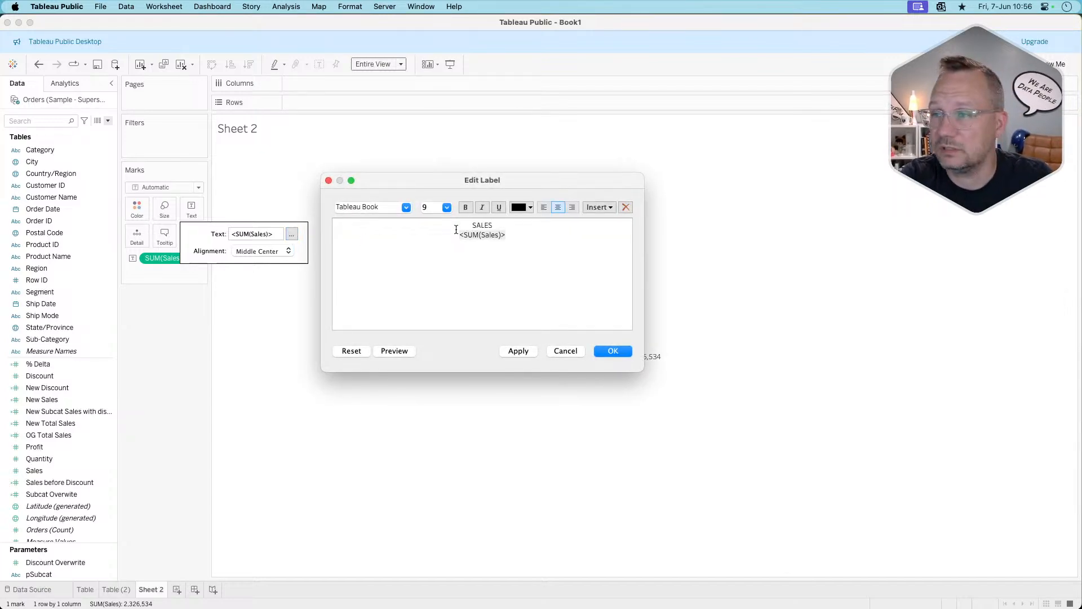
Set both the SALES heading and the <SUM(Sales)> line to font size 15 and apply the label.
{"action": "double_click", "coordinate": [456, 229]}
{"action": "left_click", "coordinate": [447, 207]}
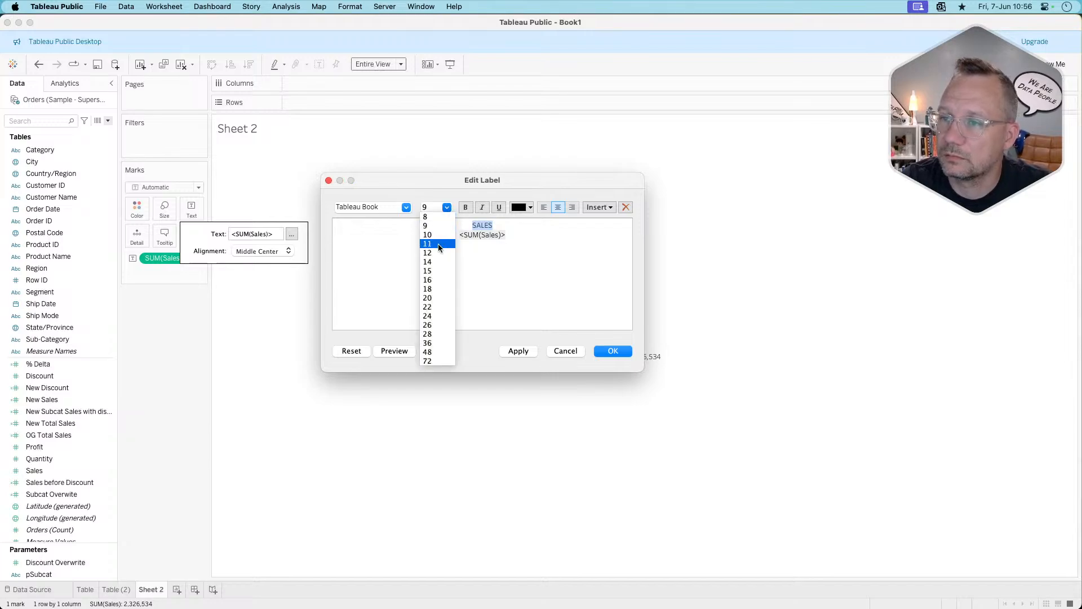
{"action": "left_click", "coordinate": [430, 271]}
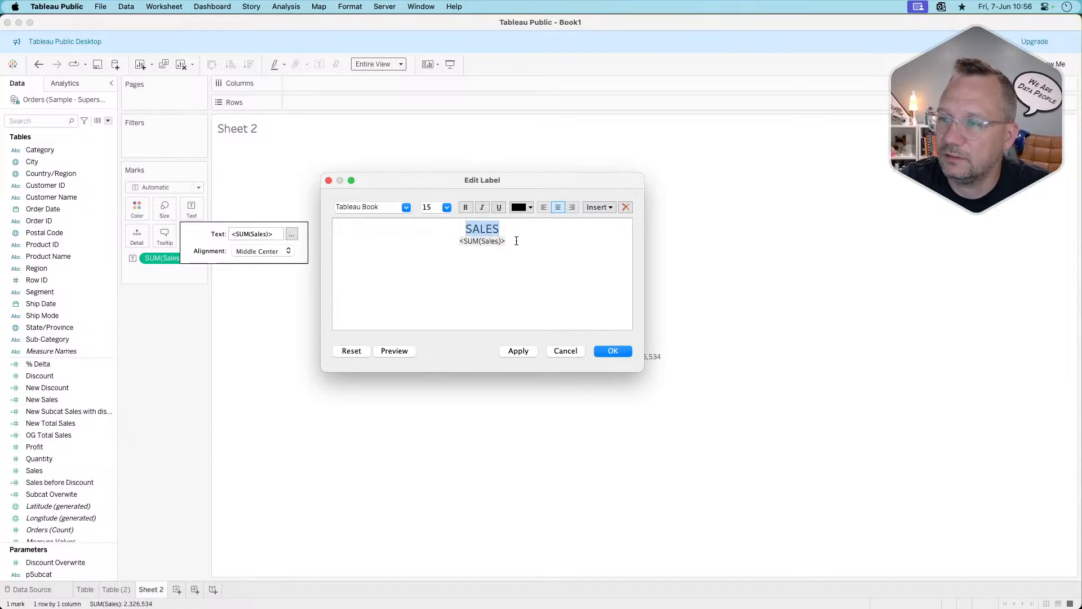
{"action": "left_click_drag", "start_coordinate": [510, 242], "coordinate": [420, 244]}
{"action": "left_click", "coordinate": [447, 207]}
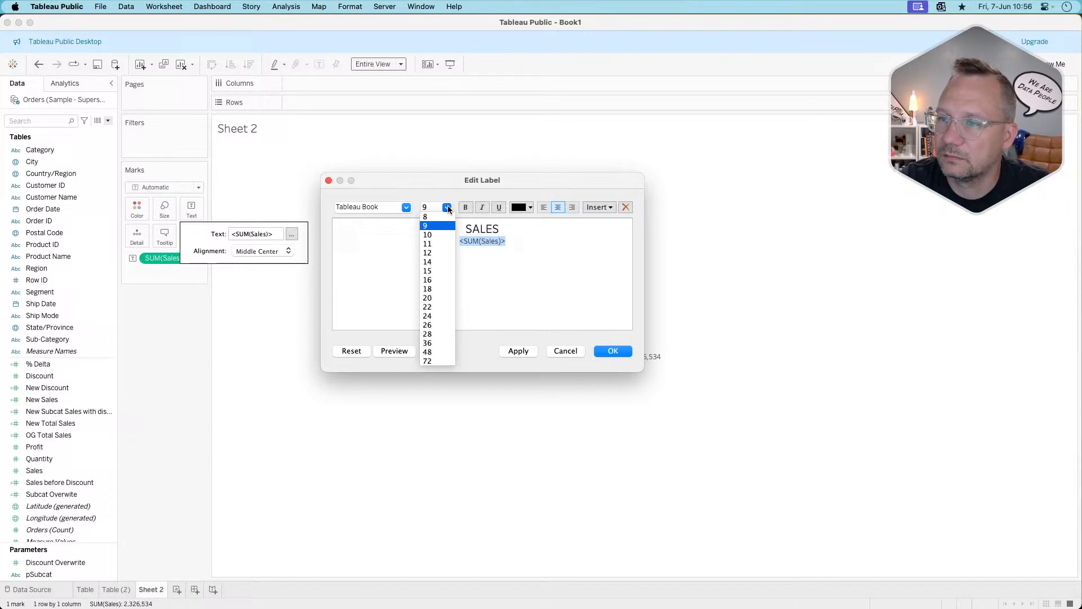
{"action": "left_click", "coordinate": [444, 272]}
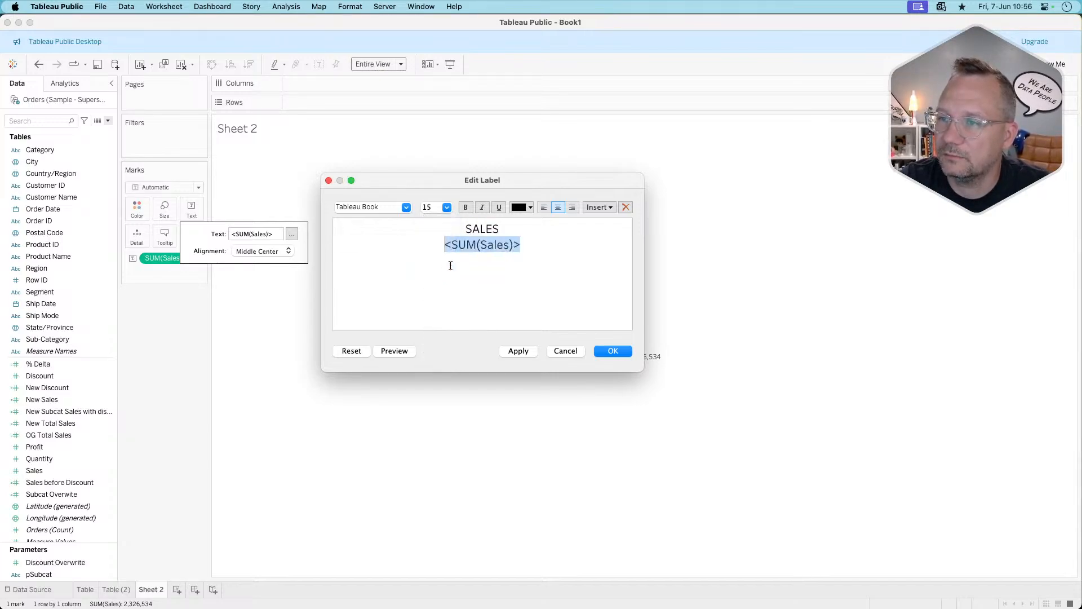
{"action": "left_click", "coordinate": [519, 351]}
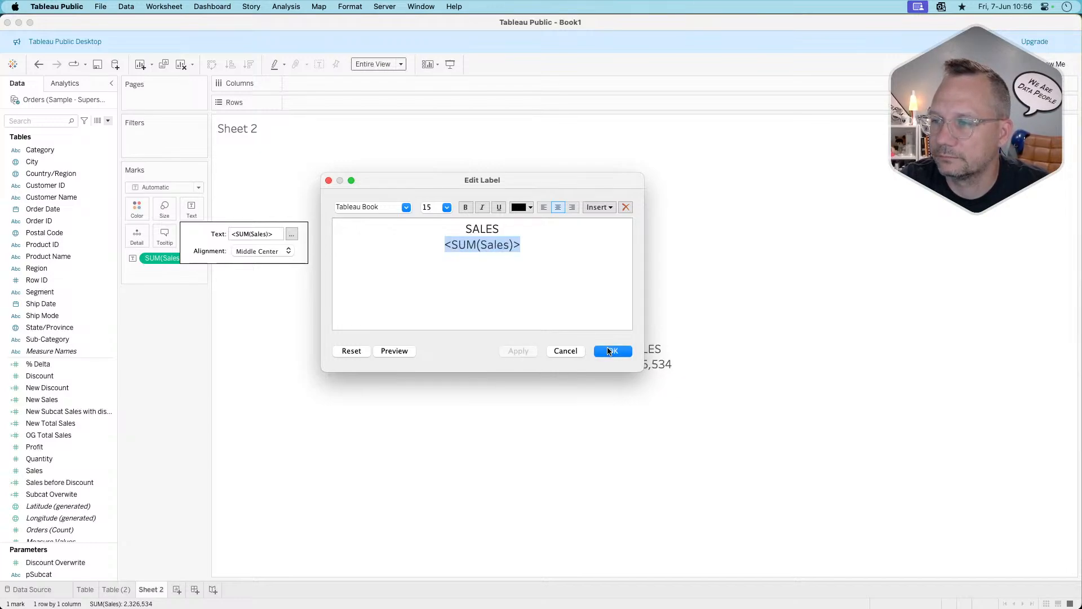
{"action": "left_click", "coordinate": [610, 352]}
{"action": "left_click", "coordinate": [165, 403]}
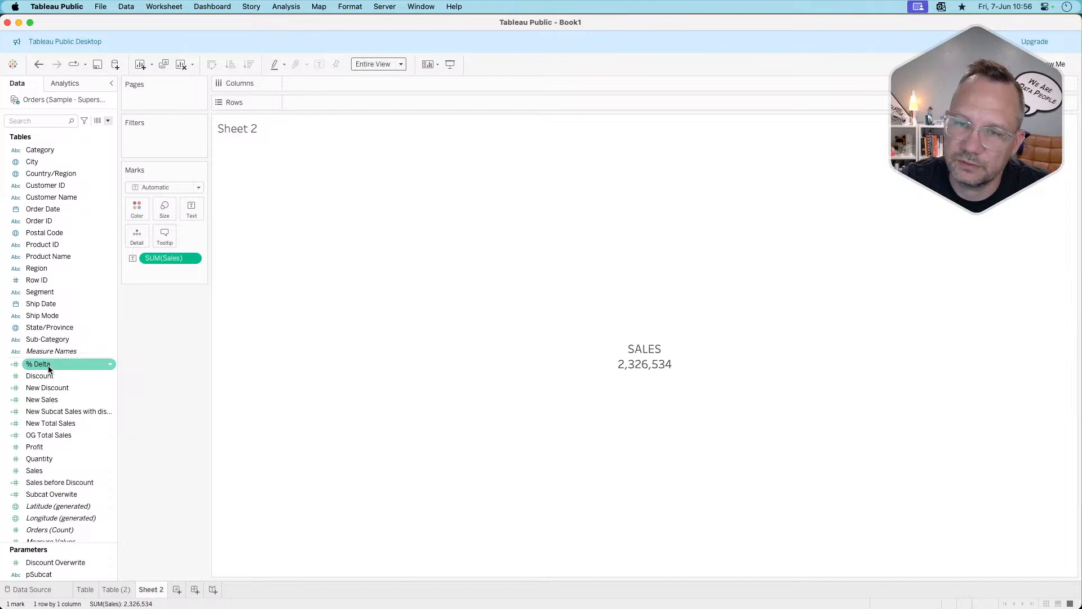
Add % Delta to the Sheet 2 text and check its calculation without changing it.
{"action": "left_click_drag", "start_coordinate": [49, 366], "coordinate": [191, 208]}
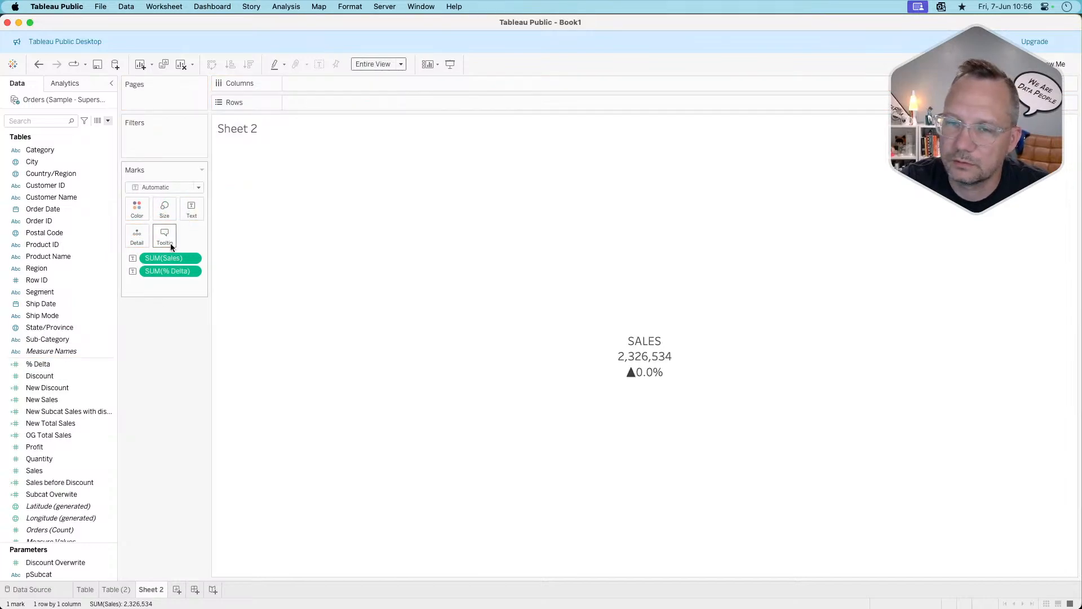
{"action": "right_click", "coordinate": [63, 367]}
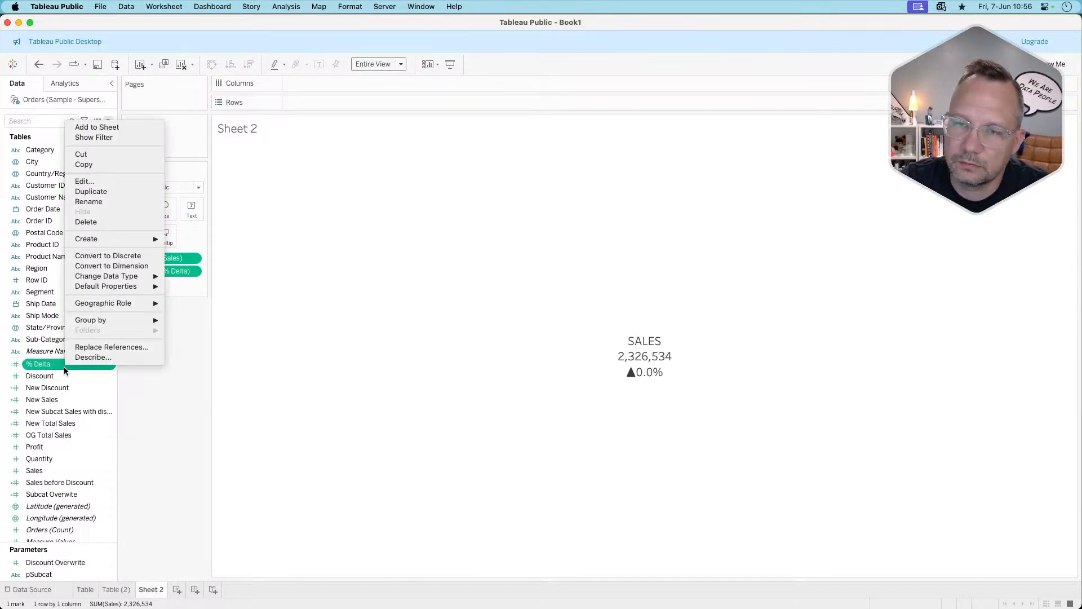
{"action": "left_click", "coordinate": [90, 180]}
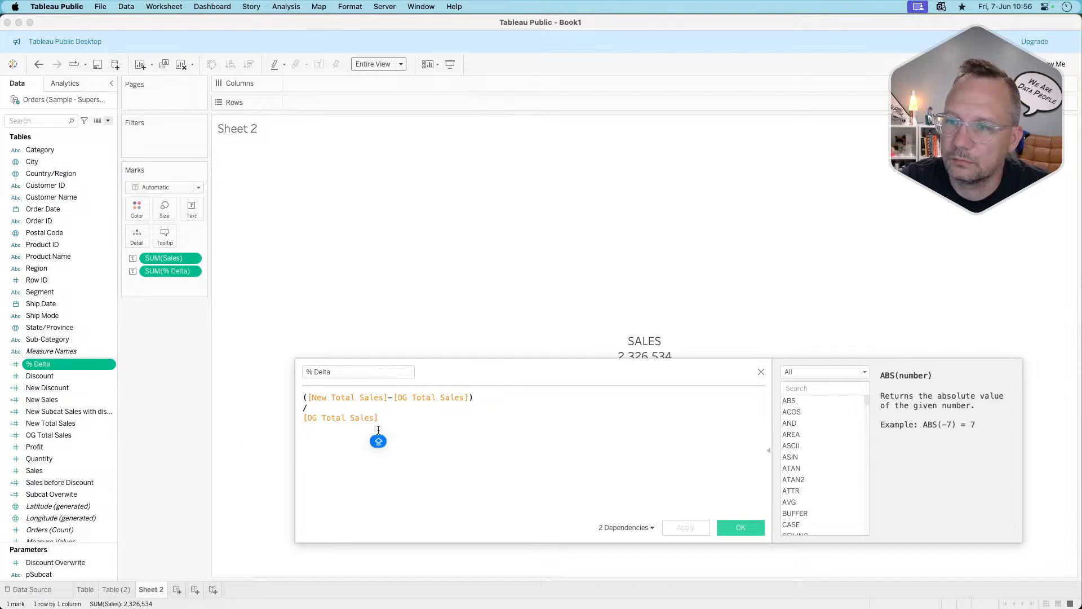
{"action": "left_click", "coordinate": [761, 372]}
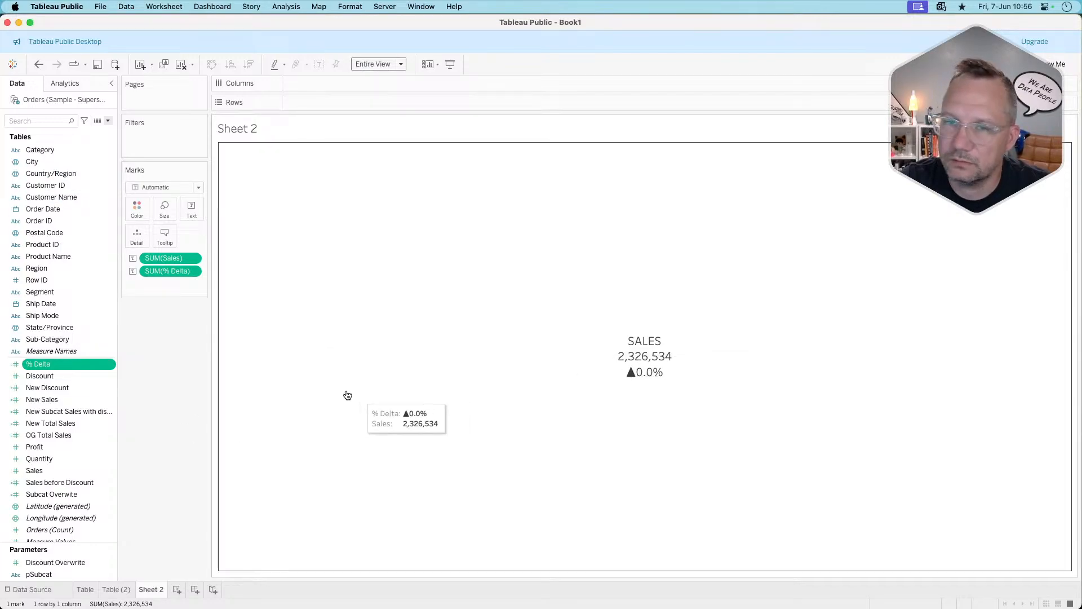
Extend % Delta's default custom number format to ▲0.0%;▼0.0%; with a blank third section for zero values.
{"action": "right_click", "coordinate": [57, 366]}
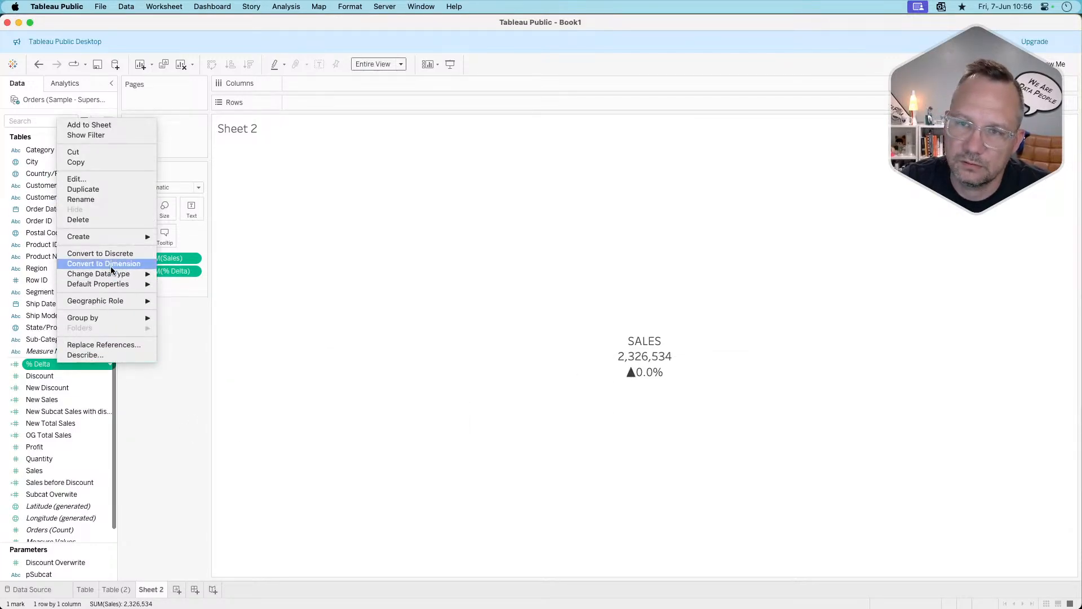
{"action": "mouse_move", "coordinate": [113, 283]}
{"action": "left_click", "coordinate": [189, 296]}
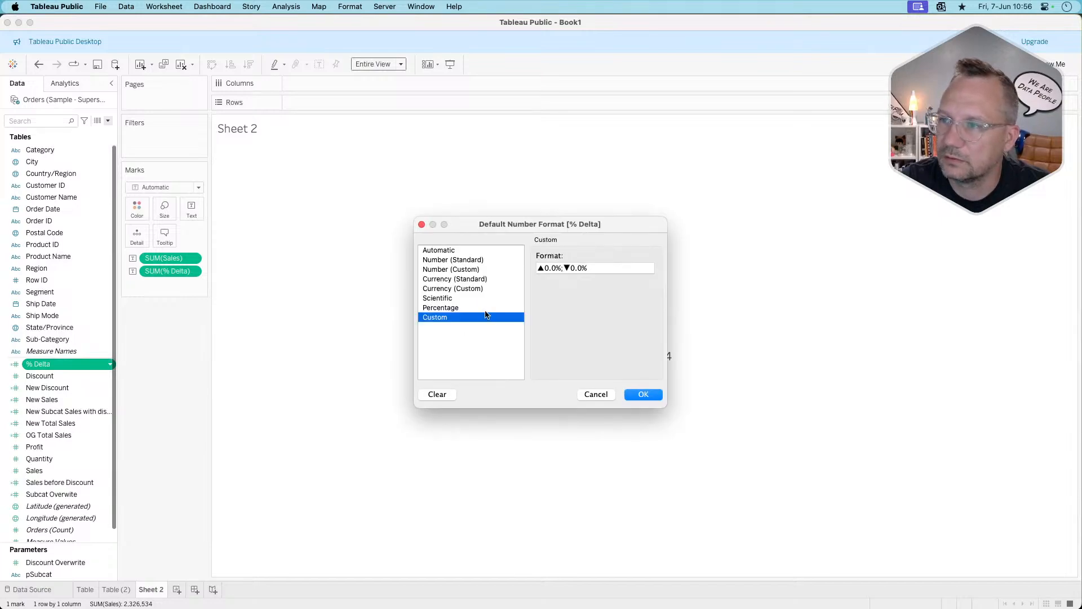
{"action": "left_click", "coordinate": [594, 267]}
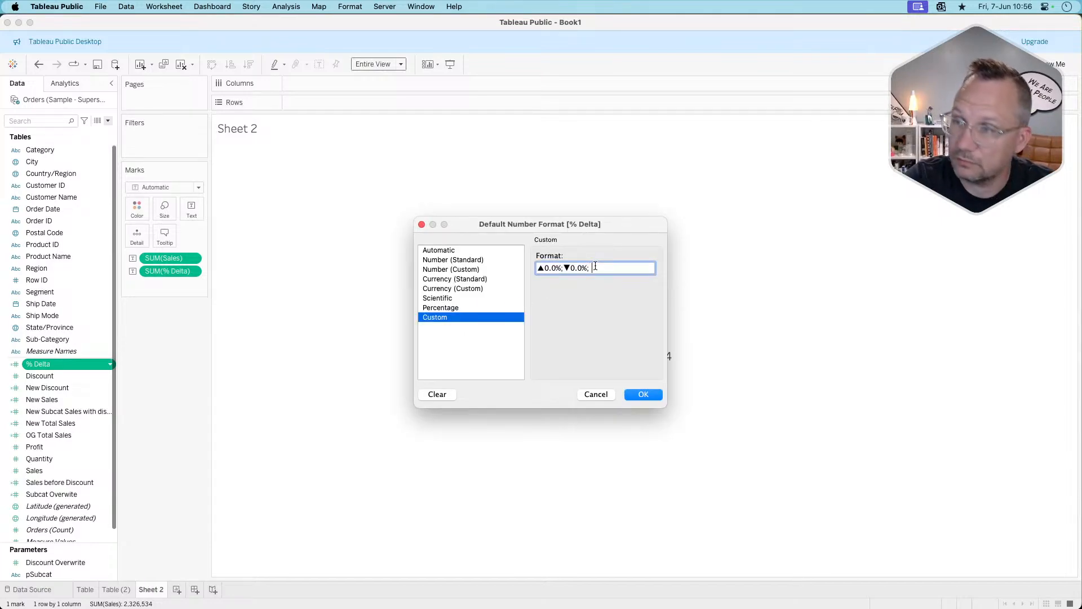
{"action": "type", "text": ";"}
{"action": "left_click_drag", "start_coordinate": [583, 226], "coordinate": [448, 216]}
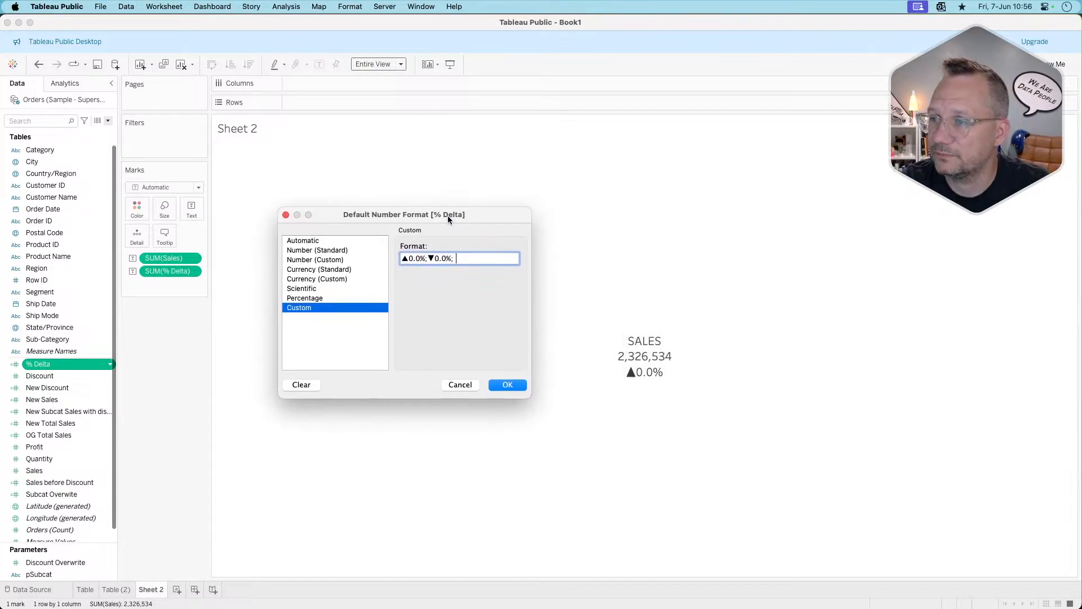
{"action": "left_click", "coordinate": [506, 385]}
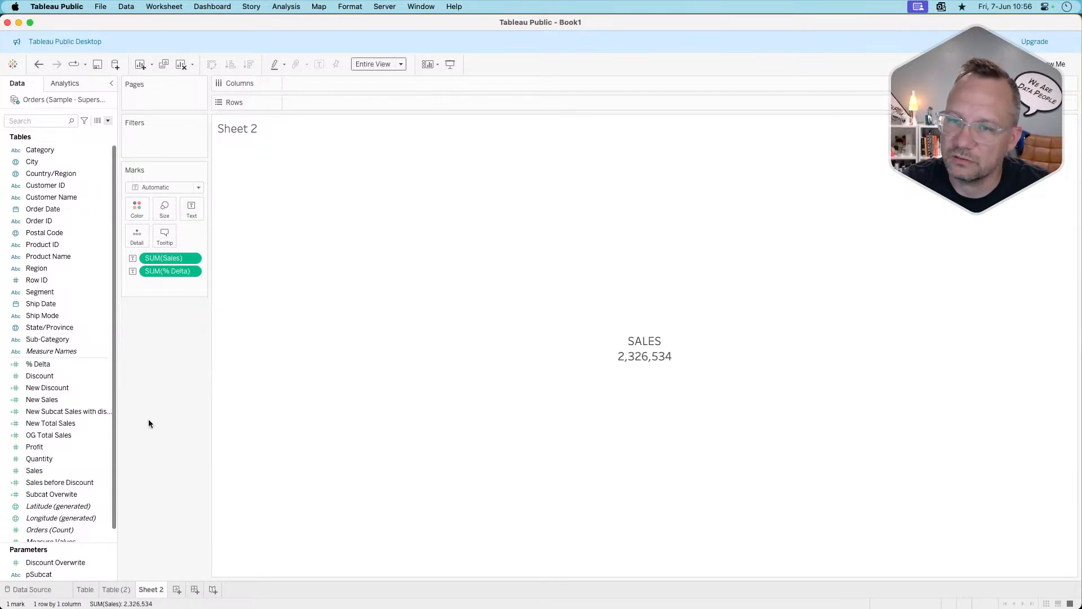
Add New Total Sales to the Sheet 2 text.
{"action": "left_click", "coordinate": [75, 376]}
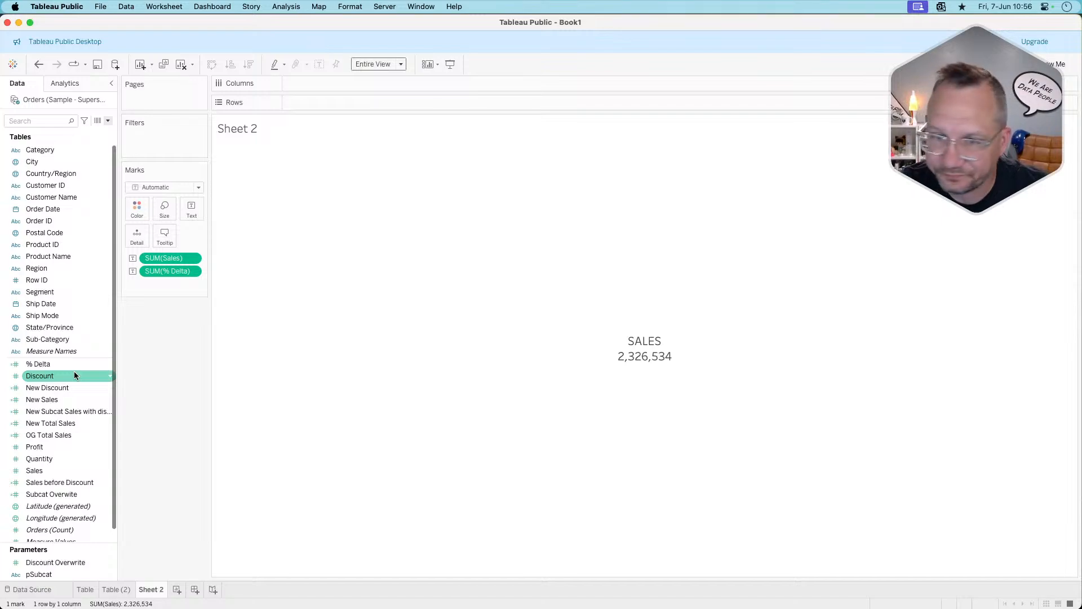
{"action": "left_click", "coordinate": [72, 364]}
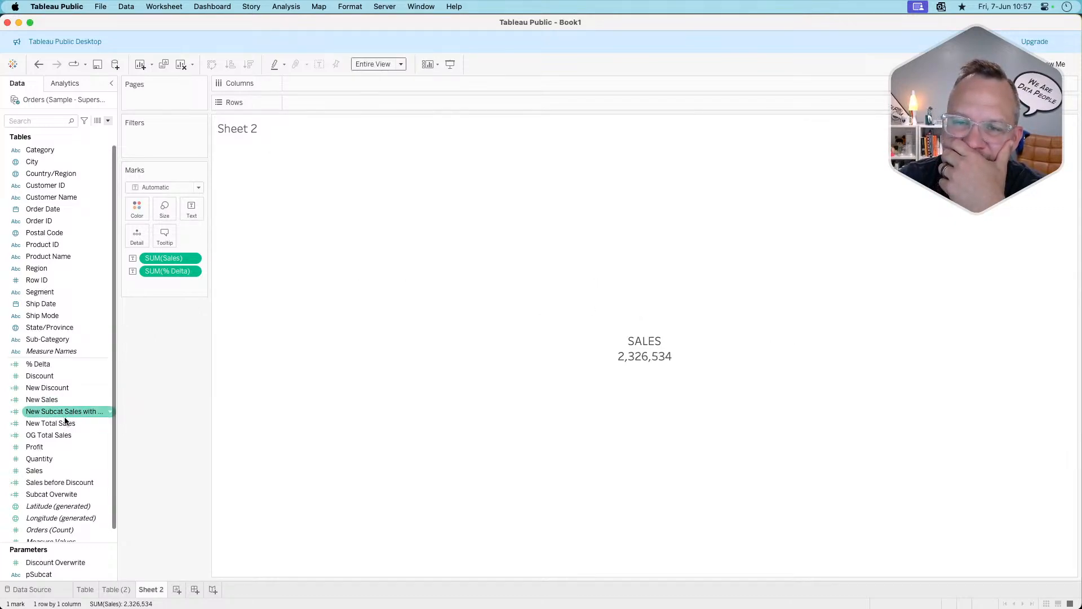
{"action": "left_click_drag", "start_coordinate": [56, 424], "coordinate": [188, 208]}
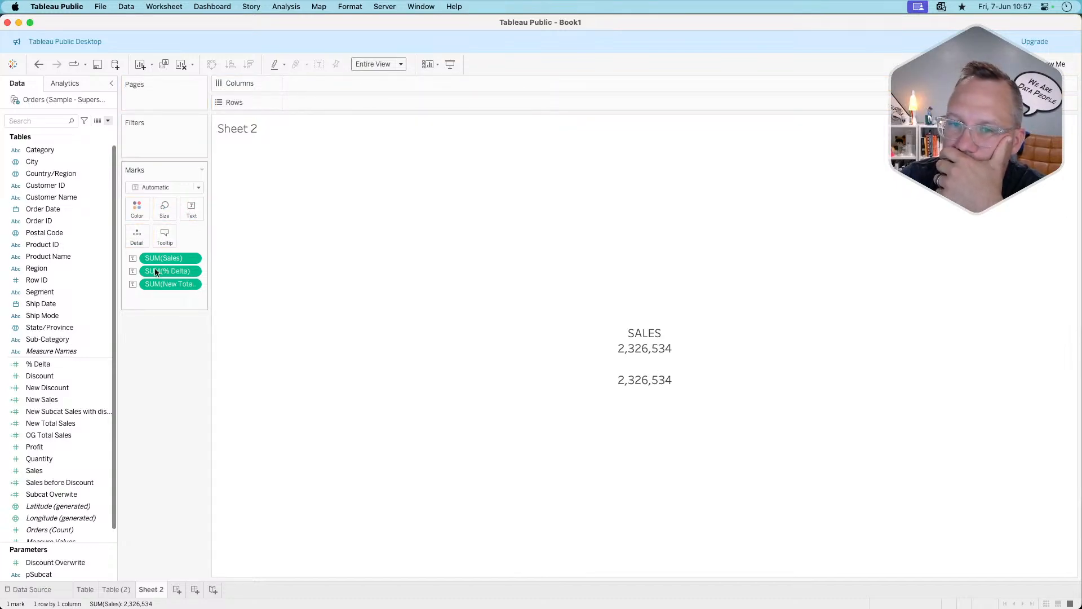
Edit the New Total Sales calculation and put the condition IF [pSubcat]=[Sub-Category] THEN before {([New Sales])}.
{"action": "left_click", "coordinate": [92, 425]}
{"action": "right_click", "coordinate": [65, 426]}
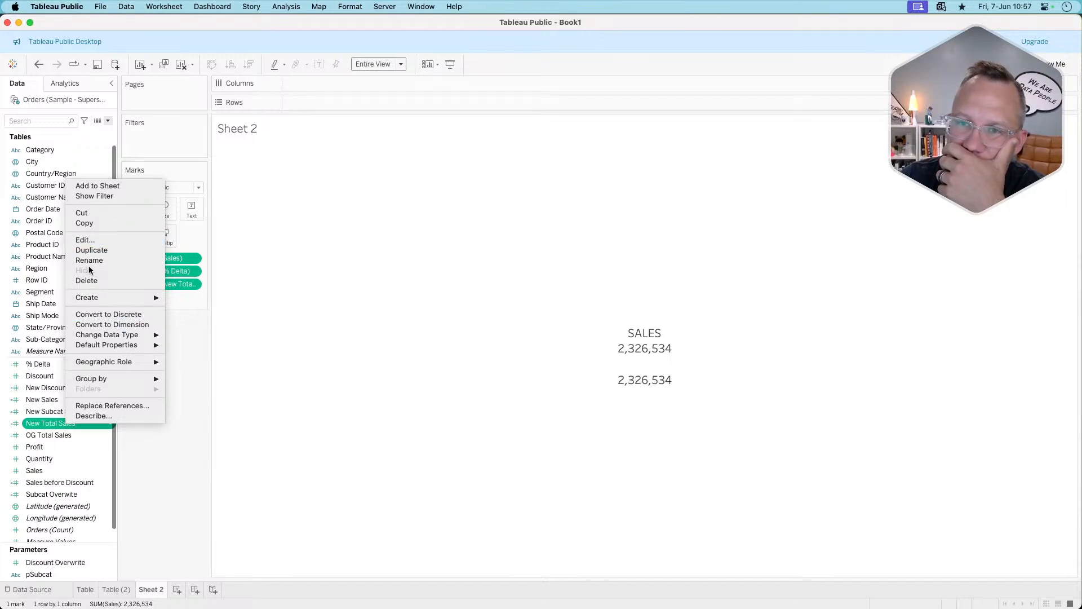
{"action": "left_click", "coordinate": [85, 240]}
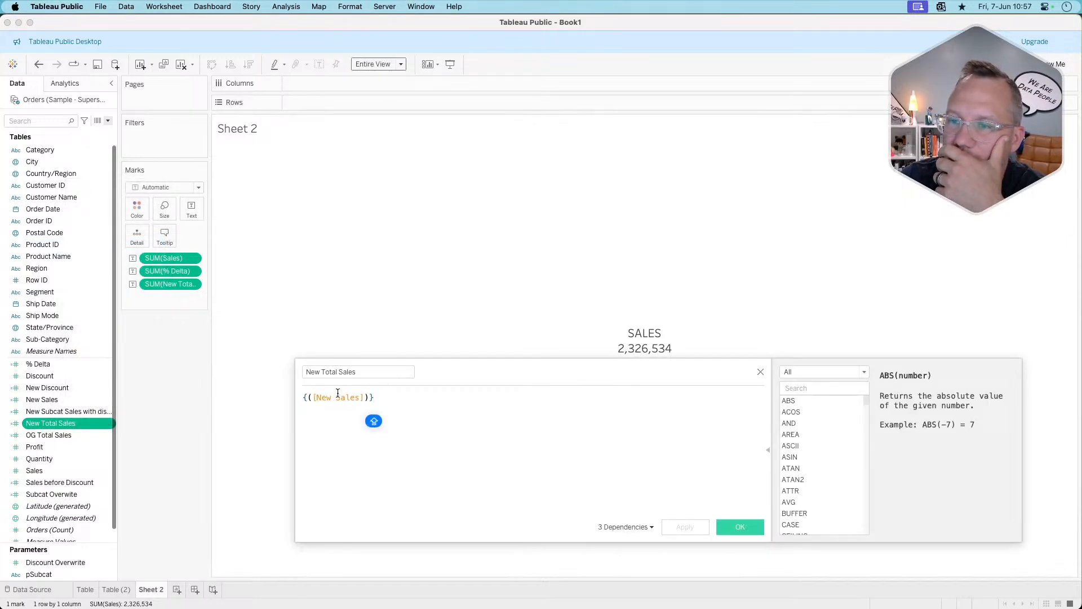
{"action": "left_click", "coordinate": [389, 417]}
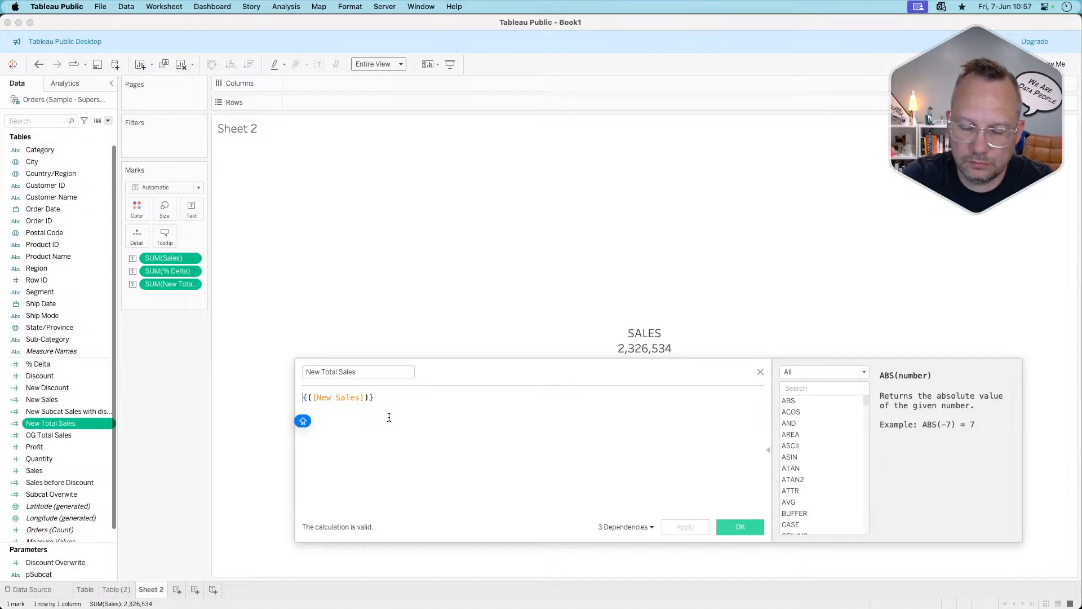
{"action": "type", "text": "IF ["}
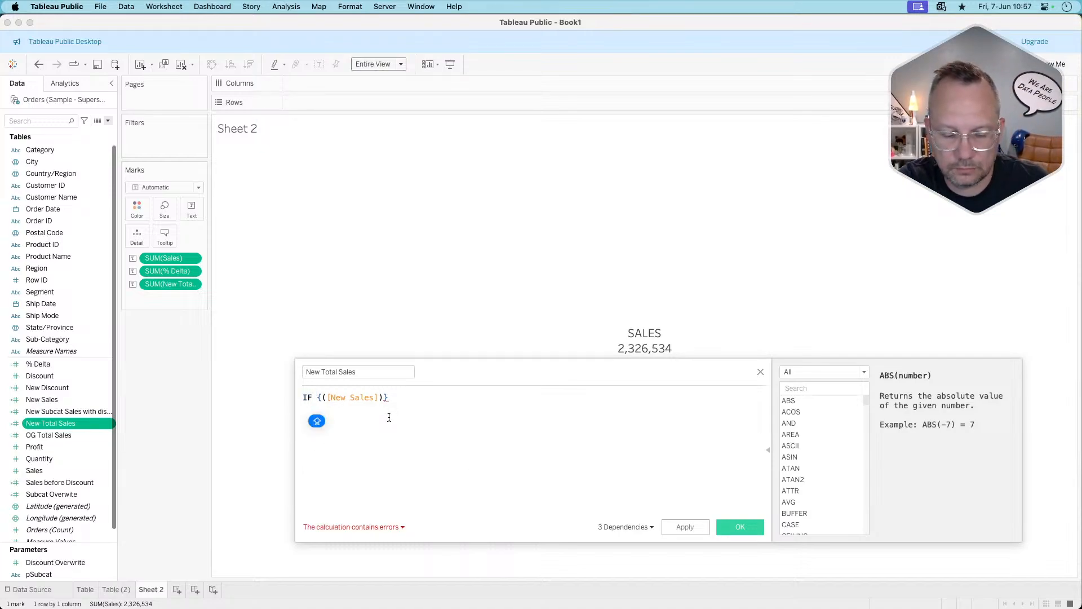
{"action": "type", "text": "pSu"}
{"action": "key", "text": "Return"}
{"action": "type", "text": "="}
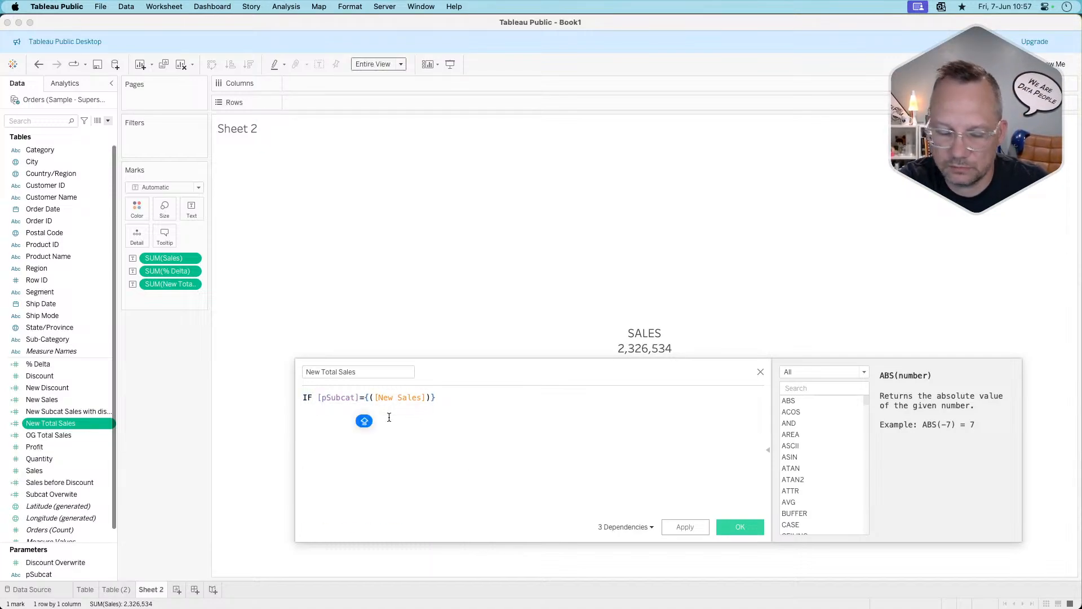
{"action": "type", "text": "SUB"}
{"action": "key", "text": "Return"}
{"action": "type", "text": "THE"}
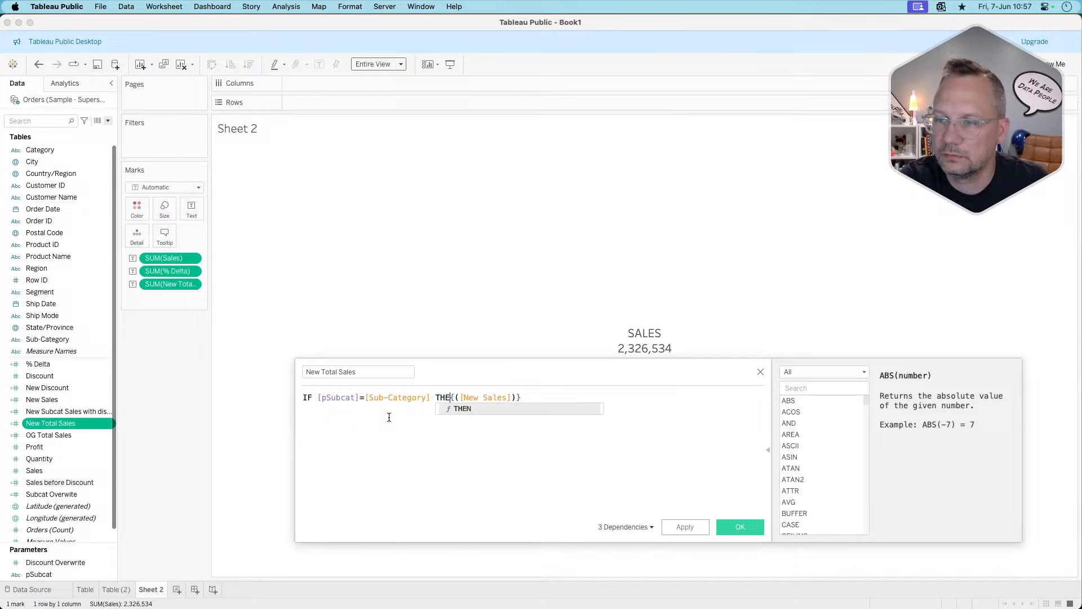
{"action": "type", "text": "N"}
Close the New Total Sales IF statement with END, then apply and save the calculation.
{"action": "key", "text": "End"}
{"action": "type", "text": "END"}
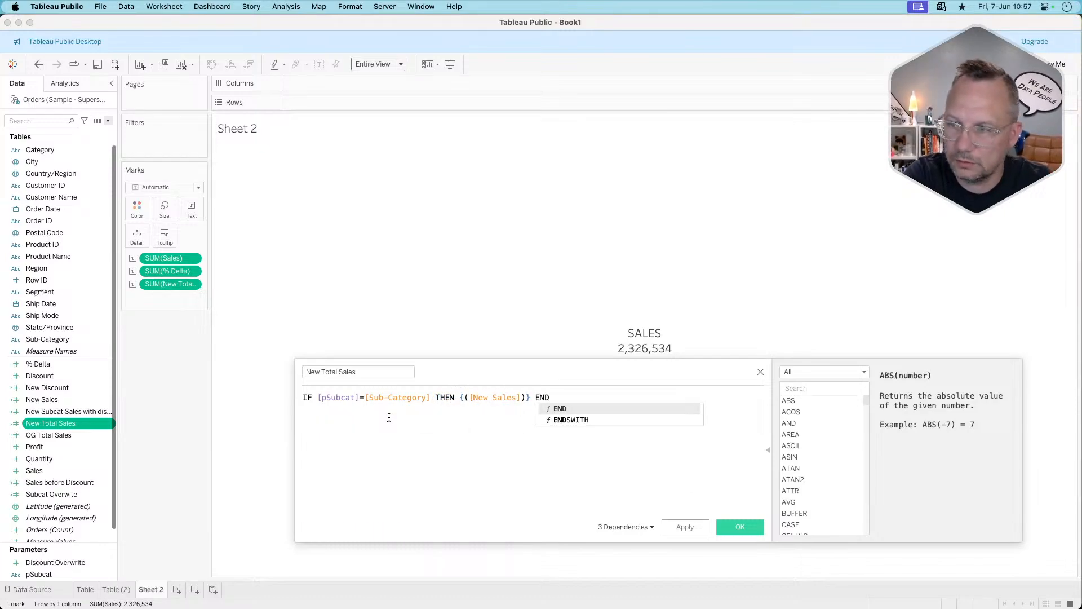
{"action": "key", "text": "Return"}
{"action": "left_click_drag", "start_coordinate": [606, 373], "coordinate": [596, 404]}
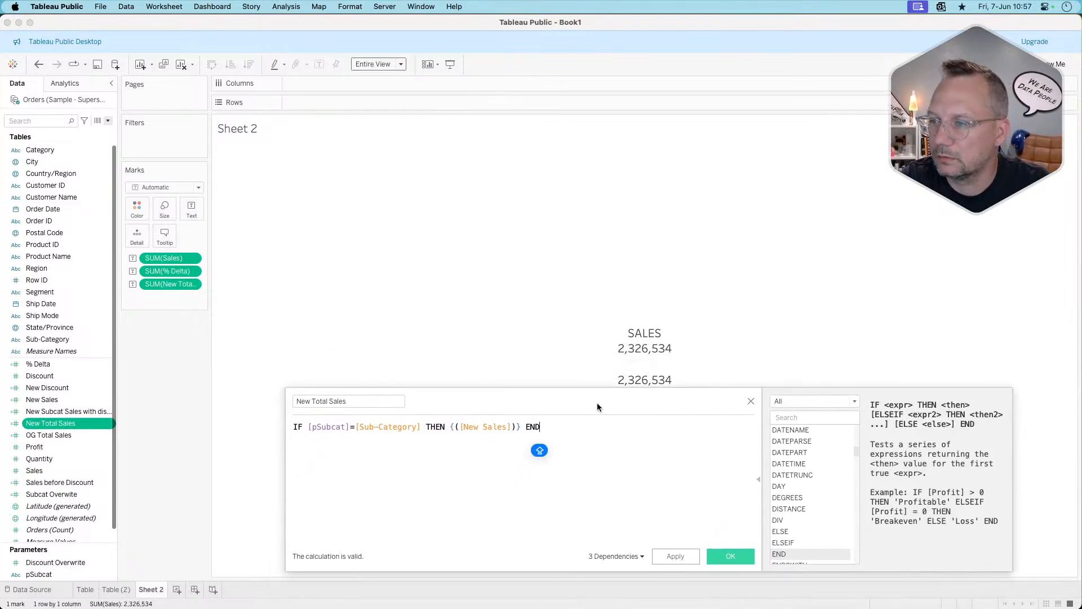
{"action": "left_click", "coordinate": [666, 557]}
{"action": "left_click", "coordinate": [727, 555]}
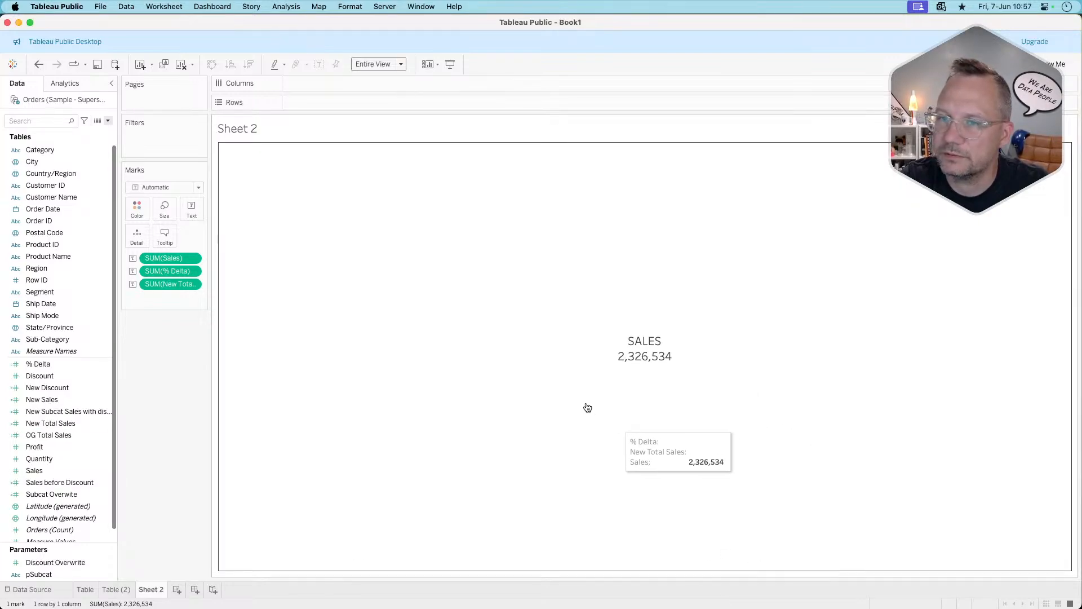
In the Sheet 2 text label, move <SUM(New Total Sales)> onto the same line as <SUM(% Delta)>.
{"action": "left_click", "coordinate": [191, 207]}
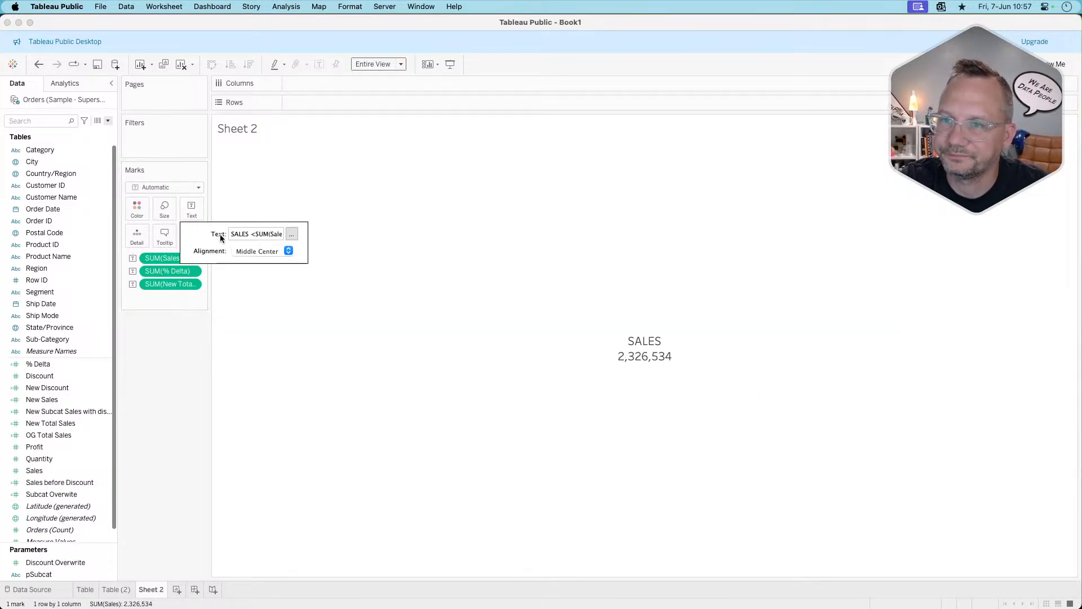
{"action": "left_click", "coordinate": [291, 233]}
{"action": "left_click_drag", "start_coordinate": [561, 275], "coordinate": [461, 274]}
{"action": "key", "text": "super+c"}
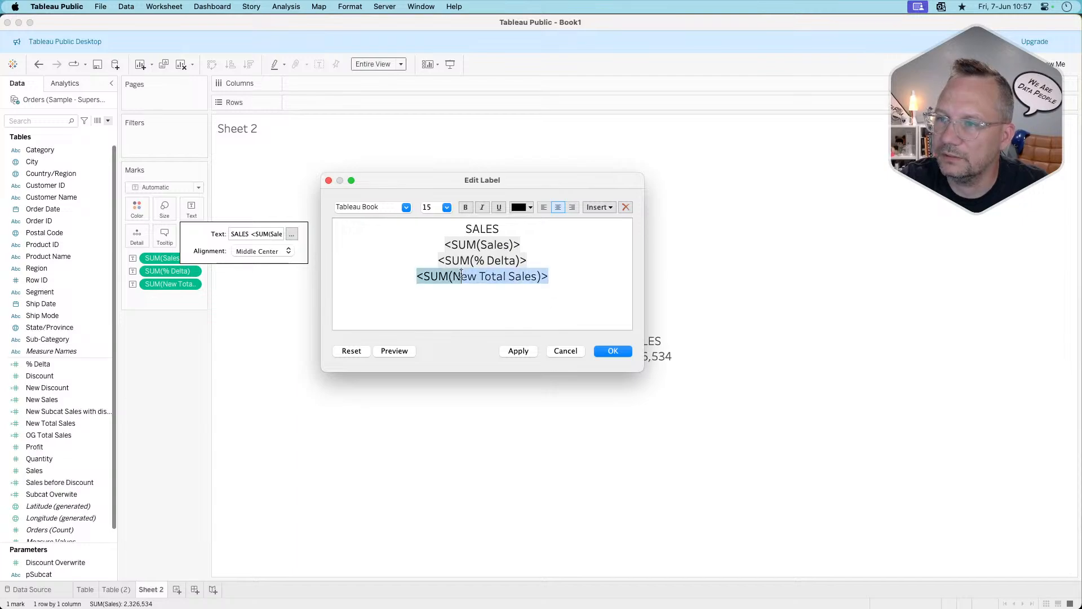
{"action": "key", "text": "BackSpace"}
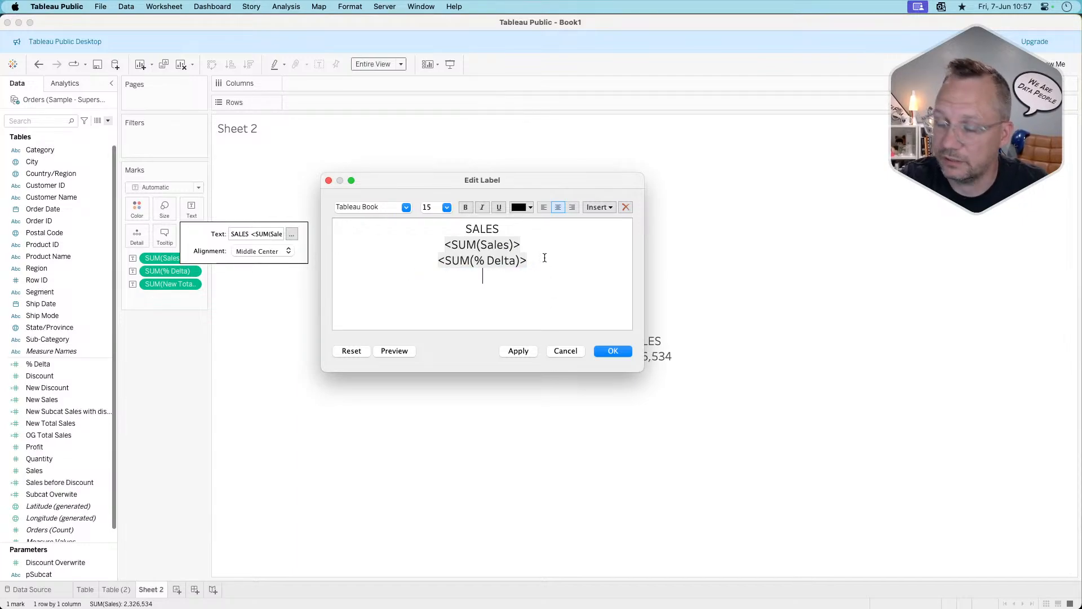
{"action": "key", "text": "super+v"}
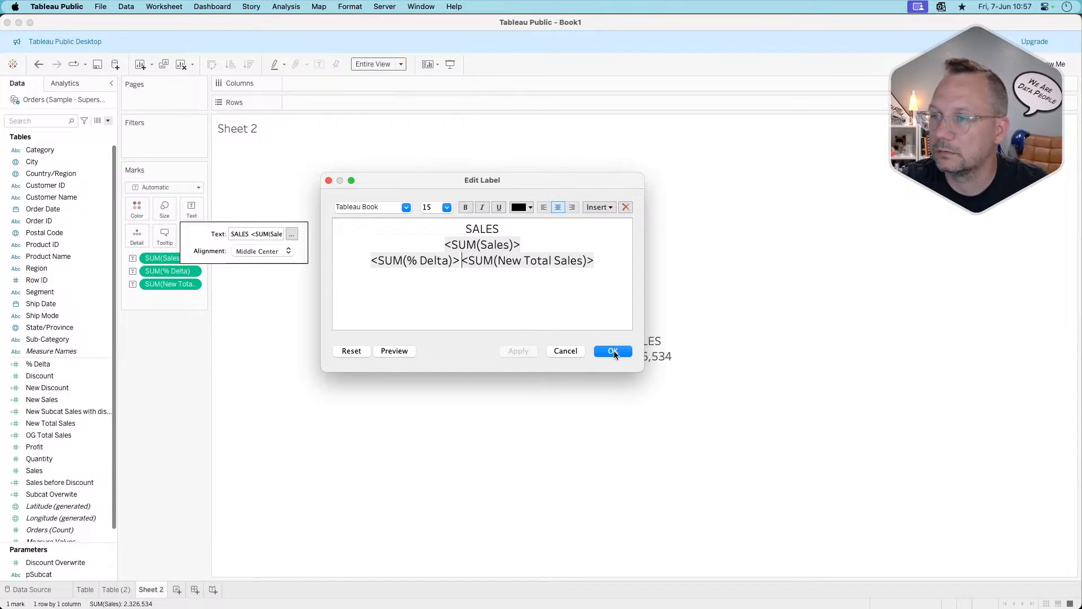
Format the % Delta and New Total Sales line as size 20, bold and blue, and apply the label.
{"action": "left_click_drag", "start_coordinate": [610, 262], "coordinate": [366, 263]}
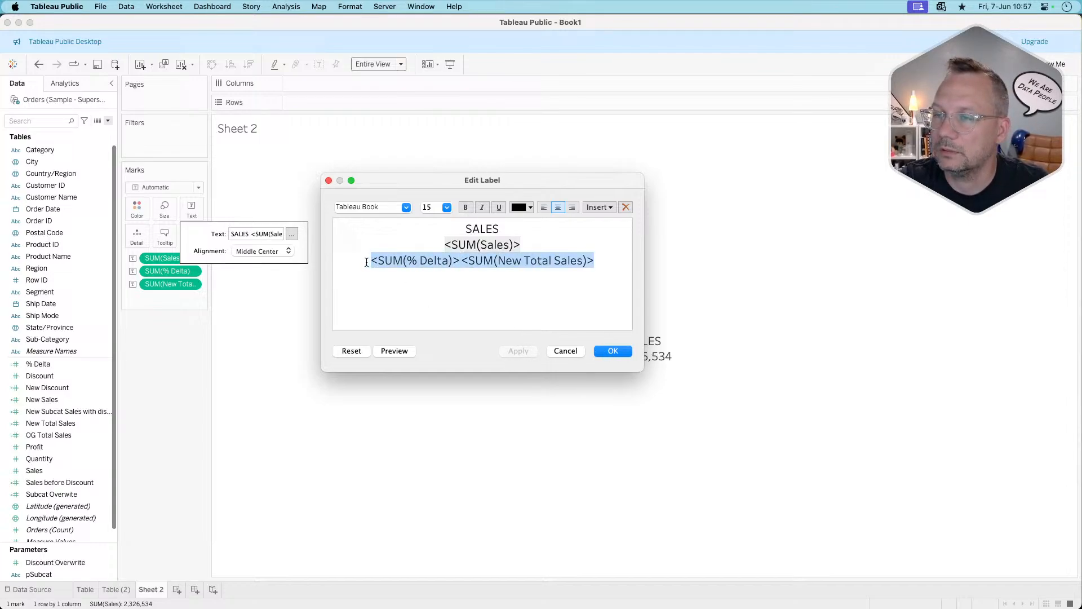
{"action": "left_click", "coordinate": [441, 207]}
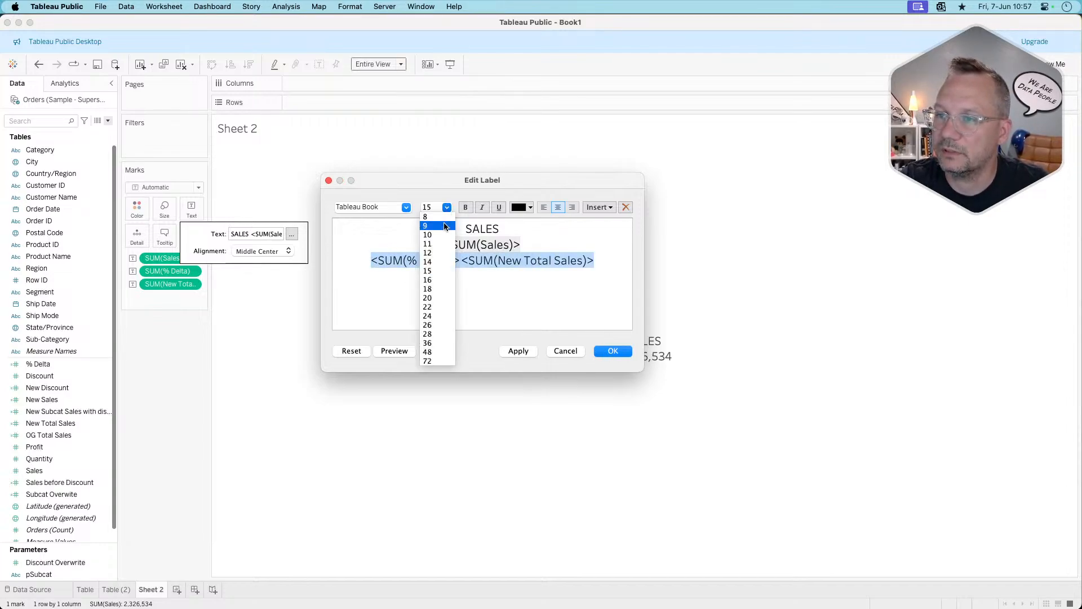
{"action": "left_click", "coordinate": [433, 298]}
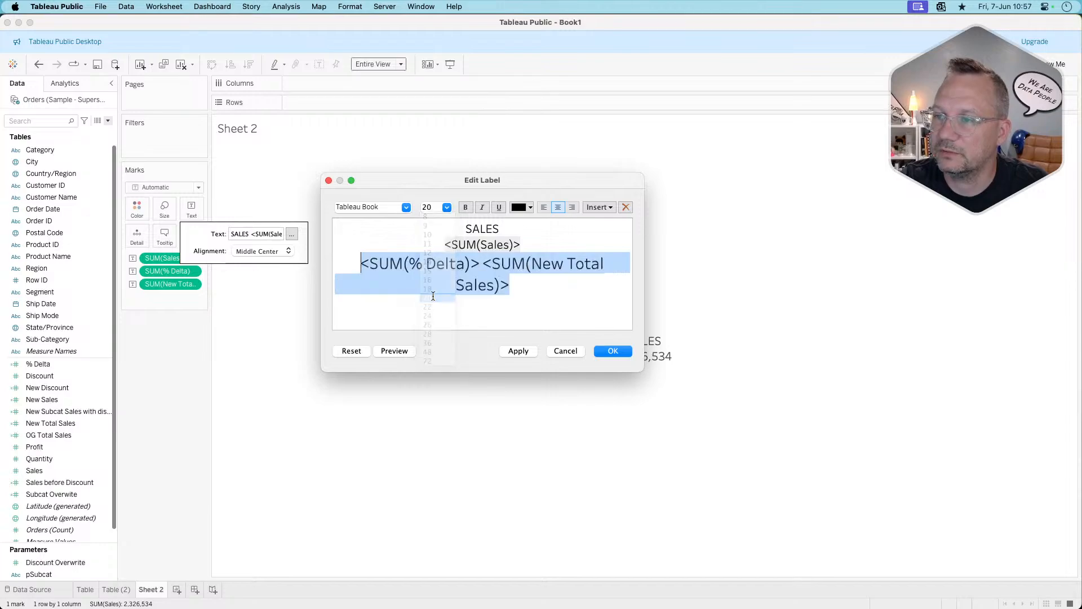
{"action": "left_click", "coordinate": [465, 208]}
{"action": "left_click", "coordinate": [517, 207]}
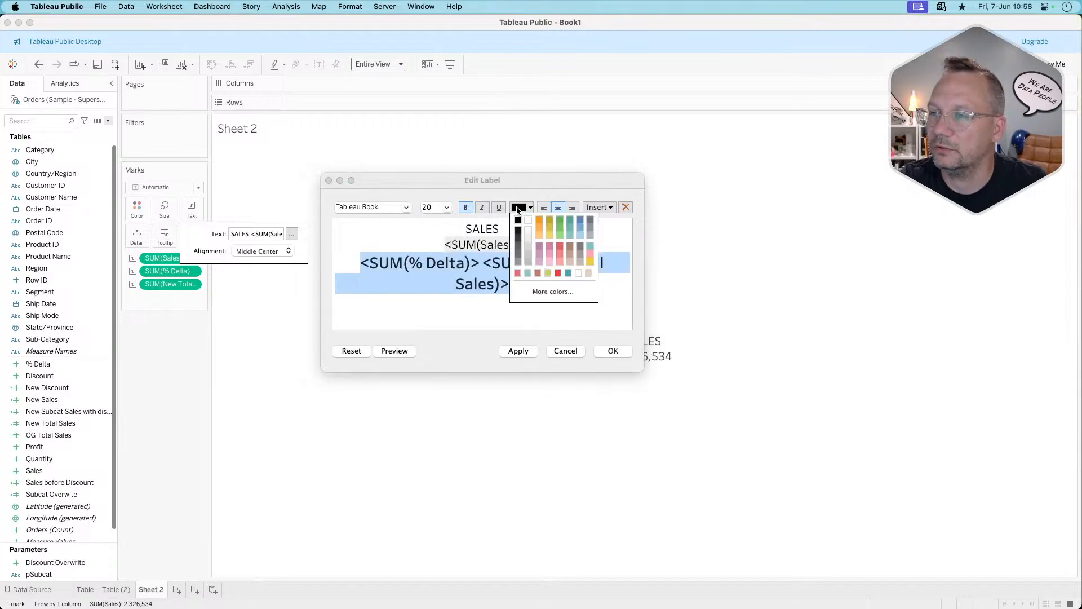
{"action": "left_click", "coordinate": [575, 219]}
{"action": "left_click", "coordinate": [613, 351]}
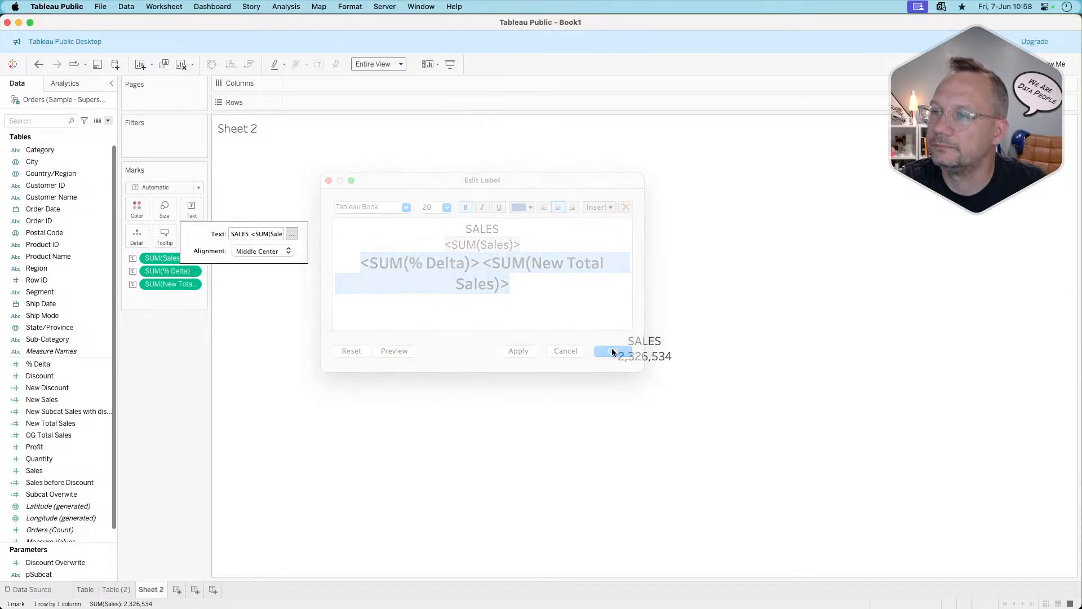
{"action": "left_click", "coordinate": [181, 401]}
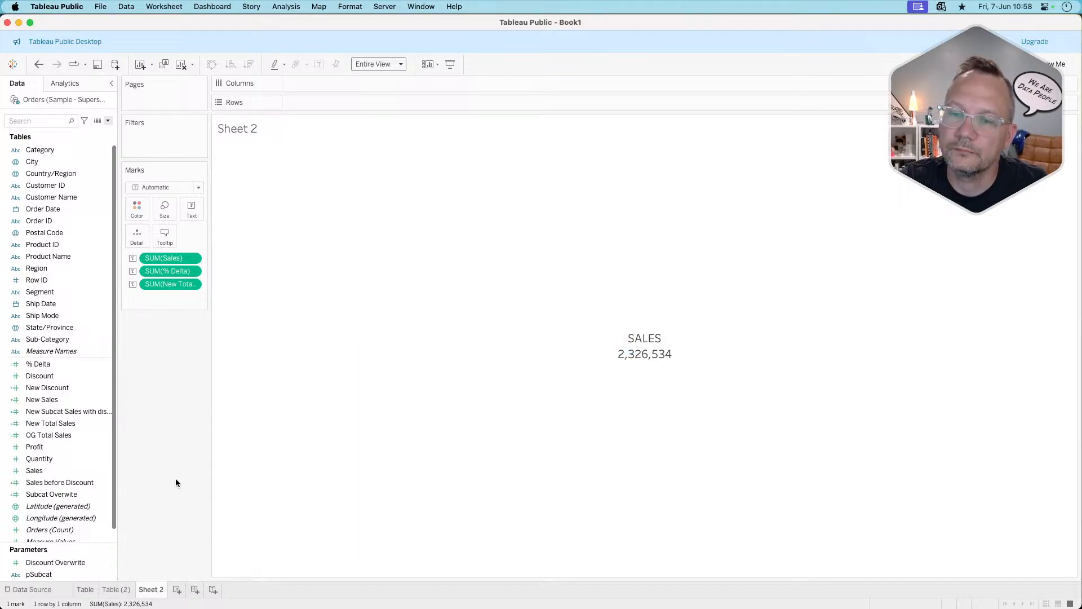
Rename Sheet 2 as KPI.
{"action": "double_click", "coordinate": [149, 594]}
{"action": "key", "text": "Caps_Lock"}
{"action": "type", "text": "KPI"}
{"action": "key", "text": "Return"}
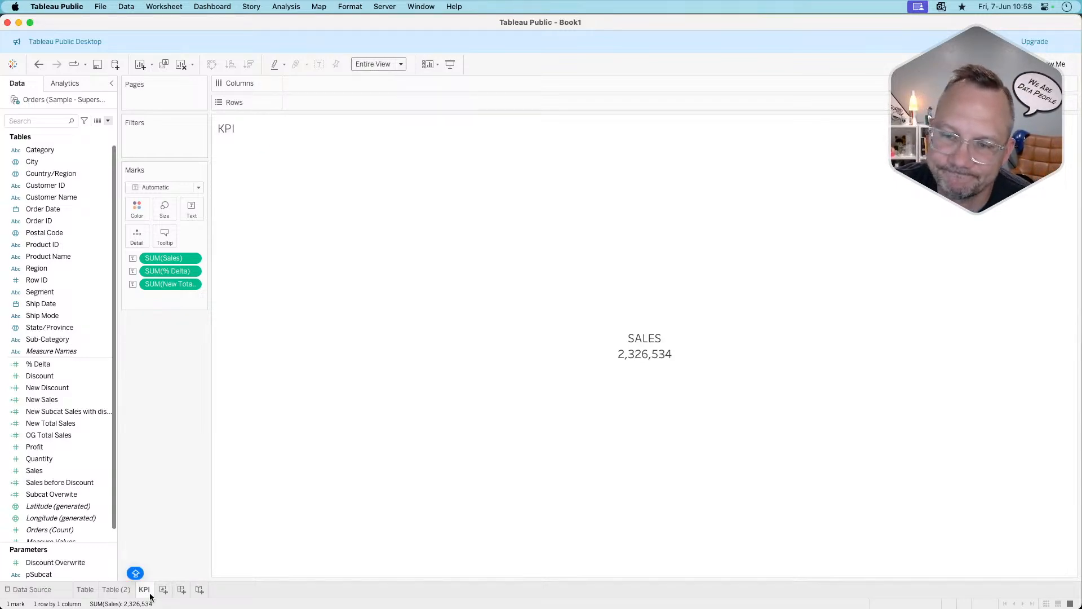
Create a new worksheet and place Order Date on Columns as continuous MONTH(Order Date).
{"action": "mouse_move", "coordinate": [148, 589]}
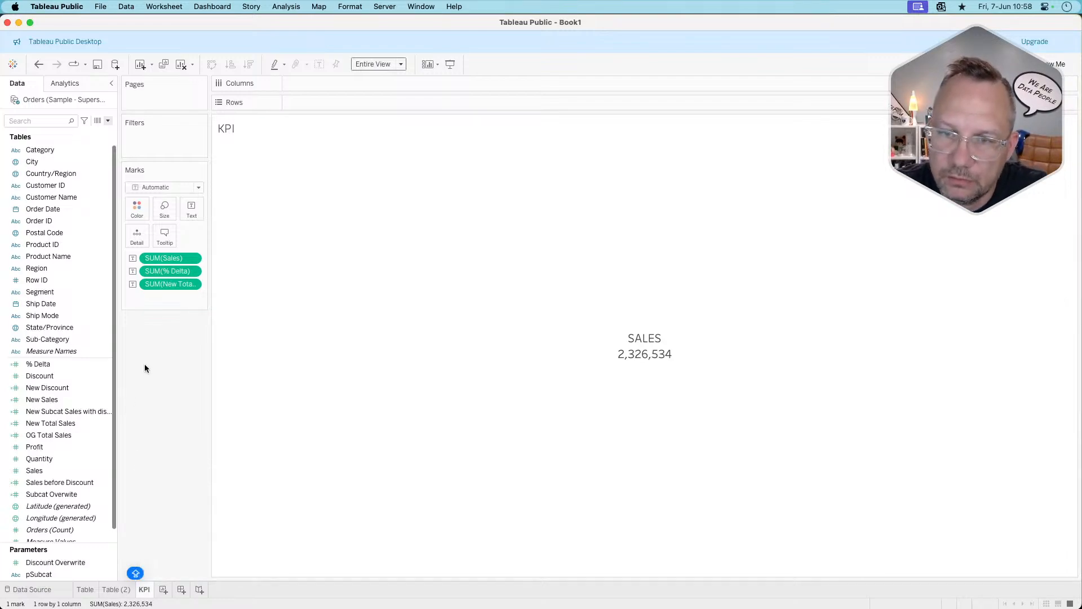
{"action": "left_click", "coordinate": [163, 589]}
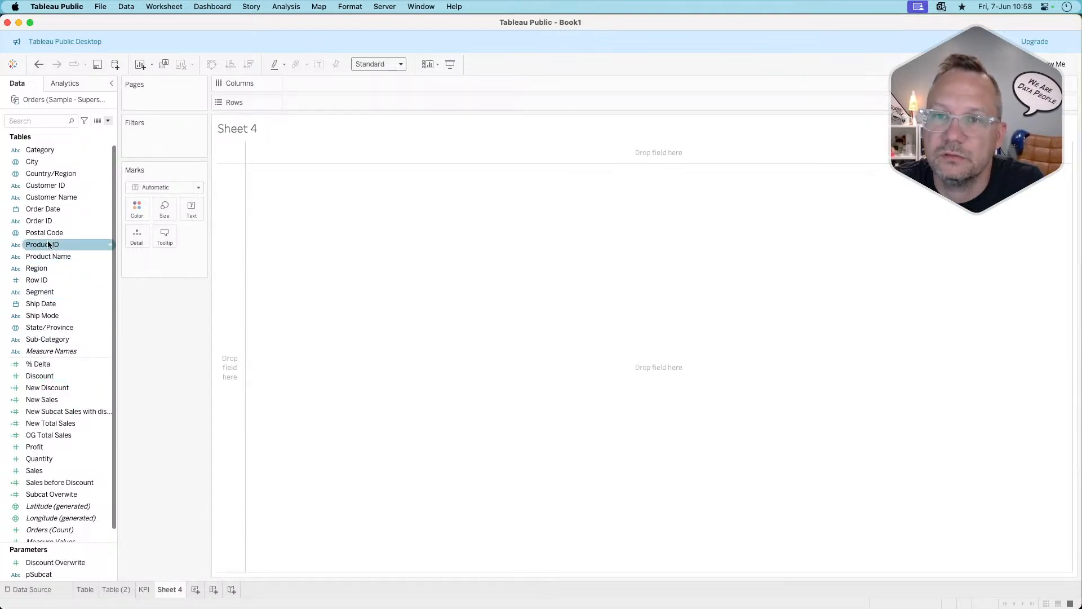
{"action": "right_click", "coordinate": [35, 211]}
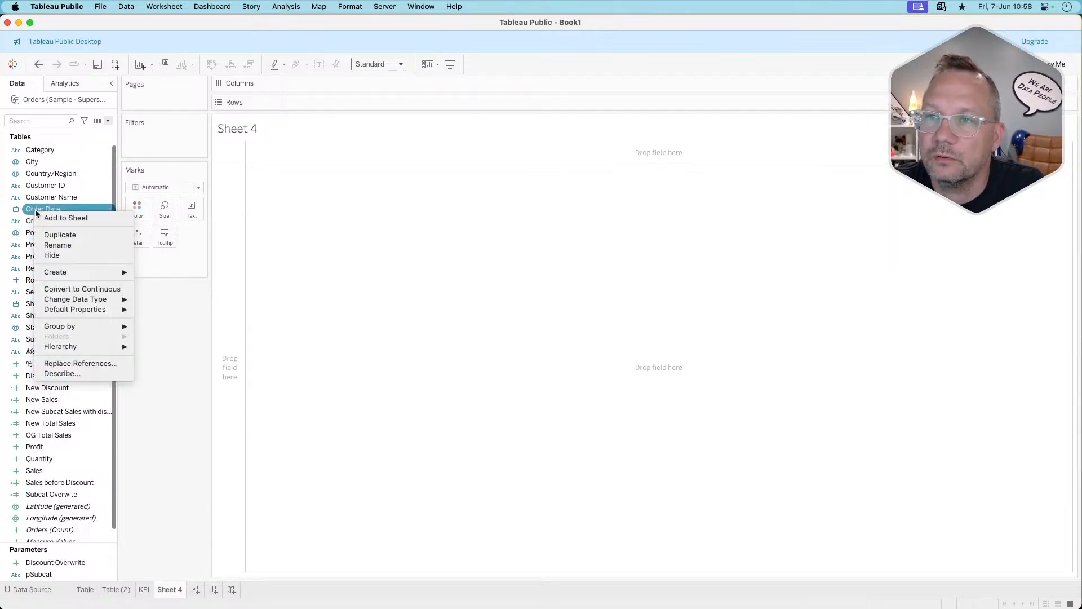
{"action": "left_click", "coordinate": [129, 386]}
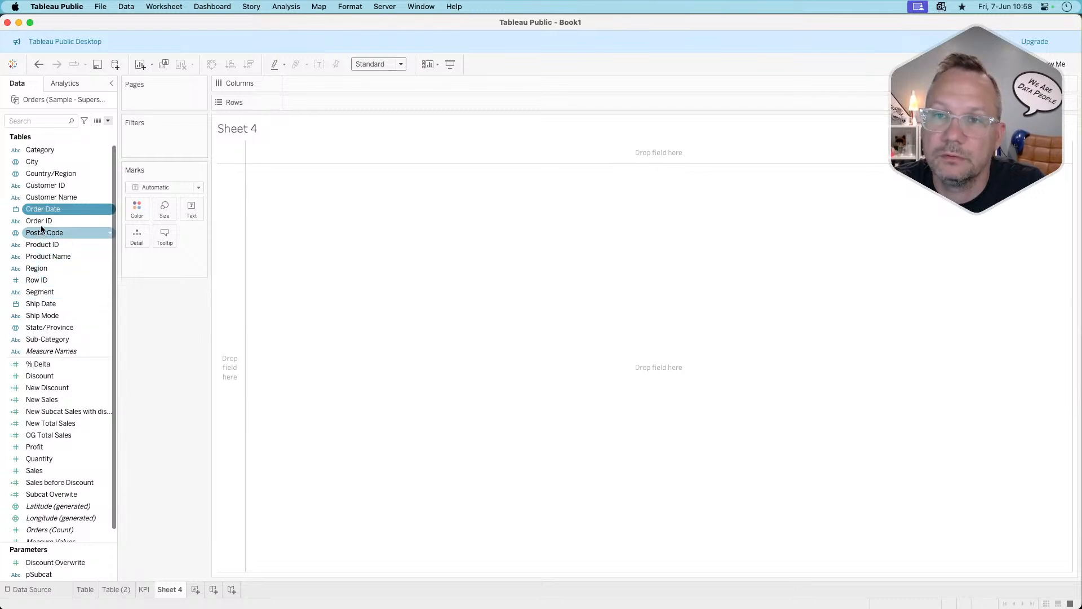
{"action": "left_click_drag", "start_coordinate": [43, 209], "coordinate": [376, 85]}
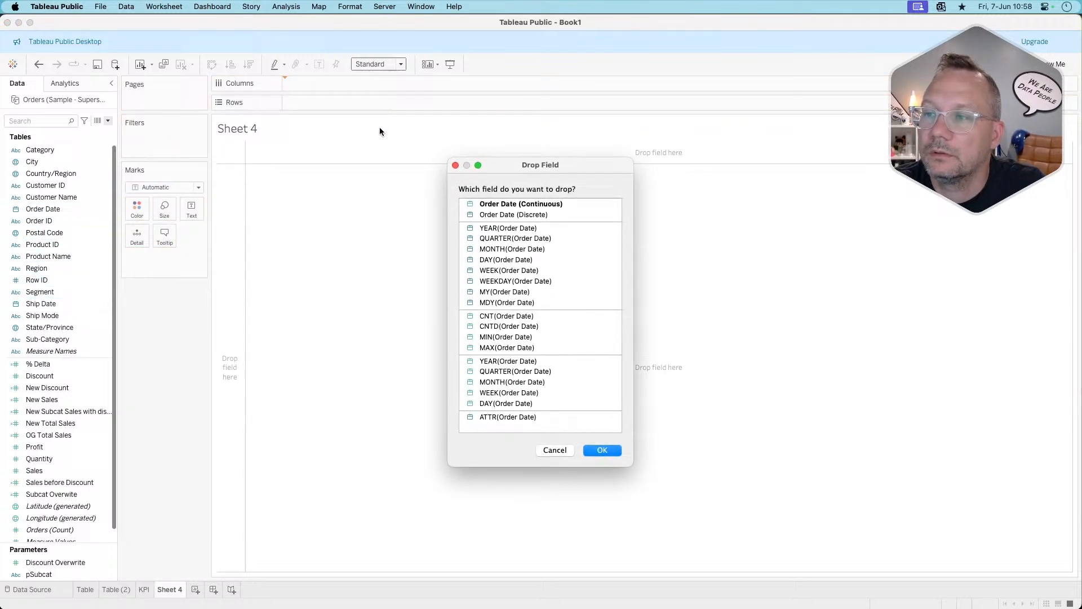
{"action": "left_click", "coordinate": [511, 382]}
{"action": "left_click", "coordinate": [597, 450]}
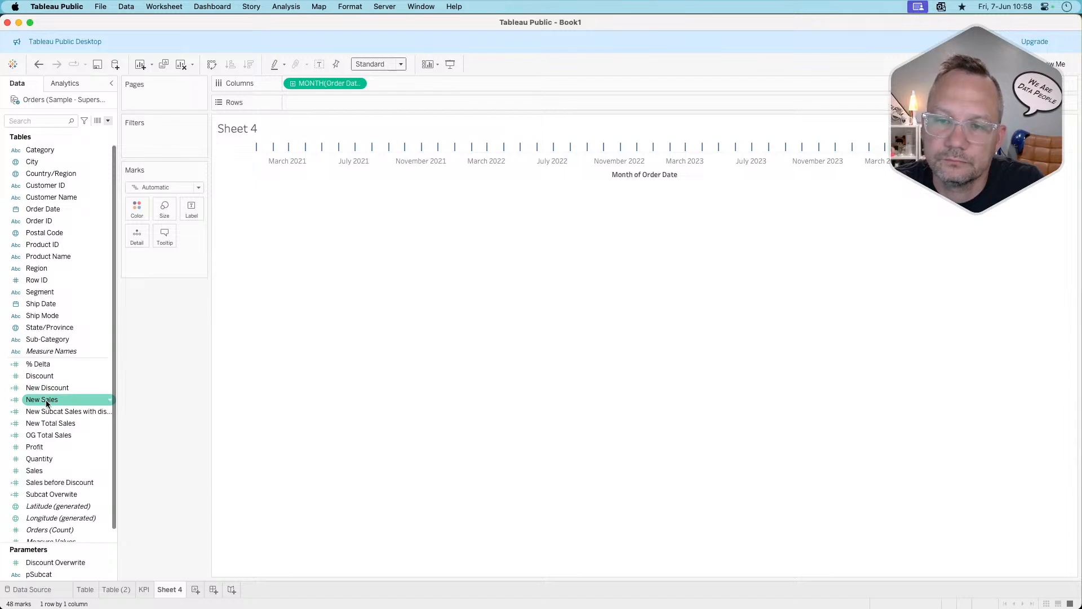
Plot Sales and New Sales on Rows as a dual-axis line chart and synchronize the two axes.
{"action": "left_click_drag", "start_coordinate": [47, 400], "coordinate": [331, 104]}
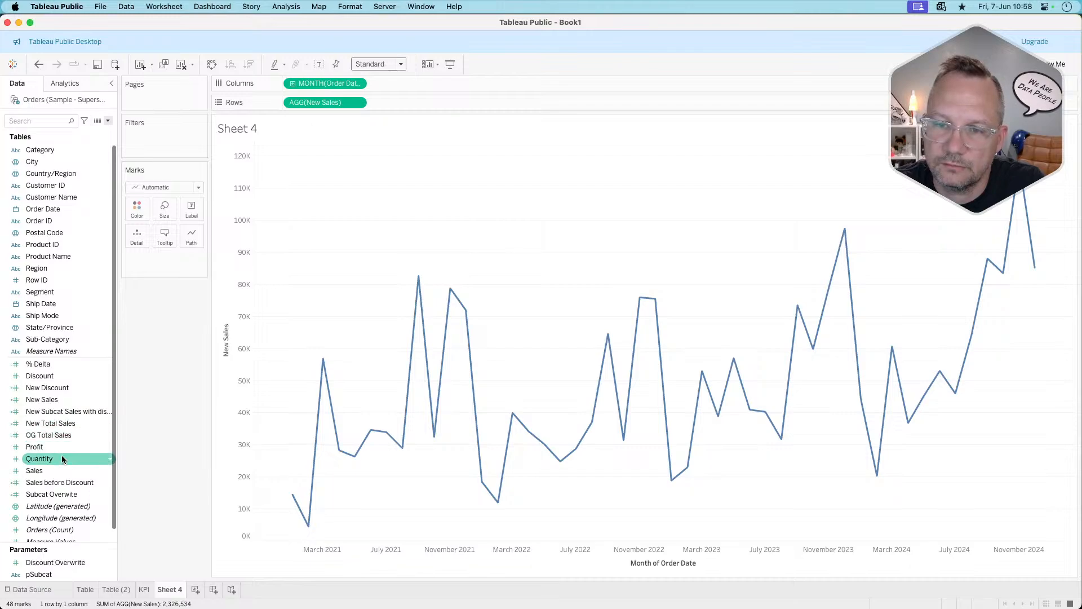
{"action": "left_click_drag", "start_coordinate": [42, 470], "coordinate": [293, 104]}
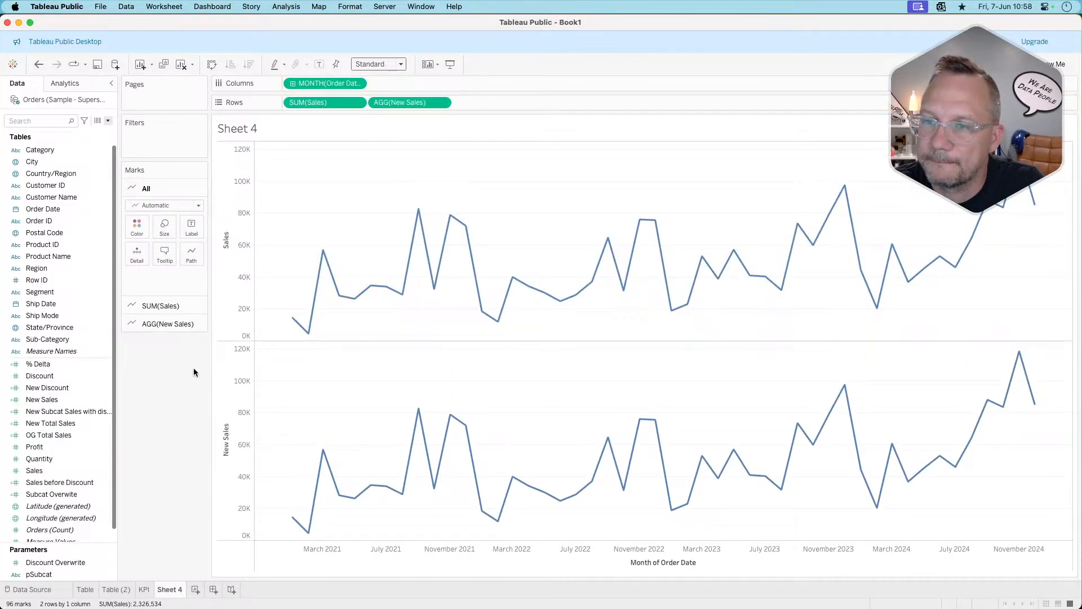
{"action": "left_click_drag", "start_coordinate": [221, 346], "coordinate": [1065, 249]}
{"action": "right_click", "coordinate": [967, 273]}
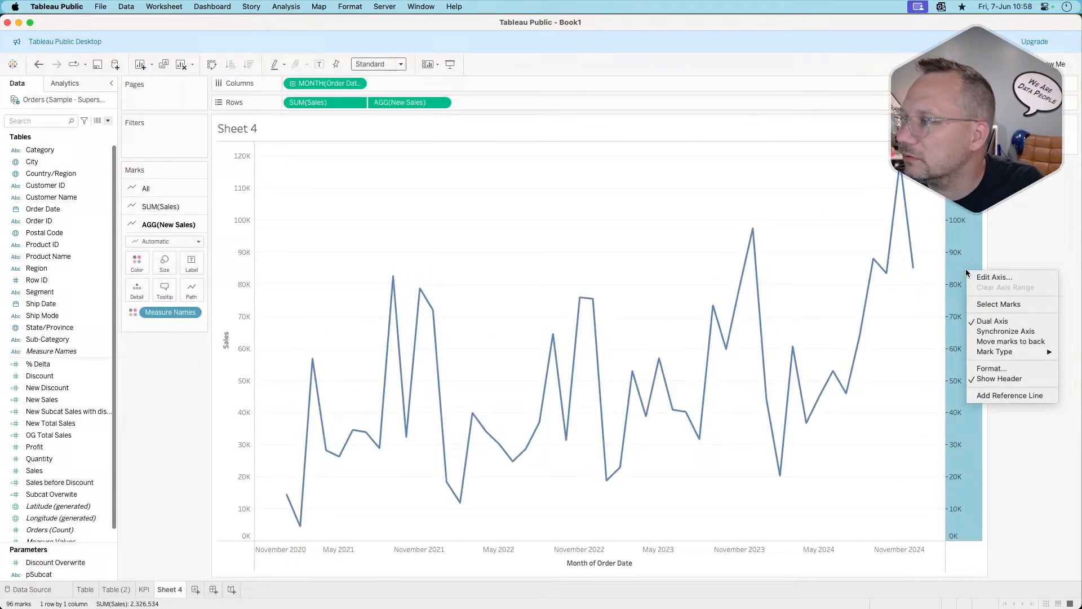
{"action": "left_click", "coordinate": [993, 332]}
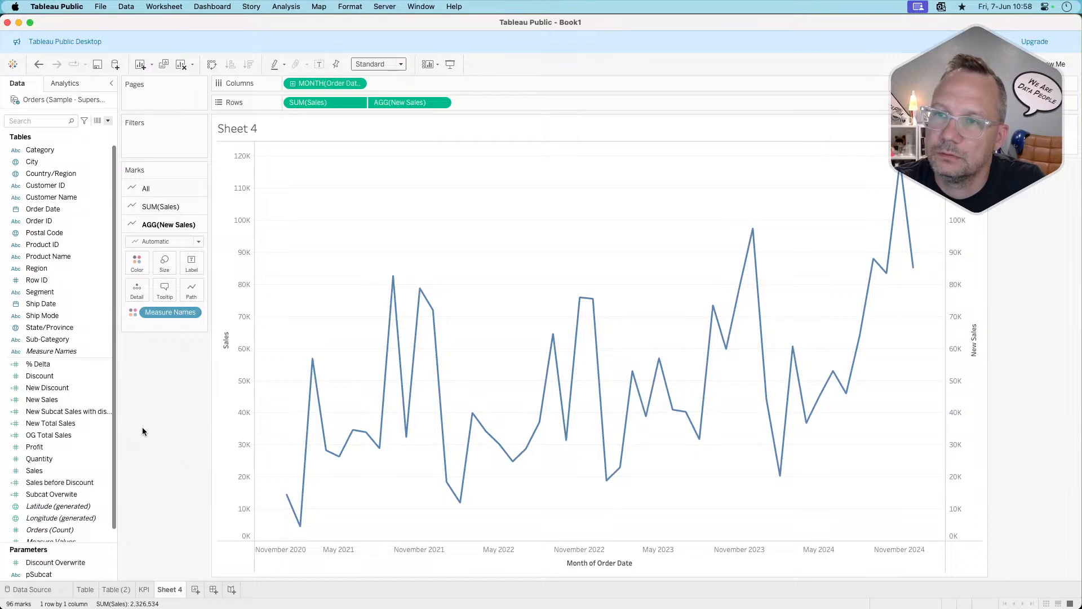
Fix the axes of the Sales and New Sales line chart.
{"action": "right_click", "coordinate": [228, 342]}
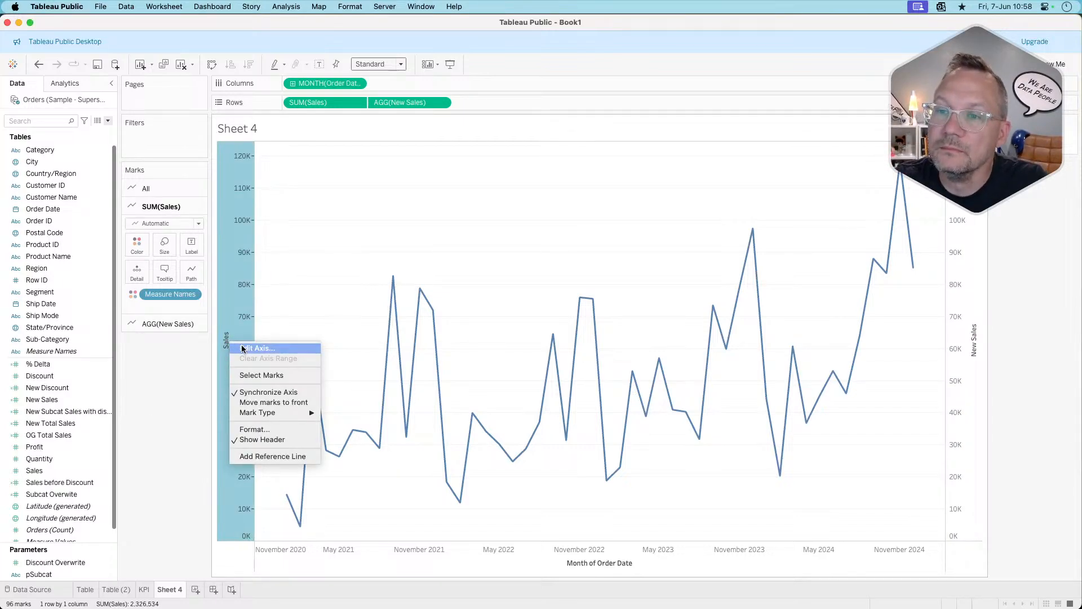
{"action": "left_click", "coordinate": [341, 64]}
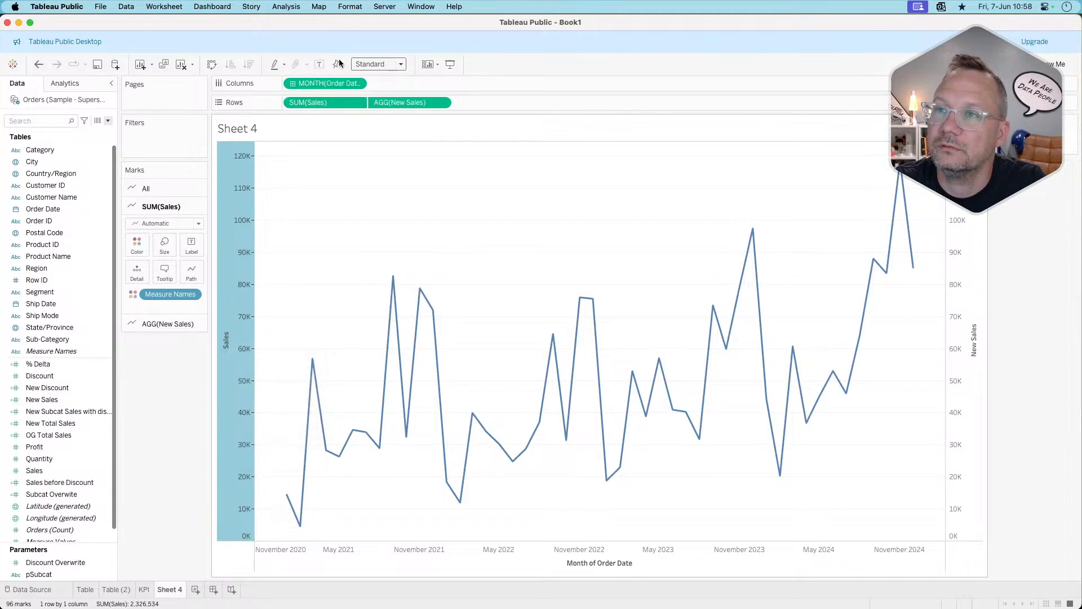
{"action": "left_click", "coordinate": [338, 64]}
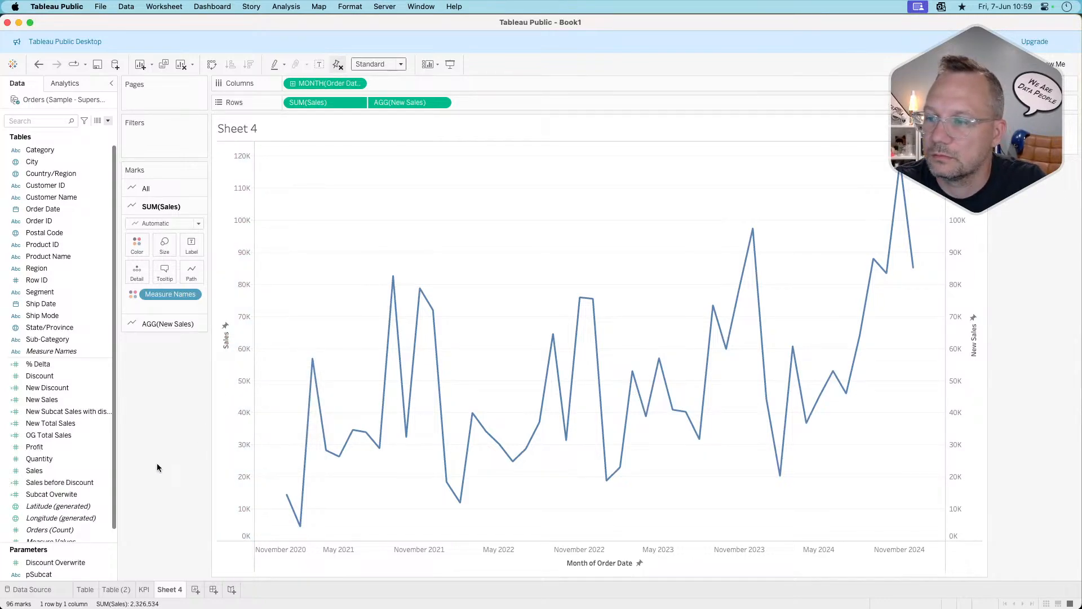
Set the Month of Order Date axis to an automatic range and change its title to Month.
{"action": "right_click", "coordinate": [576, 564]}
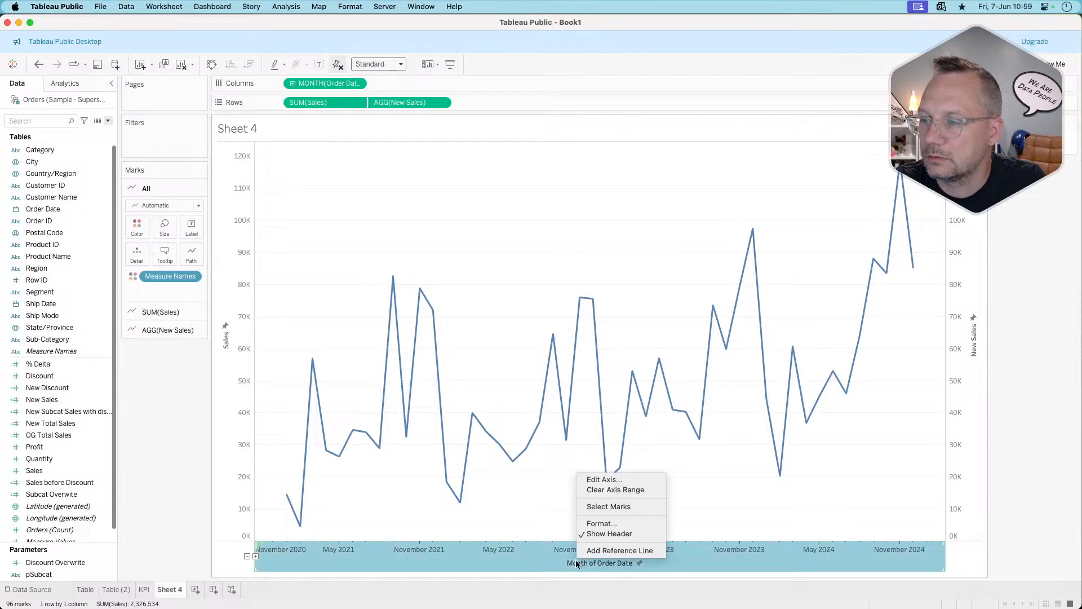
{"action": "left_click", "coordinate": [602, 483]}
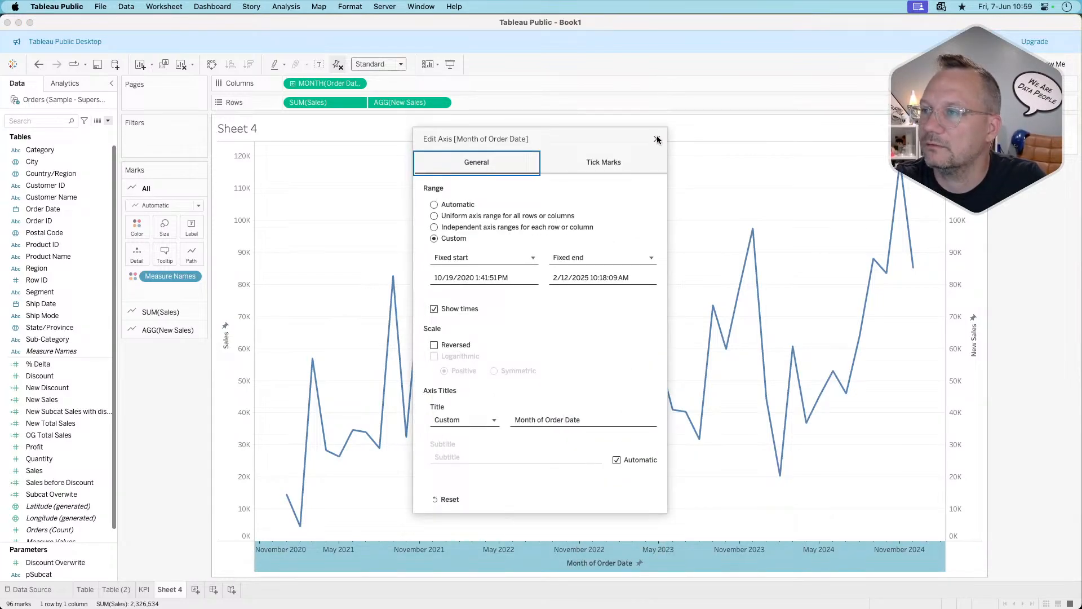
{"action": "left_click", "coordinate": [657, 139]}
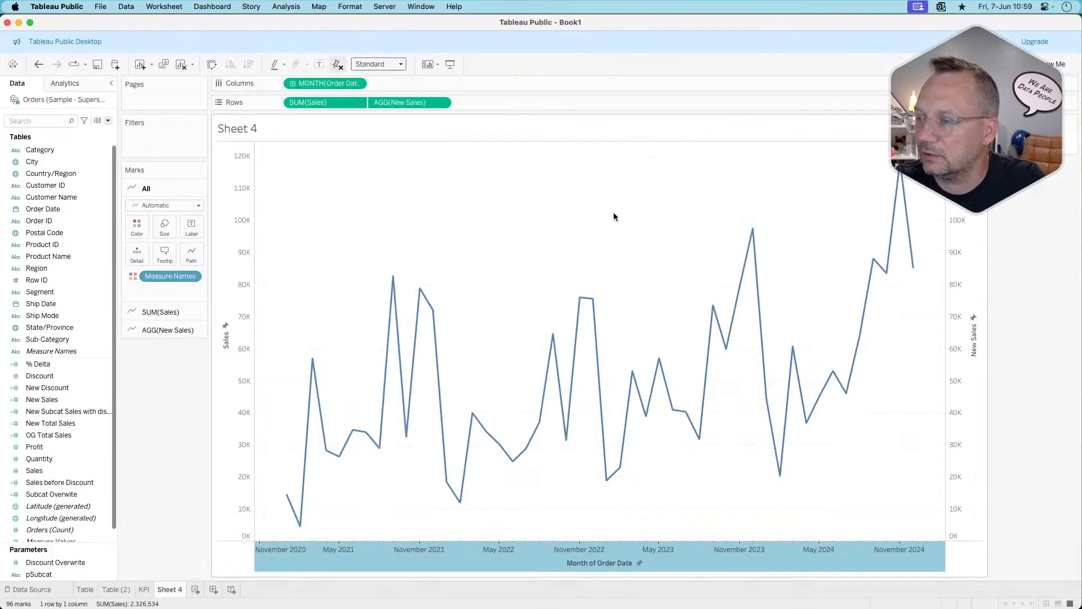
{"action": "right_click", "coordinate": [594, 562]}
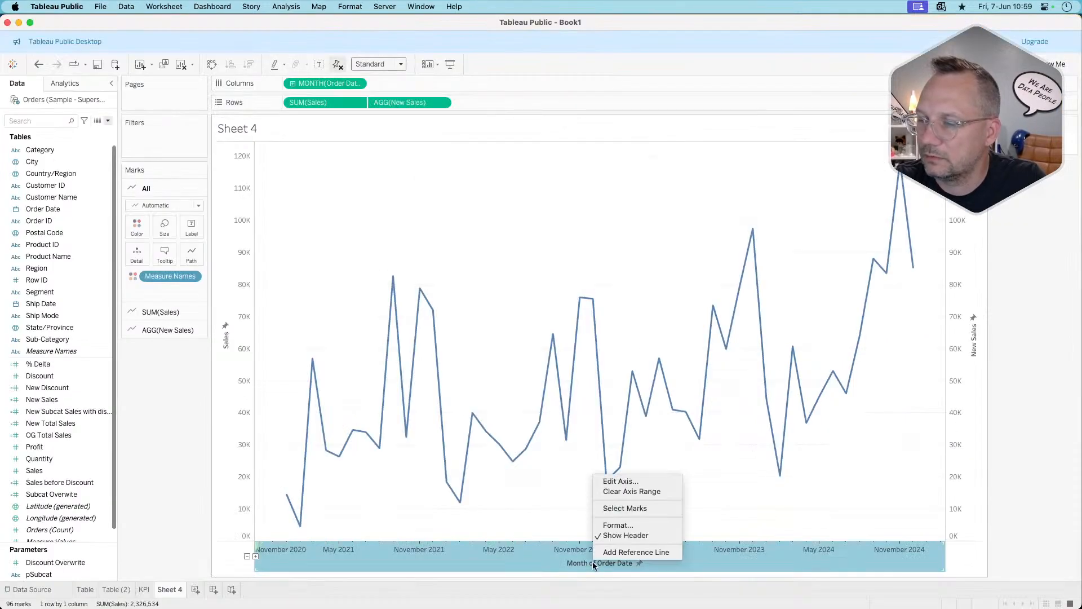
{"action": "left_click", "coordinate": [620, 480]}
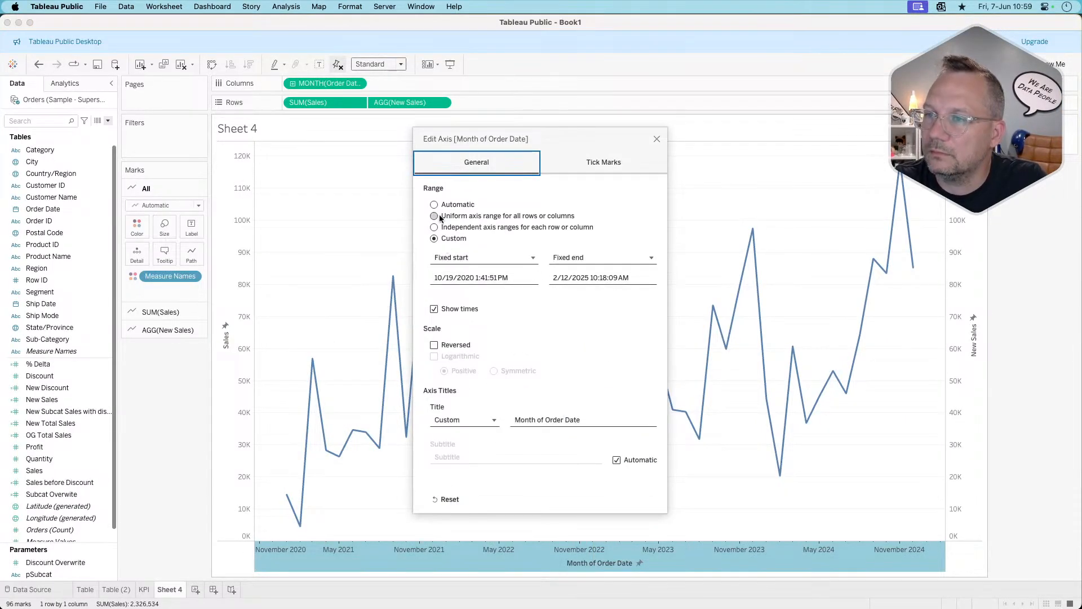
{"action": "left_click", "coordinate": [434, 204]}
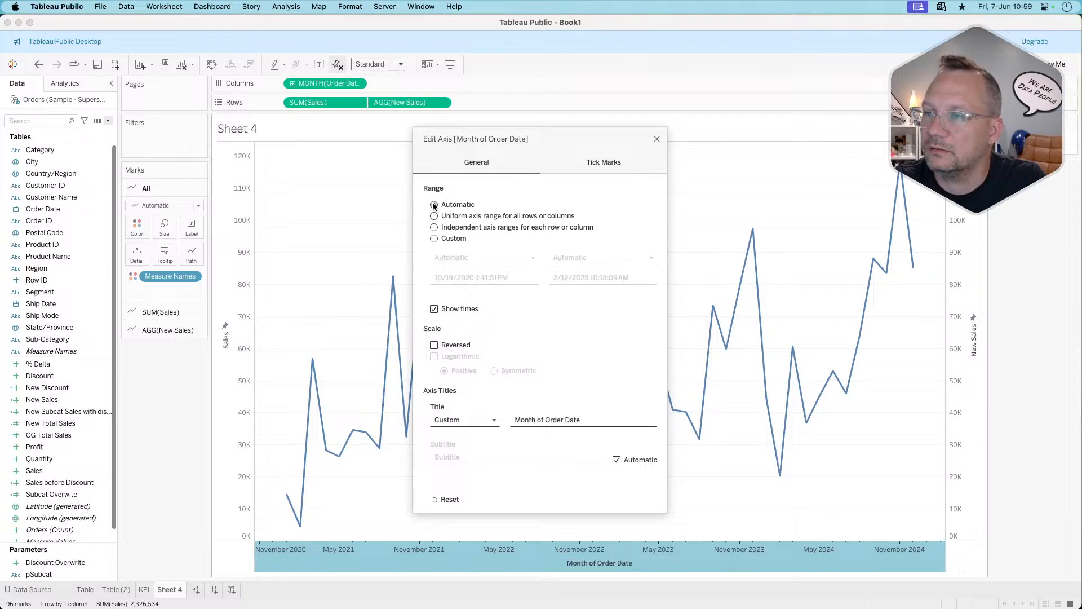
{"action": "left_click", "coordinate": [553, 421]}
{"action": "type", "text": "month"}
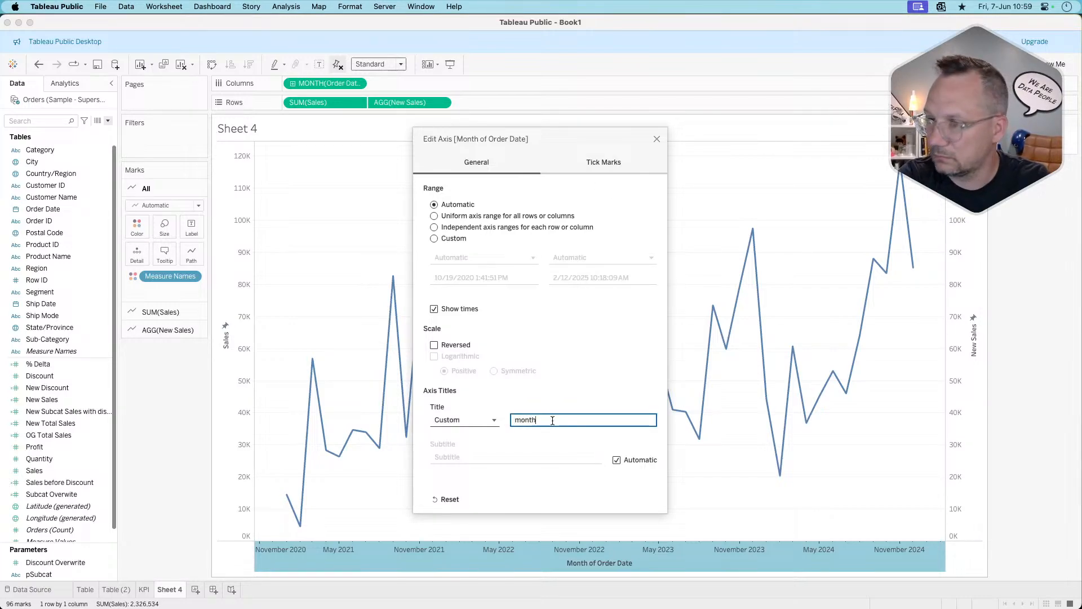
{"action": "key", "text": "BackSpace"}
{"action": "key", "text": "BackSpace"}
{"action": "key", "text": "BackSpace"}
{"action": "key", "text": "BackSpace"}
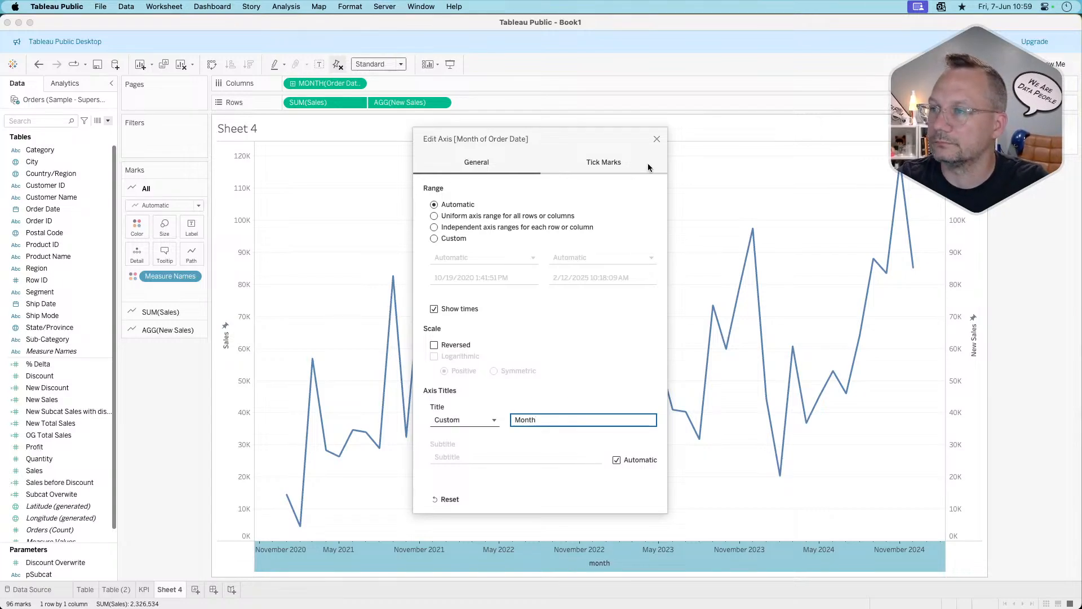
{"action": "left_click", "coordinate": [657, 138]}
Hide the New Sales axis header on the monthly line chart.
{"action": "right_click", "coordinate": [588, 206]}
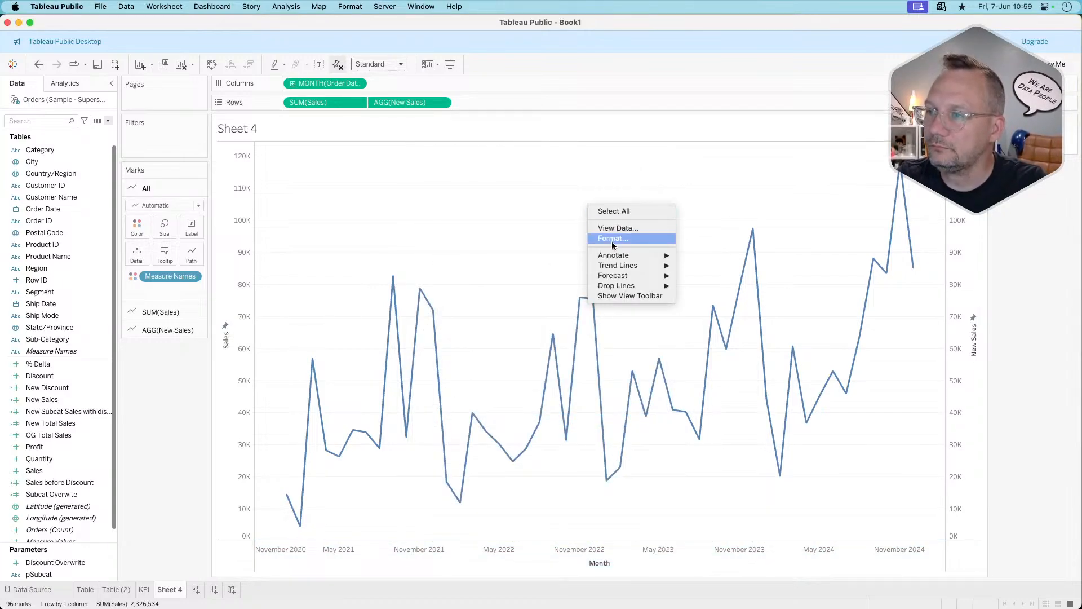
{"action": "left_click", "coordinate": [787, 212]}
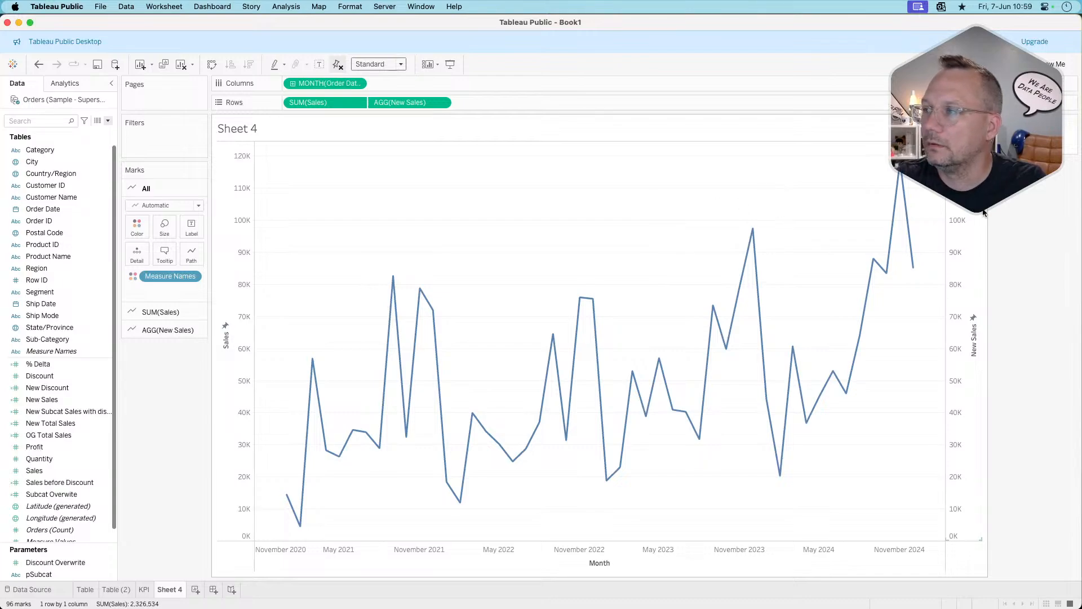
{"action": "right_click", "coordinate": [960, 197]}
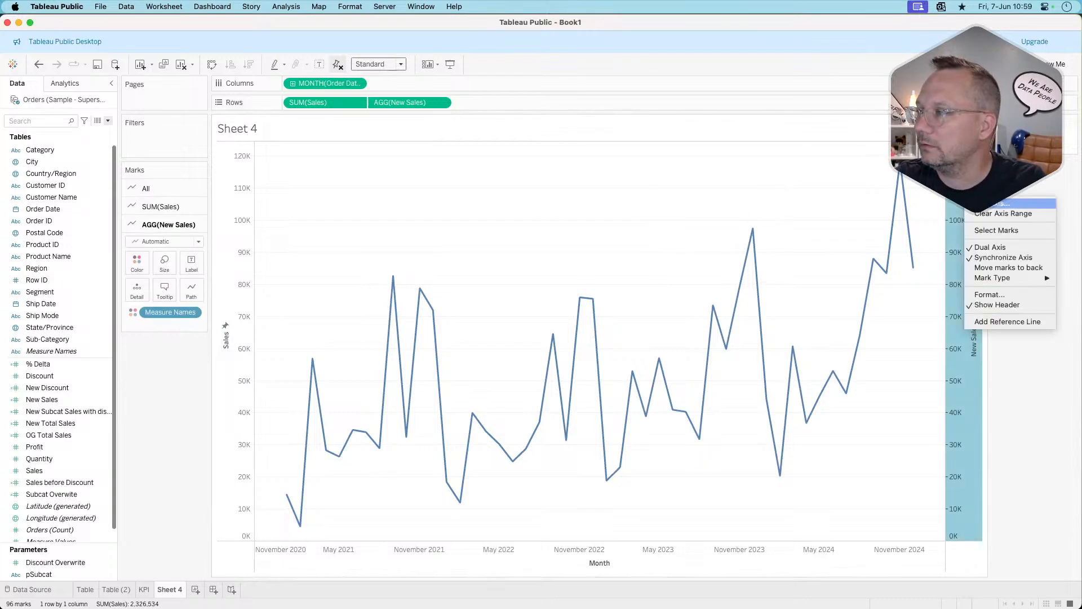
{"action": "left_click", "coordinate": [991, 306]}
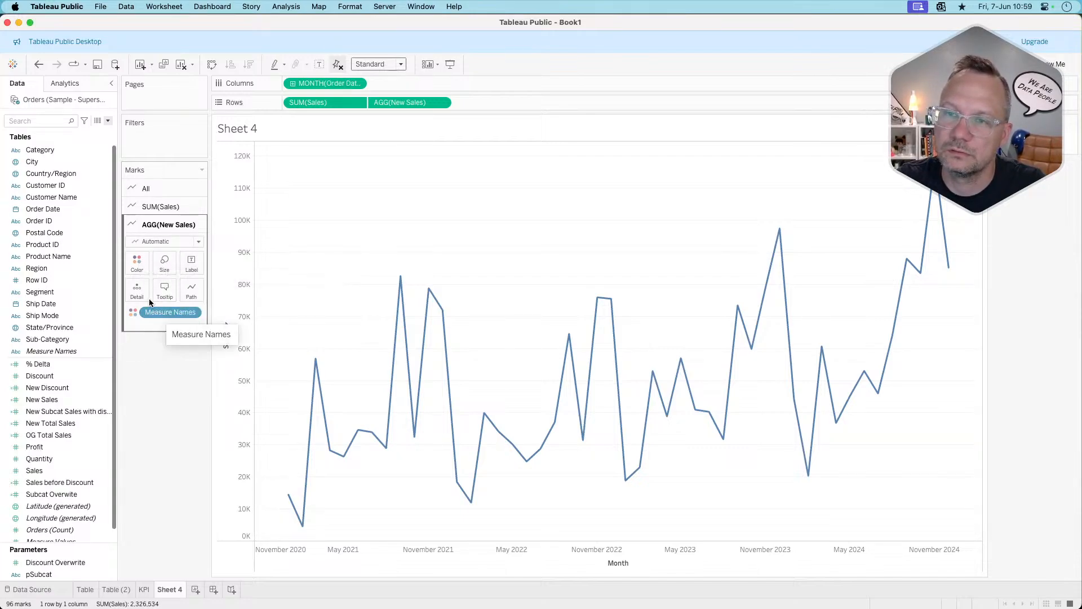
Color the New Sales line grey and the Sales line blue.
{"action": "left_click", "coordinate": [139, 261]}
{"action": "left_click", "coordinate": [171, 300]}
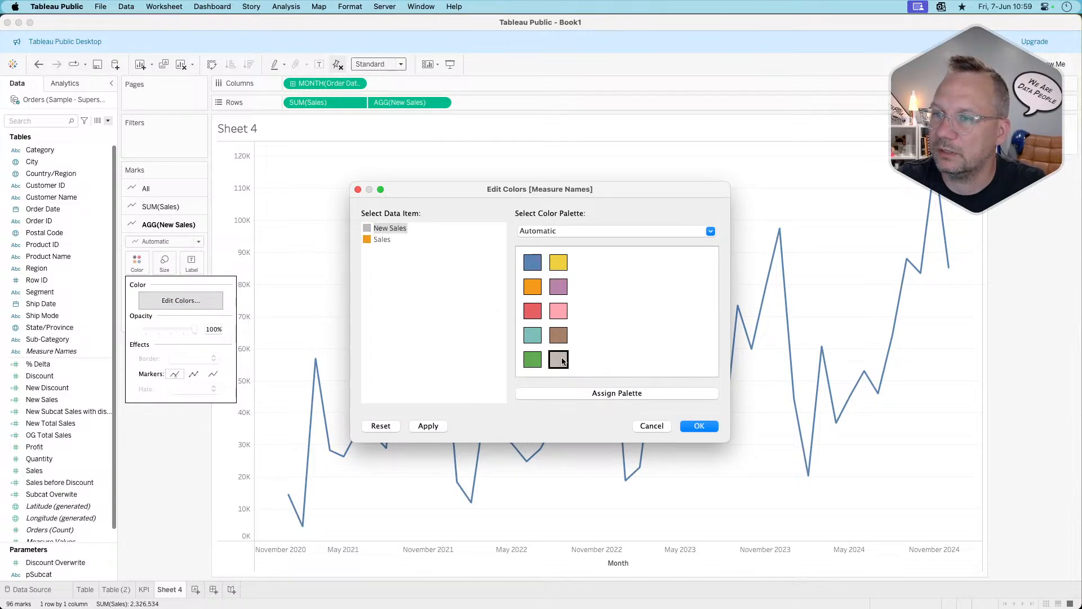
{"action": "left_click", "coordinate": [383, 239]}
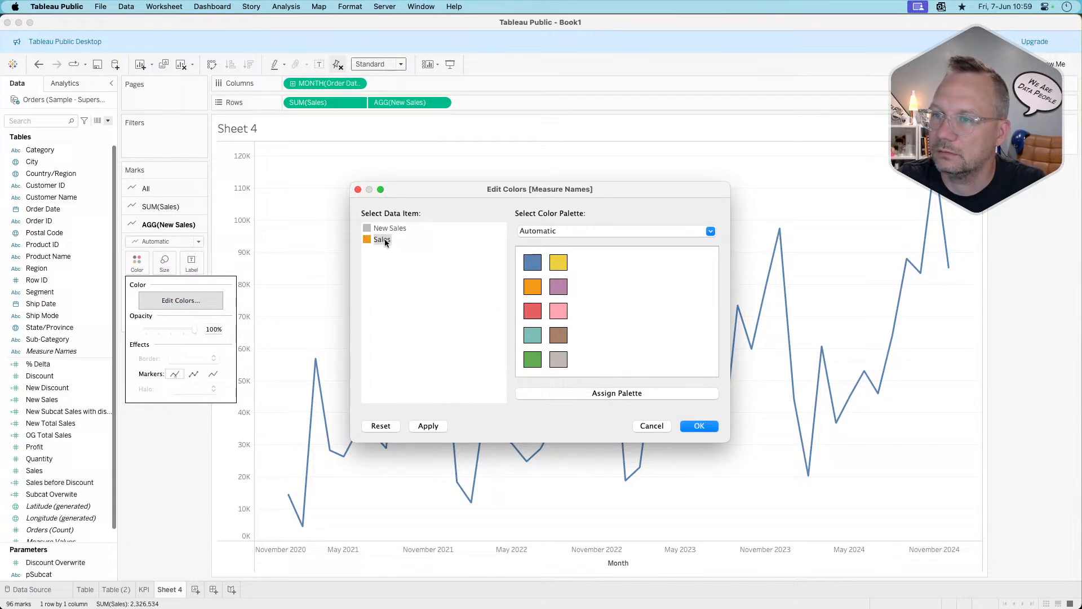
{"action": "left_click", "coordinate": [526, 259]}
{"action": "left_click", "coordinate": [428, 426]}
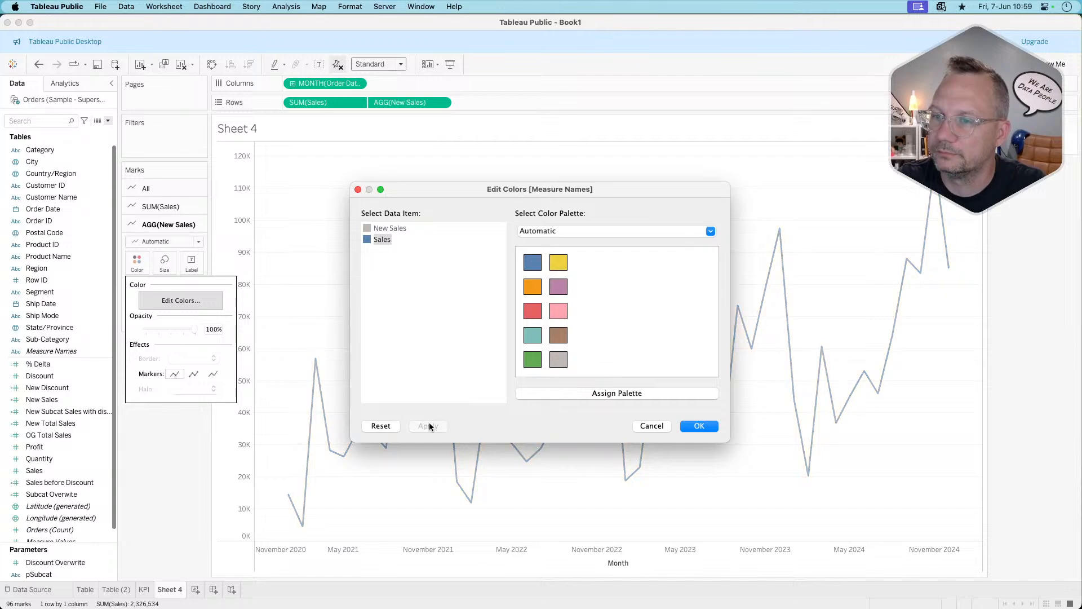
{"action": "left_click", "coordinate": [714, 426]}
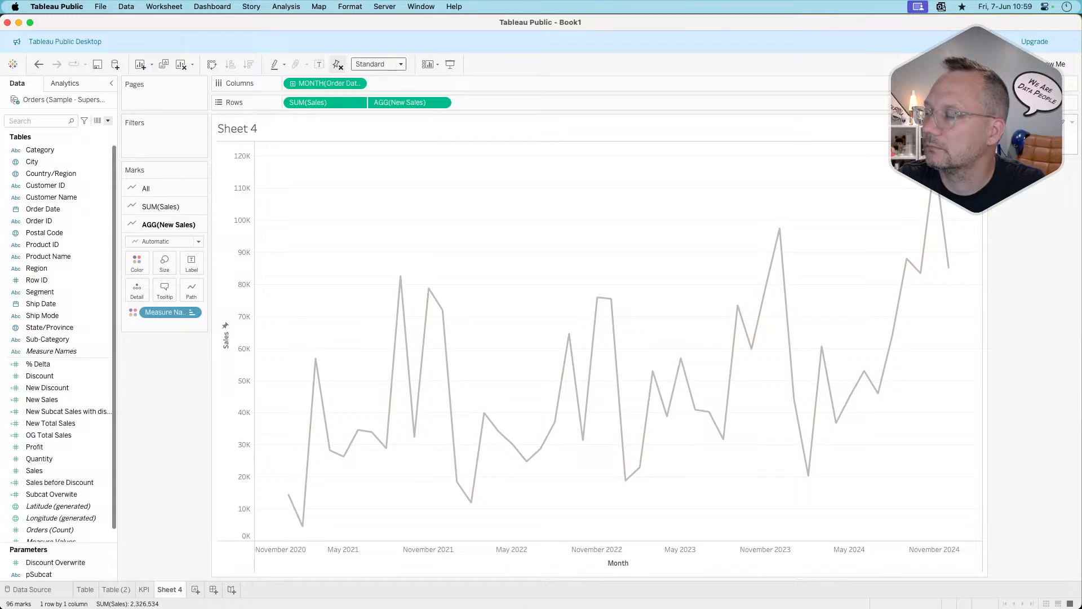
Undo the reordering of Measure Names on the line chart.
{"action": "left_click", "coordinate": [137, 263]}
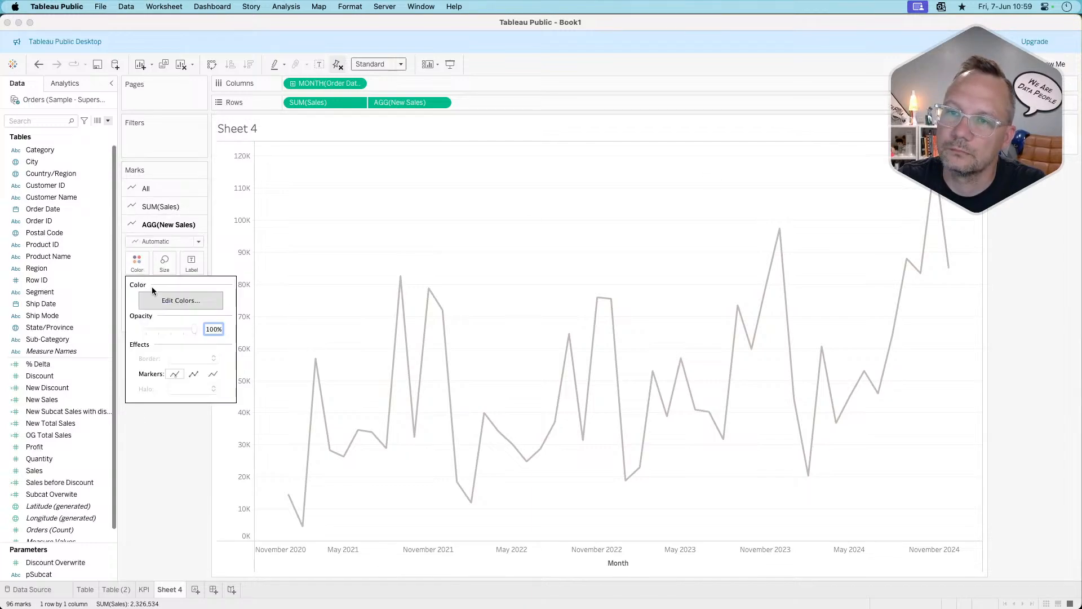
{"action": "left_click", "coordinate": [158, 469]}
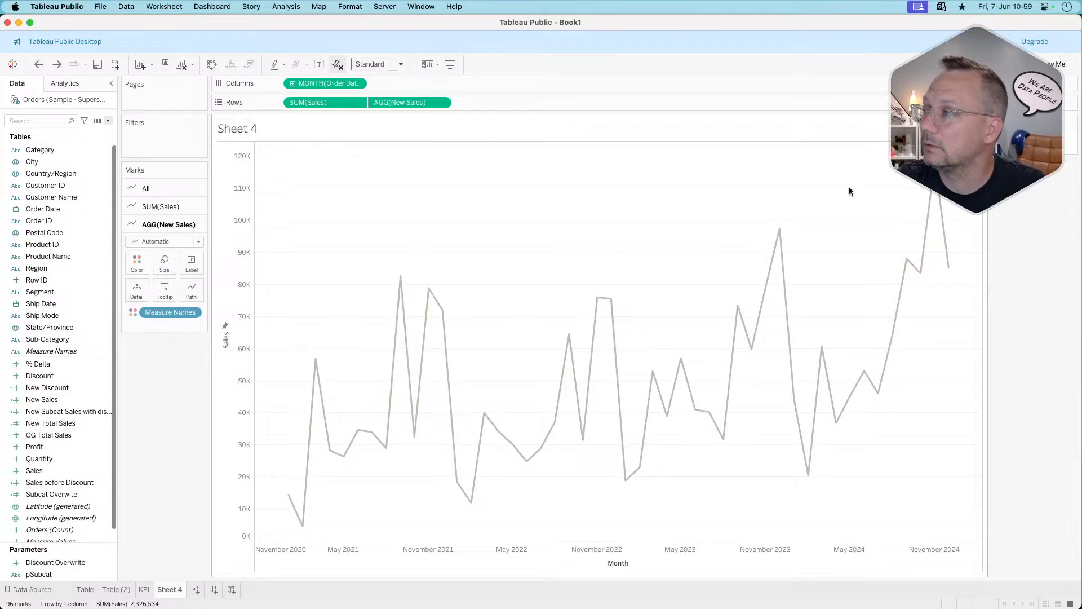
{"action": "key", "text": "super+z"}
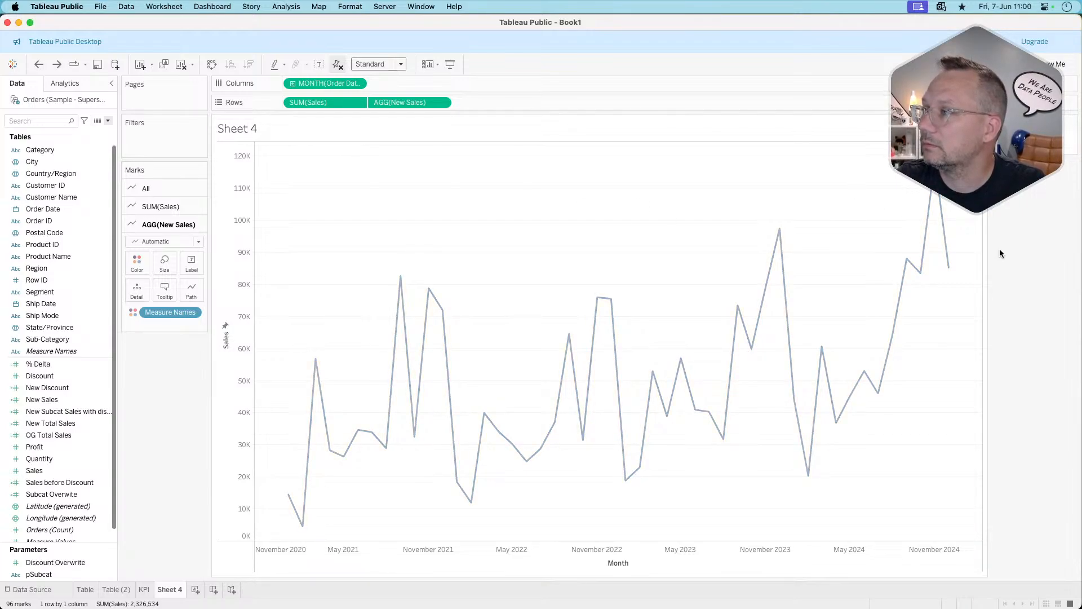
Place New Sales before Sales on Rows and hide the headers of both value axes.
{"action": "left_click_drag", "start_coordinate": [330, 102], "coordinate": [473, 103]}
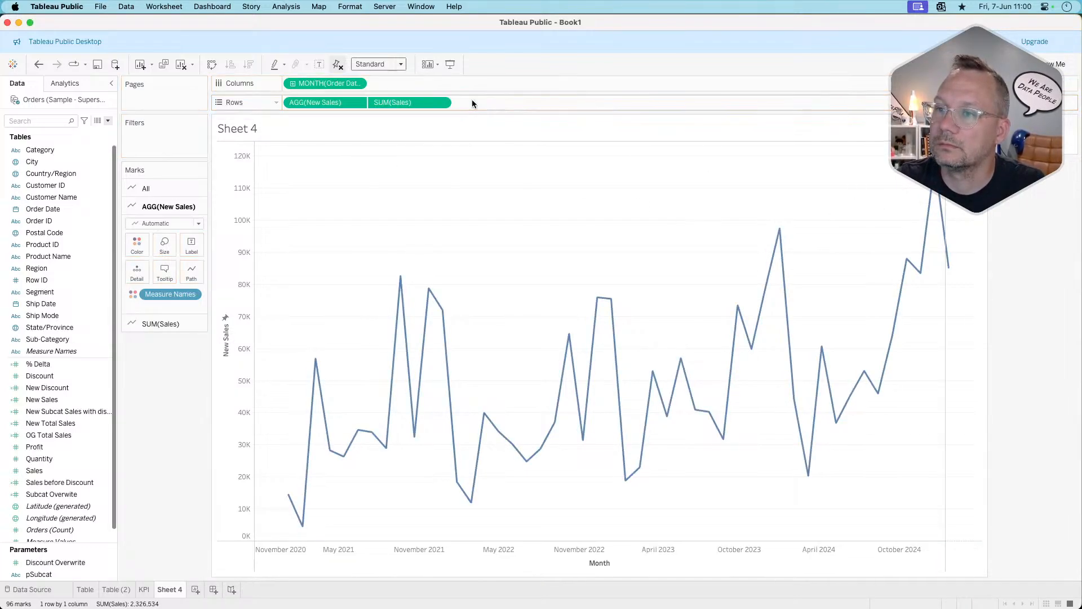
{"action": "right_click", "coordinate": [228, 253]}
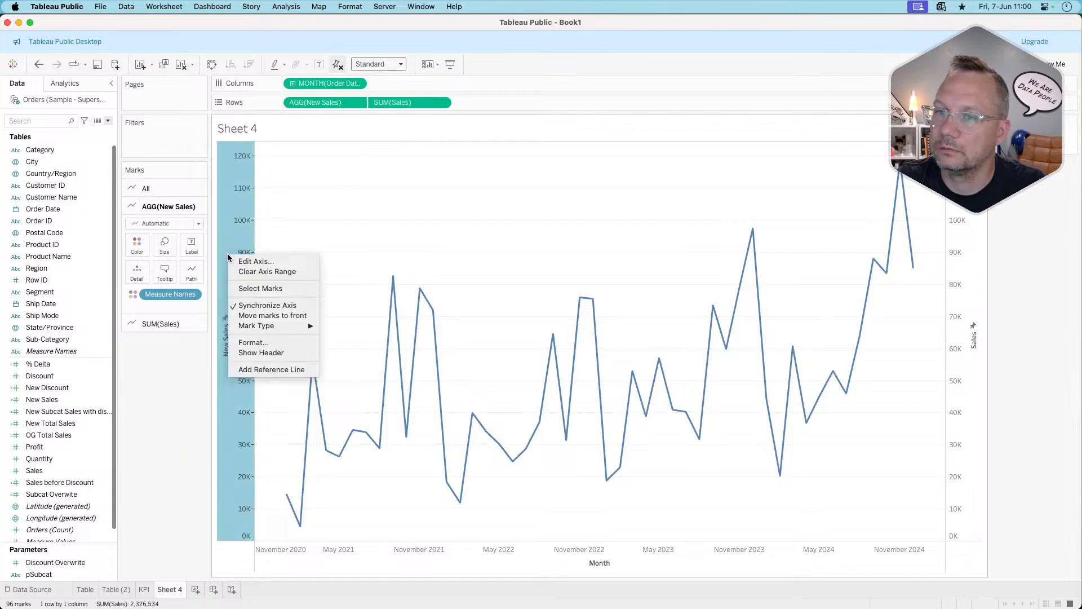
{"action": "left_click", "coordinate": [256, 352]}
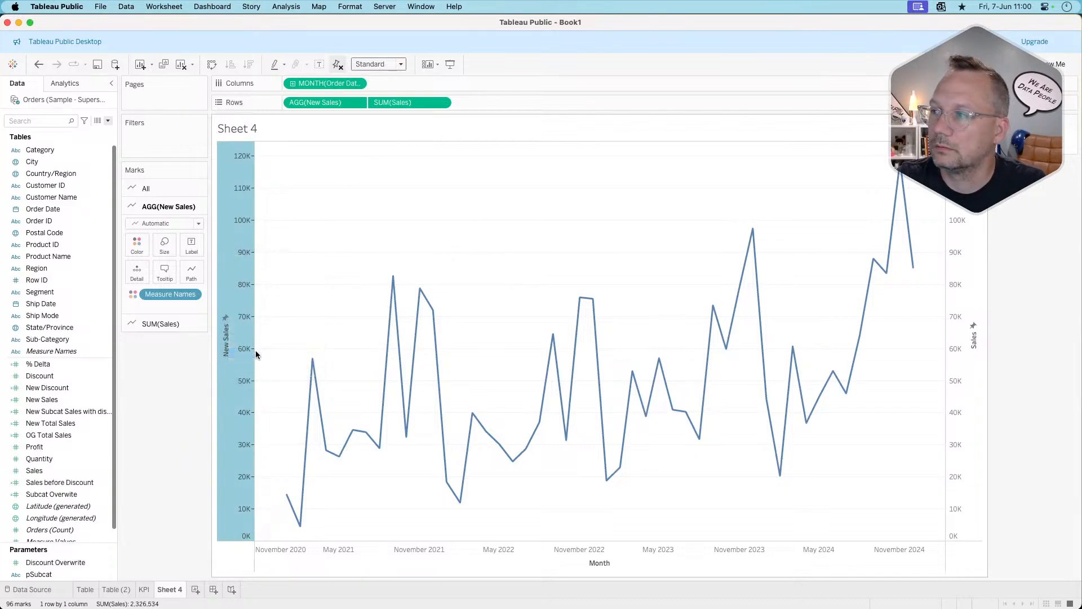
{"action": "right_click", "coordinate": [246, 300]}
{"action": "left_click", "coordinate": [270, 399]}
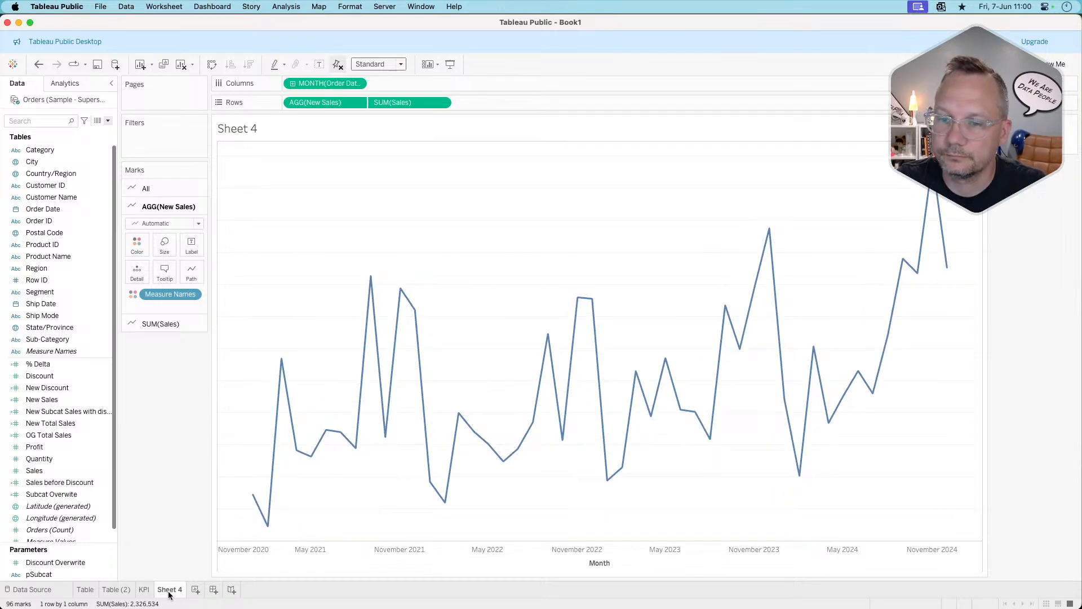
Show the pSubcat parameter control on the sheet and enter a new value for it.
{"action": "left_click", "coordinate": [101, 573]}
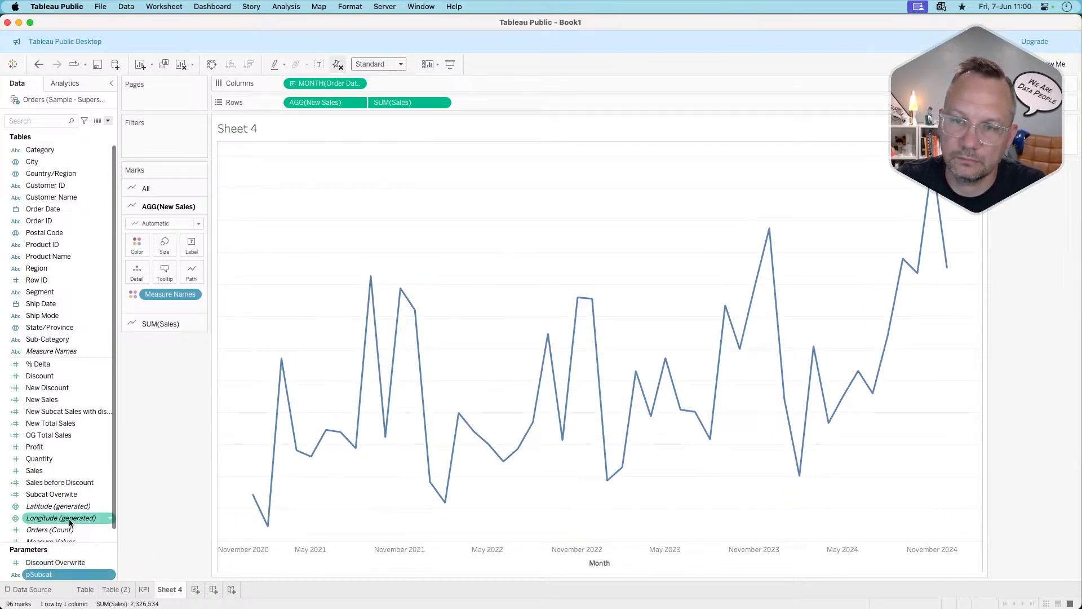
{"action": "right_click", "coordinate": [44, 578]}
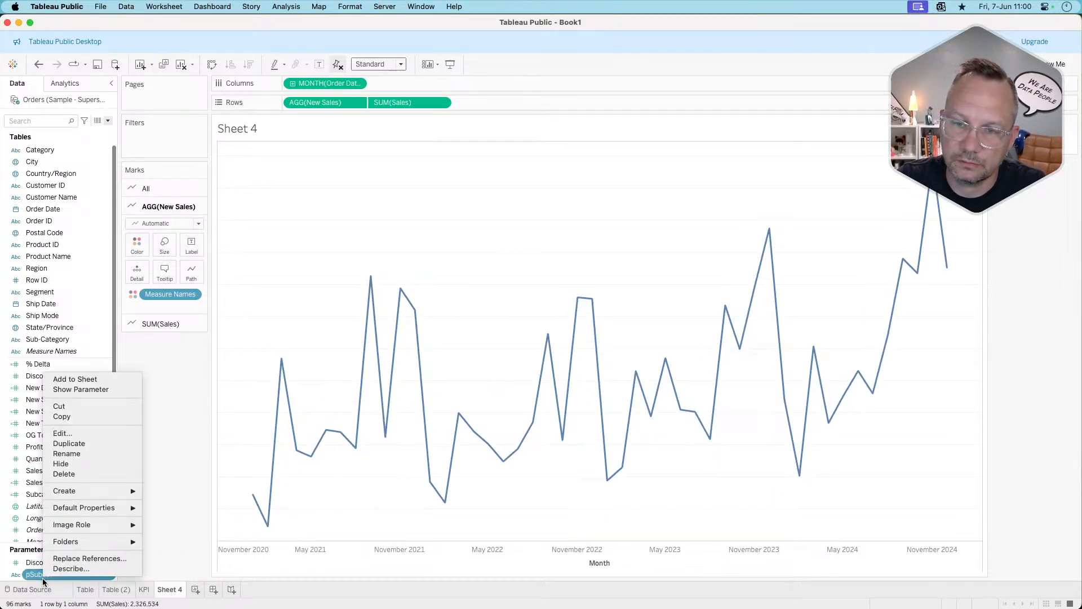
{"action": "left_click", "coordinate": [92, 389]}
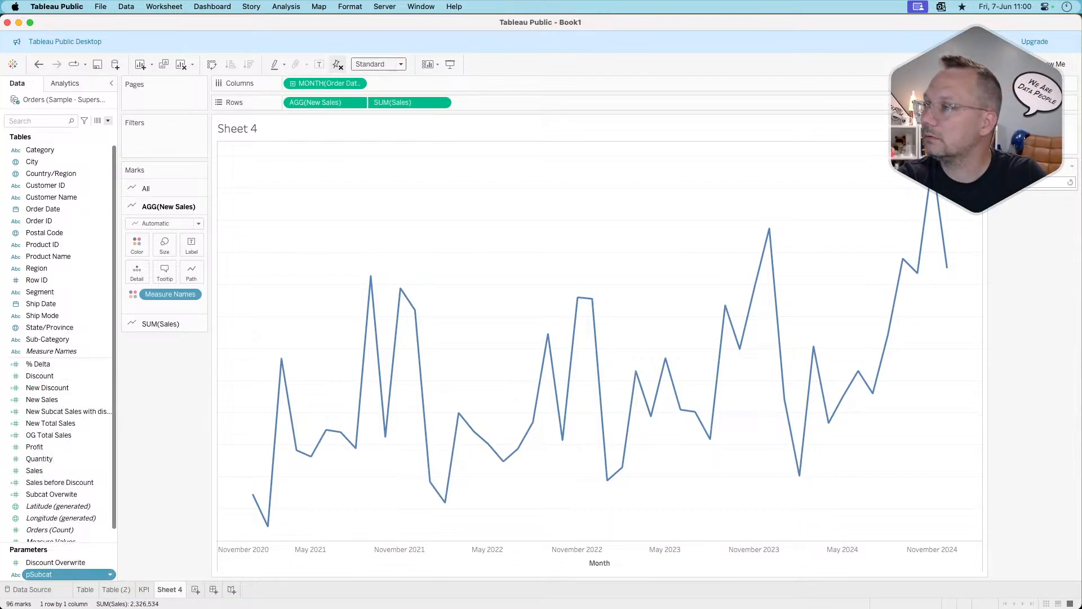
{"action": "key", "text": "Return"}
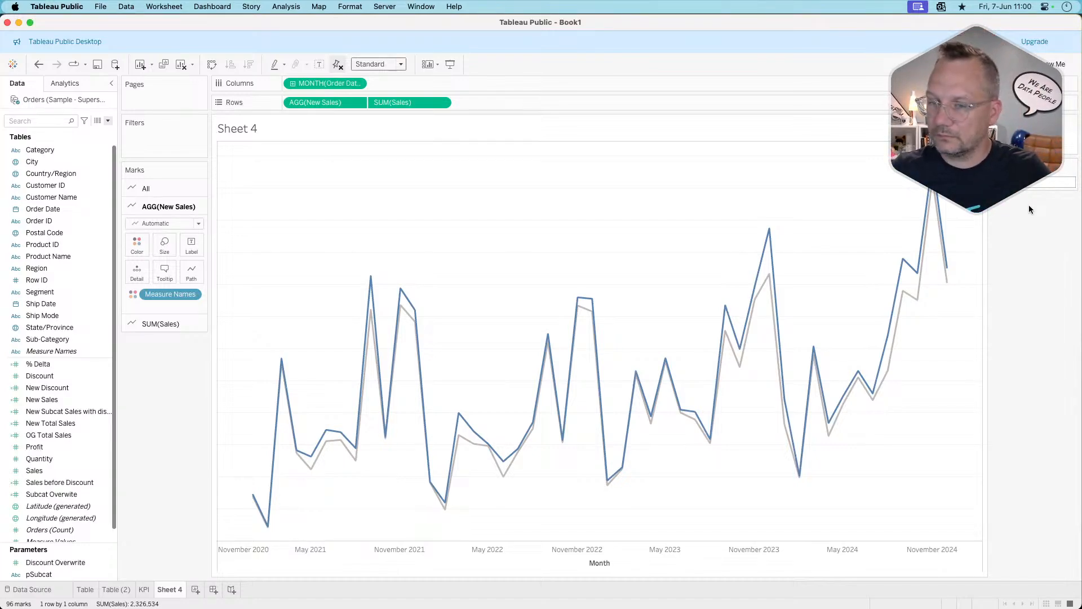
Rename Sheet 4 as Trend.
{"action": "double_click", "coordinate": [169, 589]}
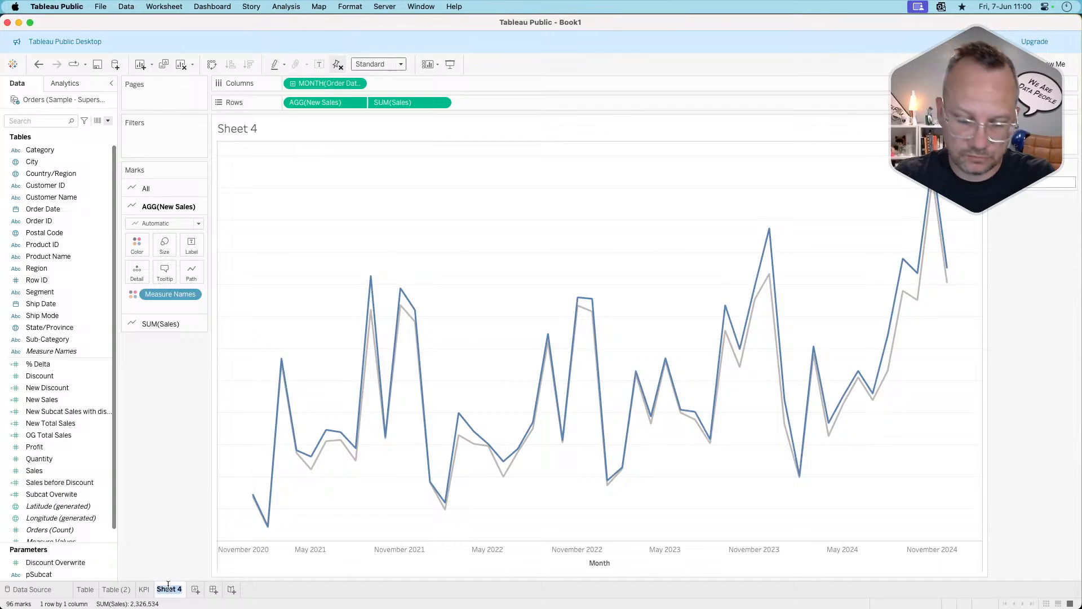
{"action": "type", "text": "Trend"}
{"action": "key", "text": "Return"}
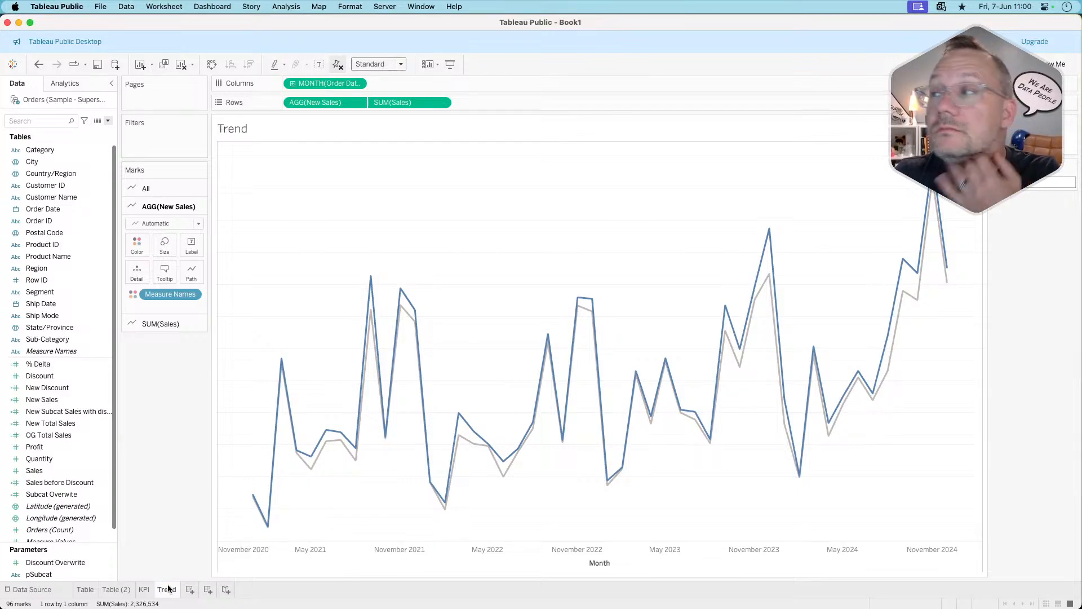
Set the aggregation of % Delta on the KPI sheet to Minimum.
{"action": "left_click", "coordinate": [144, 589]}
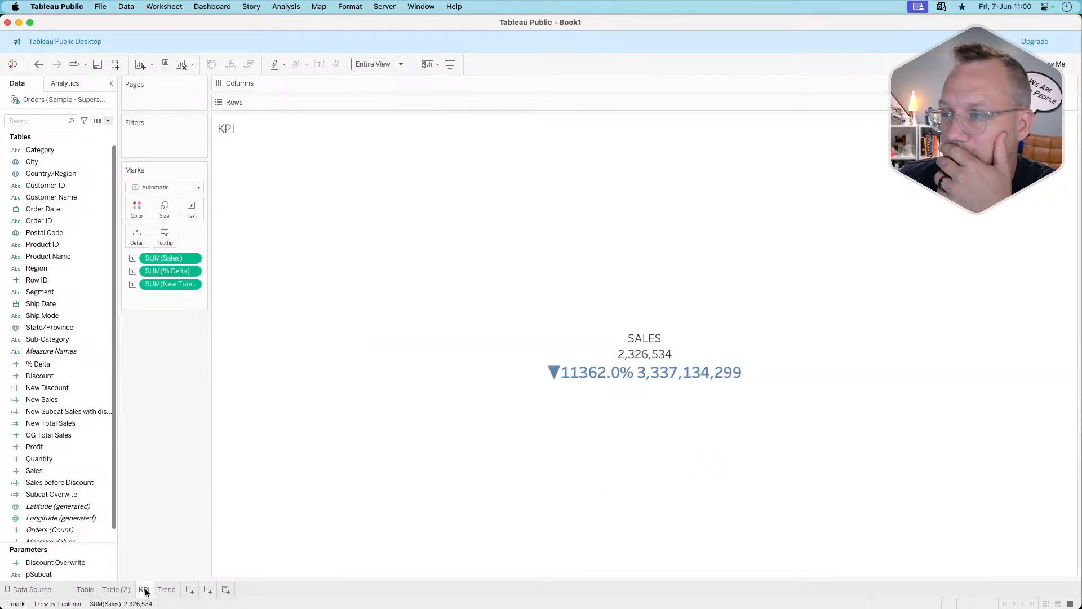
{"action": "left_click", "coordinate": [192, 271]}
{"action": "mouse_move", "coordinate": [192, 375]}
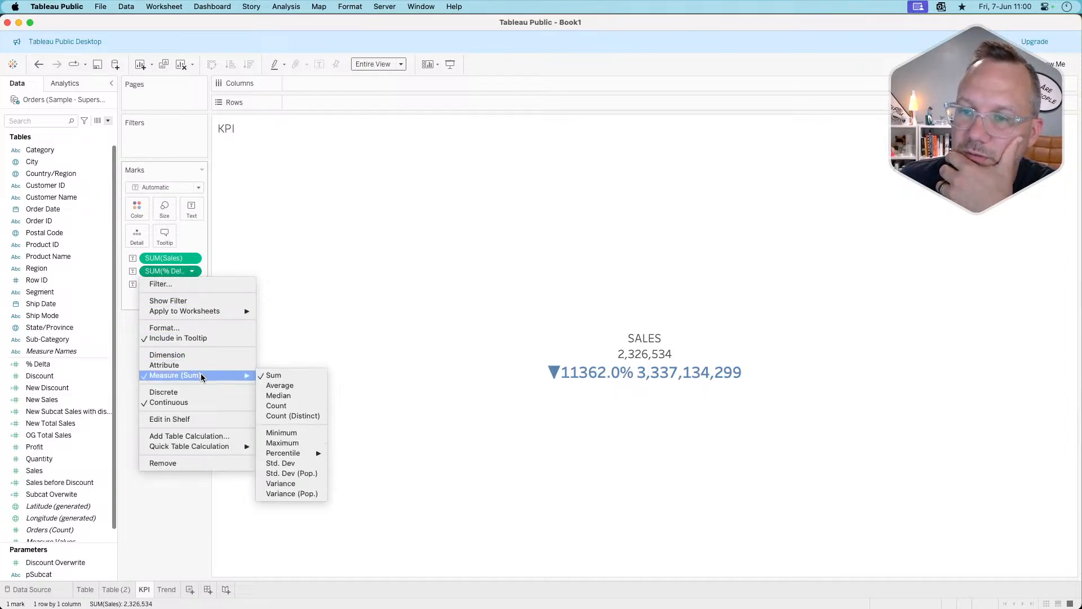
{"action": "left_click", "coordinate": [282, 433]}
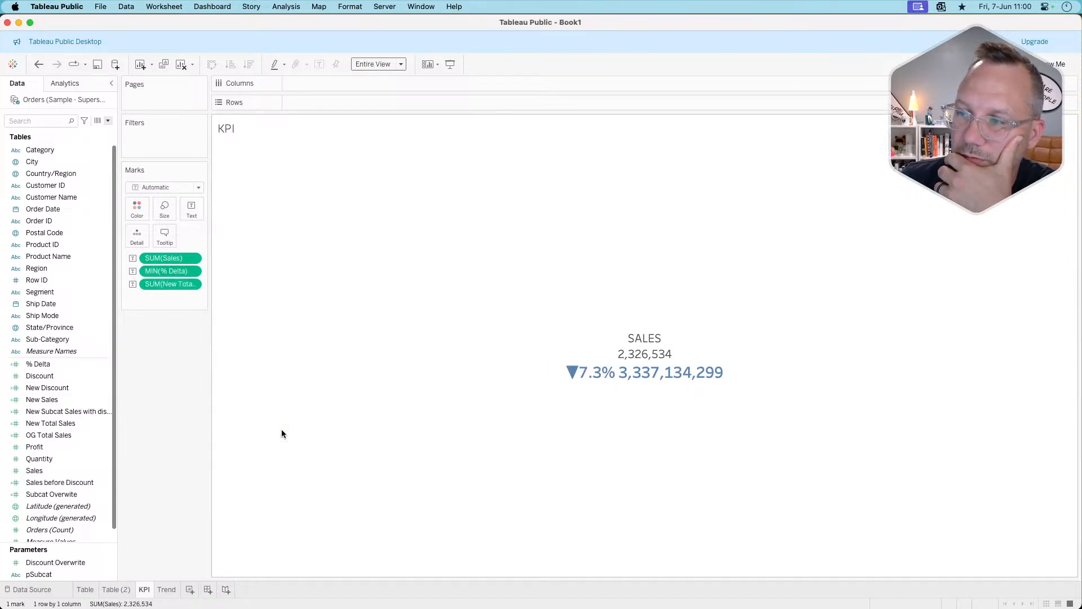
Set the aggregation of New Total Sales on the KPI sheet to Minimum.
{"action": "left_click", "coordinate": [192, 284]}
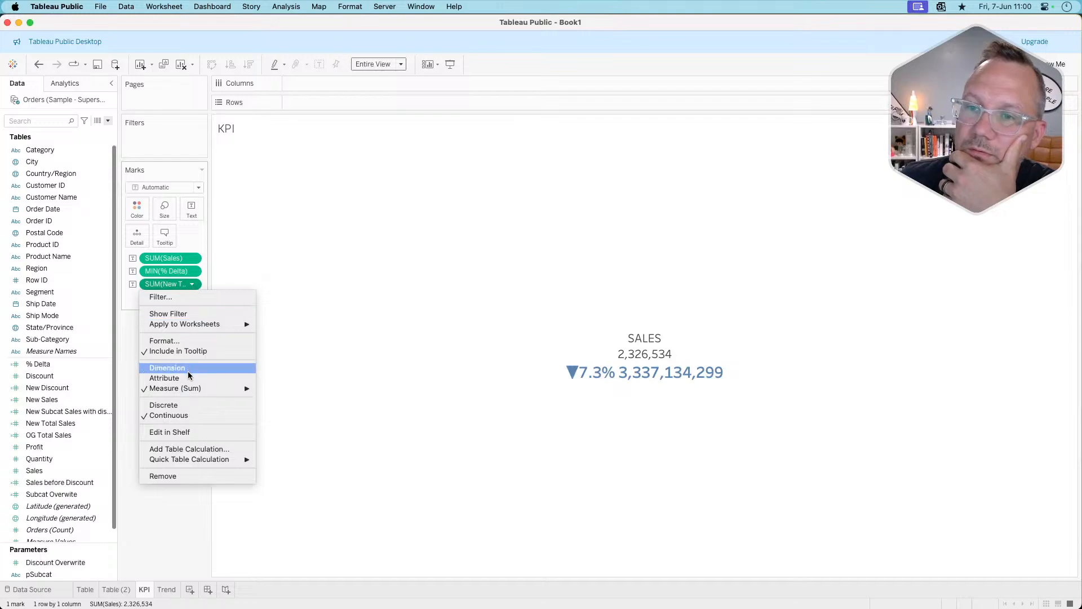
{"action": "mouse_move", "coordinate": [186, 388]}
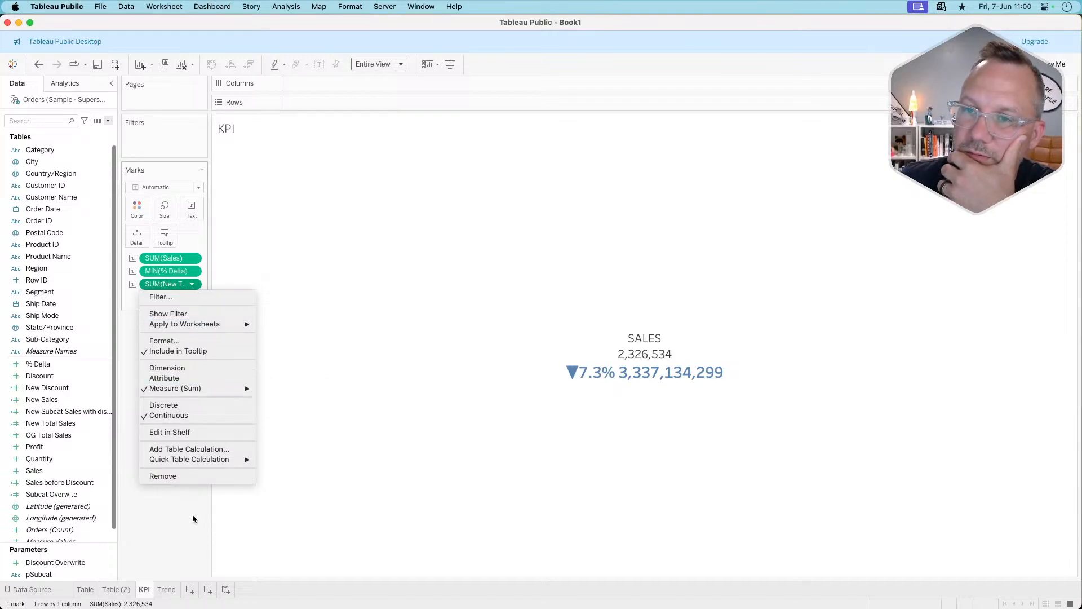
{"action": "mouse_move", "coordinate": [231, 388]}
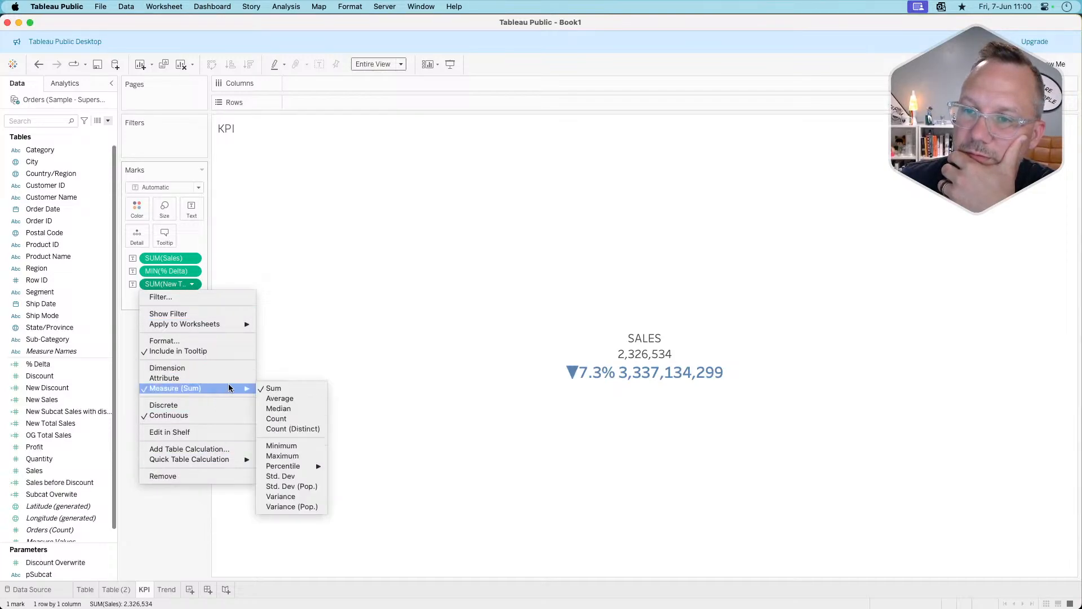
{"action": "left_click", "coordinate": [280, 445]}
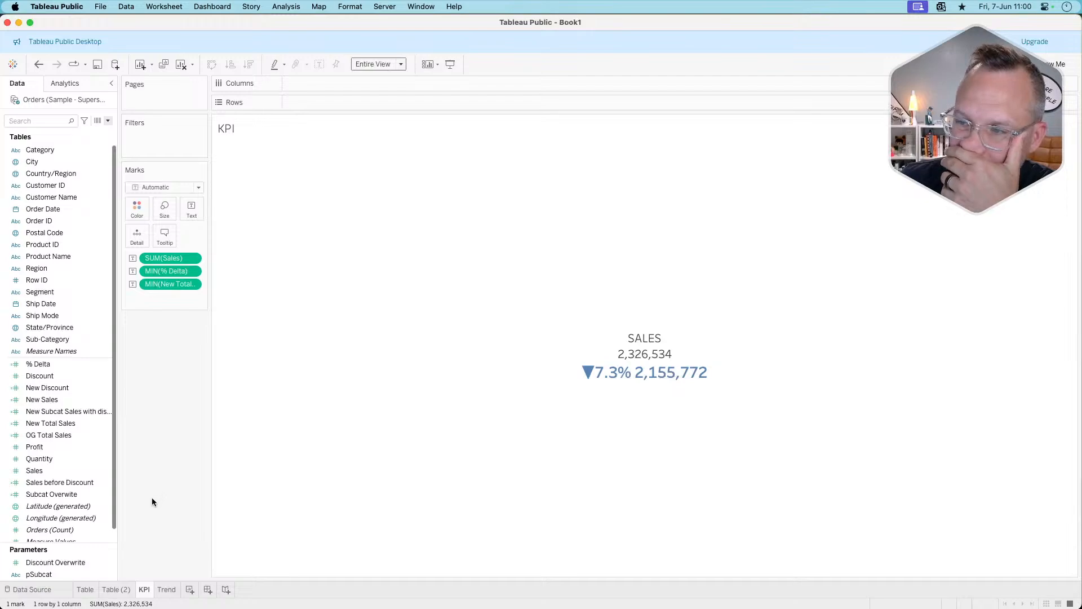
{"action": "left_click", "coordinate": [113, 590]}
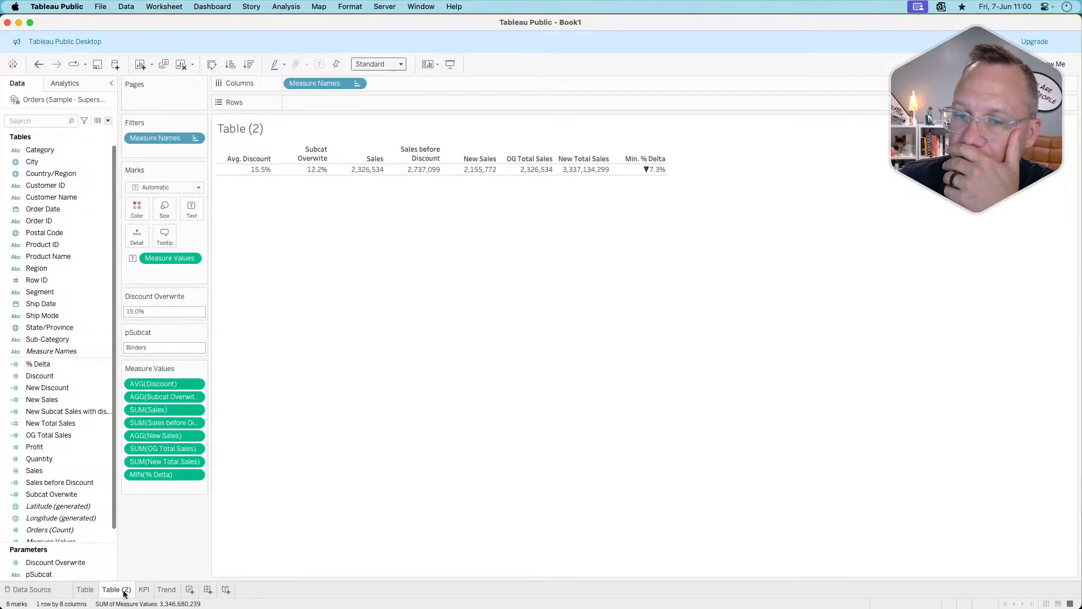
{"action": "left_click", "coordinate": [86, 590]}
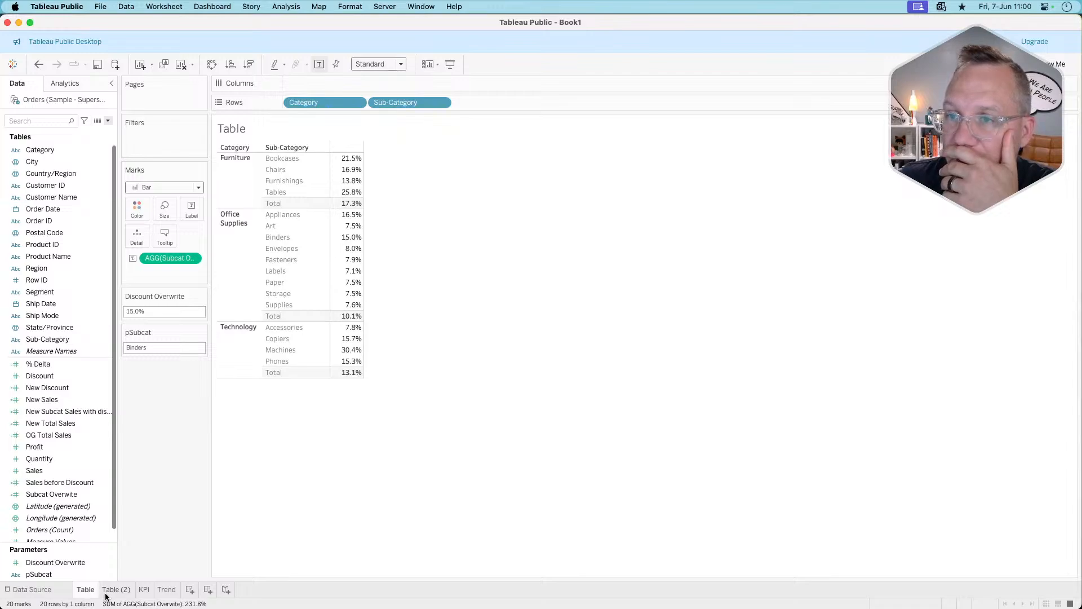
{"action": "left_click", "coordinate": [105, 594]}
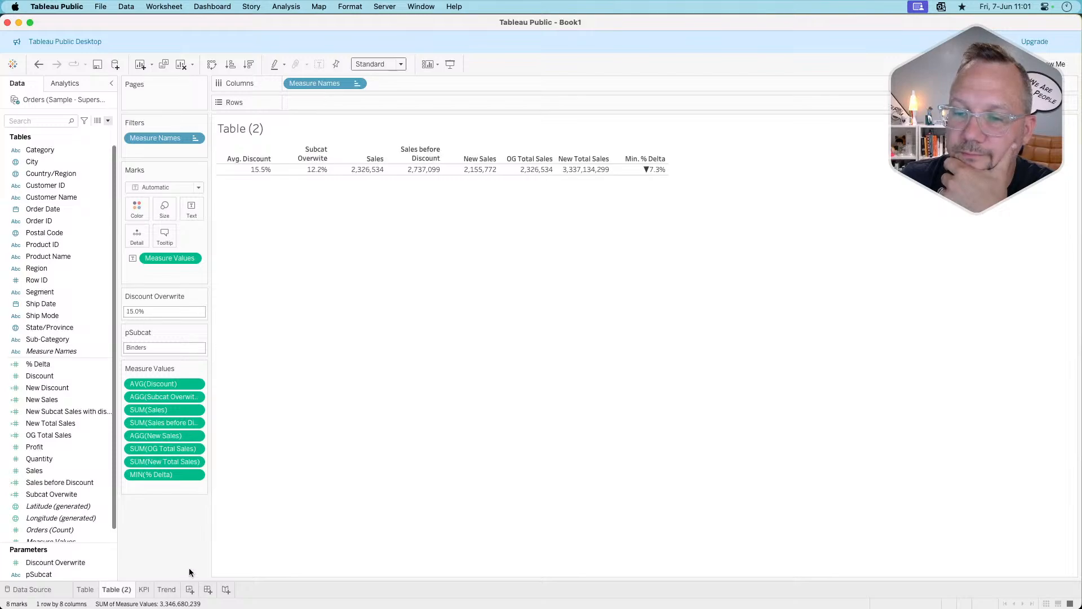
Create a new dashboard and set its fixed size to Generic Desktop (1366 x 768).
{"action": "left_click", "coordinate": [208, 589]}
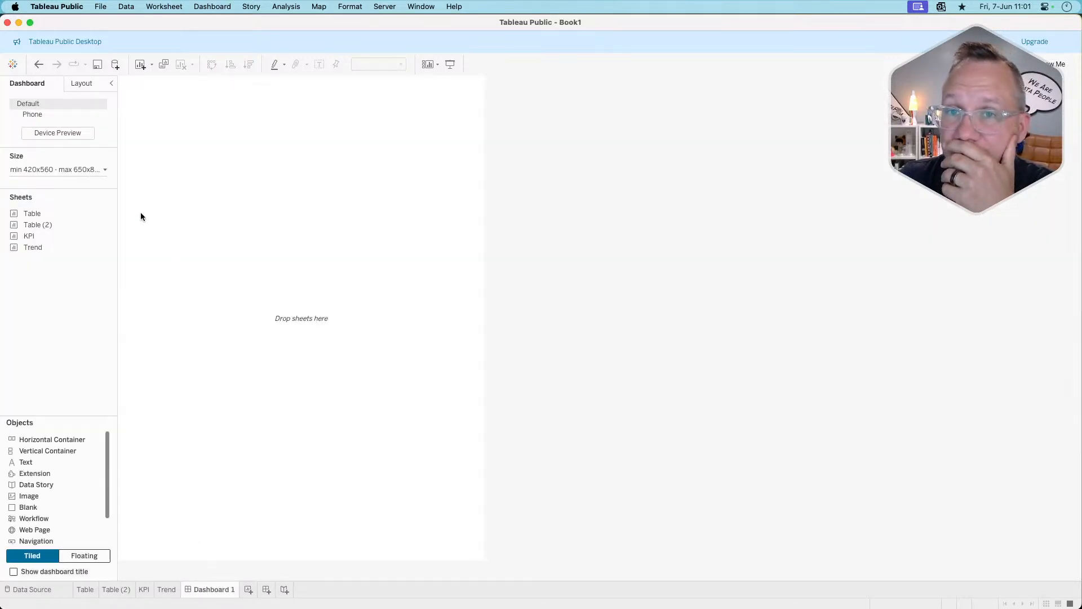
{"action": "left_click", "coordinate": [64, 169]}
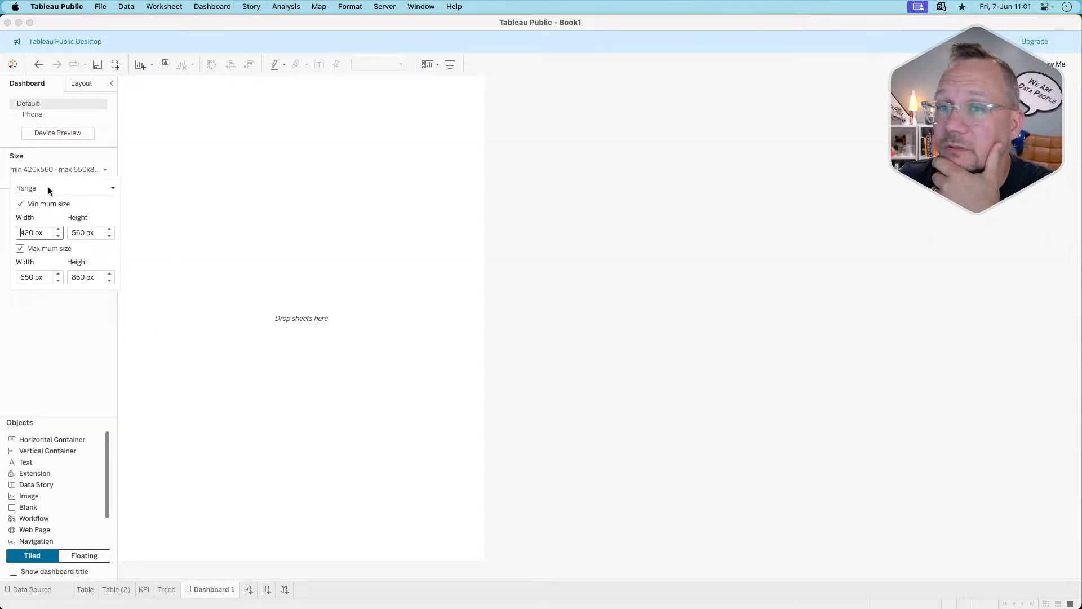
{"action": "left_click", "coordinate": [49, 189]}
{"action": "left_click", "coordinate": [49, 198]}
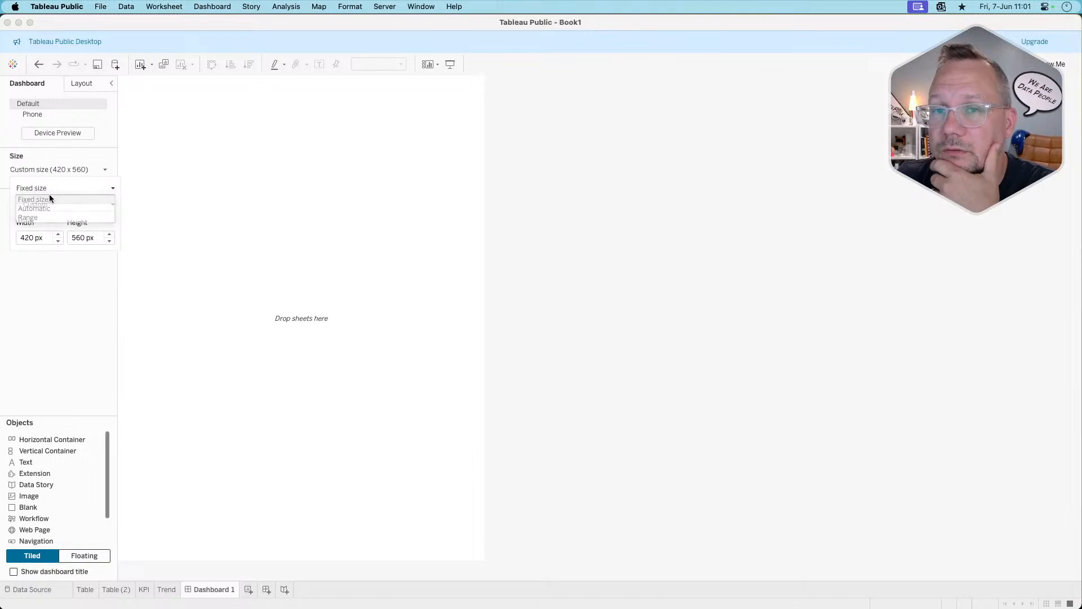
{"action": "left_click", "coordinate": [49, 192]}
{"action": "left_click", "coordinate": [42, 338]}
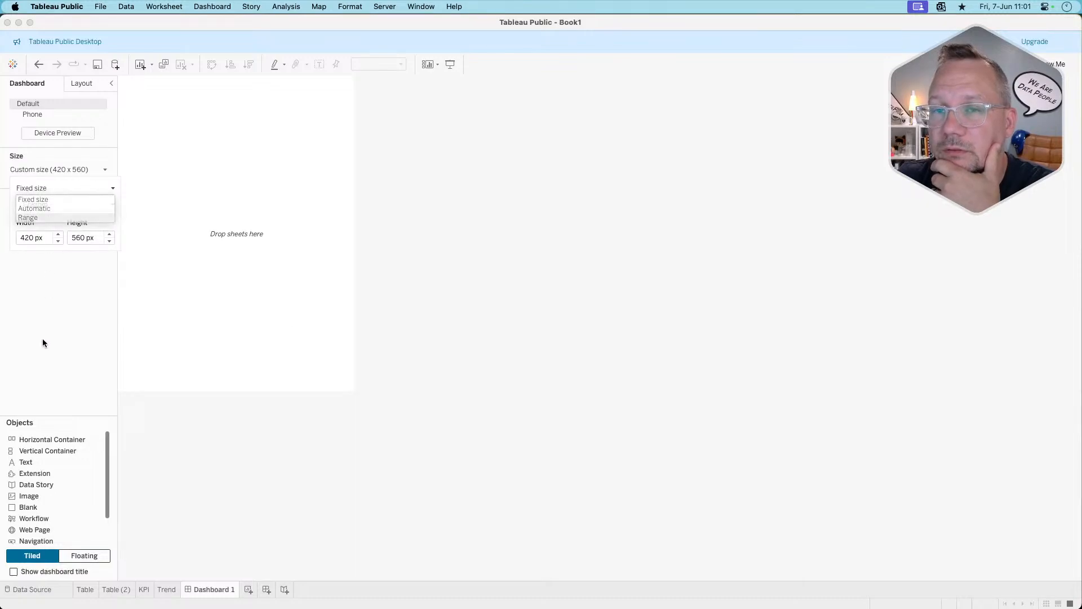
{"action": "left_click", "coordinate": [51, 200]}
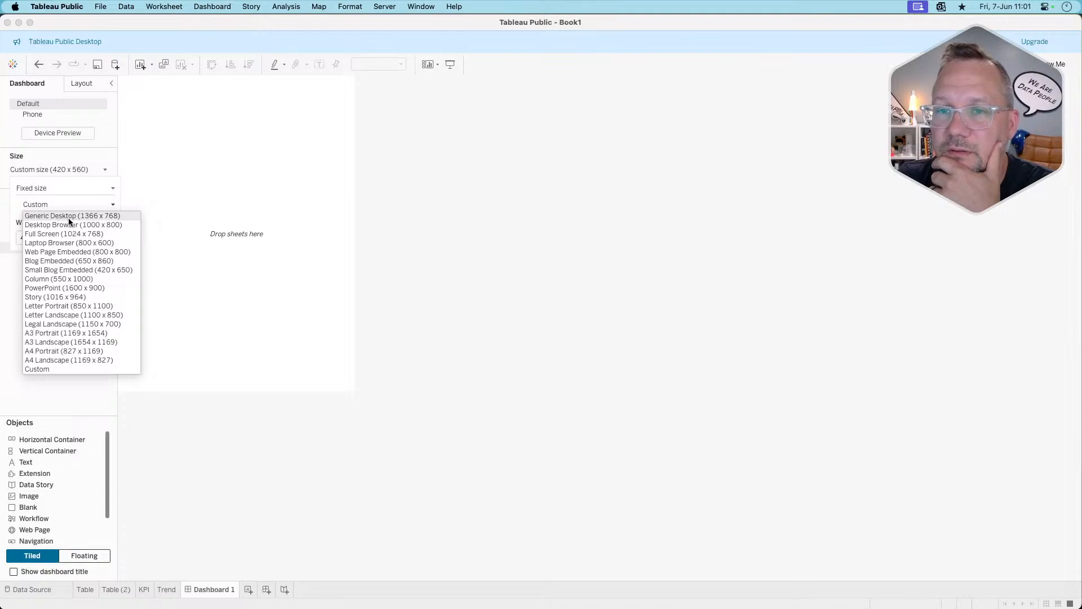
{"action": "left_click", "coordinate": [59, 217]}
{"action": "left_click", "coordinate": [58, 291]}
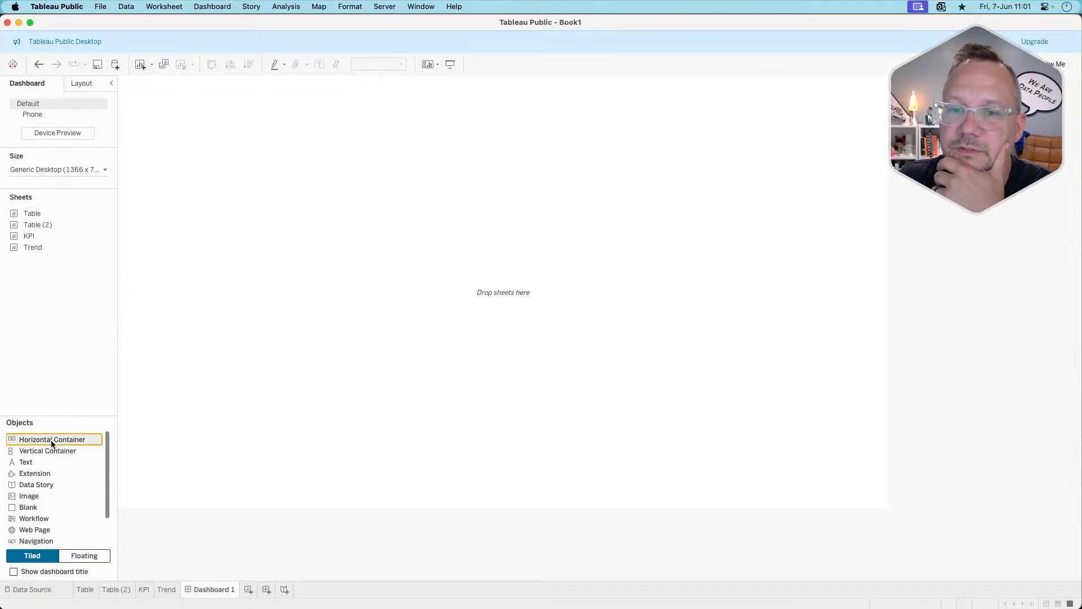
Add a horizontal container with a blank object to the dashboard and place the Table sheet at its start.
{"action": "left_click_drag", "start_coordinate": [50, 440], "coordinate": [368, 348]}
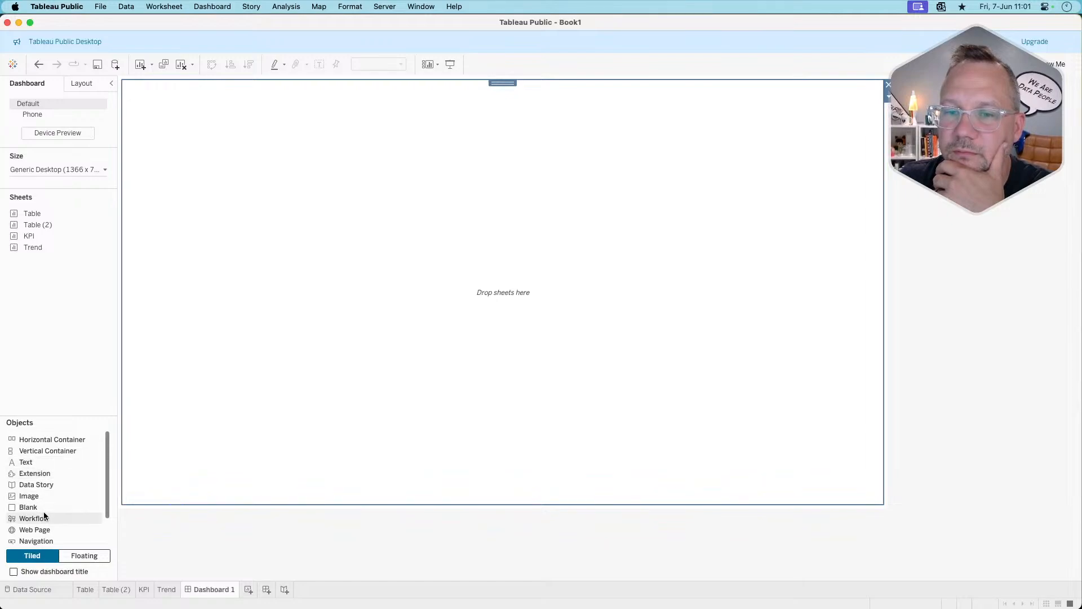
{"action": "left_click_drag", "start_coordinate": [44, 505], "coordinate": [413, 357]}
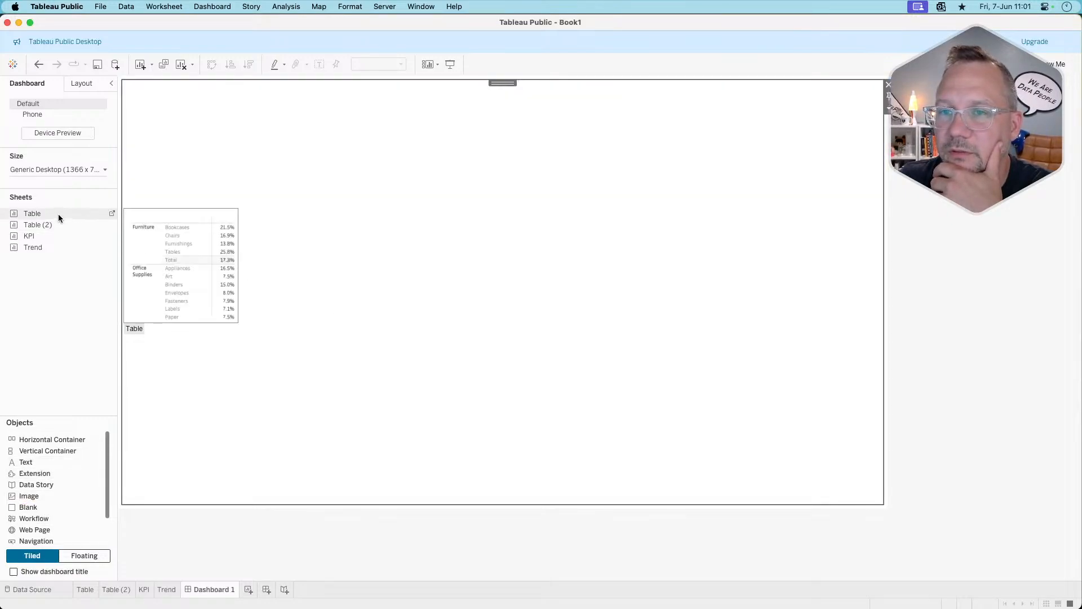
{"action": "left_click_drag", "start_coordinate": [59, 214], "coordinate": [252, 222]}
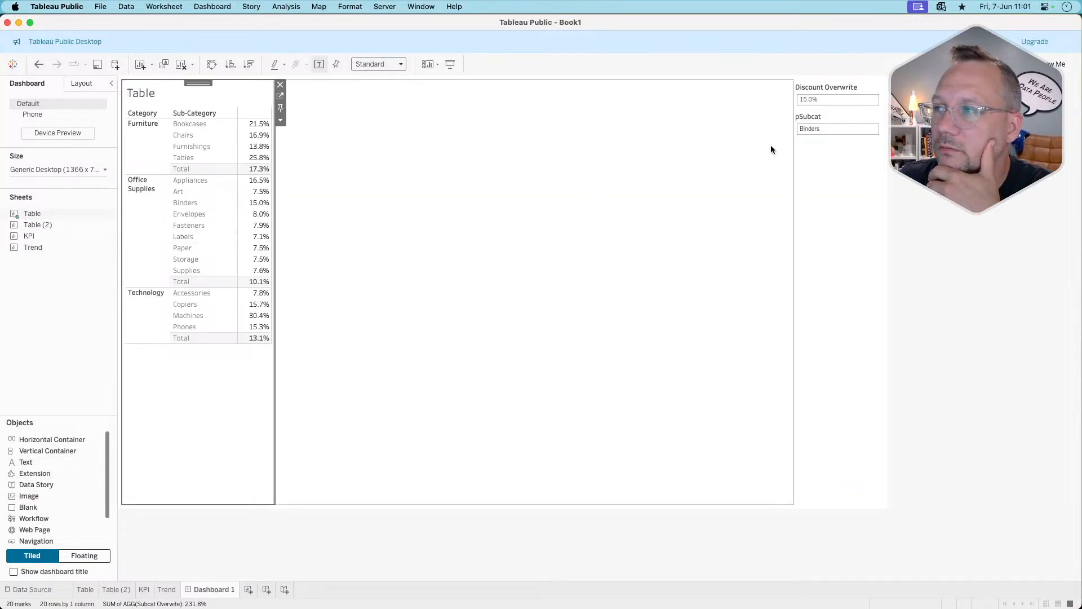
Remove the pSubcat parameter control from the dashboard.
{"action": "left_click", "coordinate": [843, 121]}
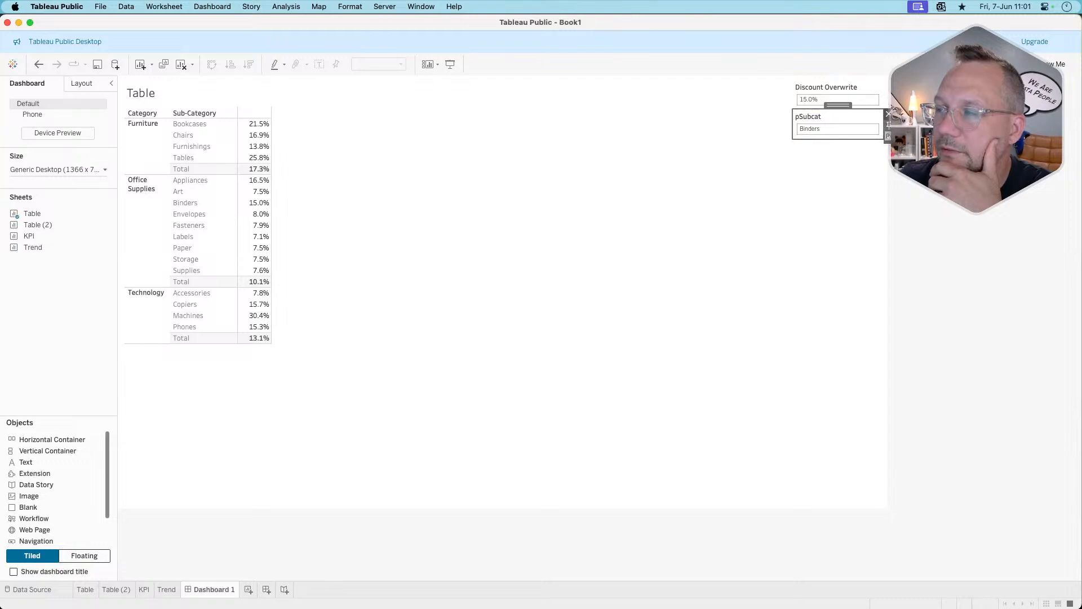
{"action": "key", "text": "Delete"}
{"action": "left_click", "coordinate": [189, 193]}
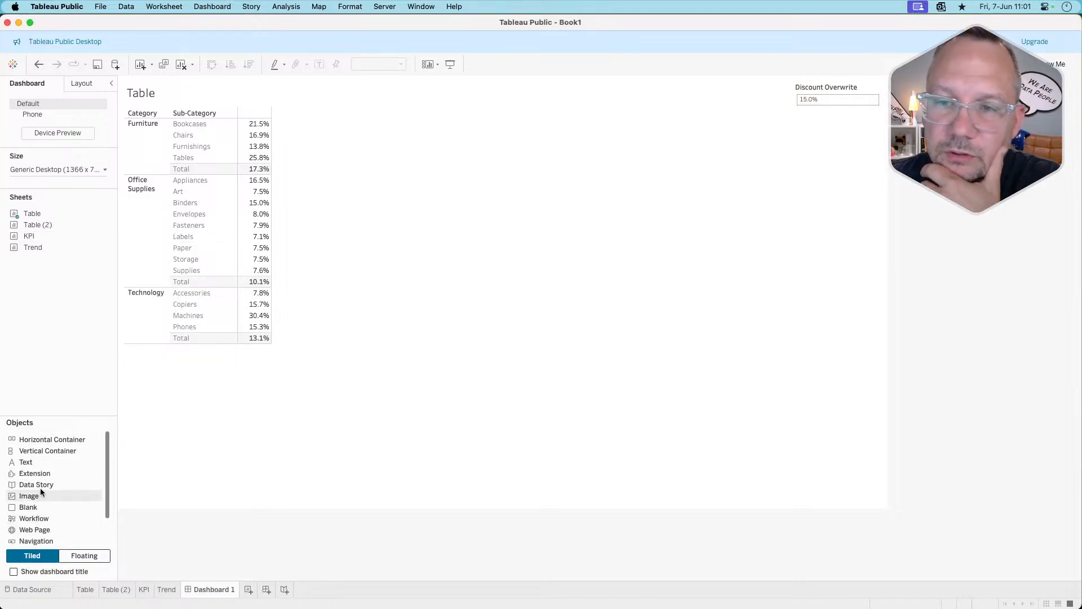
Add a vertical container beside the Table sheet and move the blank object into it.
{"action": "left_click_drag", "start_coordinate": [51, 440], "coordinate": [372, 284]}
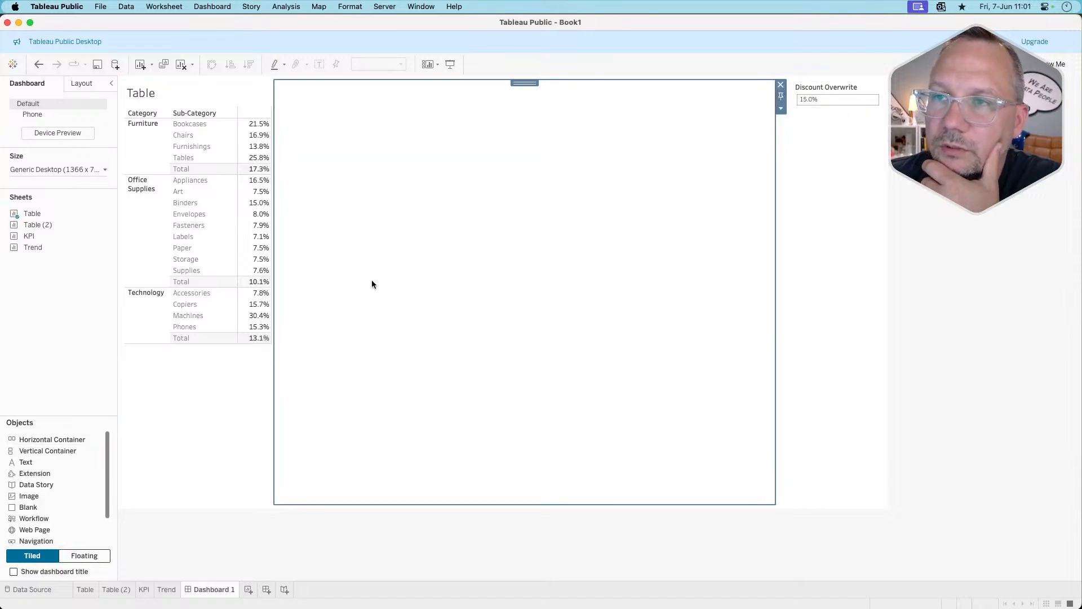
{"action": "left_click", "coordinate": [779, 206]}
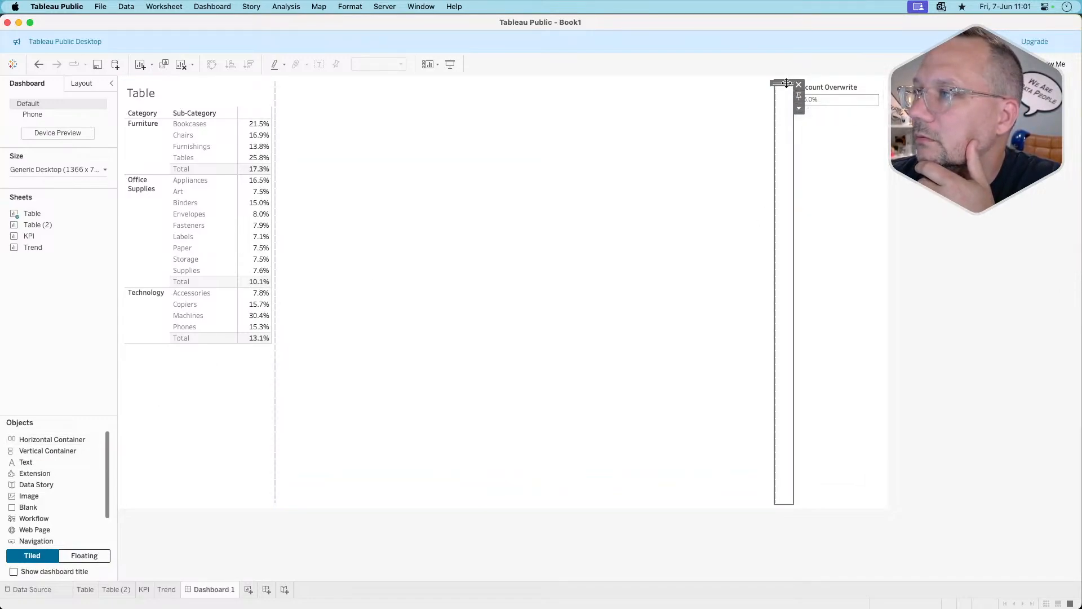
{"action": "left_click_drag", "start_coordinate": [784, 84], "coordinate": [679, 149]}
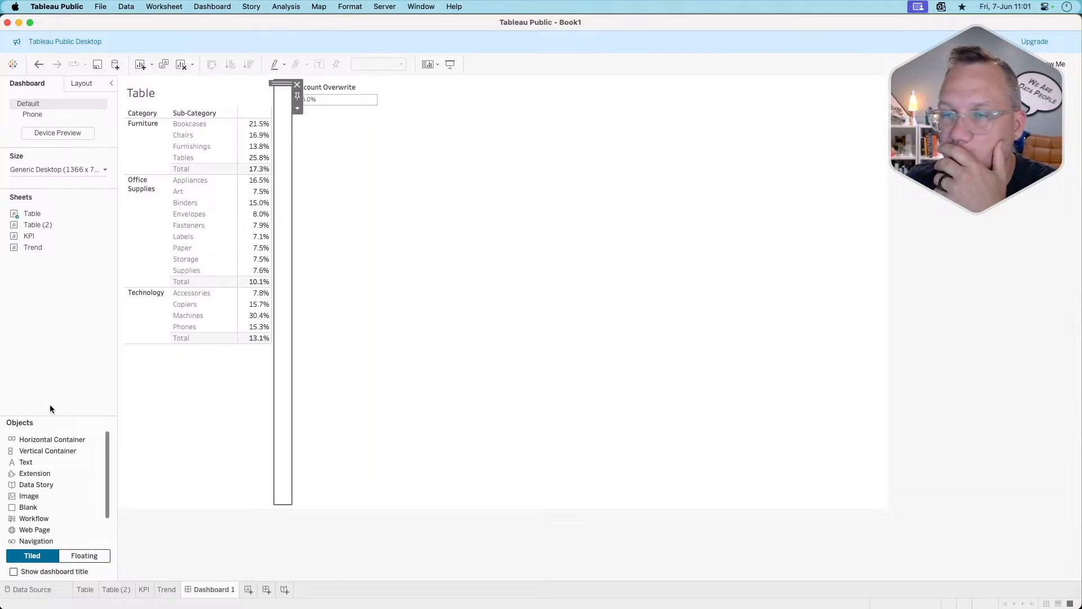
Set the width of the narrow container beside the Table sheet to 1000 pixels.
{"action": "mouse_move", "coordinate": [45, 234]}
{"action": "left_mouse_down"}
{"action": "mouse_move", "coordinate": [232, 178]}
{"action": "mouse_move", "coordinate": [284, 176]}
{"action": "mouse_move", "coordinate": [281, 119]}
{"action": "left_mouse_up"}
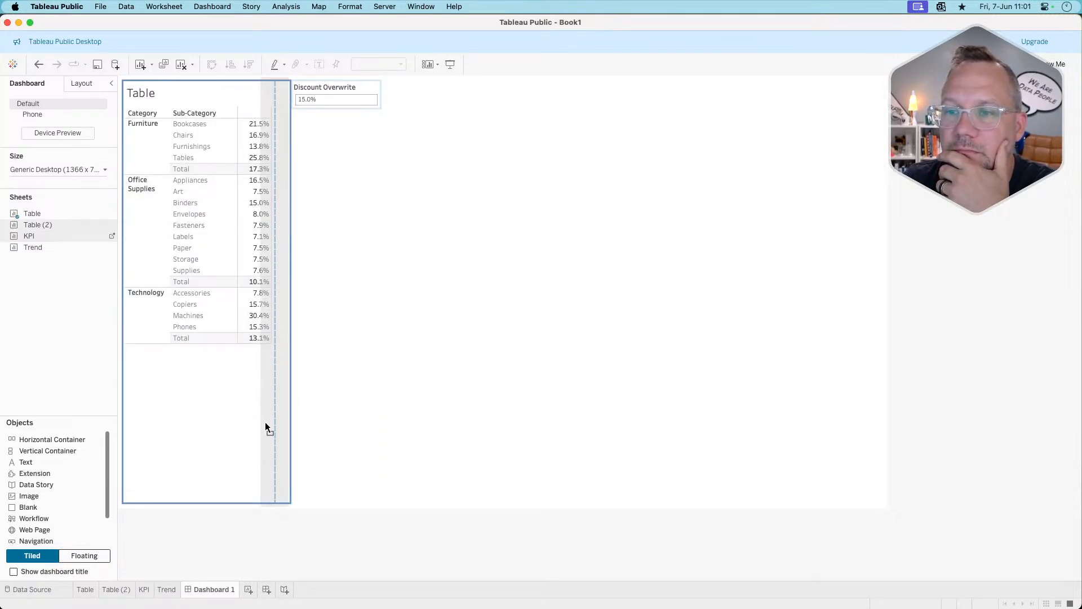
{"action": "left_click_drag", "start_coordinate": [266, 426], "coordinate": [288, 249]}
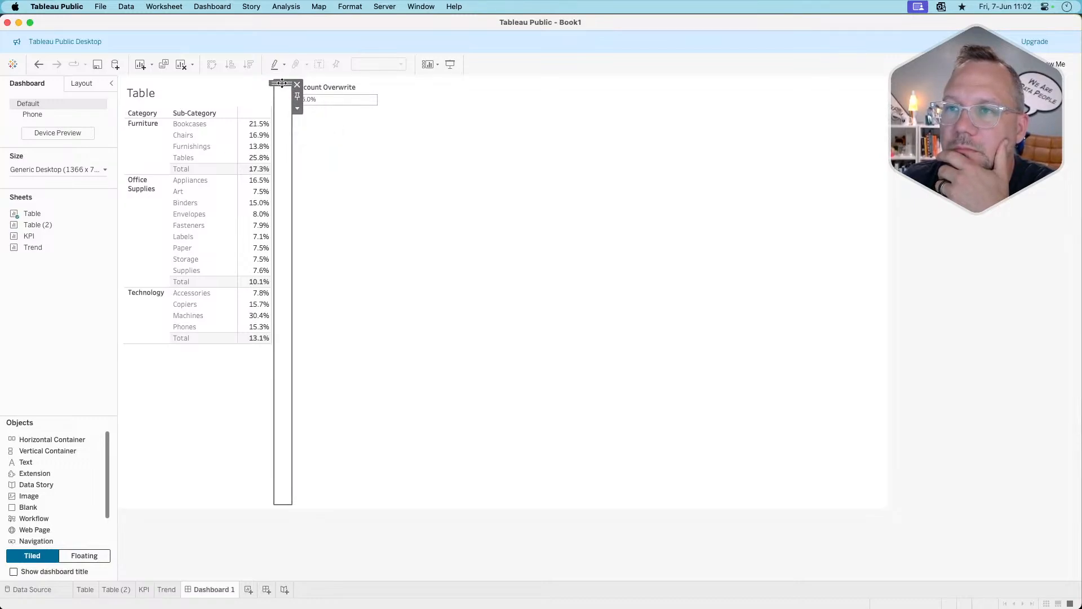
{"action": "left_click", "coordinate": [297, 108]}
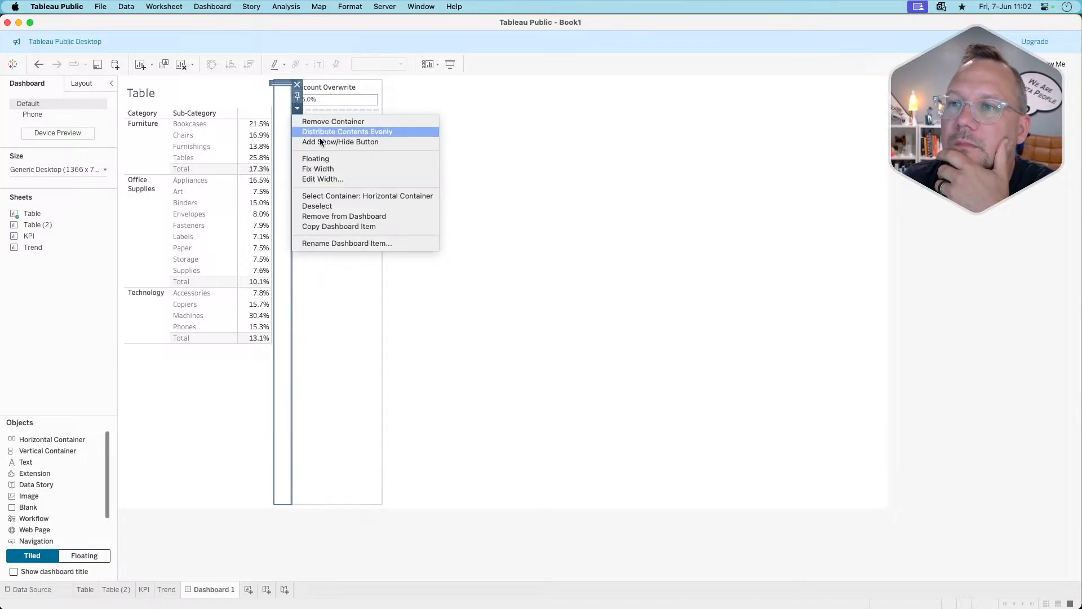
{"action": "left_click", "coordinate": [332, 176]}
{"action": "type", "text": "1000"}
{"action": "key", "text": "Return"}
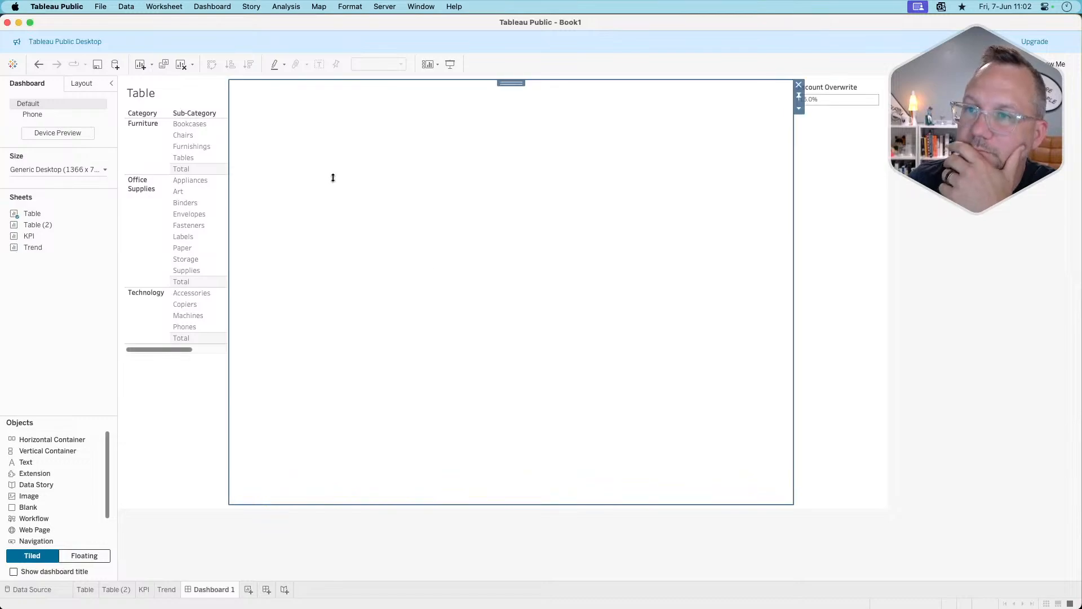
Place the KPI sheet above the Trend sheet in the wide container and hide both sheet titles.
{"action": "left_click_drag", "start_coordinate": [62, 233], "coordinate": [465, 148]}
{"action": "left_click_drag", "start_coordinate": [34, 247], "coordinate": [509, 198]}
{"action": "right_click", "coordinate": [279, 86]}
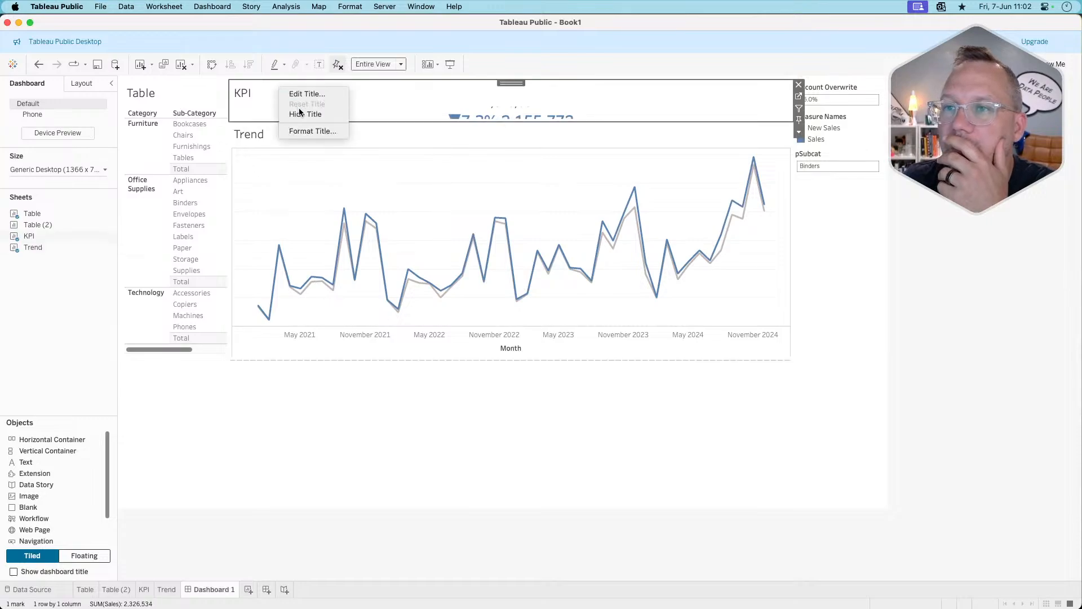
{"action": "left_click", "coordinate": [303, 114]}
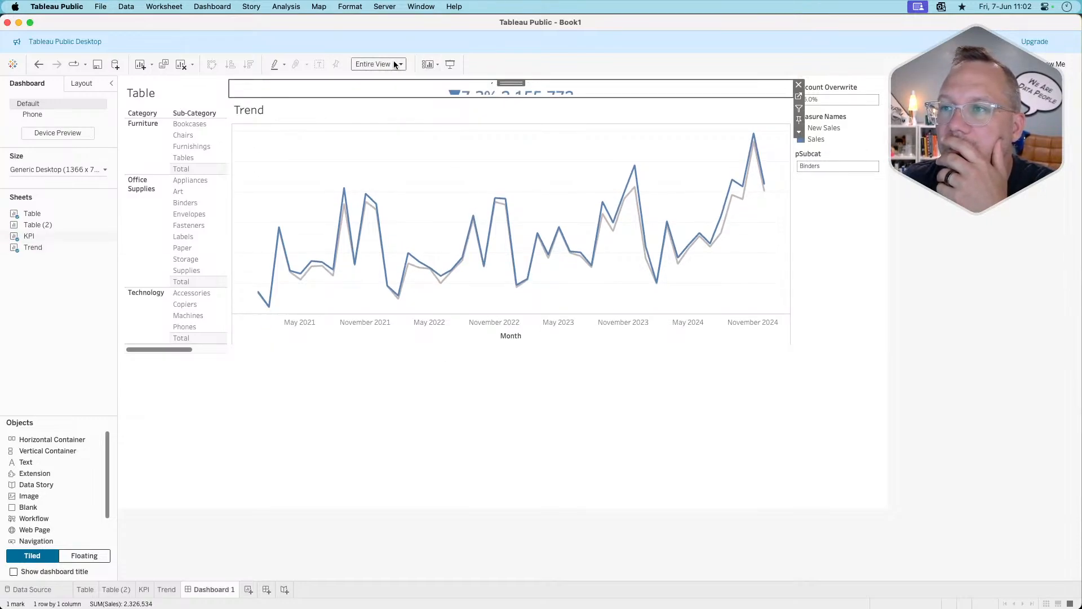
{"action": "left_click", "coordinate": [369, 106]}
{"action": "right_click", "coordinate": [371, 107]}
{"action": "left_click", "coordinate": [390, 136]}
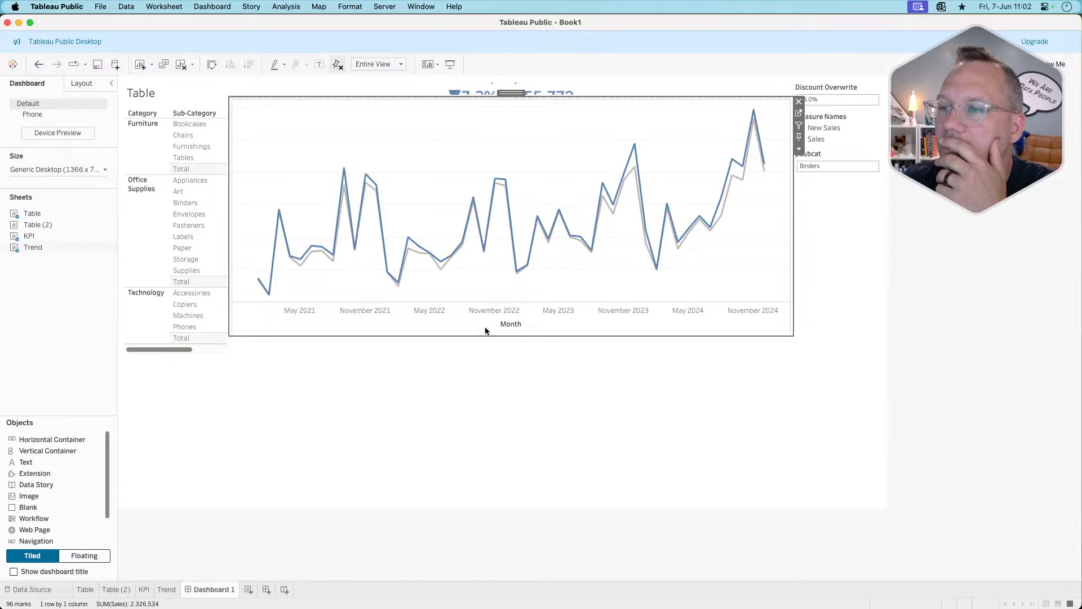
Remove the blank object below the trend chart and the Measure Names legend from the dashboard.
{"action": "left_click", "coordinate": [472, 454]}
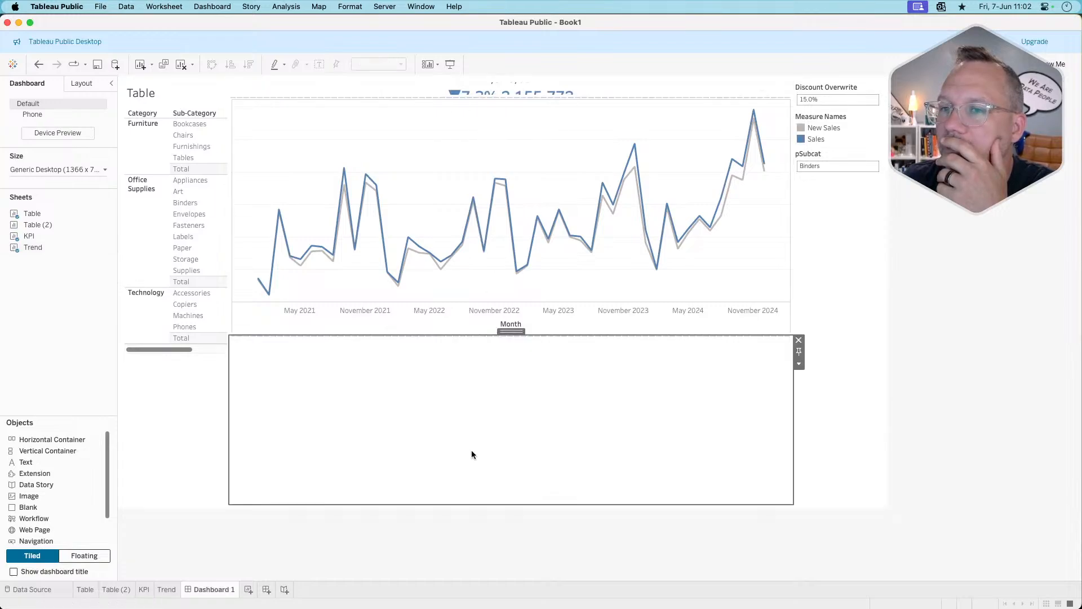
{"action": "left_click", "coordinate": [799, 339]}
{"action": "left_click", "coordinate": [830, 233]}
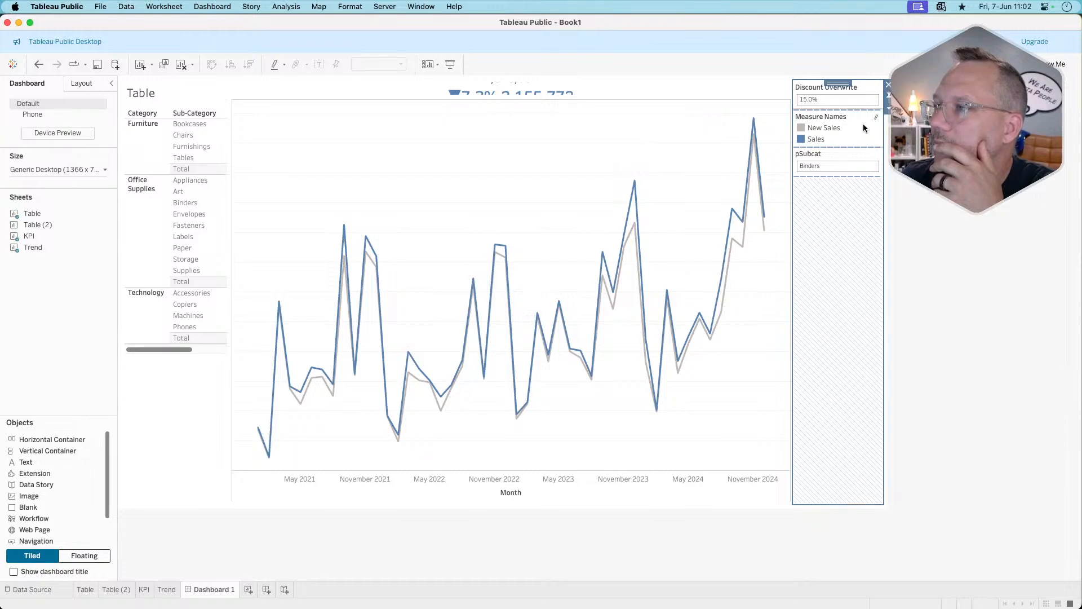
{"action": "left_click", "coordinate": [864, 127]}
{"action": "key", "text": "Delete"}
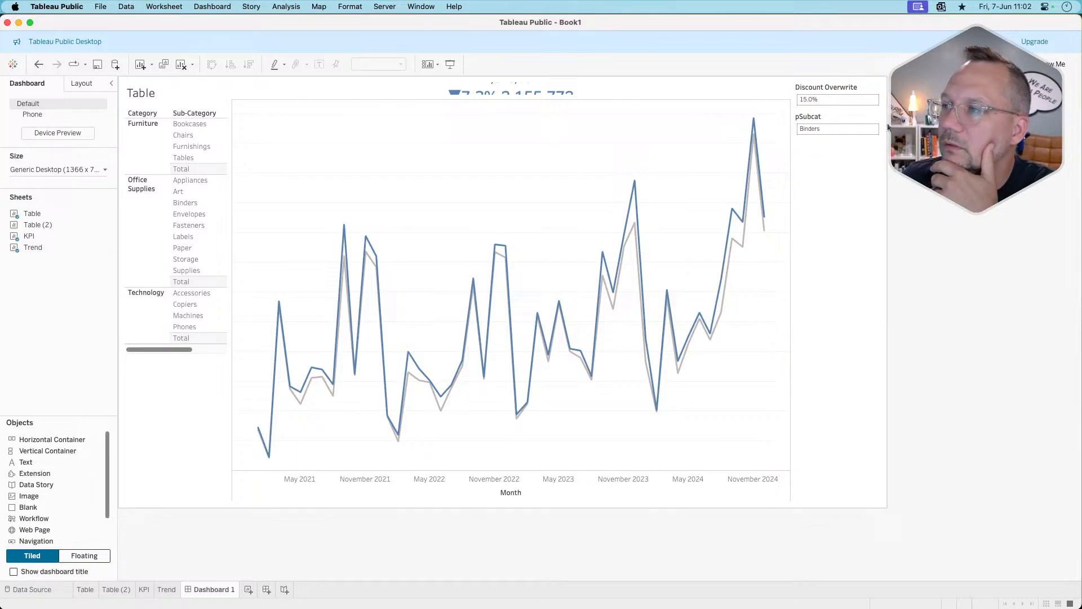
Release the fixed width of the container holding the KPI and Trend sheets.
{"action": "left_click", "coordinate": [837, 117]}
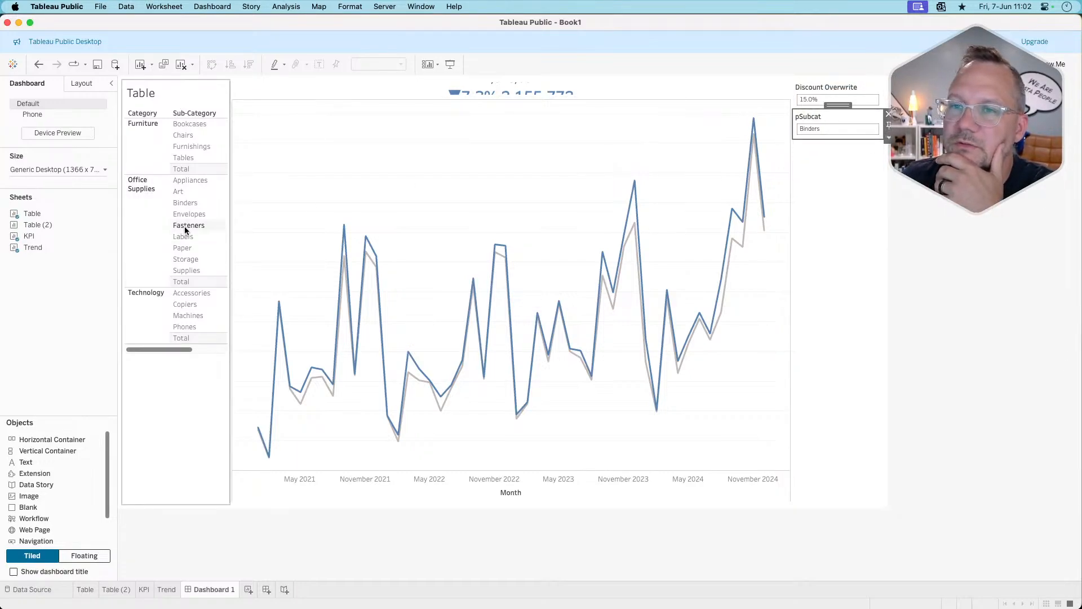
{"action": "left_click", "coordinate": [180, 389]}
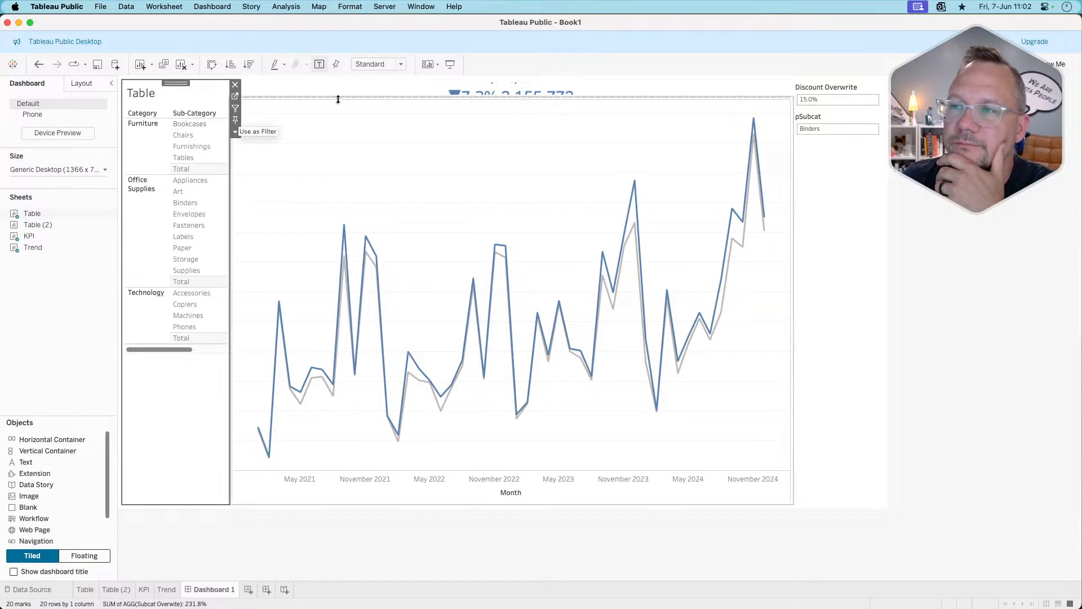
{"action": "left_click", "coordinate": [367, 92]}
{"action": "double_click", "coordinate": [511, 84]}
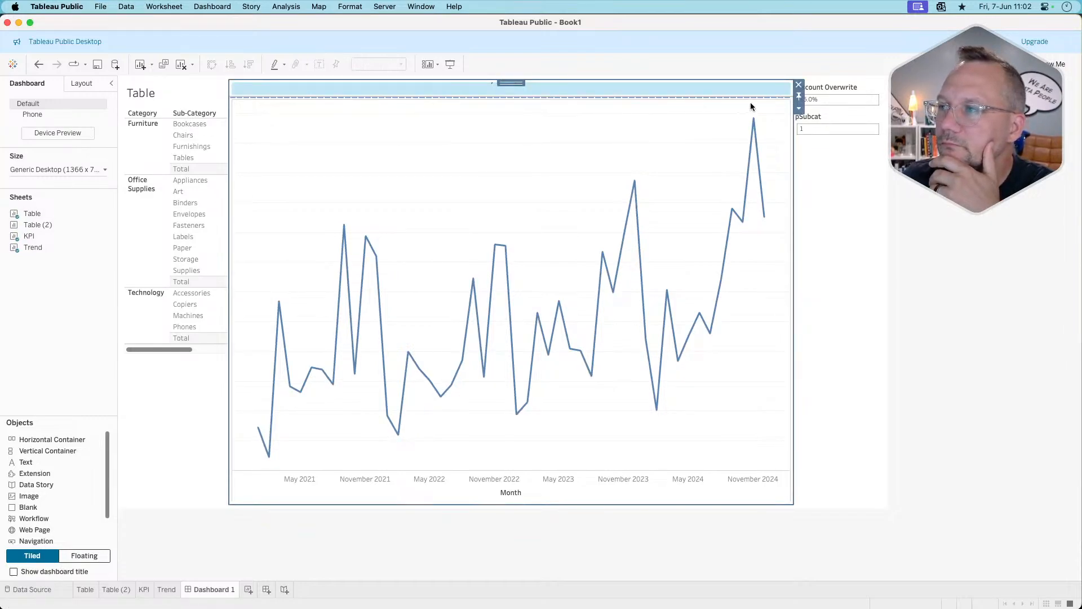
{"action": "left_click", "coordinate": [798, 99]}
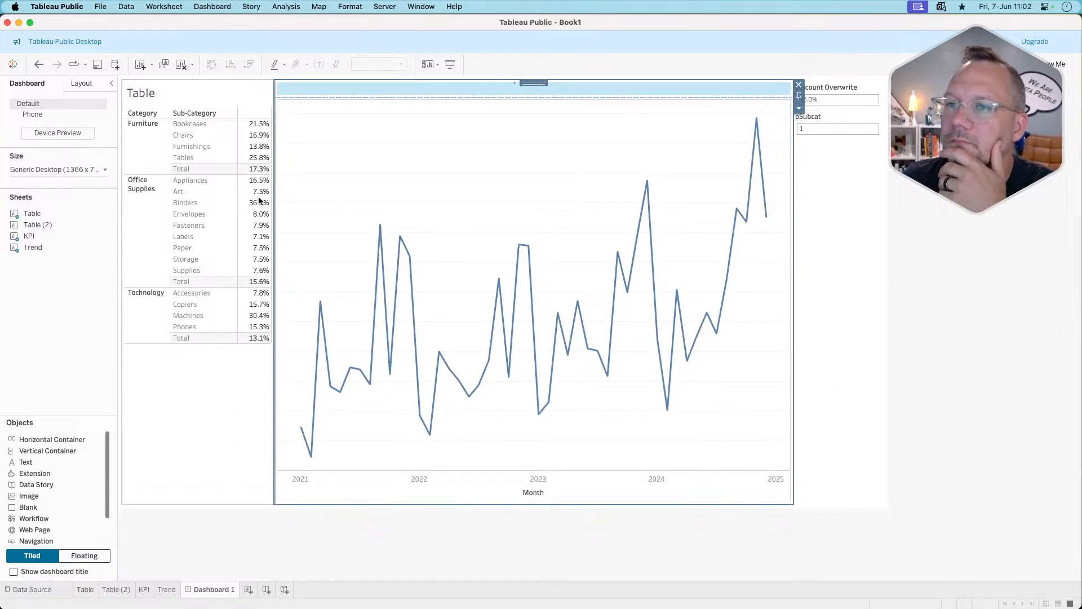
With Envelopes selected in the Table sheet, enlarge the KPI sheet's height to fit all its sales lines, and clear the selection.
{"action": "left_click", "coordinate": [201, 213]}
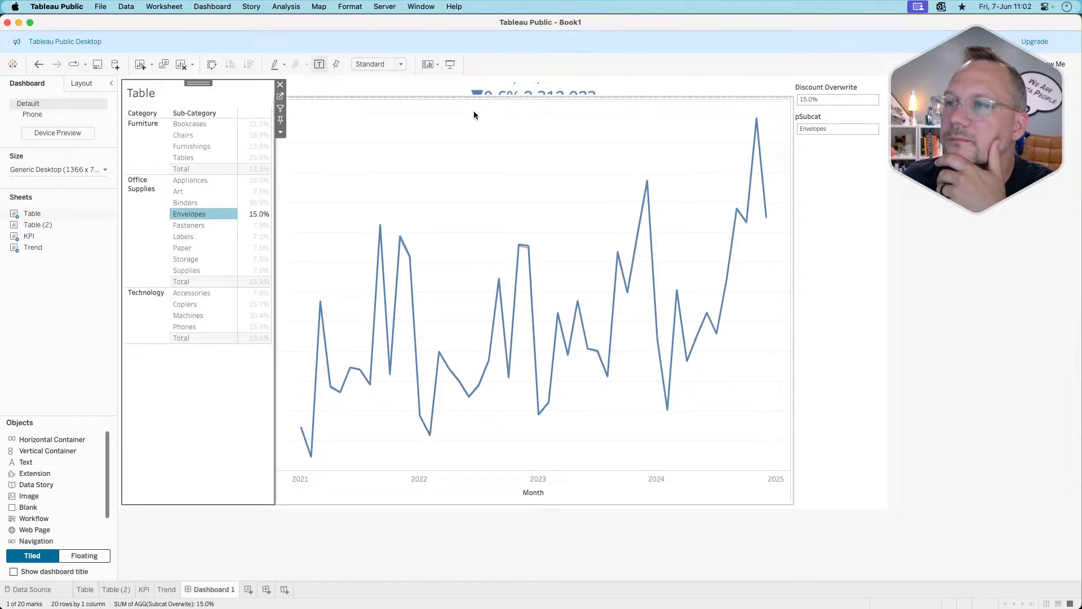
{"action": "left_click_drag", "start_coordinate": [472, 98], "coordinate": [473, 146]}
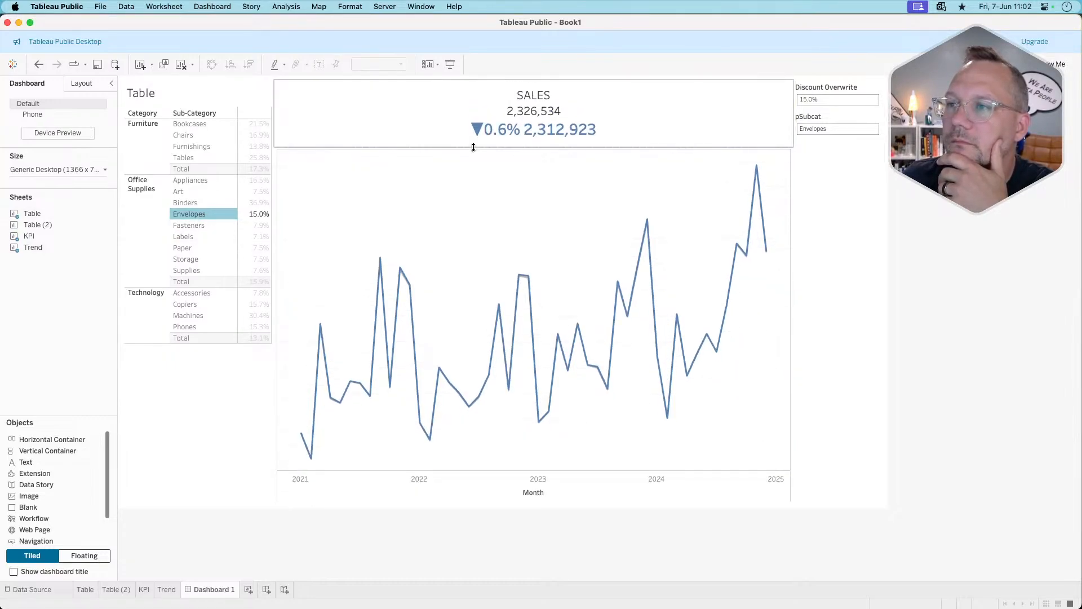
{"action": "left_click", "coordinate": [468, 197]}
{"action": "left_click", "coordinate": [210, 403]}
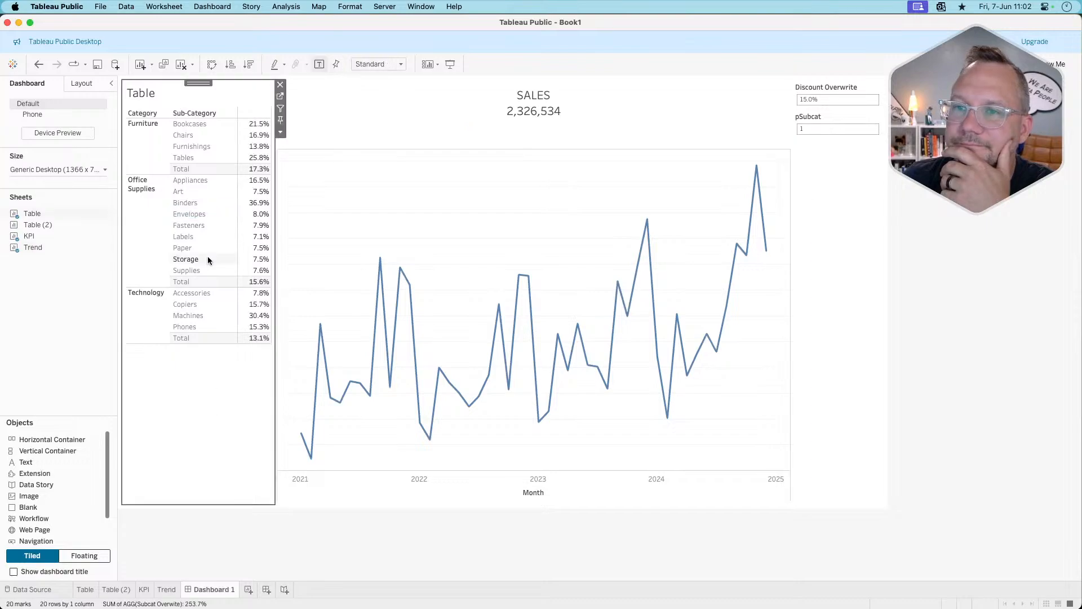
Test the table's interaction with the KPI and trend by selecting Envelopes, Storage and Fasteners one after another, and deselect Fasteners.
{"action": "left_click", "coordinate": [190, 214]}
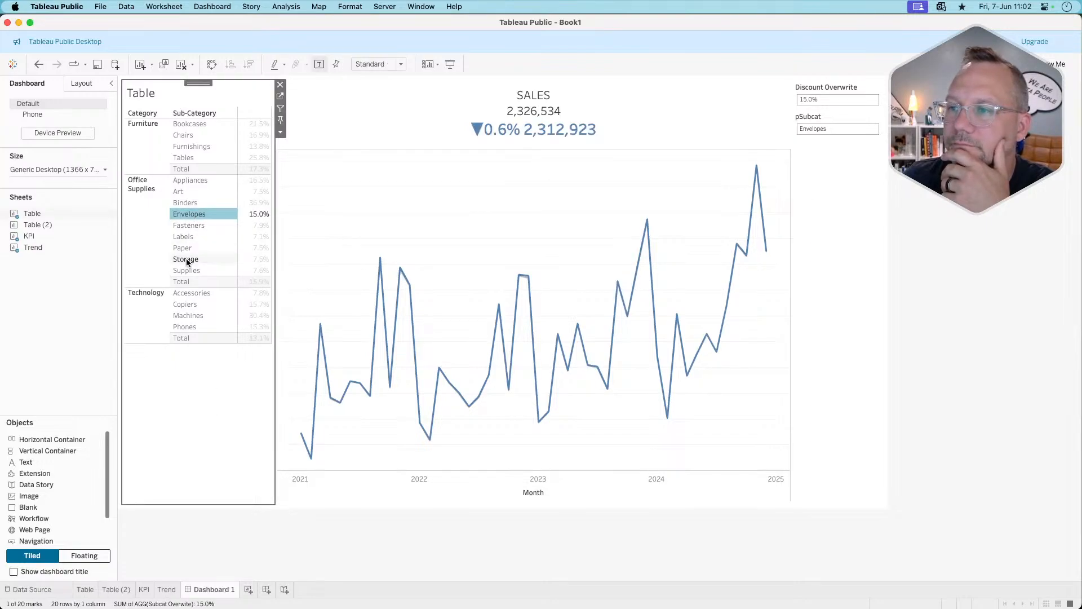
{"action": "left_click", "coordinate": [186, 260]}
{"action": "left_click", "coordinate": [193, 226]}
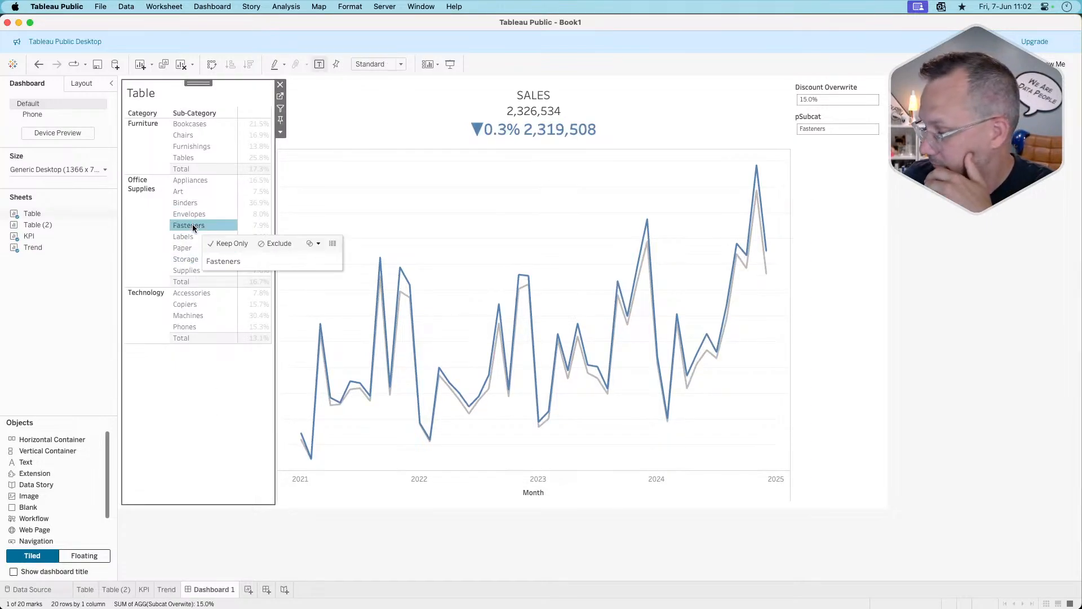
{"action": "left_click", "coordinate": [192, 225]}
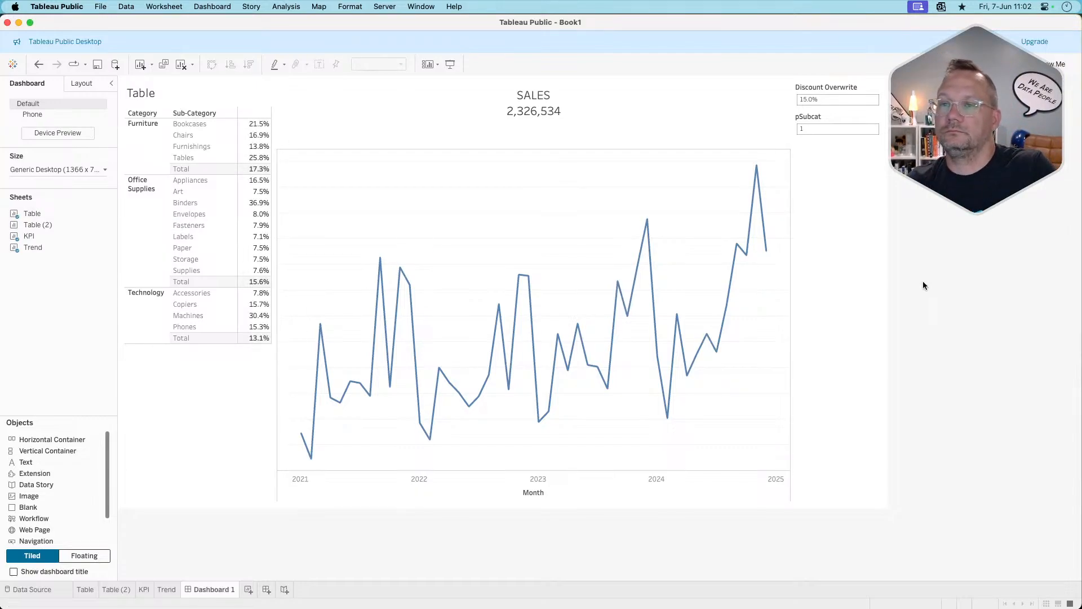
Select the Discount Overwrite parameter control on the dashboard.
{"action": "left_click", "coordinate": [845, 84]}
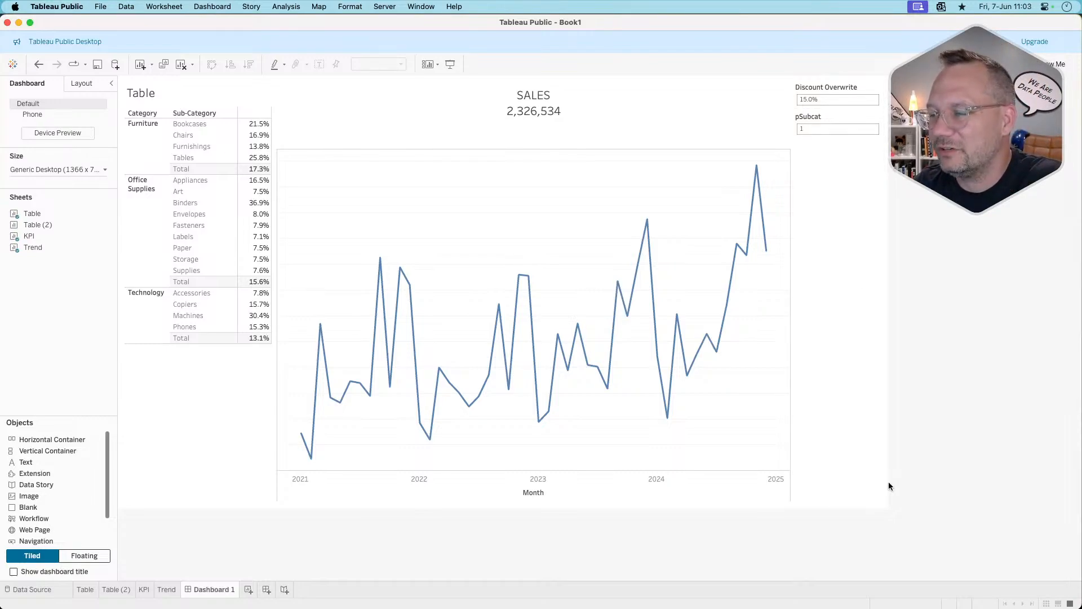
{"action": "left_click", "coordinate": [837, 85]}
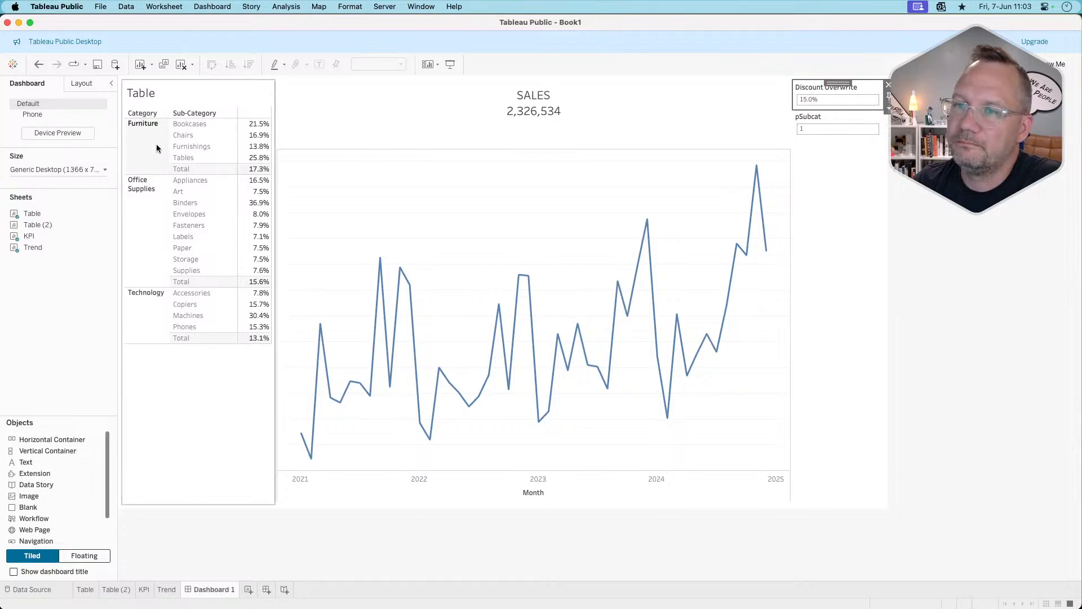